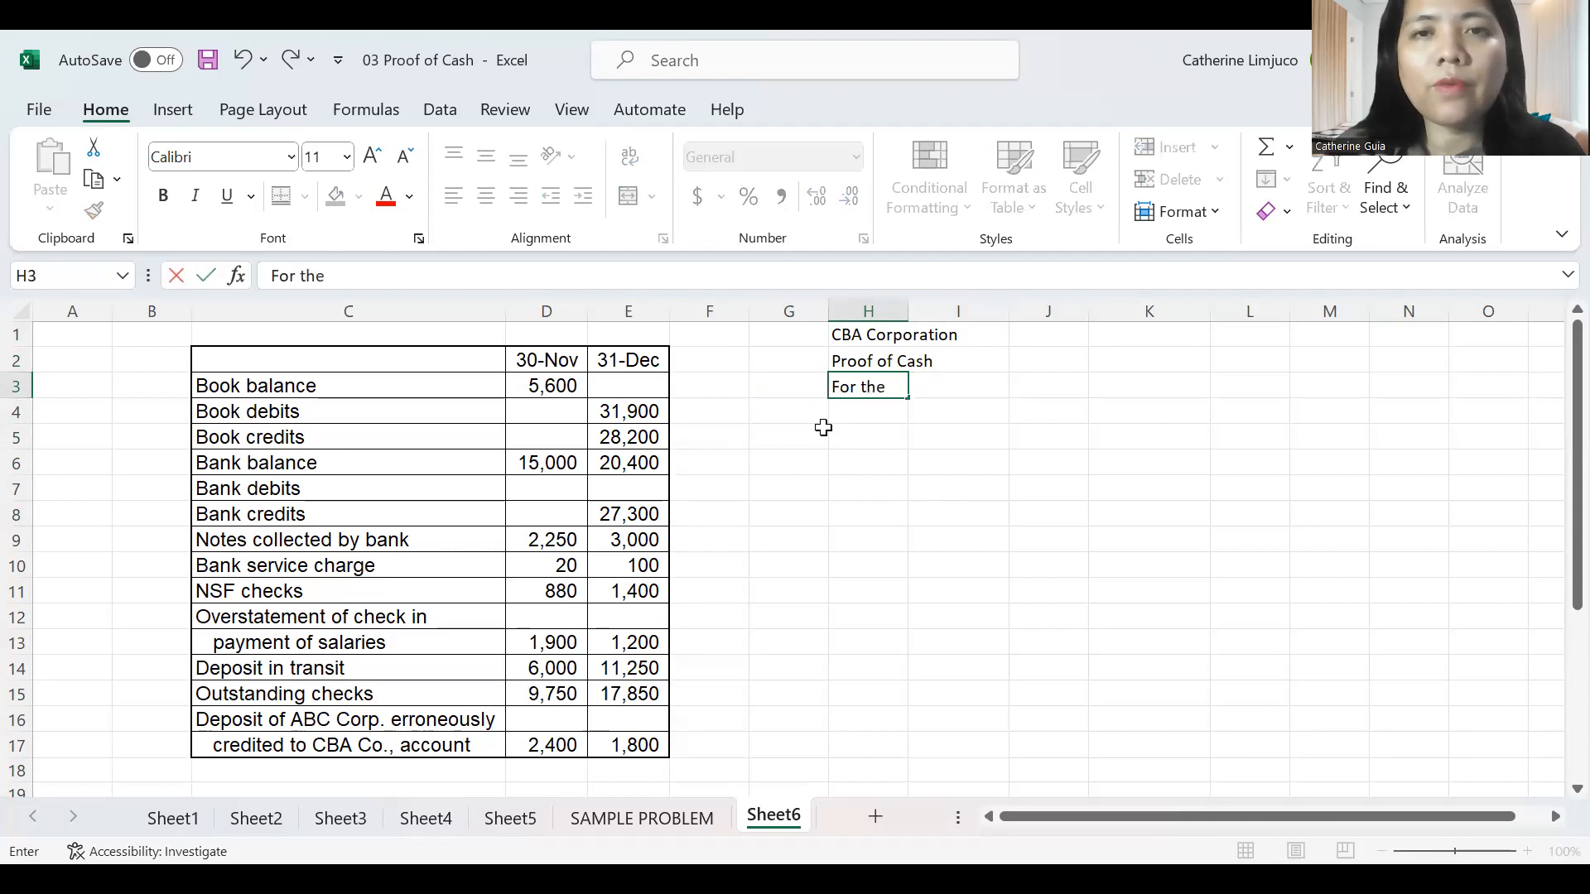
Complete the period line in H3 as 'For the month of December 31, 2022'.
key("BackSpace")
type("December 31m2022")
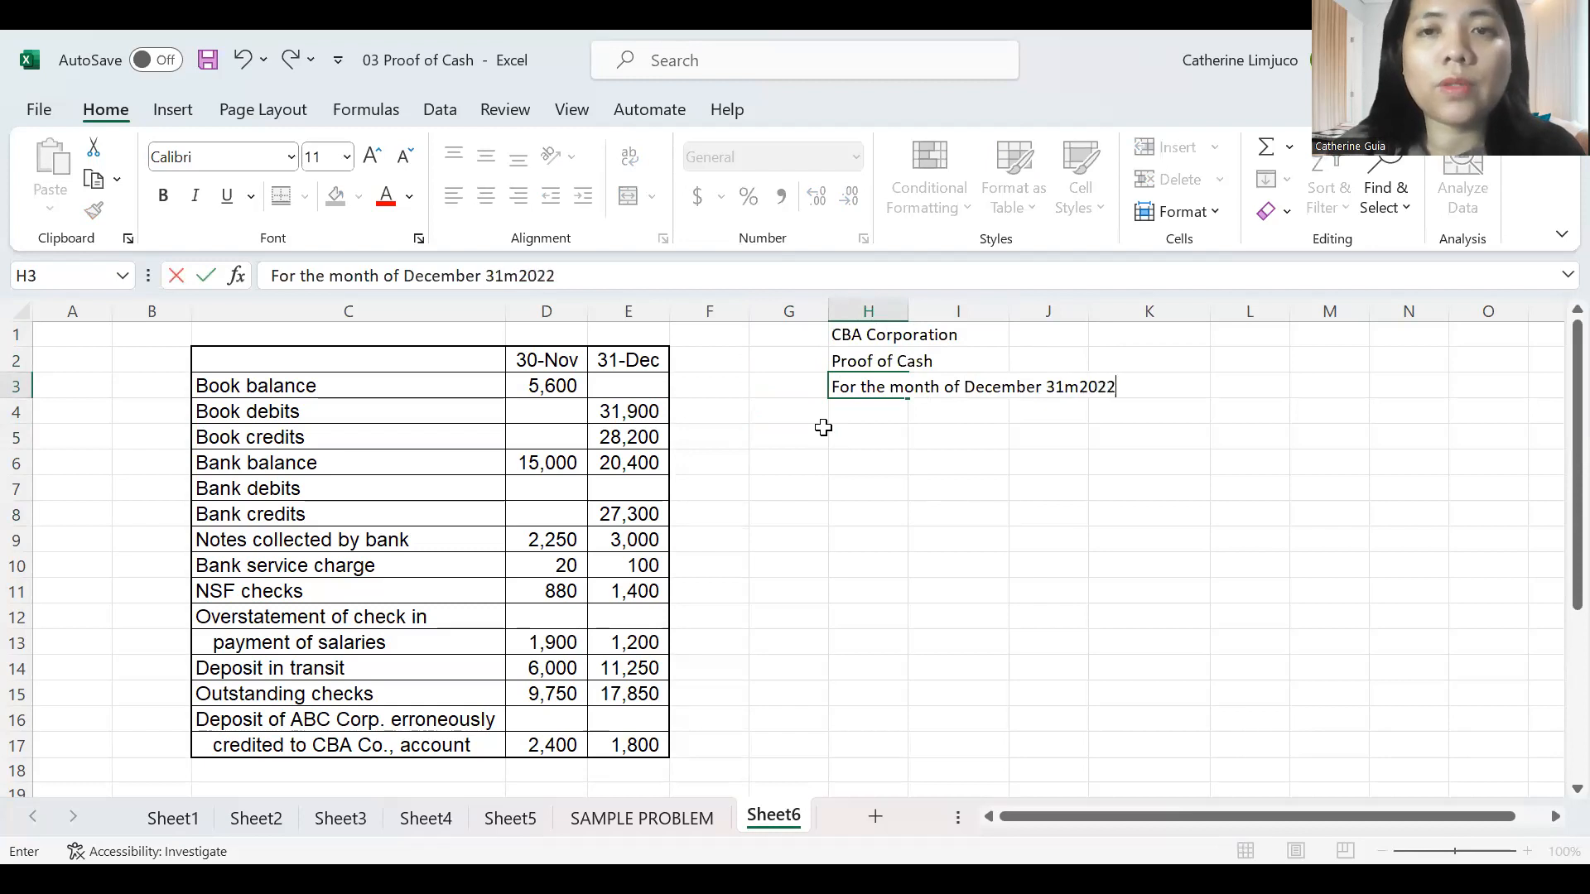
key("Return")
key("Up")
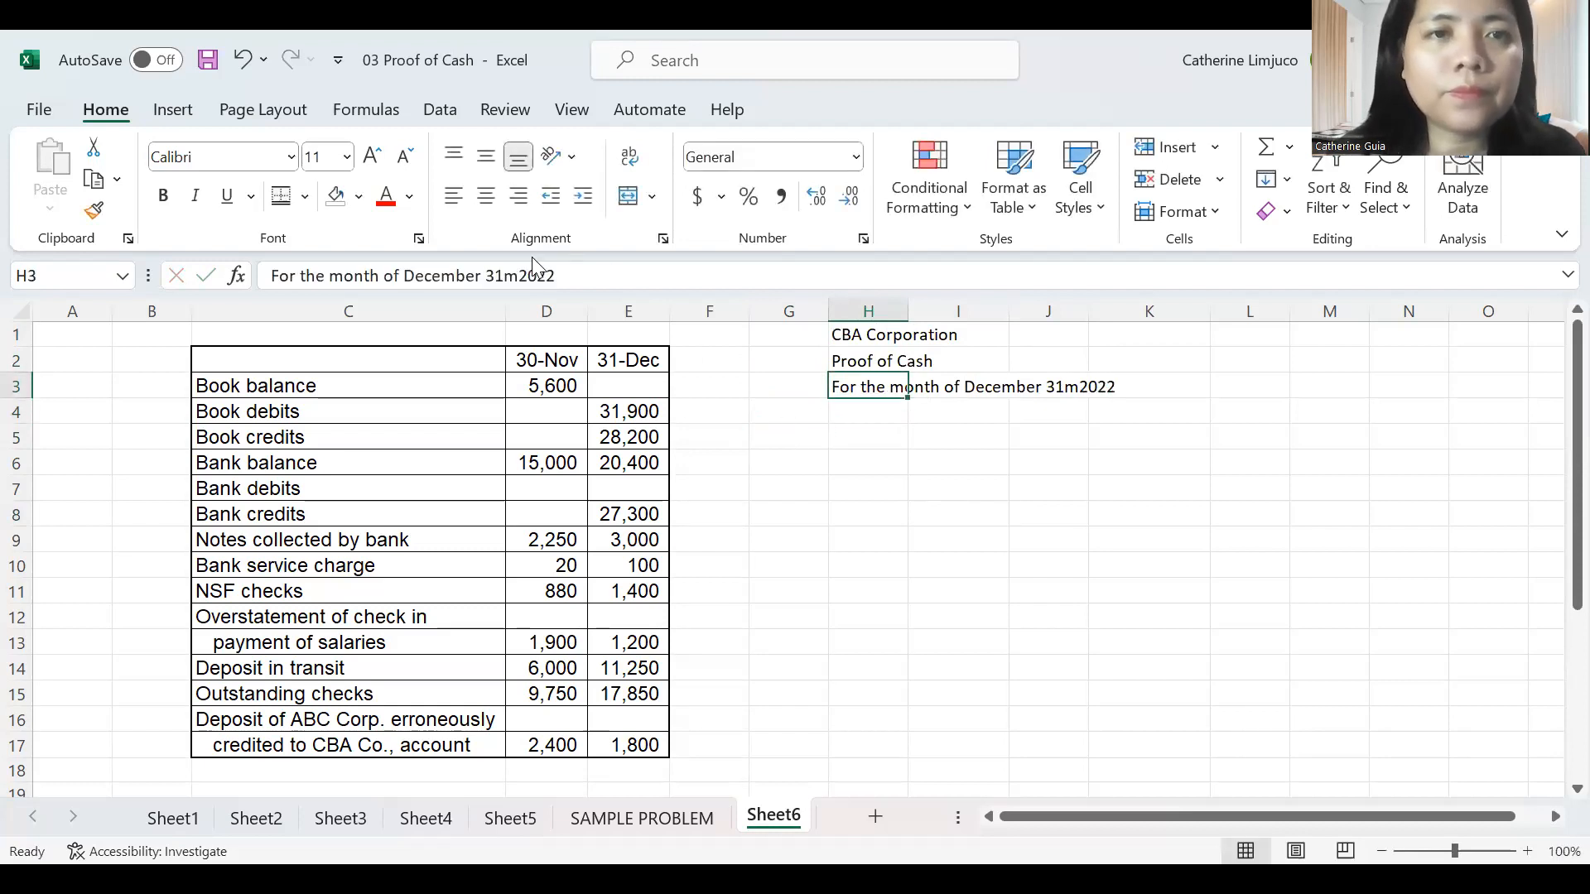
left_click(515, 286)
key("BackSpace")
type(",")
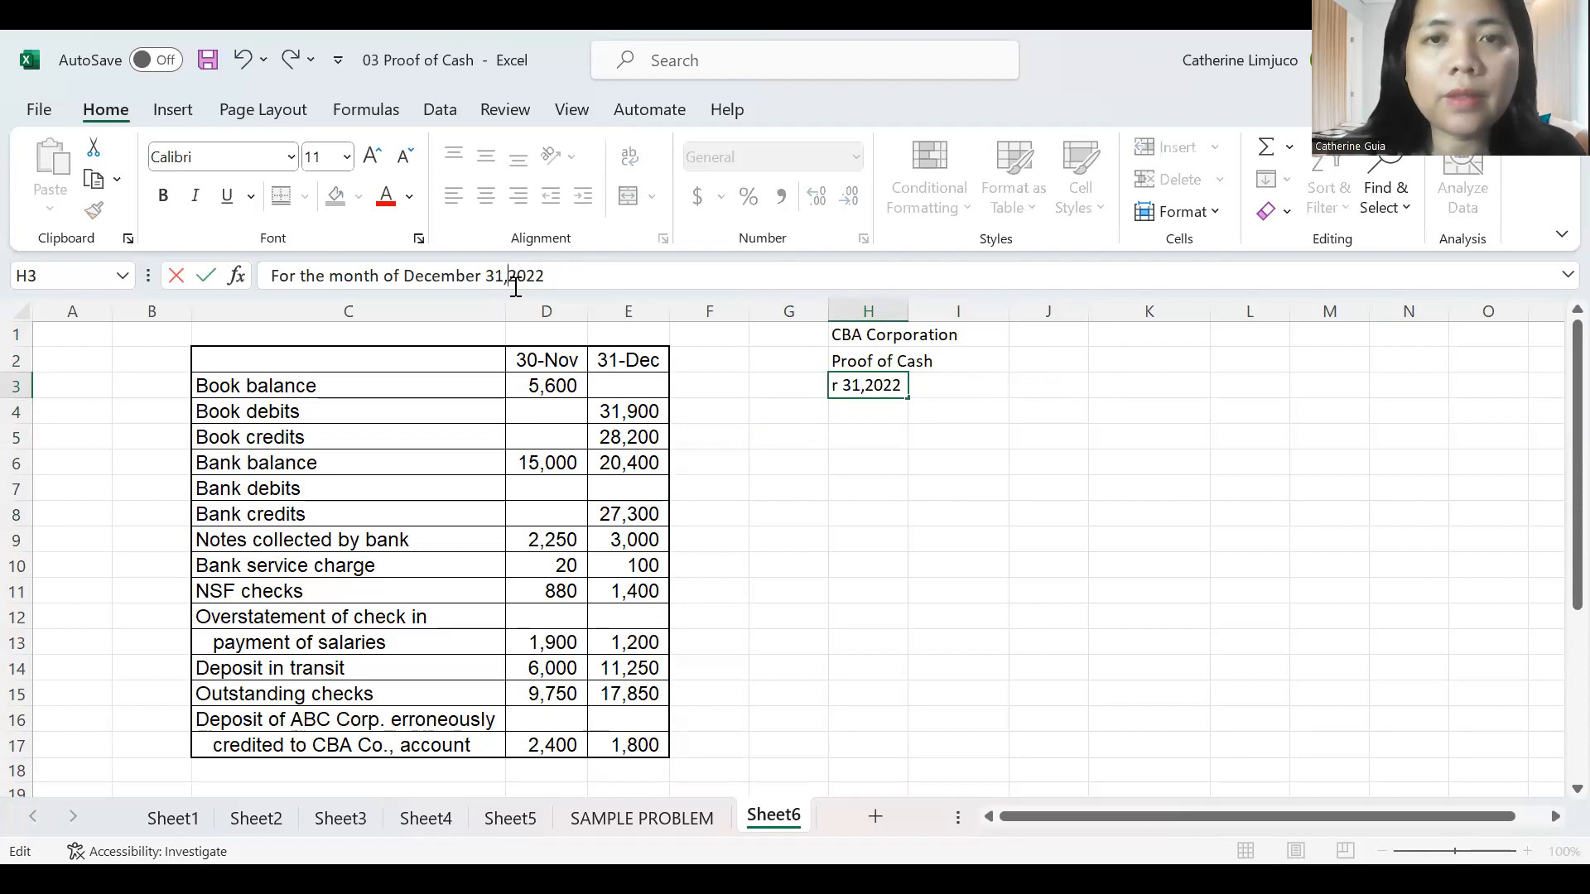
key("Return")
Examine the bank credits, book debits and November 30 book balance entries in the given data table.
key("Down")
key("Down")
key("Down")
key("Down")
key("Left")
key("Left")
key("Left")
key("Left")
key("Left")
key("Left")
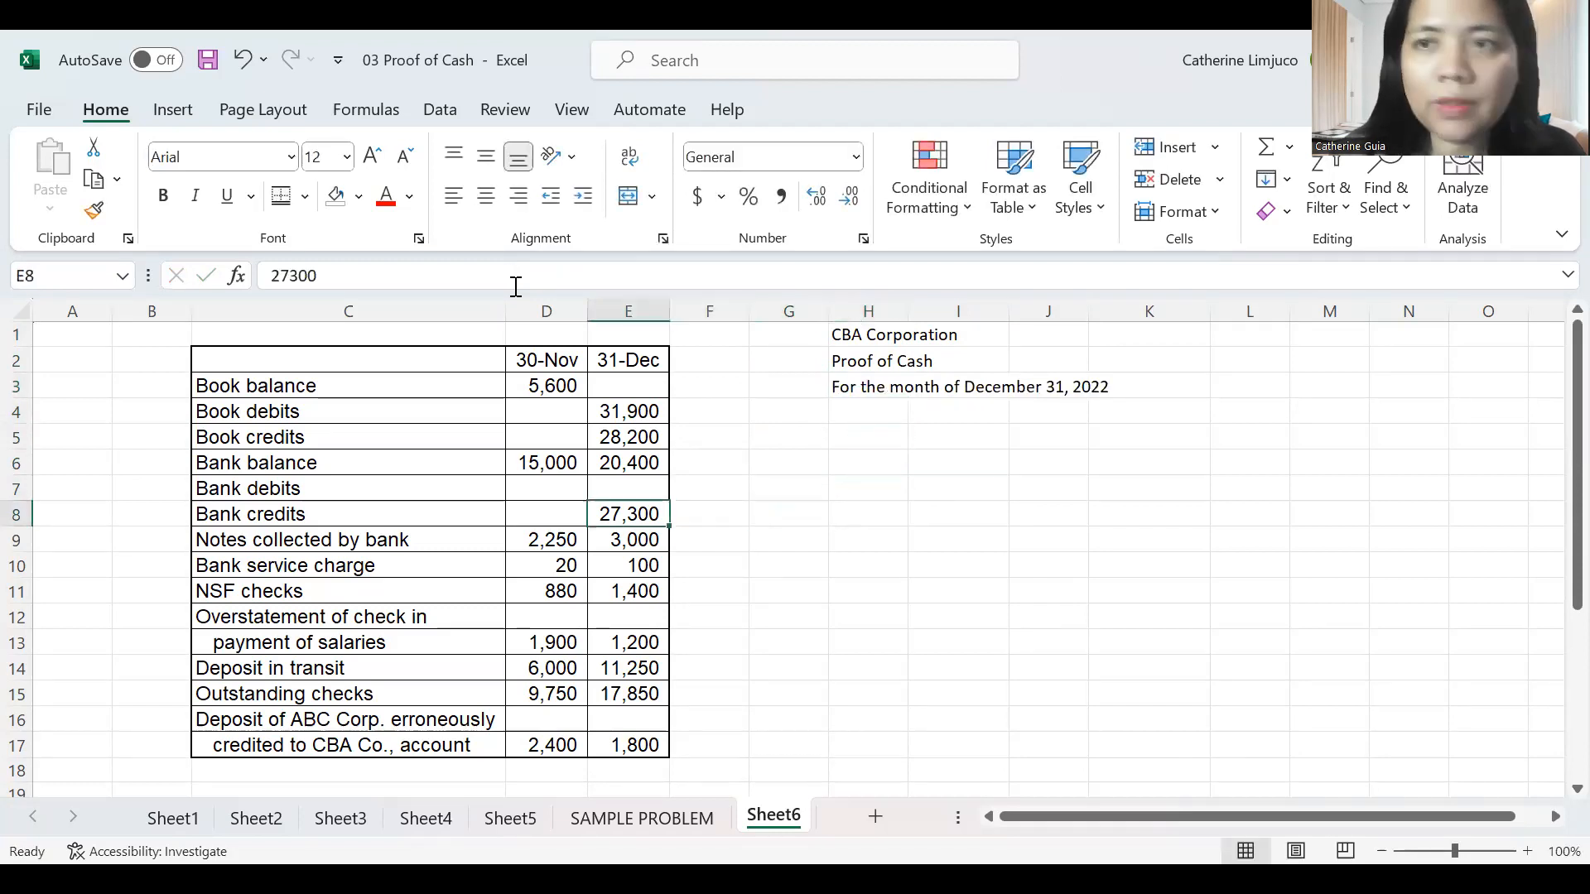
key("Left")
key("Up")
key("Up")
key("Up")
key("Up")
key("Right")
key("Right")
key("Right")
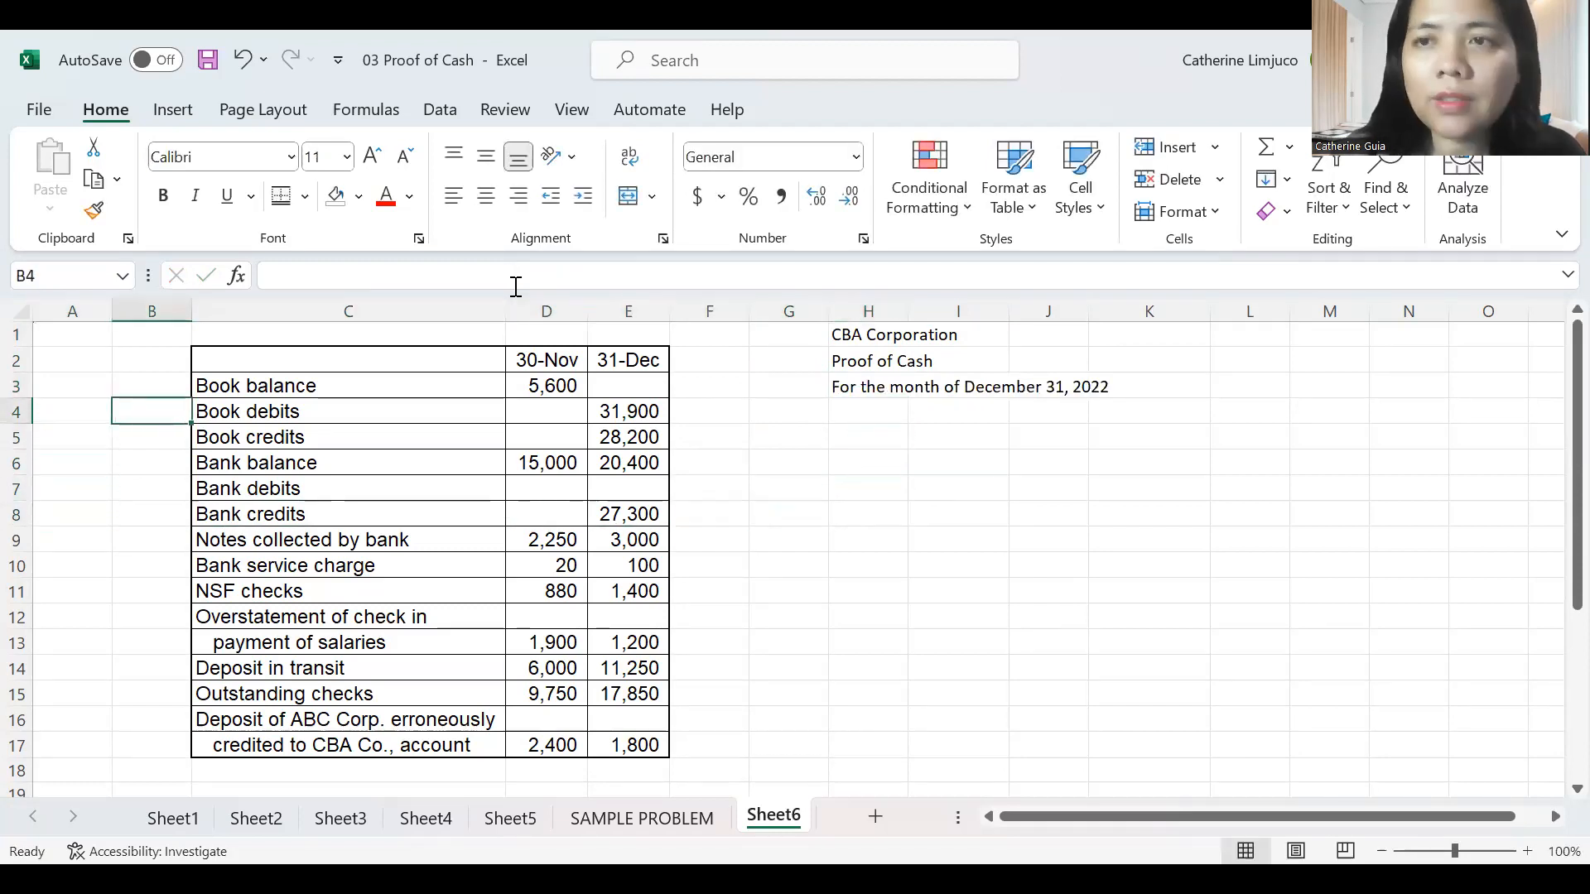
key("Left")
key("Right")
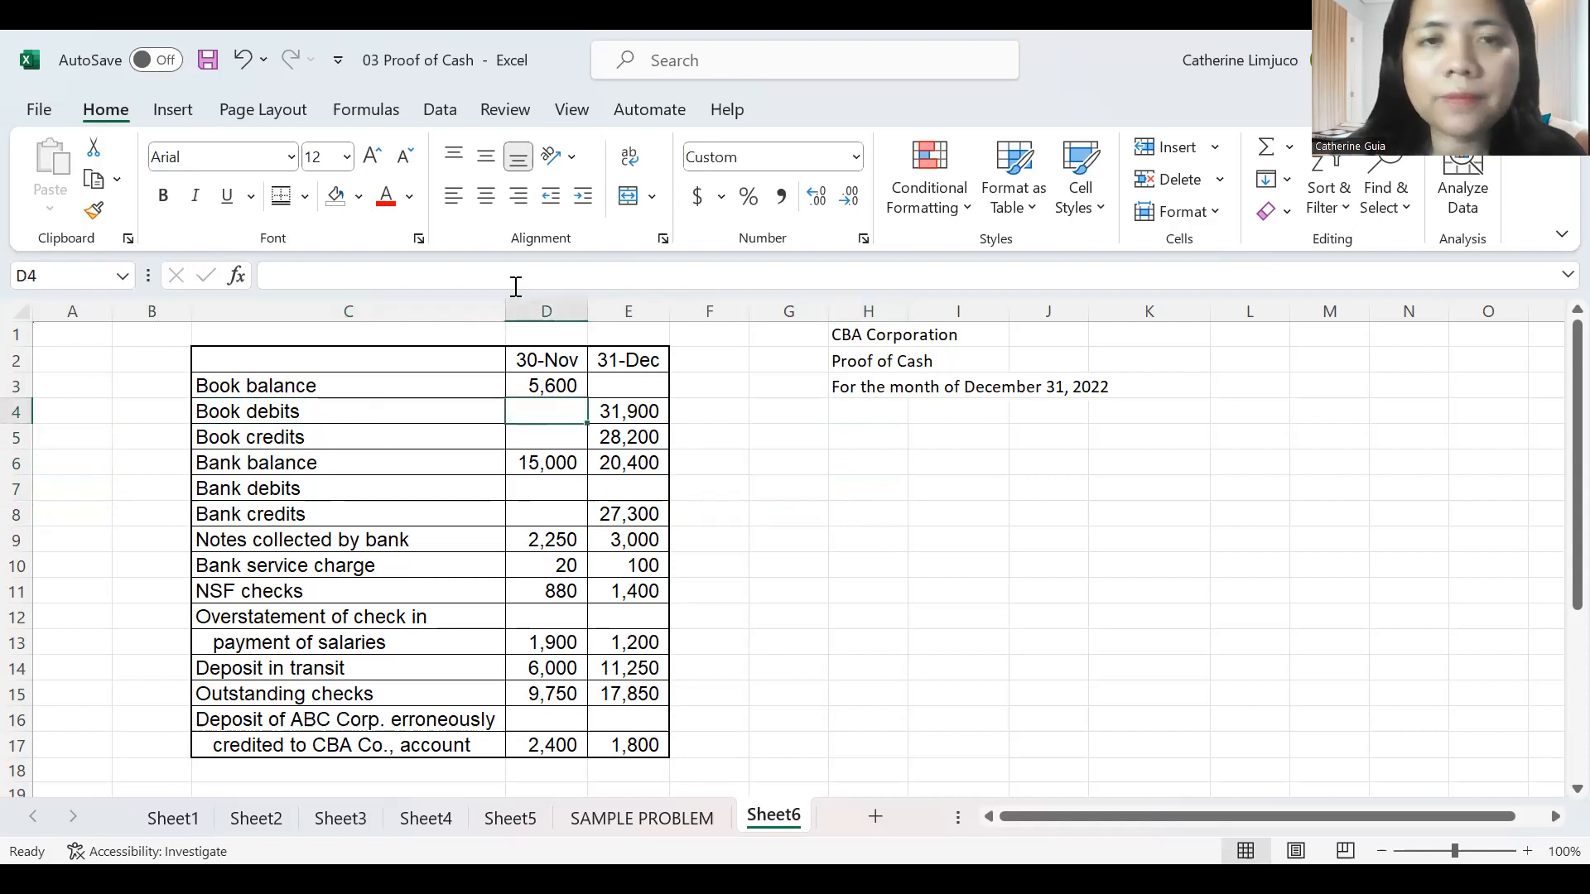
key("Up")
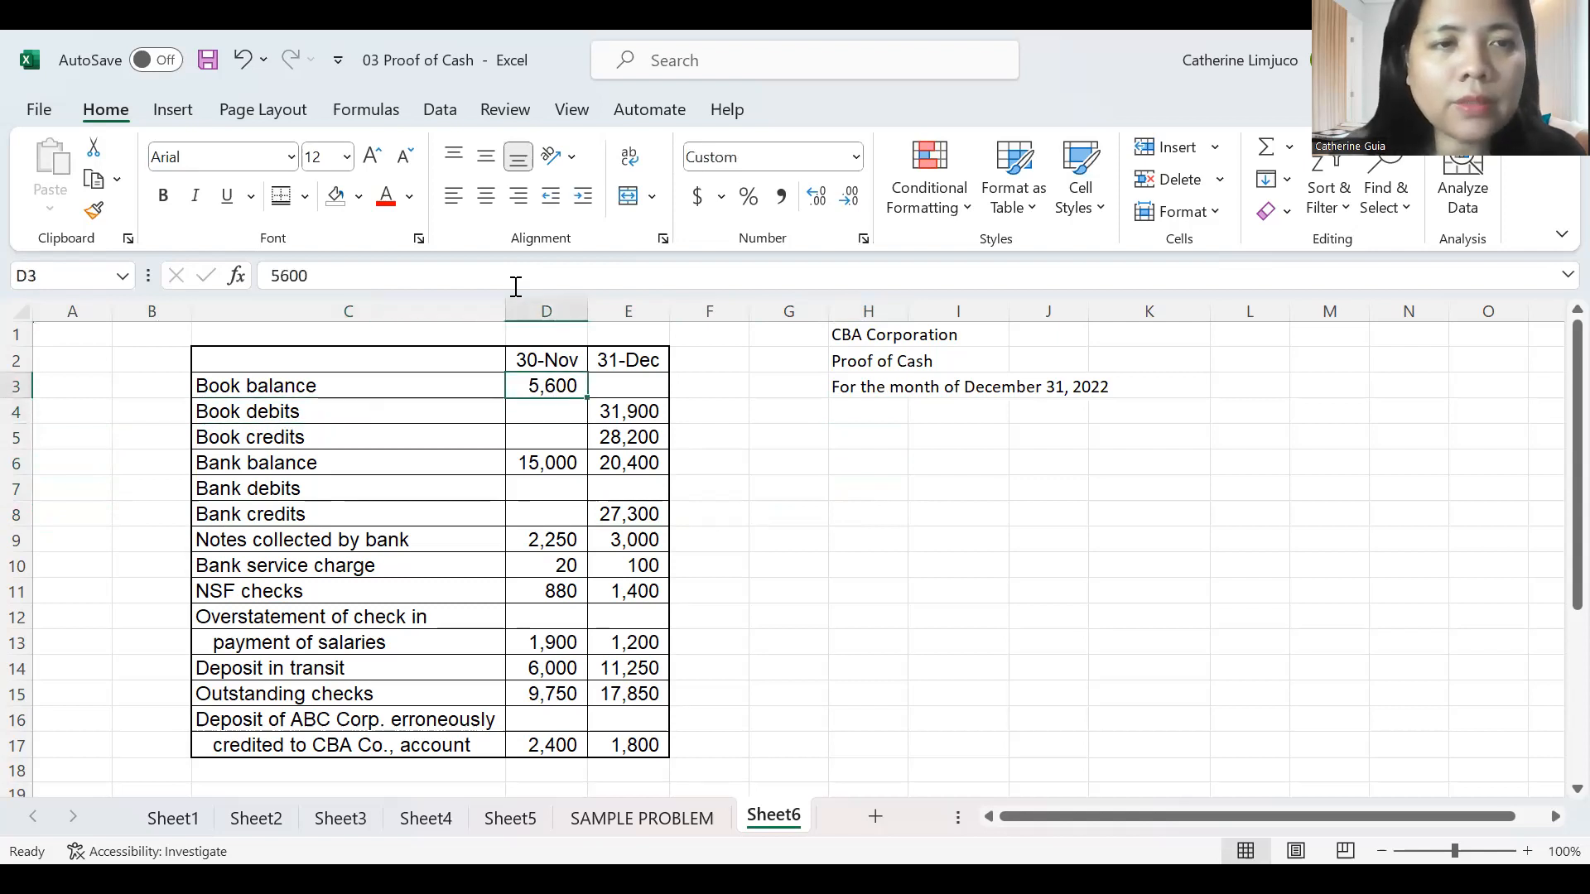
Enter the row label 'Book Balance' in cell H5, beneath the report heading.
key("Down")
key("Right")
key("Right")
key("Right")
key("Right")
key("Down")
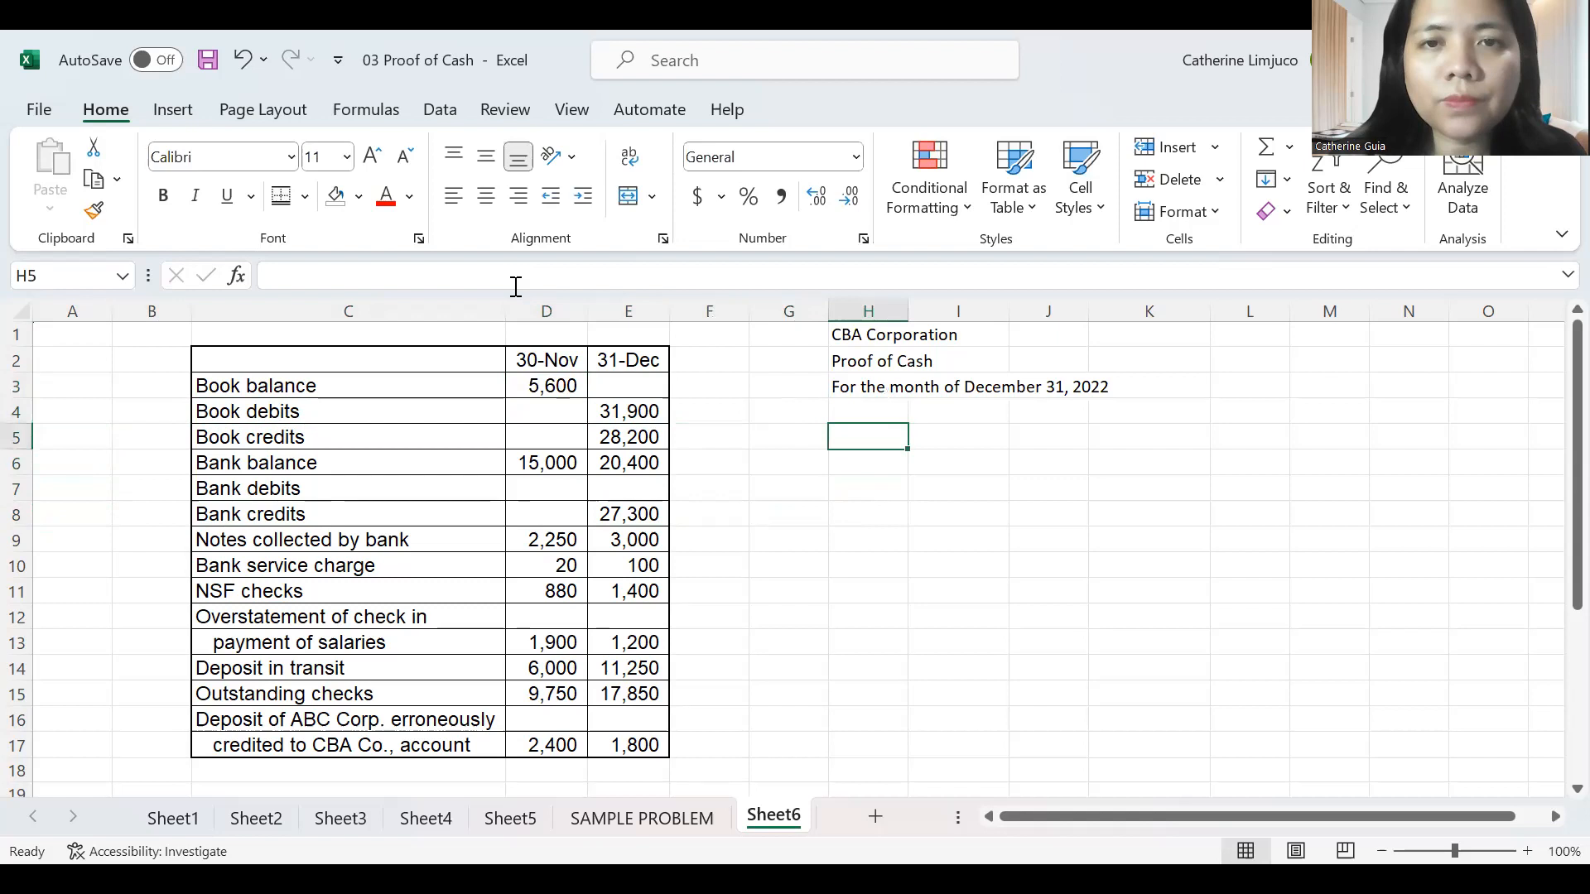
type("Book Balance")
key("Return")
key("Up")
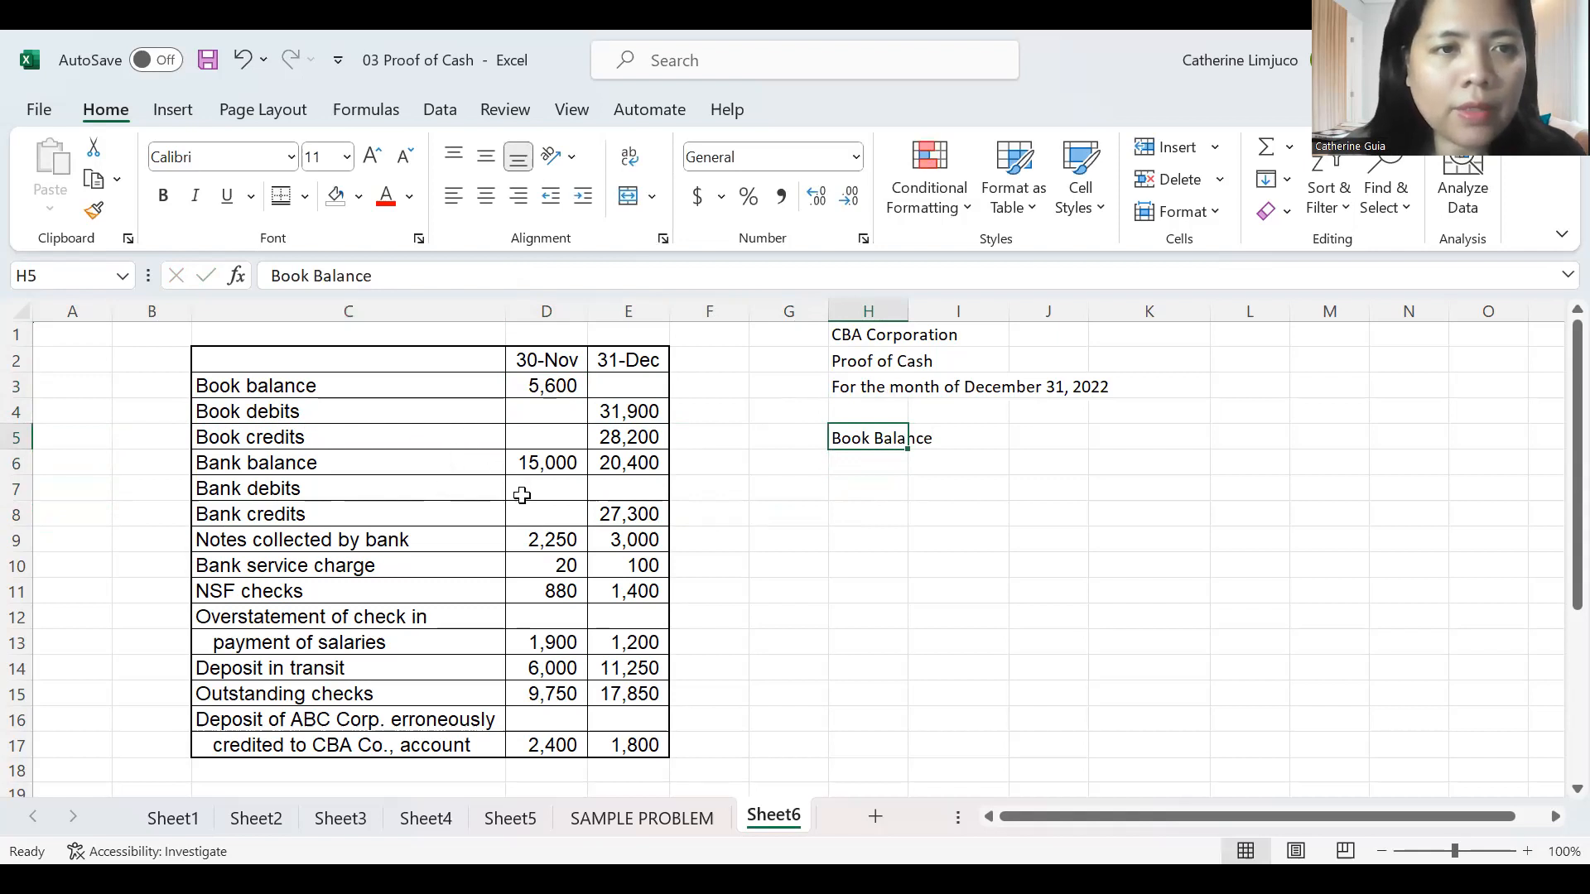
Tag notes collected 'cm', bank service charge 'dm', NSF checks 'dm' and the check overstatement 'bo error' in F9:F12.
left_click(695, 540)
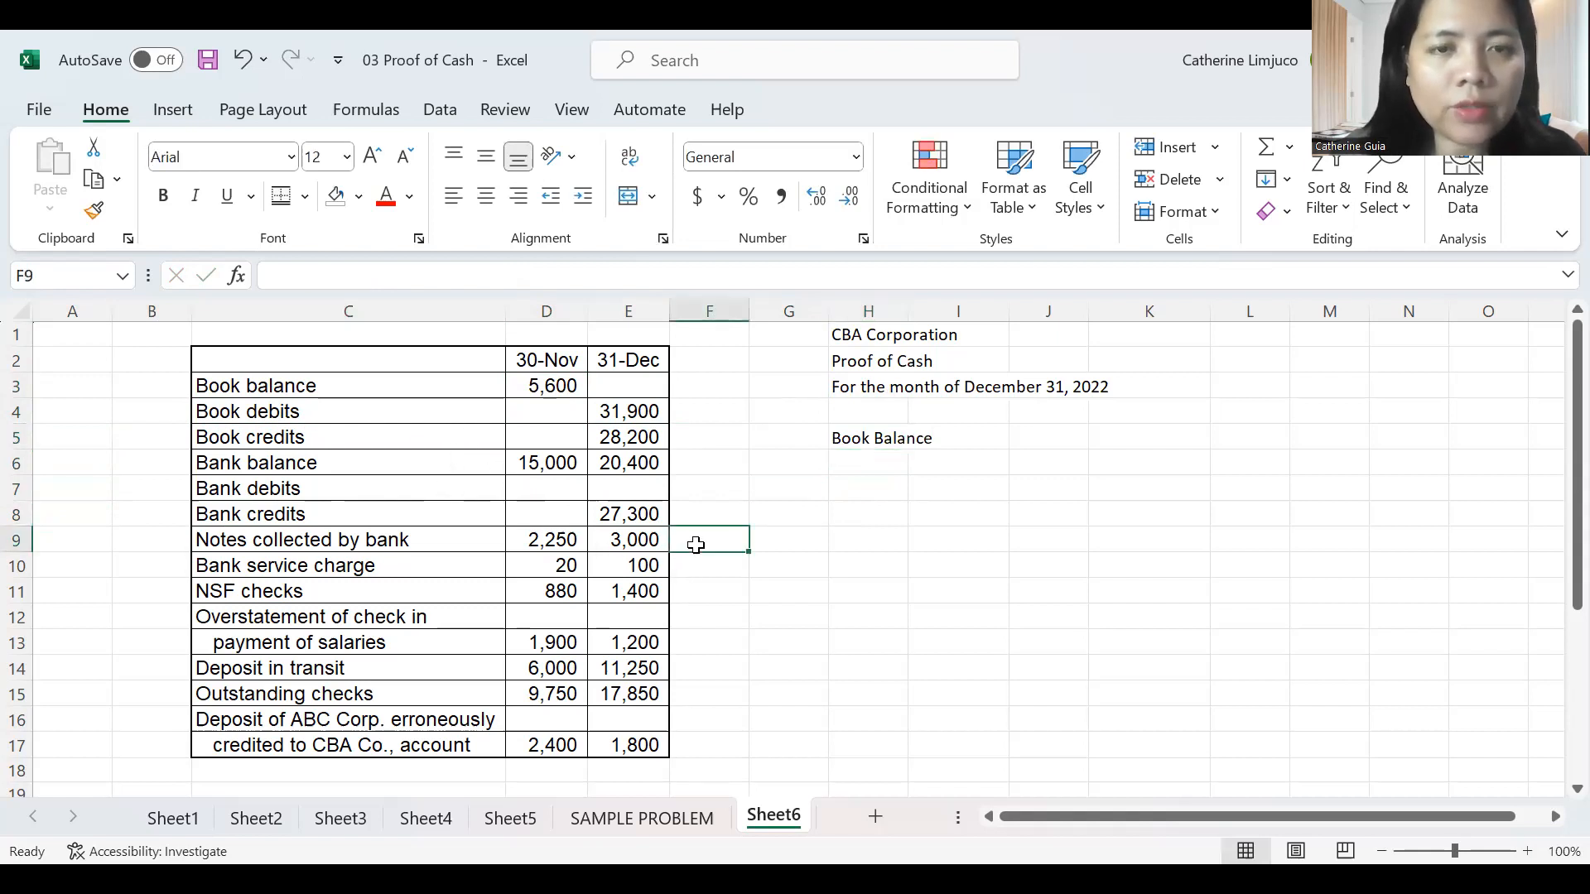
type("cm")
key("Return")
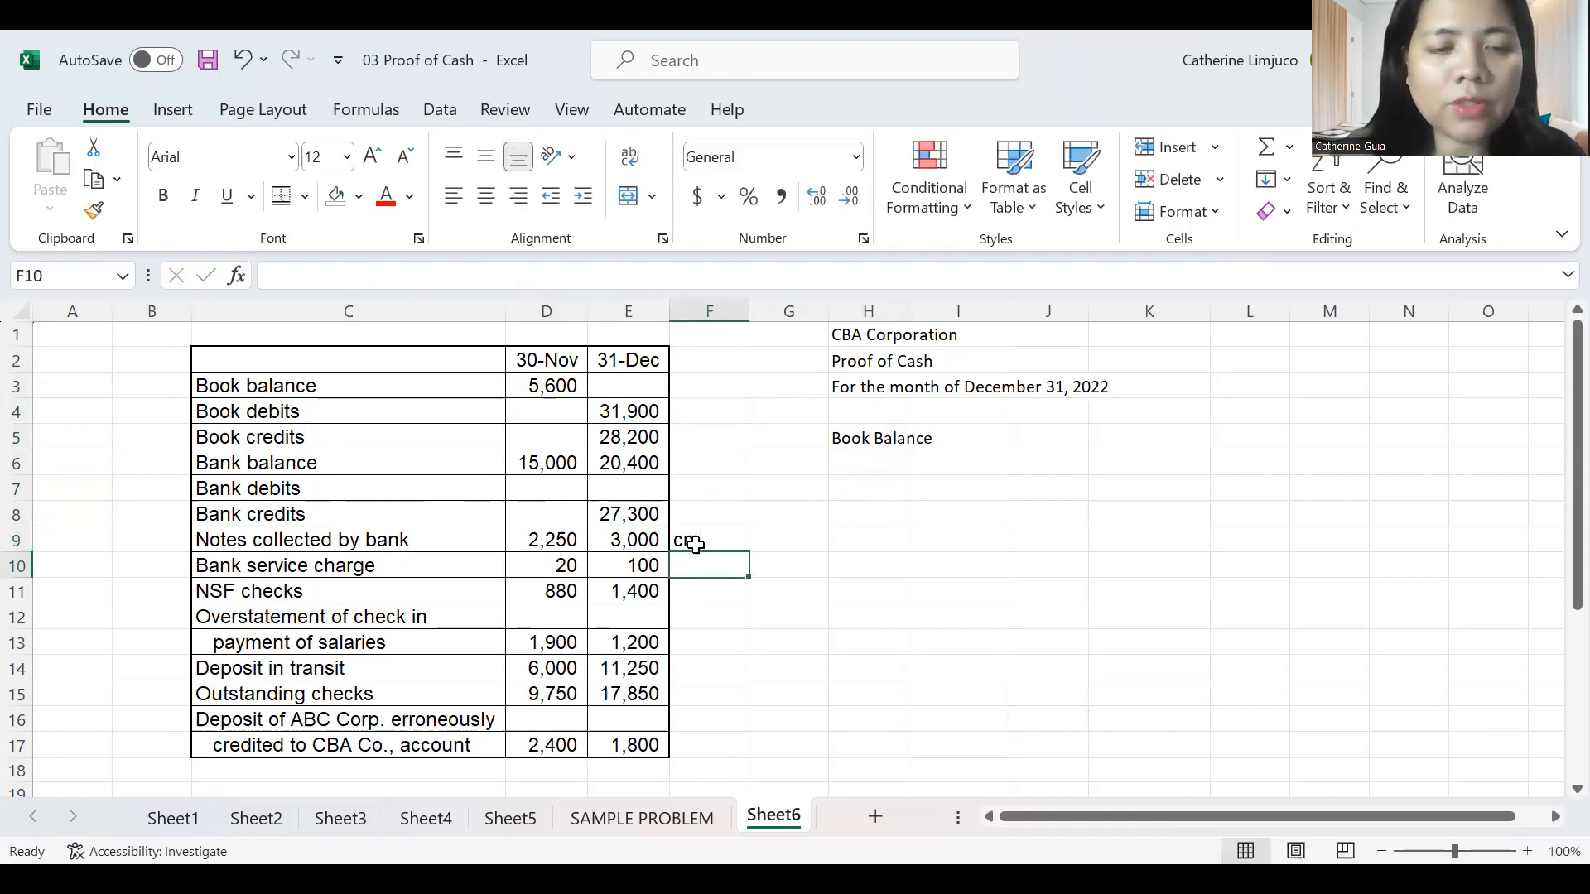
type("dm")
key("Return")
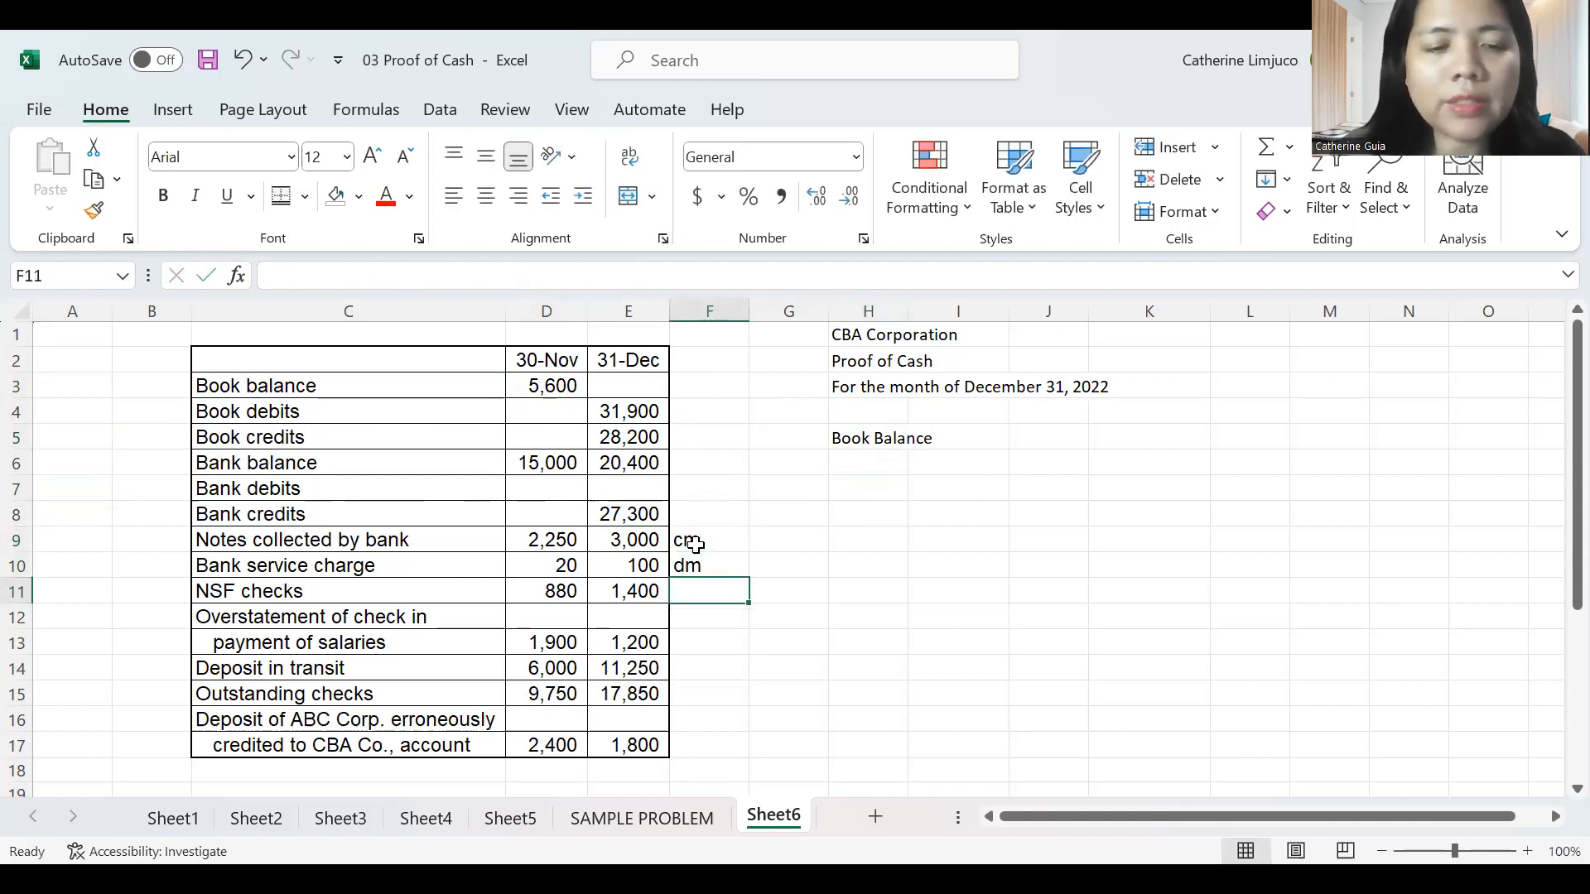
type("dm")
key("Return")
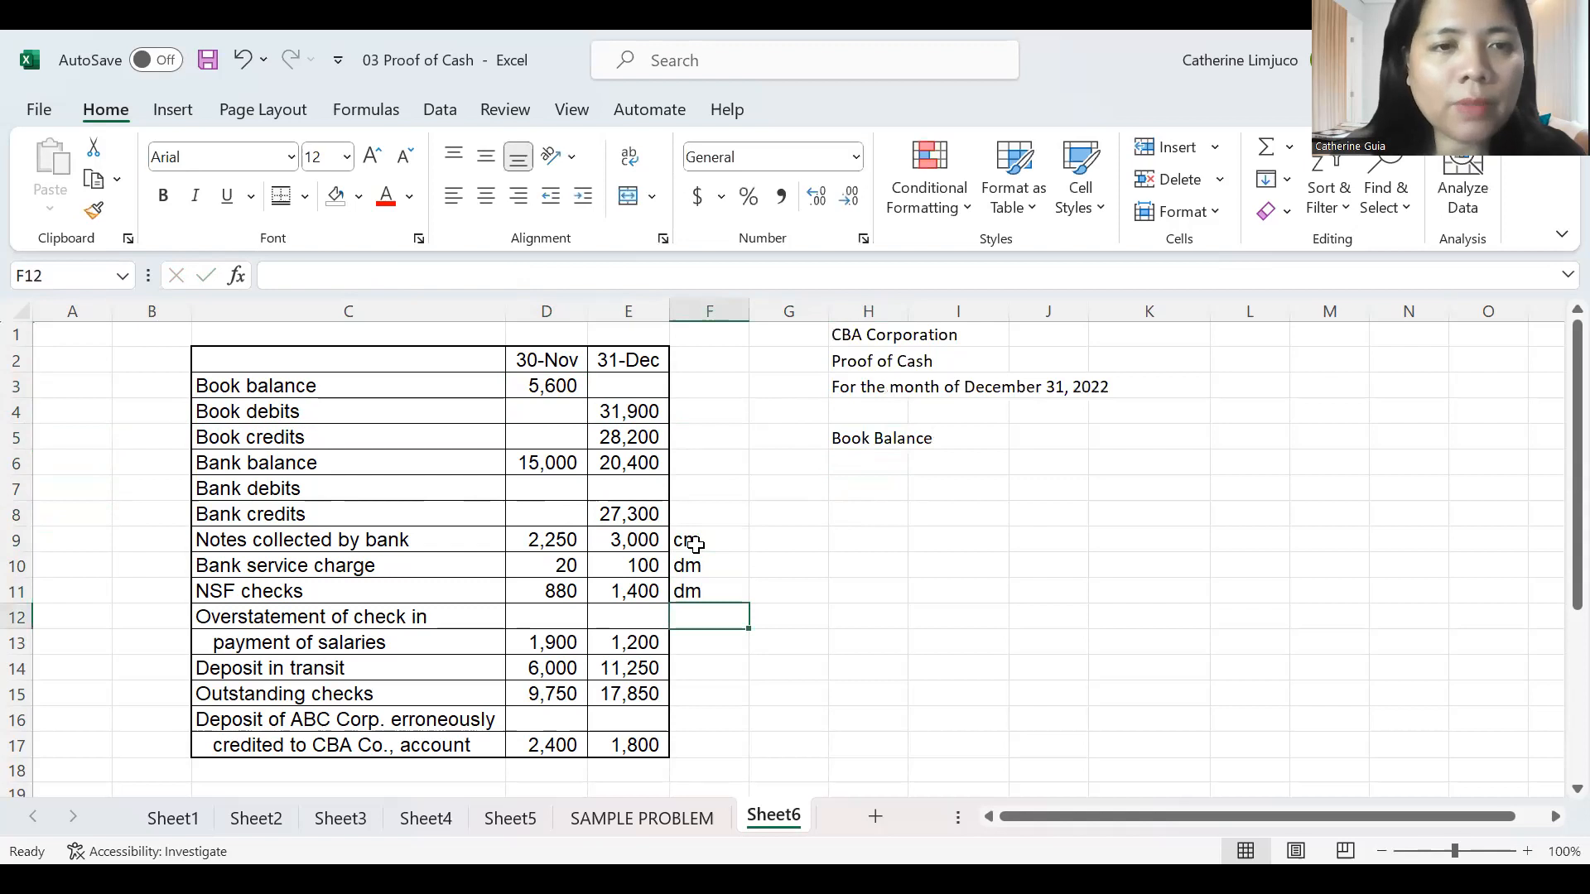
type("bo error")
key("Return")
key("Left")
key("Down")
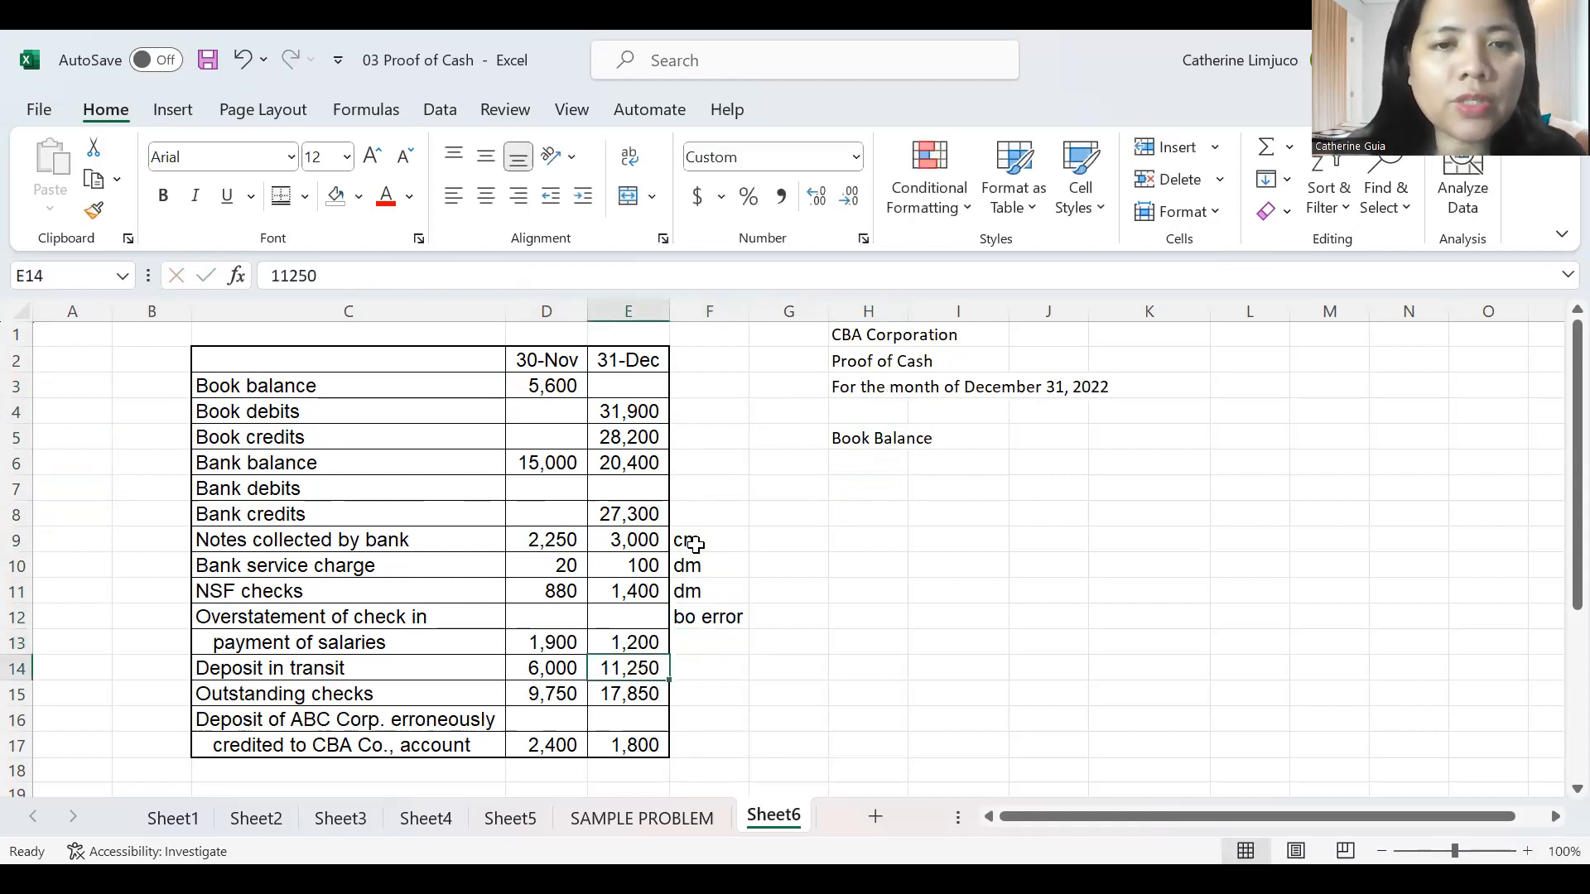
Tag deposit in transit 'dit', outstanding checks 'oc' and the erroneous ABC Corp. deposit 'ba error' in F14:F16.
key("Right")
type("dit")
key("Return")
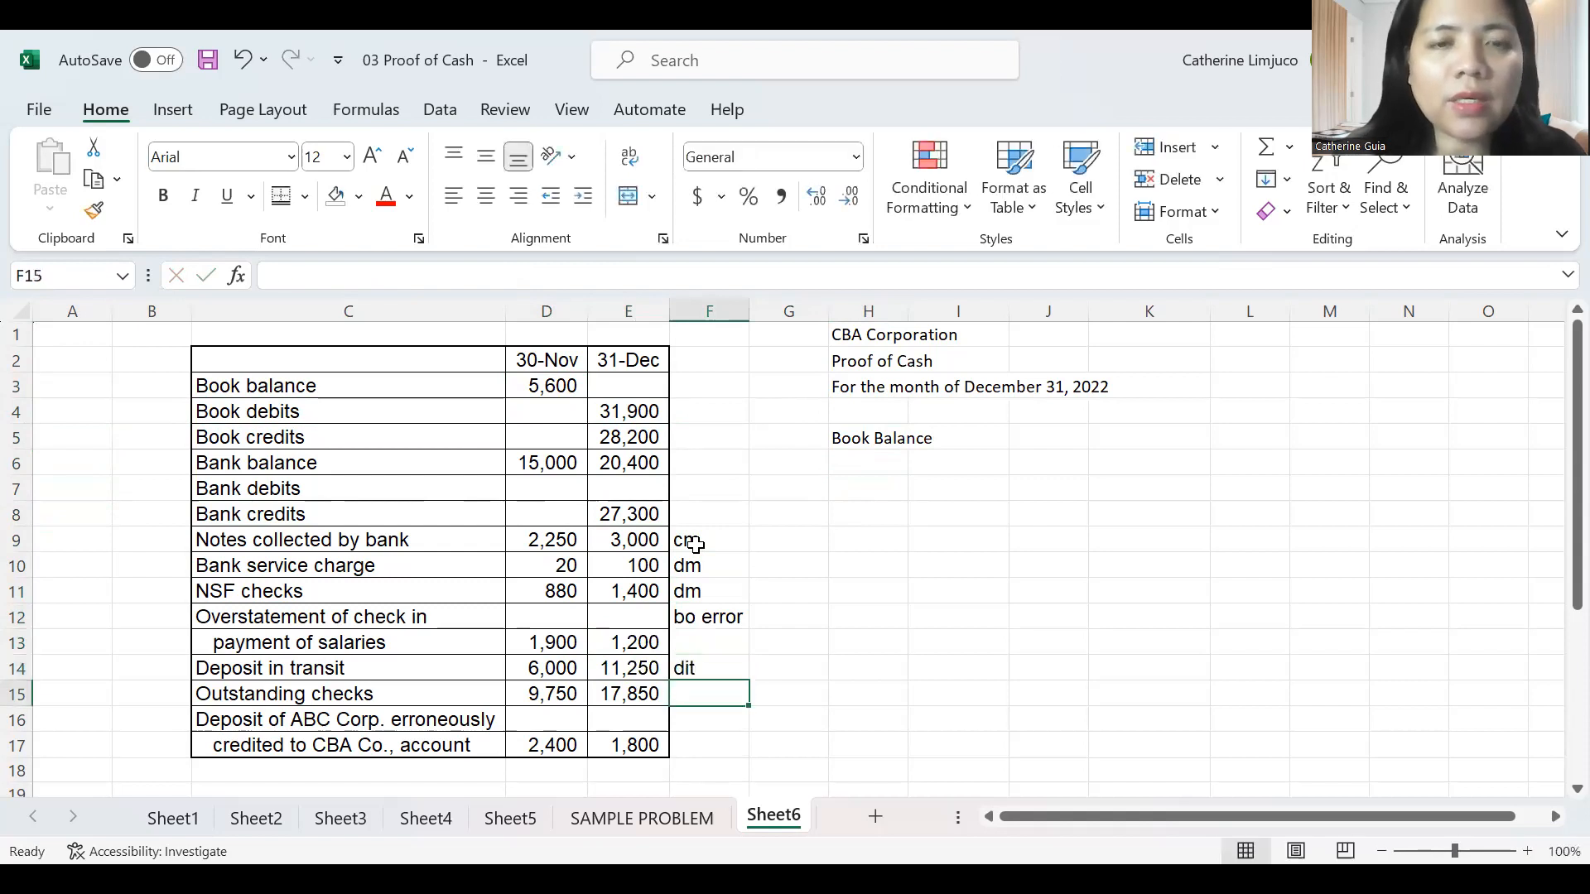
type("oc")
key("Return")
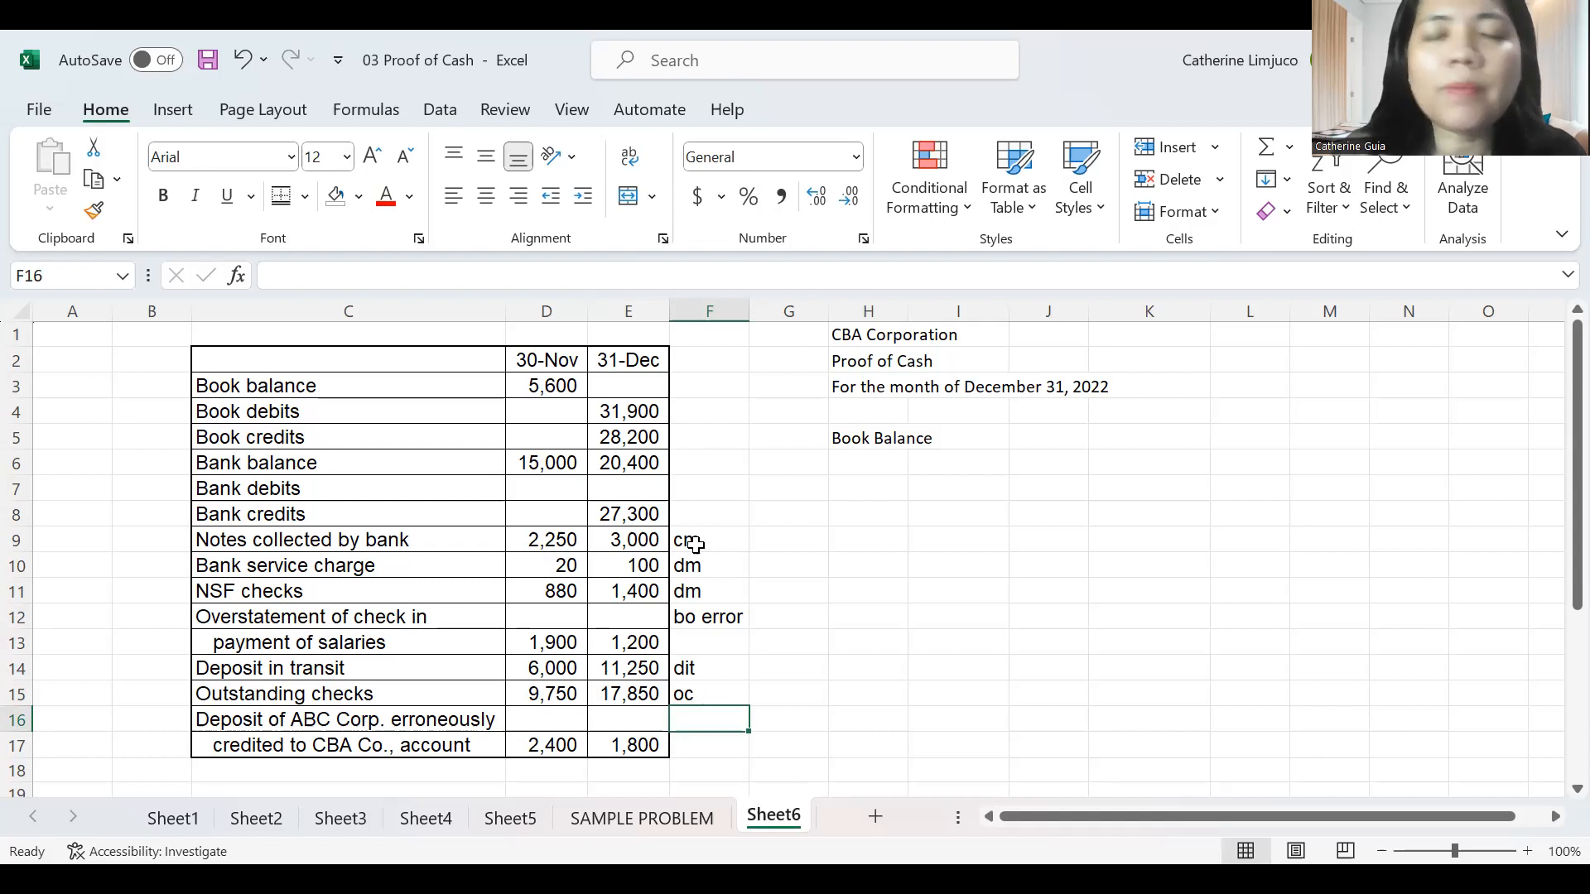
type("ba errror")
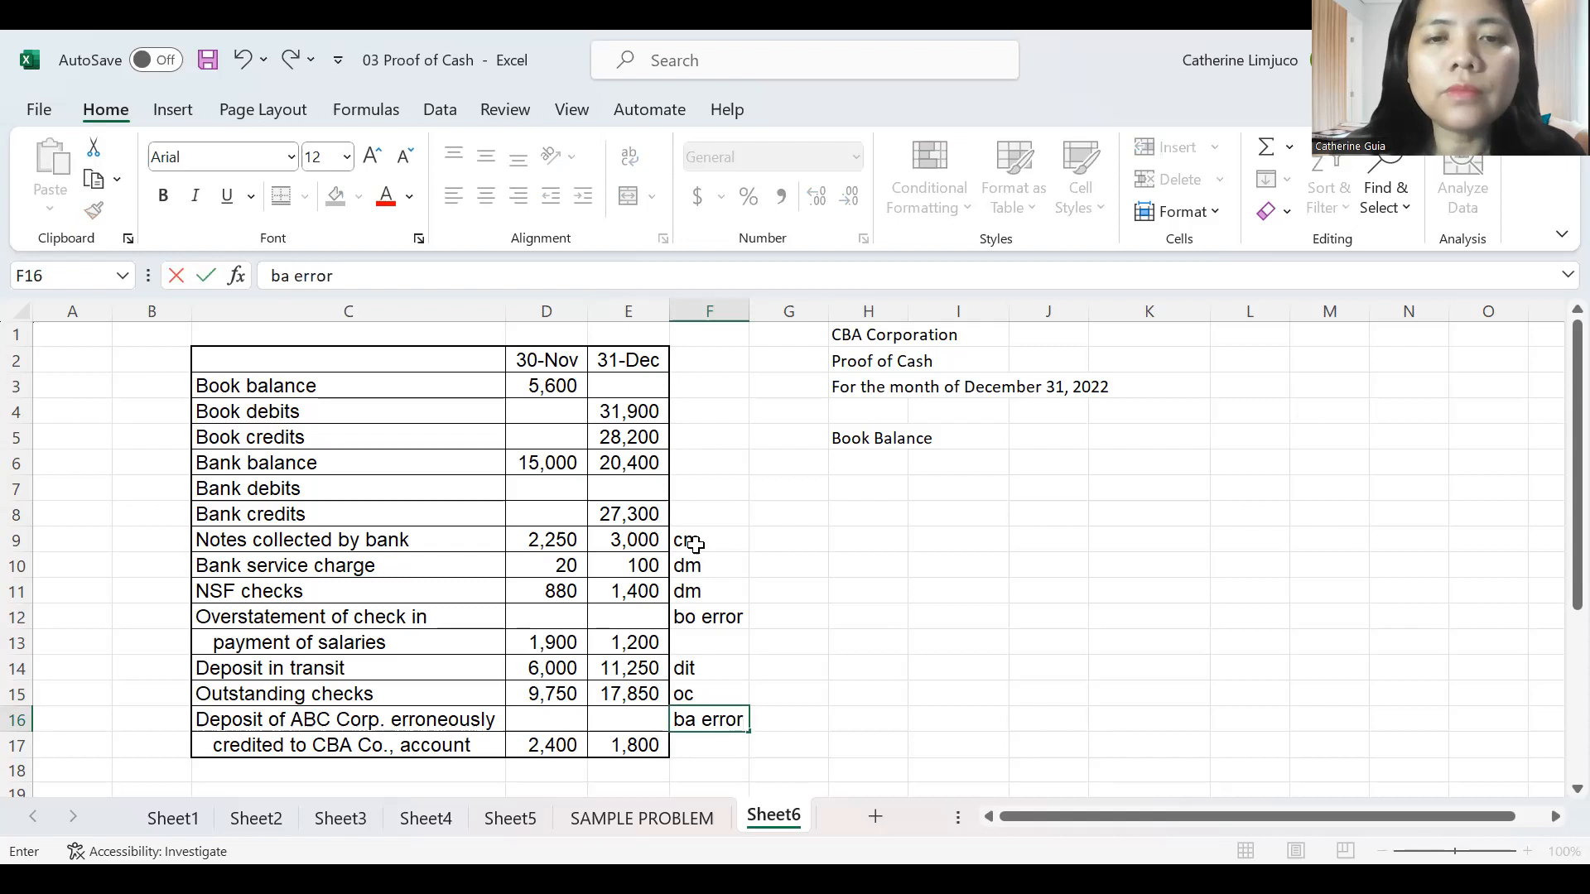
key("Return")
Widen column H so the Book Balance label fits inside its cell.
key("Up")
key("Up")
key("Up")
key("Up")
key("Up")
key("Up")
key("Up")
key("Up")
key("Up")
key("Up")
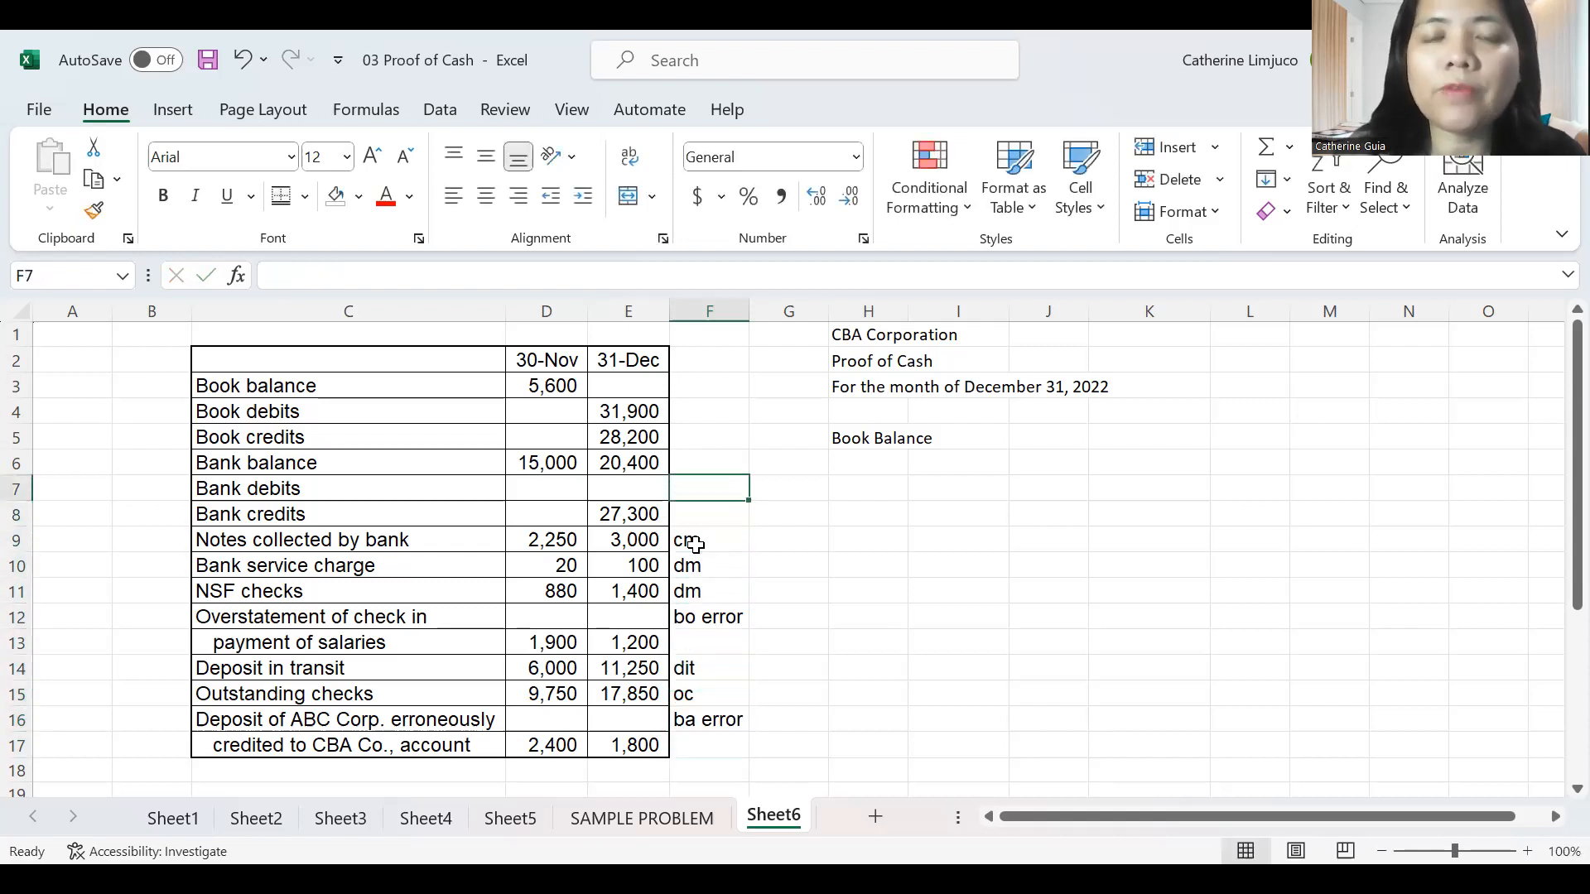
key("Right")
key("Right")
key("Up")
key("Up")
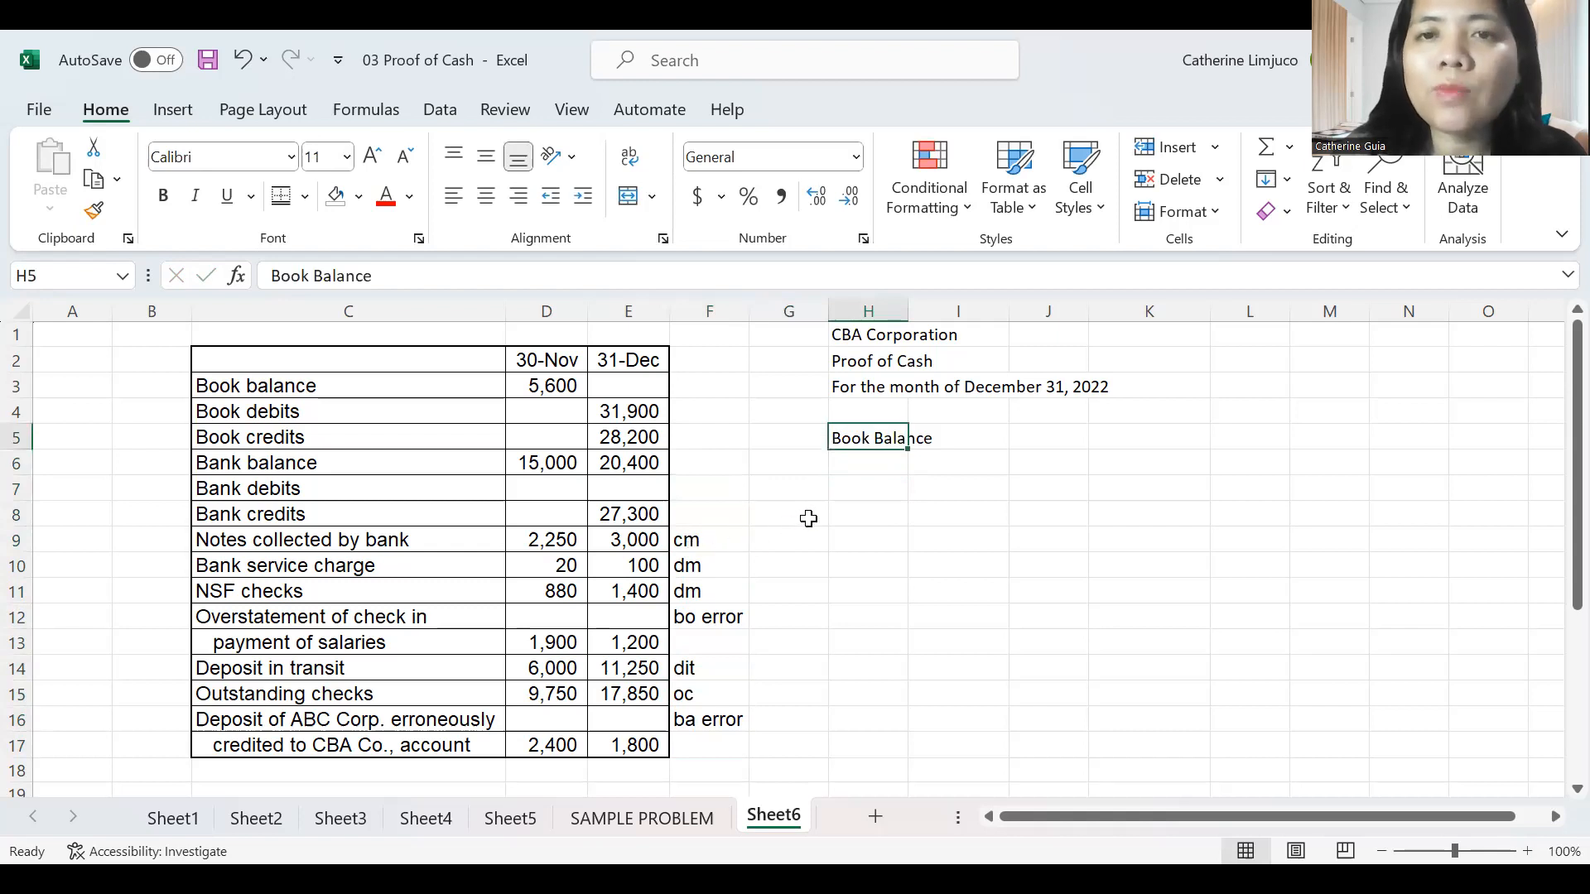
left_click(963, 441)
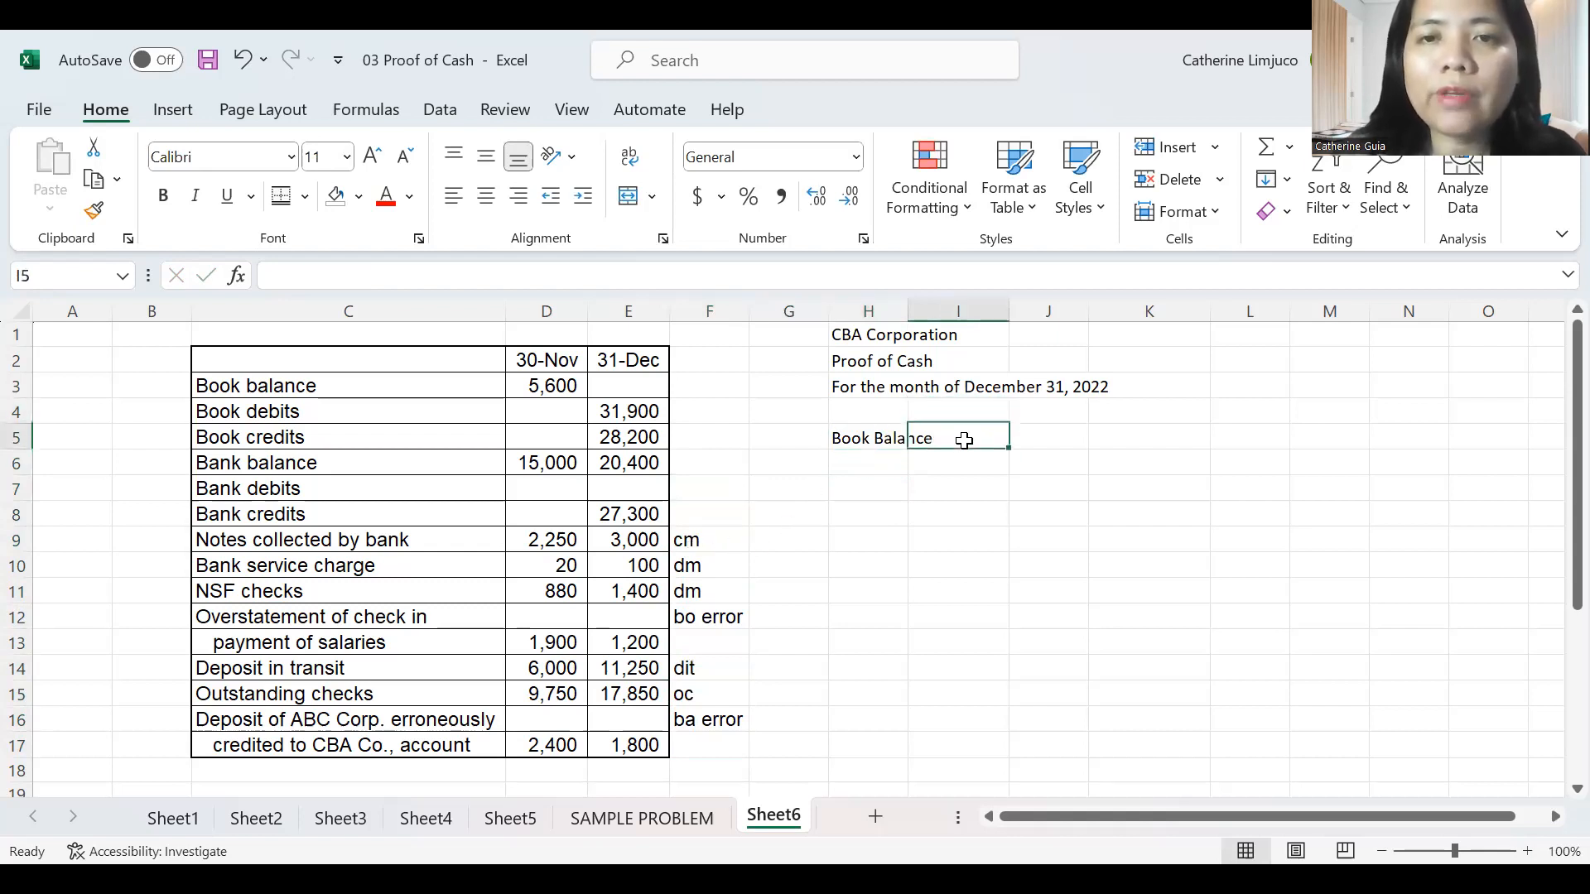
left_click_drag(907, 313, 959, 335)
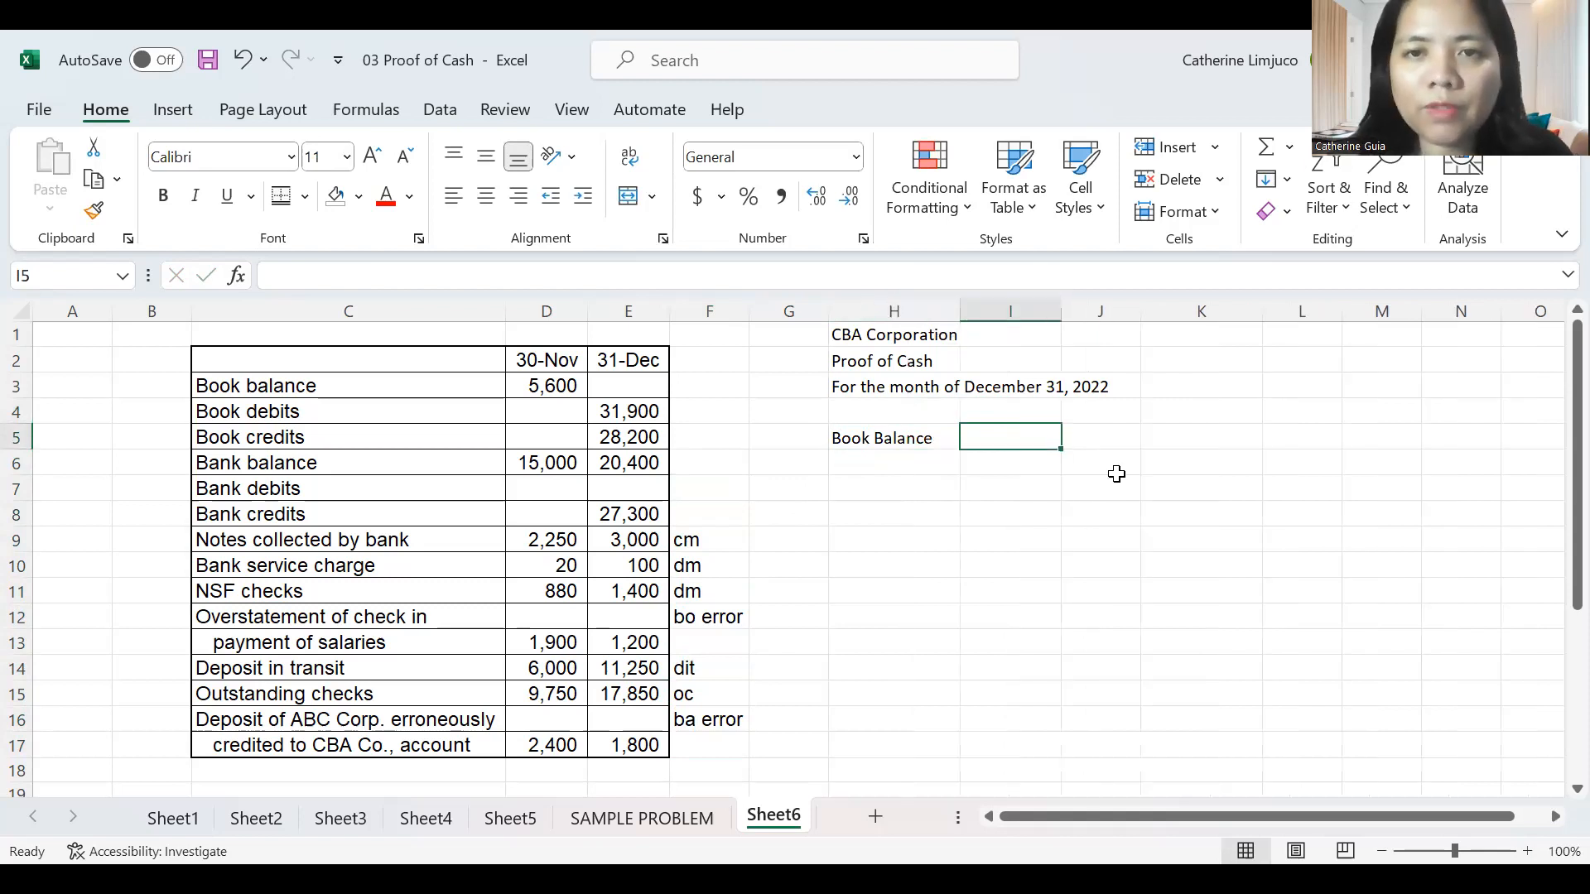
Move the Book Balance label from H5 down to H6.
key("Left")
key("ctrl+x")
key("Down")
key("ctrl+v")
Enter the column headings 'November 30' in I5 and 'Receipts' in J5.
key("Up")
key("Right")
type("N")
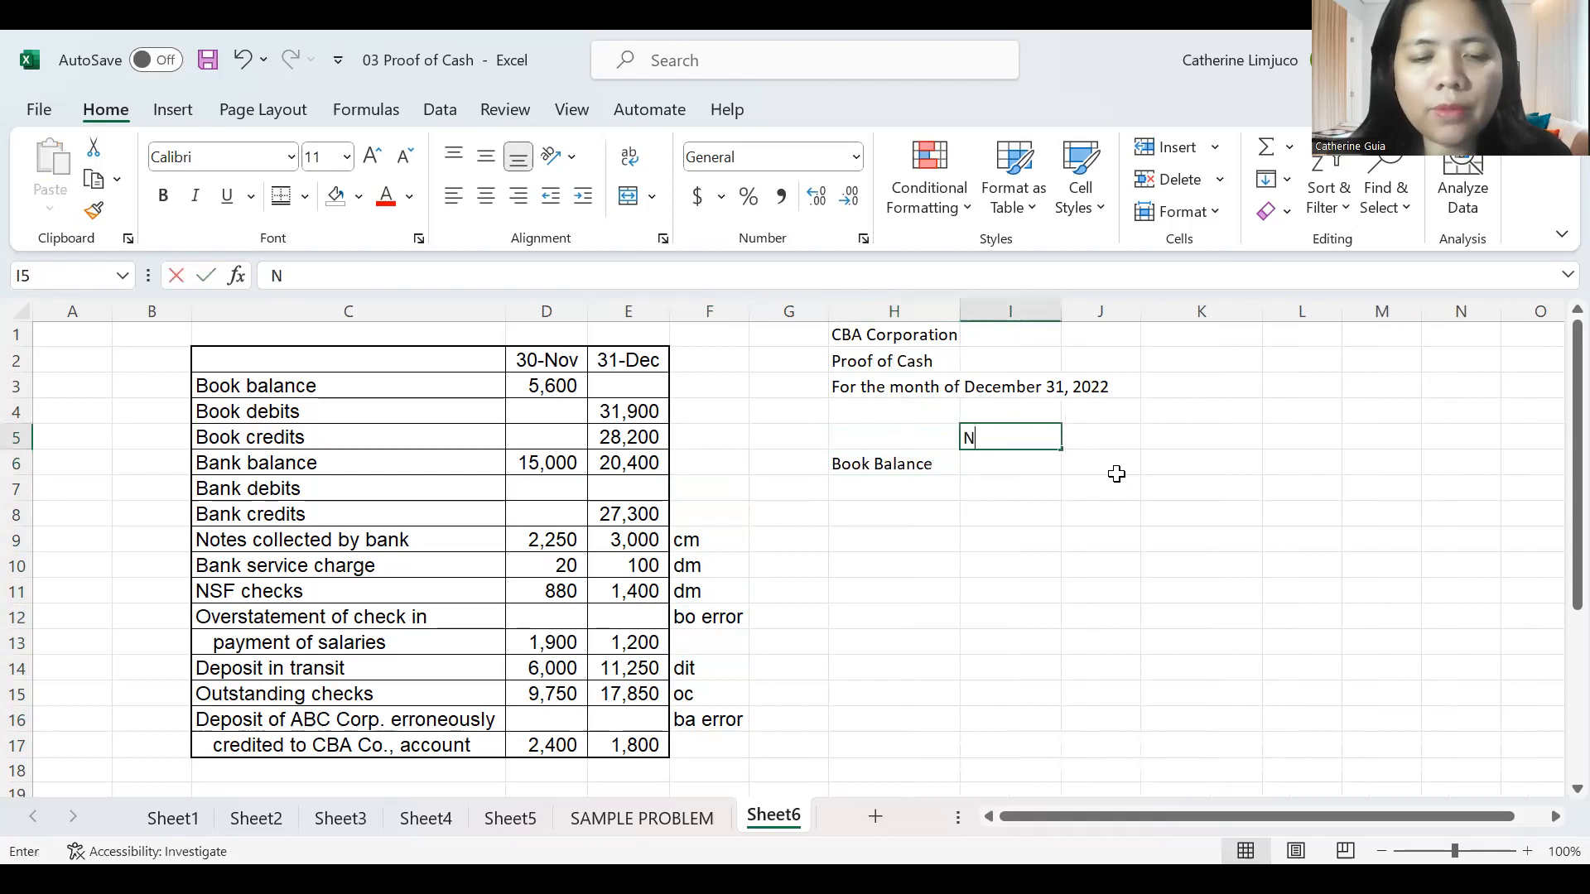
type("ovember 30")
key("Return")
key("Up")
key("Right")
type("Receipts")
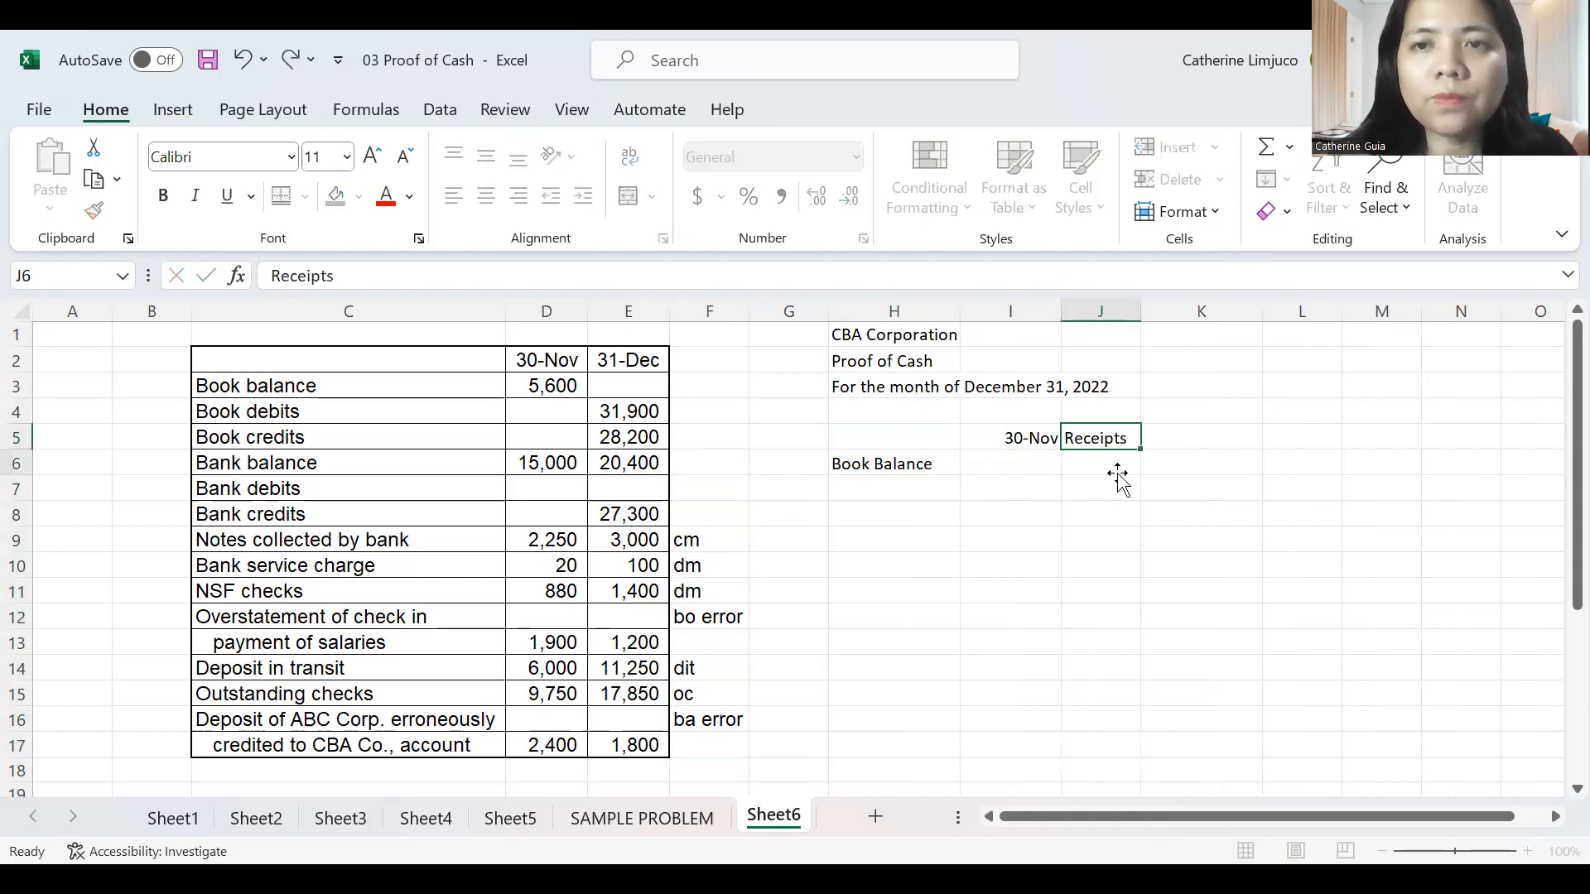
key("Tab")
Enter the column headings 'Disbursements' in K5 and 'December 31' in L5.
type("Disbursements")
key("Return")
key("Up")
key("Right")
type("December 31")
key("Return")
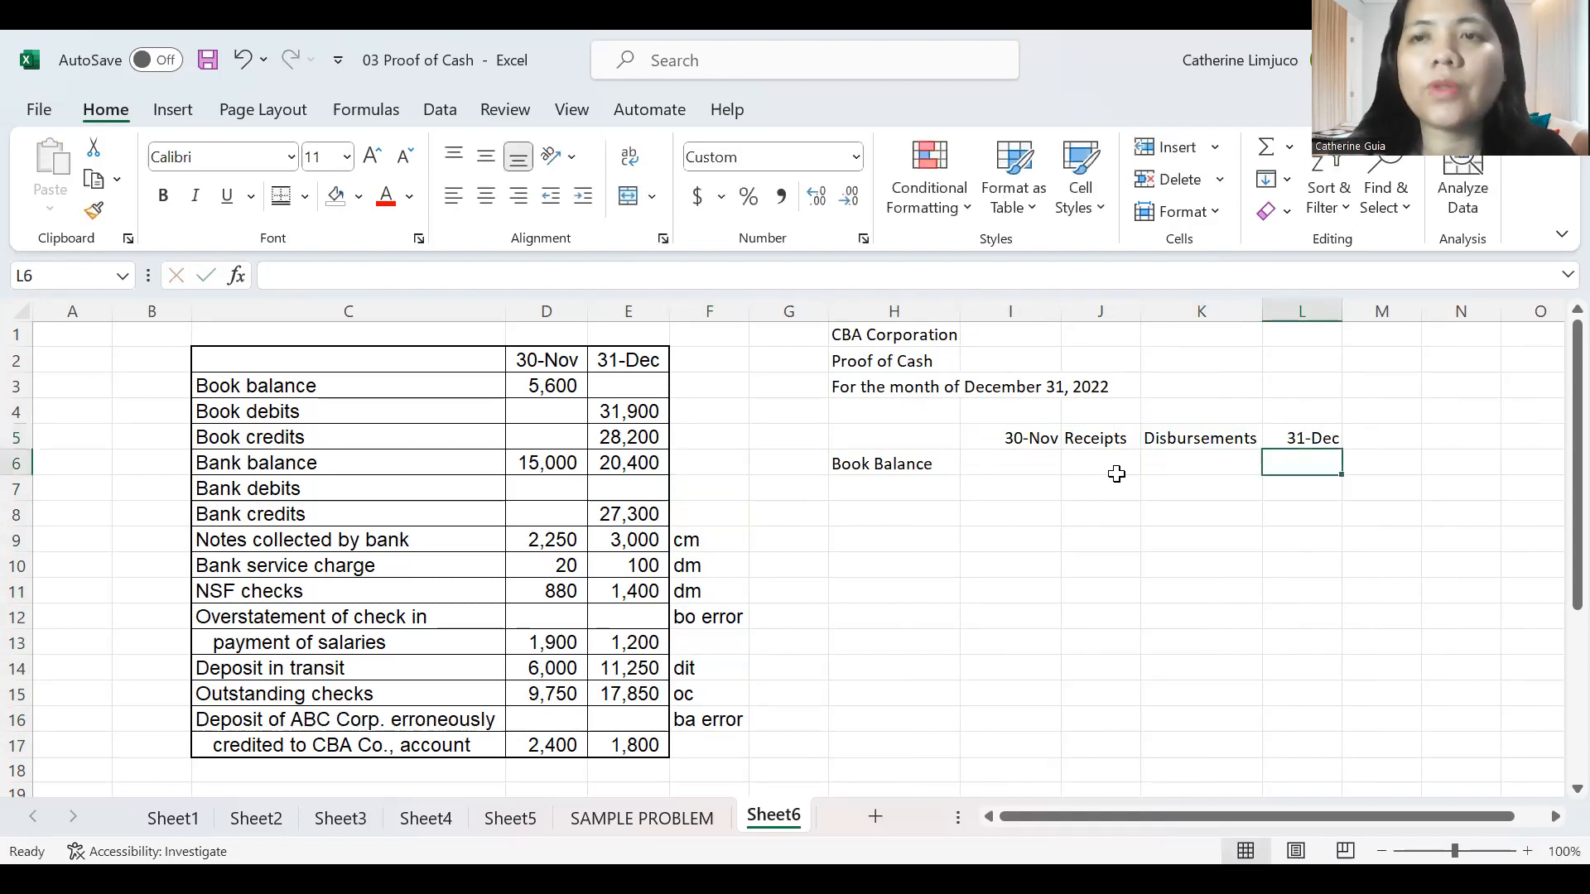
Examine the book debits row of the given data against the Book Balance line.
key("Left")
key("Left")
key("Left")
key("Left")
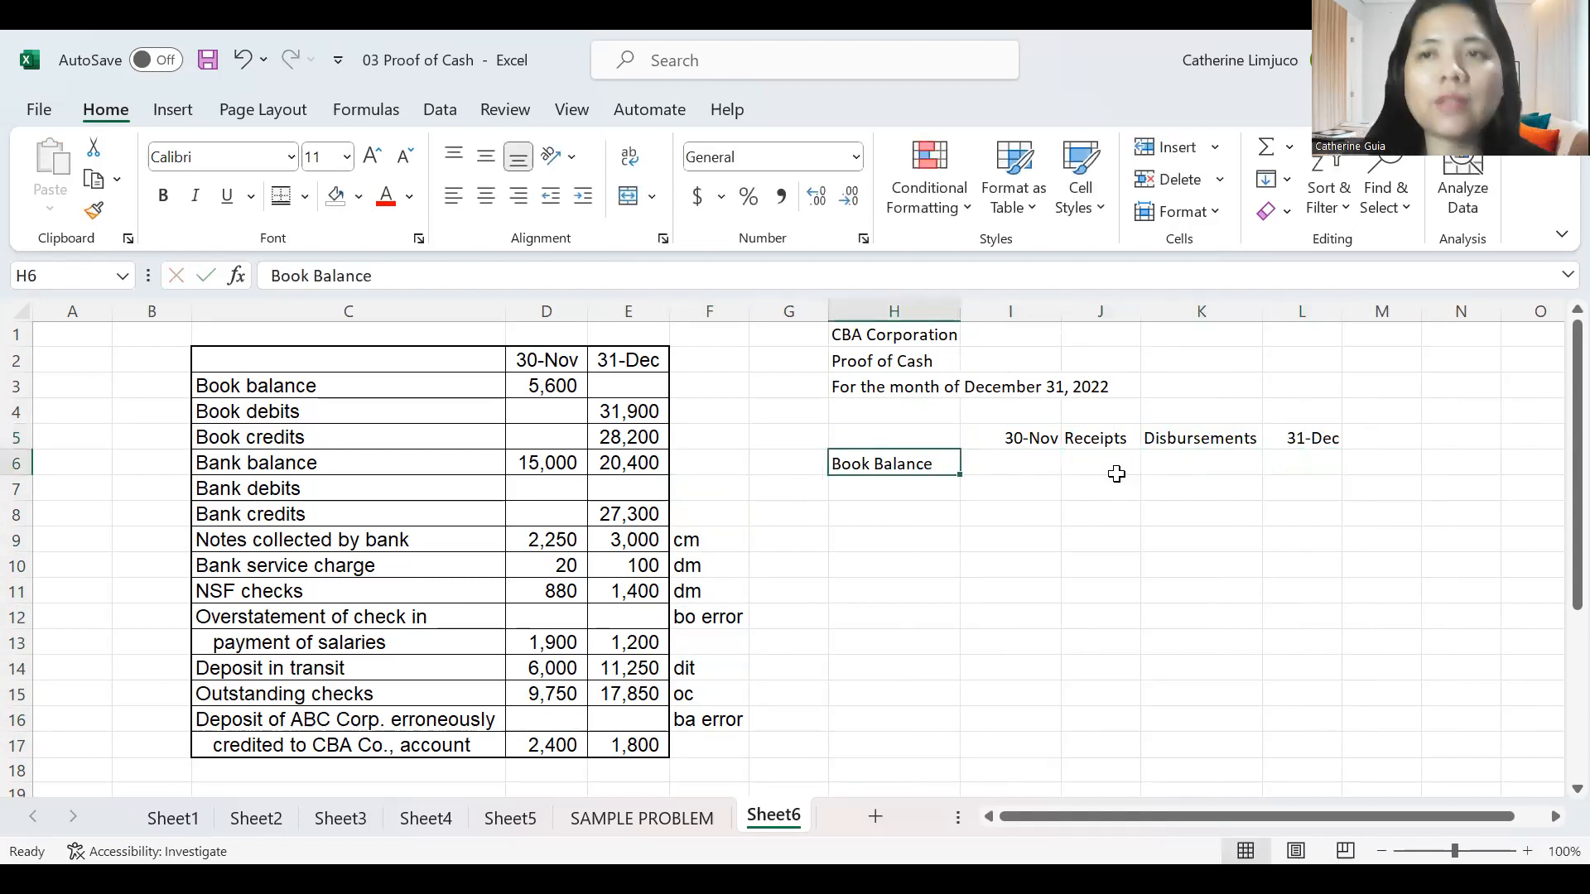
key("Left")
key("Left")
key("Left")
key("Left")
key("Left")
key("Left")
key("Up")
key("Up")
key("Right")
key("Right")
key("Right")
key("Right")
key("Right")
key("Right")
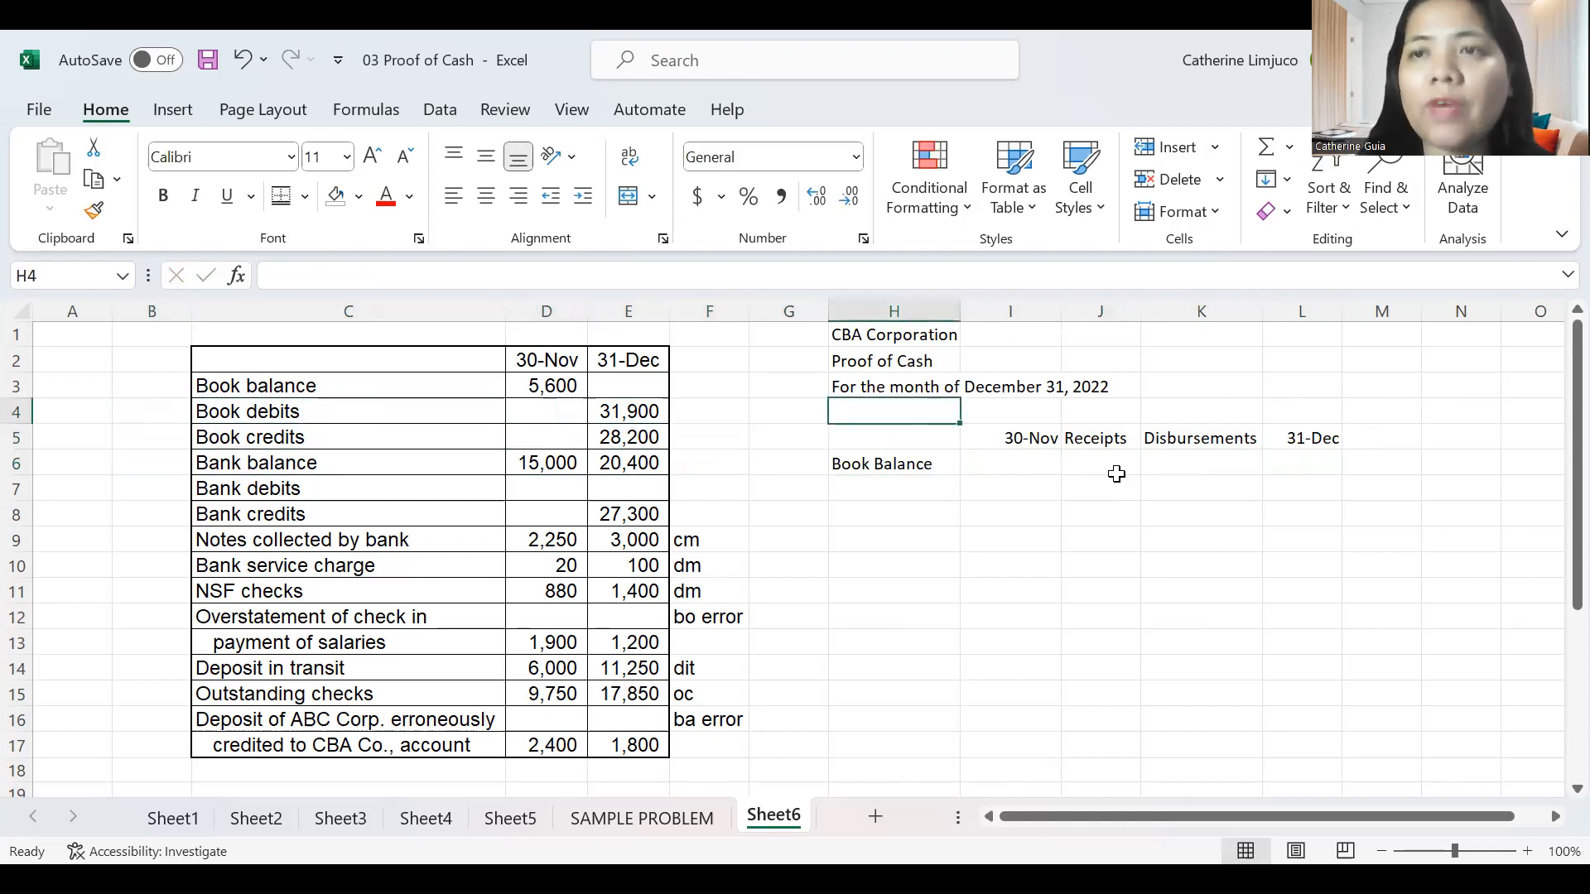
key("Down")
key("Down")
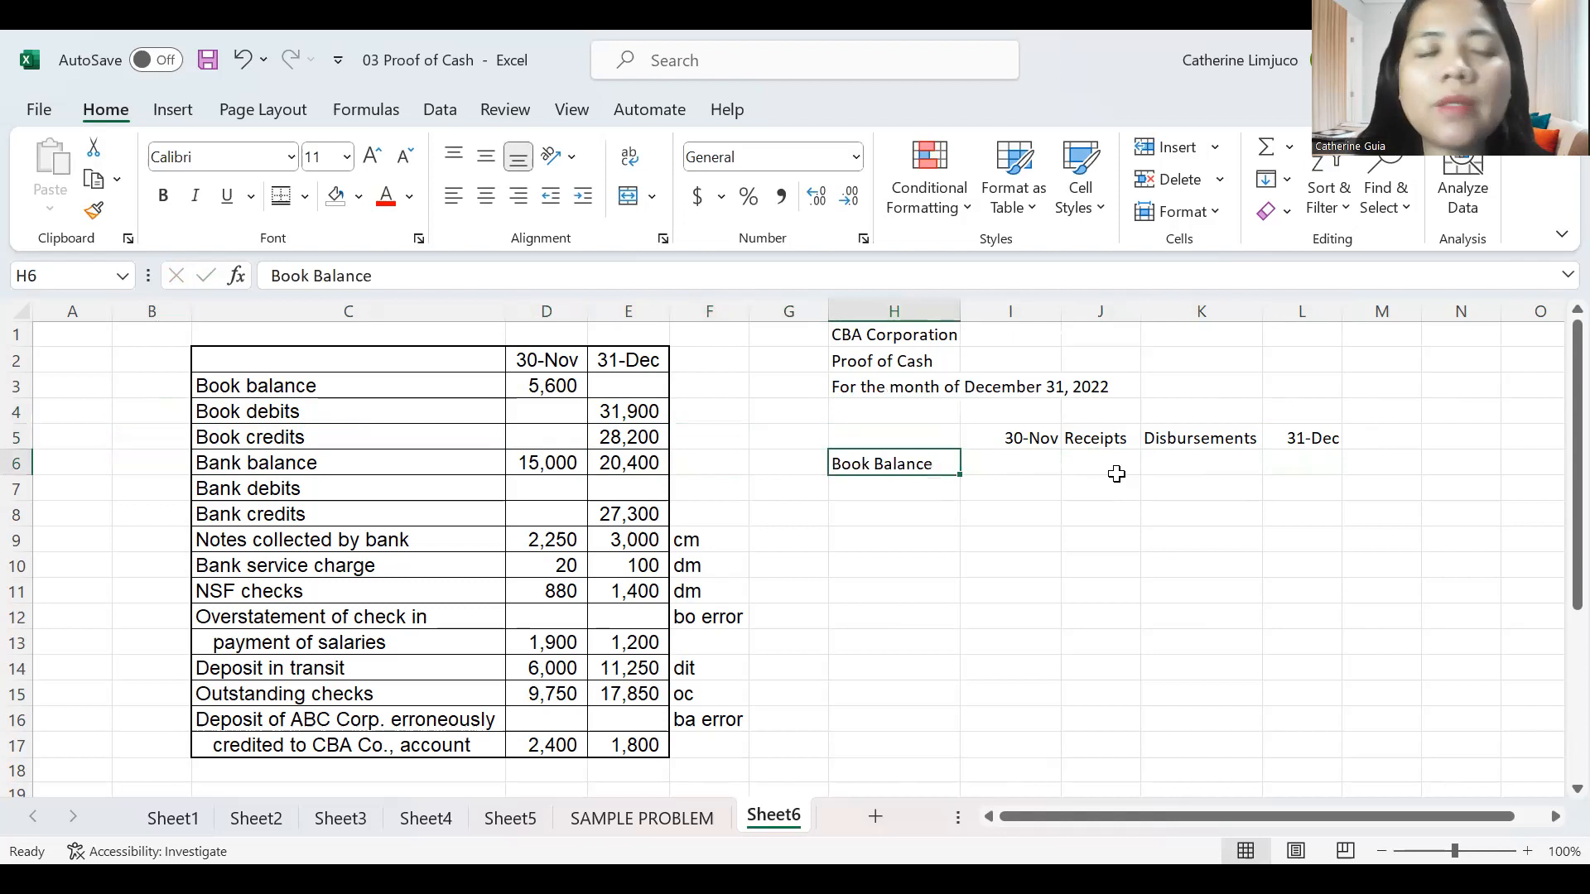
Examine the notes collected by bank row, its November and December amounts and its tag.
key("Left")
key("Left")
key("Left")
key("Left")
key("Left")
key("Down")
key("Down")
key("Down")
key("Down")
key("Left")
key("Up")
key("Right")
key("Right")
key("Right")
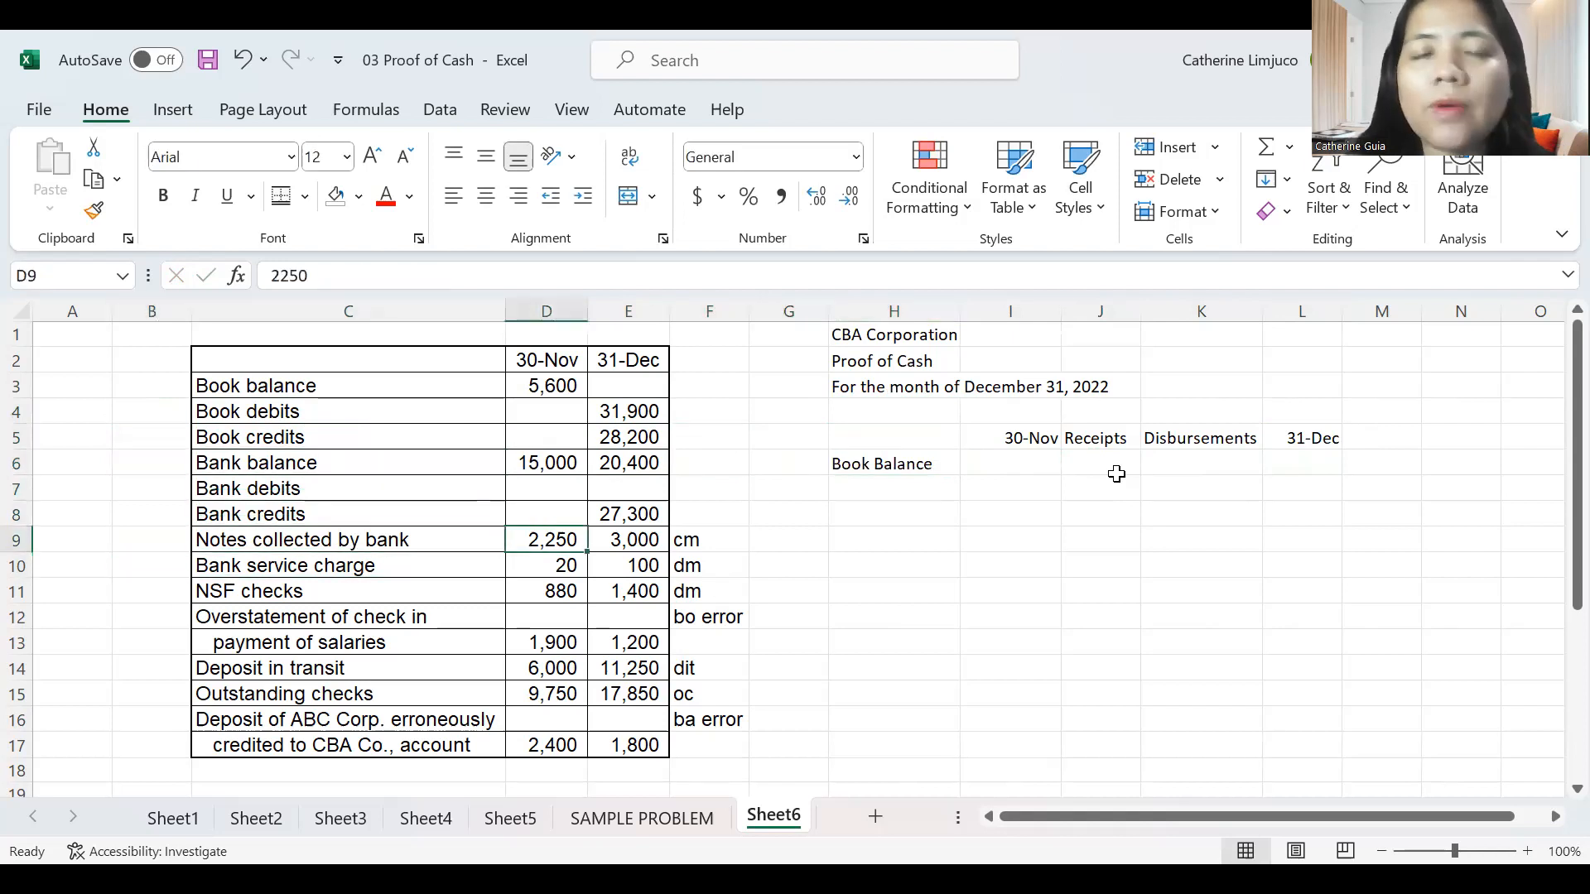
key("Right")
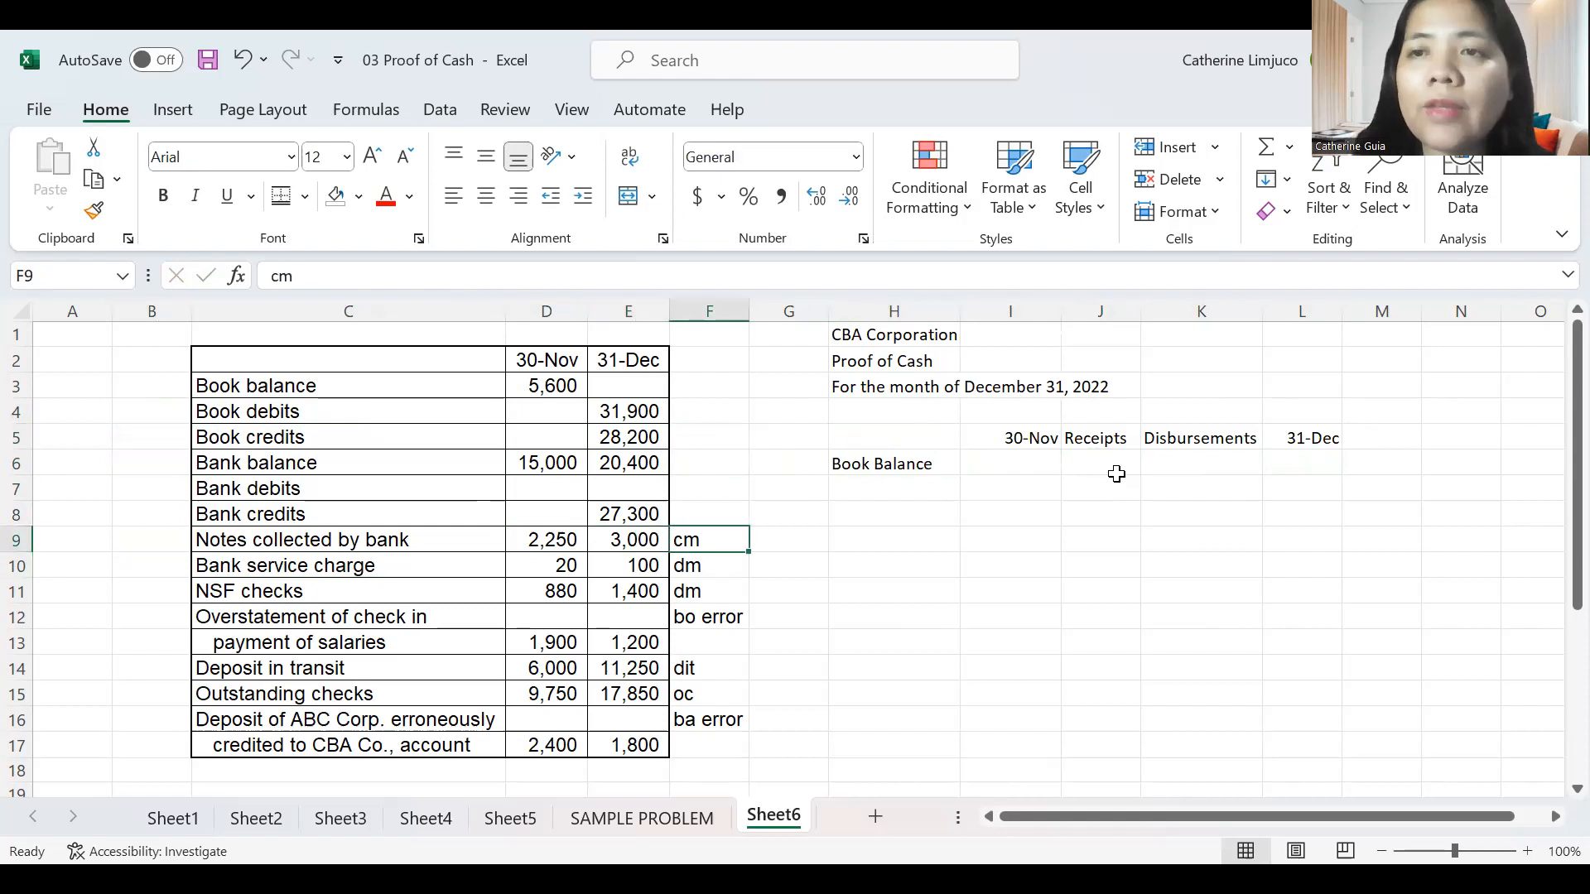
key("Right")
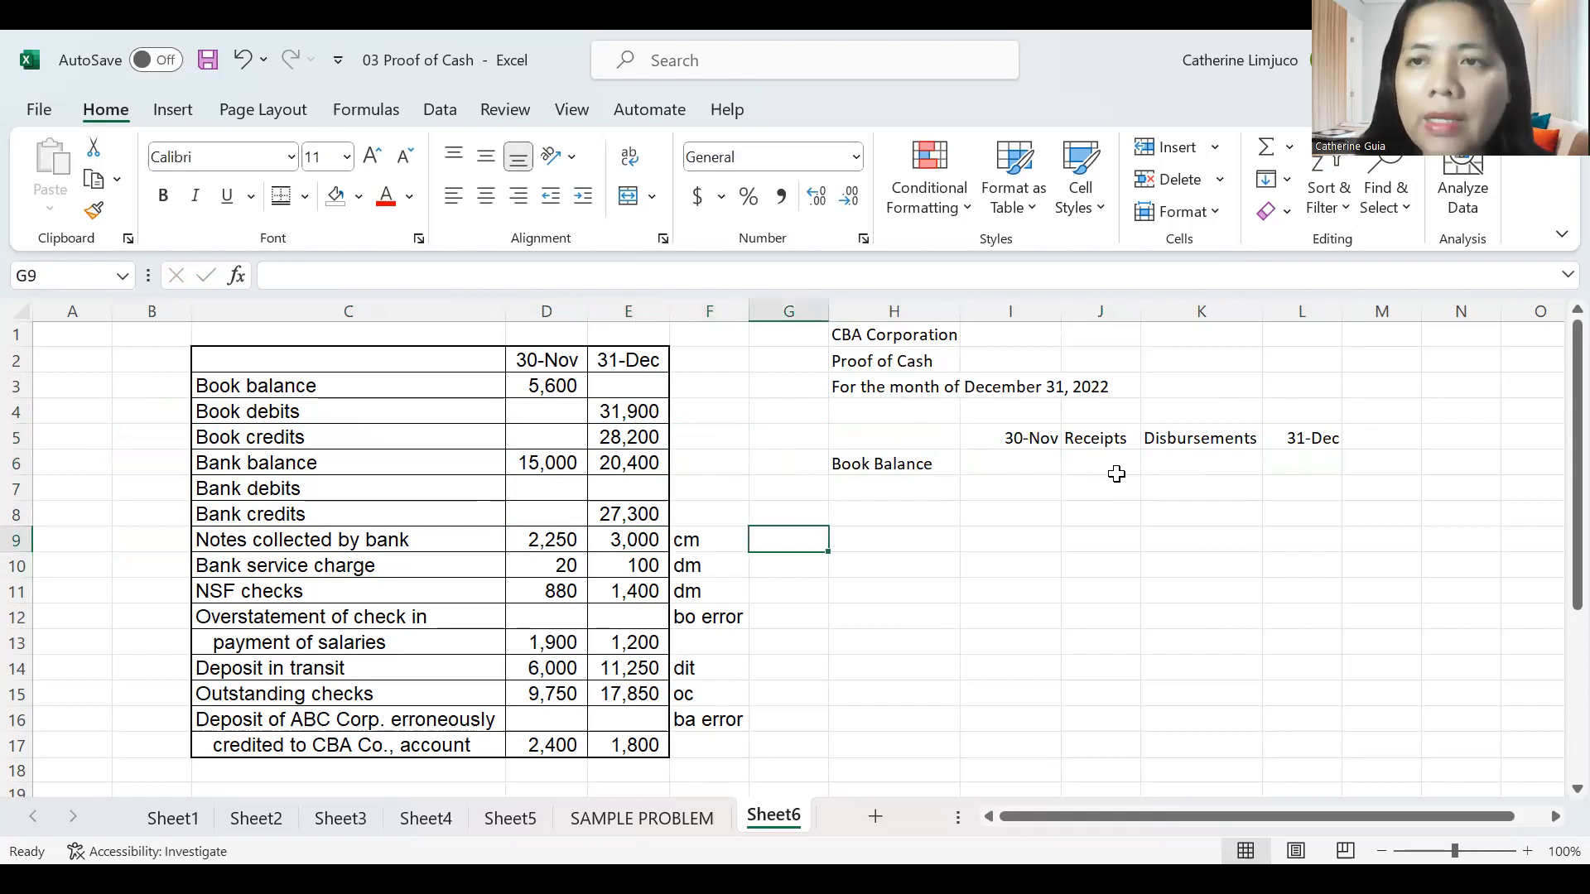
key("Right")
key("Up")
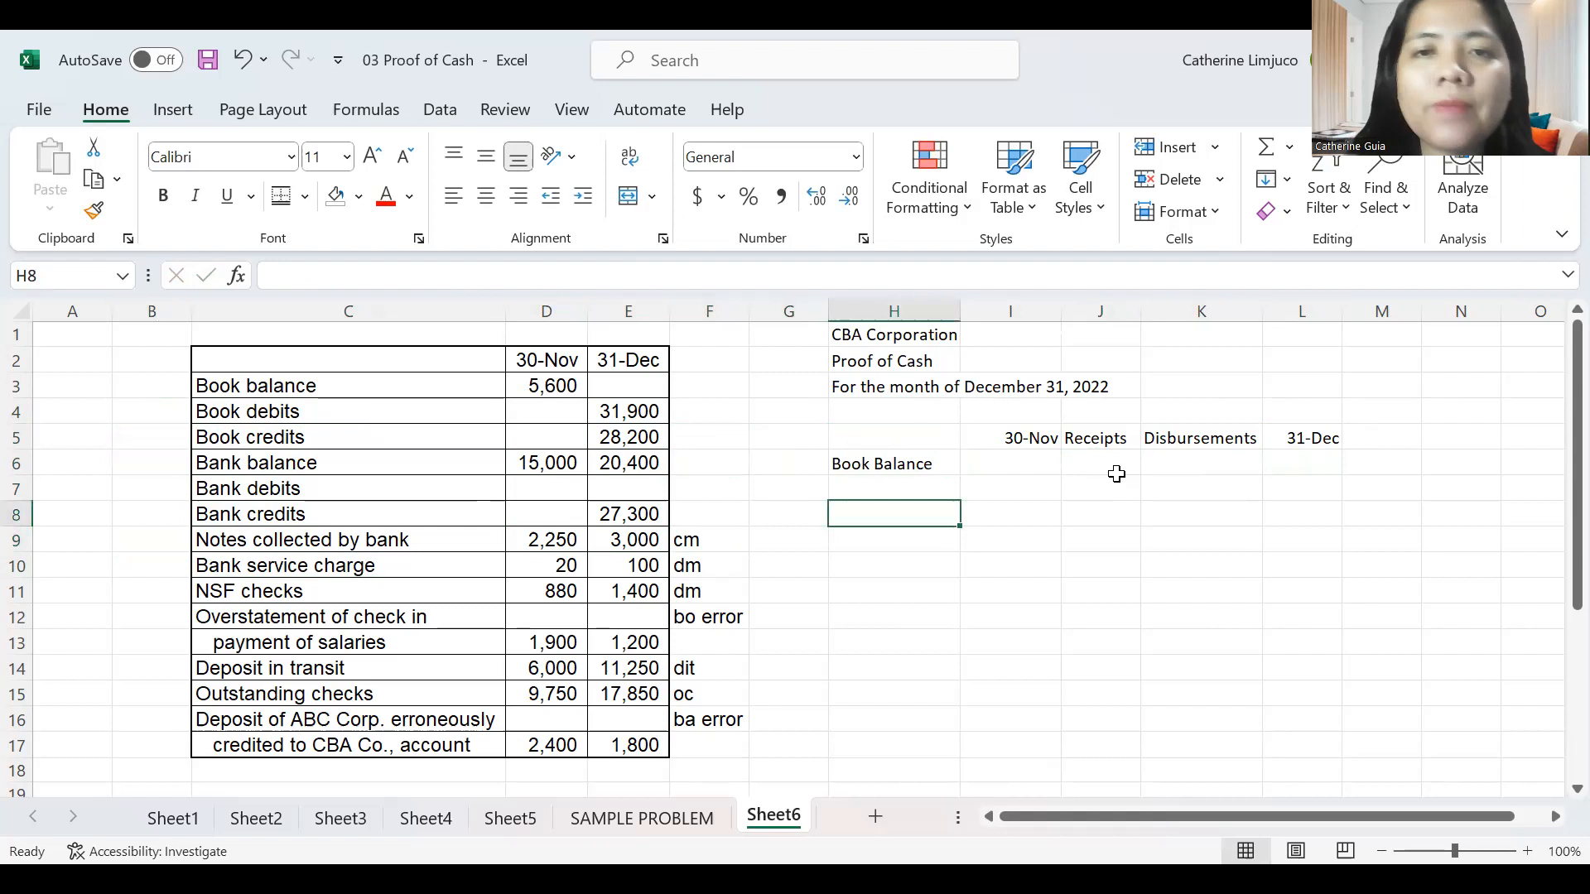
key("Up")
key("Up")
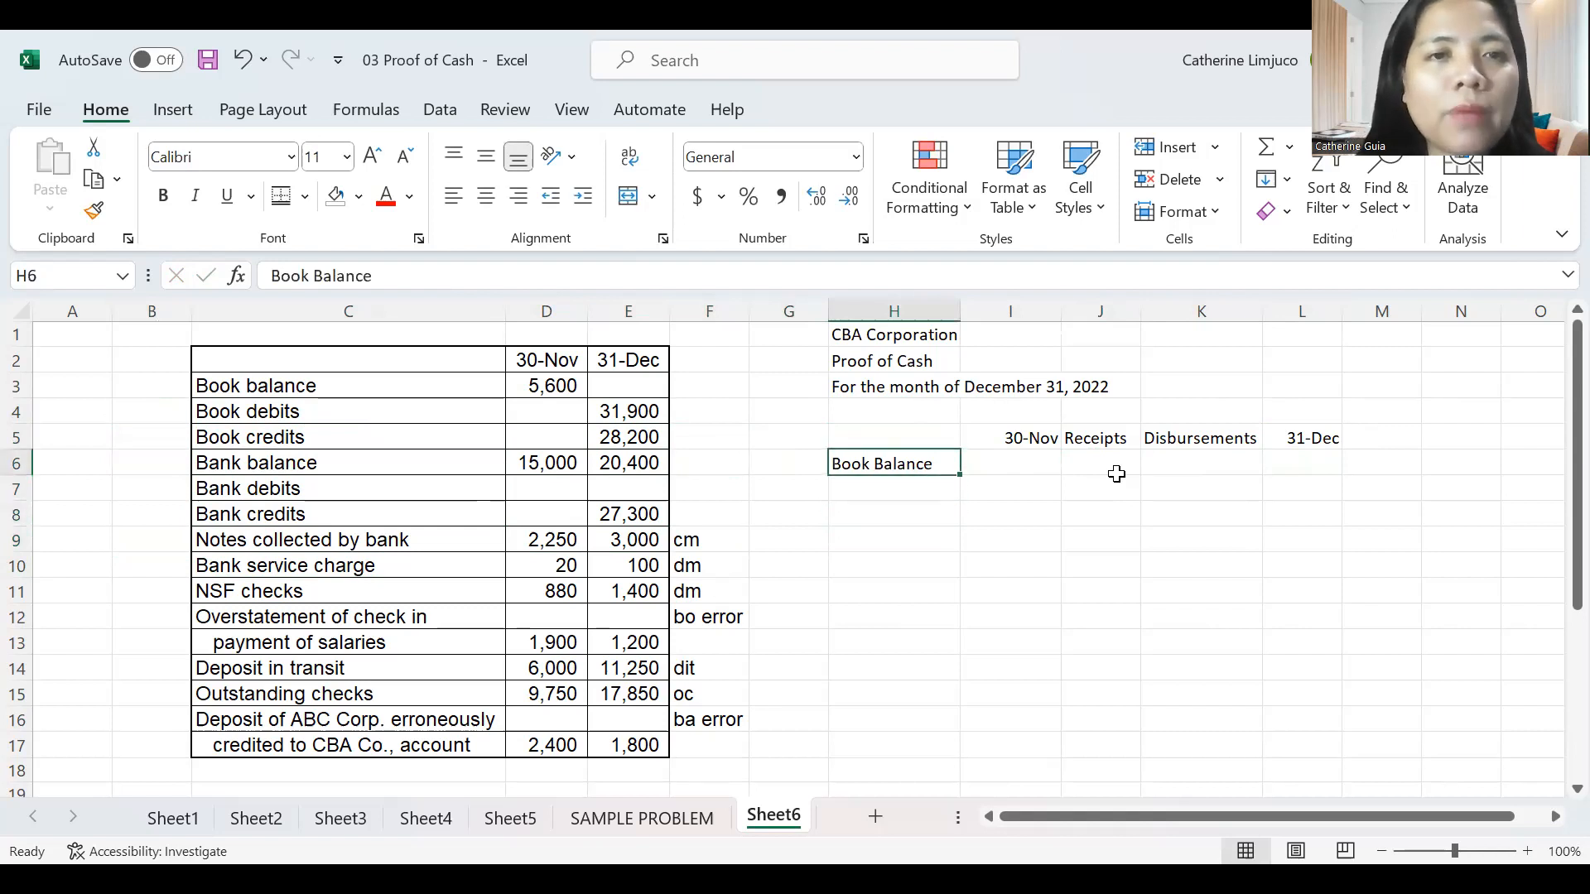
Enter the November 30 book balance of 5600 from the given data in I6 on the Book Balance line.
key("Left")
key("Left")
key("Left")
key("Left")
key("Up")
key("Up")
key("Up")
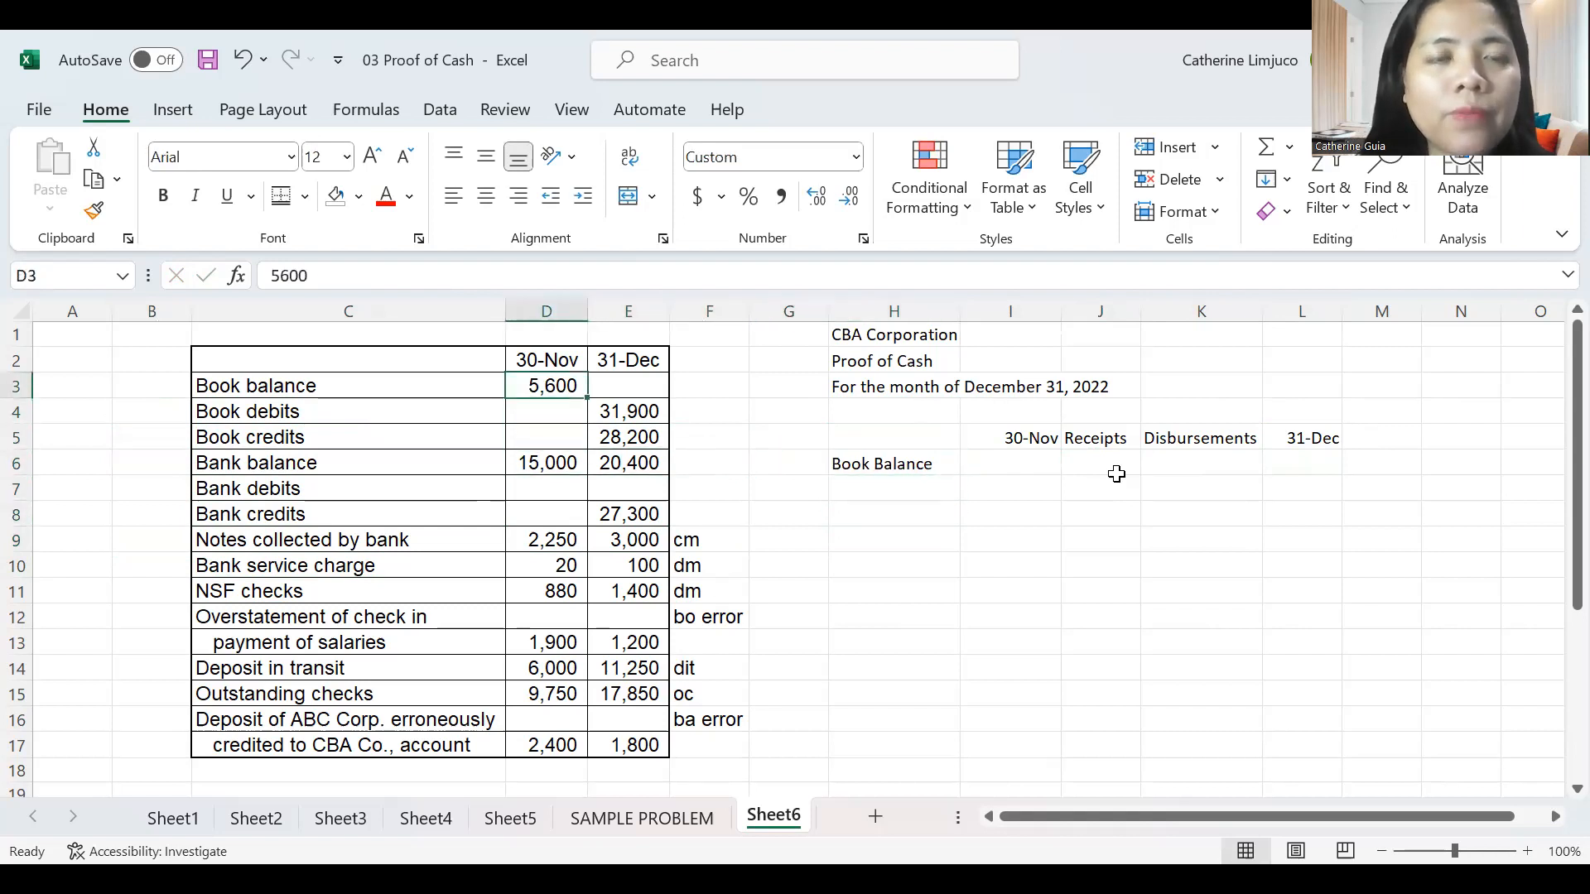
key("Right")
key("Right")
key("Right")
key("Right")
key("Right")
key("Right")
key("Right")
key("Down")
key("Down")
key("Down")
key("Down")
key("Left")
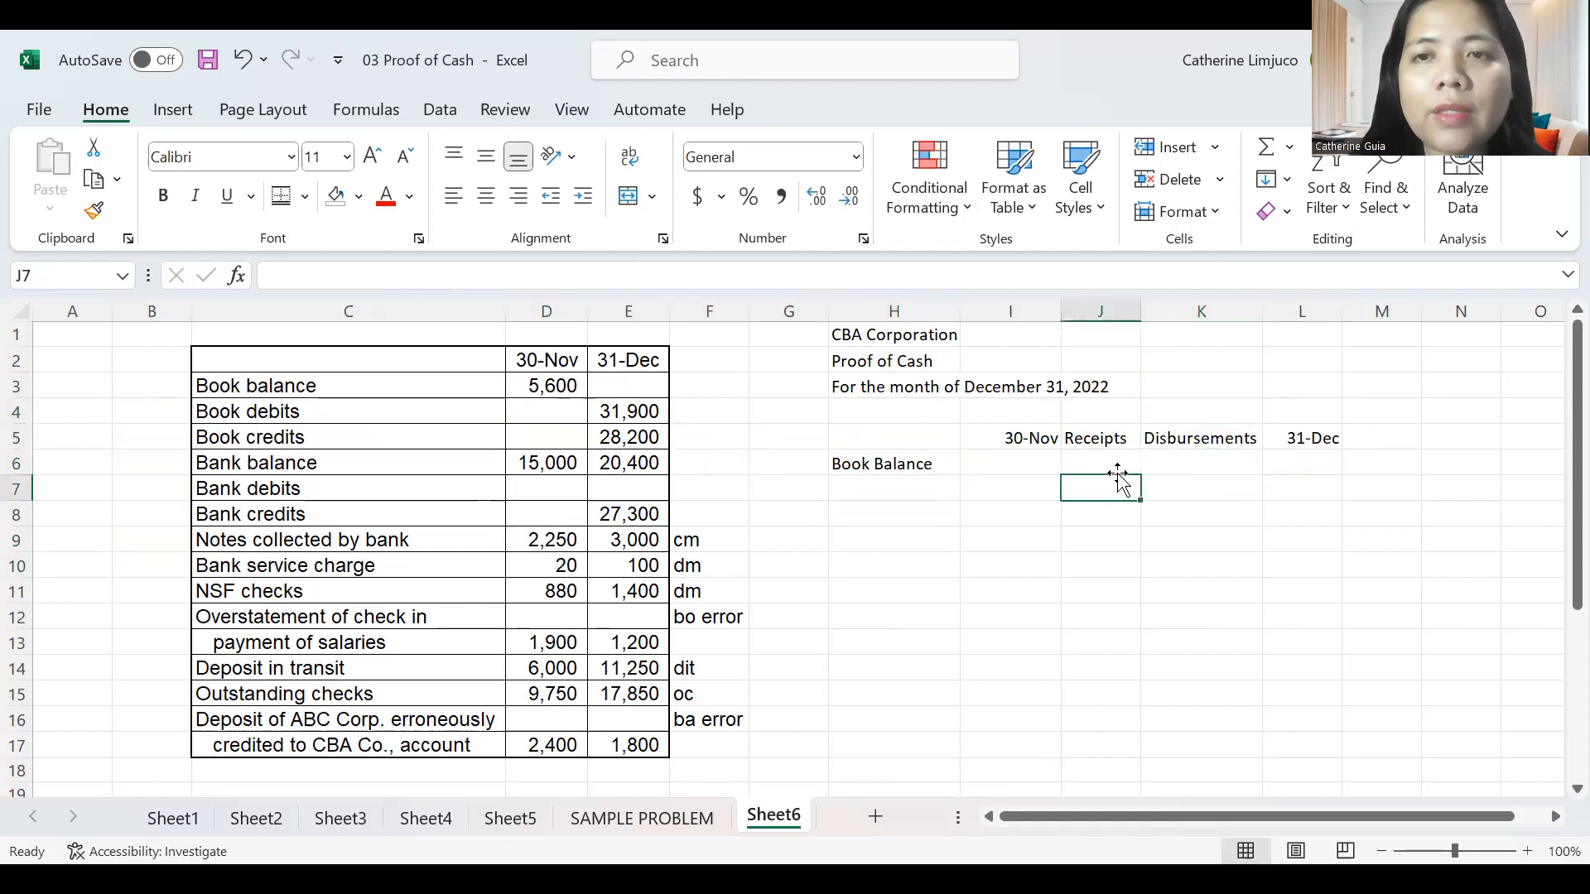
key("Left")
key("Up")
type("5600")
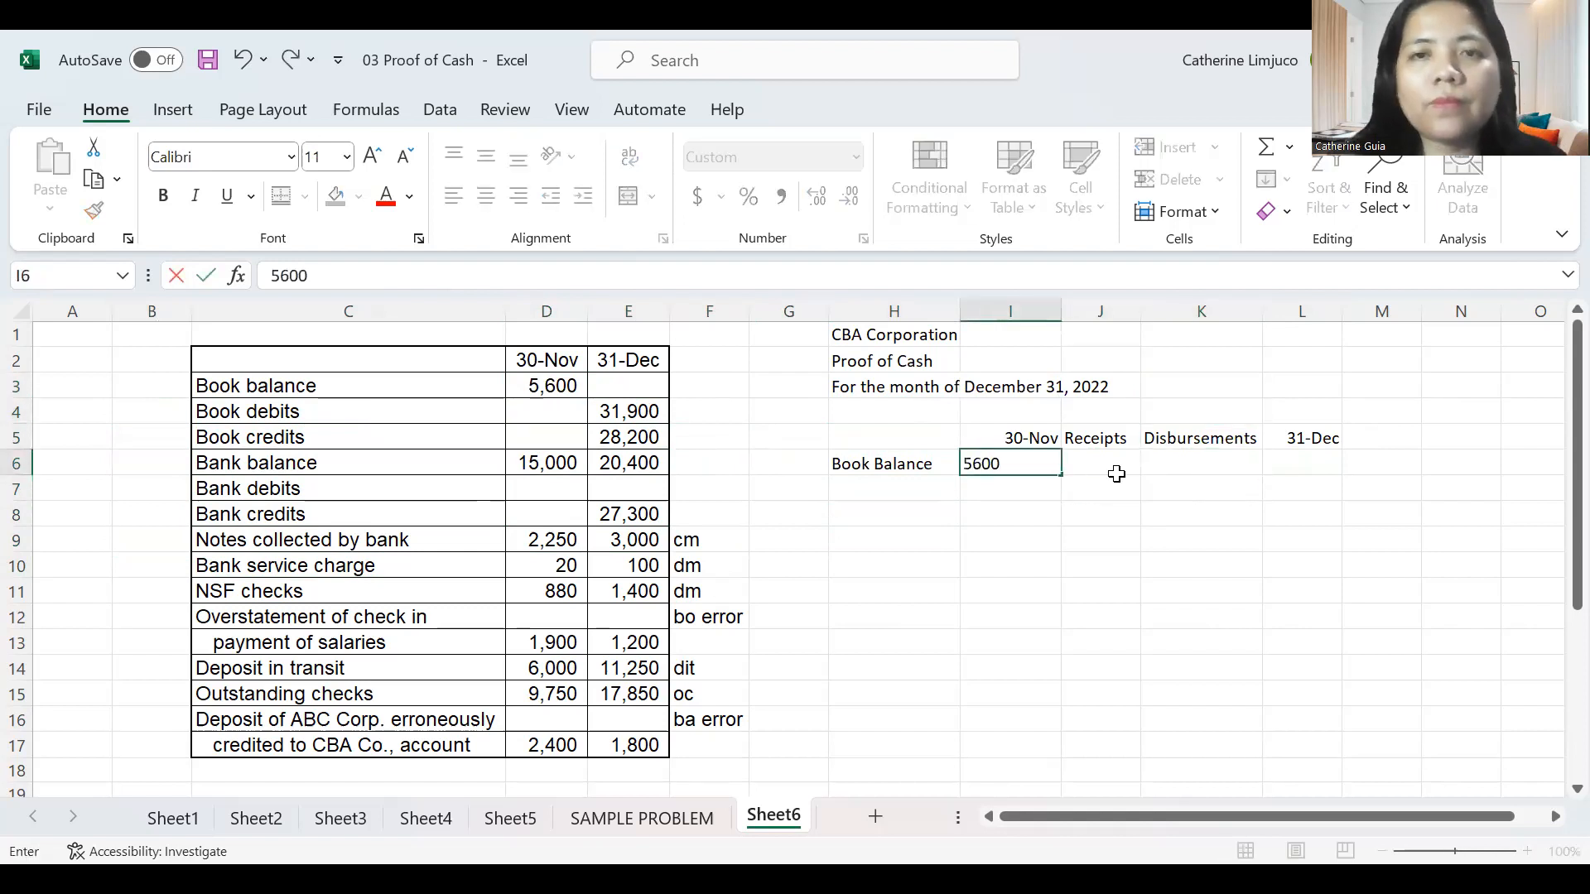
key("Return")
Format the amount range I6:L16 with thousands separators and no decimal places.
key("Up")
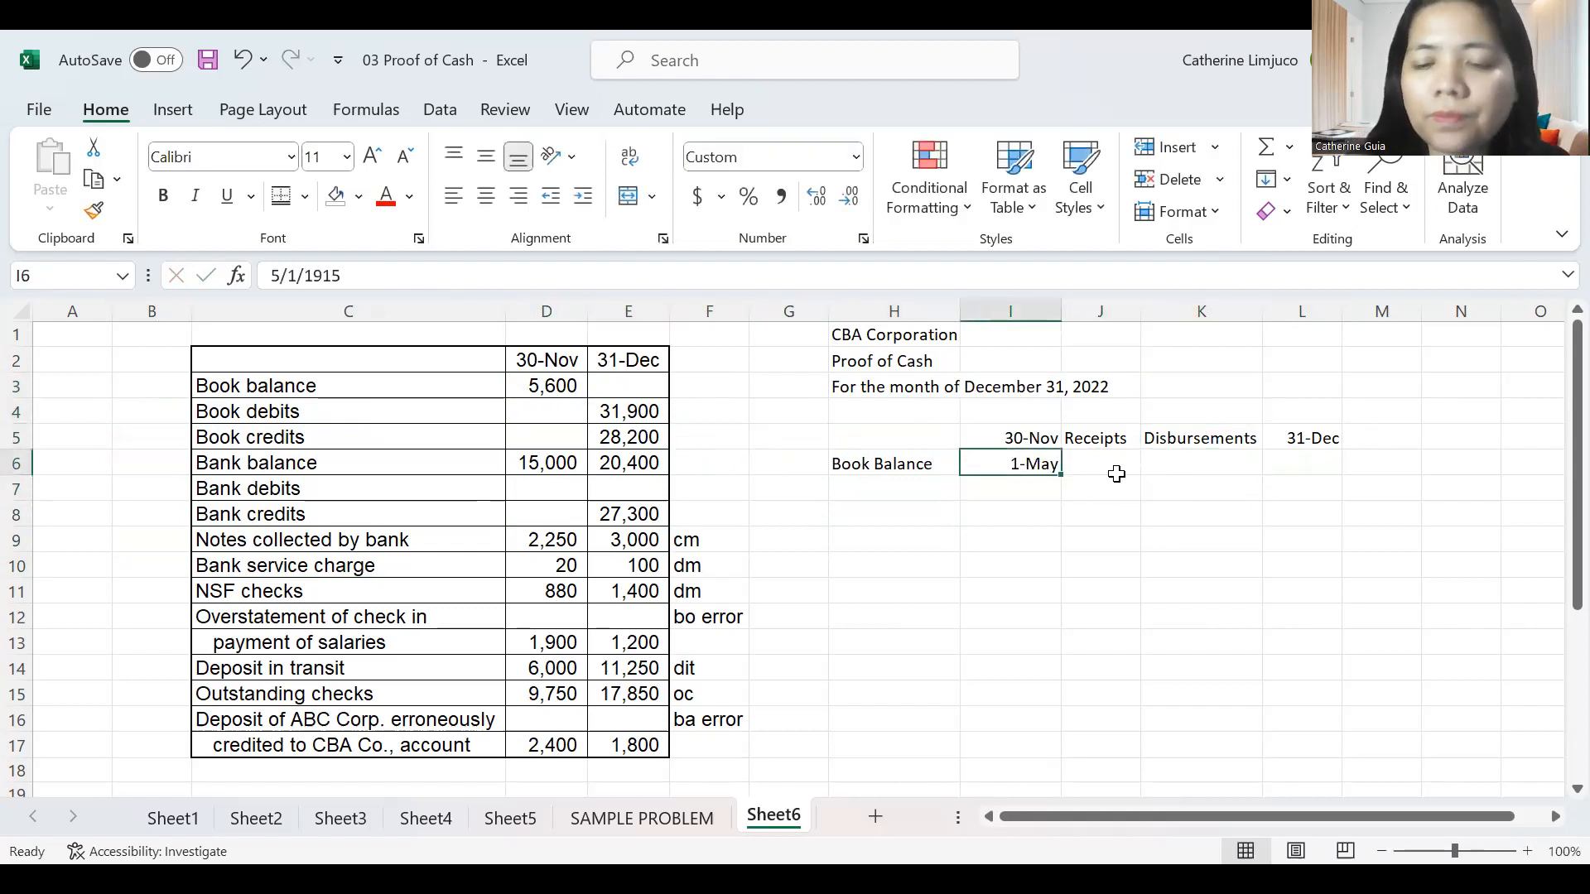
key("shift+Down")
key("shift+Down")
key("shift+Down")
key("shift+Down")
key("shift+Down")
key("shift+Down")
key("shift+Down")
key("shift+Down")
key("shift+Down")
key("shift+Down")
key("shift+Right")
key("shift+Right")
key("shift+Right")
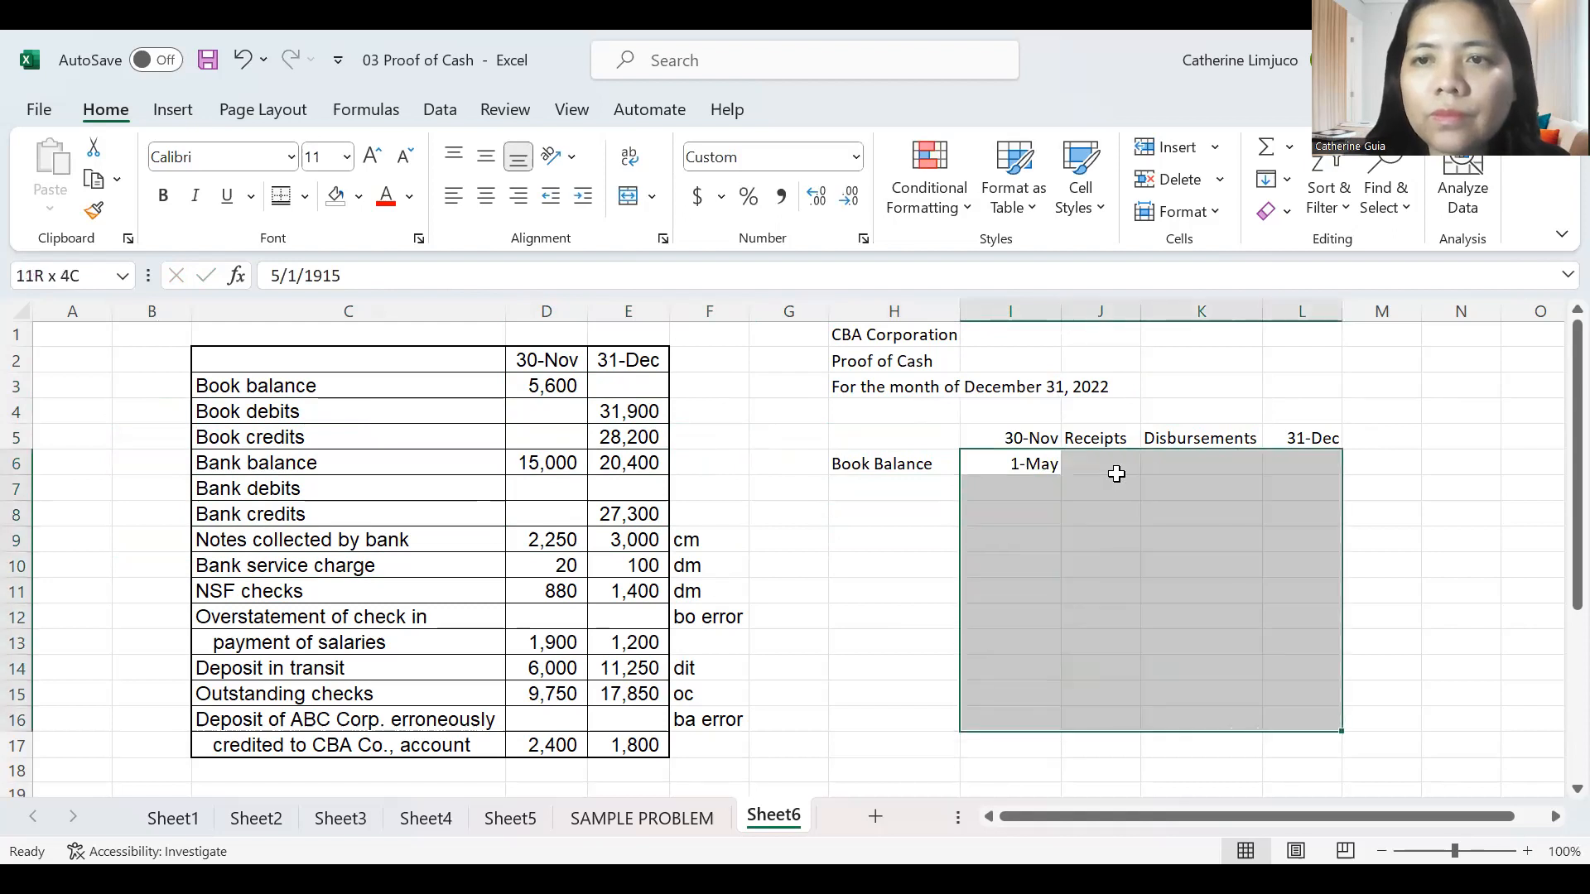
left_click(783, 199)
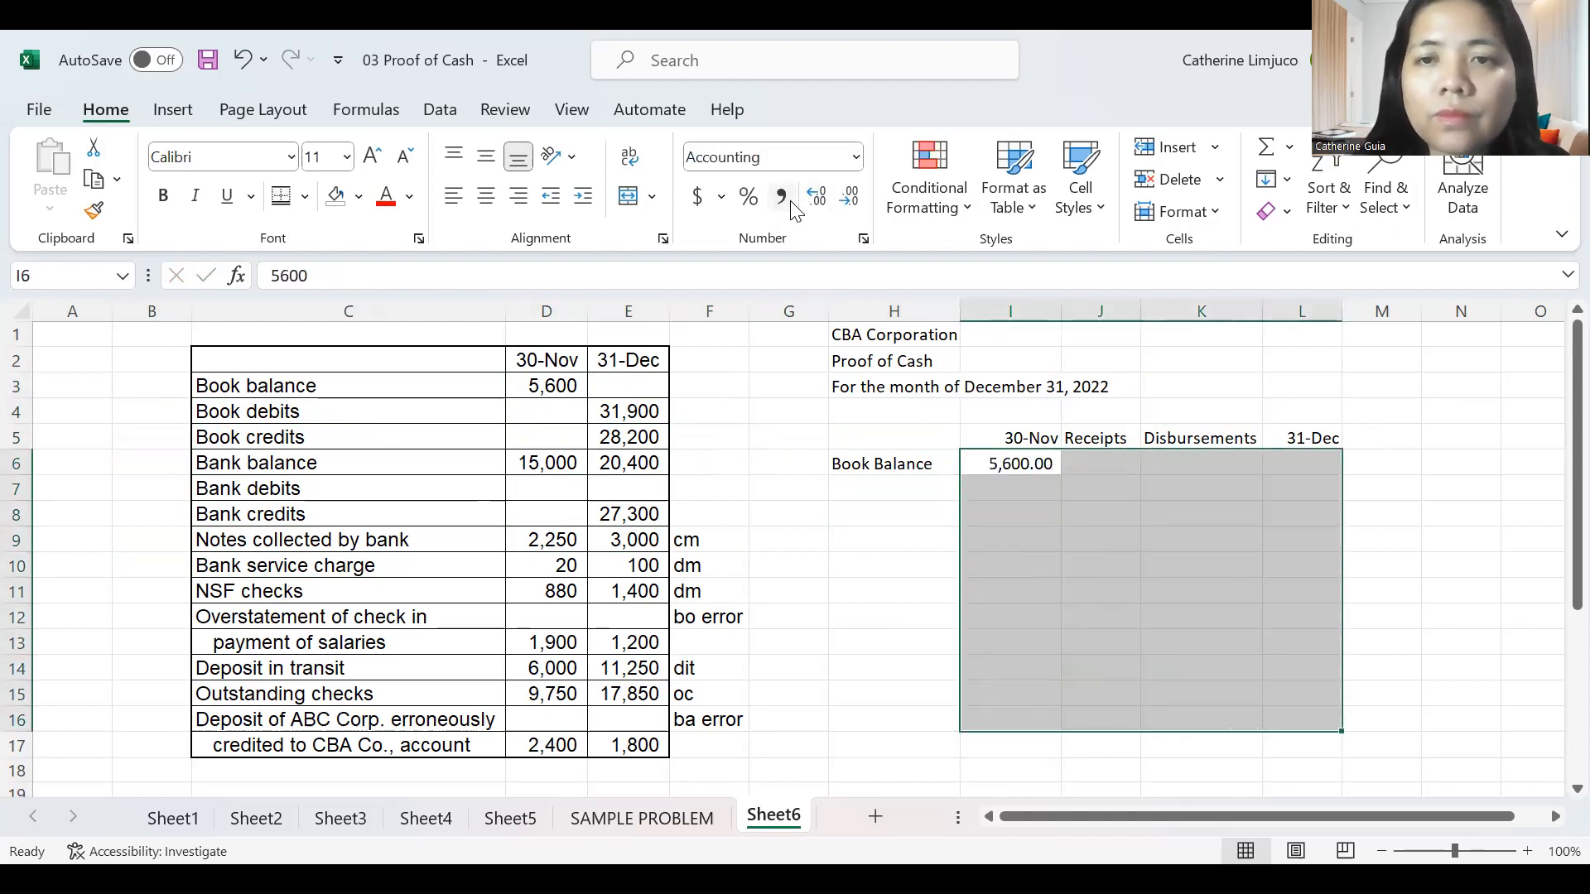
left_click(852, 203)
left_click(851, 202)
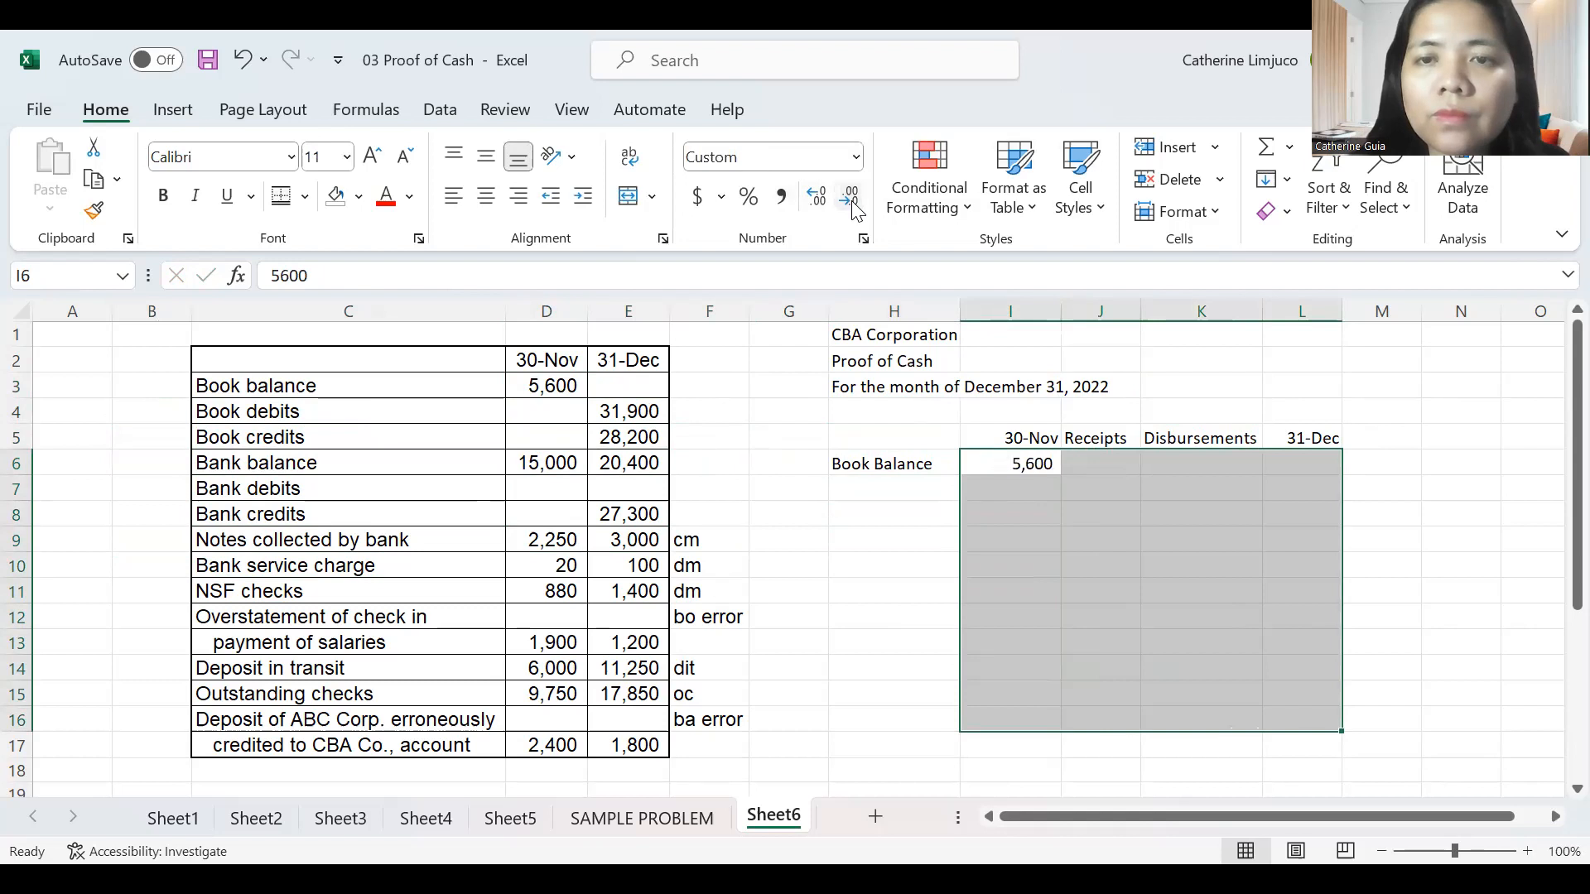
Enter the label 'Notes collected' in H7, with indented 'November' and 'December' lines in H8 and H9.
left_click(897, 527)
key("Up")
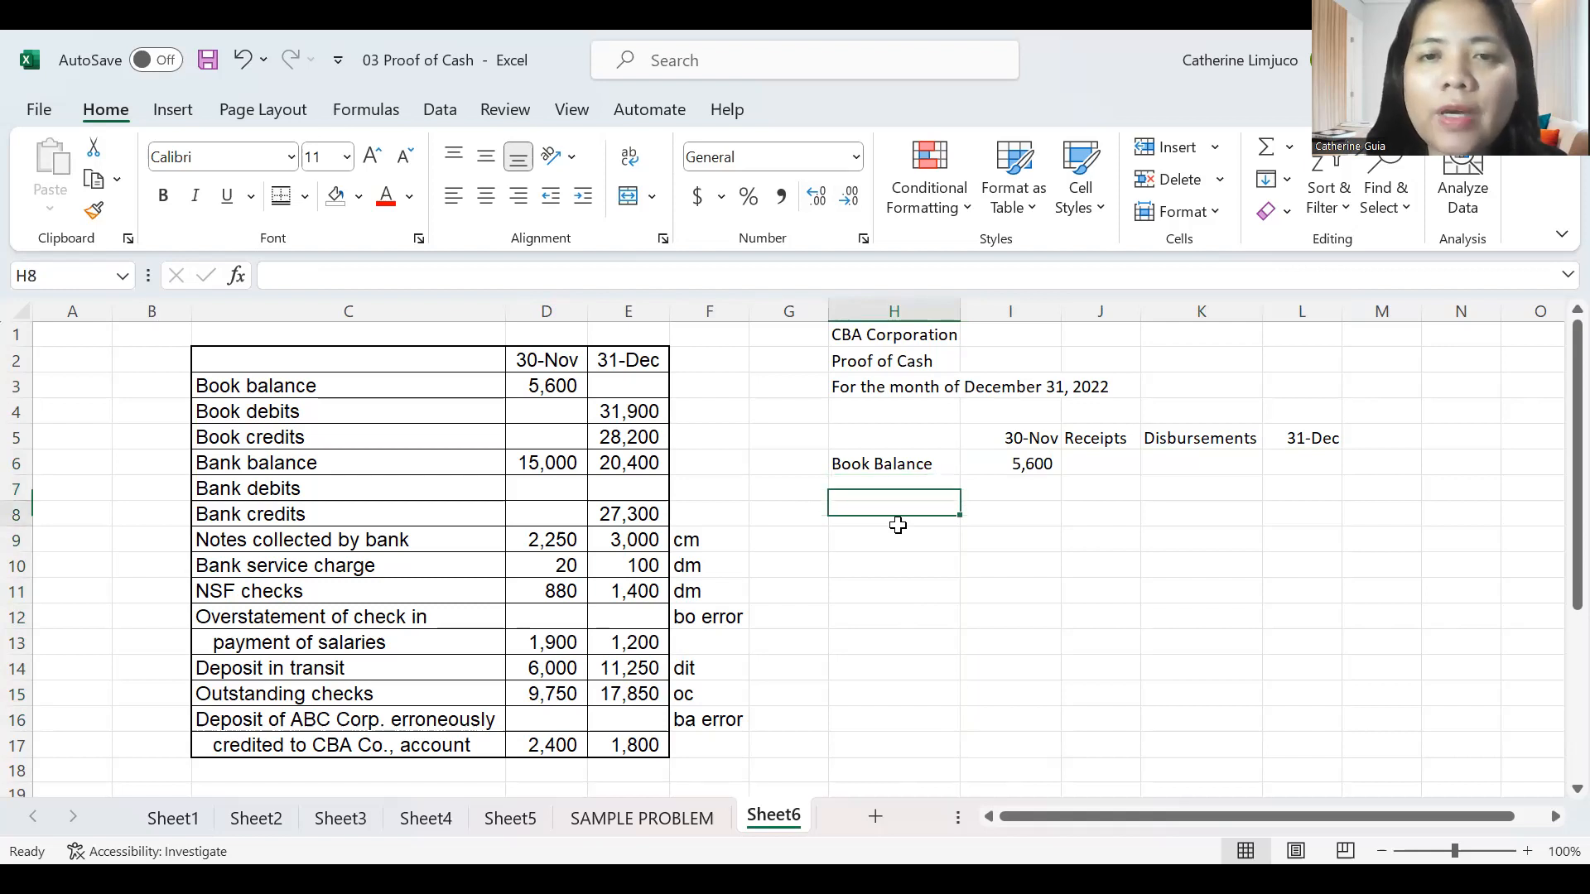
key("Left")
key("Left")
key("Left")
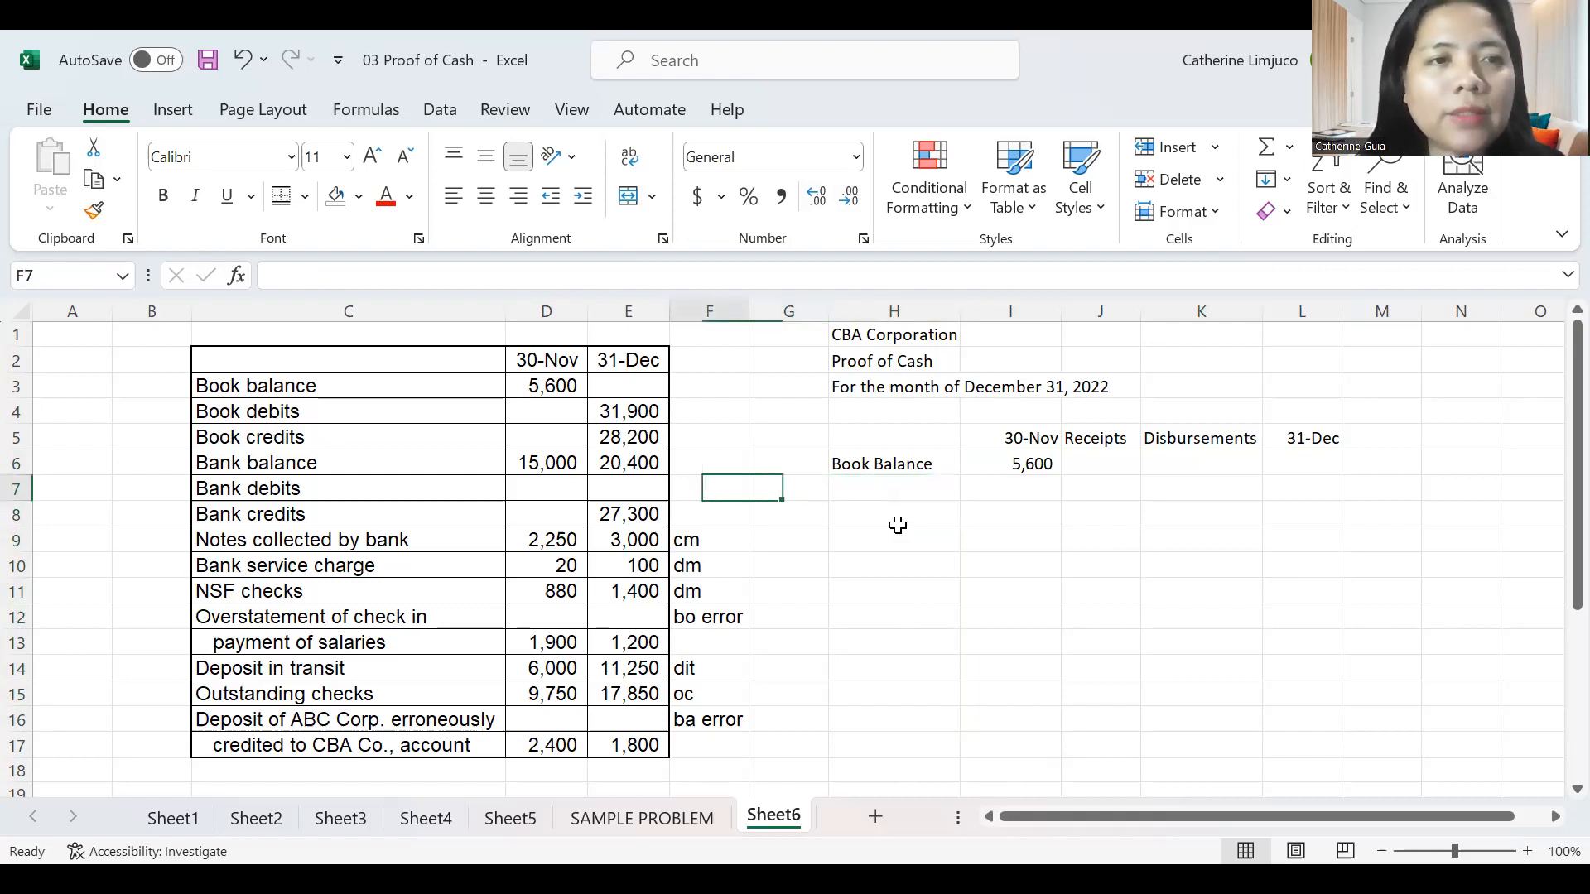
key("Right")
key("Right")
key("Right")
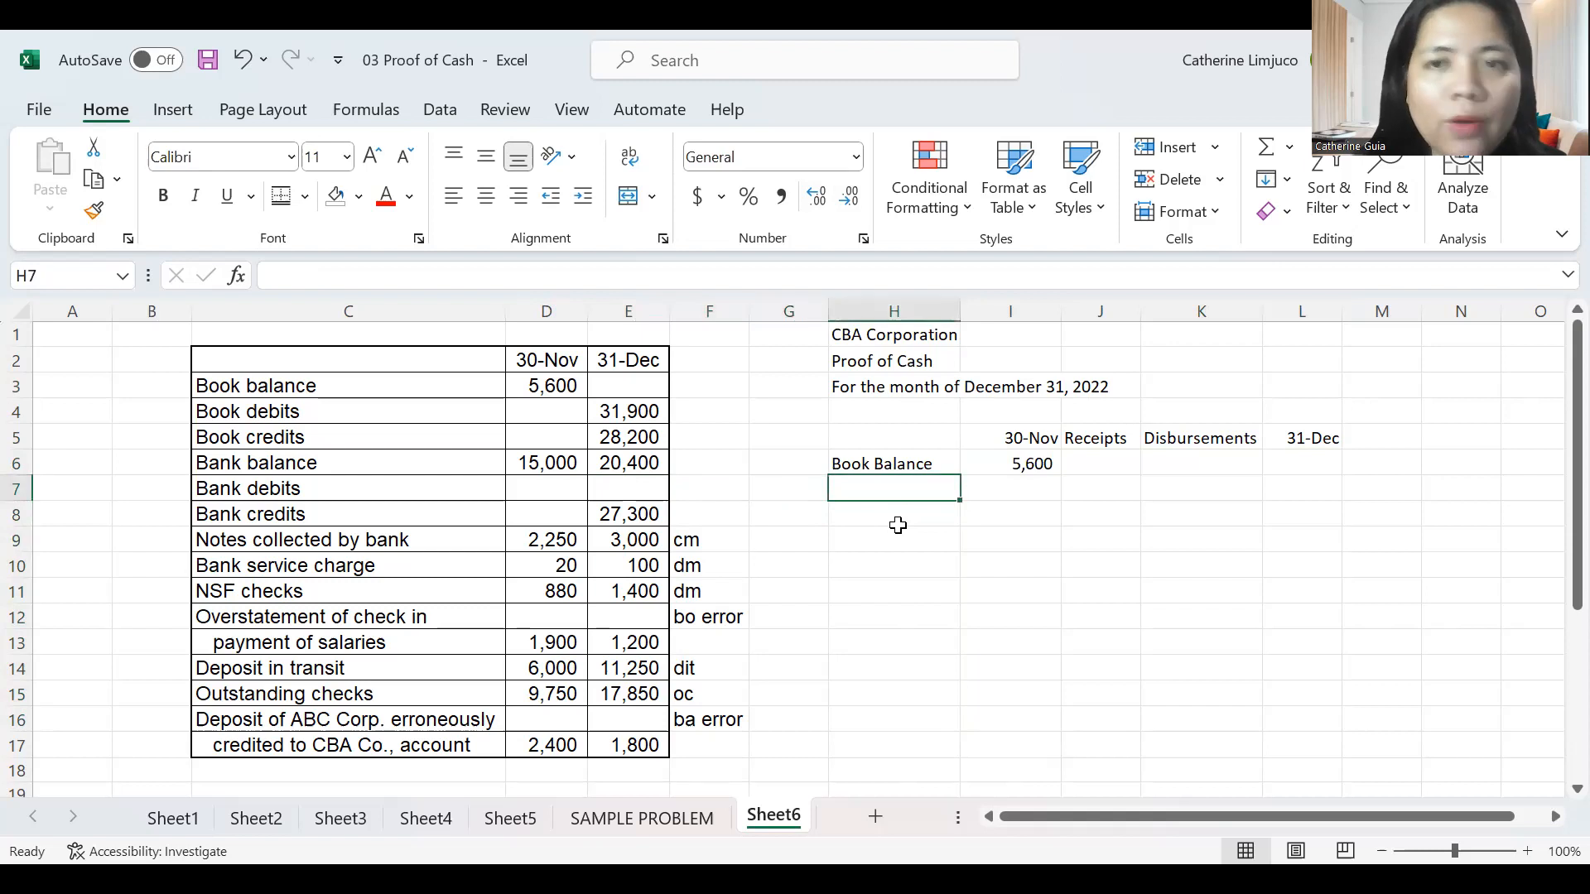
type("Notes collected")
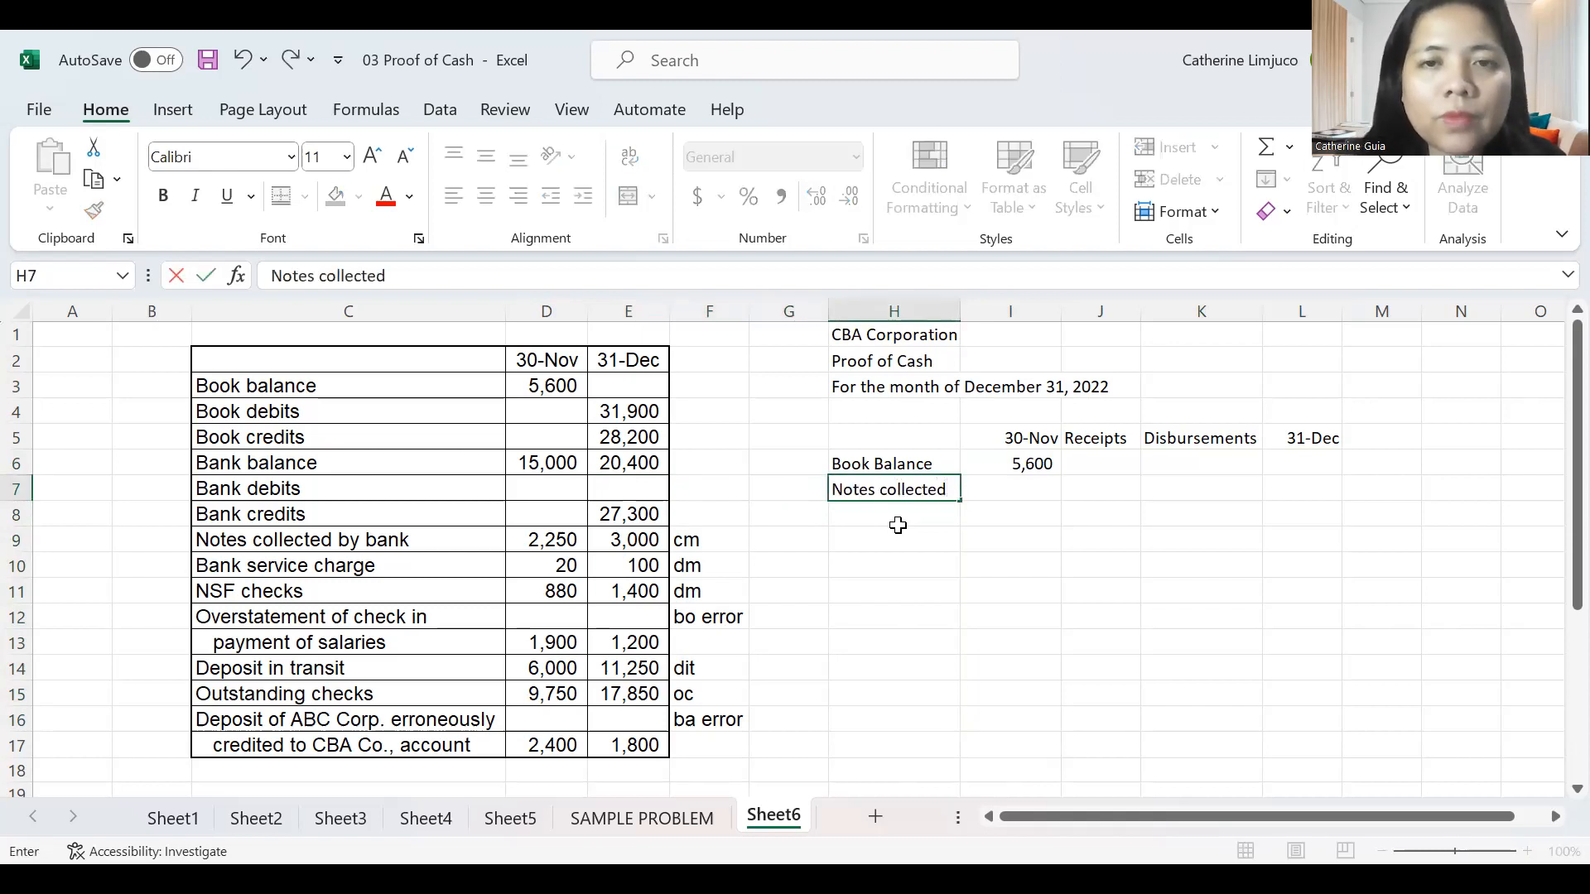
key("Return")
type("November")
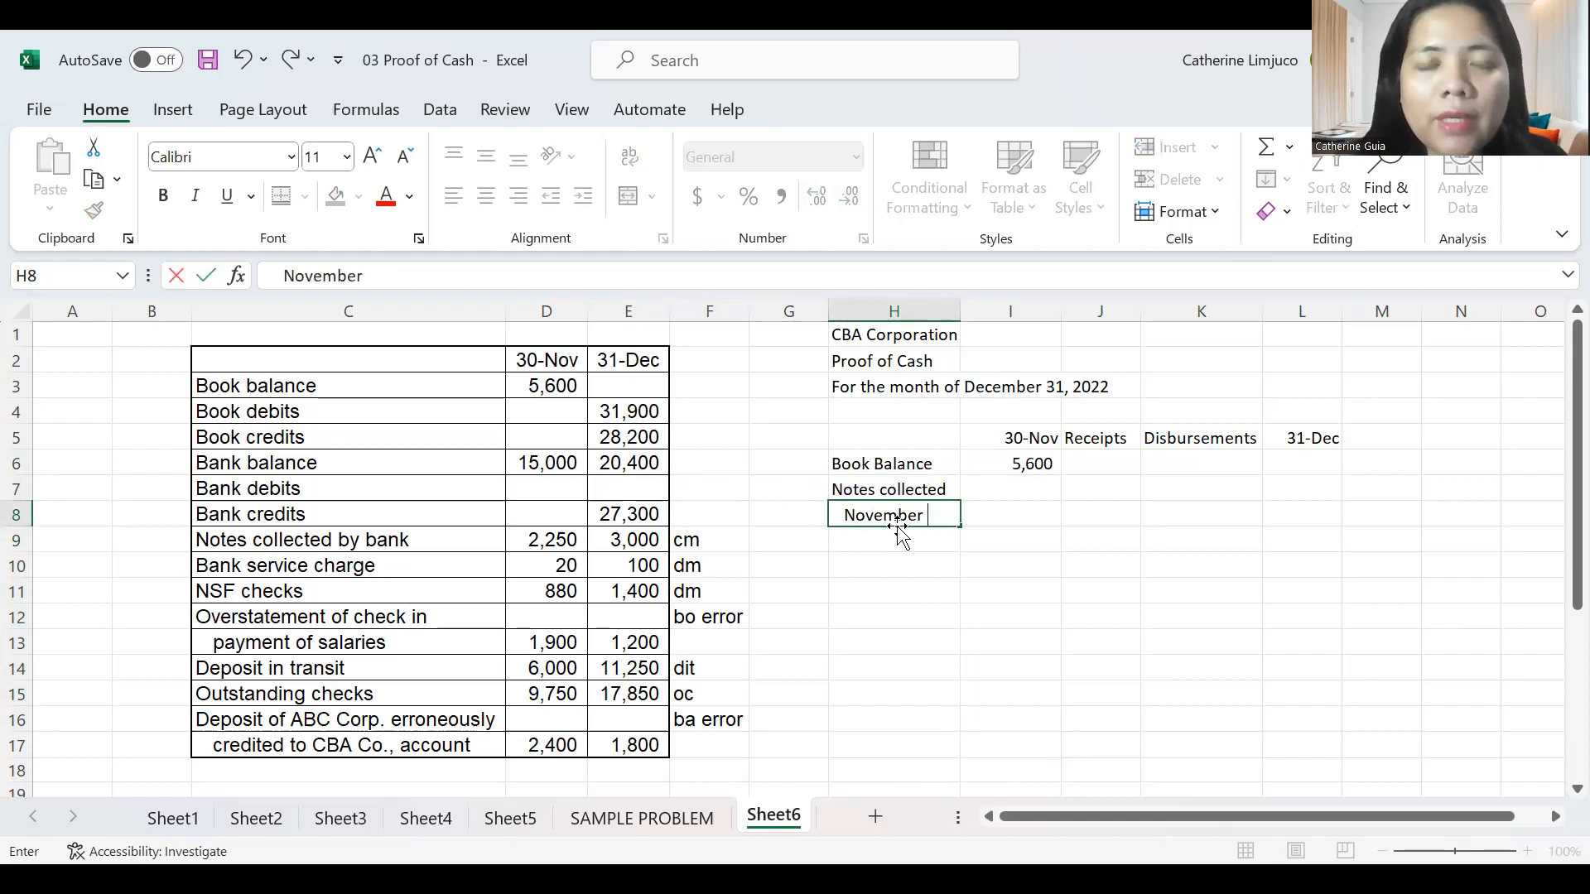
key("Return")
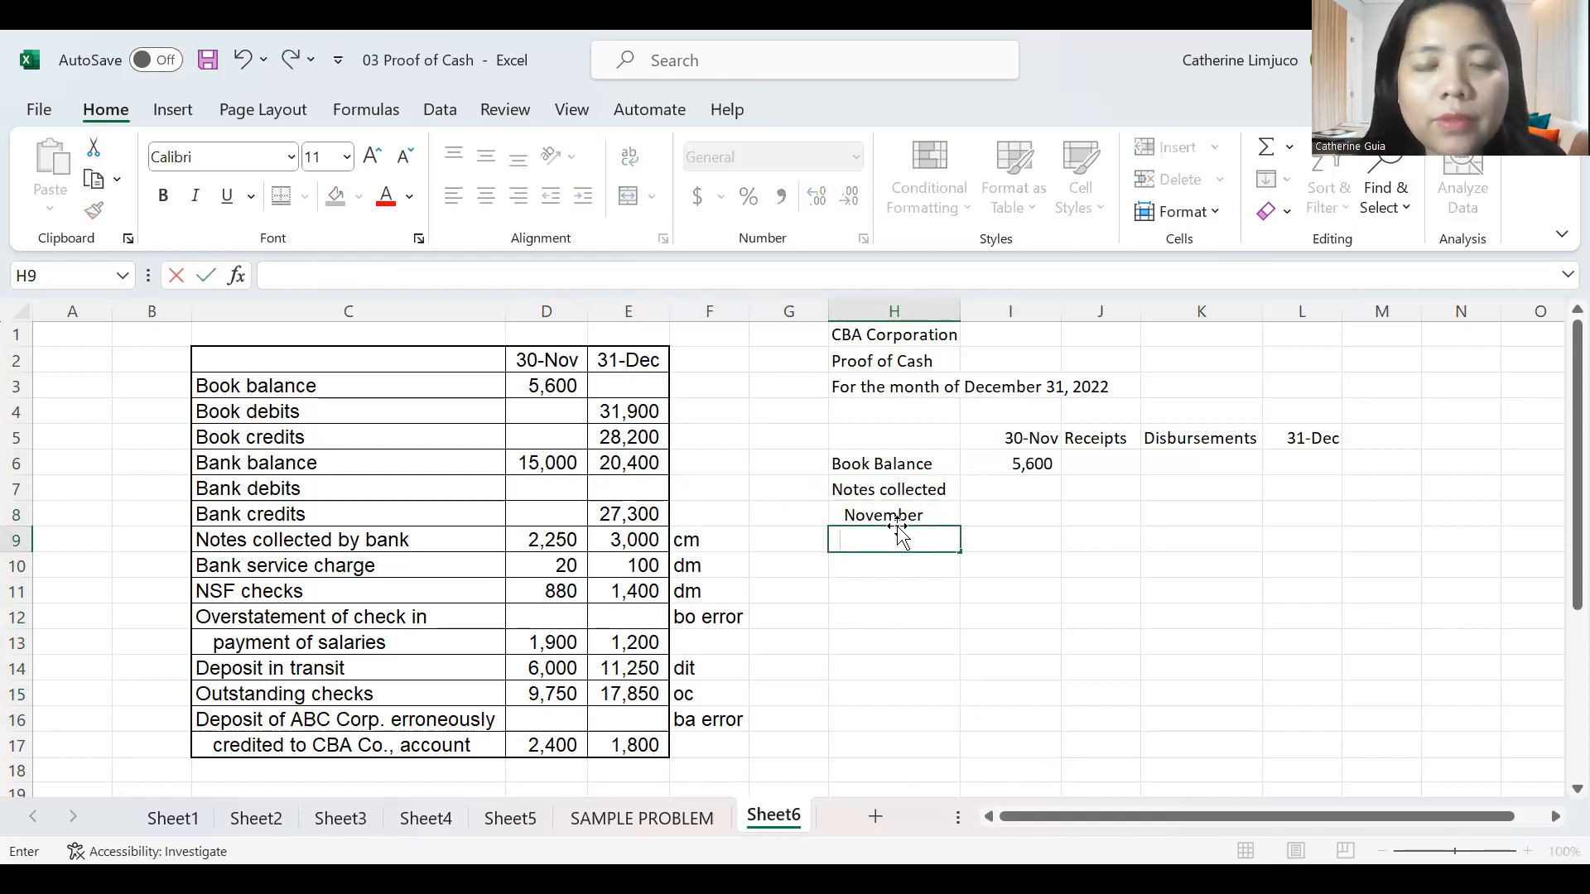
type("December")
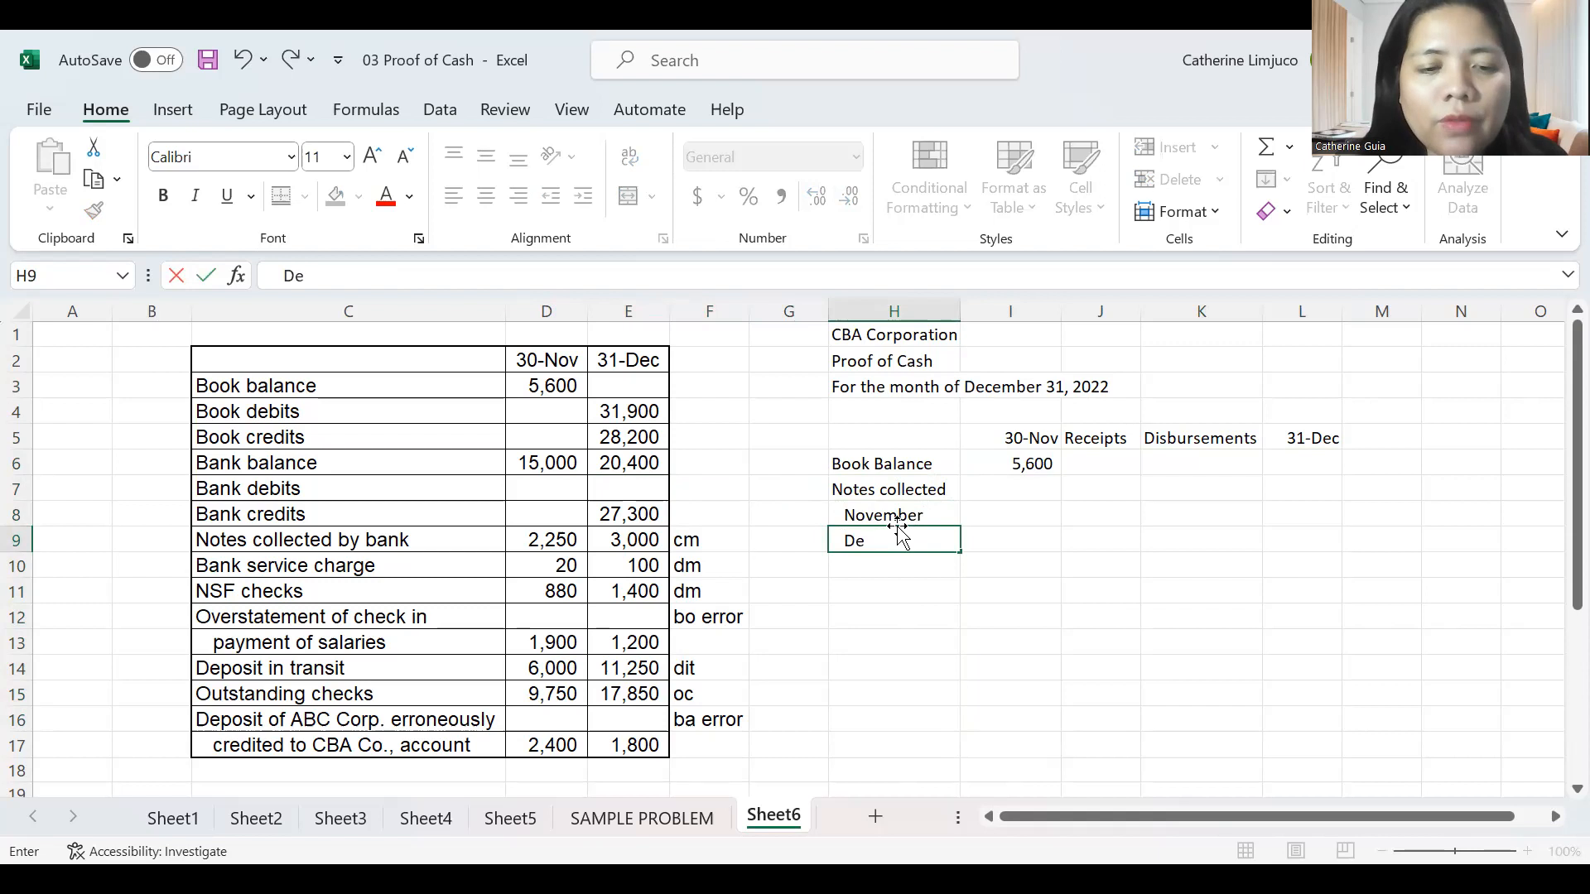
key("Return")
Enter the label 'NSF checks' in H10 below the notes collected lines.
key("Left")
key("Left")
key("Right")
key("Right")
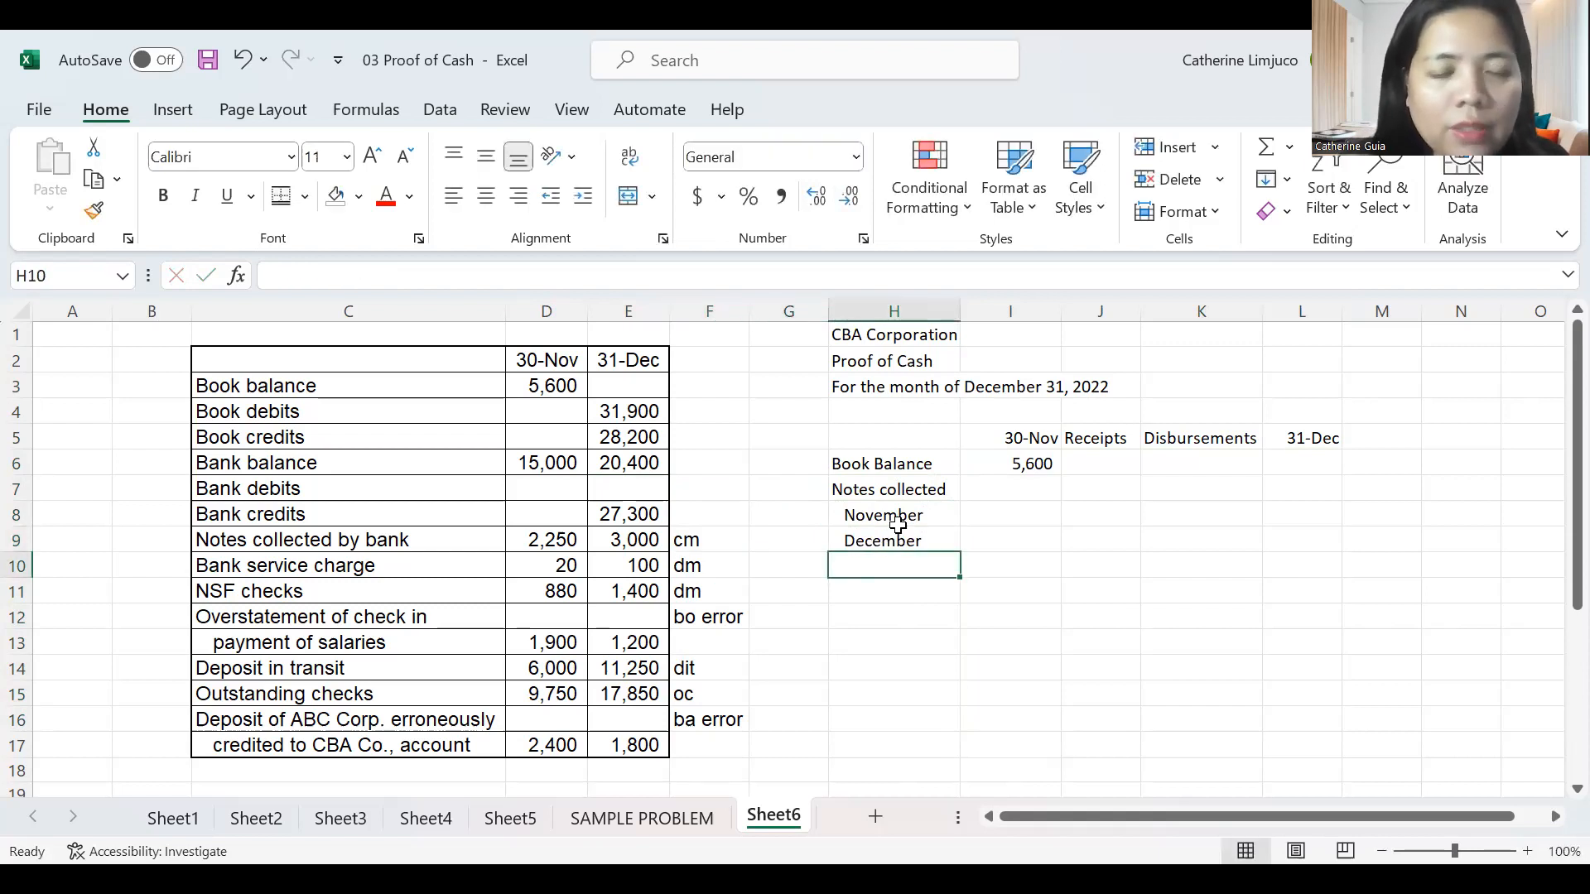
type("NSF checks")
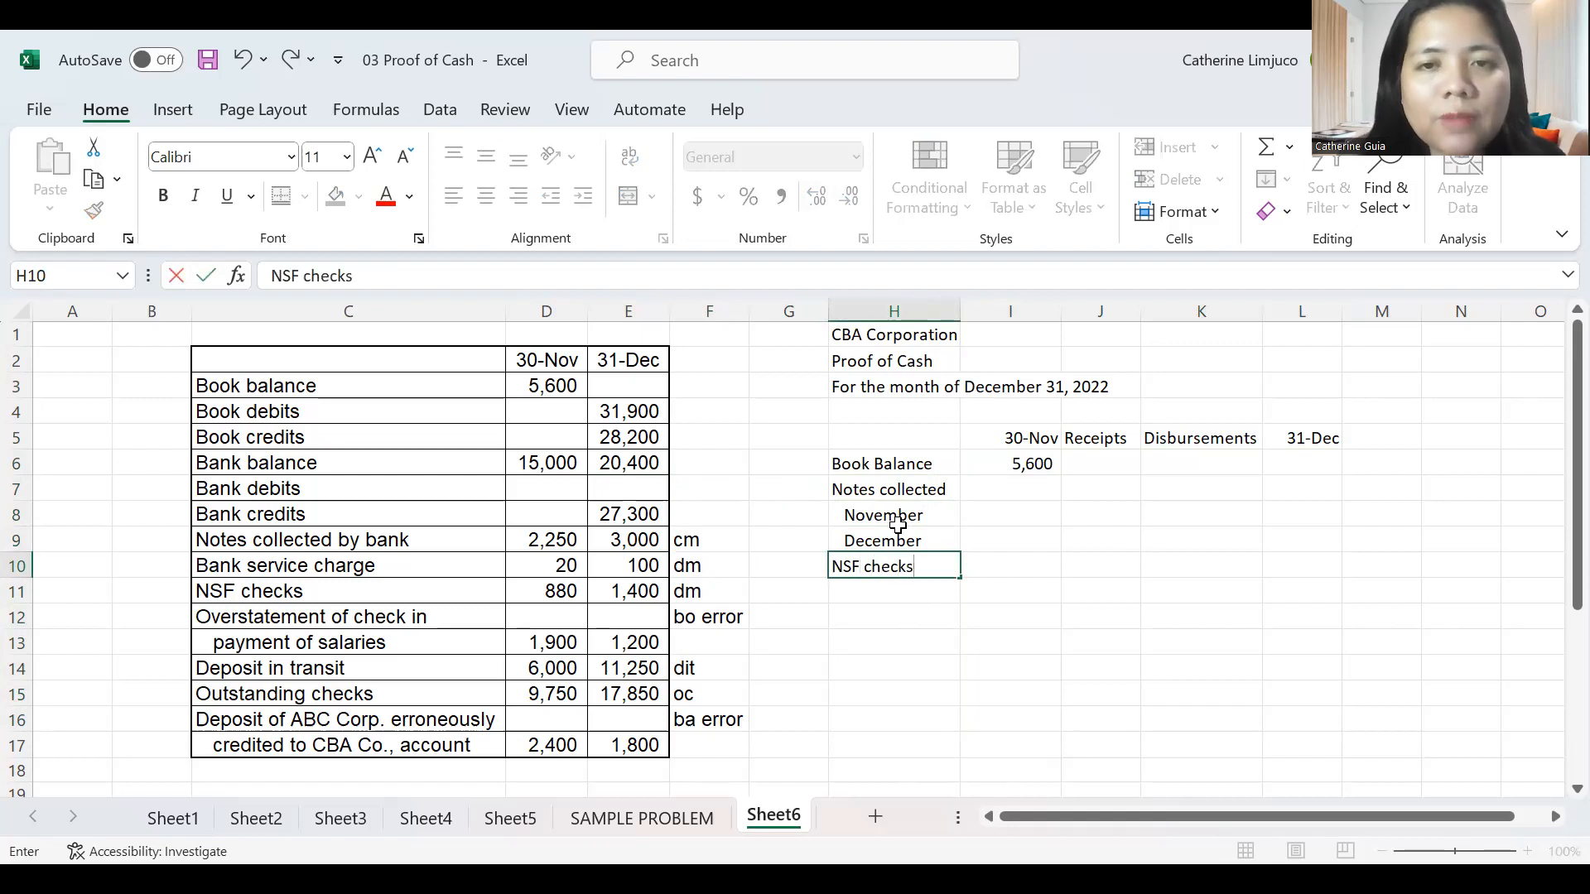
Copy the indented November and December labels from H8:H9 to H11:H12 under NSF checks.
key("Up")
key("Up")
key("shift+Down")
key("ctrl+c")
key("Down")
key("Down")
key("Down")
key("ctrl+v")
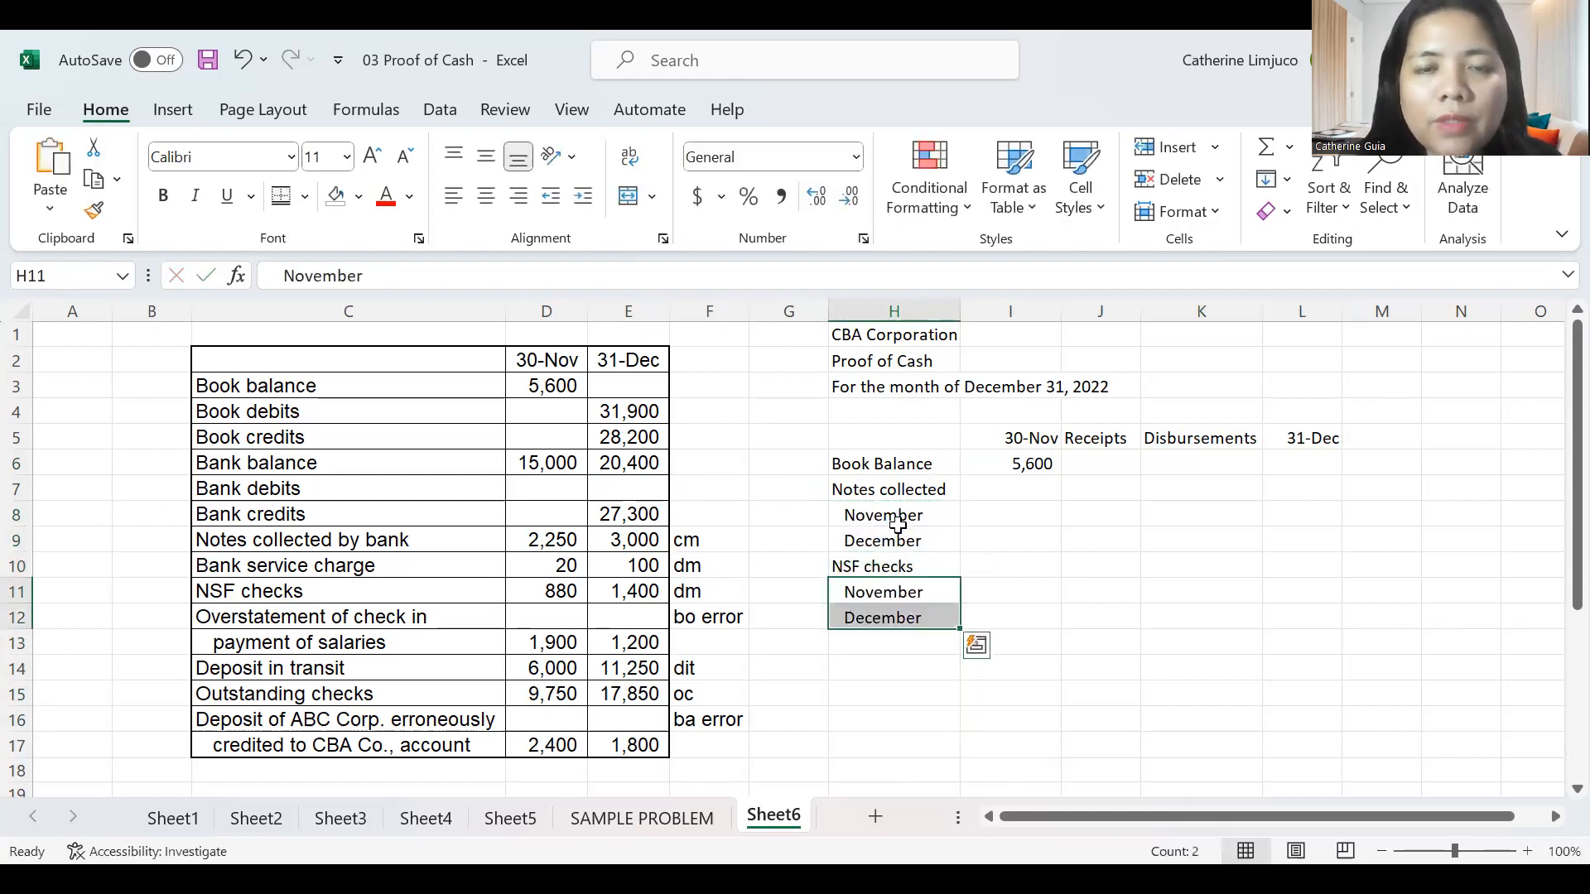
key("Escape")
Enter the label 'Bank service charge' in H13.
key("Down")
key("Down")
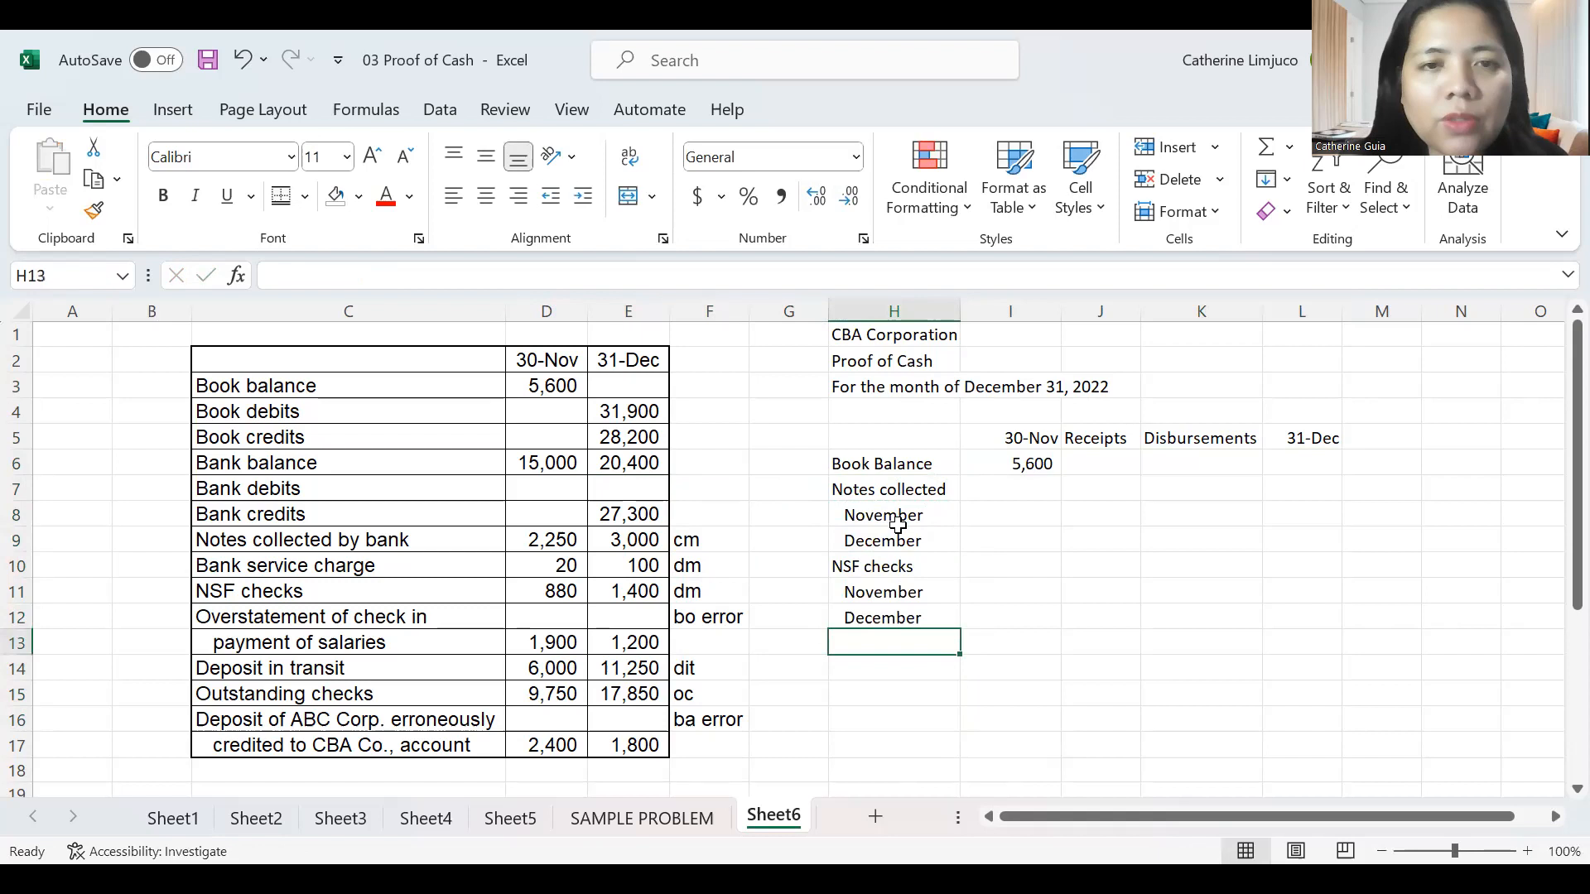
type("Bank ser")
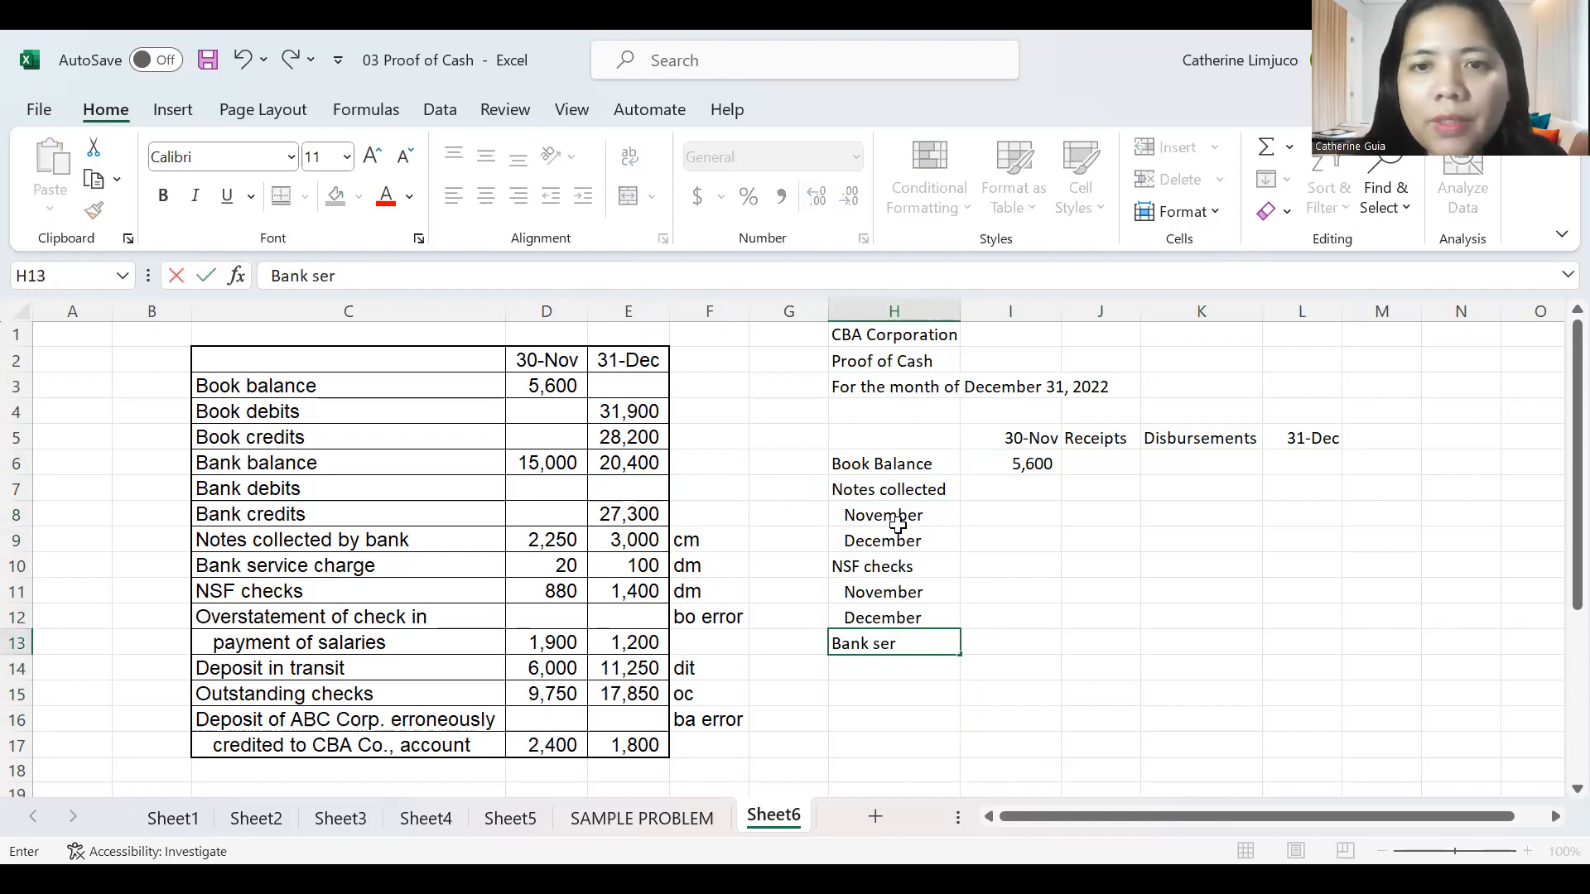
type("vice charge")
key("BackSpace")
type("ge")
key("Return")
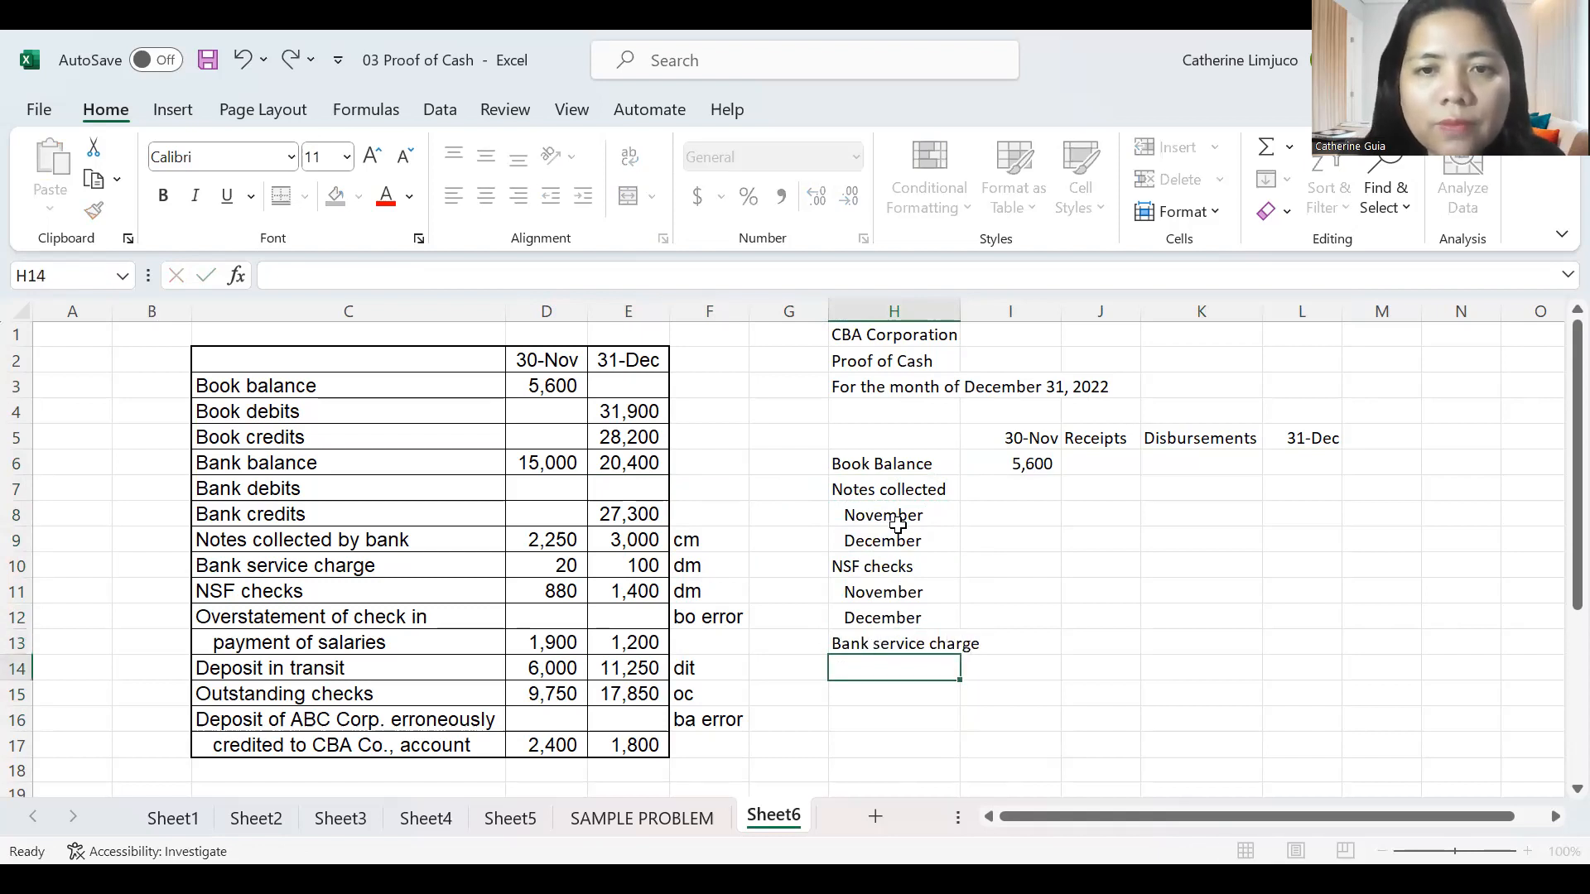
Copy the November and December labels from H11:H12 to H14:H15 under Bank service charge.
key("Up")
key("Up")
key("Up")
key("shift+Down")
key("ctrl+c")
key("Down")
key("Down")
key("Down")
key("Return")
Enter the label 'Error in check recording' in H16 for the overstated salary check.
key("Down")
key("Down")
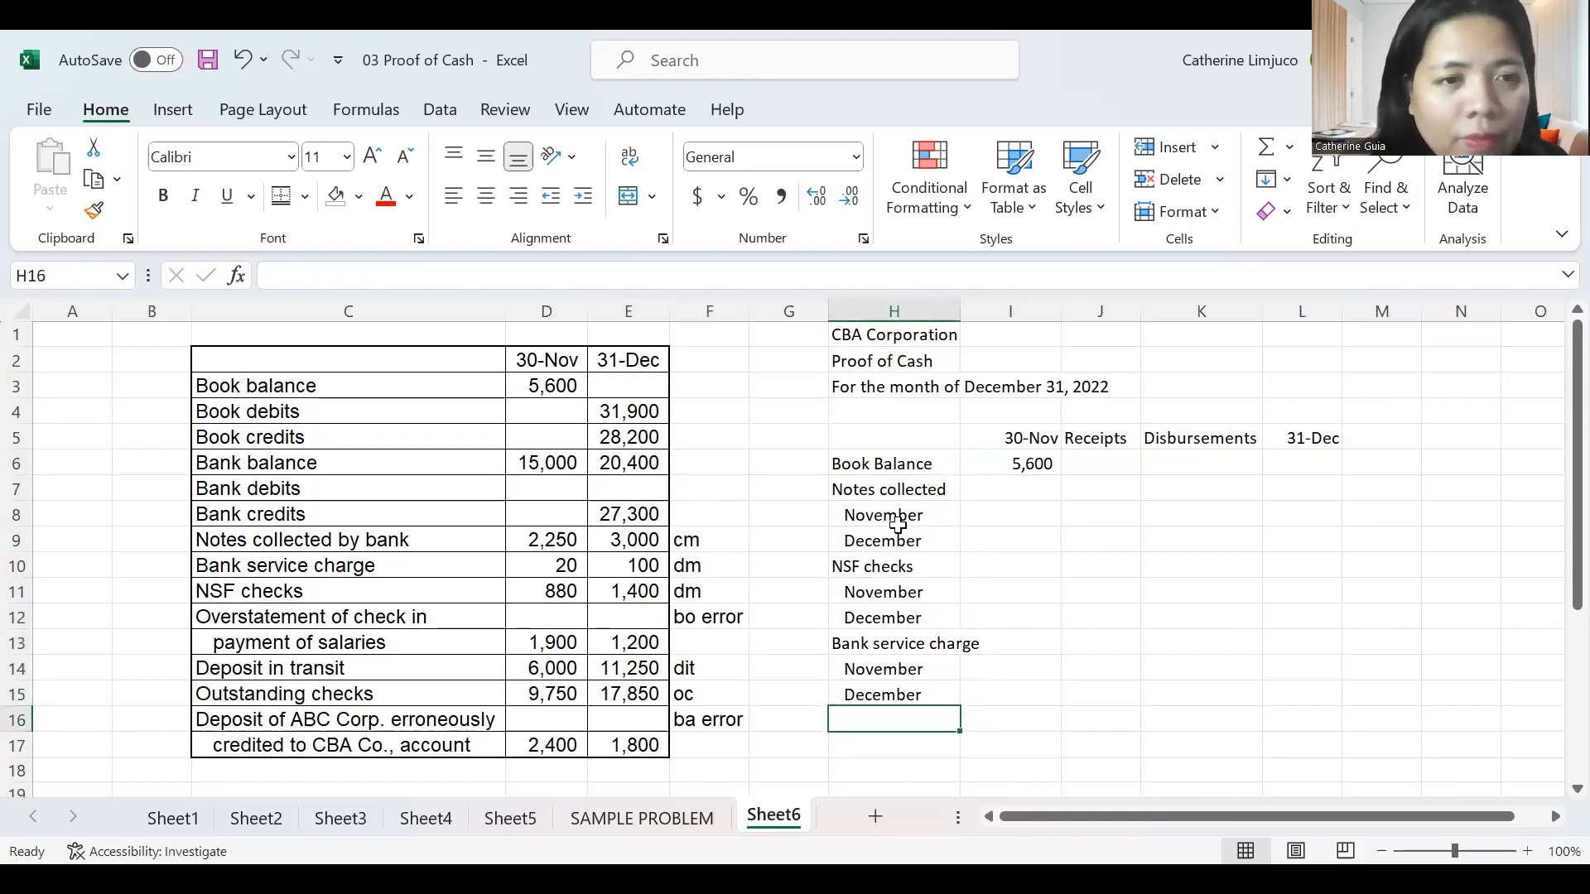
type("Error in check rec")
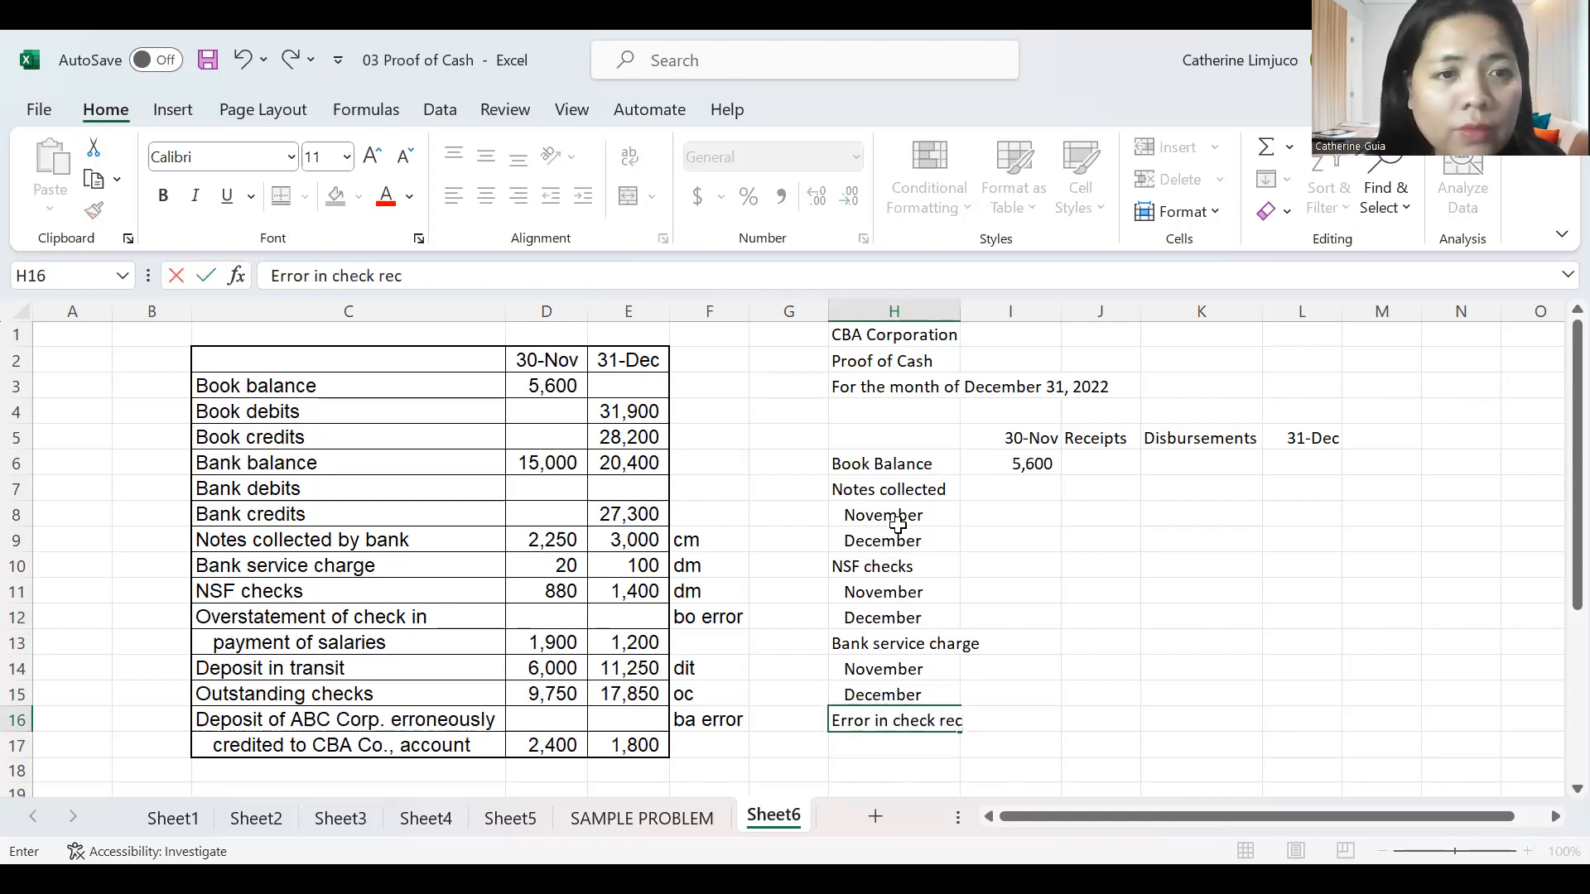
type("ording")
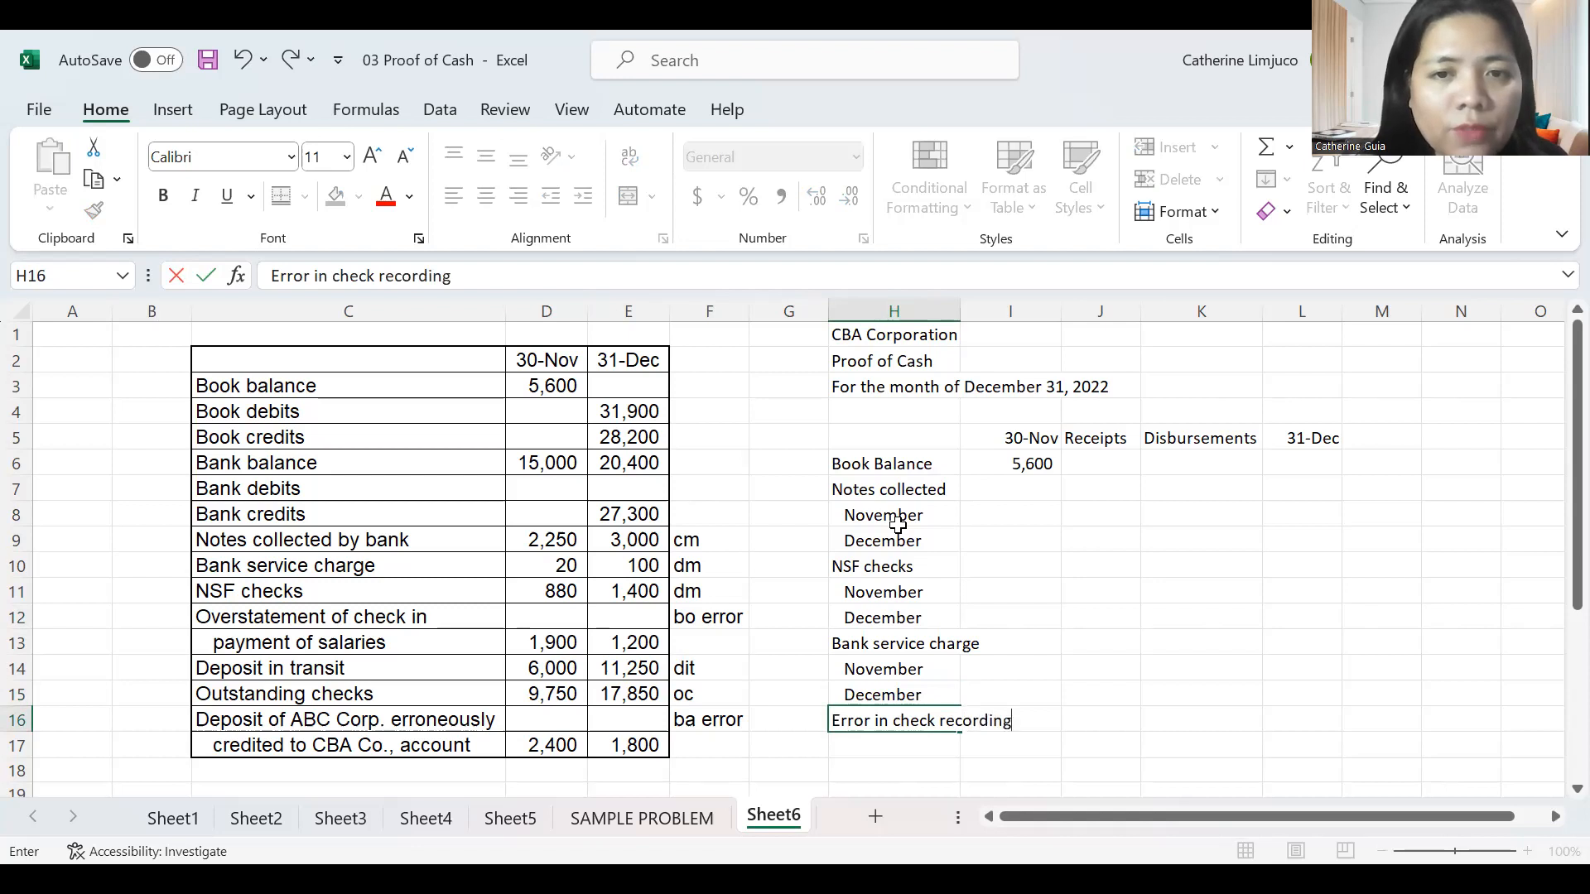
key("Return")
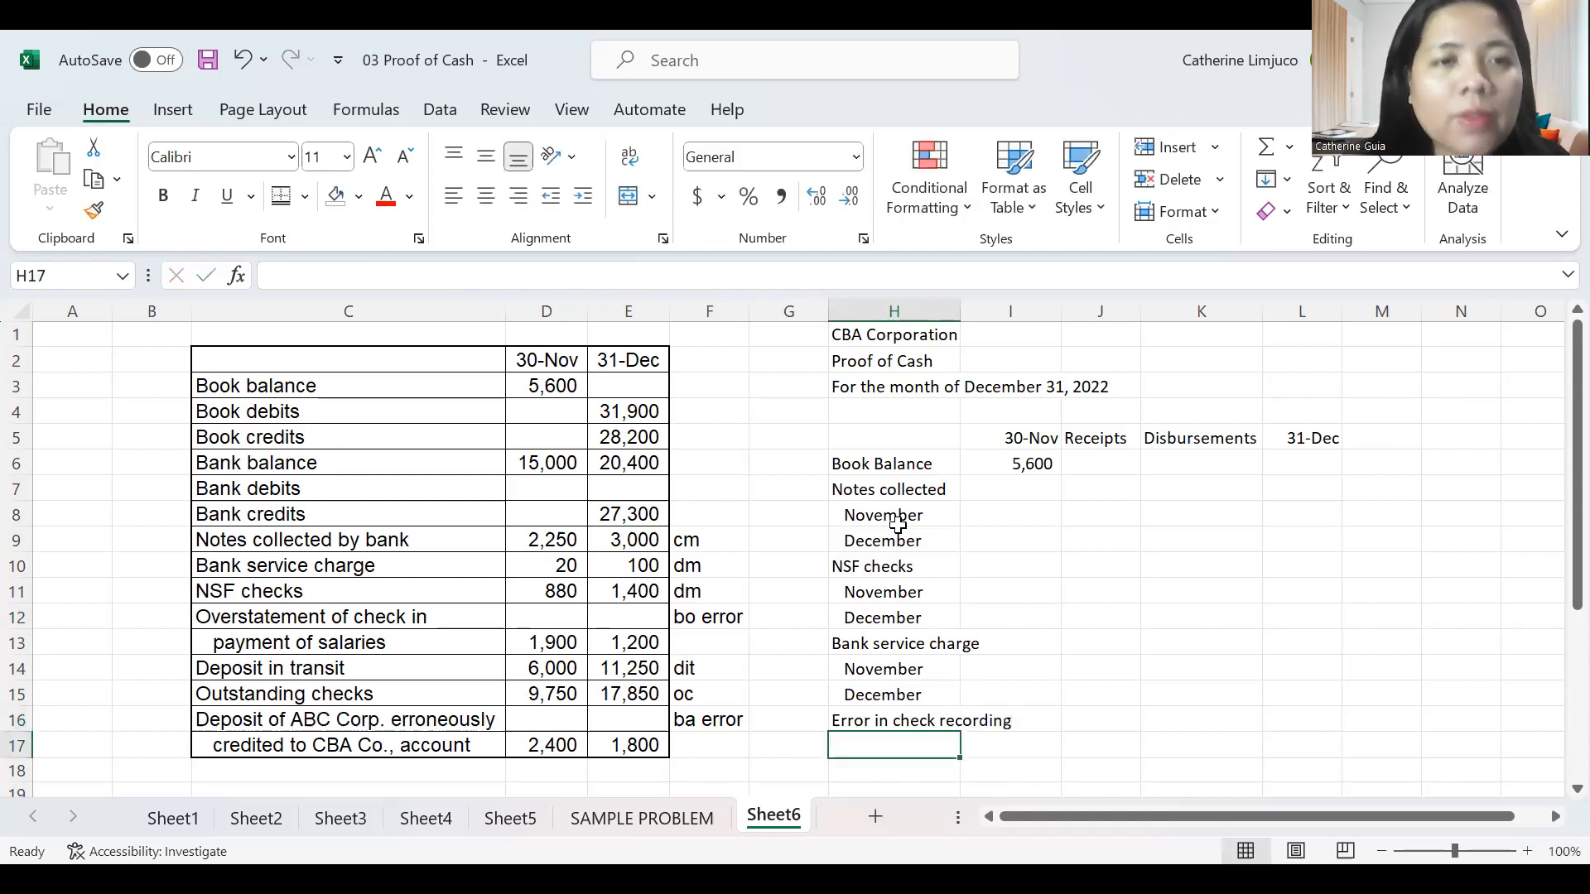
Copy the November and December labels from H14:H15 to H17:H18 under Error in check recording.
key("Up")
key("Up")
key("Up")
key("Down")
key("shift+Up")
key("ctrl+c")
key("Down")
key("Down")
key("shift+Down")
key("Return")
Enter the label 'Adjusted book balance' in H19 below the last December line.
key("Down")
key("Down")
key("Down")
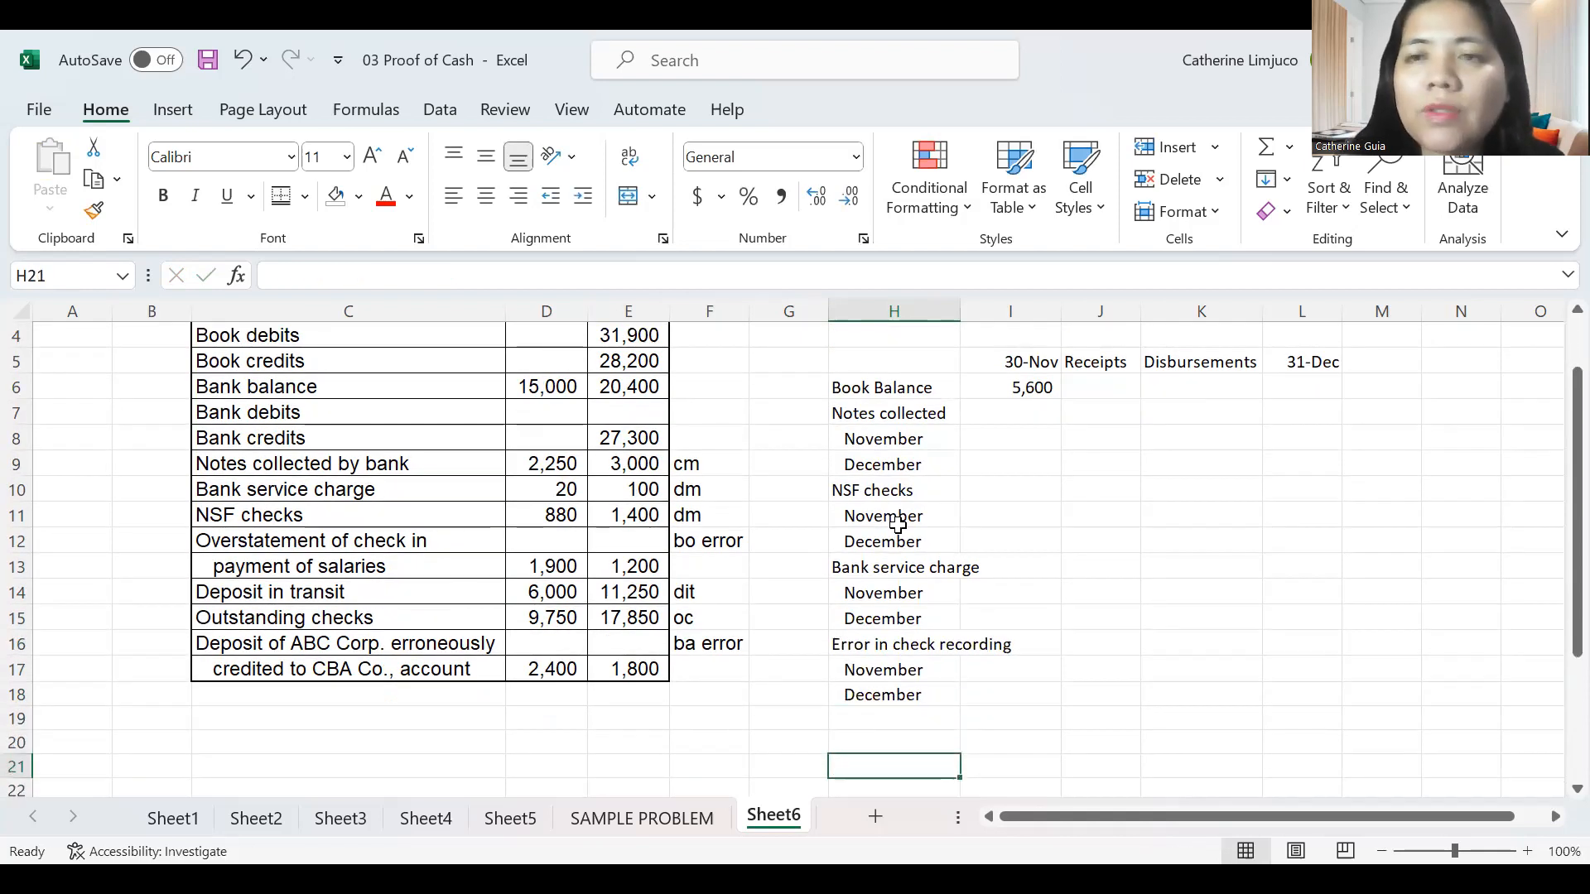
key("Up")
key("Up")
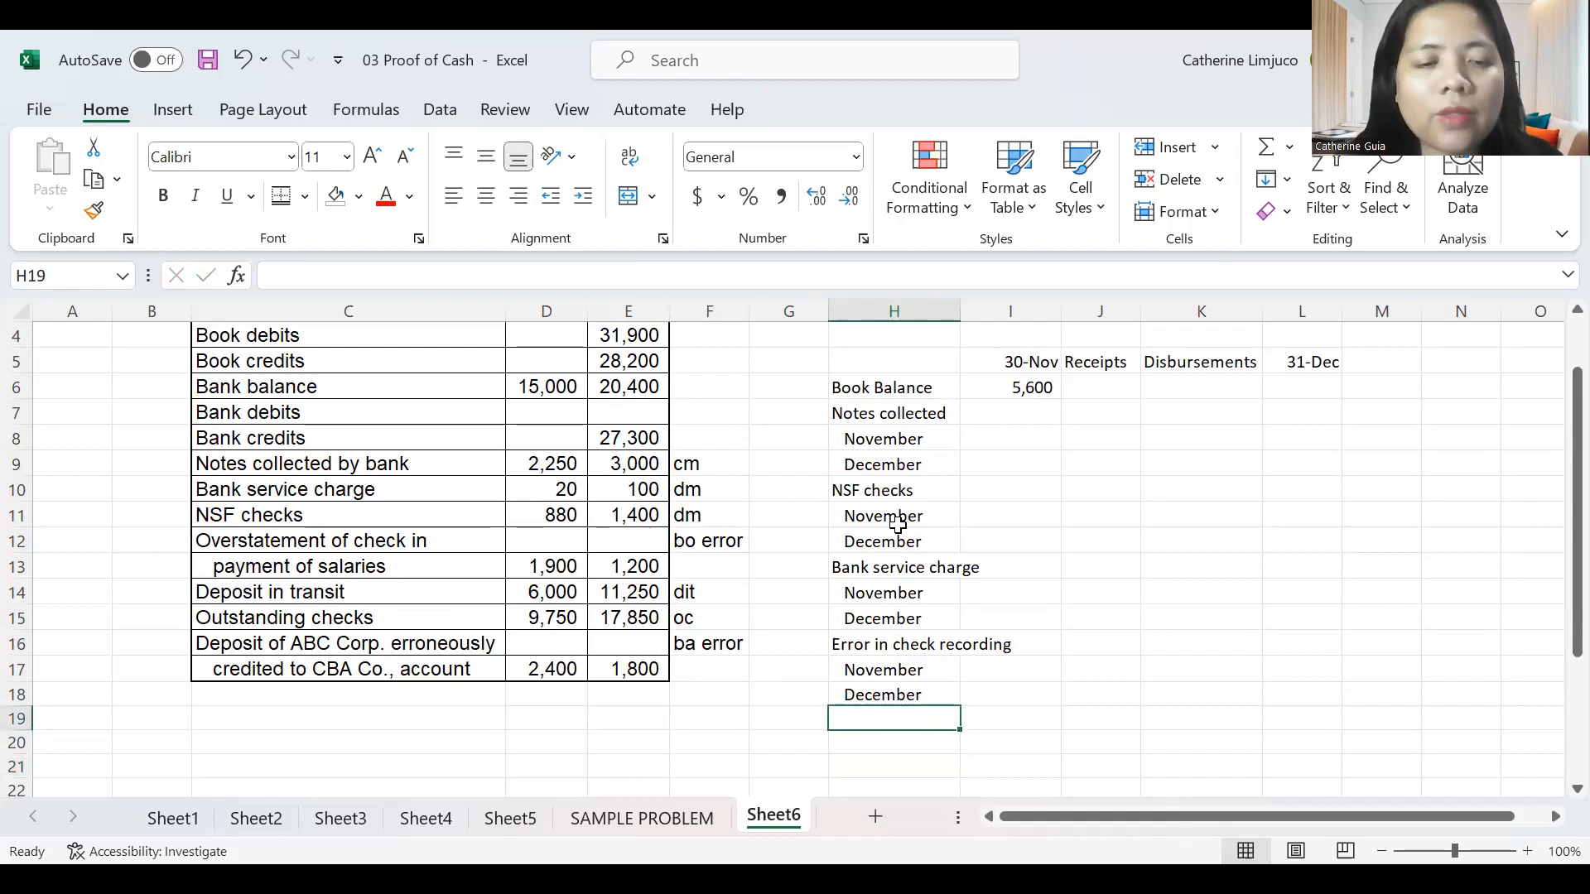
type("Adjusted bo")
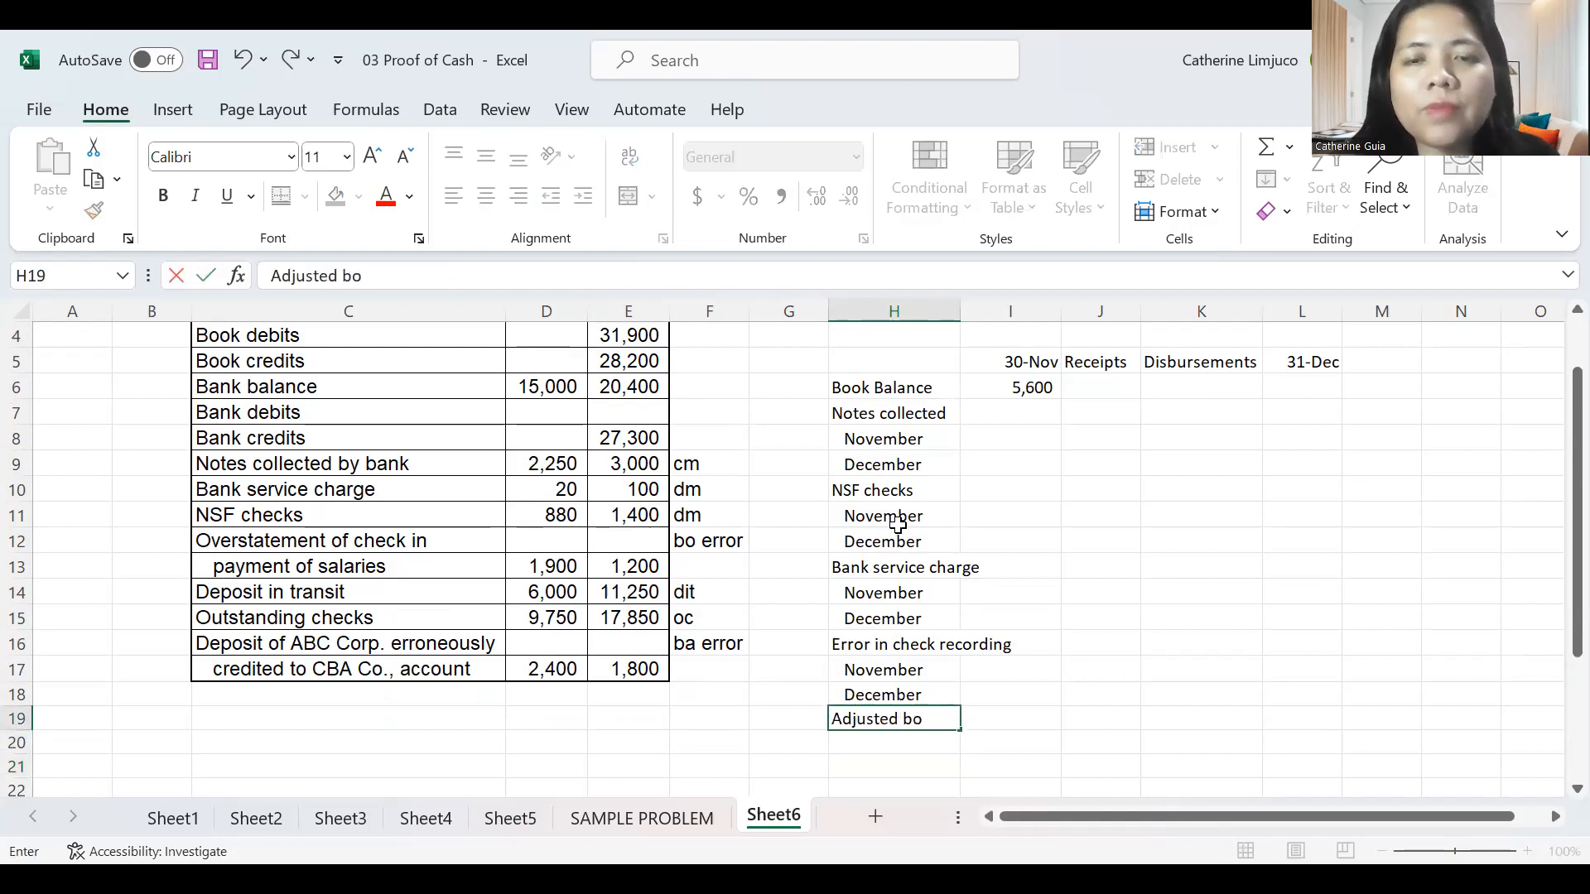
type("ok balance")
key("BackSpace")
type("ce")
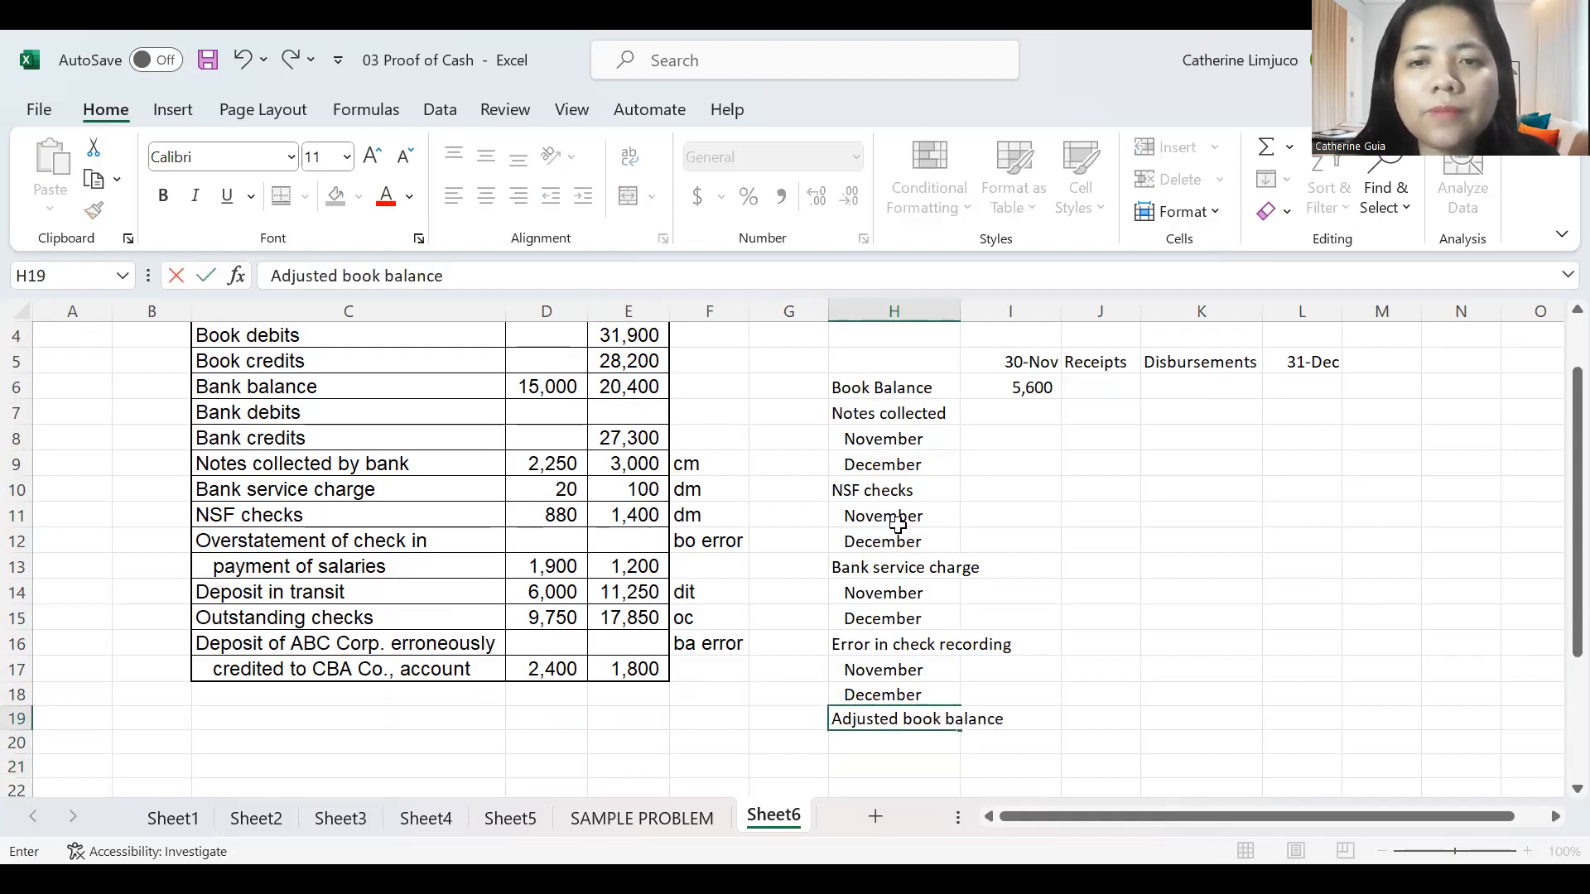
key("Tab")
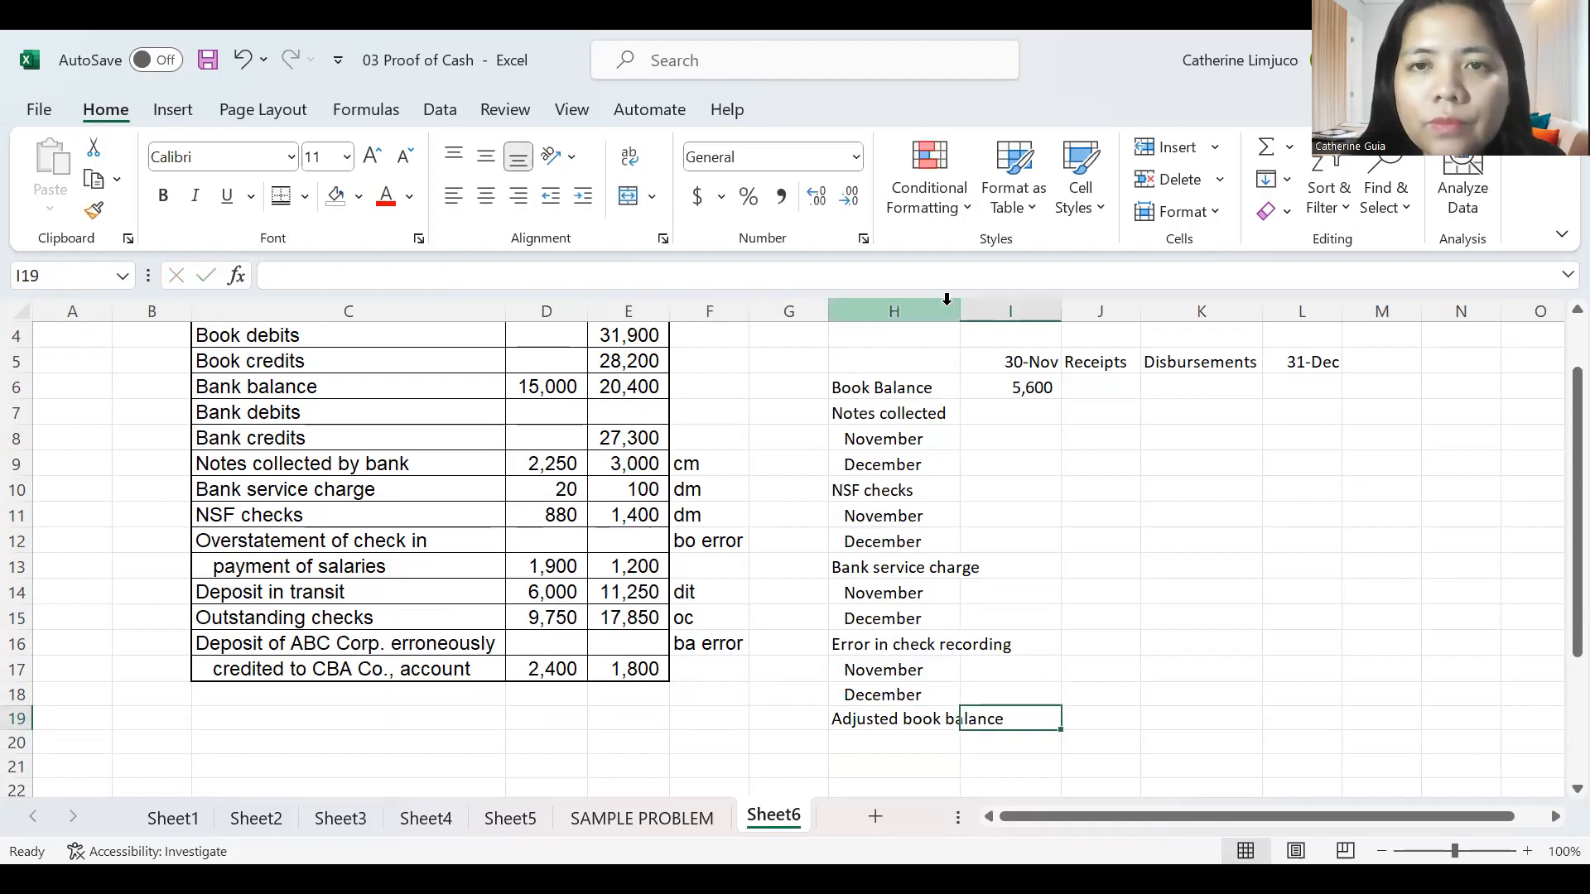
Widen column H to fit the 'Adjusted book balance' label.
left_click_drag(960, 312, 1003, 312)
left_click(1081, 411)
key("Left")
key("Left")
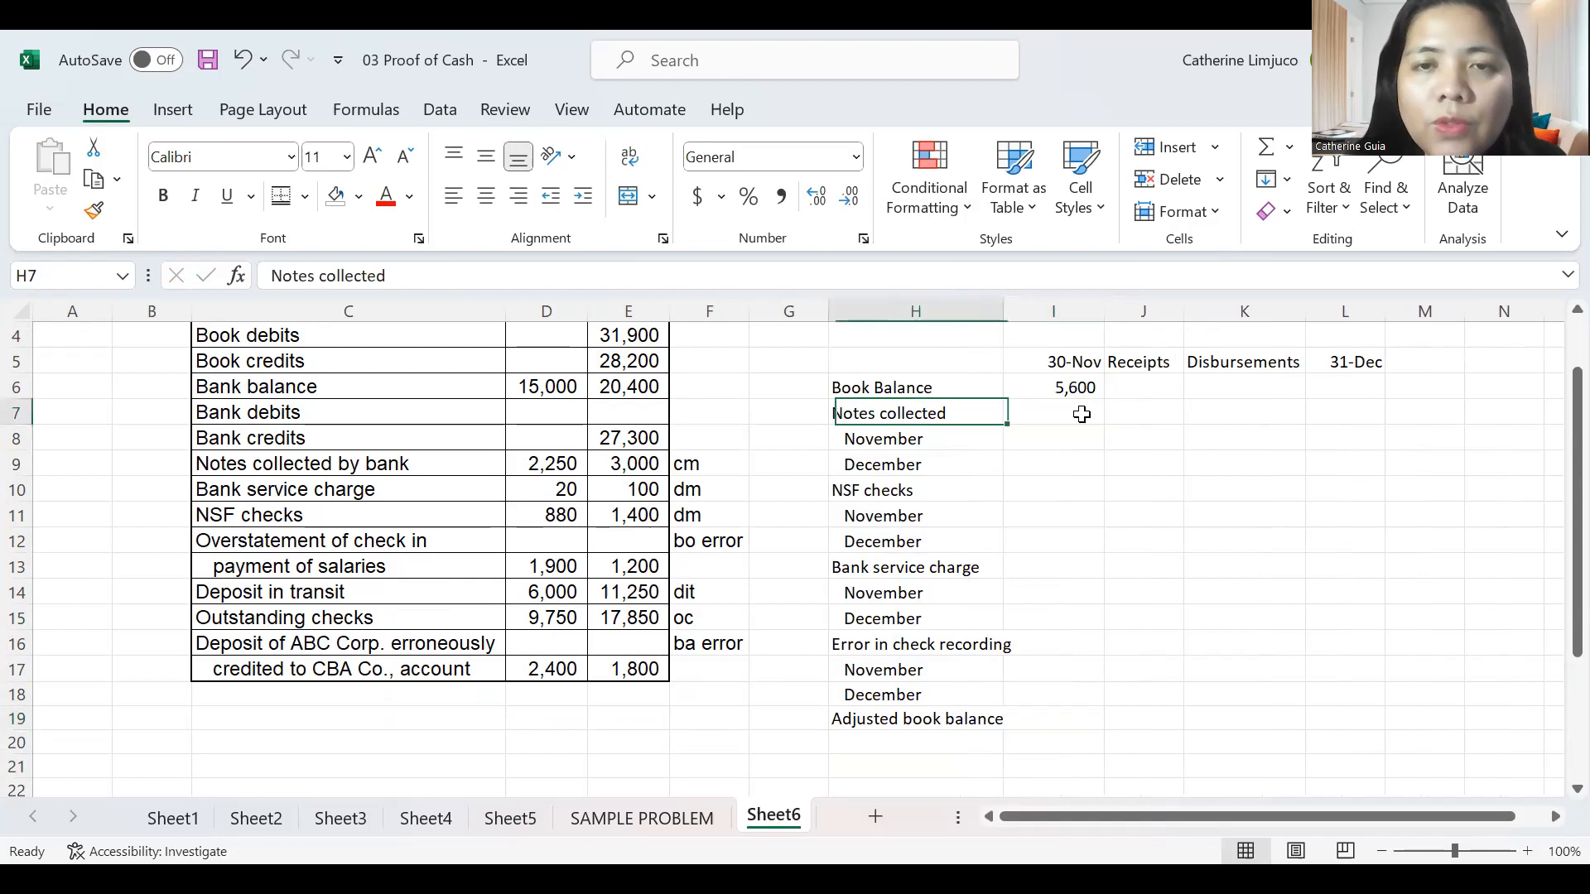
Enter the December book debits of 31,900 as receipts in J6 of the Book Balance row.
key("Up")
key("Up")
key("Up")
key("Up")
key("Up")
key("Up")
key("Down")
key("Down")
key("Down")
key("Down")
key("Down")
key("Down")
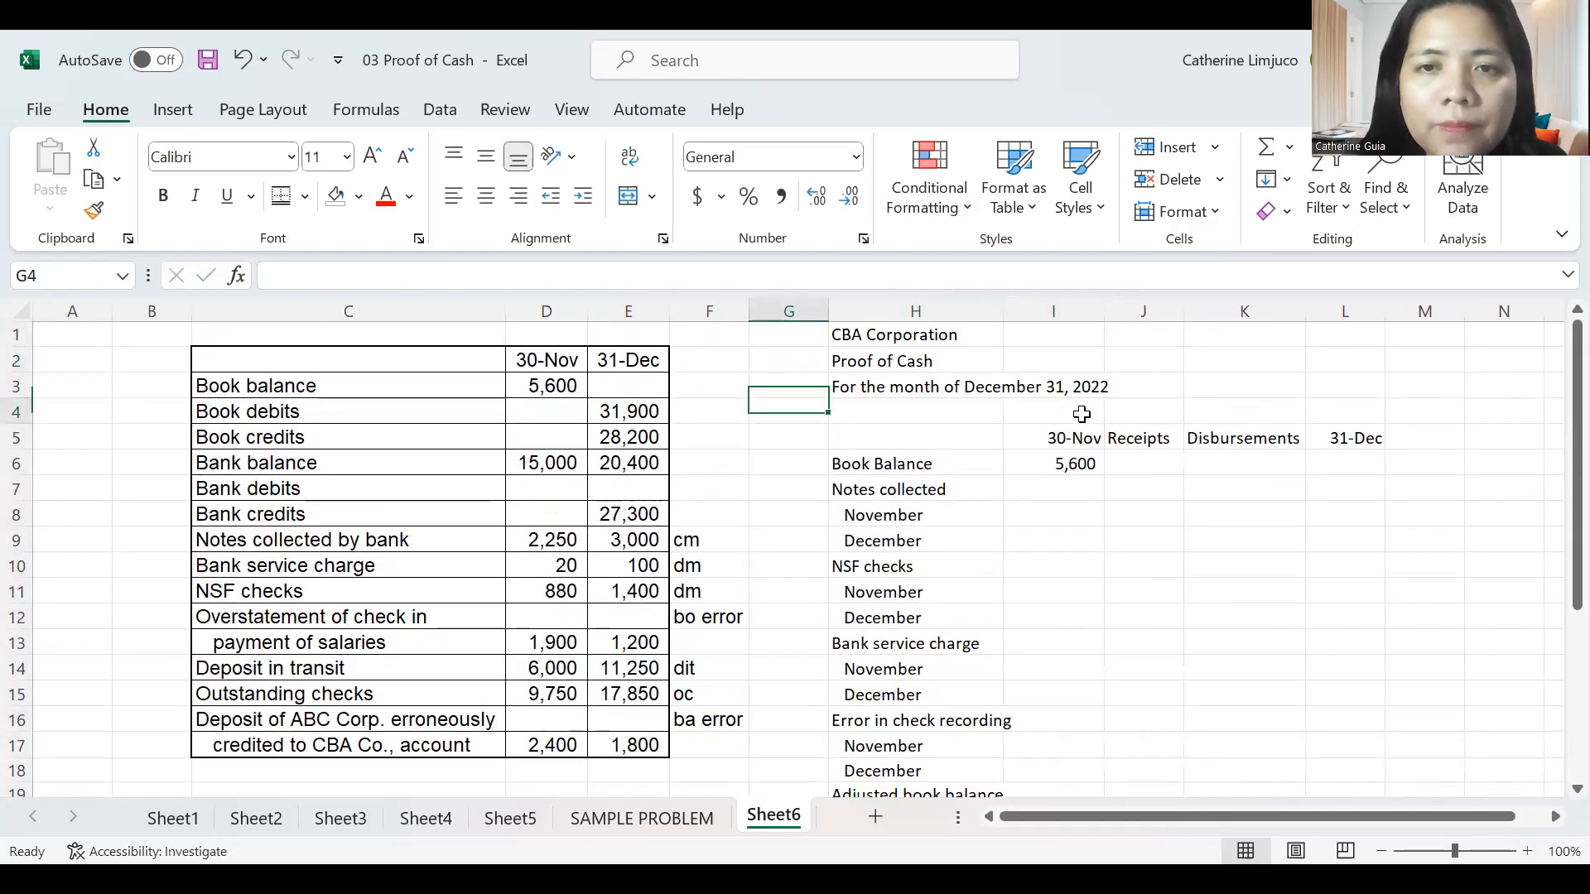
key("Up")
key("Up")
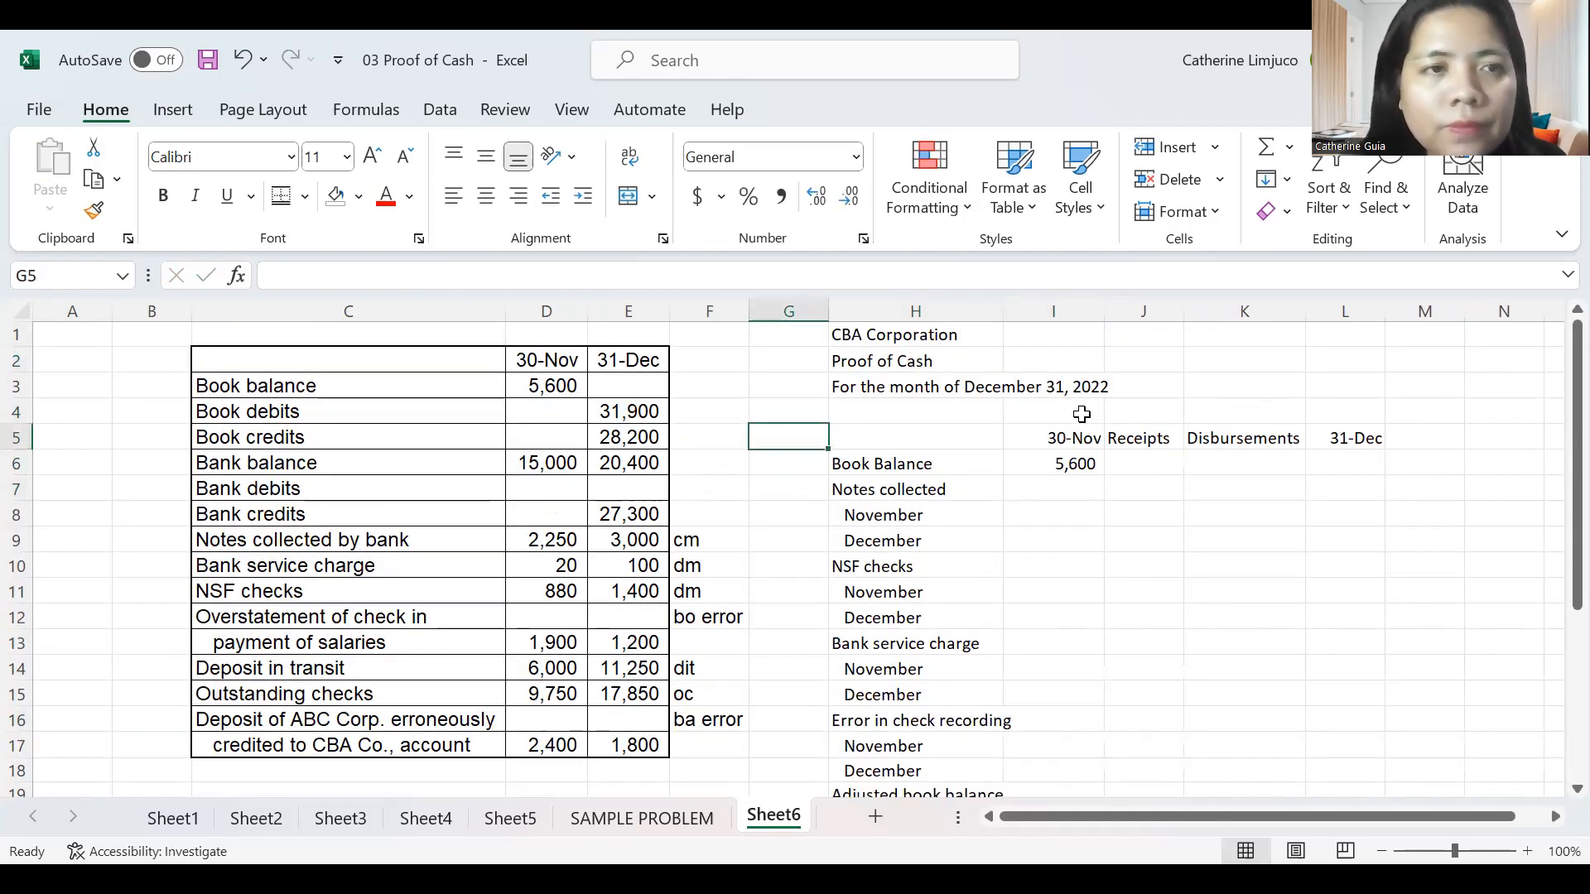
key("Up")
key("Left")
key("Left")
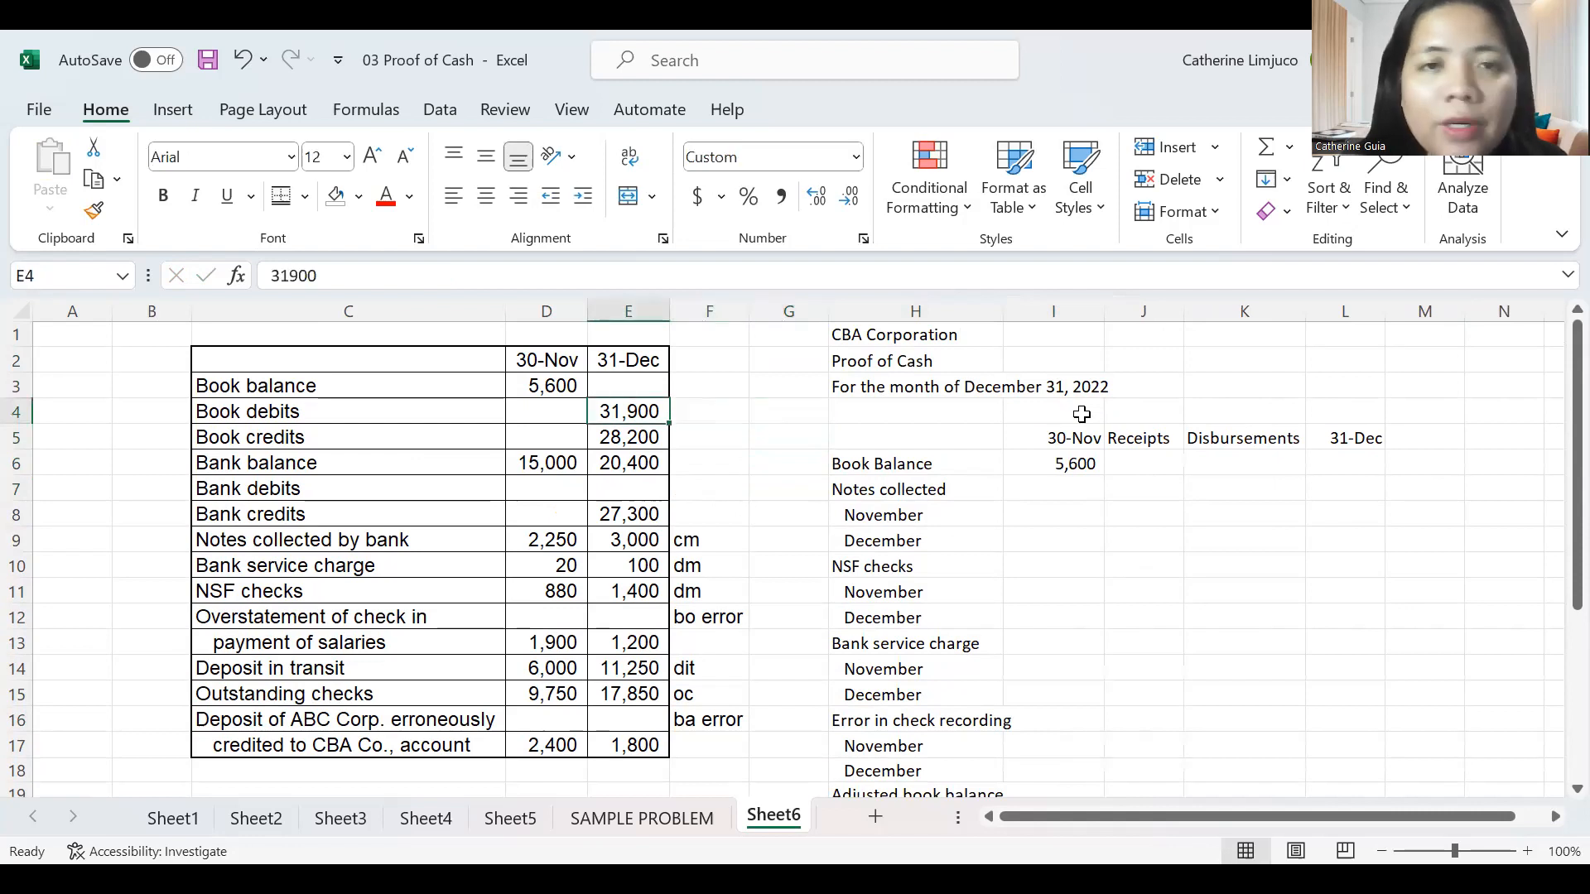
key("Right")
key("Right")
key("Right")
key("Right")
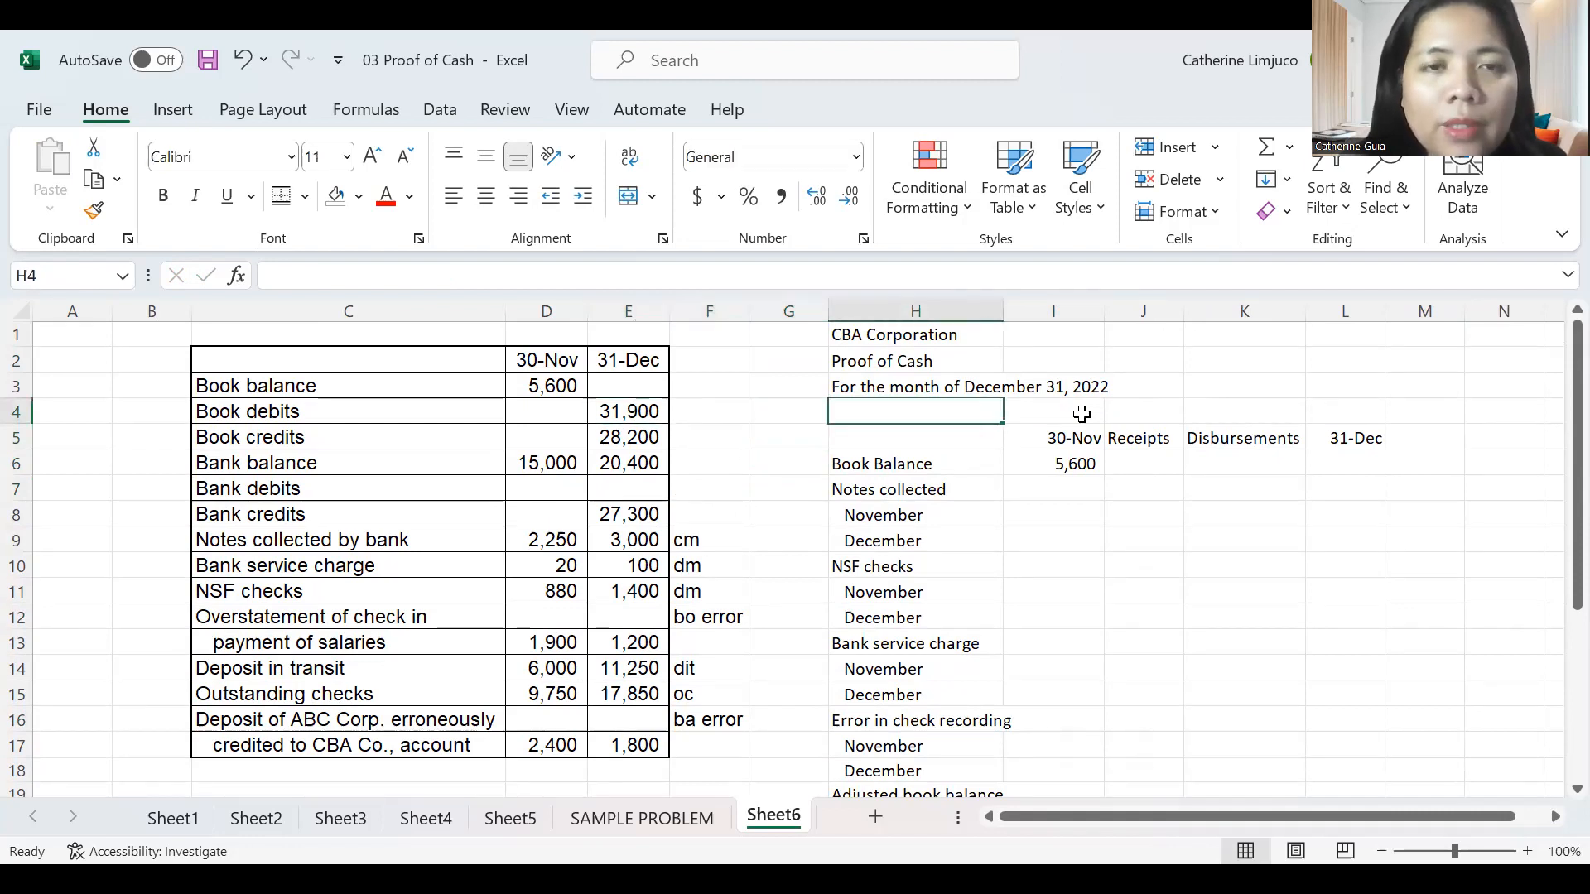
key("Down")
key("Down")
key("Right")
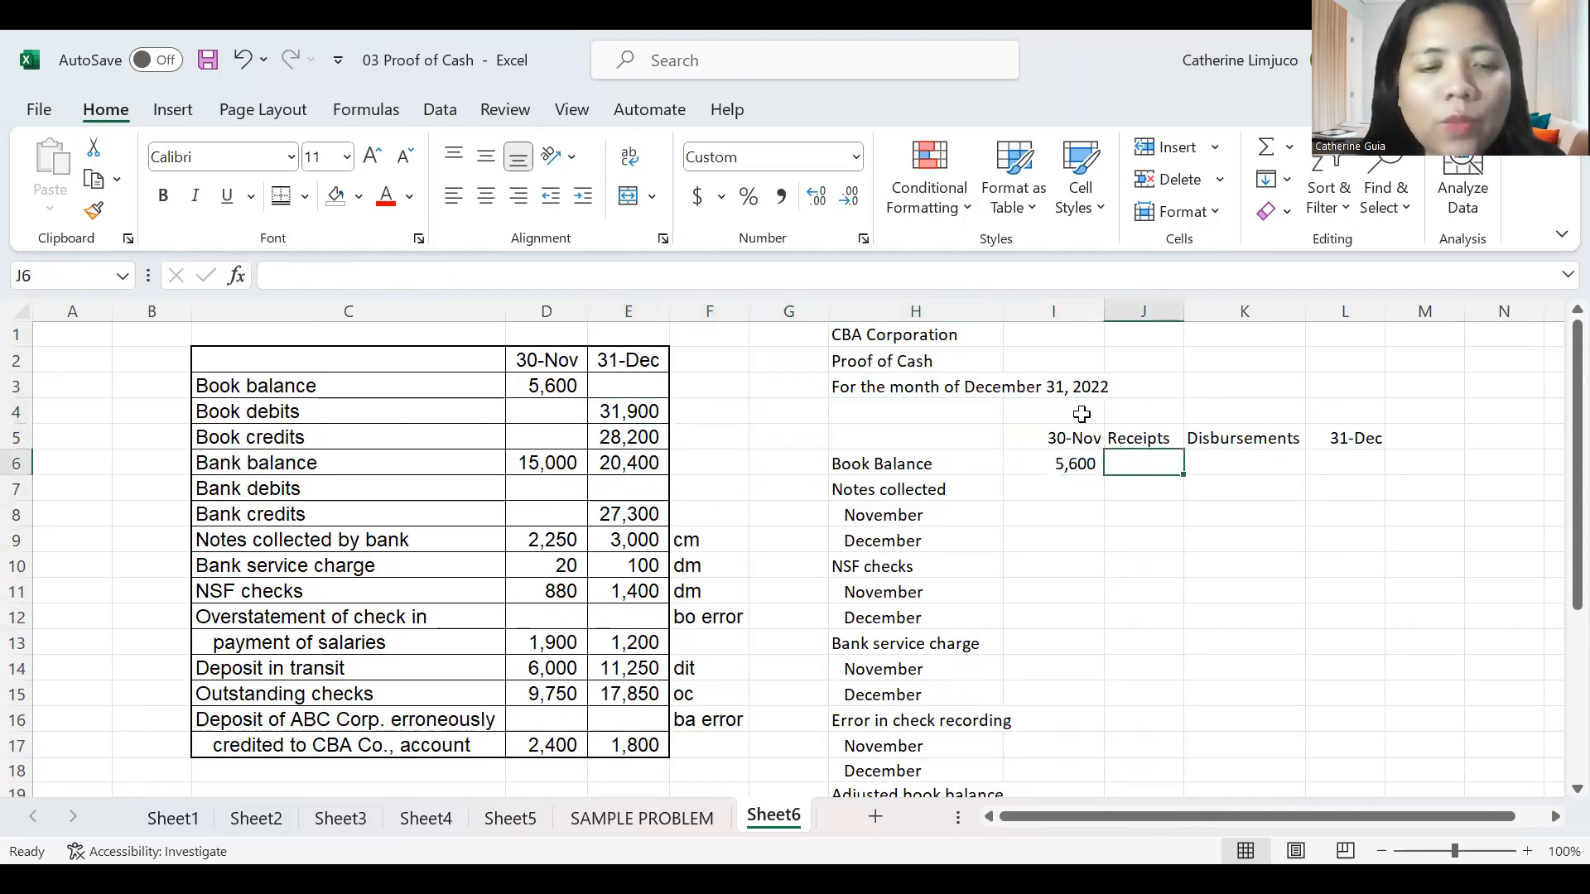
type("31900")
key("Right")
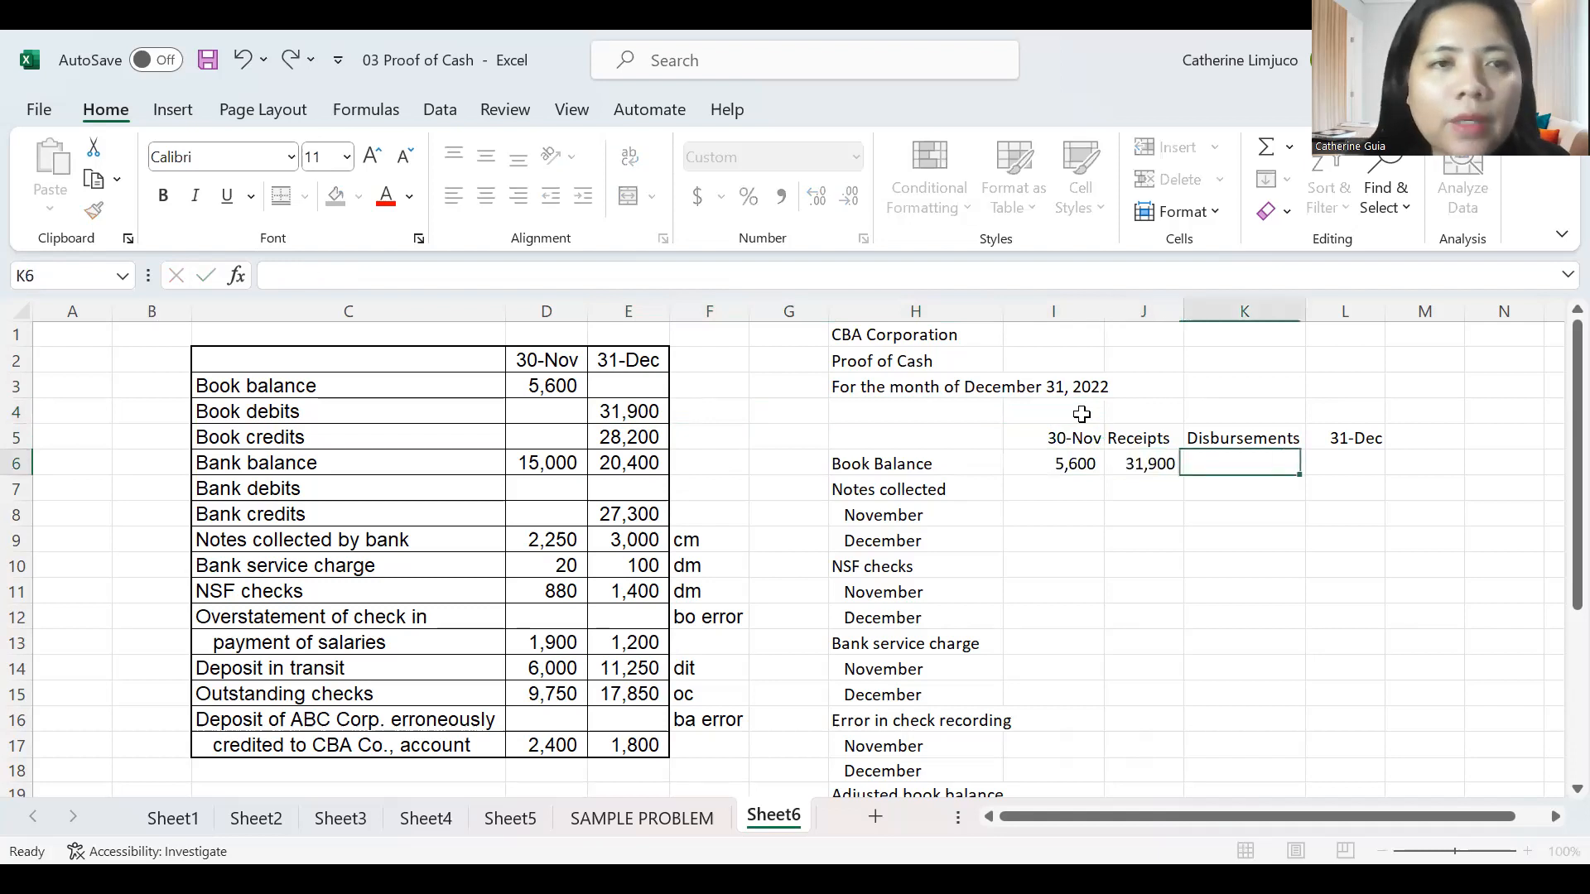
Enter the December book credits of 28,200 as disbursements in K6 of the Book Balance row.
key("Left")
key("Left")
key("Left")
key("Left")
key("Left")
key("Left")
key("Left")
key("Left")
key("Up")
key("Right")
key("Right")
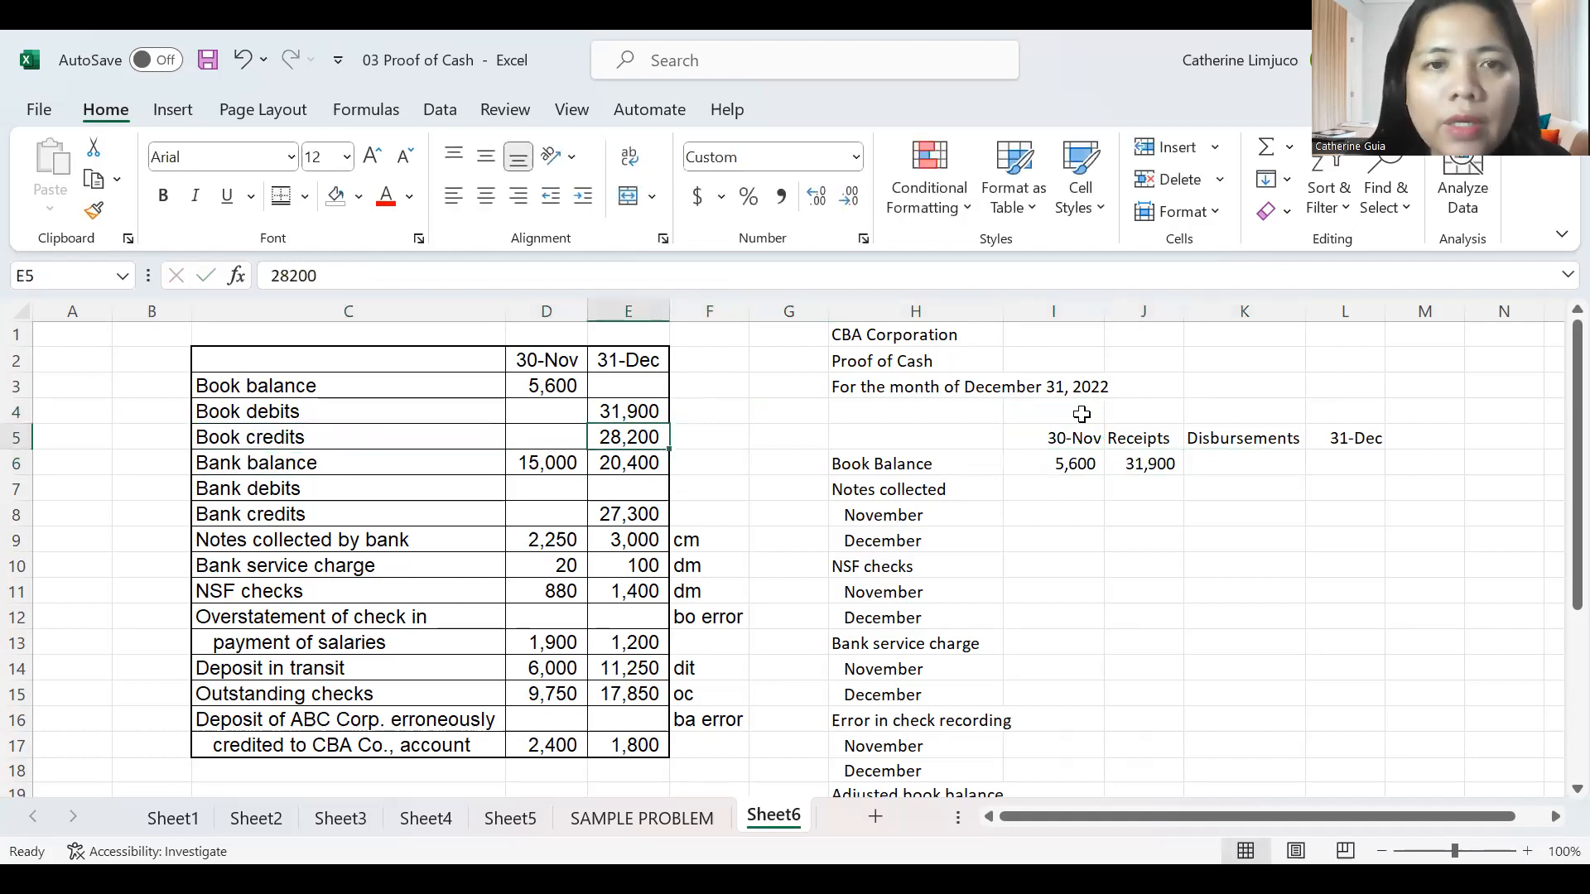
key("Right")
key("Right")
key("Right")
key("Right")
key("Down")
type("28,200")
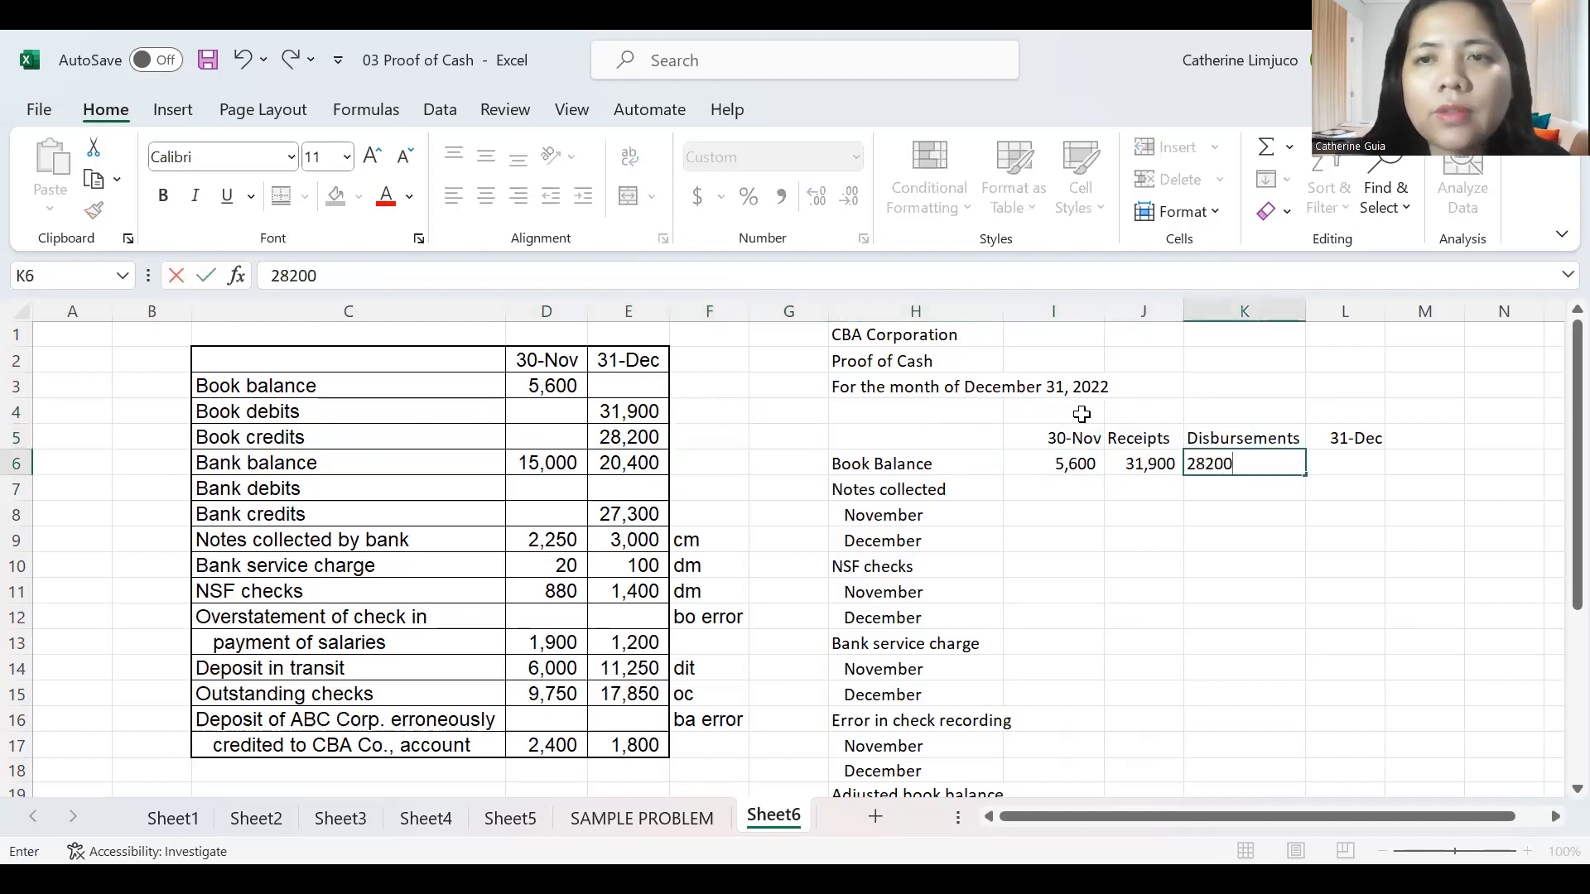
key("Return")
Calculate the 31-Dec book balance in L6 with the formula =I6+J6-K6 and color the result red.
key("Up")
key("Right")
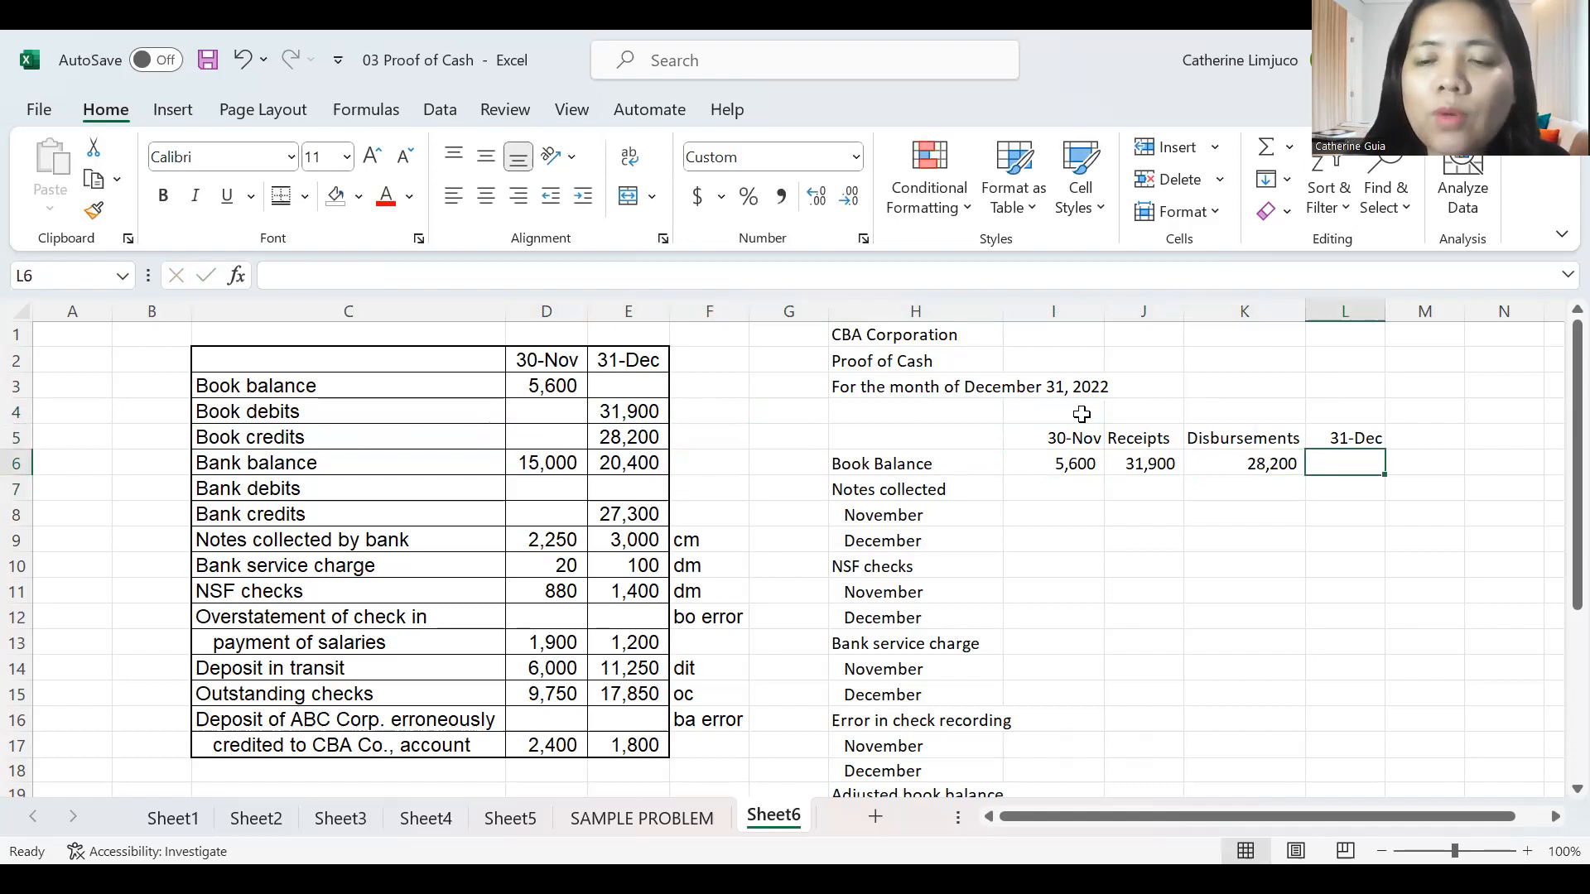
type("=")
key("Left")
key("Left")
key("Left")
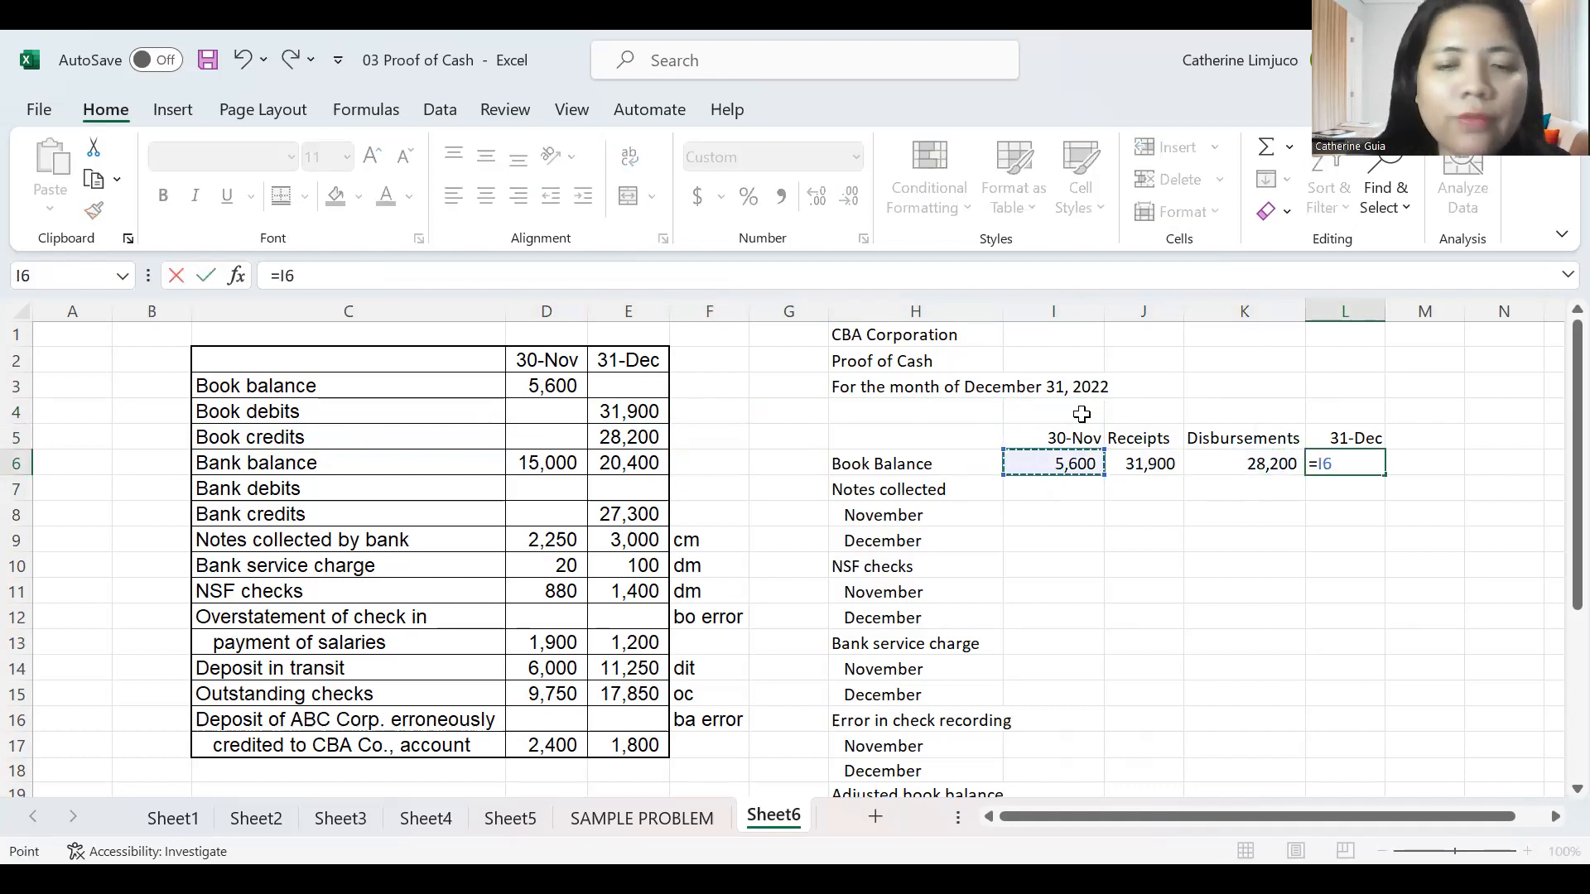
type("+")
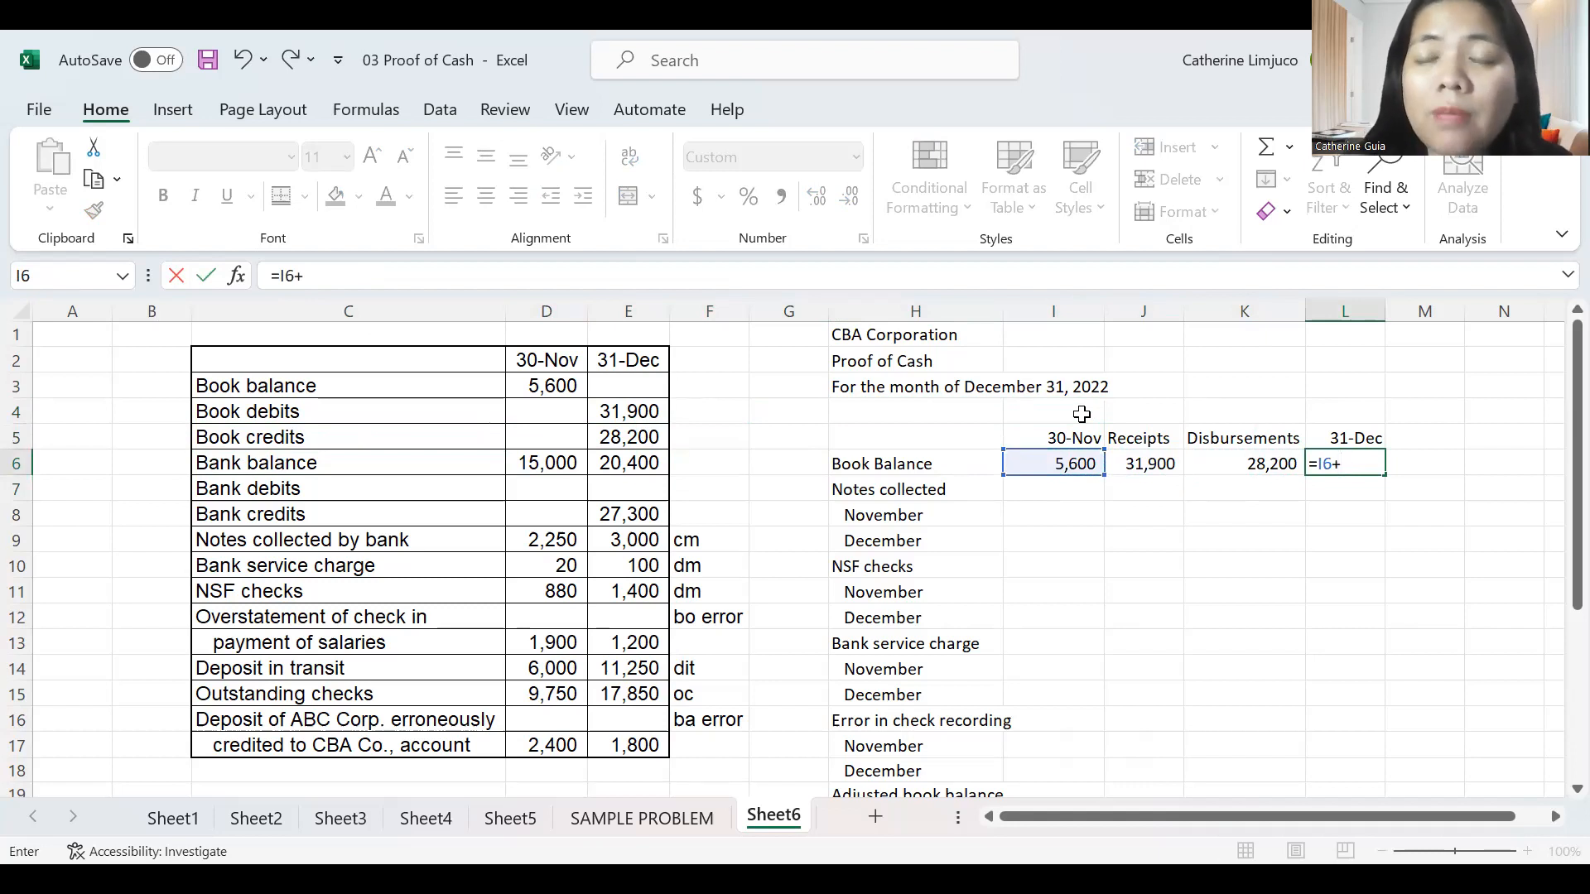
key("Left")
key("Left")
type("-")
key("Left")
key("Return")
key("Up")
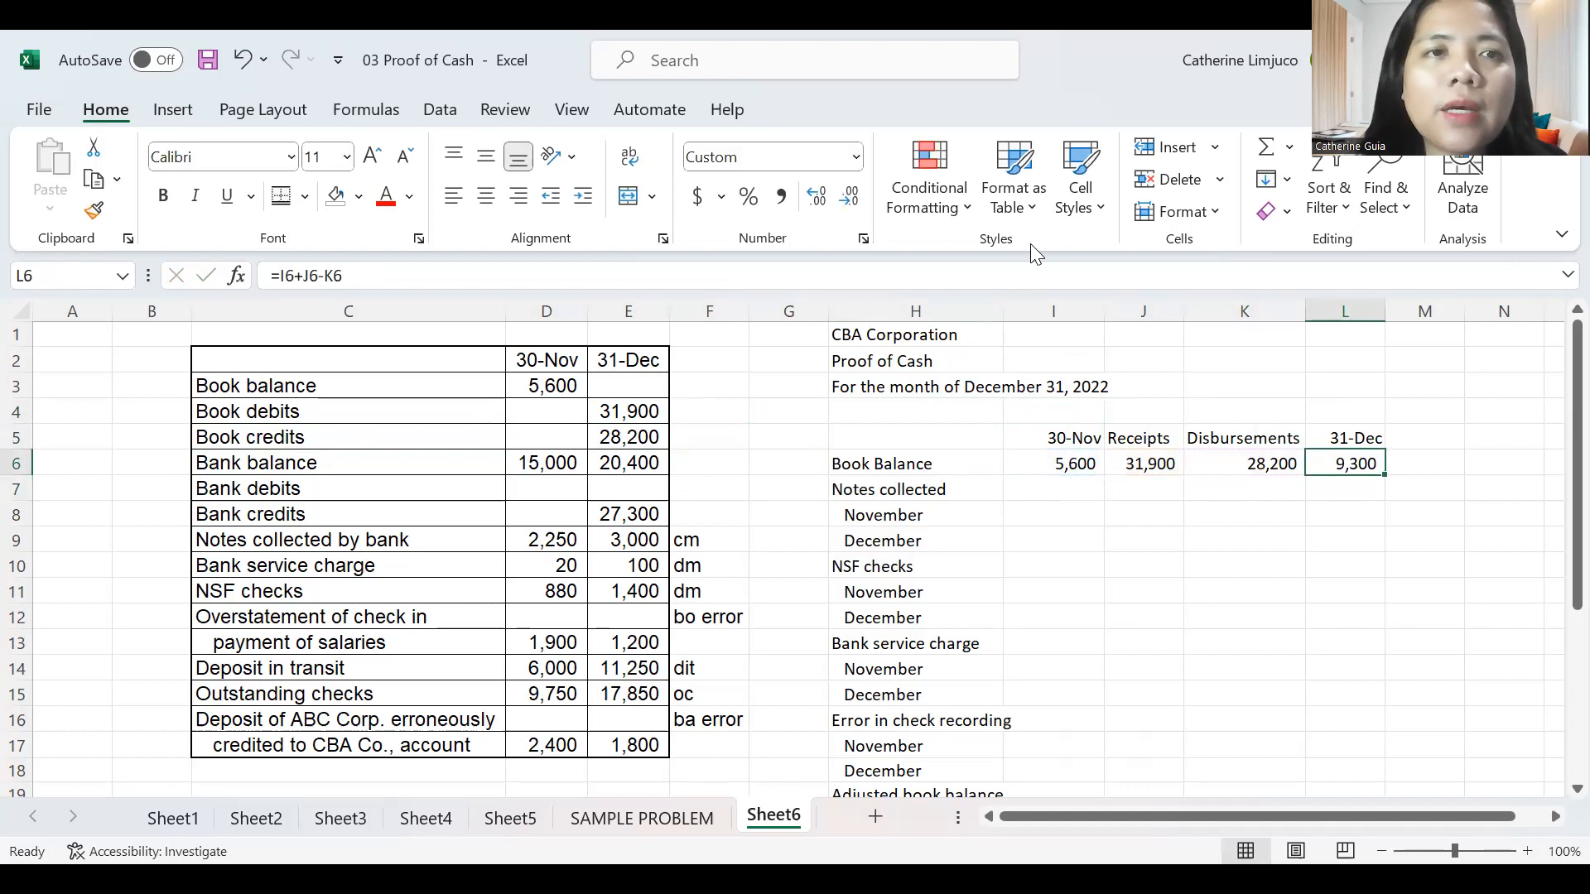
left_click(388, 203)
Enter 2,250 in I8 for the November notes collected under the 30-Nov column.
key("Left")
key("Left")
key("Left")
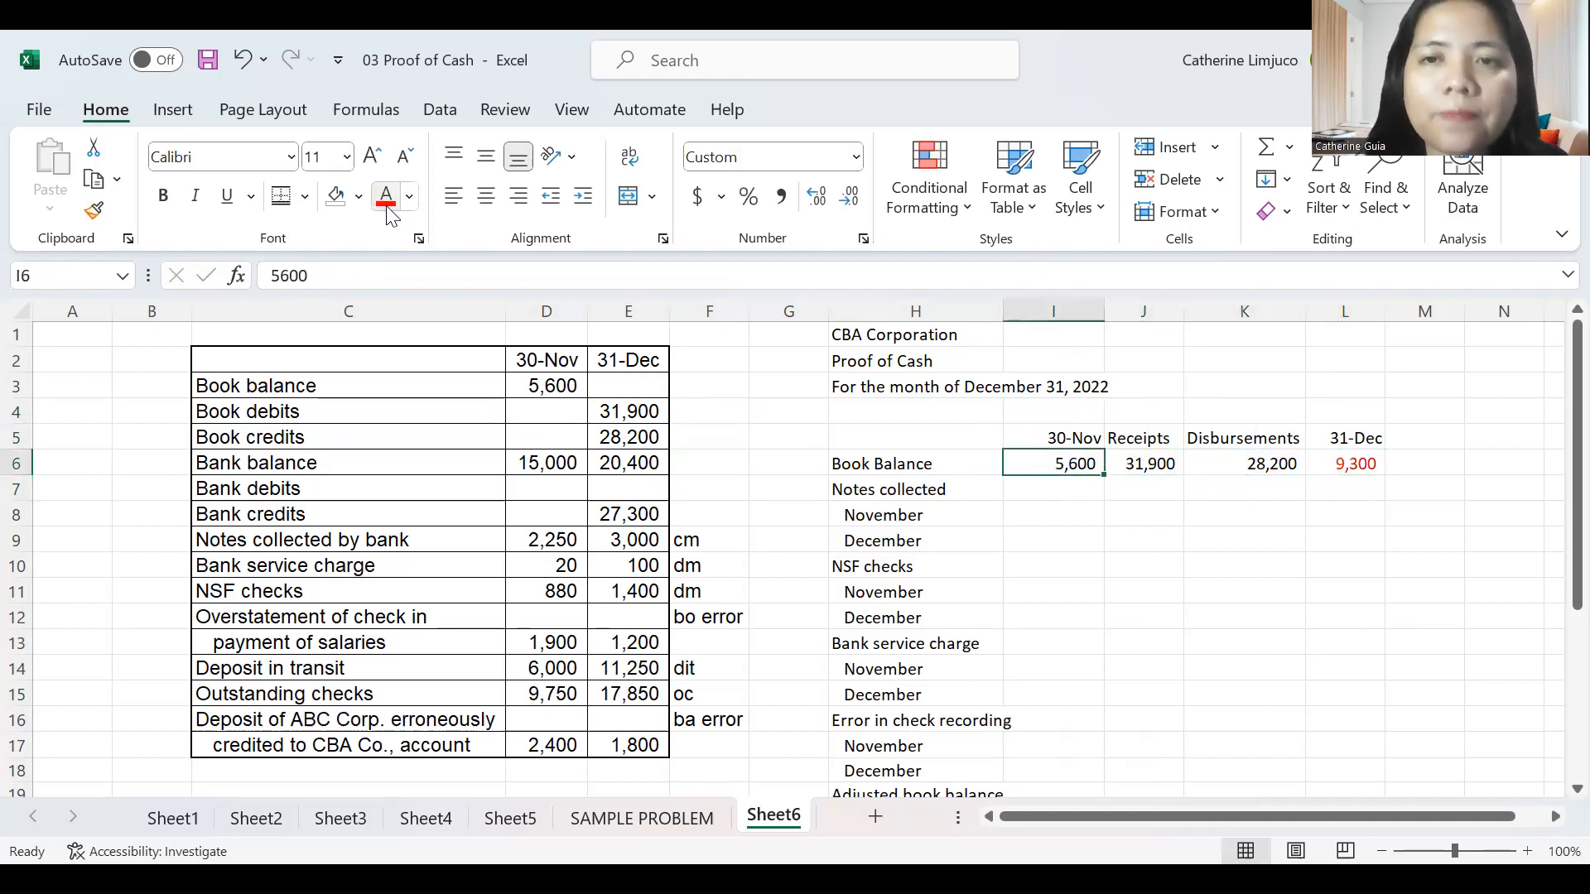
key("Down")
key("Down")
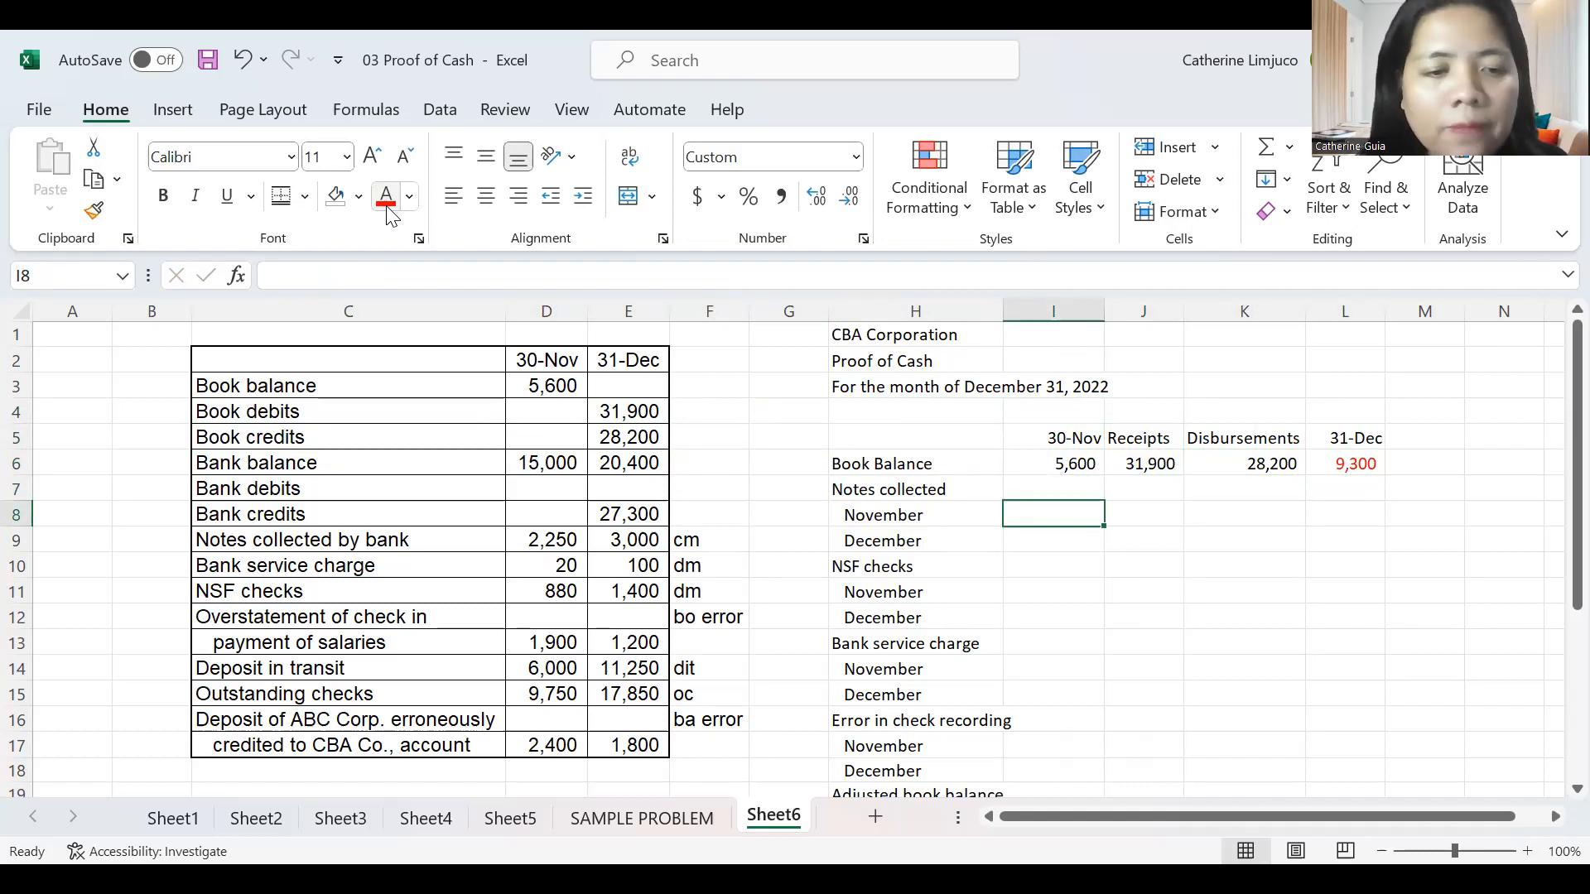
type("2250")
key("Return")
Enter 3,000 in L9 for the December notes collected under the 31-Dec column.
key("Left")
key("Left")
key("Left")
key("Left")
key("Left")
key("Right")
key("Right")
key("Right")
key("Right")
key("Right")
key("Right")
key("Right")
key("Right")
key("Right")
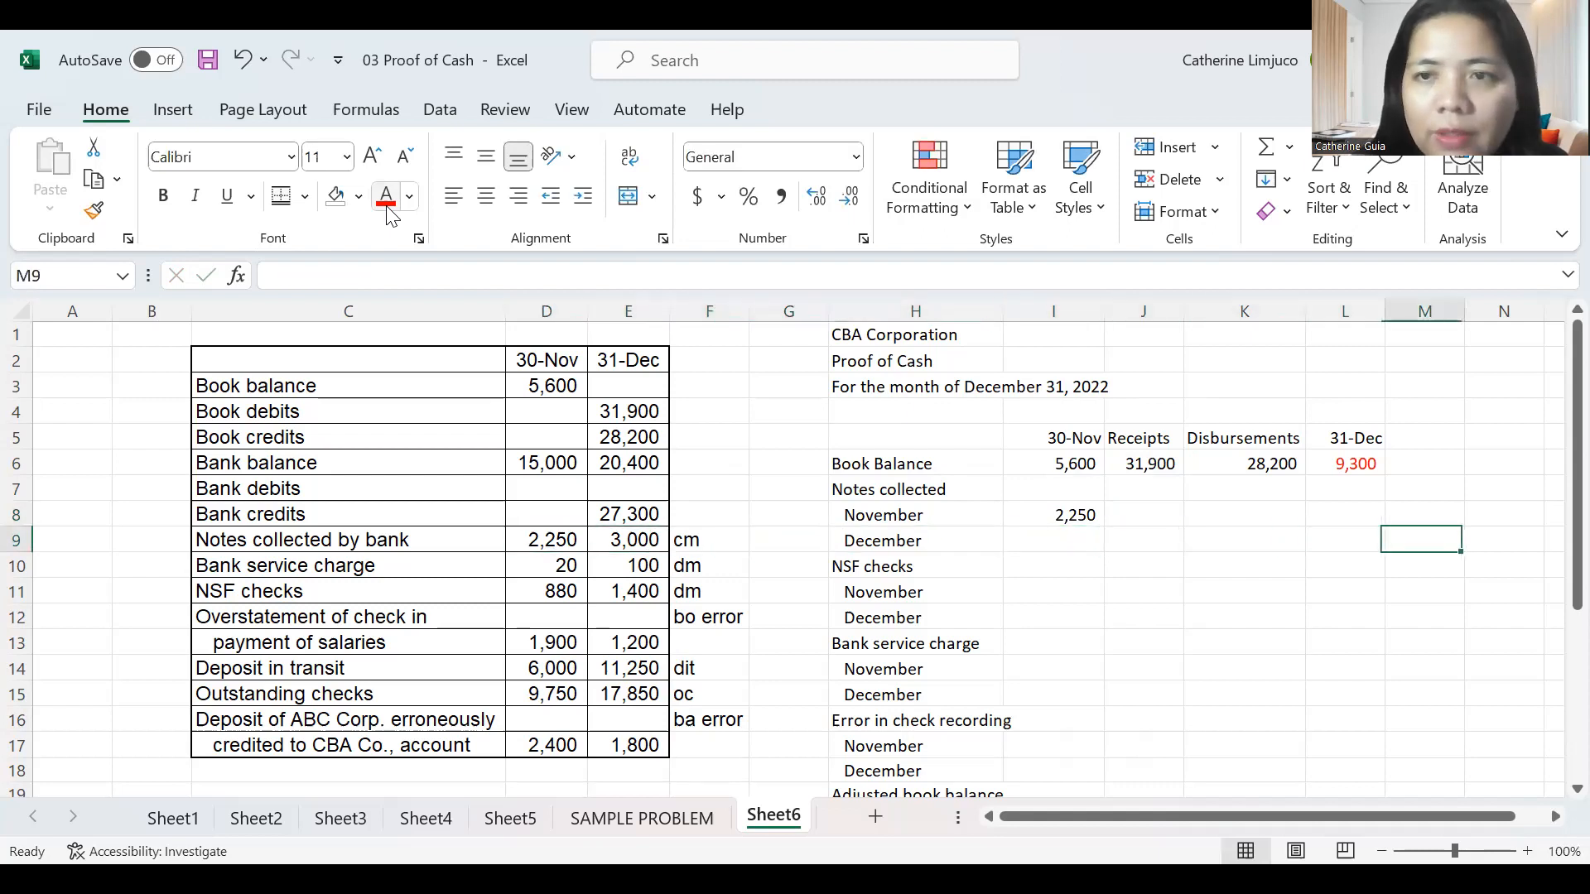
key("Left")
type("3000")
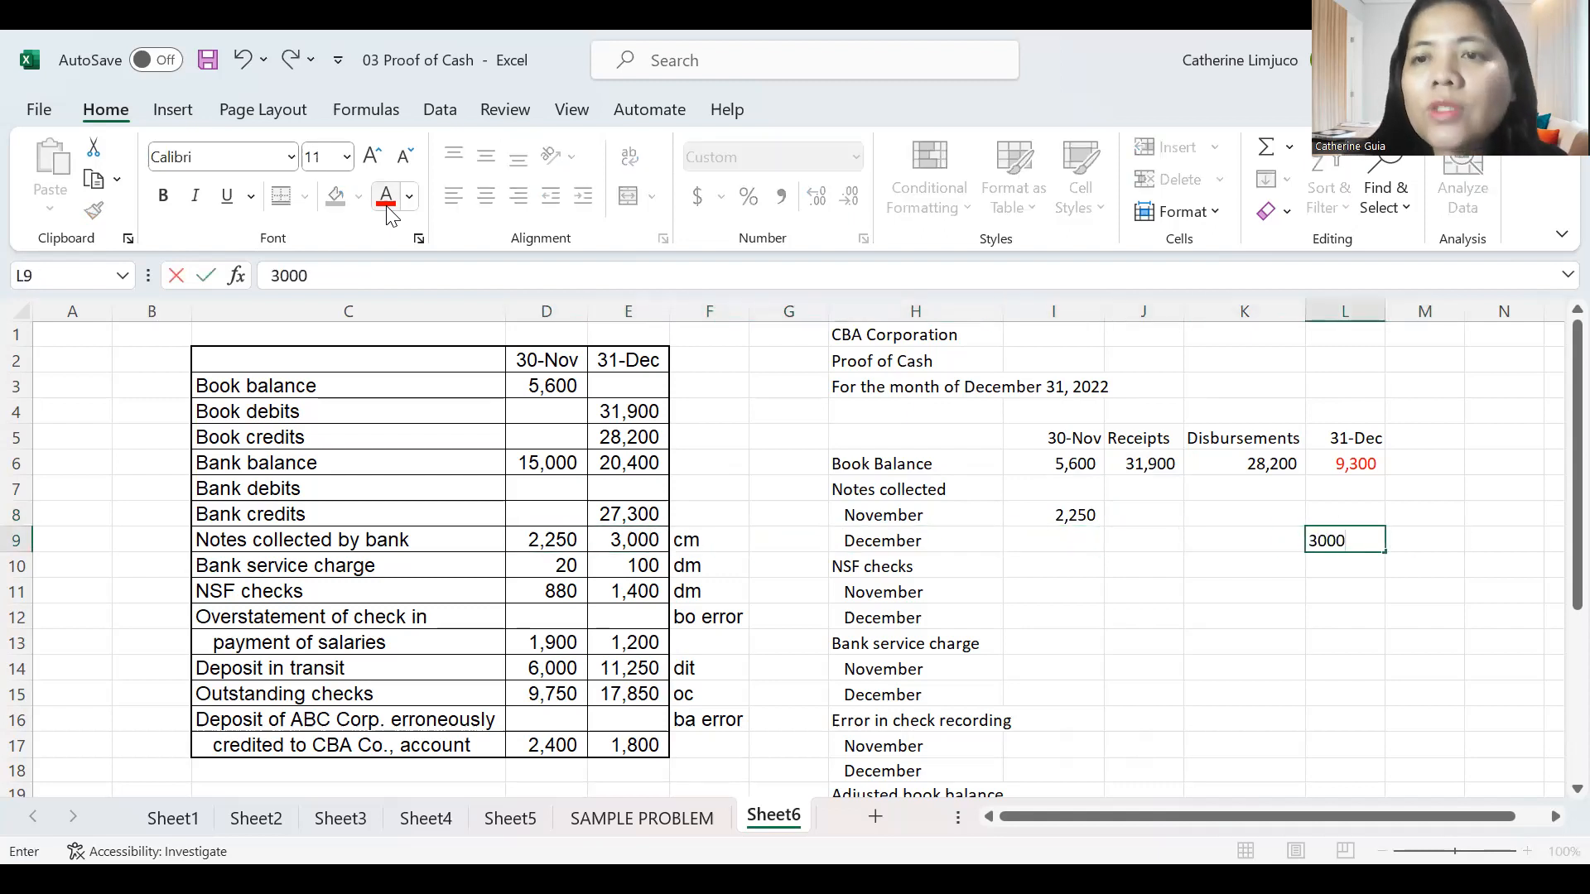
key("Return")
key("Up")
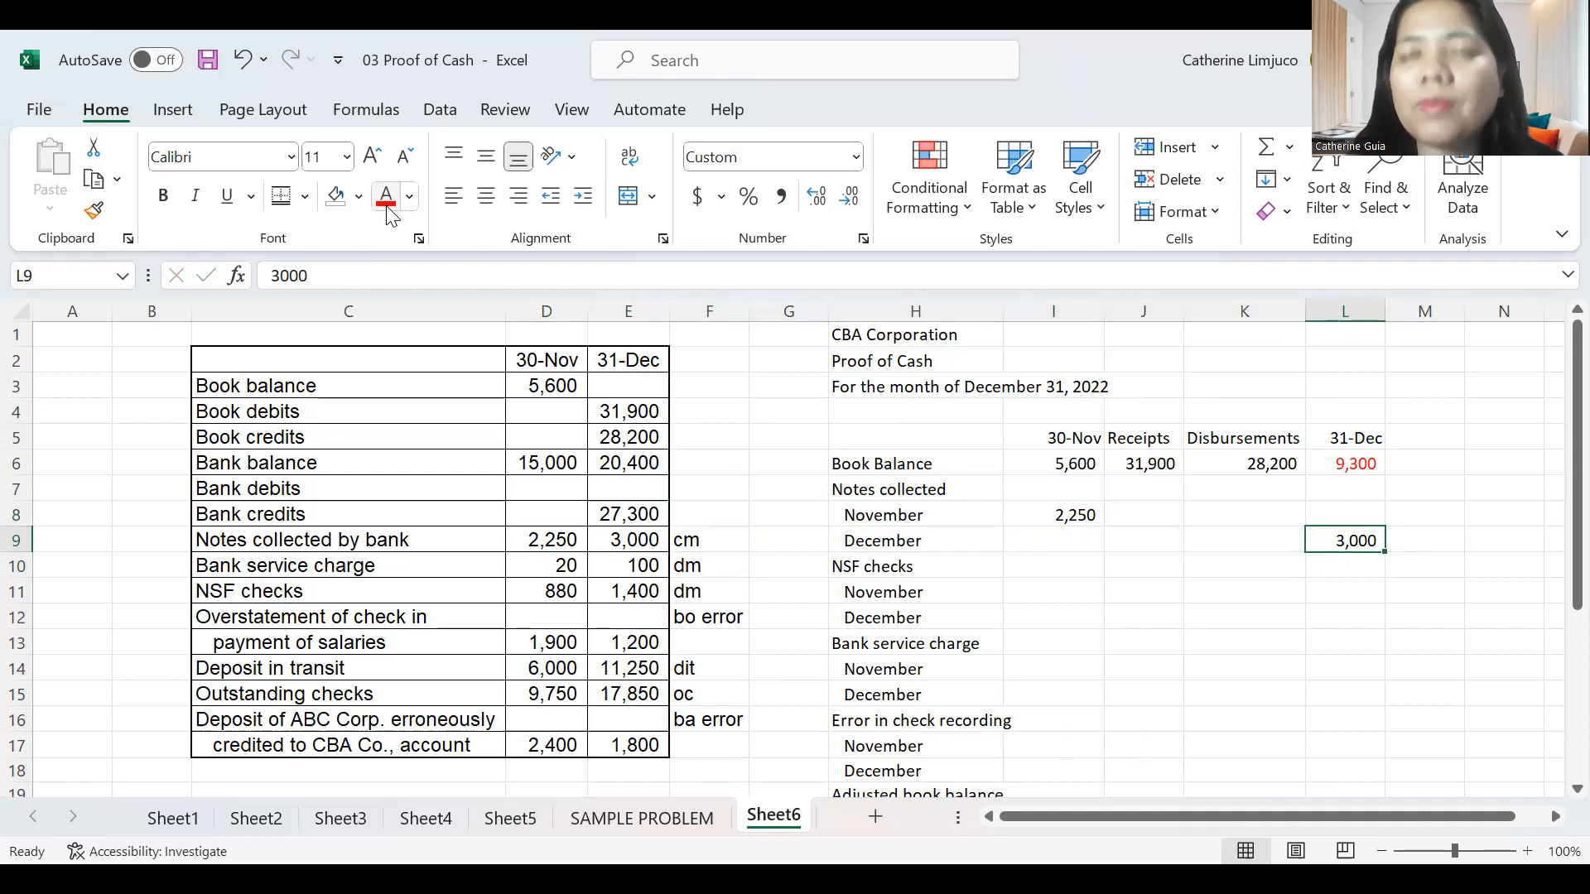
Enter the November NSF checks as a deduction of -880 in I11 under the 30-Nov column.
key("Left")
key("Left")
key("Left")
key("Left")
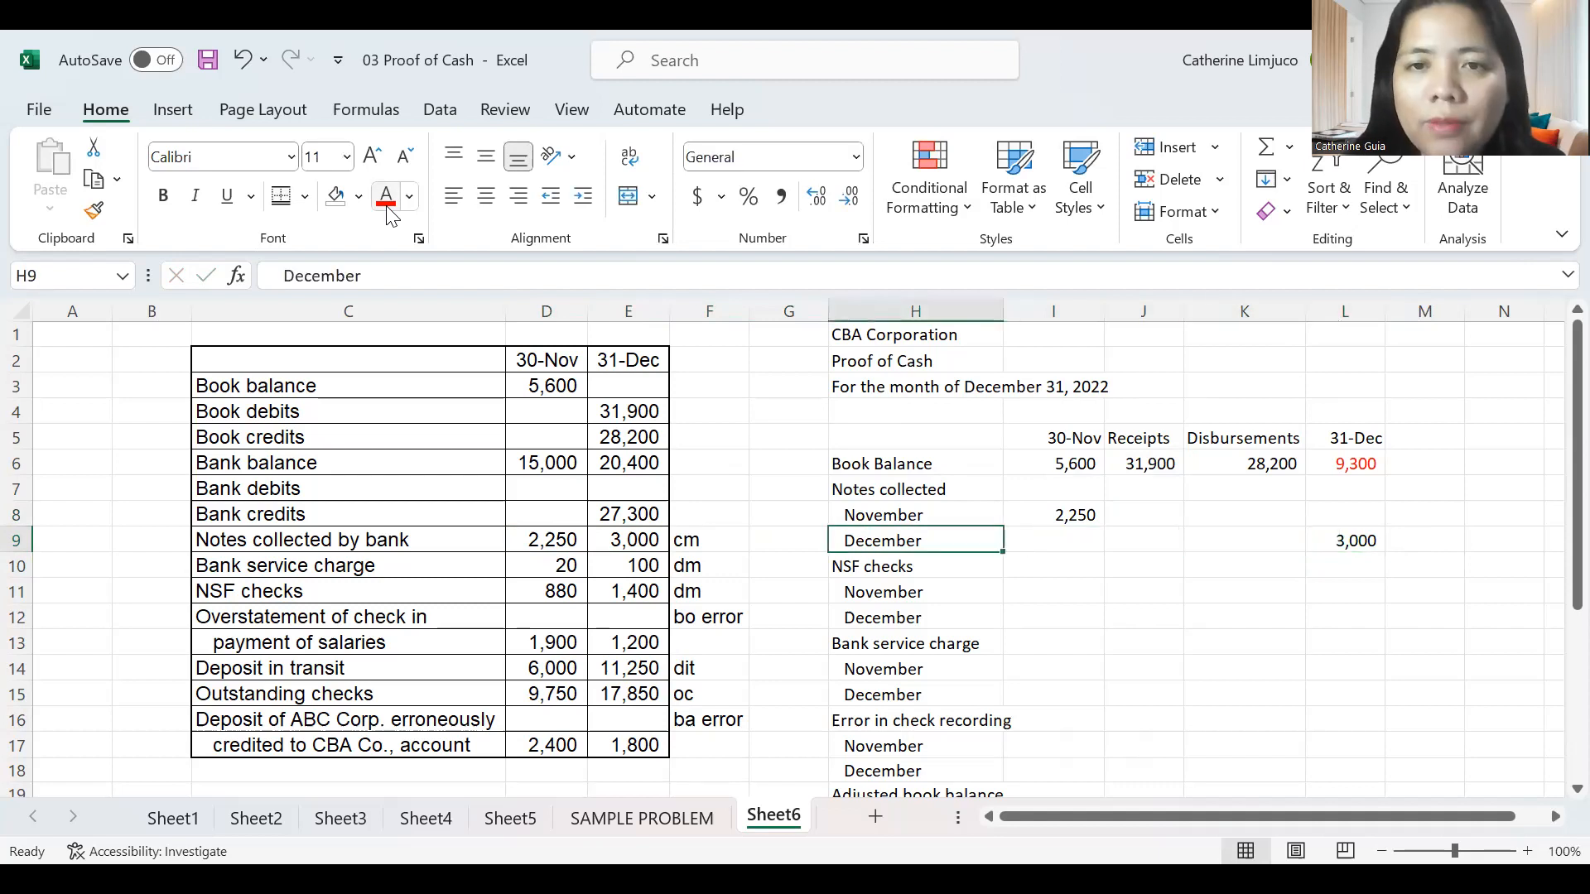
key("Down")
key("Left")
key("Left")
key("Left")
key("Left")
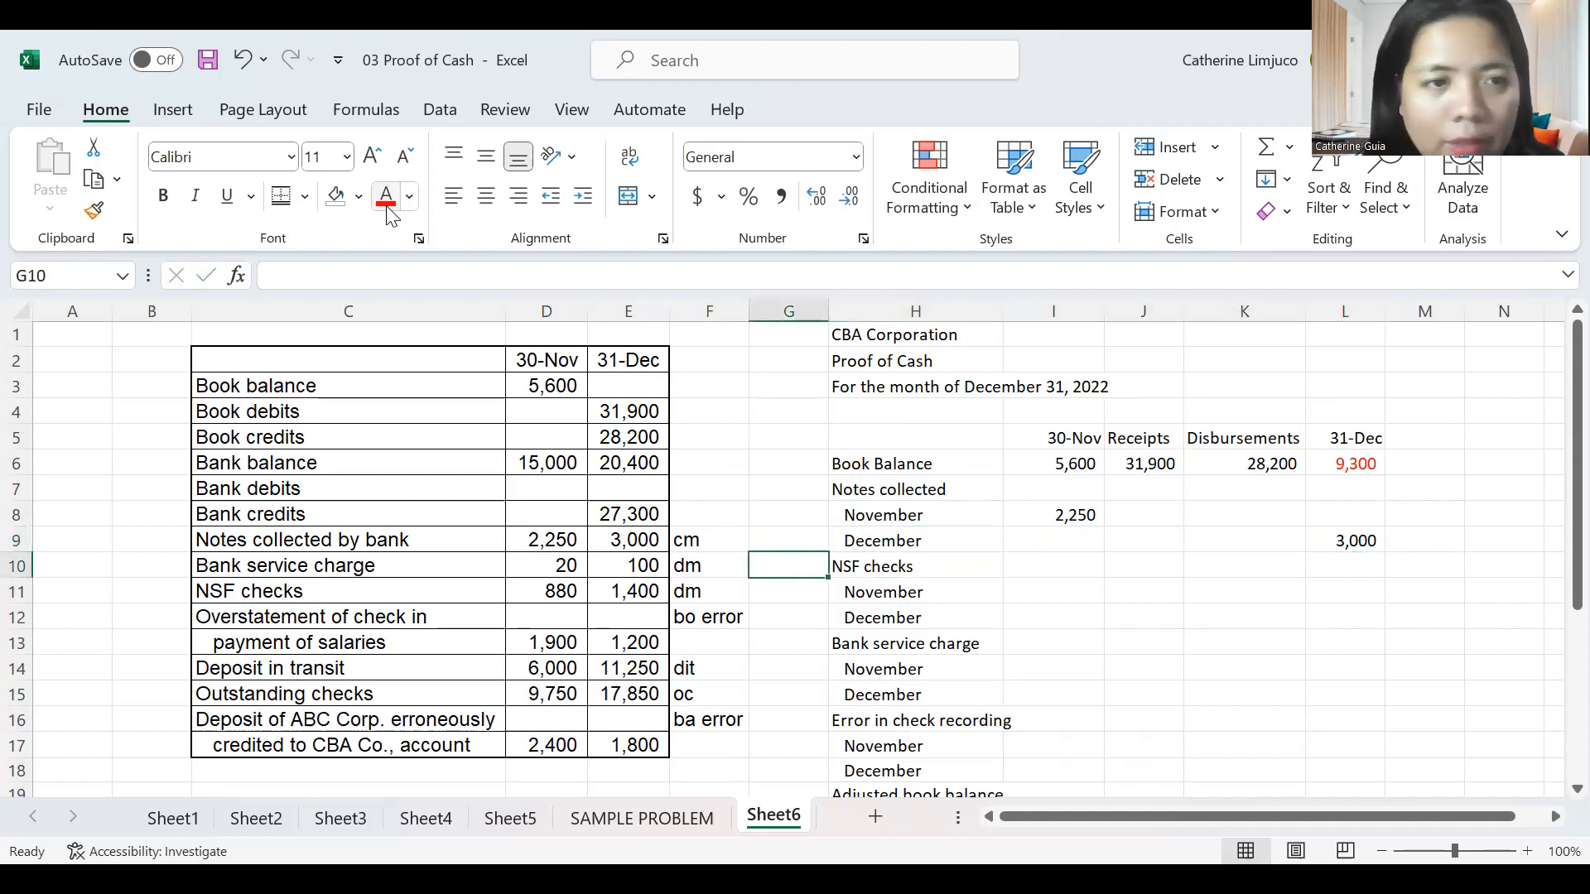
key("Down")
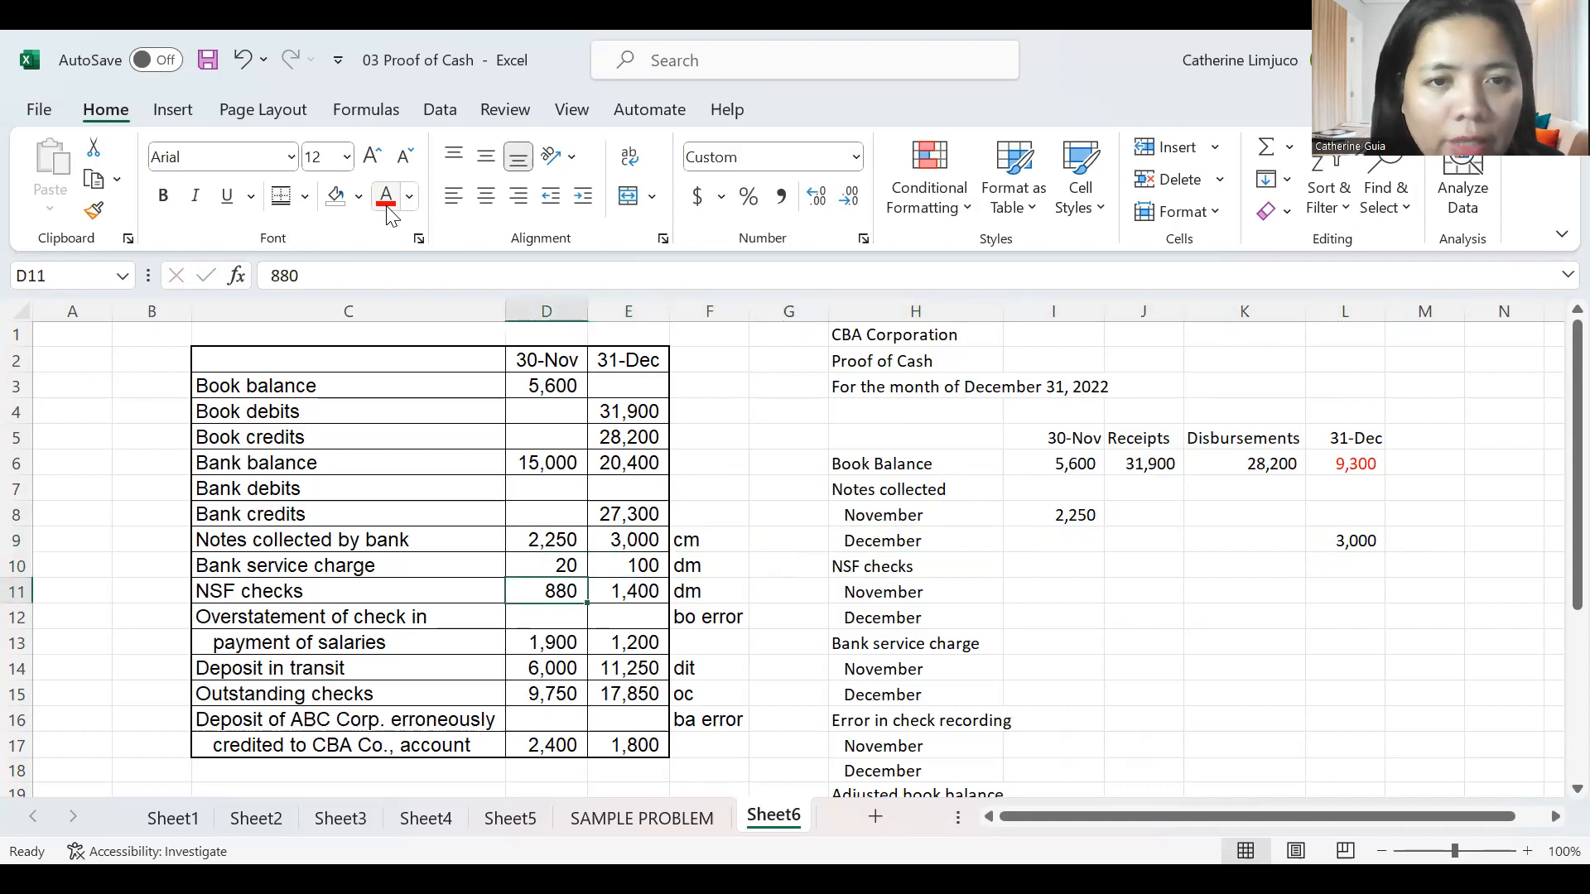
key("Right")
key("Right")
key("Right")
key("Right")
key("Right")
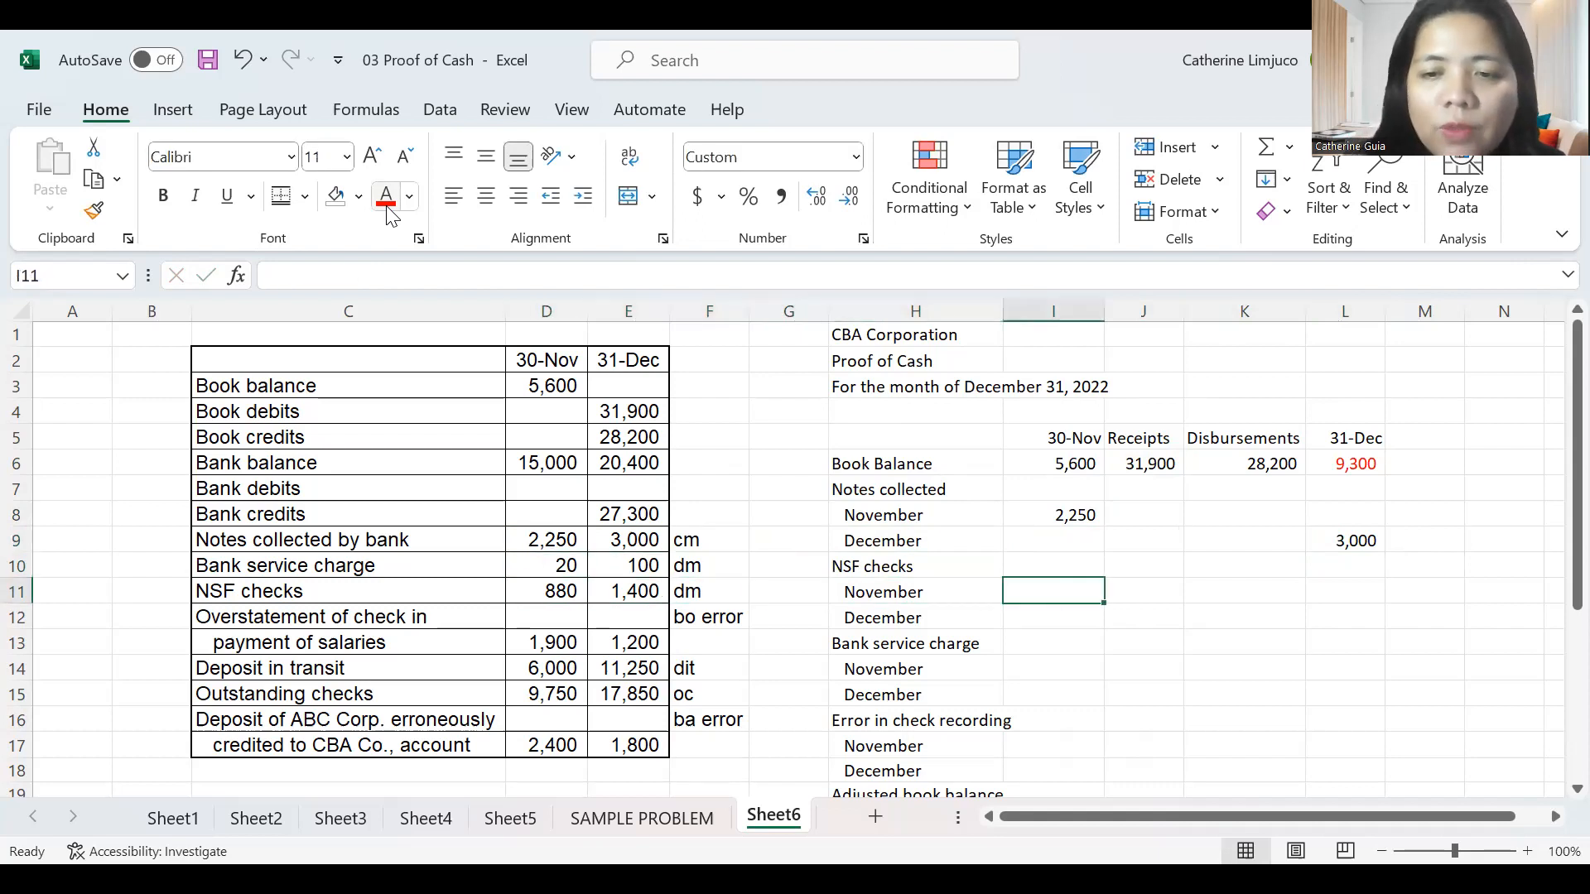
type("-880")
key("Return")
key("Up")
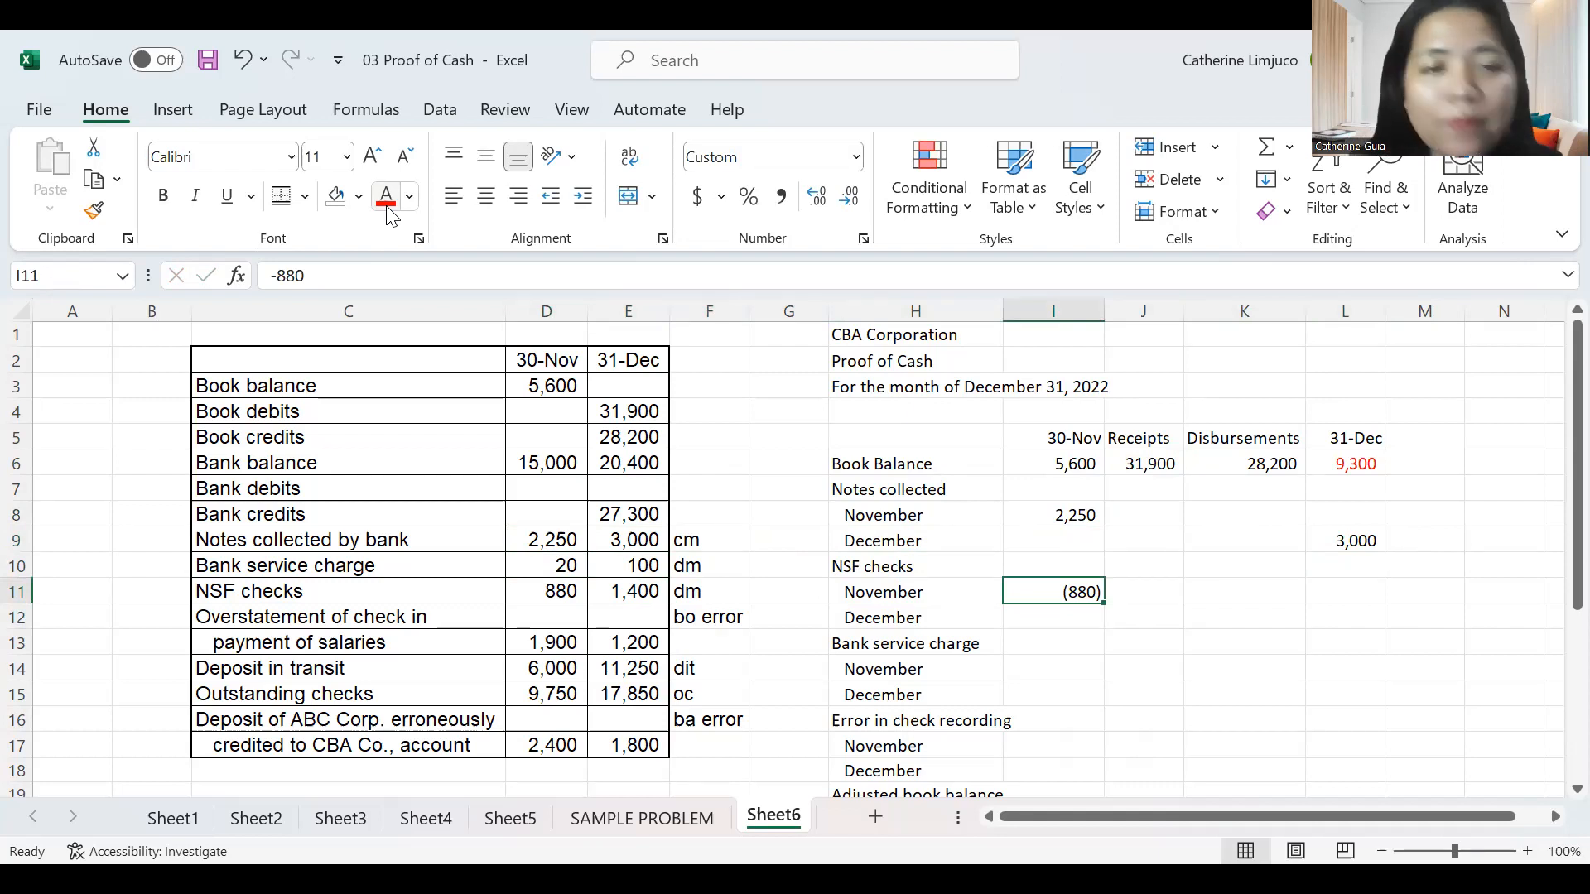
Enter the December NSF checks as a deduction of -1400 in L12 under the 31-Dec column.
key("Left")
key("Left")
key("Left")
key("Left")
key("Right")
key("Right")
key("Right")
key("Right")
key("Right")
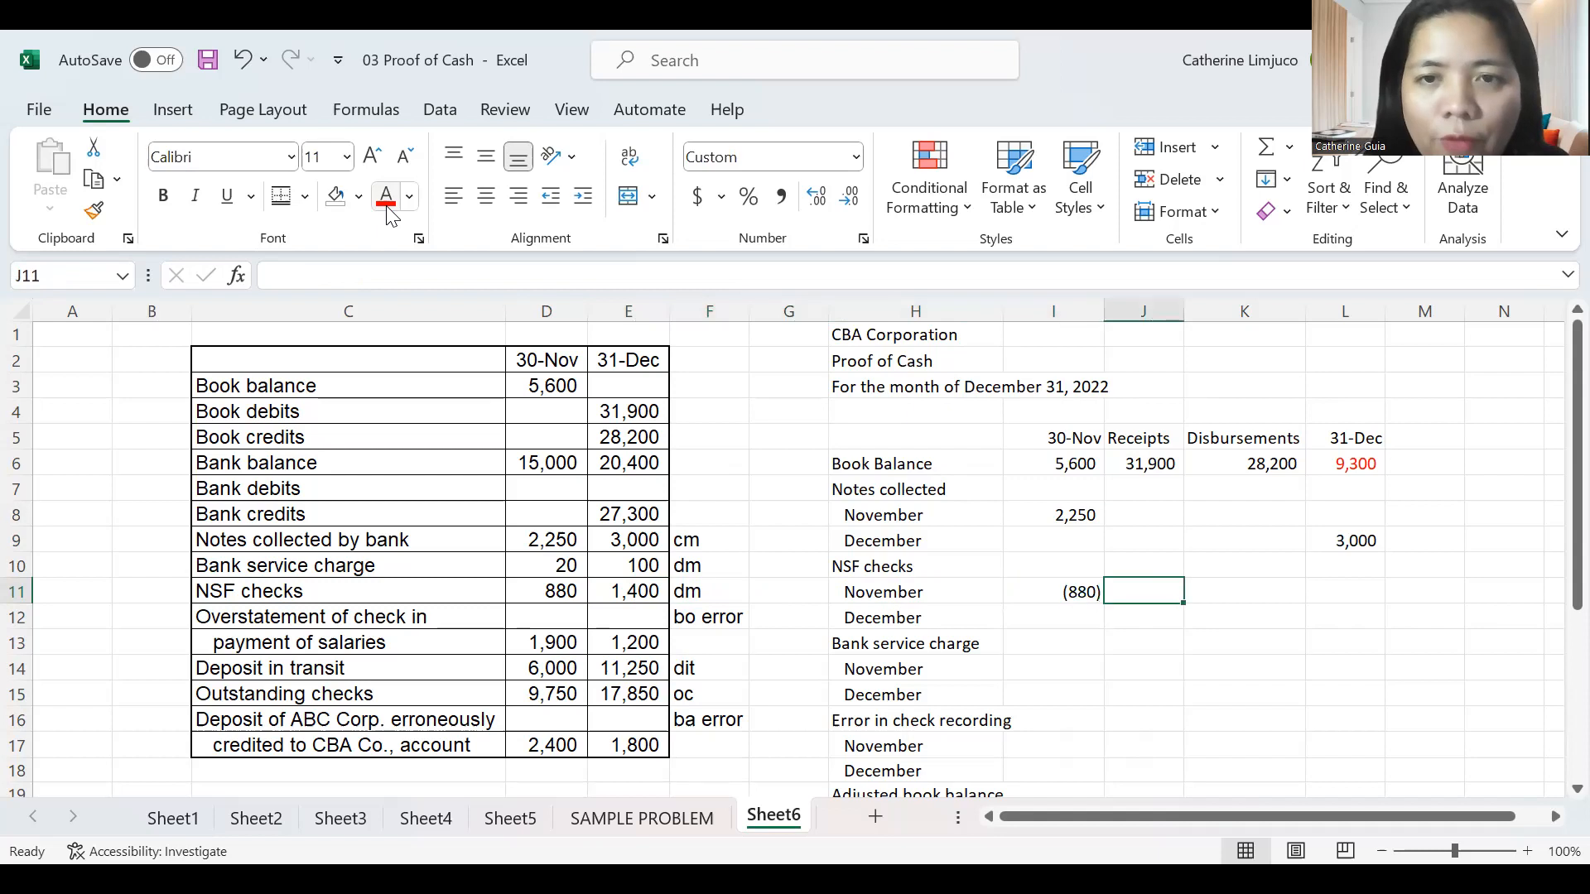
key("Down")
key("Right")
key("Right")
type("-1400")
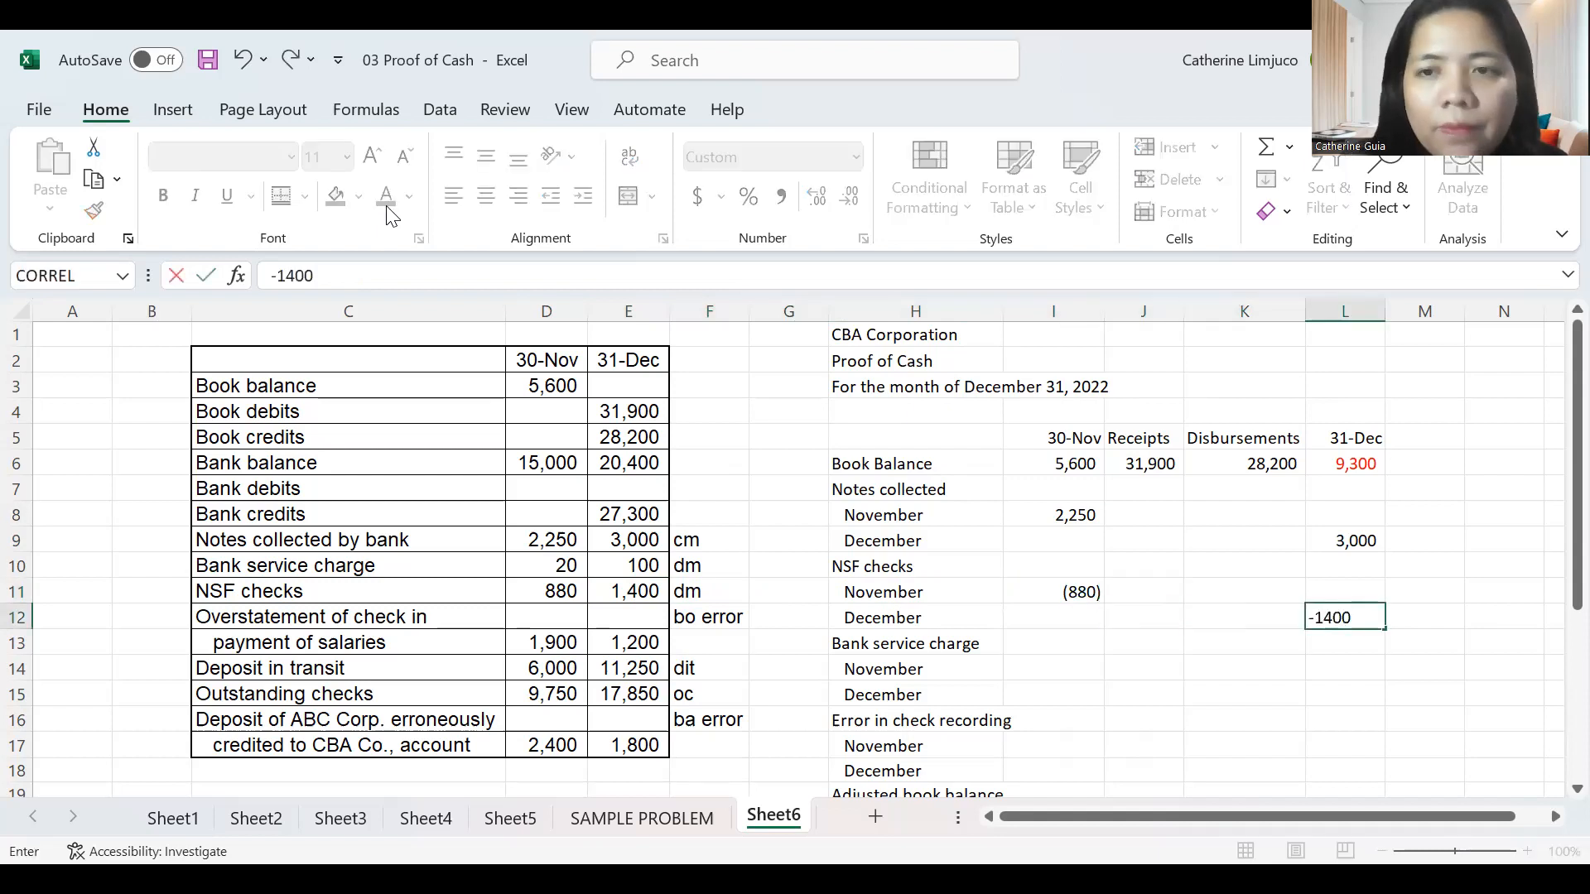
key("Return")
Enter the November bank service charge as a deduction of -20 in I14 under the 30-Nov column.
key("Left")
key("Left")
key("Left")
key("Up")
key("Left")
key("Left")
key("Left")
key("Left")
key("Right")
key("Right")
key("Right")
key("Right")
key("Down")
key("Down")
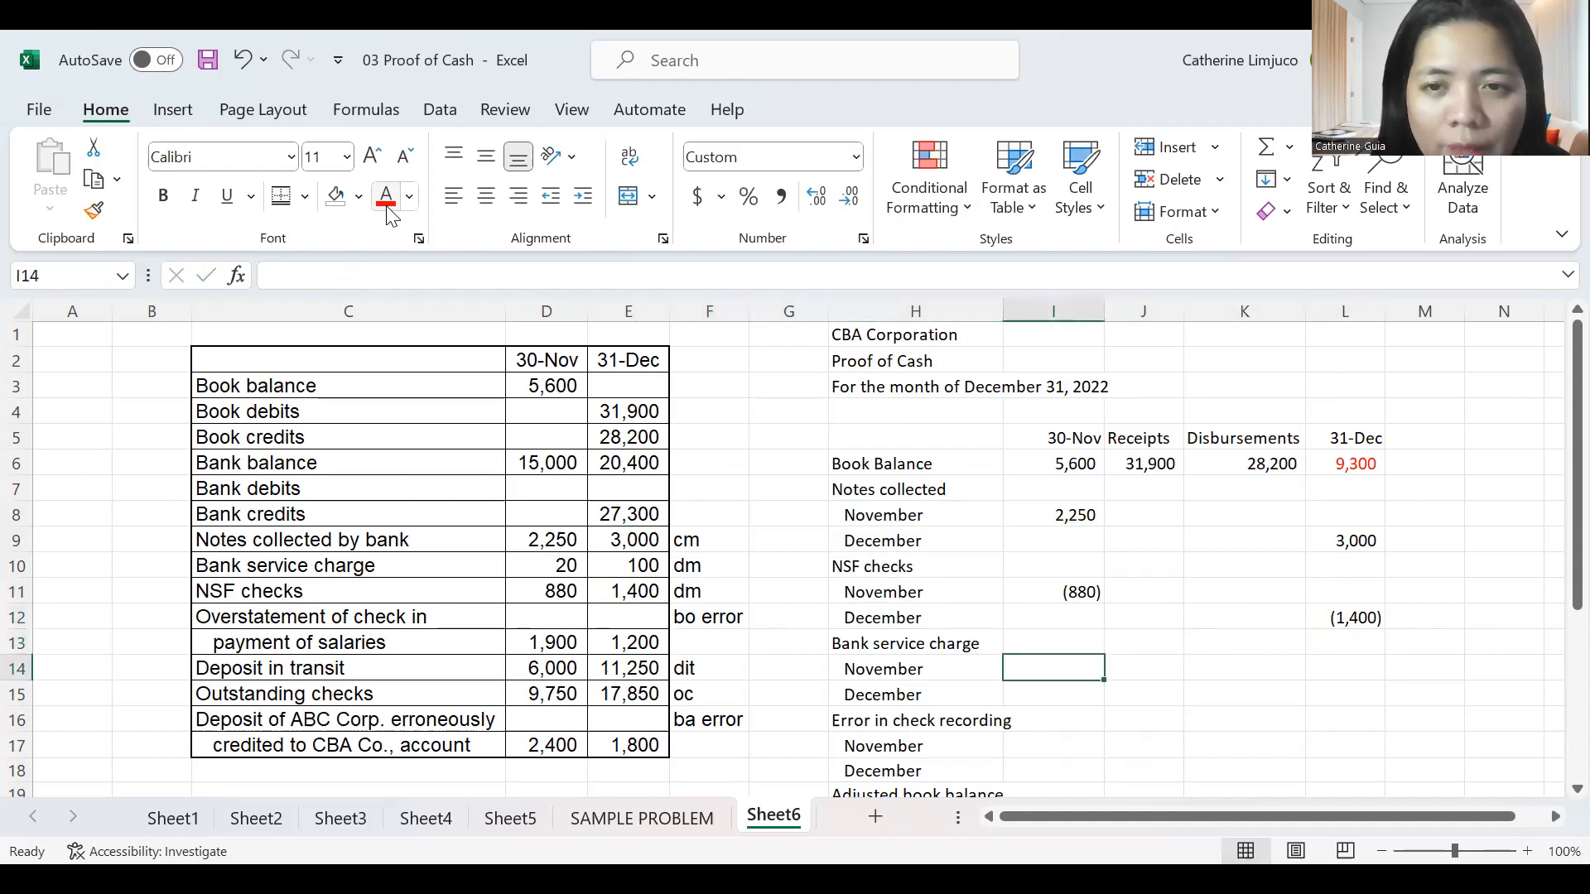
type("-20")
key("Return")
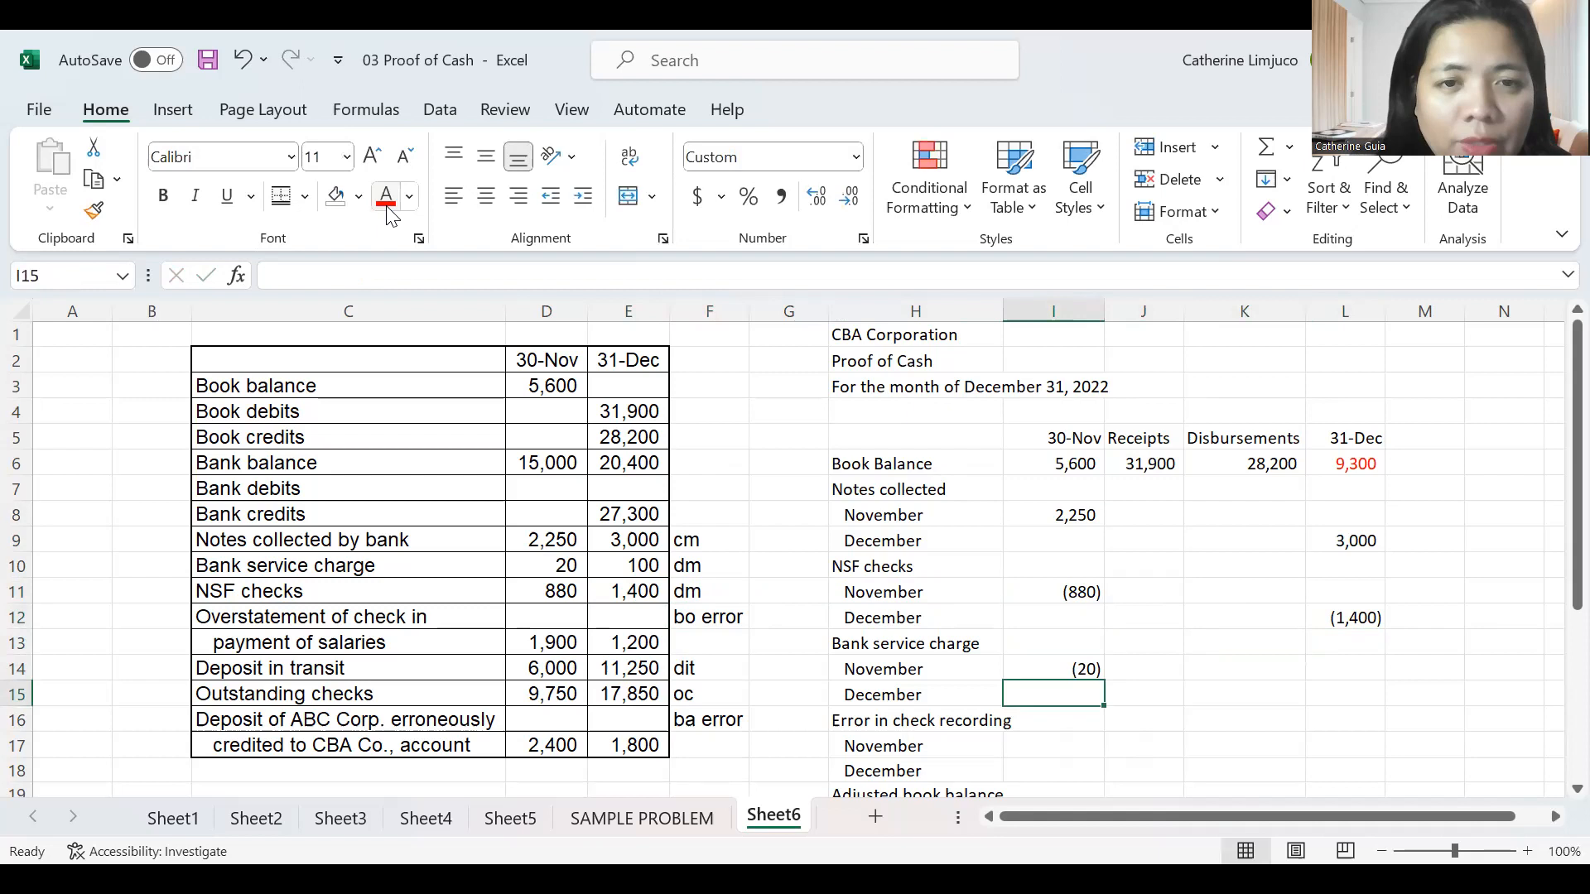
Enter the December bank service charge as a deduction of -100 in L15 under the 31-Dec column.
key("Right")
key("Right")
key("Right")
type("-100")
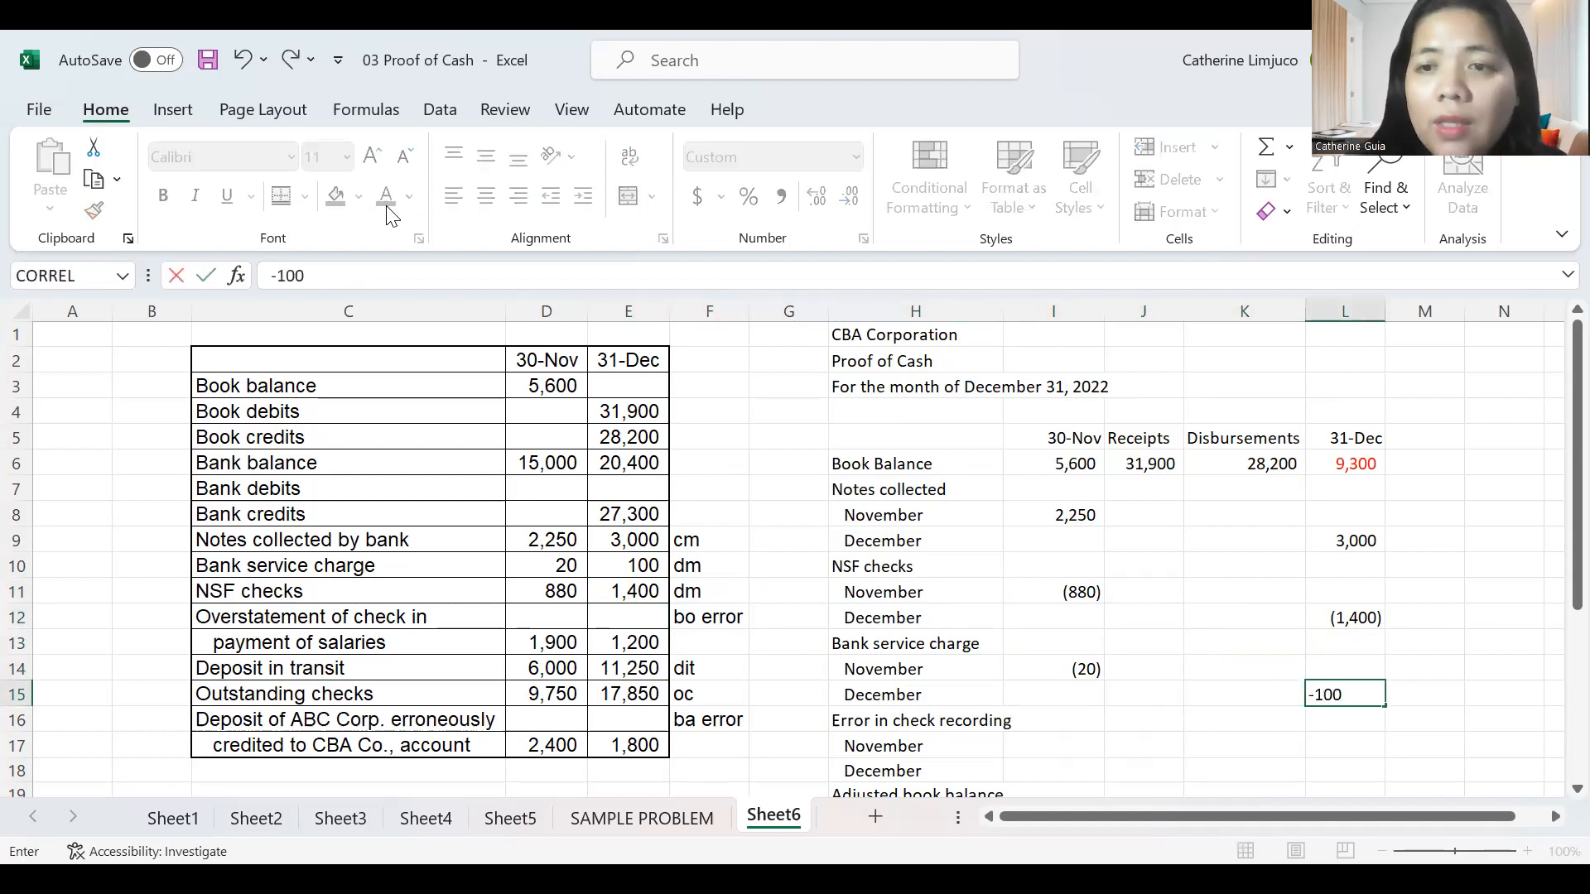
key("Return")
Enter 1900 in I17 for the November error in check recording under the 30-Nov column.
key("Left")
key("Left")
key("Left")
key("Left")
key("Down")
key("Down")
key("Down")
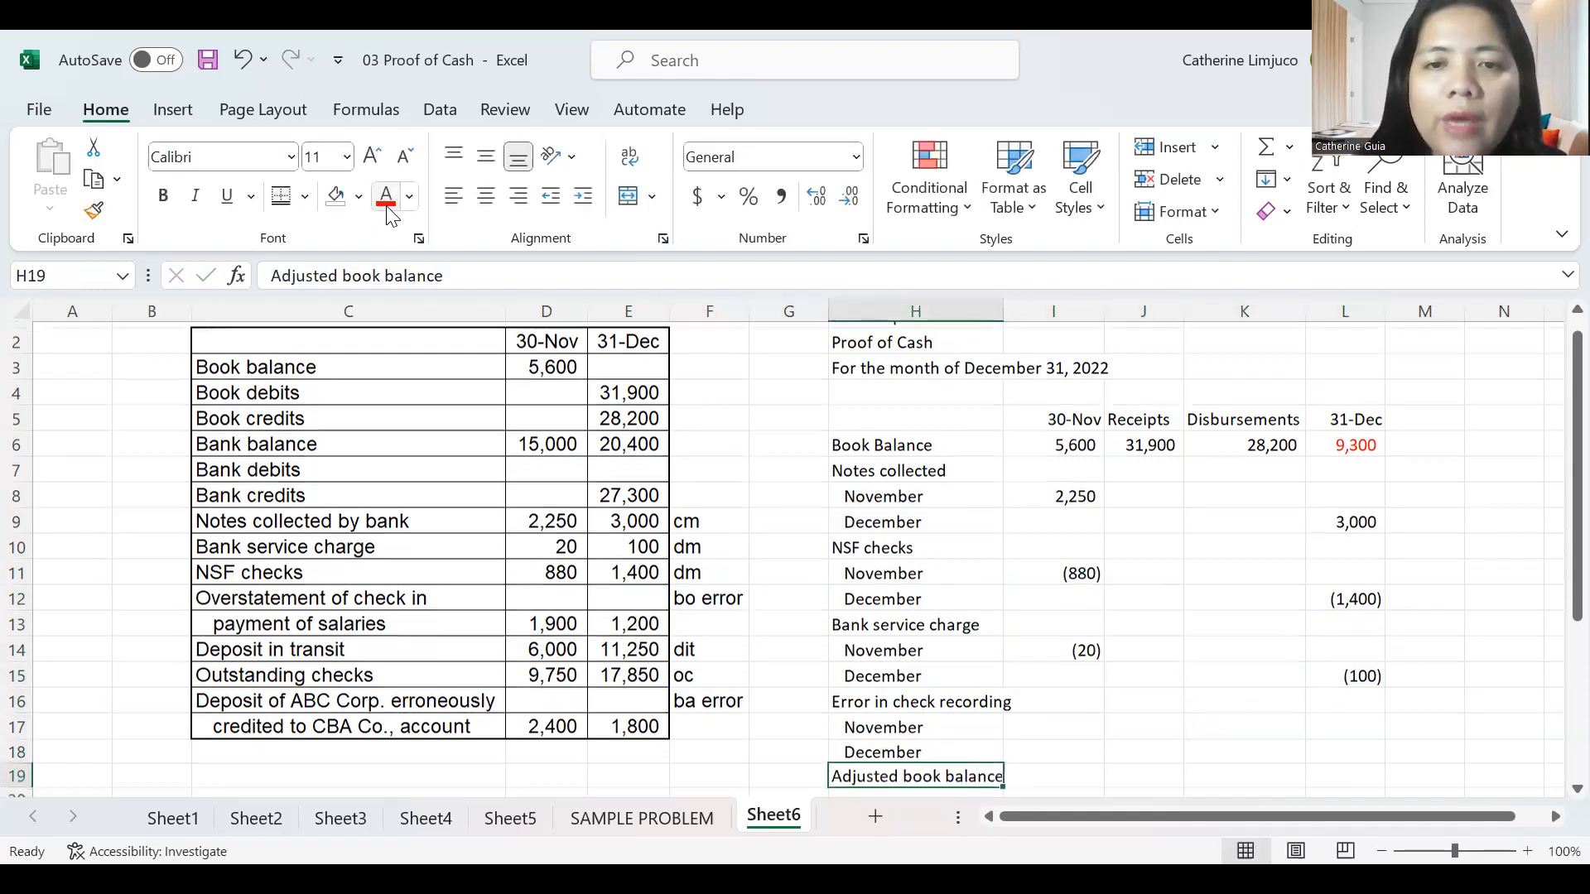
key("Down")
key("Down")
key("Up")
key("Up")
key("Up")
key("Up")
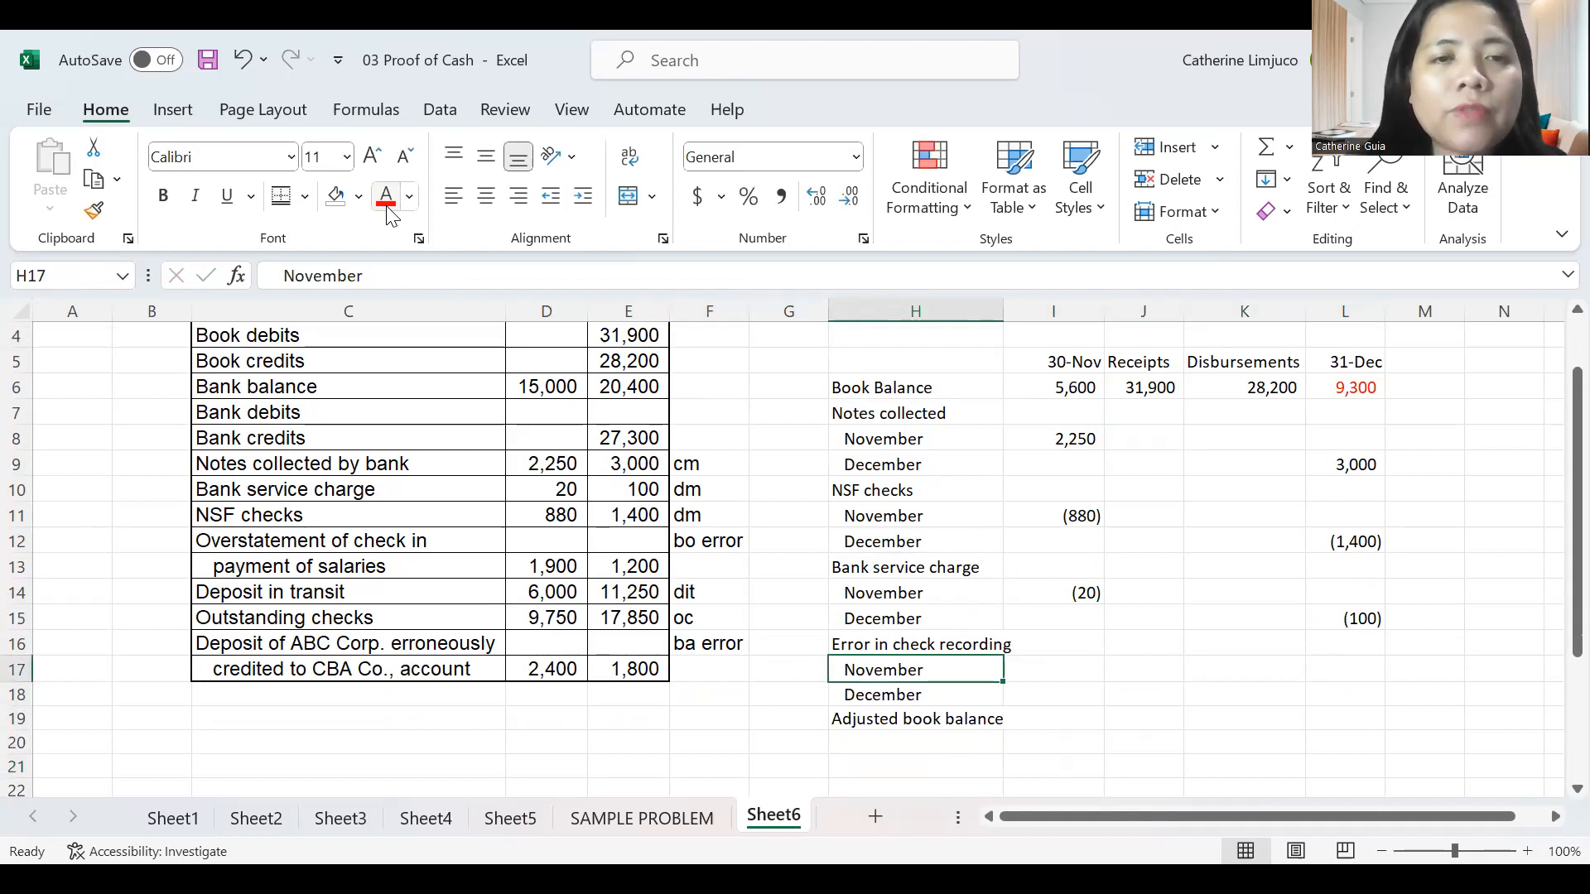
key("Right")
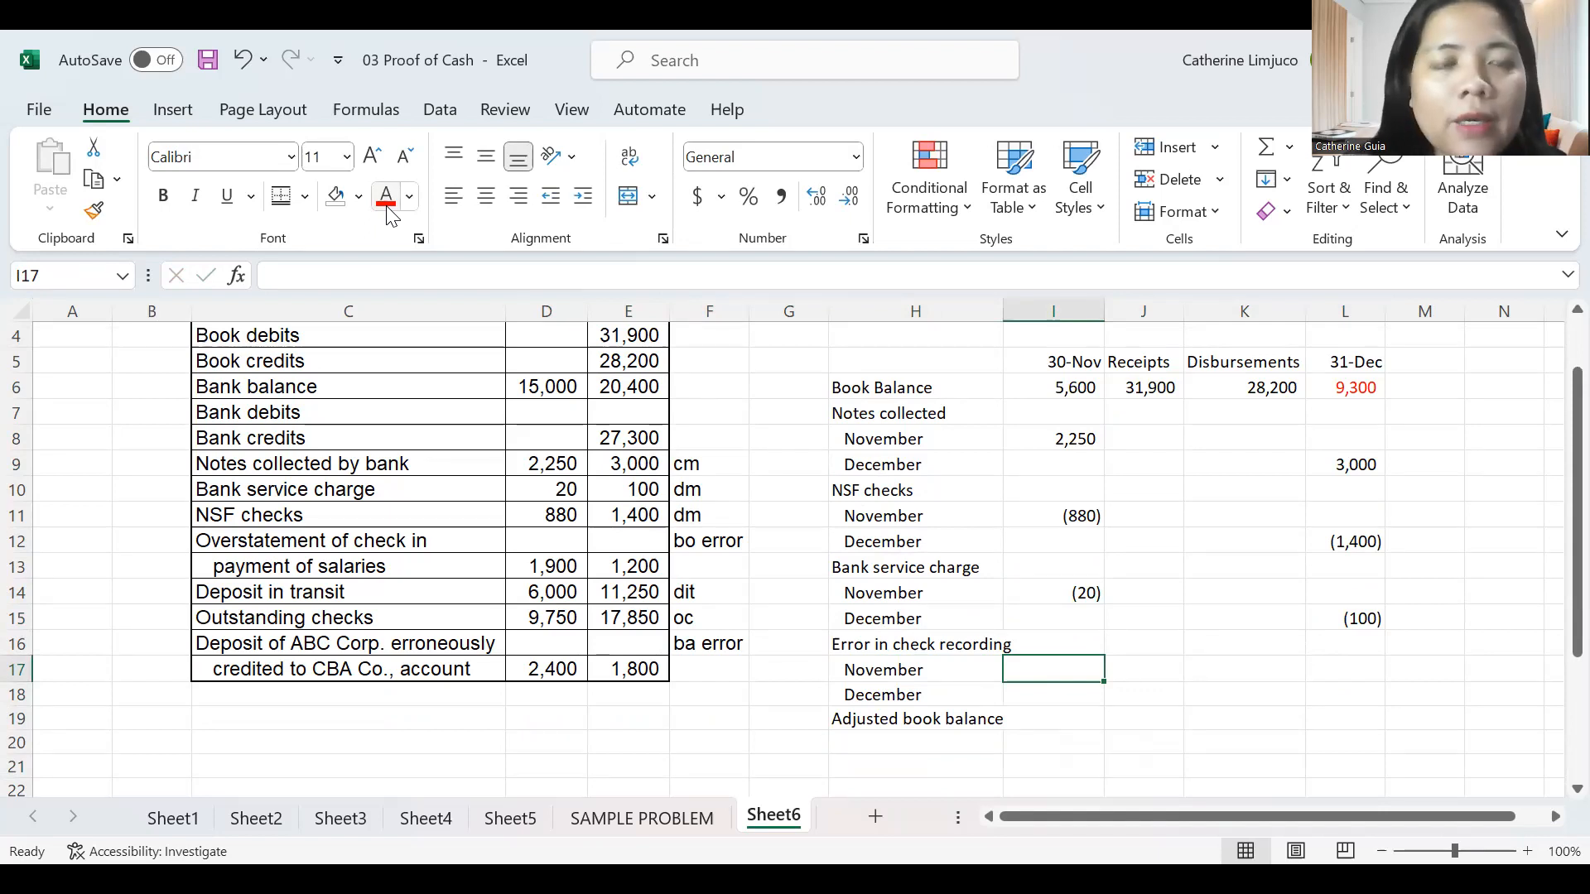
type("1900")
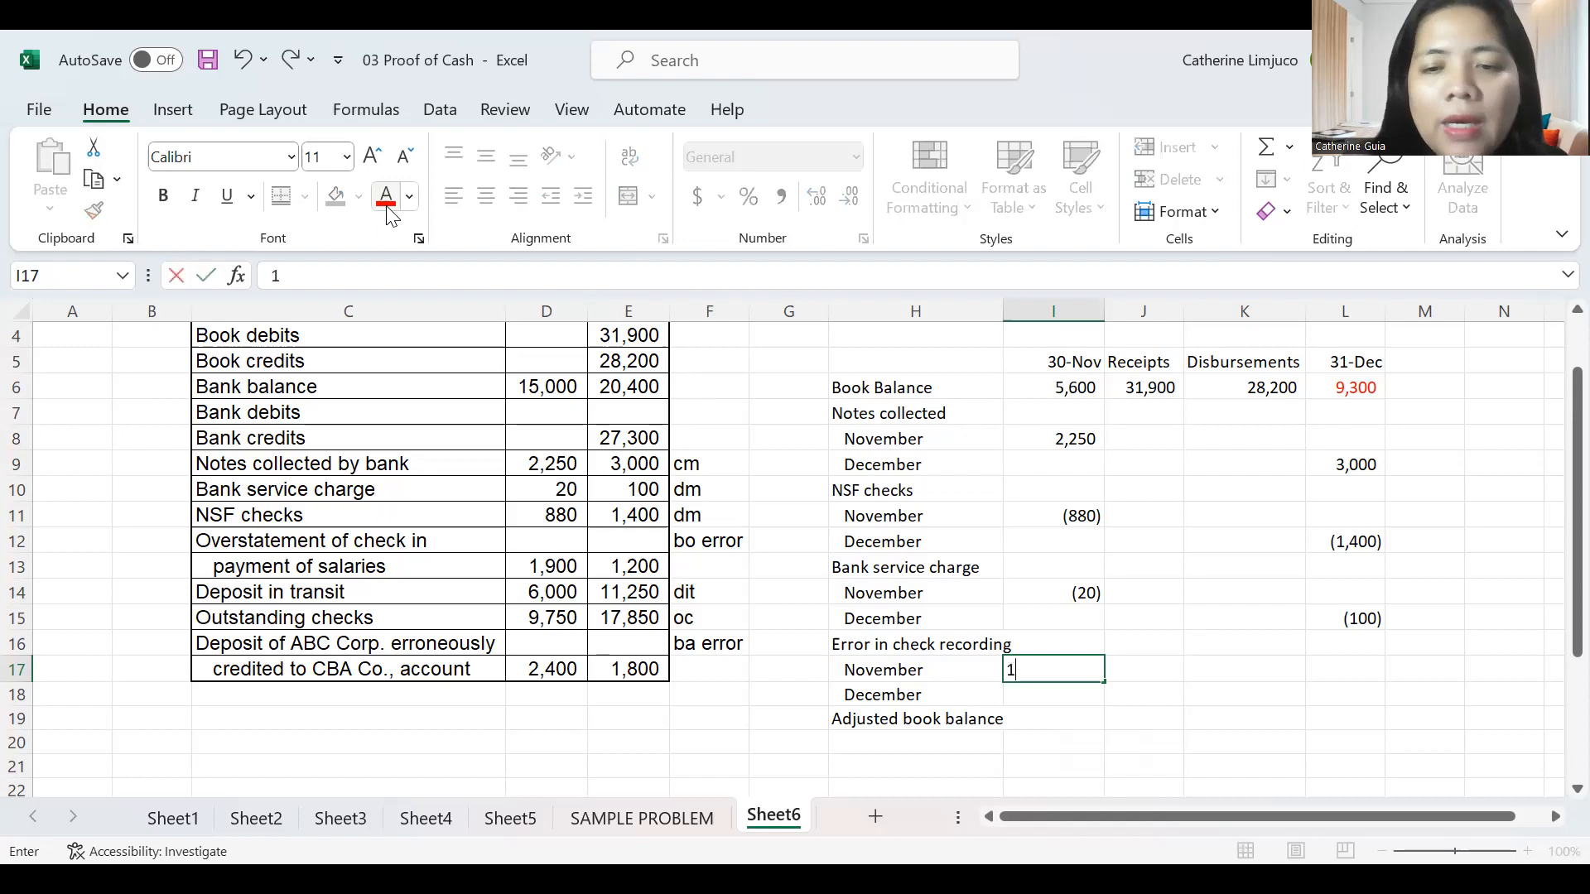
key("Return")
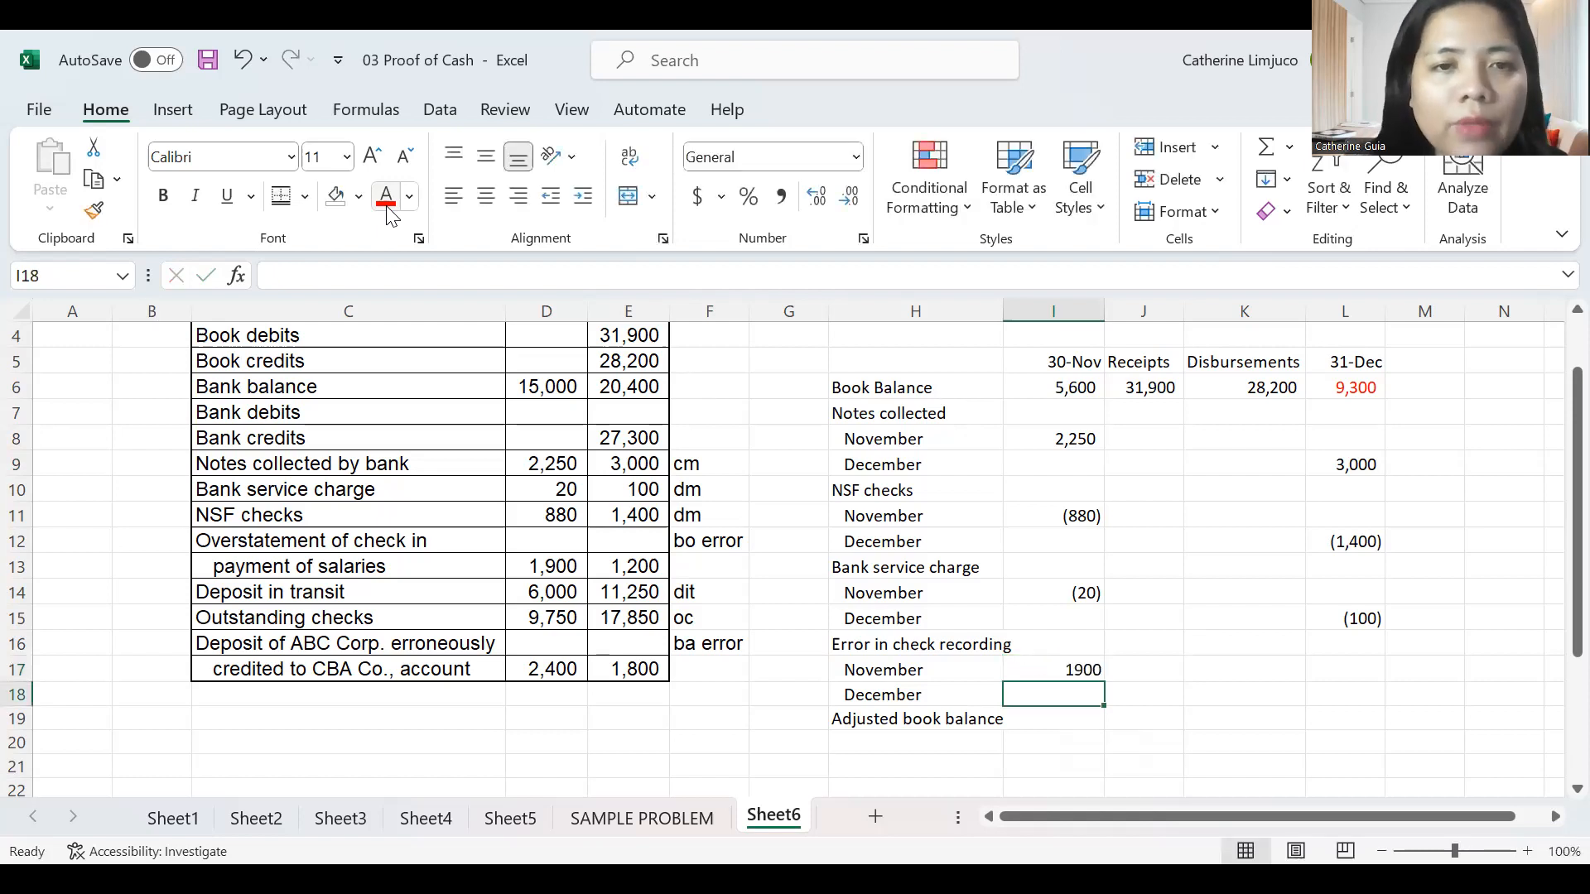
key("Left")
key("Up")
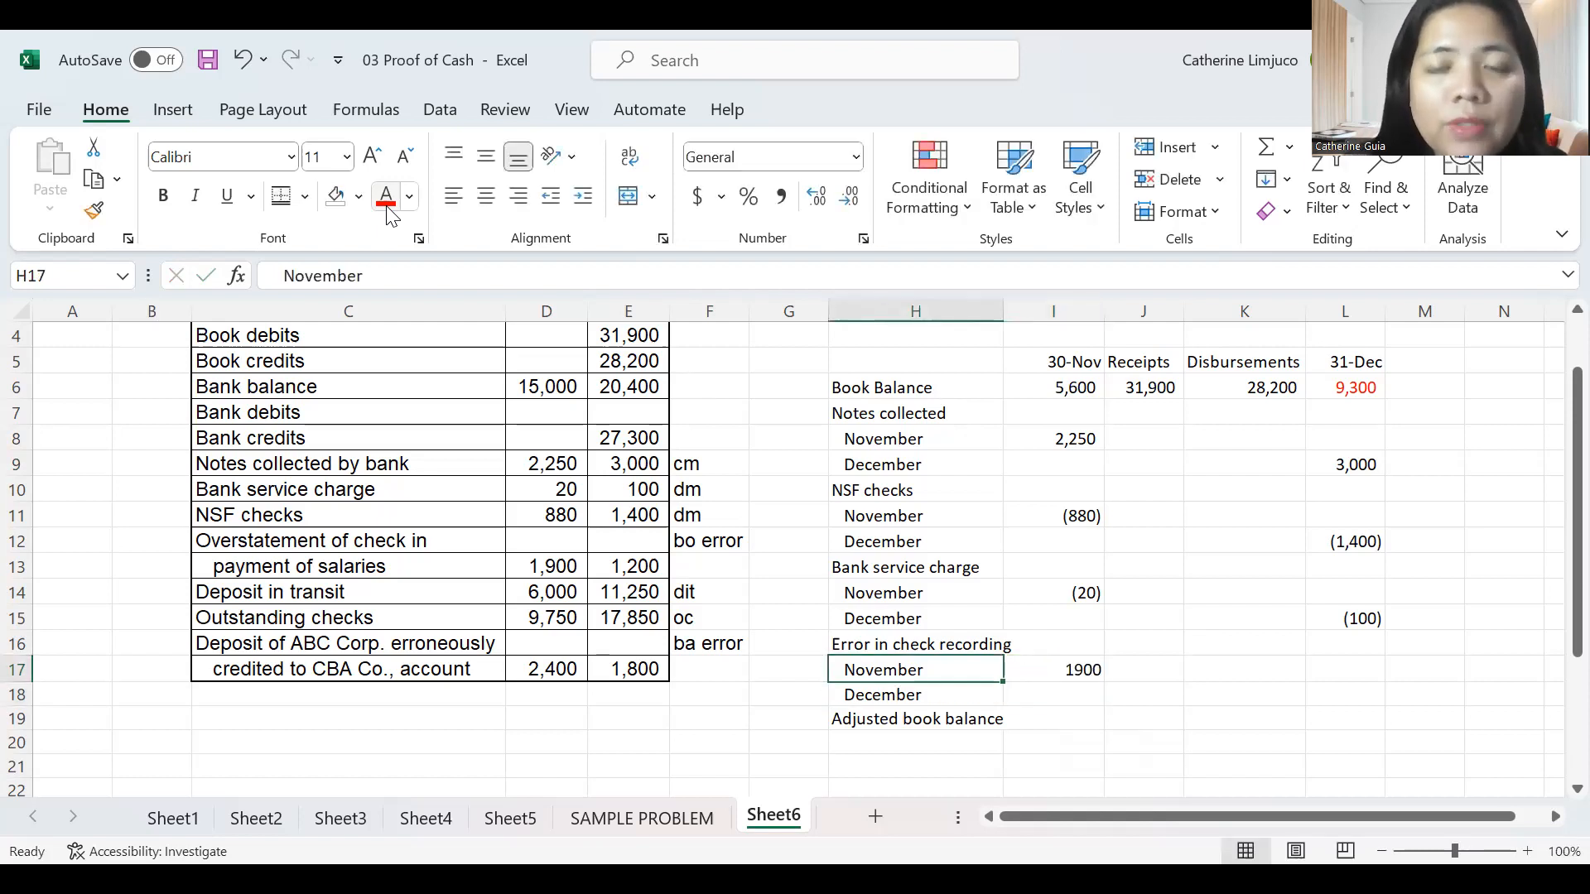
Enter 1200 in L18 for the December error in check recording under the 31-Dec column.
key("Down")
key("Right")
key("Right")
key("Right")
key("Right")
type("1200")
key("Return")
Apply a single top and double bottom border to I19:L19 on the adjusted book balance row.
key("Left")
key("Left")
key("Left")
key("shift+Right")
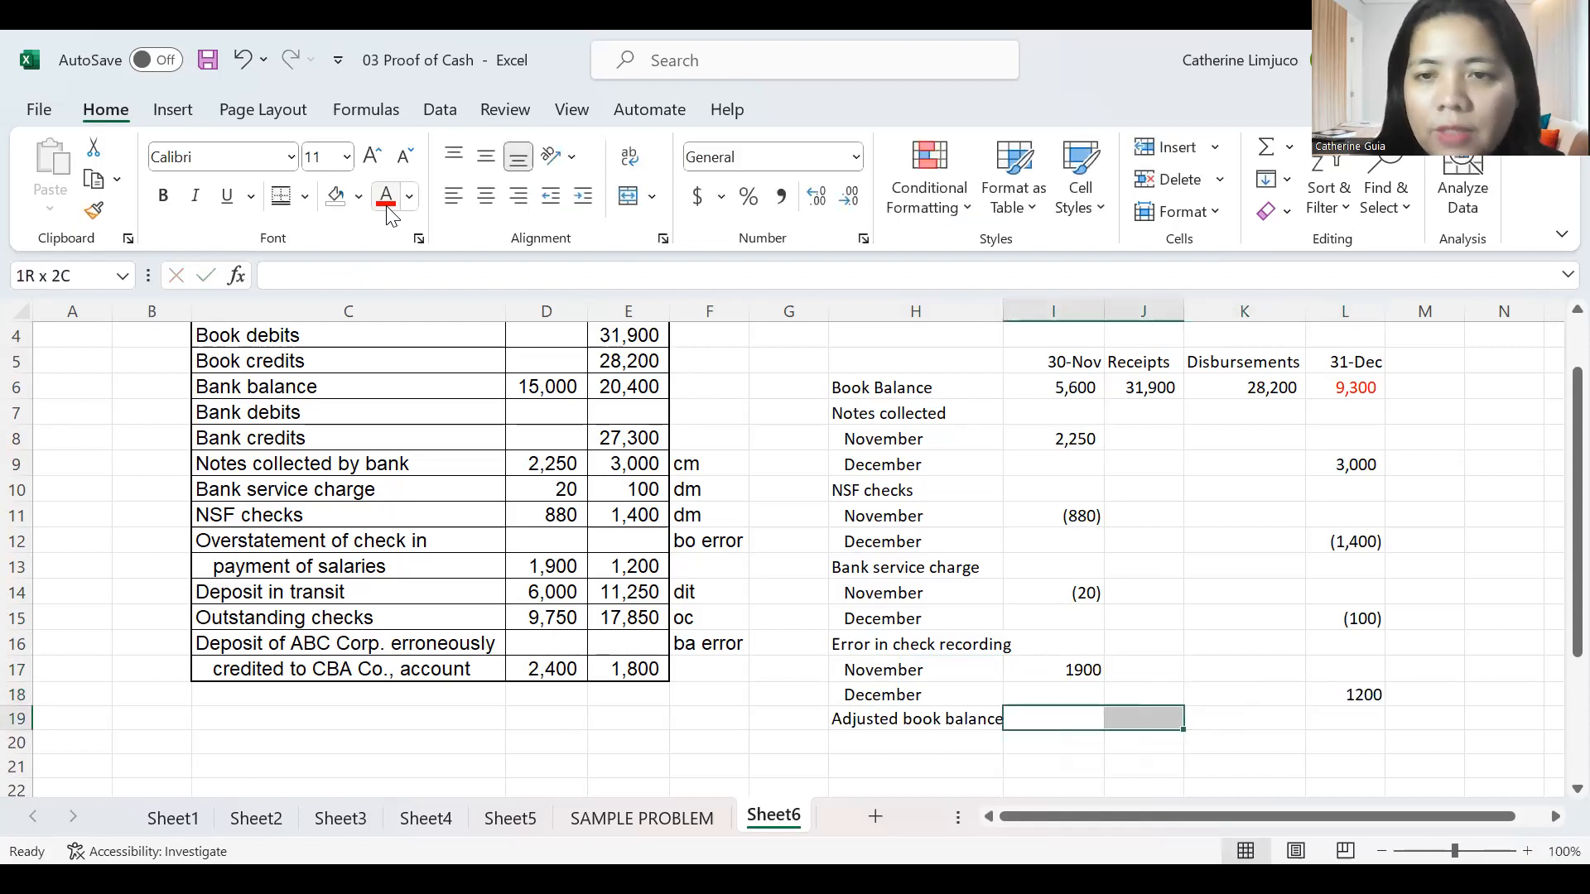
key("shift+Right")
key("shift+Right")
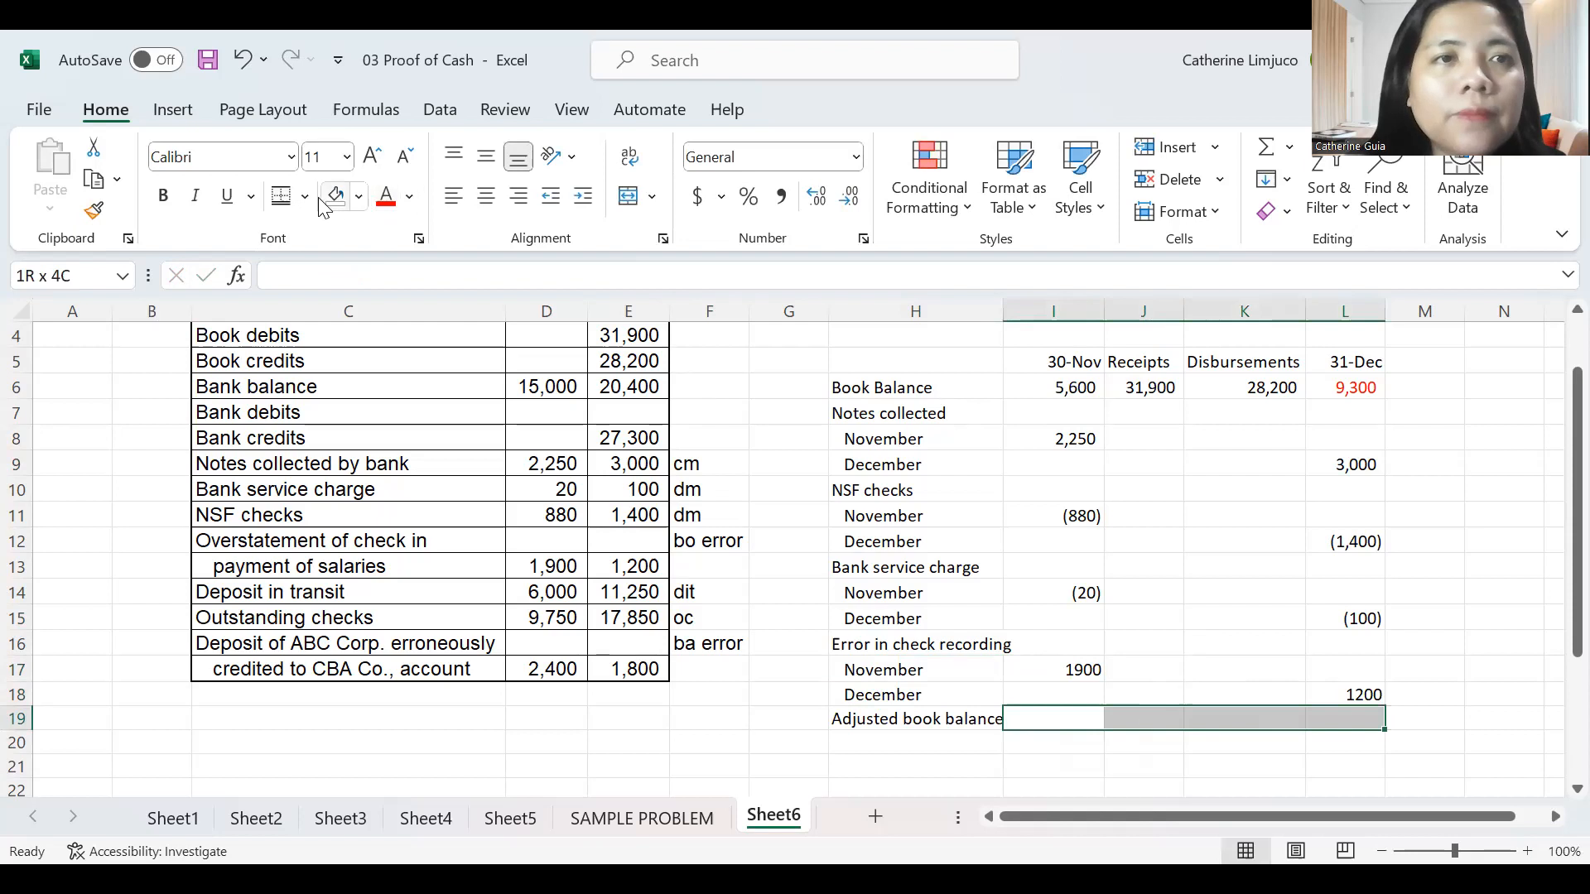
left_click(286, 198)
key("Left")
key("Right")
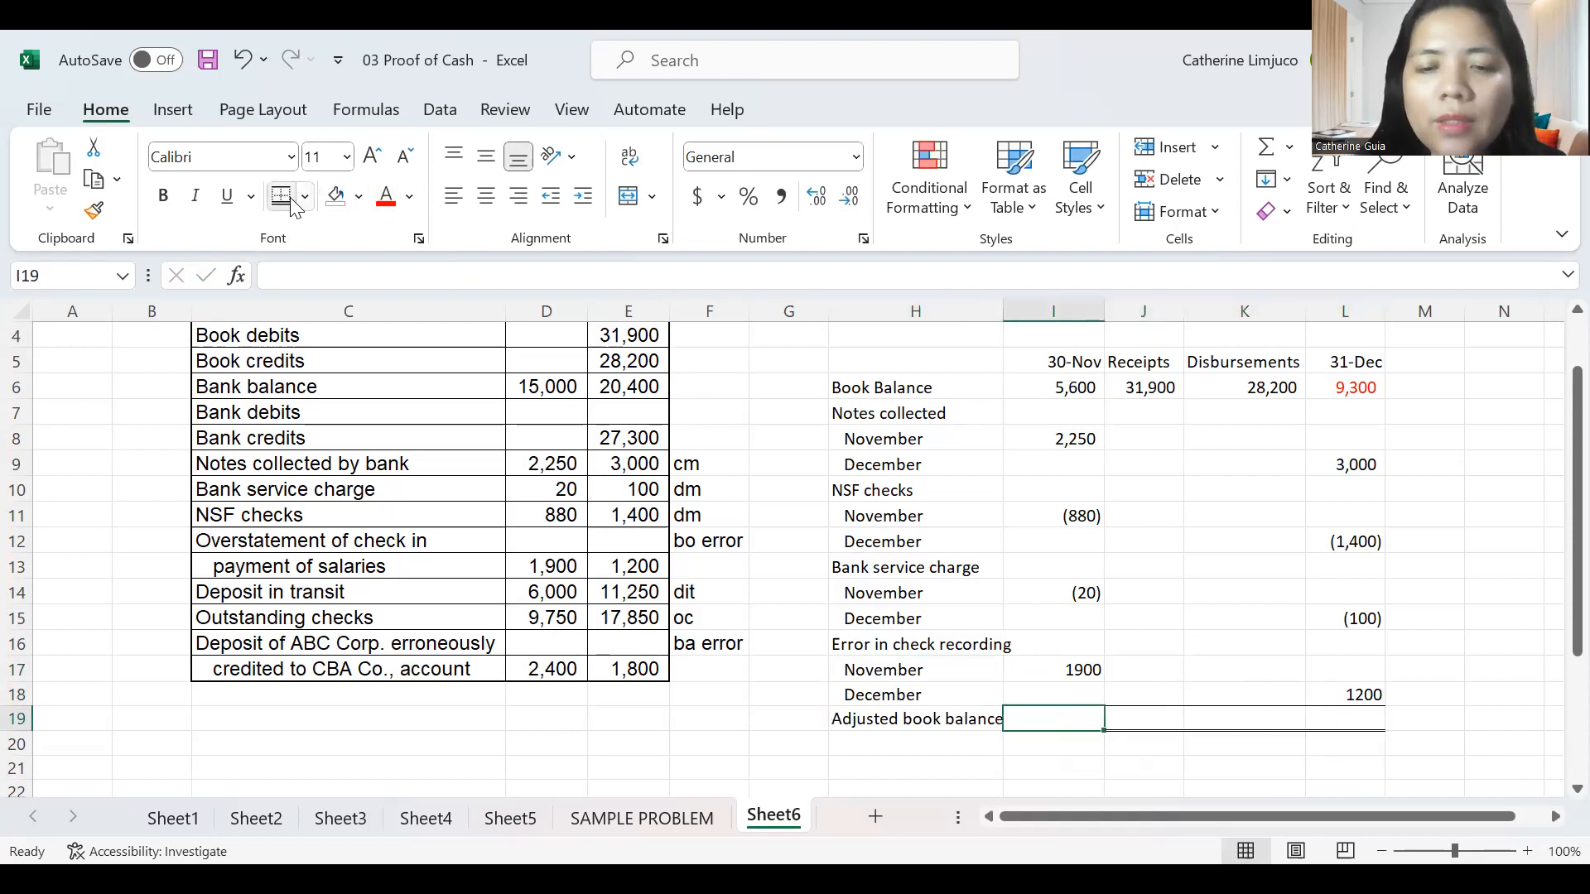
Total the 30-Nov column in I19 with the formula =SUM(I6:I18).
type("=sum(")
key("Up")
key("Up")
key("shift+Down")
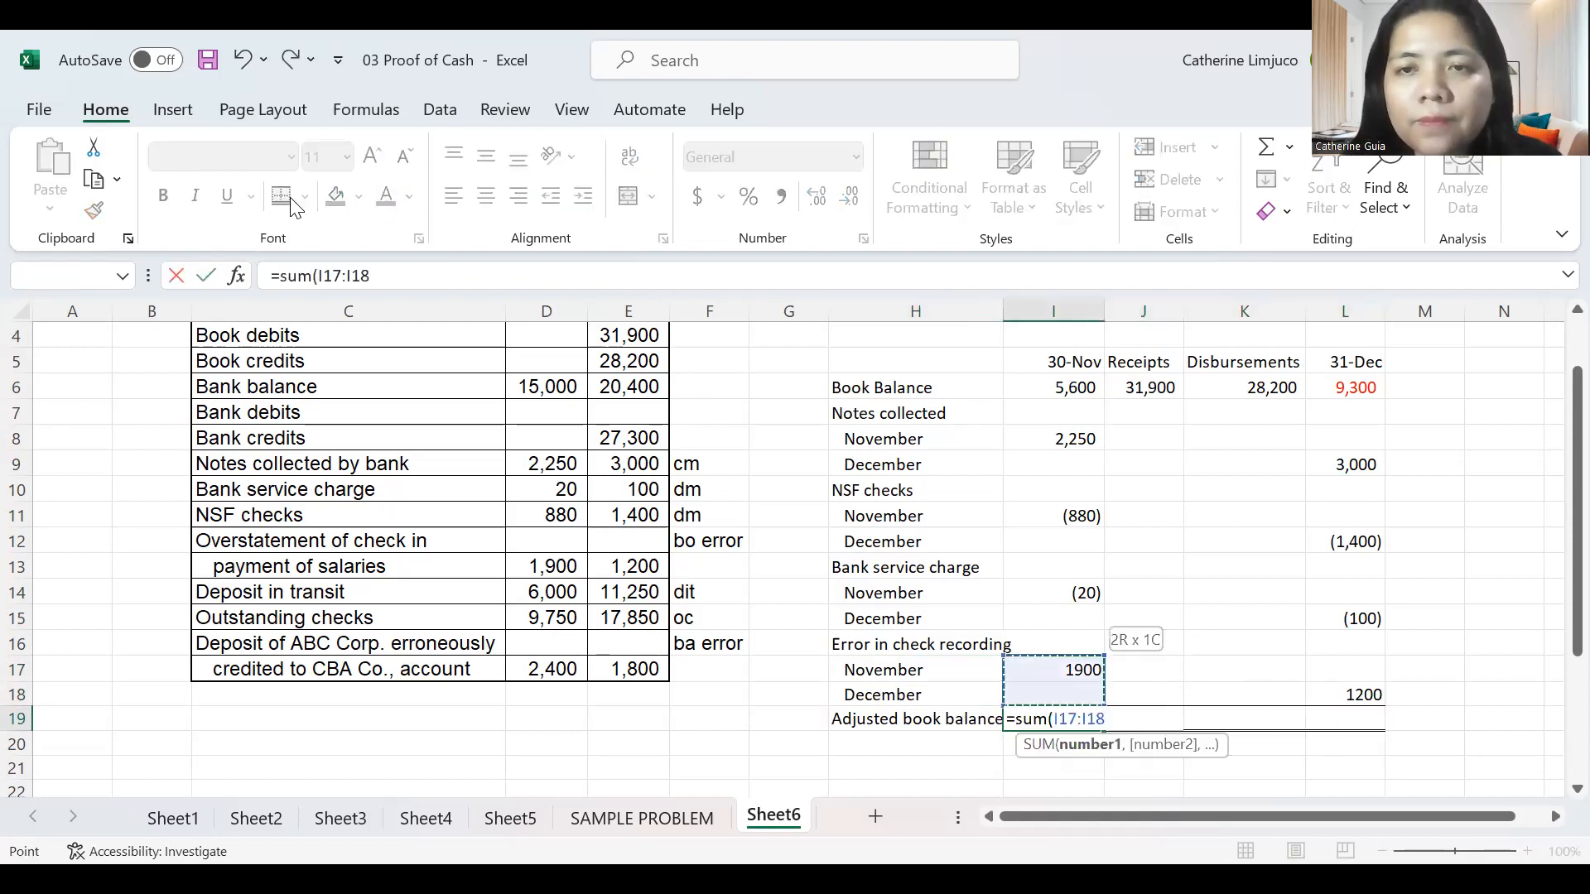
key("shift+Up")
key("shift+Up")
key("shift+Up")
key("shift+Up")
key("shift+Up")
key("shift+Up")
key("shift+Up")
key("shift+Up")
key("shift+Up")
key("shift+Up")
key("shift+Up")
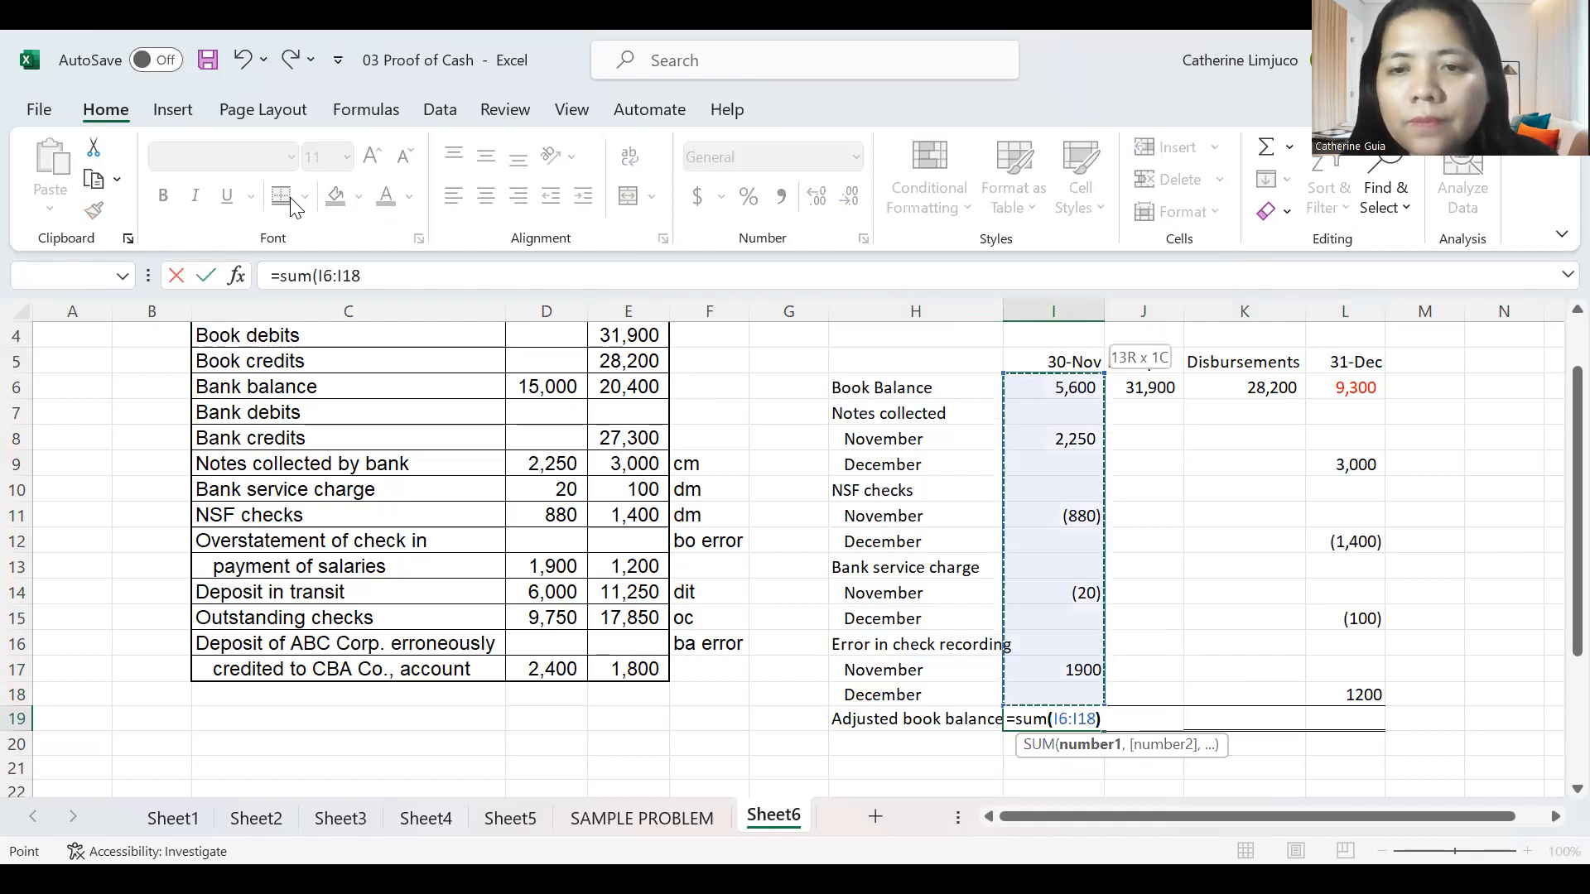
key("Return")
Copy the total formula from I19 across to J19:L19 on the adjusted book balance row.
key("Up")
key("ctrl+c")
key("Right")
key("shift+Right")
key("shift+Right")
key("Return")
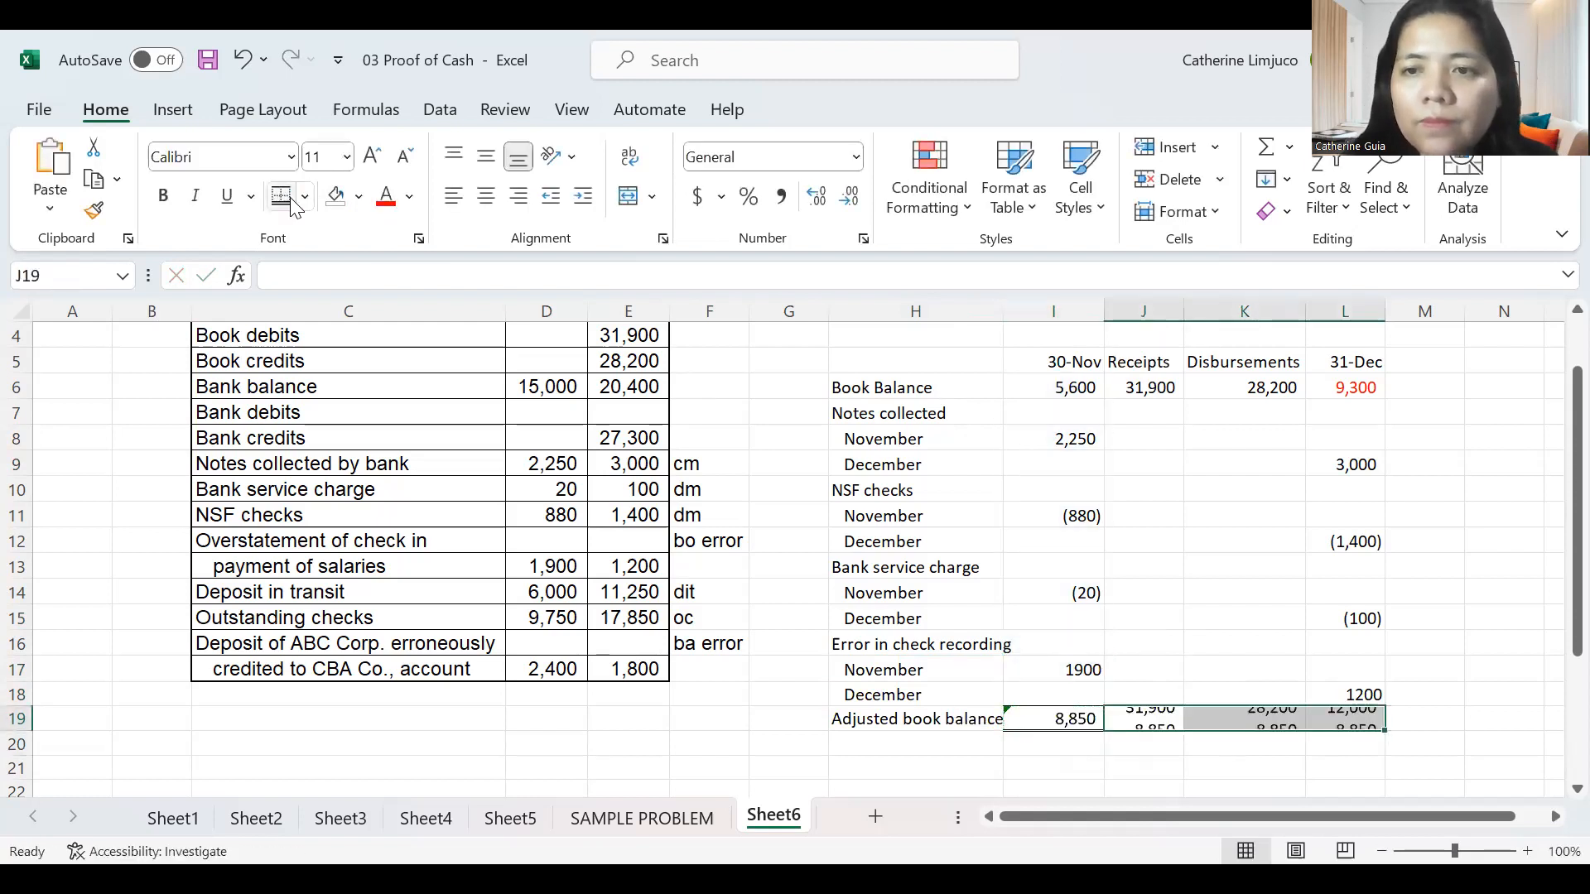
Make the 30-Nov and 31-Dec adjusted book balances in I19 and L19 bold.
key("Left")
key("Left")
key("Right")
key("ctrl+b")
key("Right")
key("Right")
key("Right")
key("Right")
key("Left")
key("ctrl+b")
Enter the label "Bank Balance" in H22, below the adjusted book balance section.
key("Left")
key("Left")
key("Left")
key("Left")
key("Left")
key("Down")
key("Down")
key("Down")
key("Down")
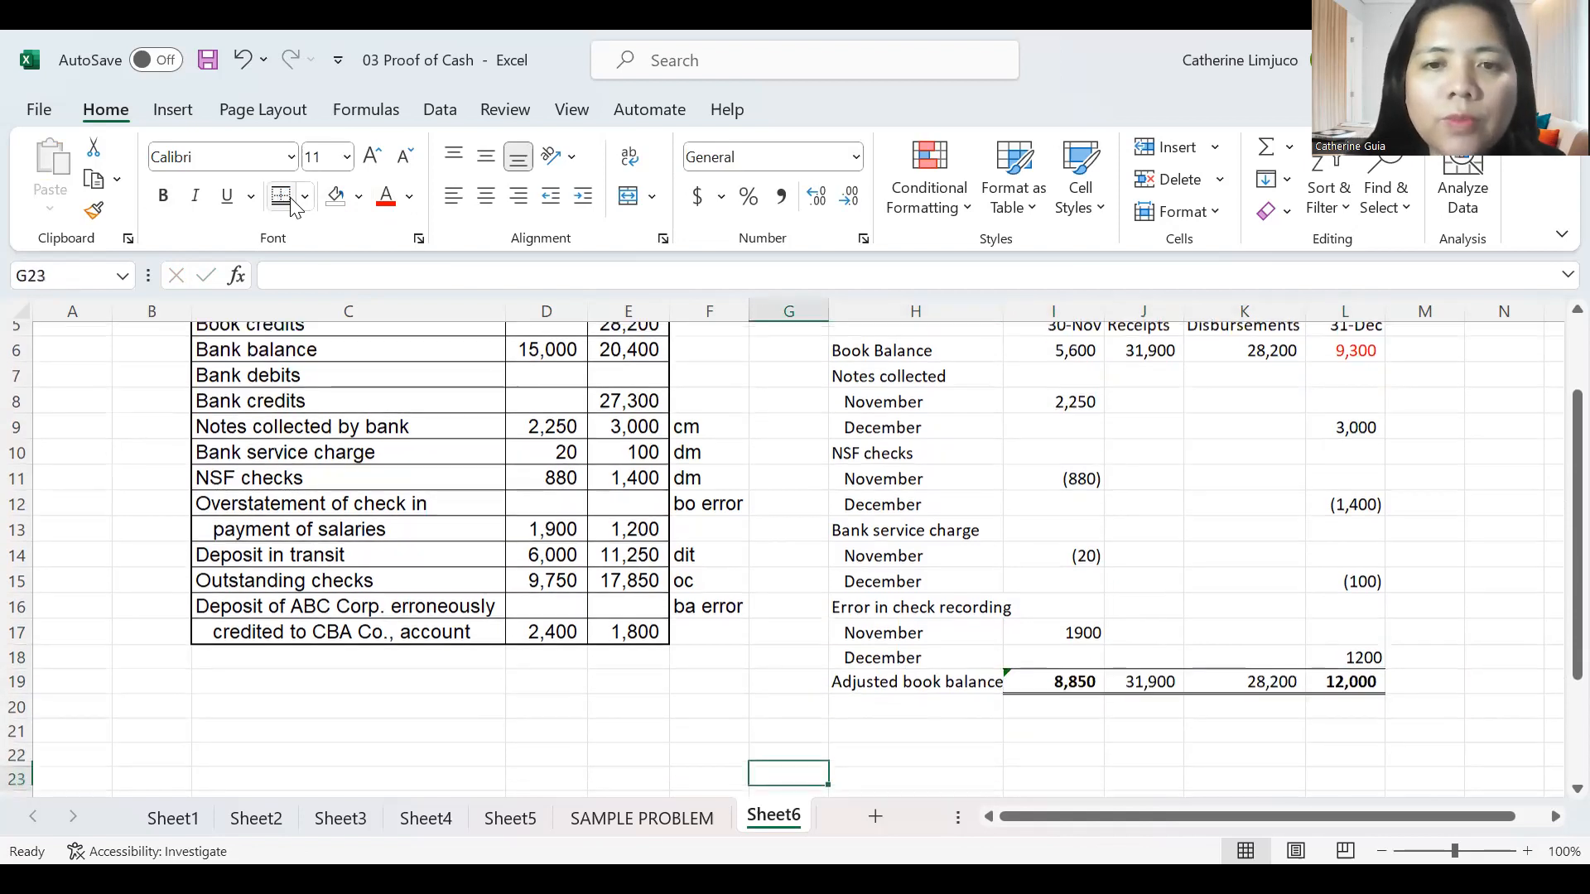
key("Up")
key("Right")
key("BackSpace")
key("BackSpace")
key("BackSpace")
type("Bank balan")
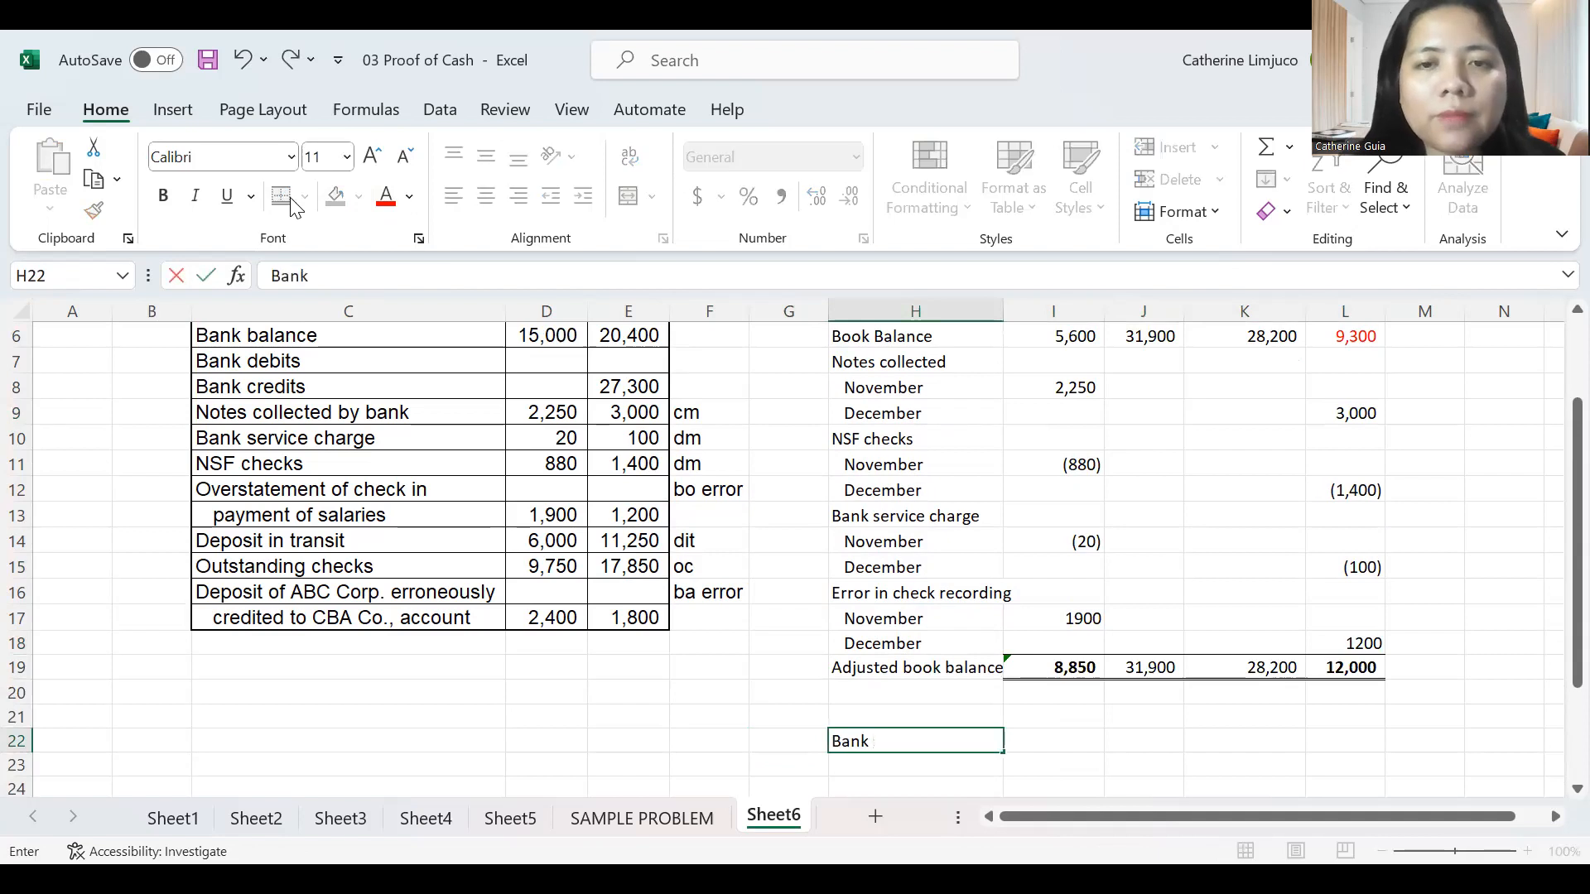
key("BackSpace")
key("BackSpace")
key("BackSpace")
key("BackSpace")
key("BackSpace")
type("Balance")
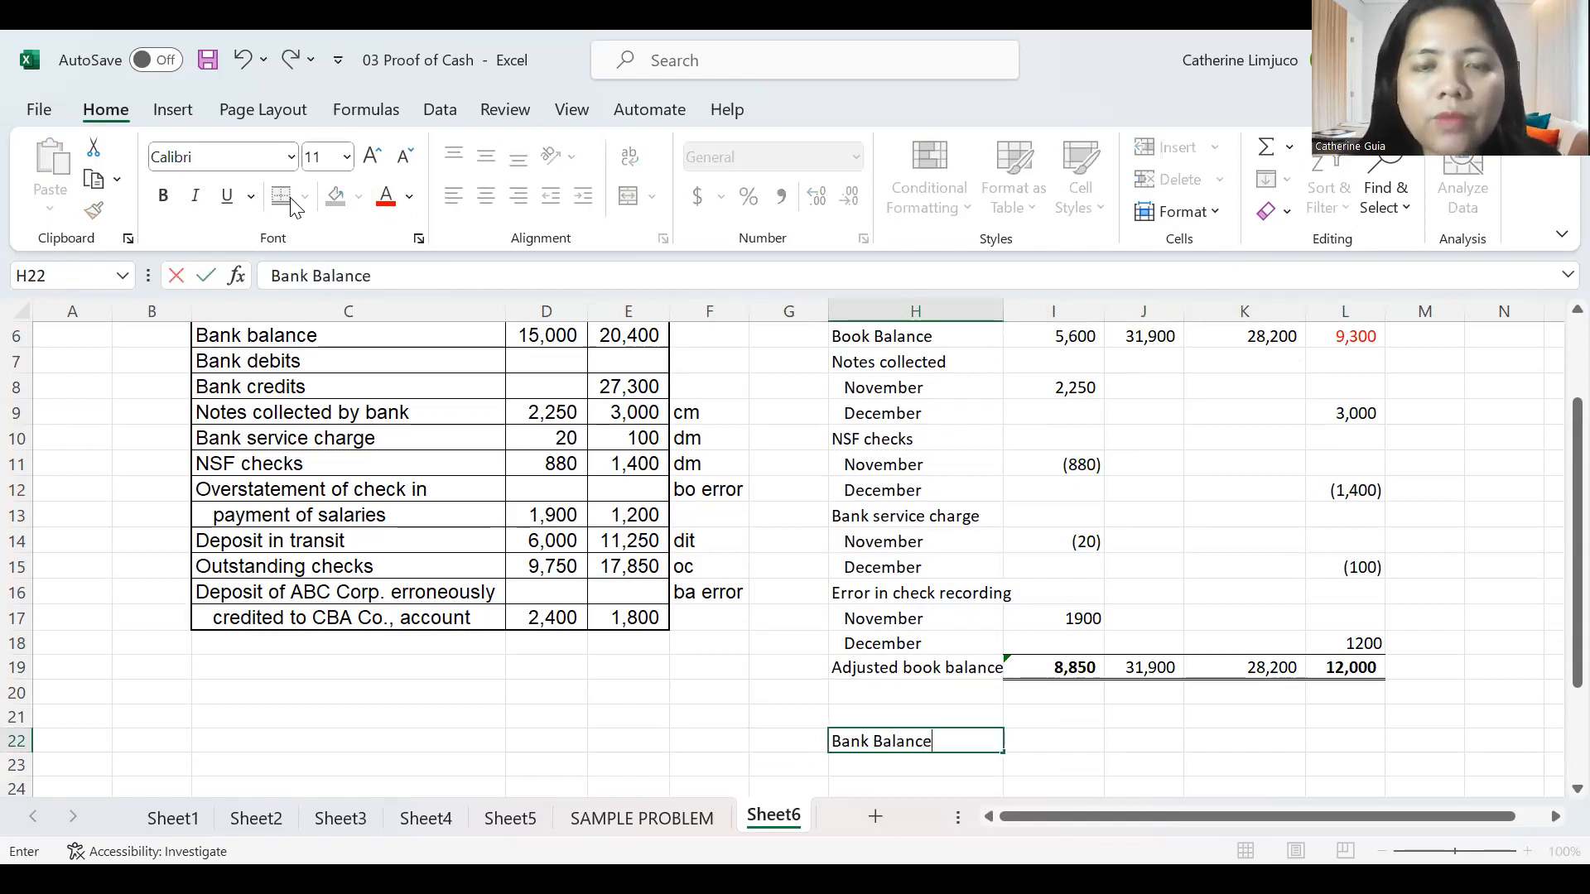
key("Return")
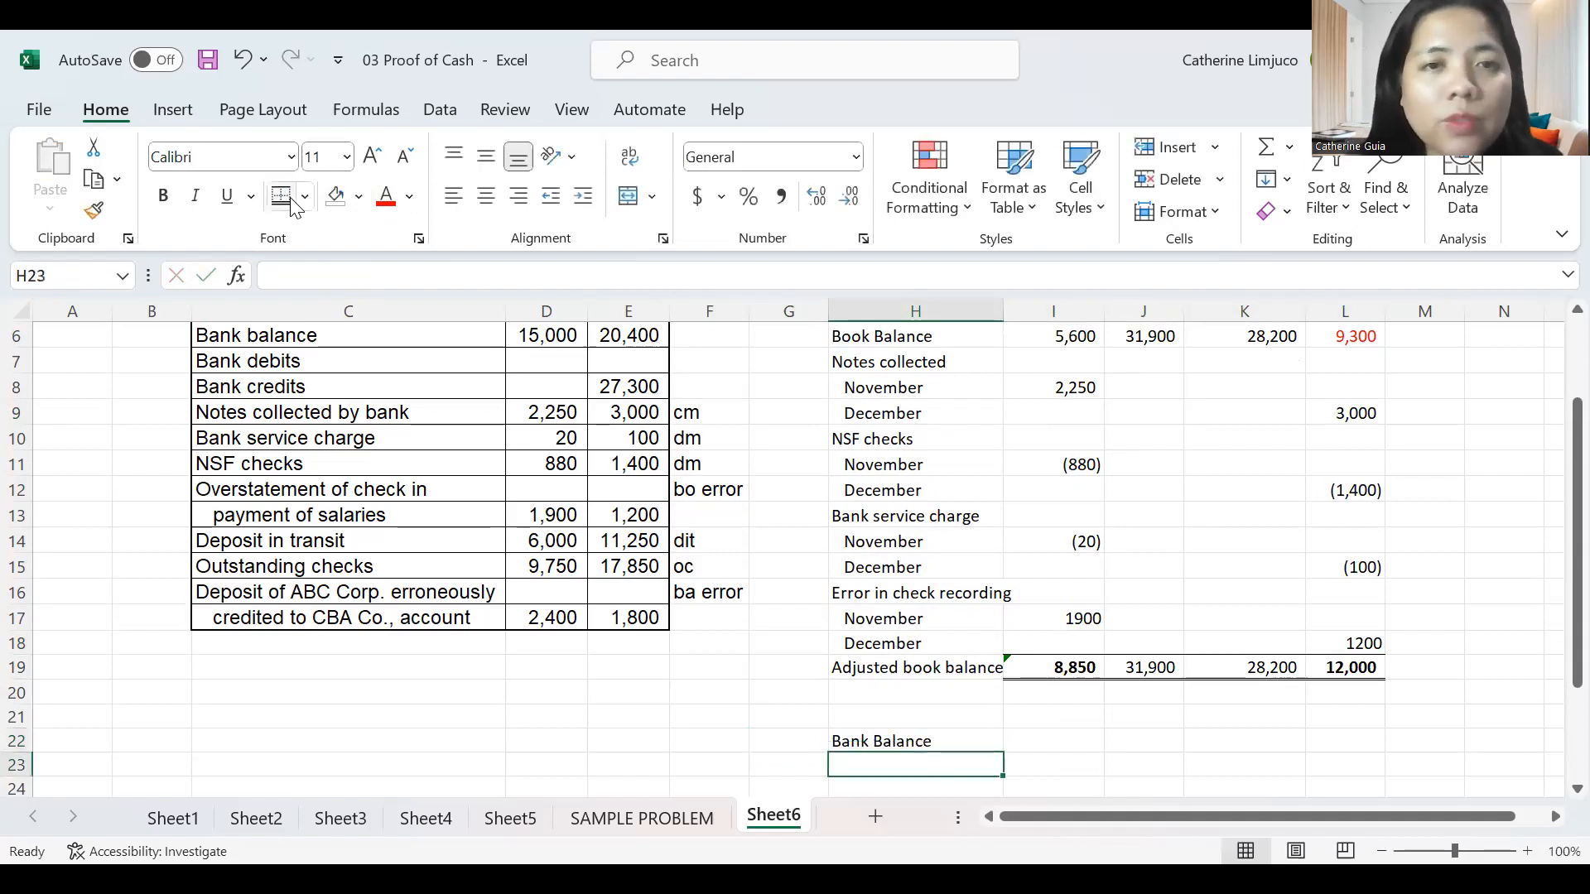
Enter the label "Deposit in transit" in H23 under Bank Balance.
type("Deposit in tranist")
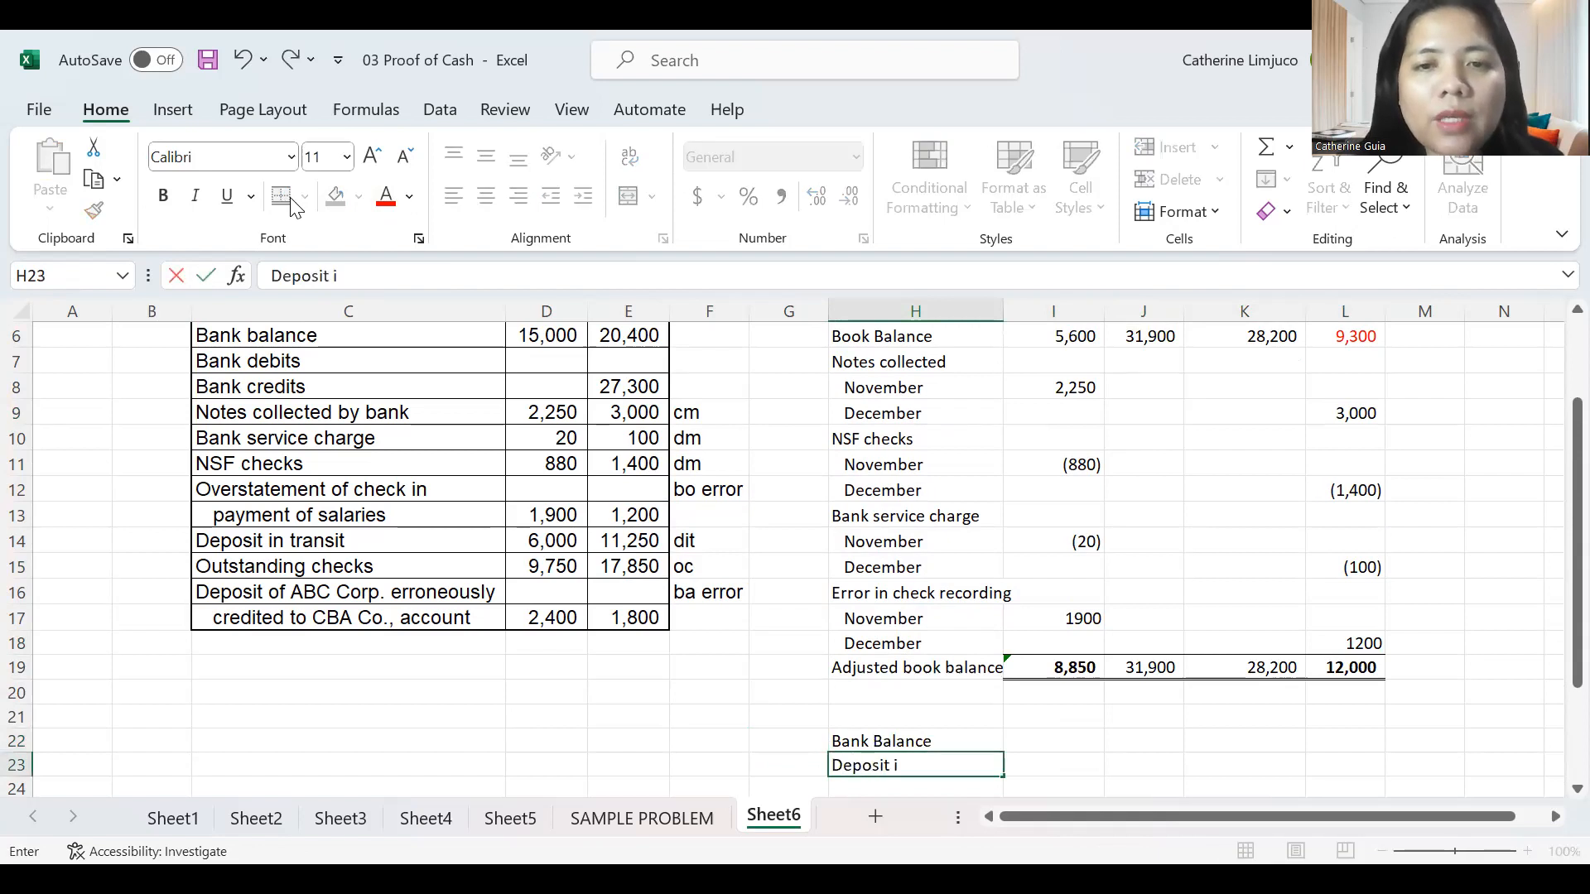
key("Return")
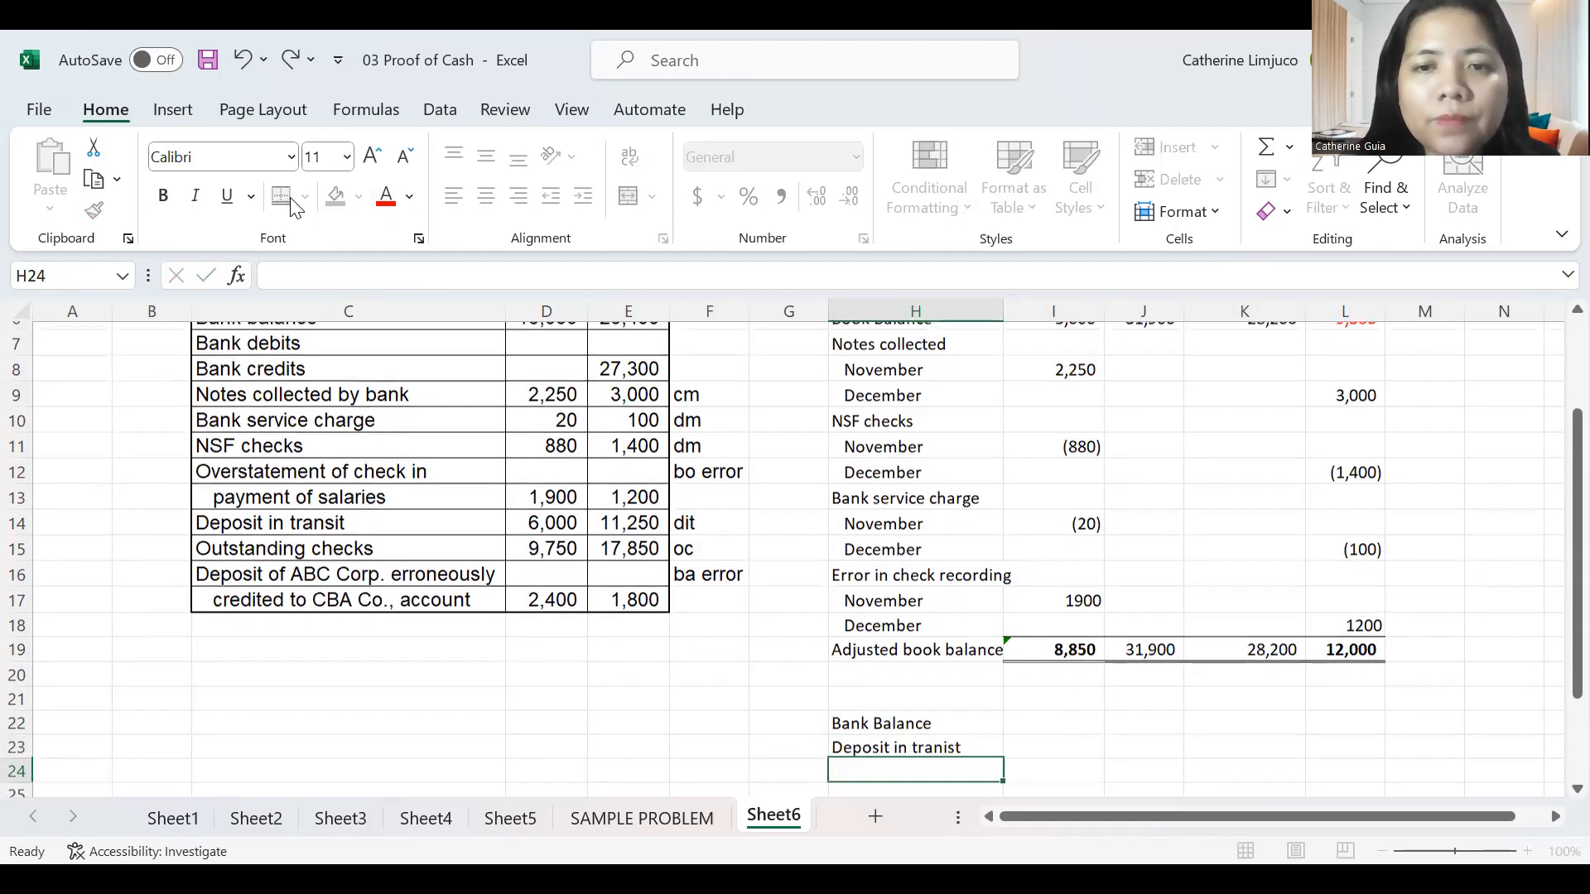
key("Up")
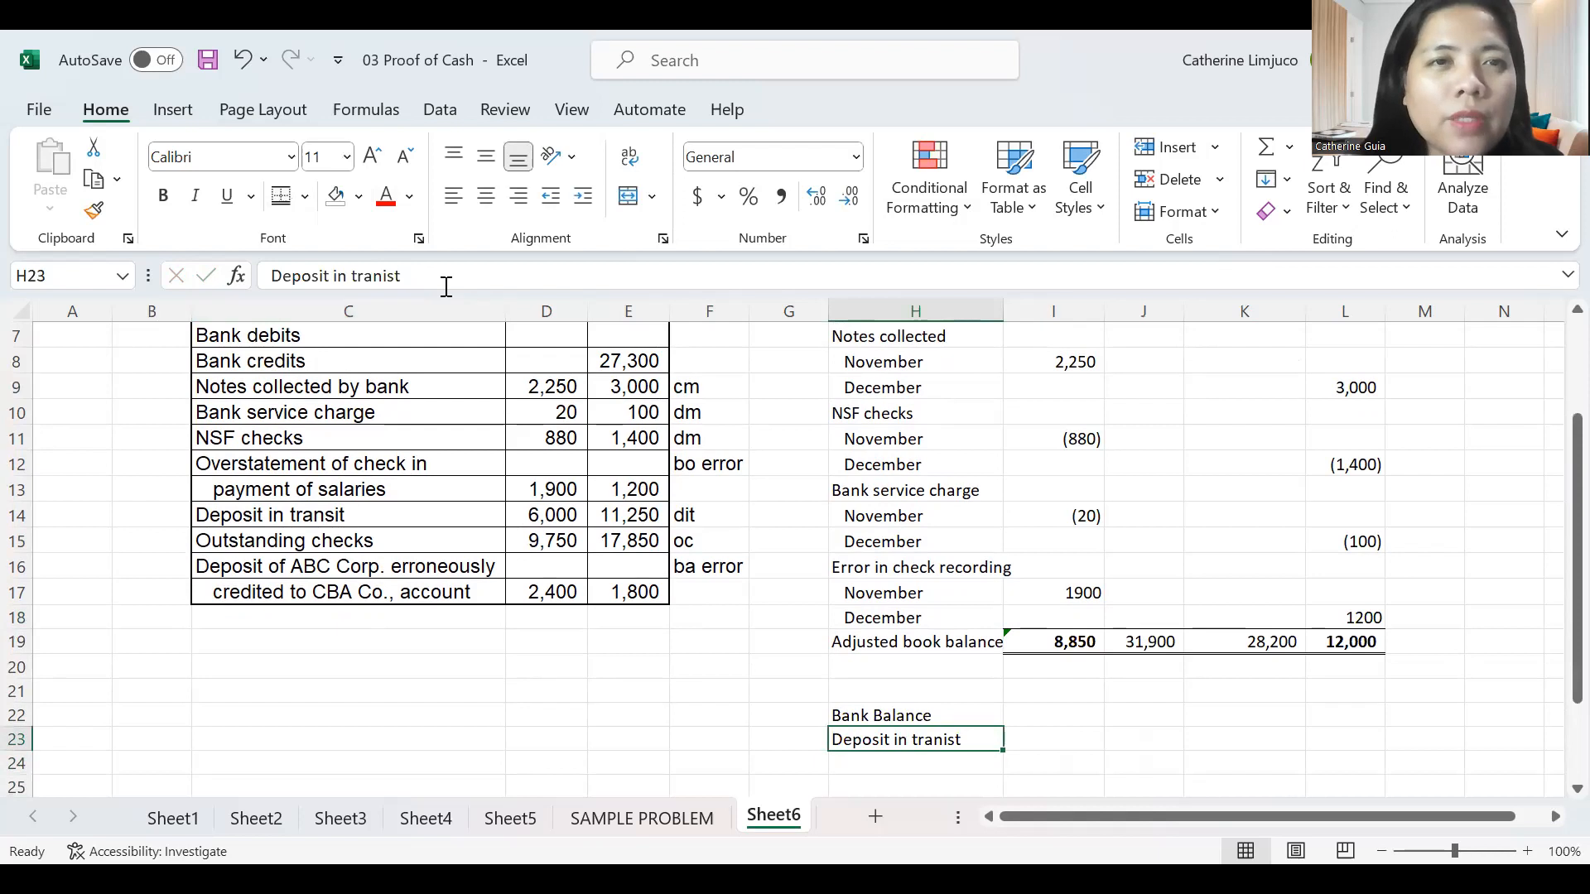
left_click(400, 277)
key("BackSpace")
key("BackSpace")
key("BackSpace")
type("sit")
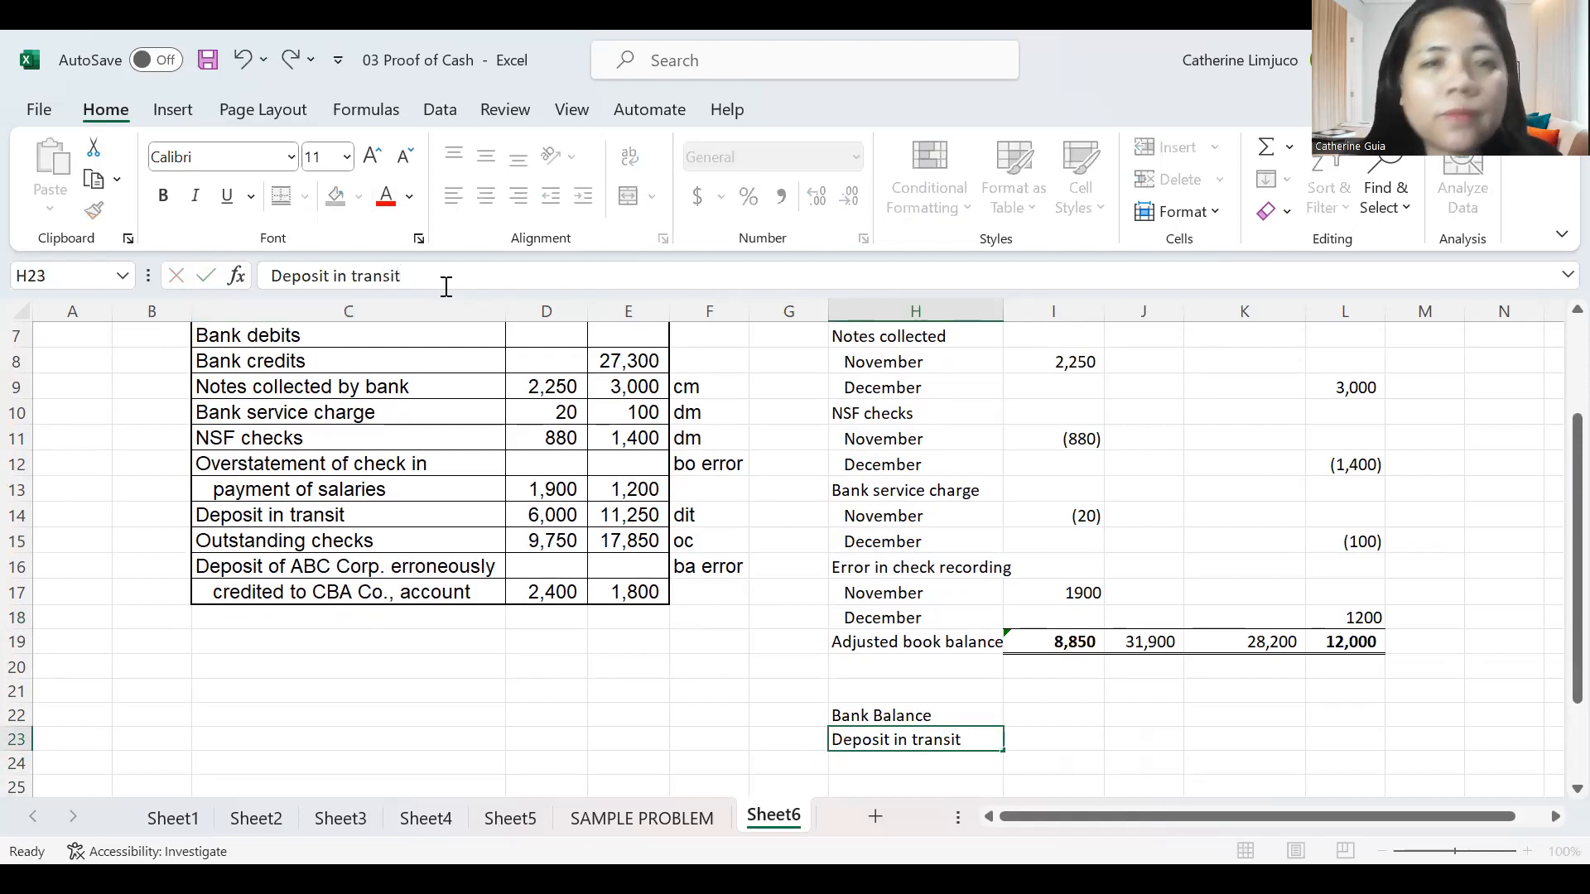
key("Return")
Copy the November and December labels from H17:H18 to H24:H25 under Deposit in transit.
key("Up")
key("Up")
key("Up")
key("Up")
key("Up")
key("Up")
key("Up")
key("shift+Down")
key("ctrl+c")
key("Down")
key("Down")
key("Down")
key("Down")
key("Down")
key("Down")
key("Down")
key("Return")
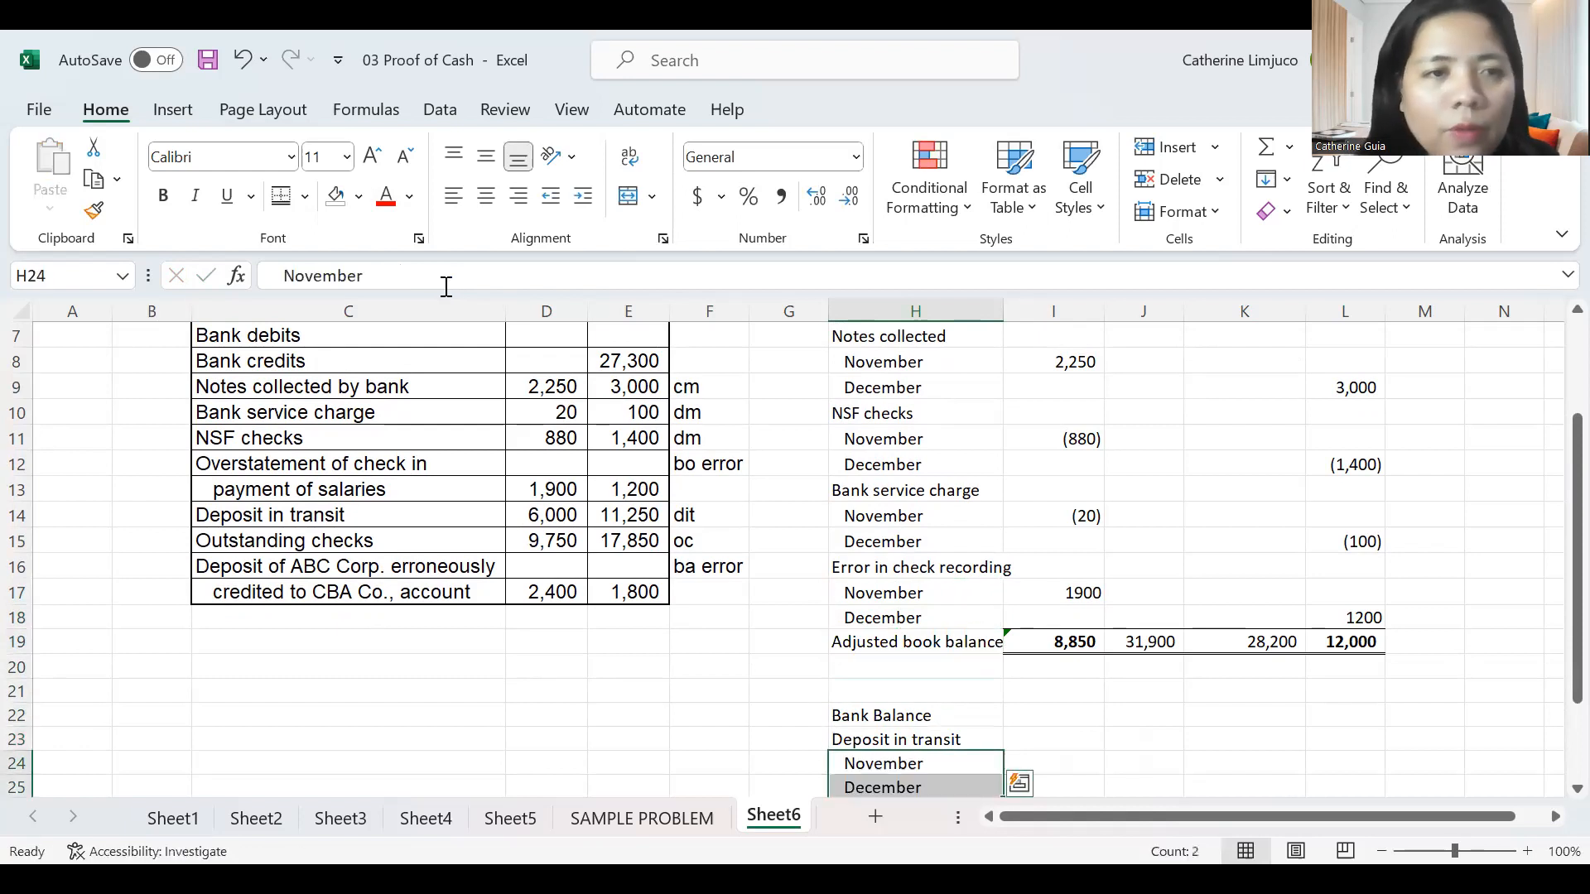
Enter the label "Outstanding checks" in H26.
key("Down")
key("Down")
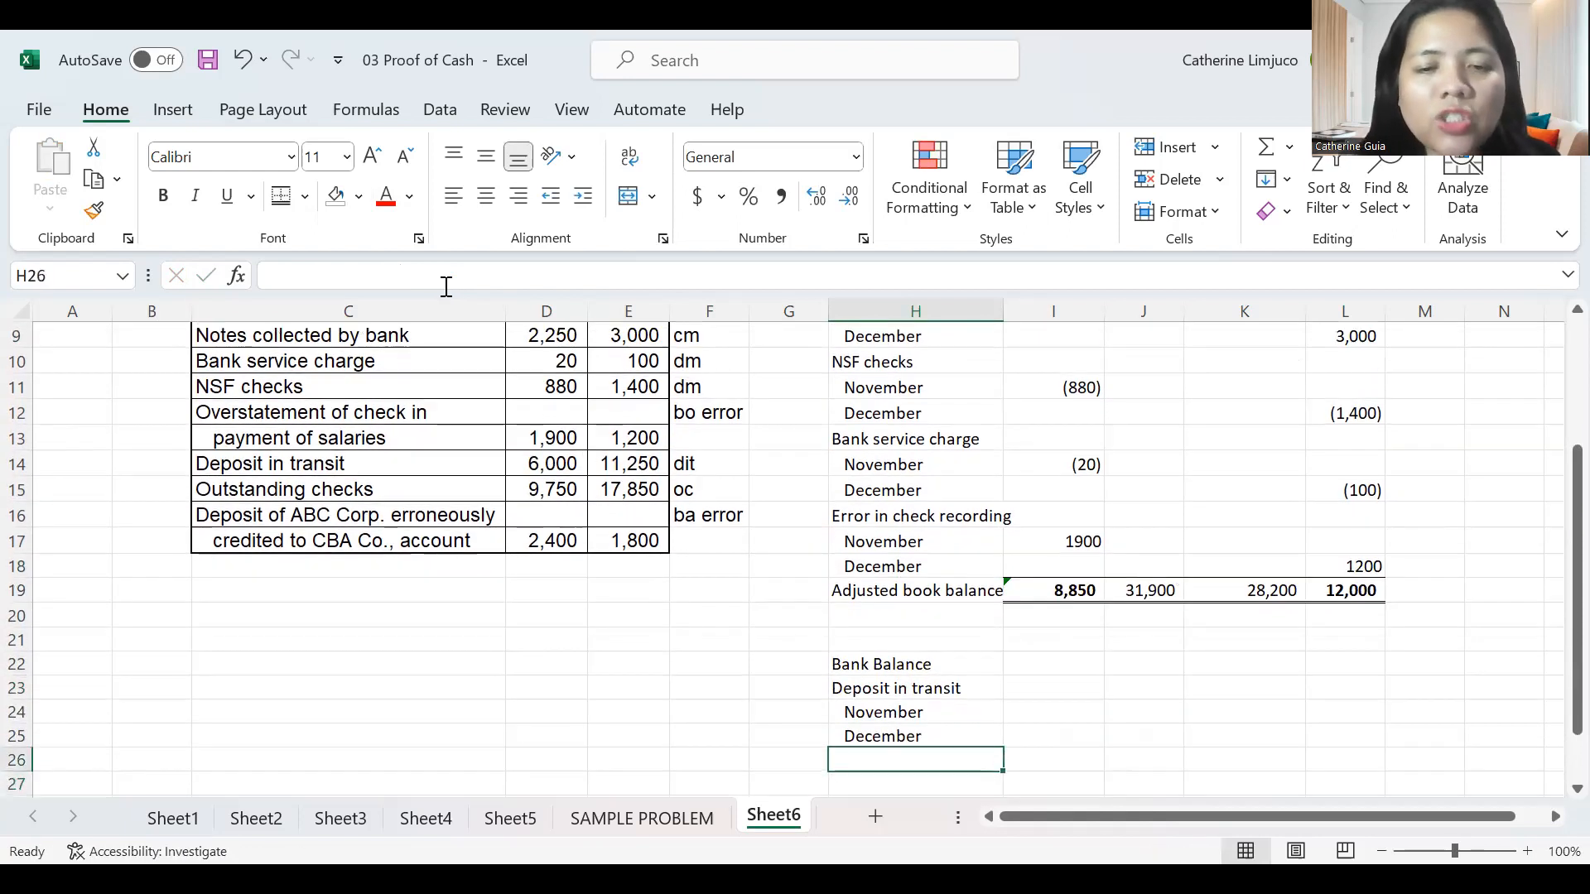
type("PO")
key("BackSpace")
key("BackSpace")
type("Outstanding check")
key("BackSpace")
type("cks")
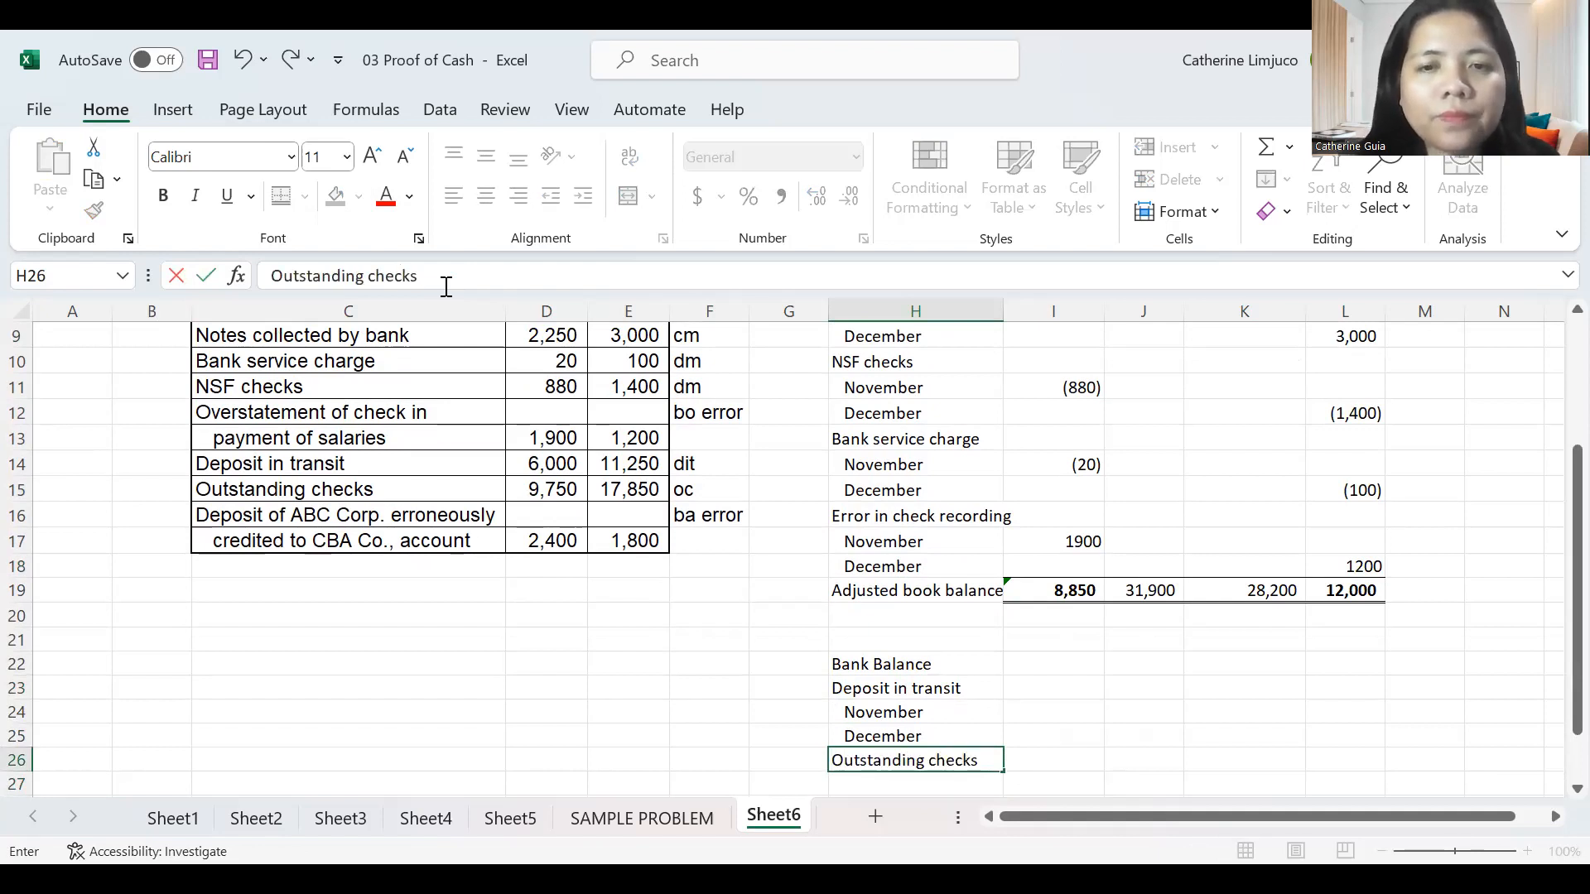
key("Return")
Copy the November and December labels from H24:H25 to H27:H28 under Outstanding checks.
key("Up")
key("Up")
key("Up")
key("shift+Down")
key("ctrl+c")
key("Down")
key("Down")
key("Down")
key("Return")
Enter the label "Erroneous credit" in H29, below the Outstanding checks rows.
key("Down")
key("Down")
key("Down")
key("Down")
key("Up")
key("Up")
type("Wrren")
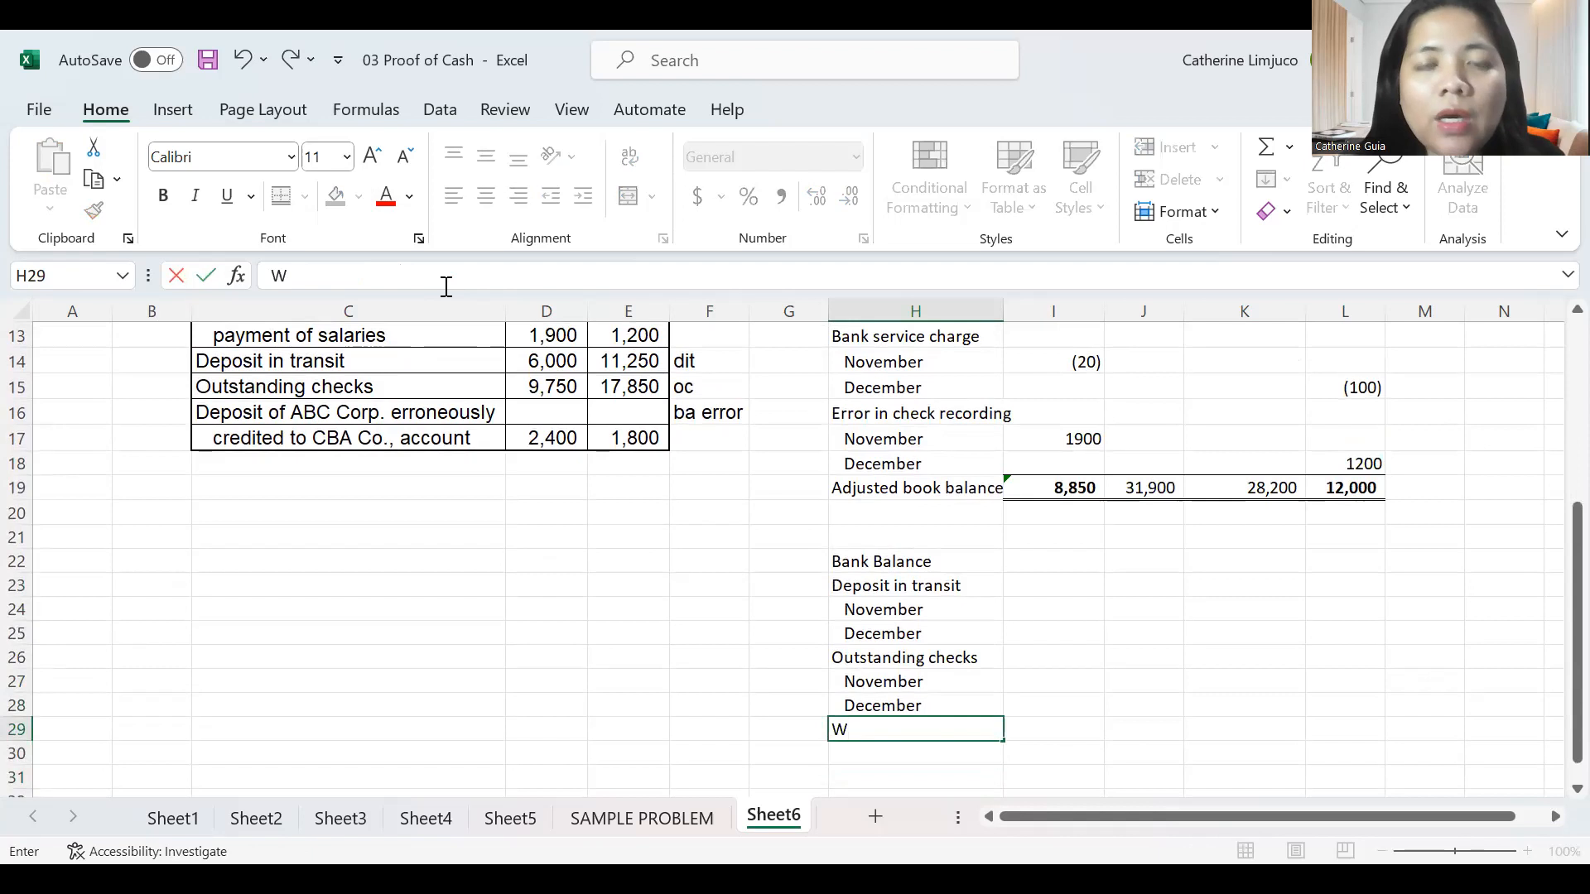
key("BackSpace")
key("BackSpace")
key("BackSpace")
key("BackSpace")
key("BackSpace")
type("Erronou")
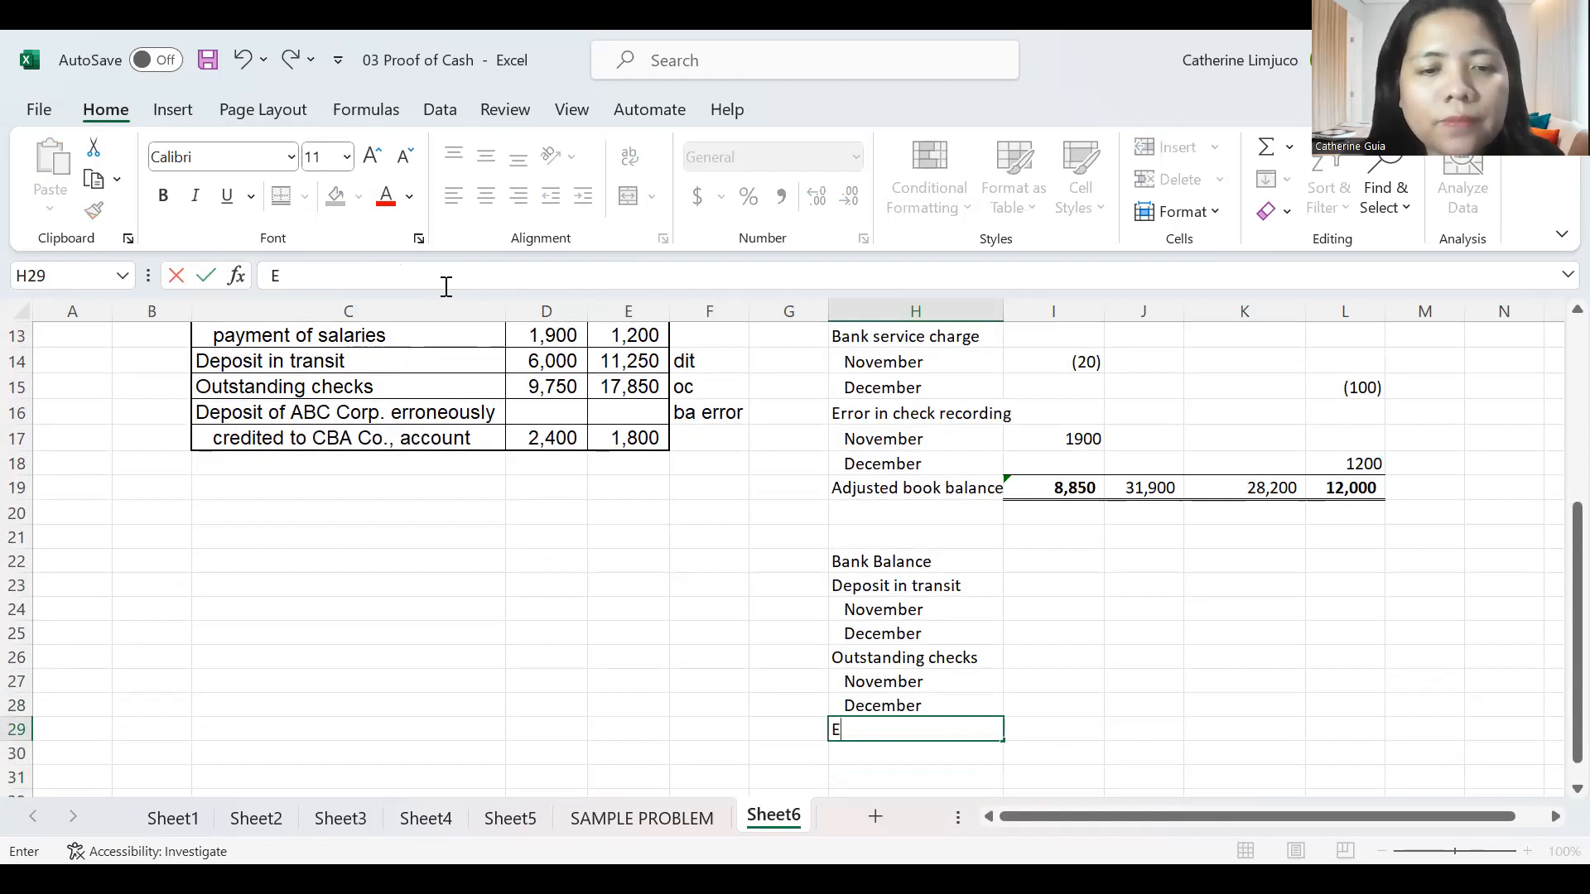
key("BackSpace")
key("BackSpace")
type("eous")
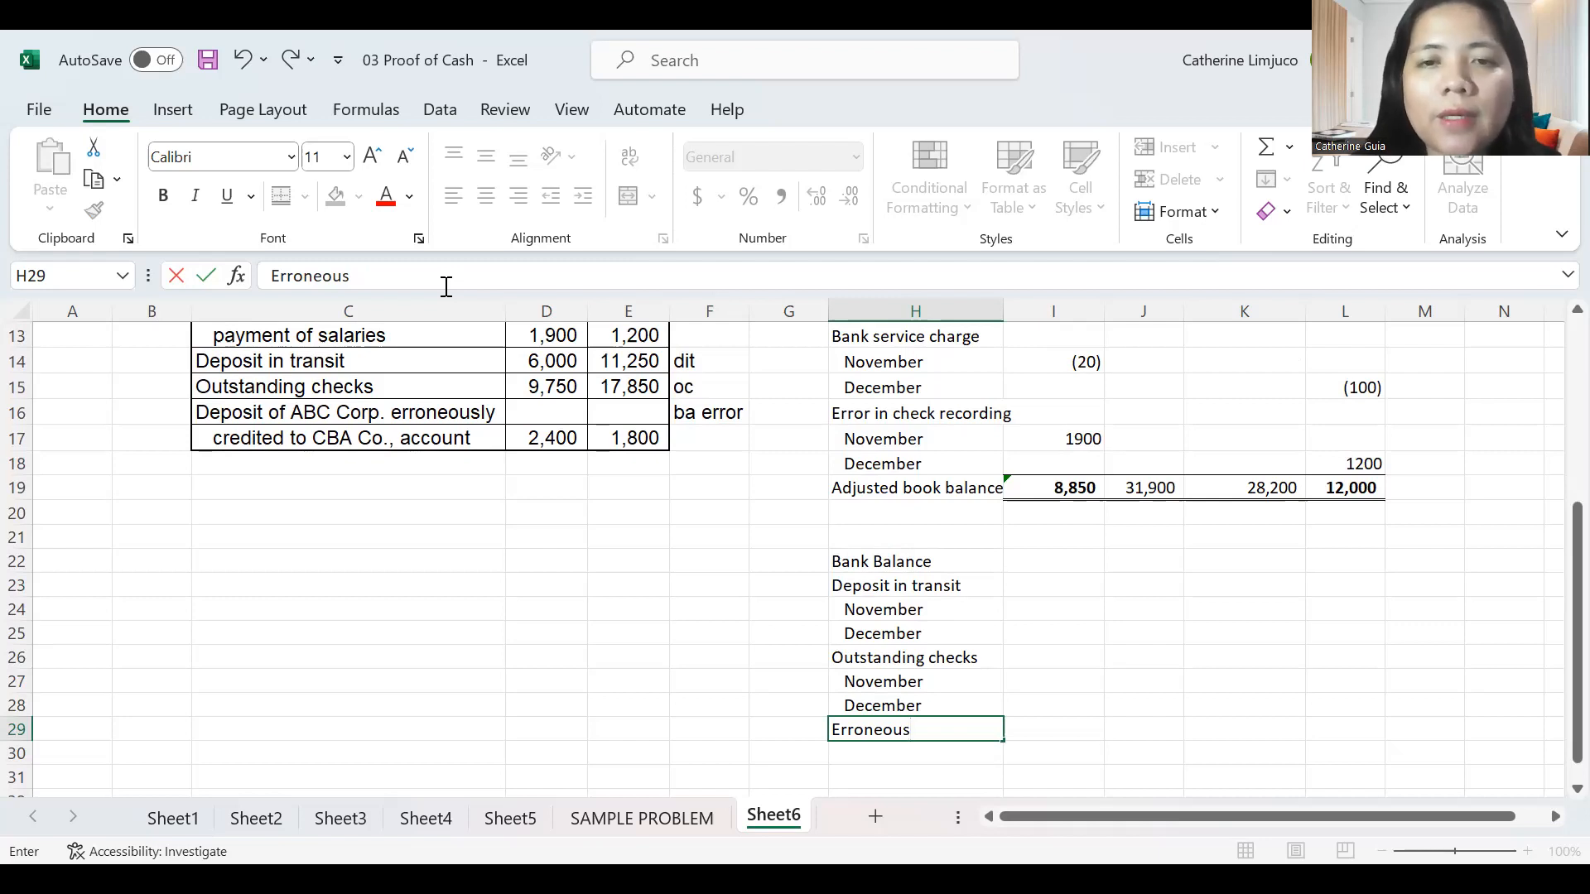
type("redt")
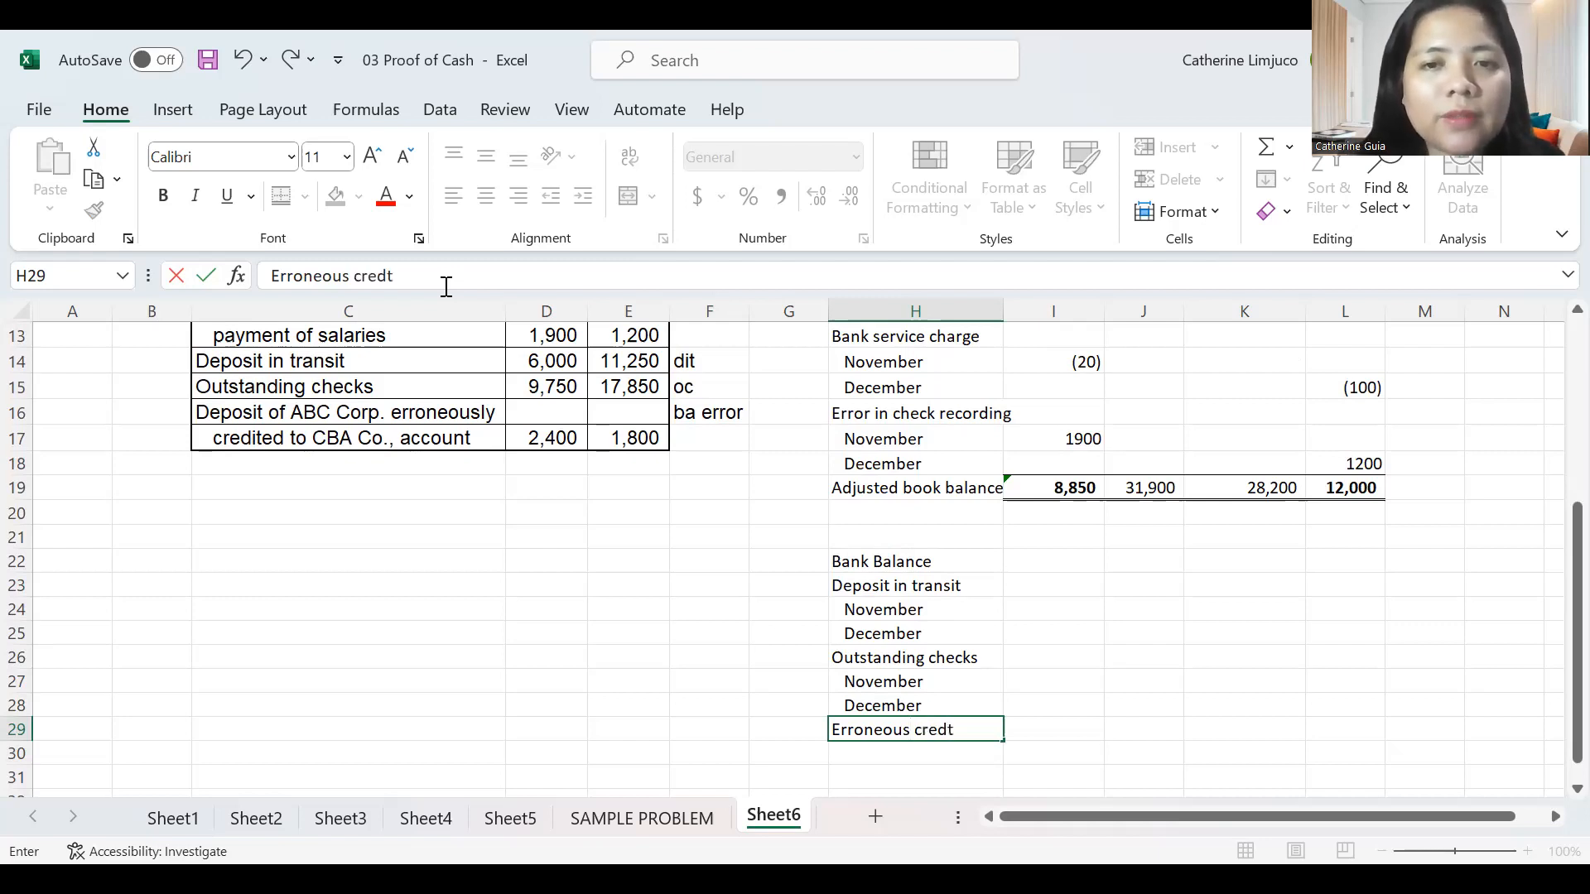
key("BackSpace")
type("it")
key("Return")
Copy the November and December labels from H27:H28 to H30:H31 under Erroneous credit.
key("Up")
key("Up")
key("Up")
key("shift+Down")
key("ctrl+c")
key("Down")
key("Down")
key("Down")
key("ctrl+v")
Review the bank balance, bank debits and bank credits figures in the given data table.
key("Up")
key("Up")
key("Up")
key("Up")
key("Up")
key("Up")
key("Up")
key("Up")
key("Up")
key("Up")
key("Up")
key("Up")
key("Up")
key("Up")
key("Up")
key("Up")
key("Up")
key("Up")
key("Up")
key("Up")
key("Up")
key("Up")
key("Up")
key("Down")
key("Down")
key("Down")
key("Left")
key("Left")
key("Left")
key("Left")
key("Left")
key("Down")
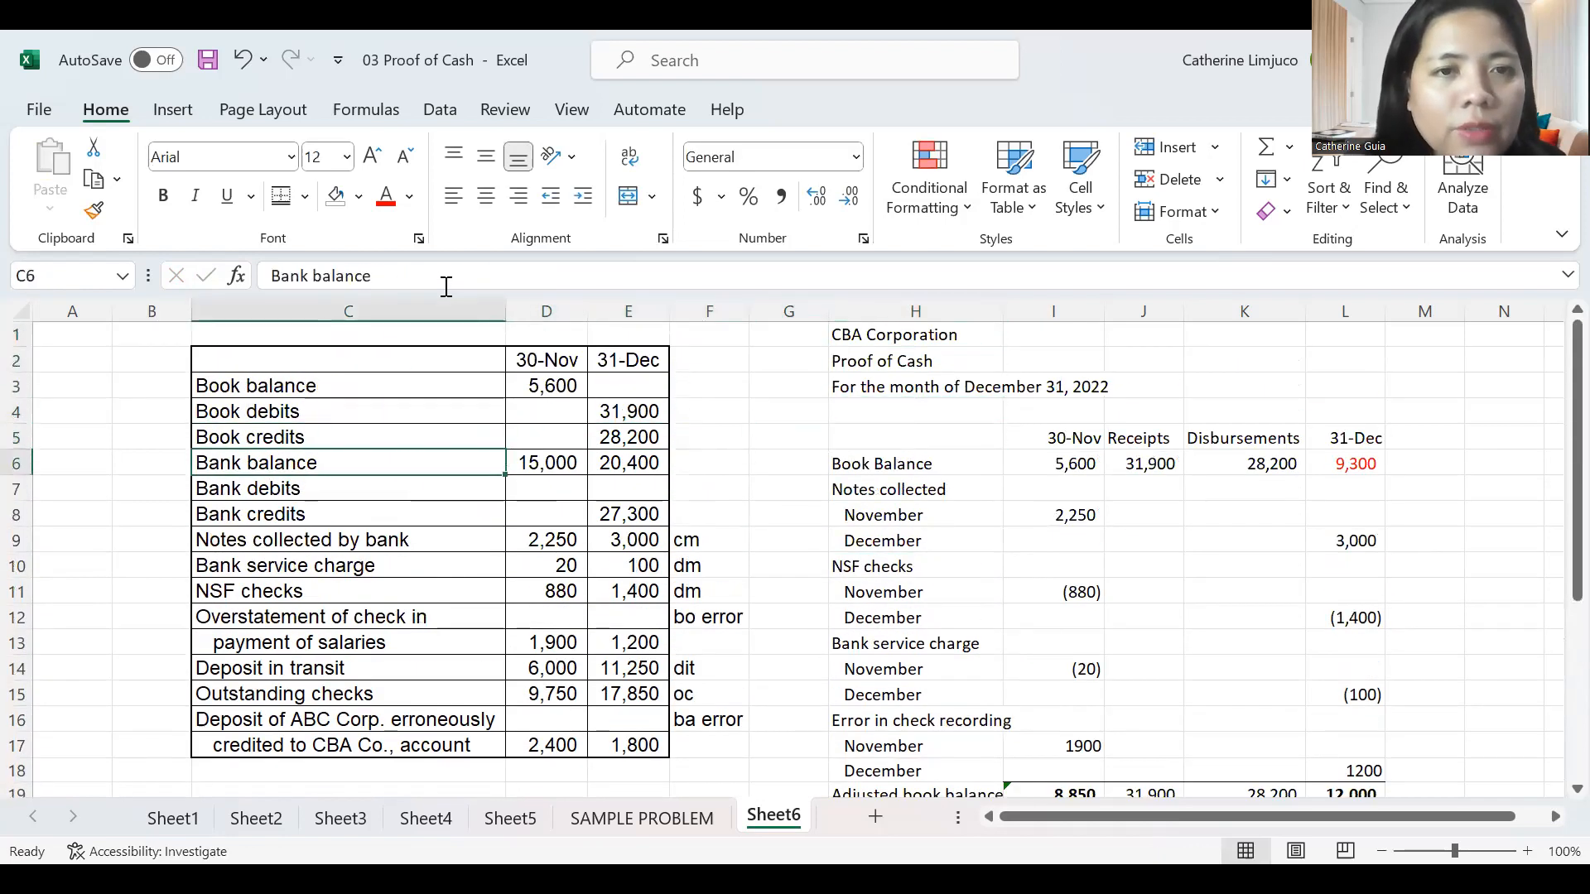
key("Right")
key("Right")
key("Down")
key("Down")
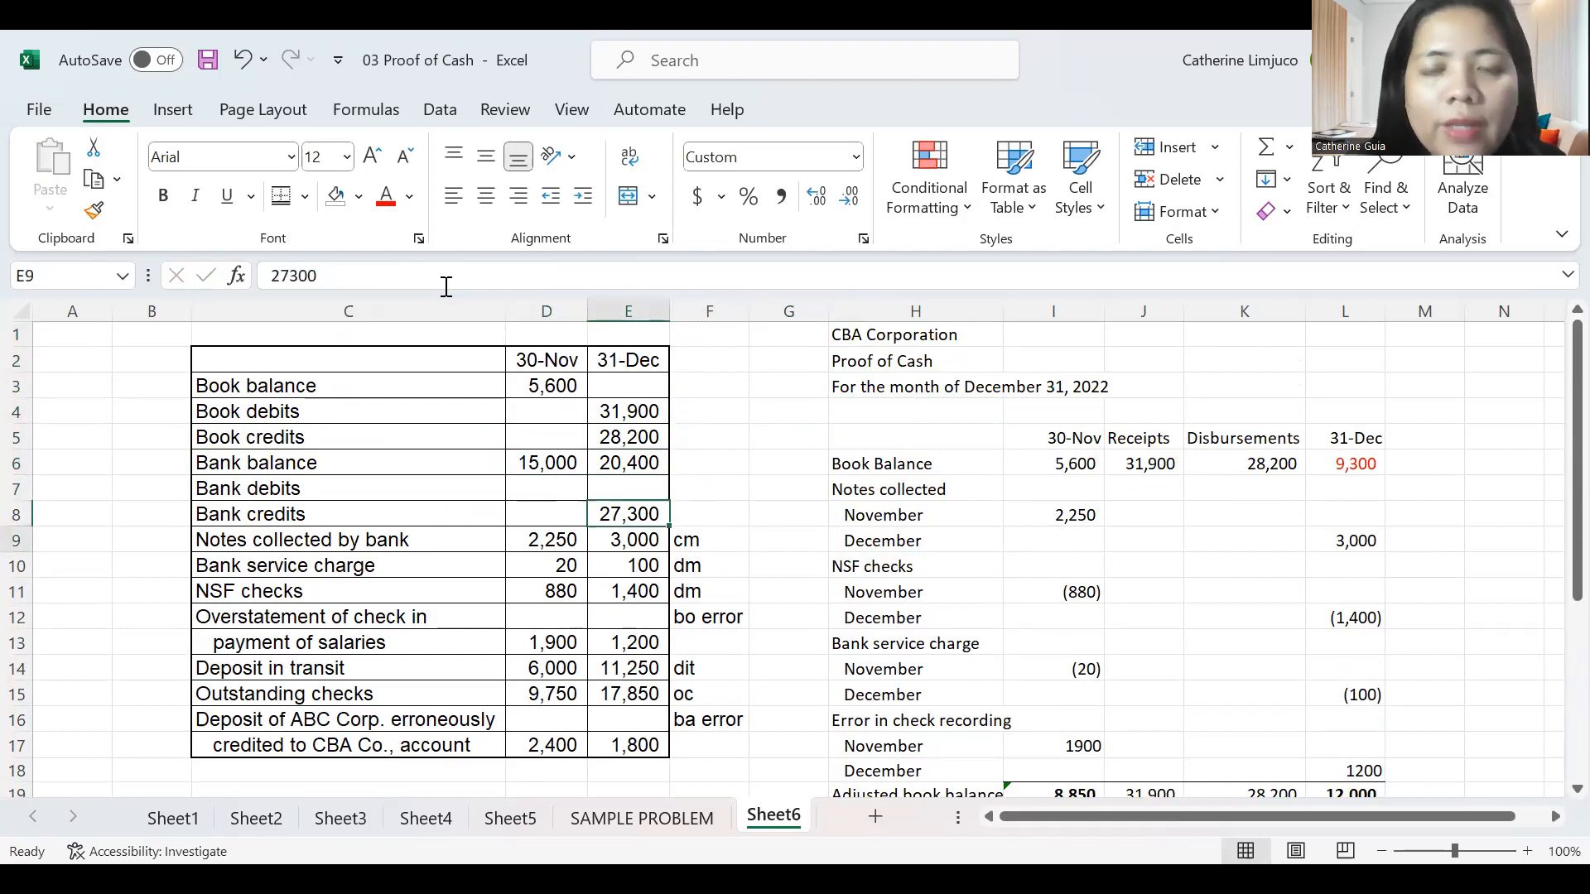
Fill in the Bank Balance row with 15000 for 30-Nov in I22 and 20,400 for 31-Dec in L22.
key("Down")
key("Down")
key("Down")
key("Down")
key("Down")
key("Down")
key("Down")
key("Down")
key("Down")
key("Down")
key("Down")
key("Down")
key("Down")
key("Down")
key("Down")
key("Down")
key("Down")
key("Down")
key("Down")
key("Up")
key("Up")
key("Up")
key("Up")
key("Up")
key("Right")
key("Right")
key("Right")
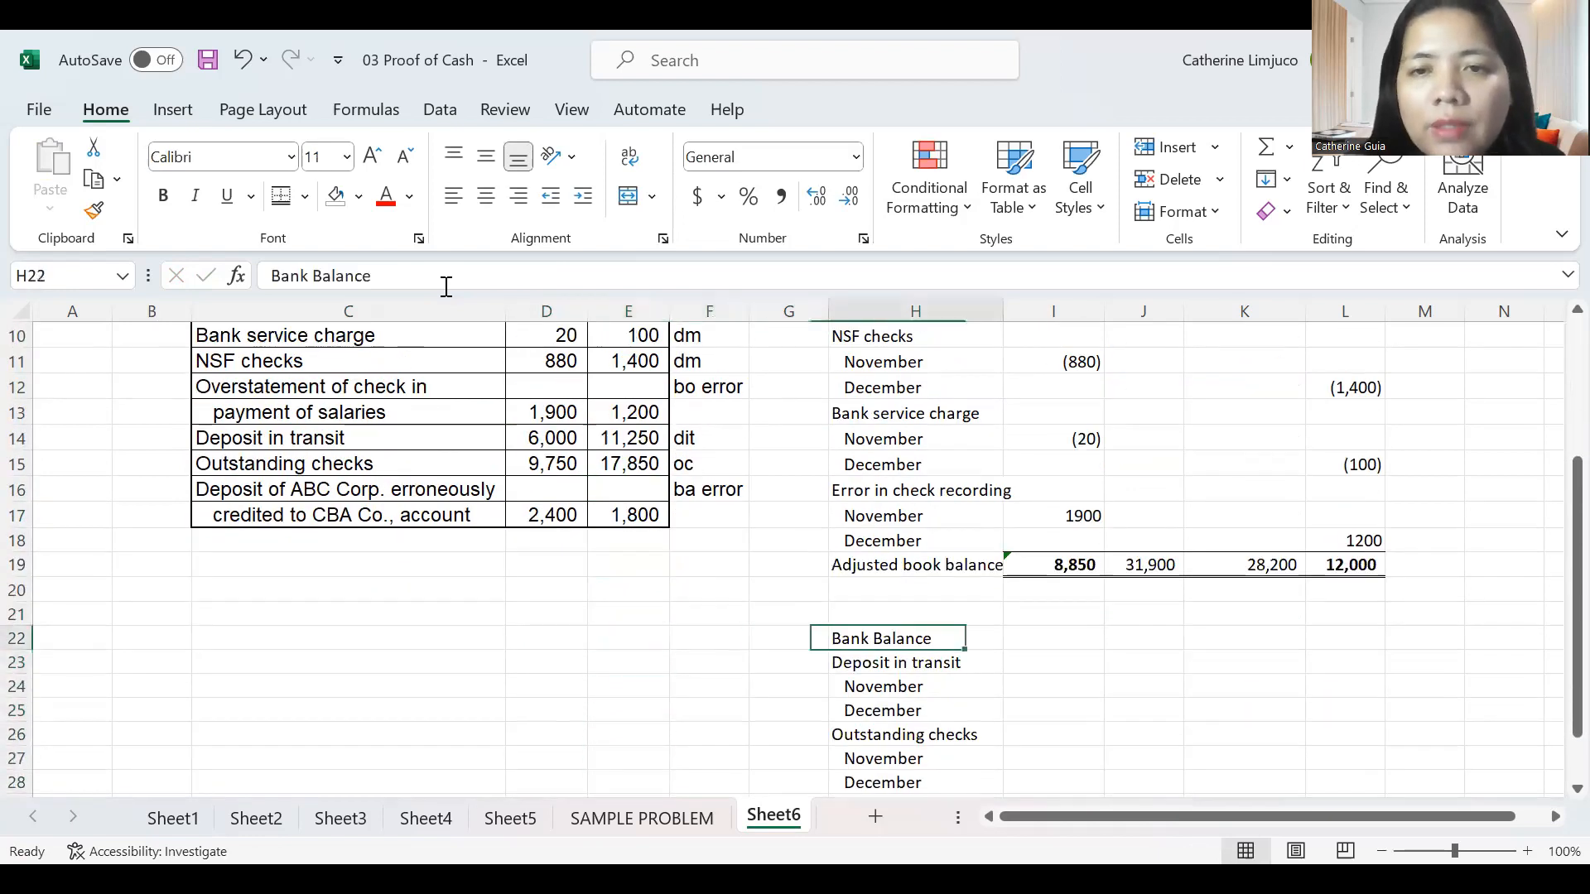
key("Right")
type("15000")
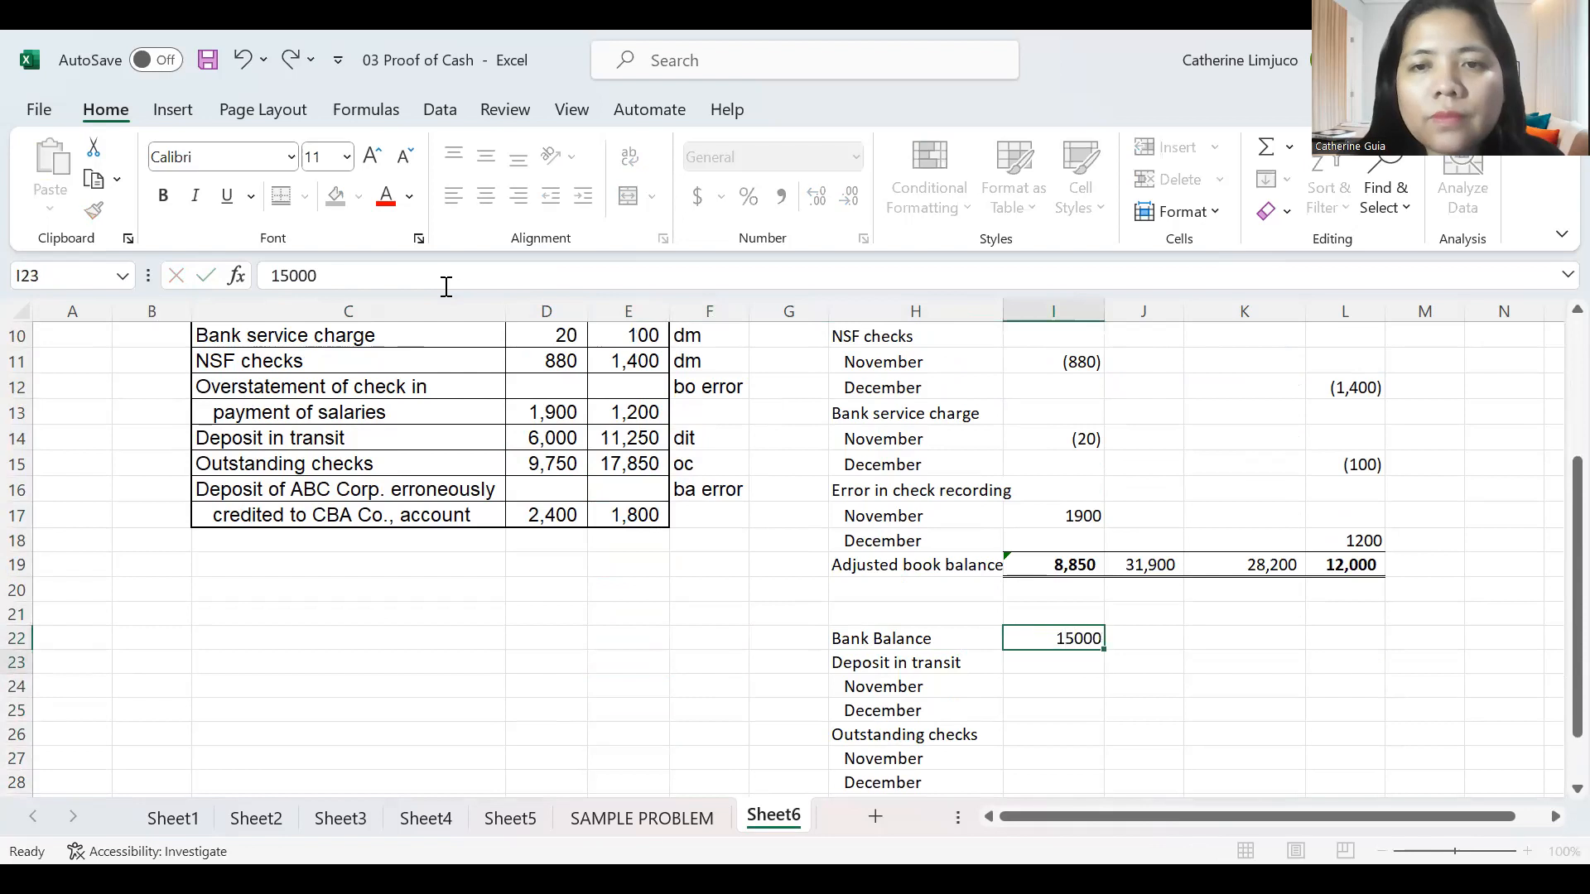
key("Right")
key("Right")
key("Right")
type("20,400")
key("Up")
Make the column headings in I5:L5 of the proof of cash bold.
key("Up")
key("Up")
key("Up")
key("Up")
key("Up")
key("Up")
key("Up")
key("Up")
key("Up")
key("Up")
key("Up")
key("Up")
key("Up")
key("Up")
key("Up")
key("Up")
key("Up")
key("Up")
key("Up")
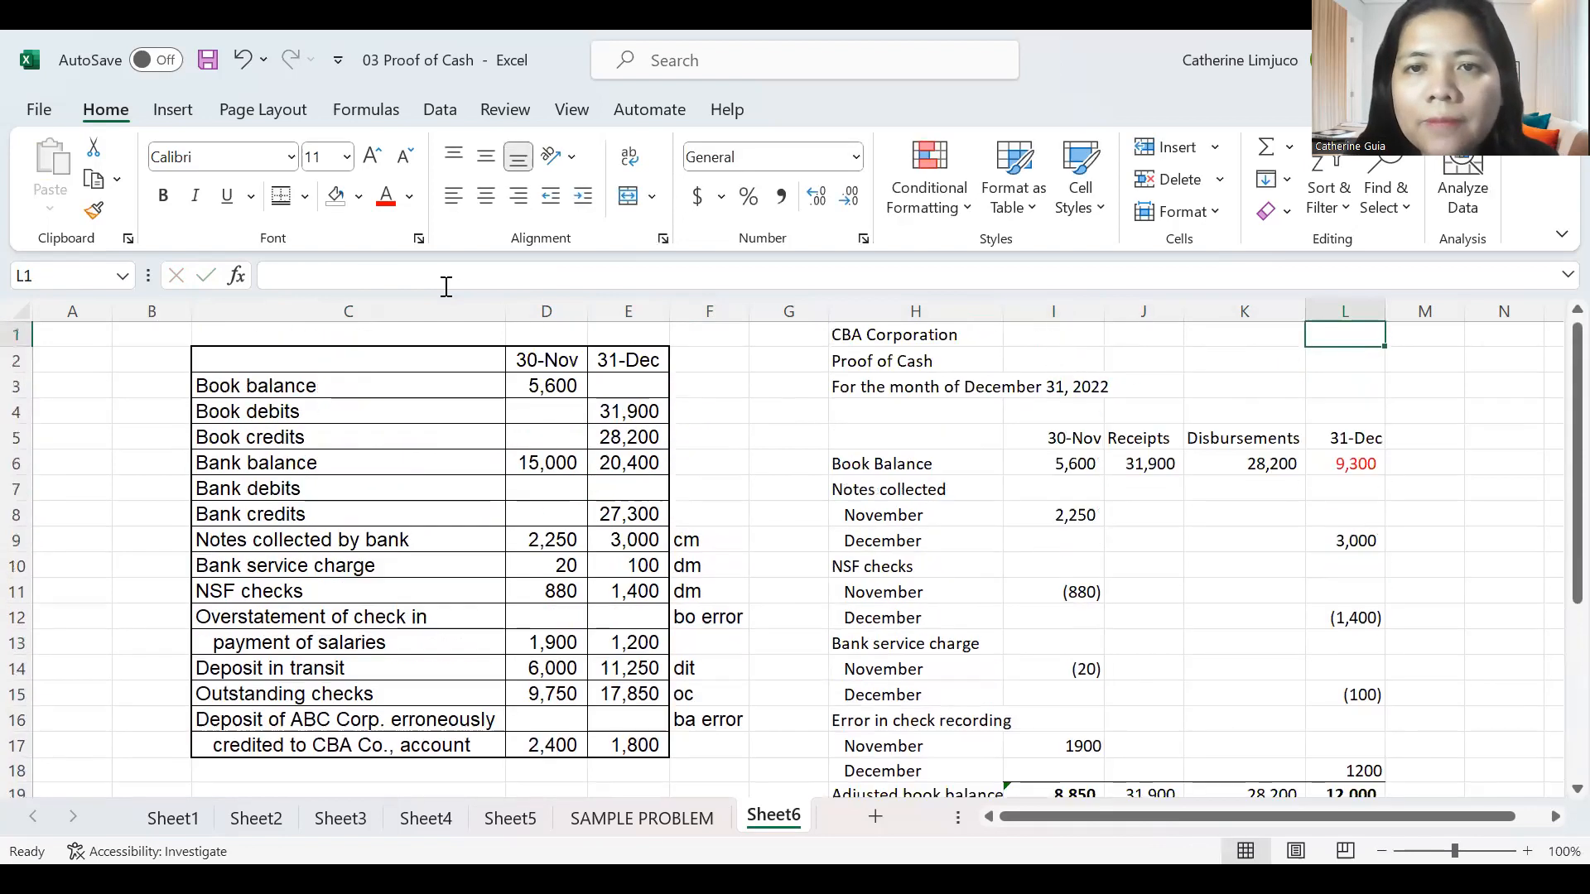
key("Left")
key("Left")
key("Left")
key("Down")
key("Down")
key("Down")
key("shift+Right")
key("shift+Right")
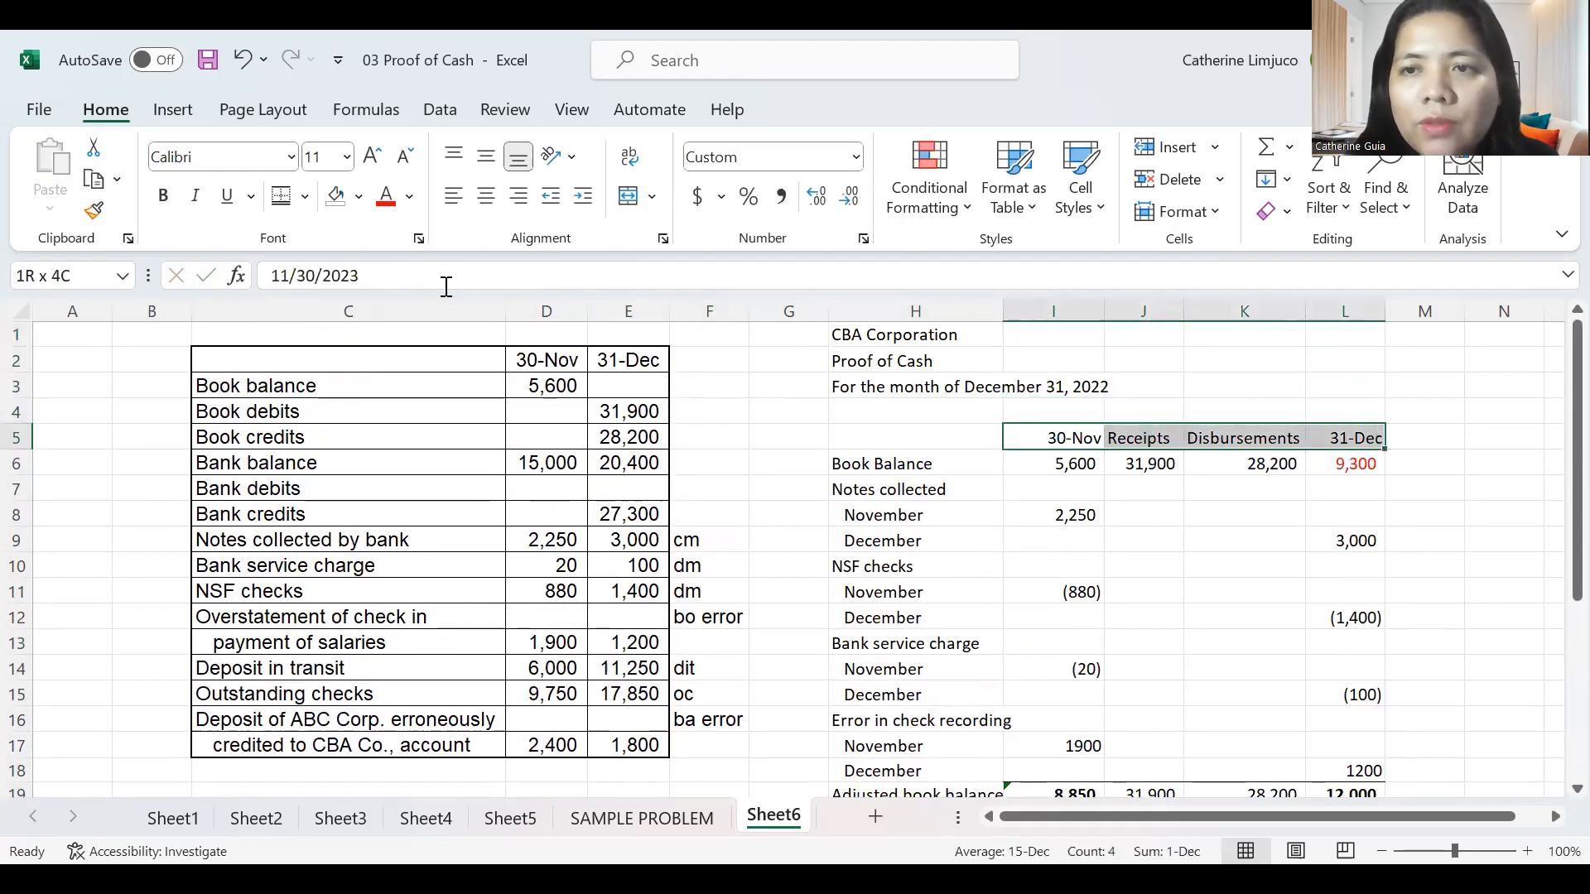
key("ctrl+b")
Review the bank balance section beneath the adjusted book balance row.
key("Down")
key("Down")
key("Down")
key("Down")
key("Down")
key("Down")
key("Down")
key("Down")
key("Down")
key("Down")
key("Down")
key("Down")
key("Down")
key("Down")
key("Down")
key("Down")
key("Down")
key("Down")
key("Down")
key("Down")
key("Down")
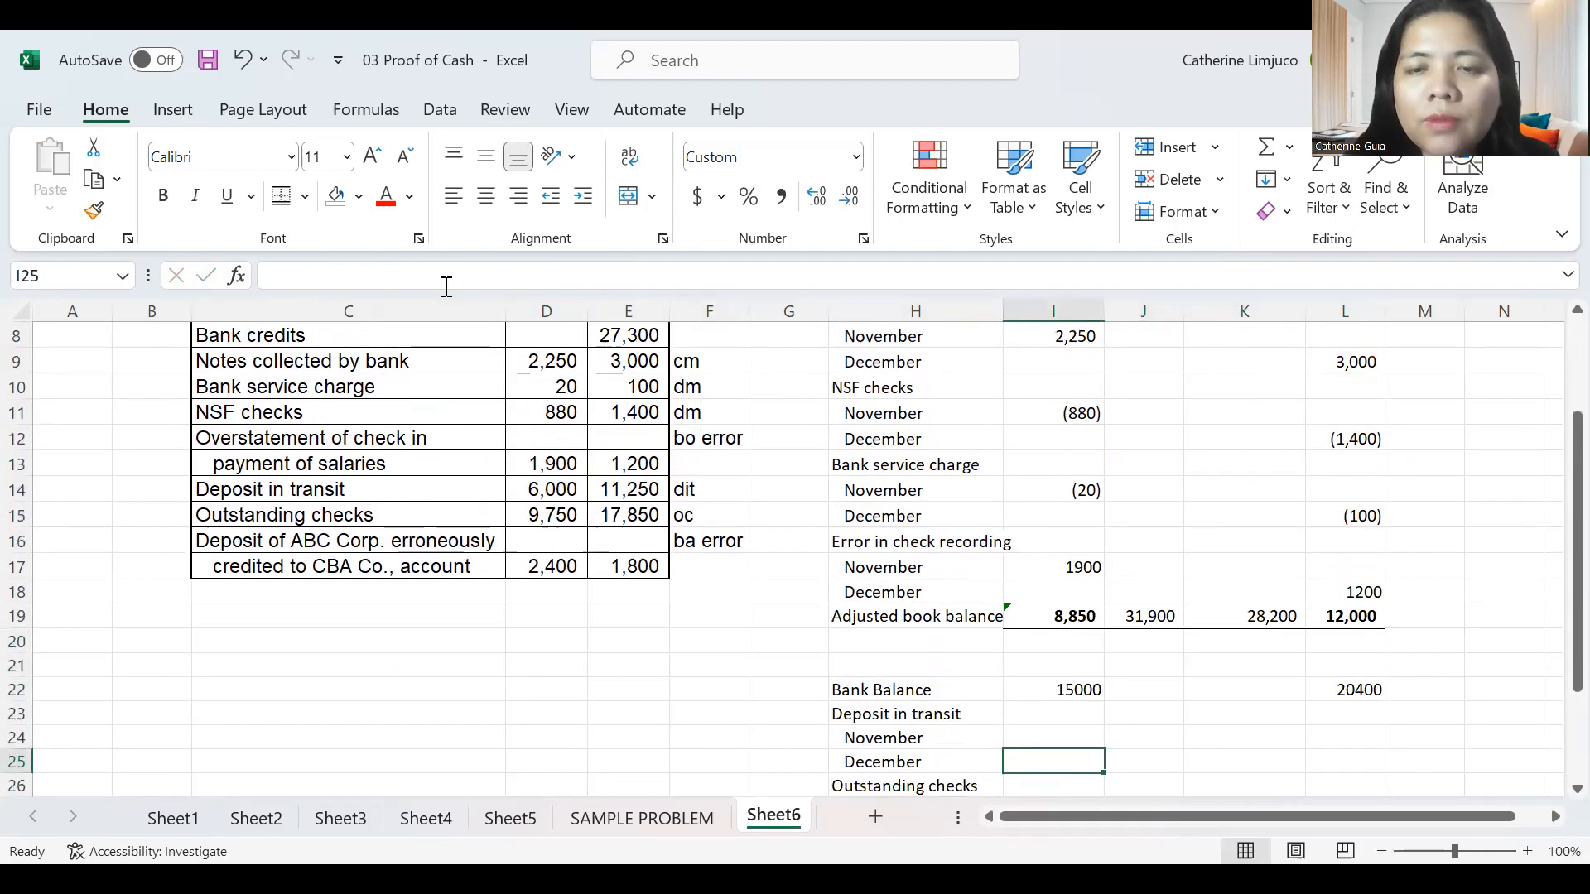
Copy the column headings in I5:L5 to I21:L21, directly above the Bank Balance row.
key("Up")
key("Up")
key("Up")
key("Up")
key("Up")
key("Down")
key("Up")
key("Up")
key("Up")
key("Up")
key("Up")
key("Up")
key("Up")
key("Up")
key("Up")
key("Up")
key("Up")
key("Up")
key("Up")
key("Up")
key("Up")
key("Up")
key("Up")
key("Up")
key("Up")
key("Up")
key("Up")
key("Down")
key("Down")
key("Down")
key("Down")
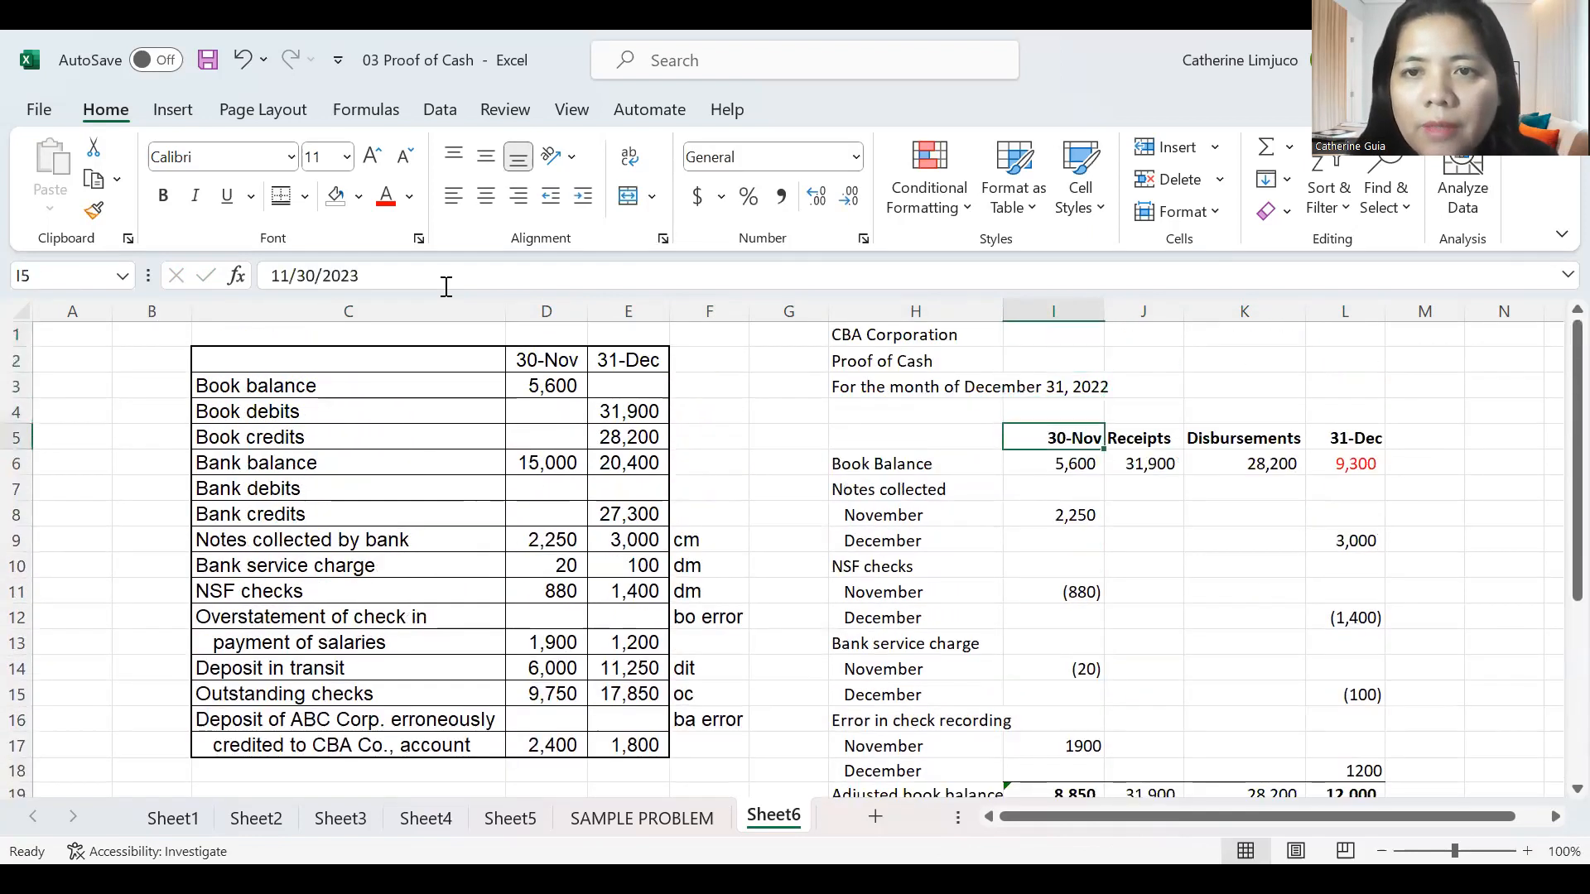
key("shift+Right")
key("shift+Right")
key("shift+Right")
key("ctrl+c")
key("Down")
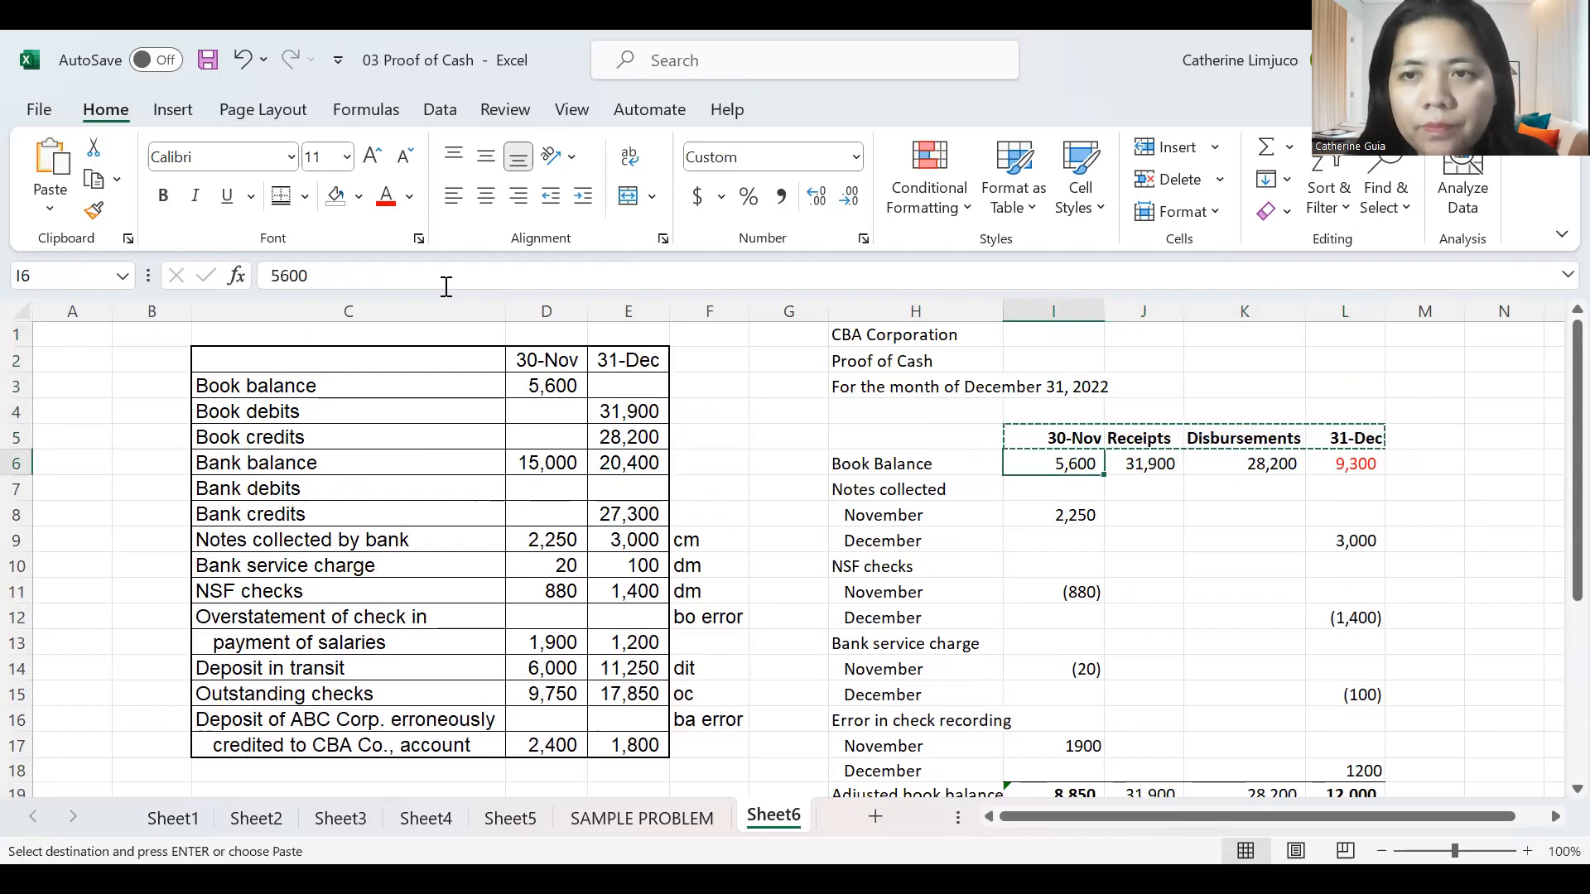
key("Down")
key("Down")
key("Down")
key("Down")
key("Down")
key("Down")
key("Down")
key("Down")
key("Down")
key("Down")
key("Down")
key("Down")
key("Down")
key("Down")
key("Down")
key("Down")
key("Up")
key("Return")
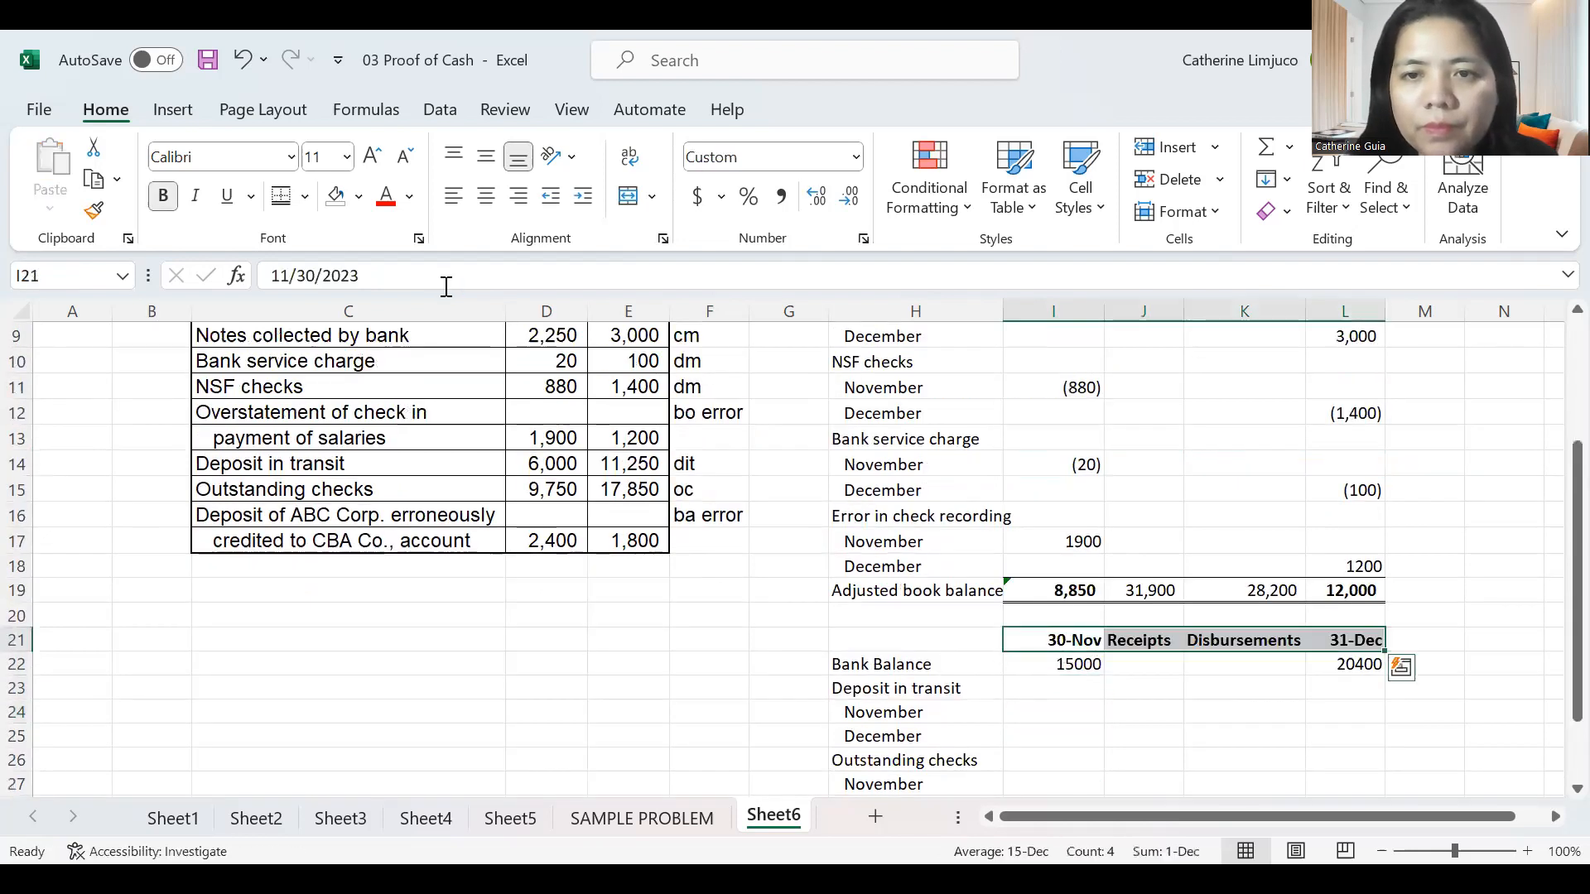
Look up the December bank credits figure in the given data table.
key("Left")
key("Left")
key("Up")
key("Up")
key("Up")
key("Up")
key("Up")
key("Up")
key("Up")
key("Up")
key("Up")
key("Up")
key("Up")
key("Up")
key("Up")
key("Up")
key("Up")
key("Up")
key("Up")
key("Left")
key("Left")
key("Left")
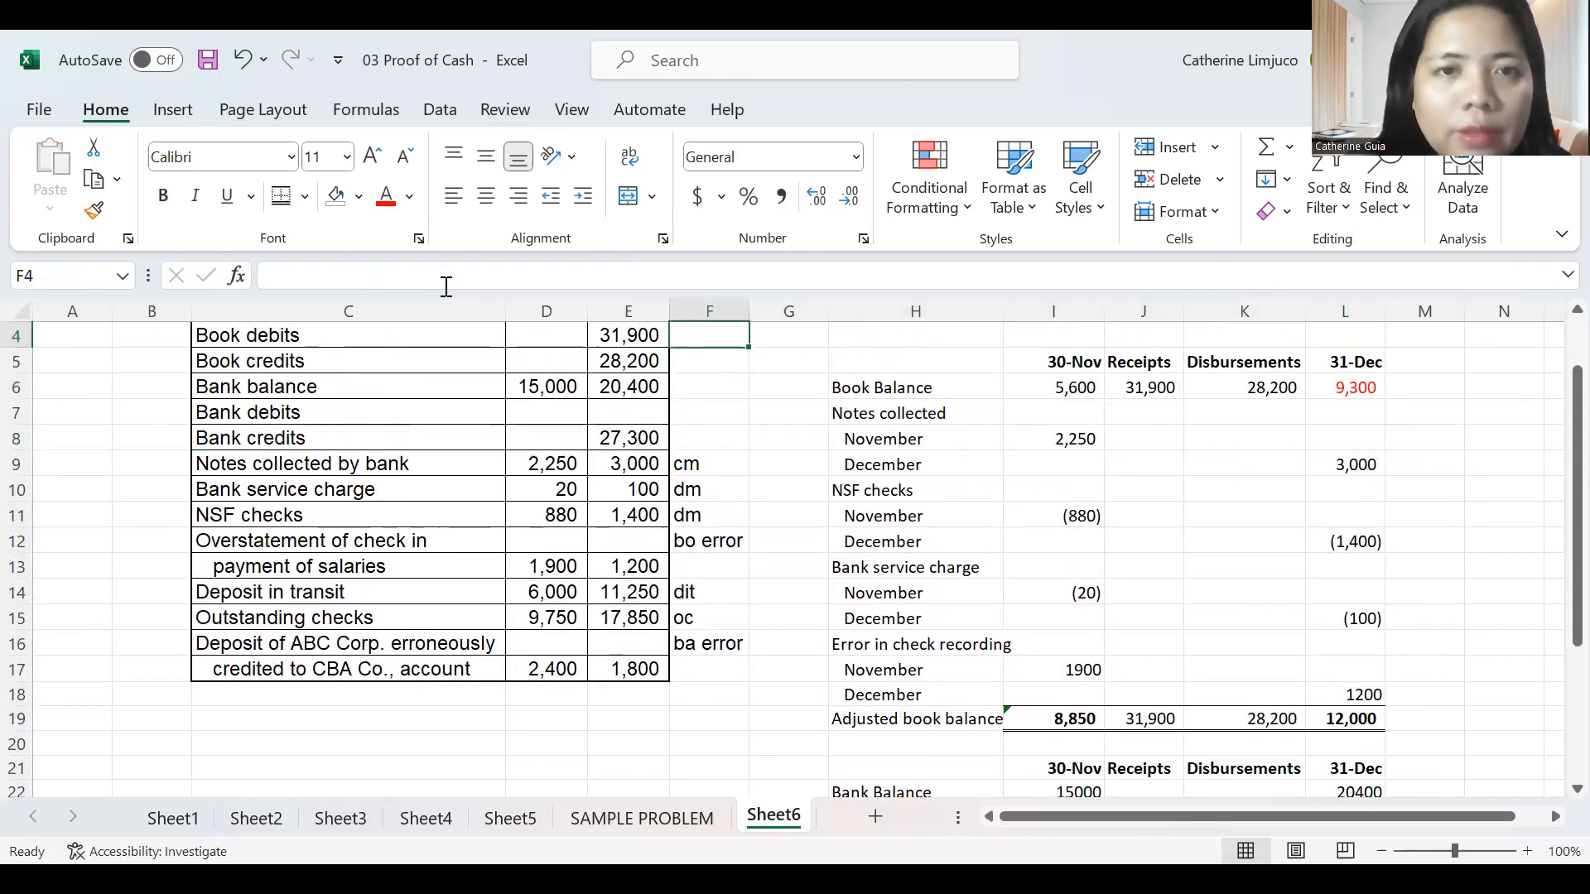
key("Down")
key("Down")
key("Down")
key("Down")
key("Down")
key("Up")
key("Right")
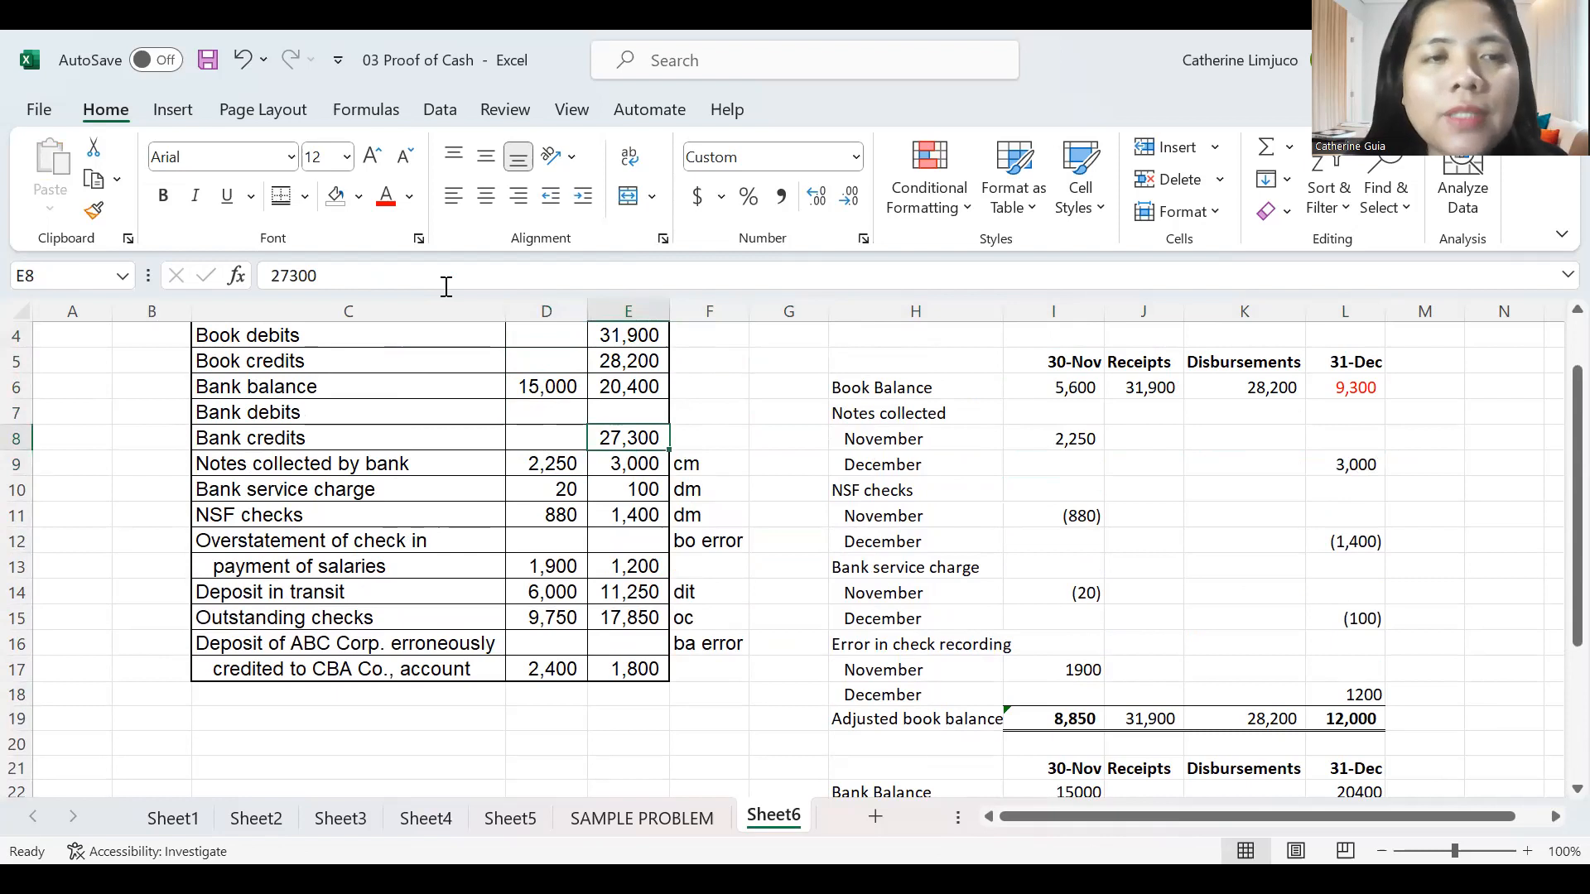
Enter the December bank credits of 27300 as Receipts in J22 of the Bank Balance row.
key("Down")
key("Down")
key("Down")
key("Down")
key("Down")
key("Down")
key("Down")
key("Down")
key("Down")
key("Down")
key("Down")
key("Down")
key("Down")
key("Down")
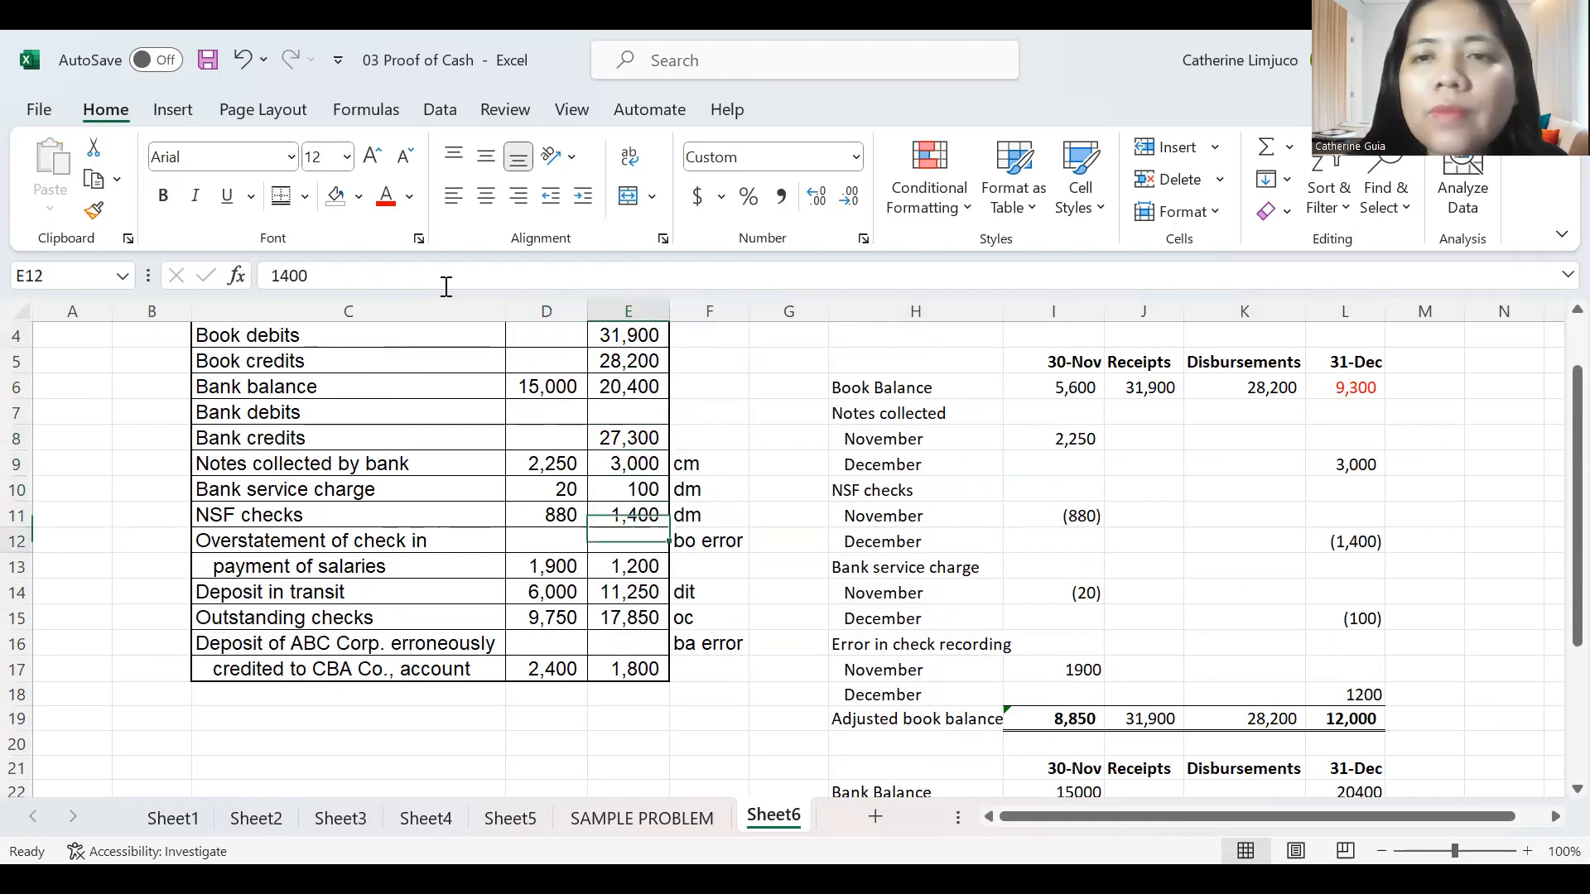
key("Down")
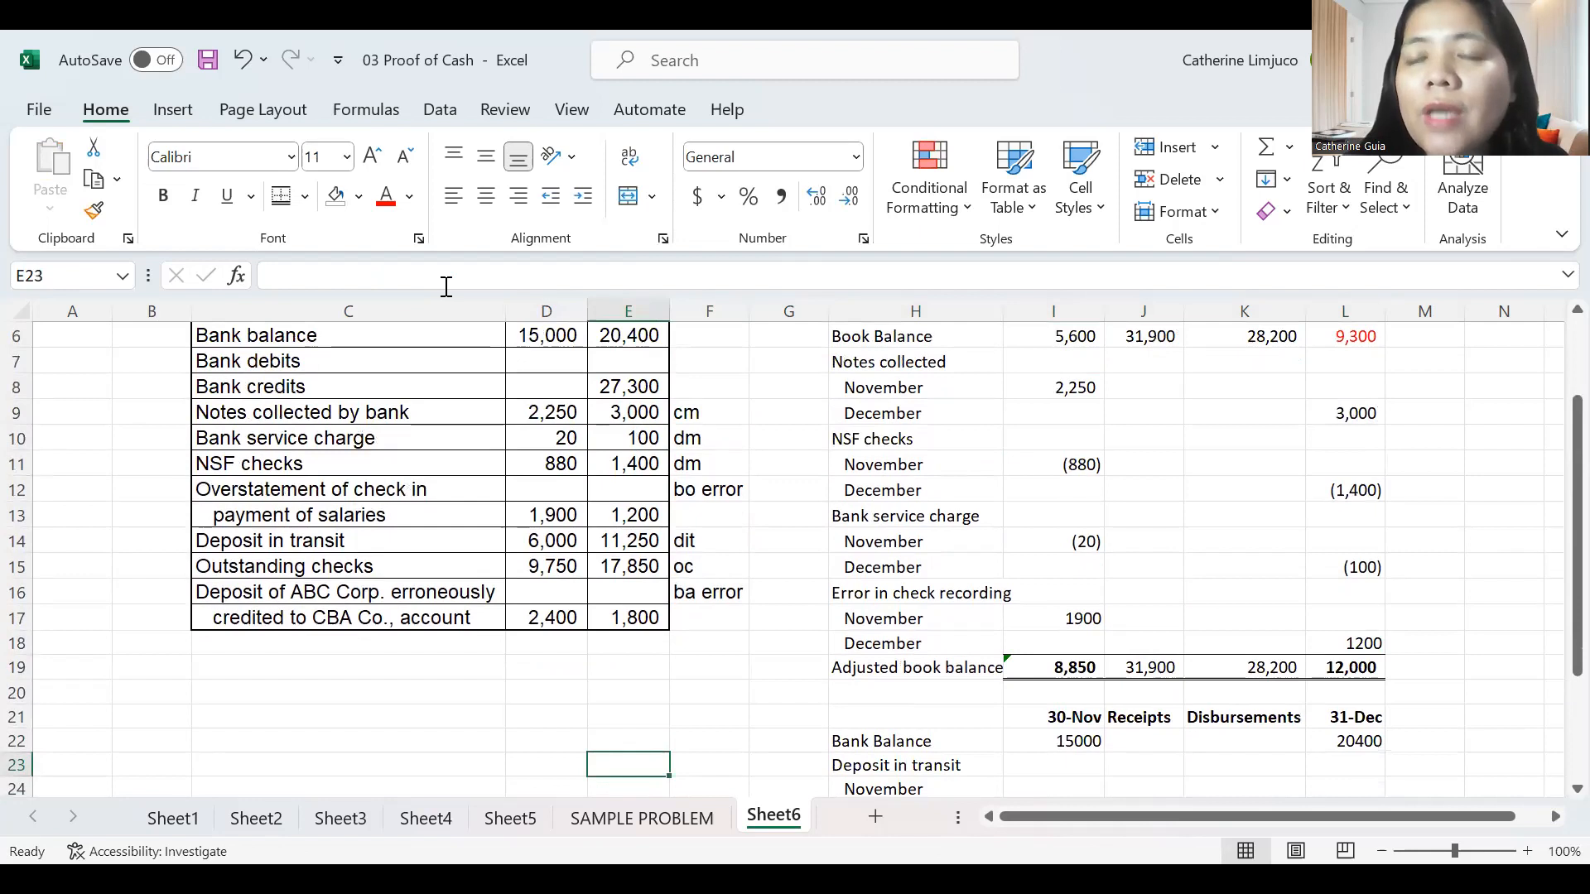
key("Right")
key("Right")
key("Right")
key("Right")
key("Up")
key("Right")
type("2")
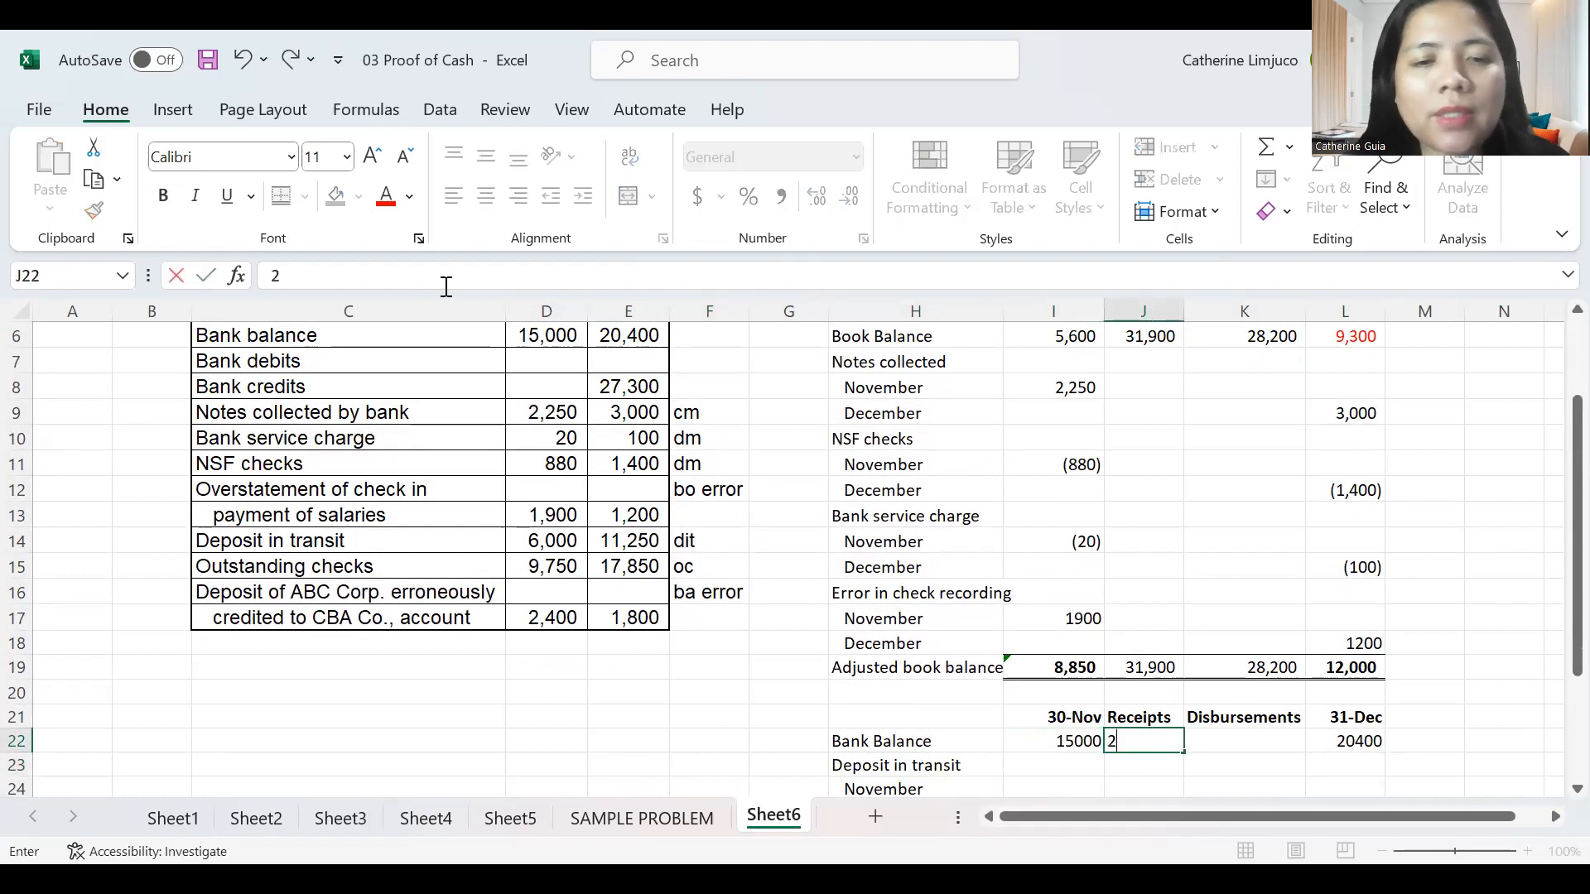
type("7300")
key("Return")
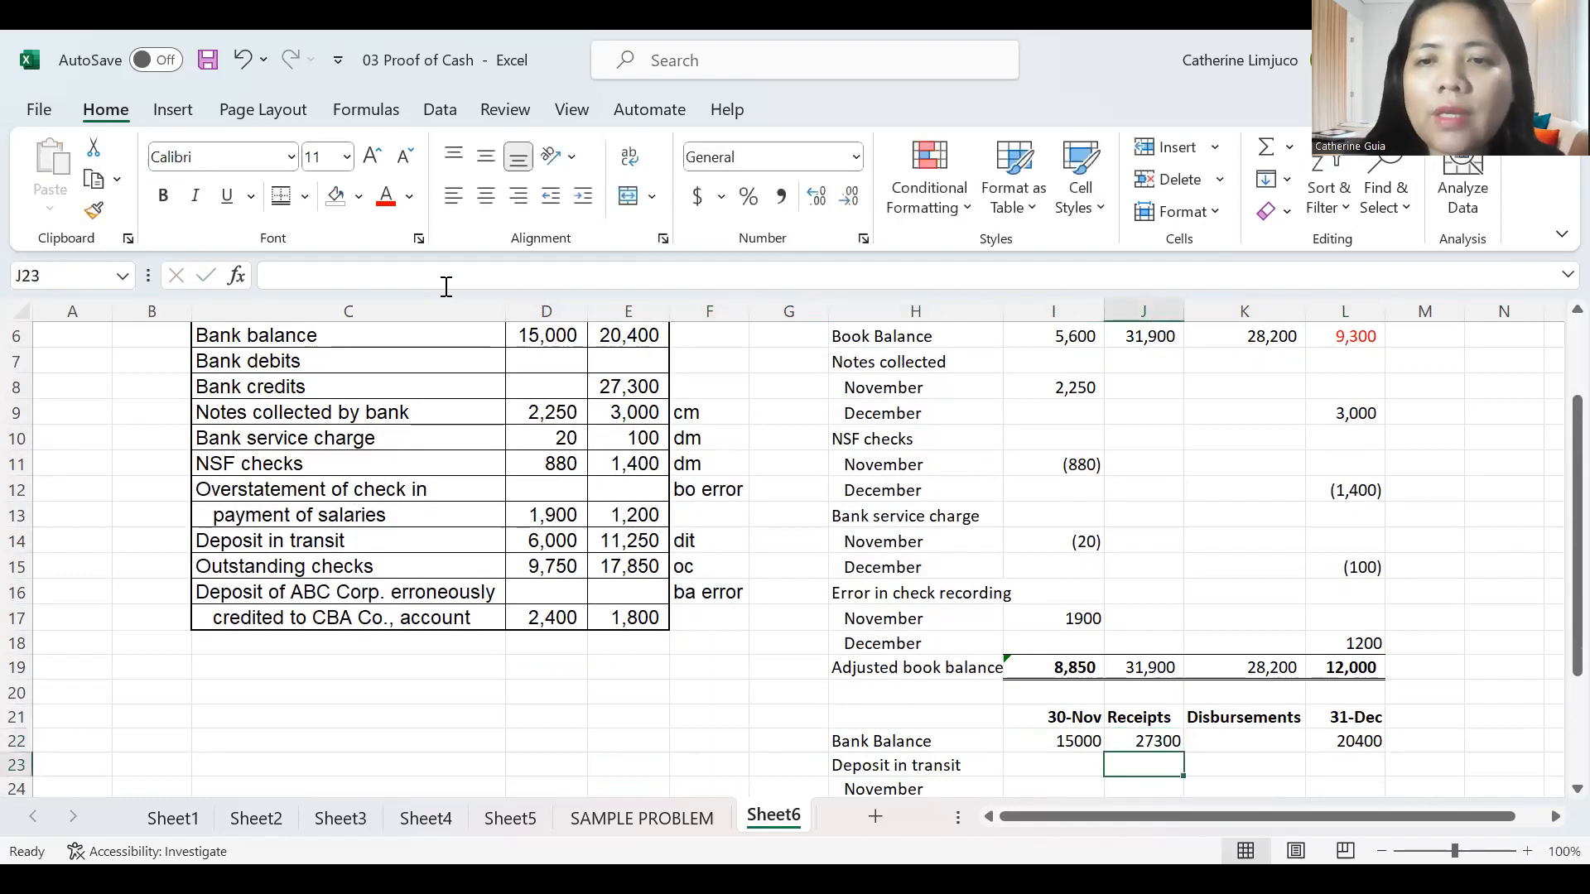
key("Up")
key("Right")
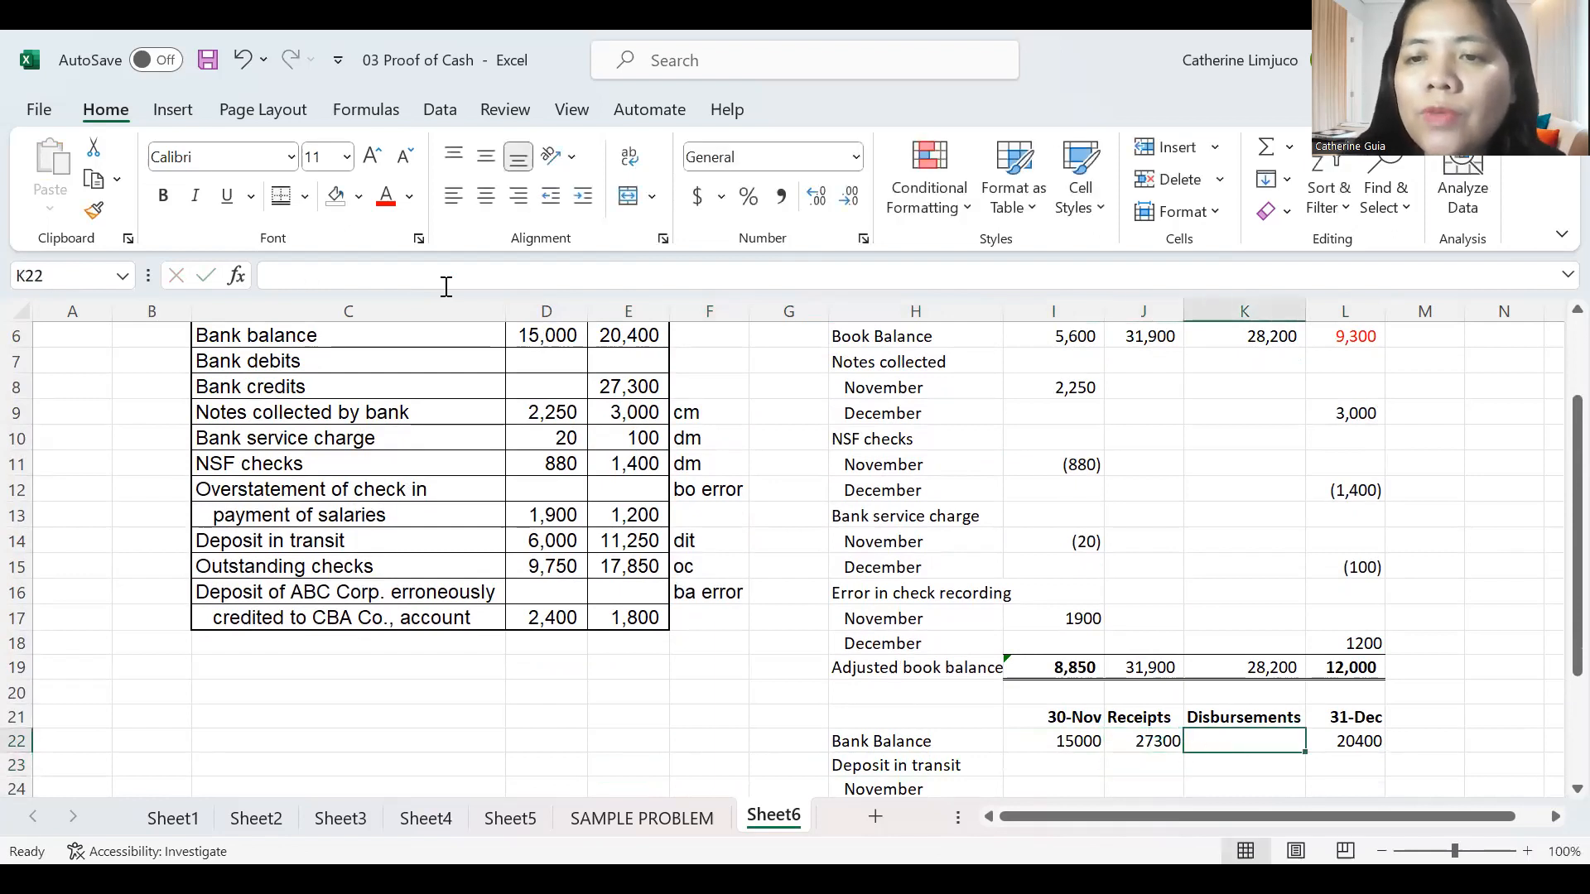
type("=")
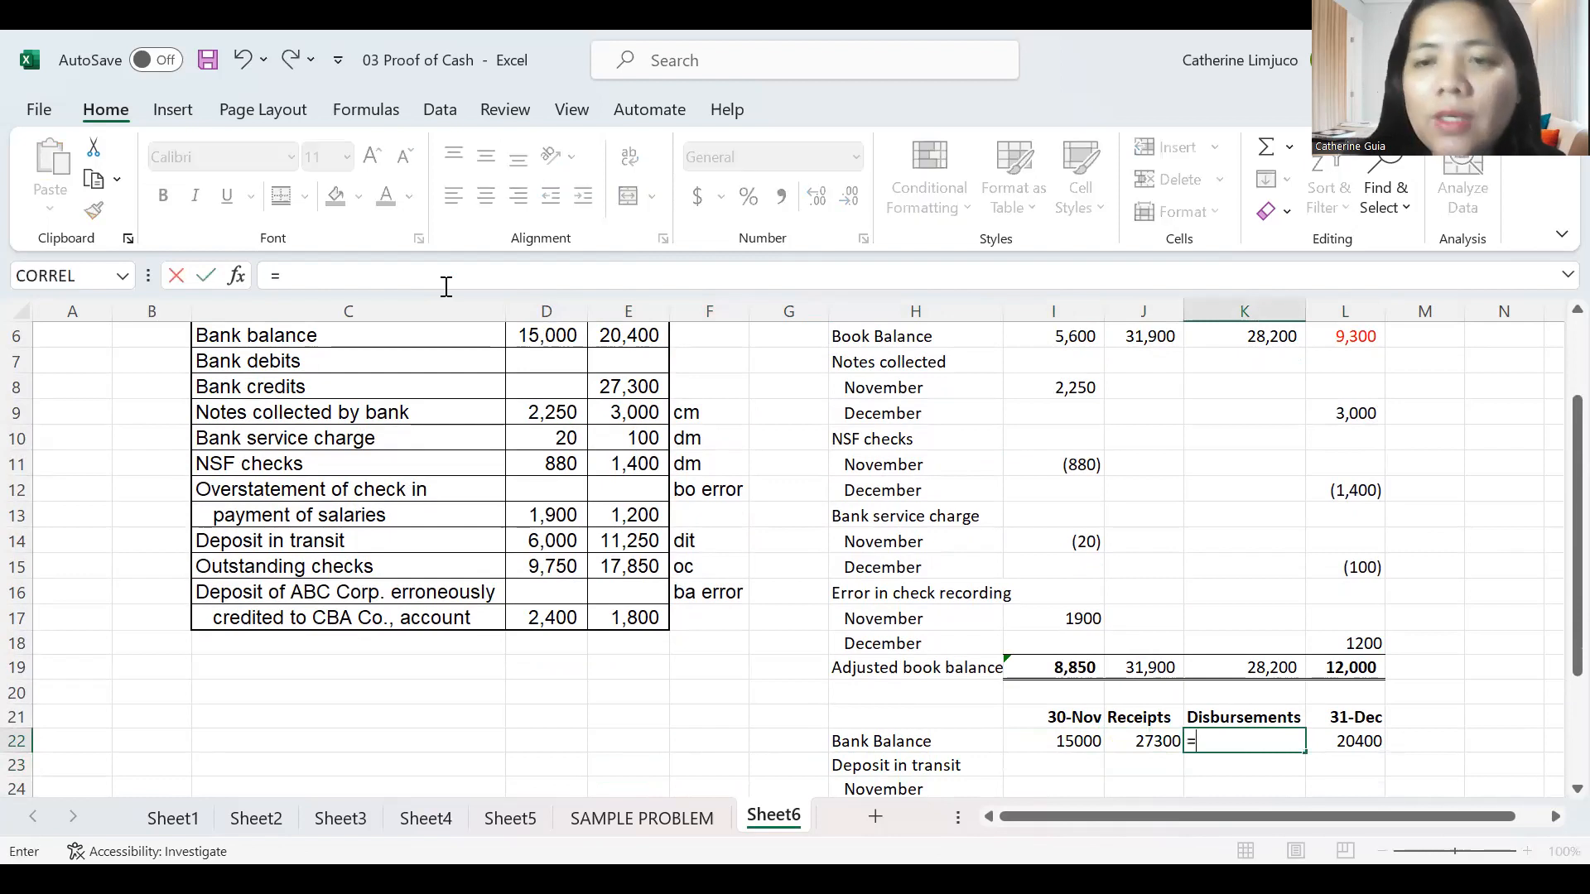
key("Left")
key("Left")
type("_")
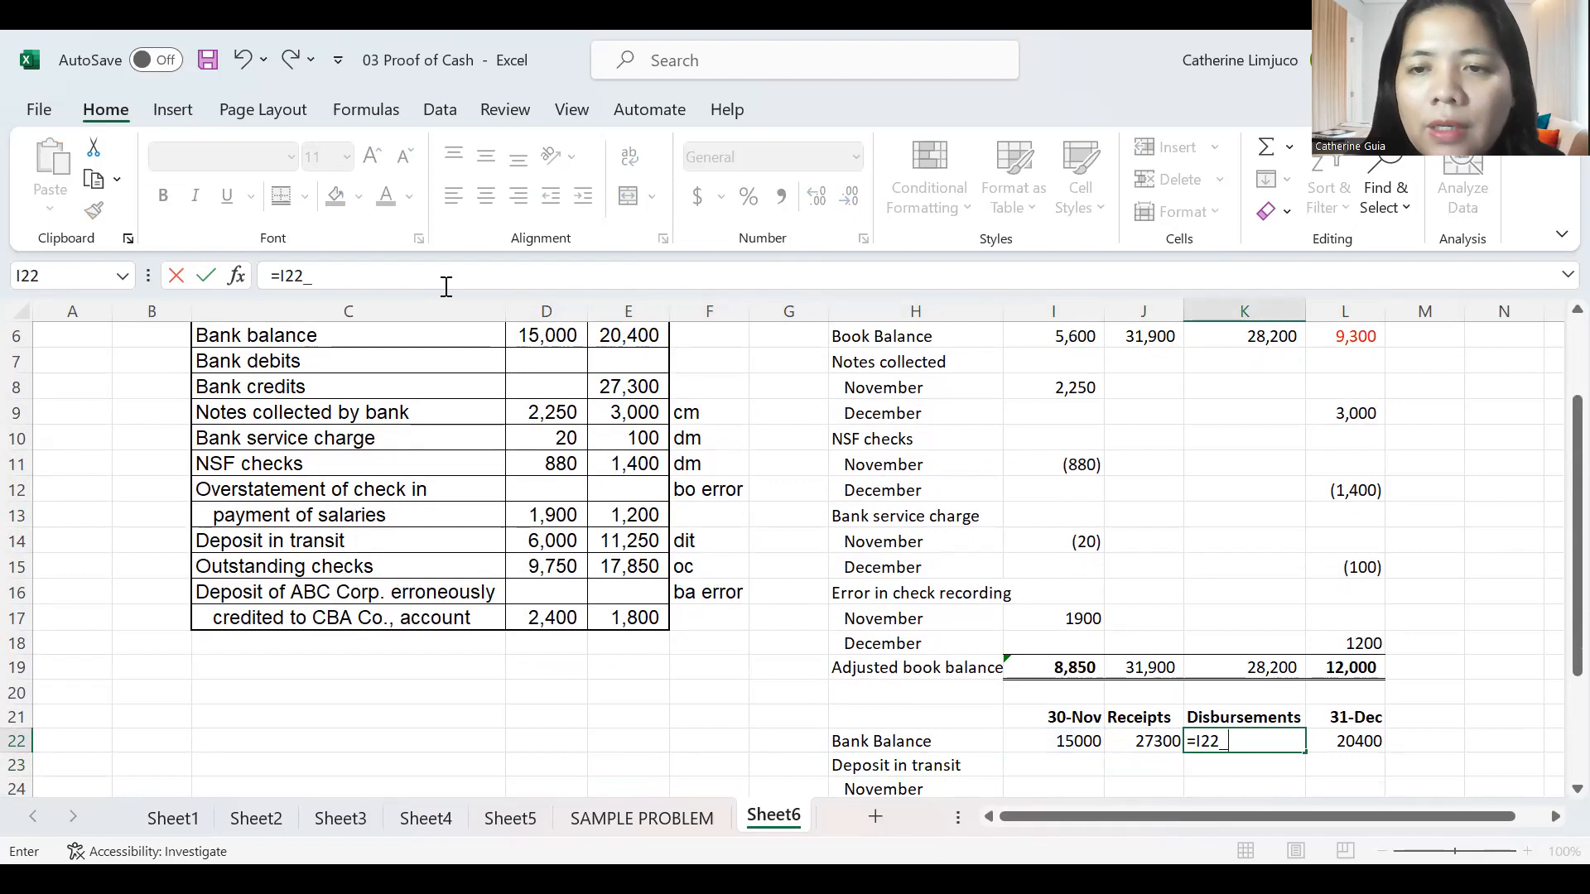
key("Left")
key("Right")
Compute the Bank Balance row's Disbursements in K22 with =I22+J22-L22 and colour the figure red.
type("=")
key("Left")
key("Left")
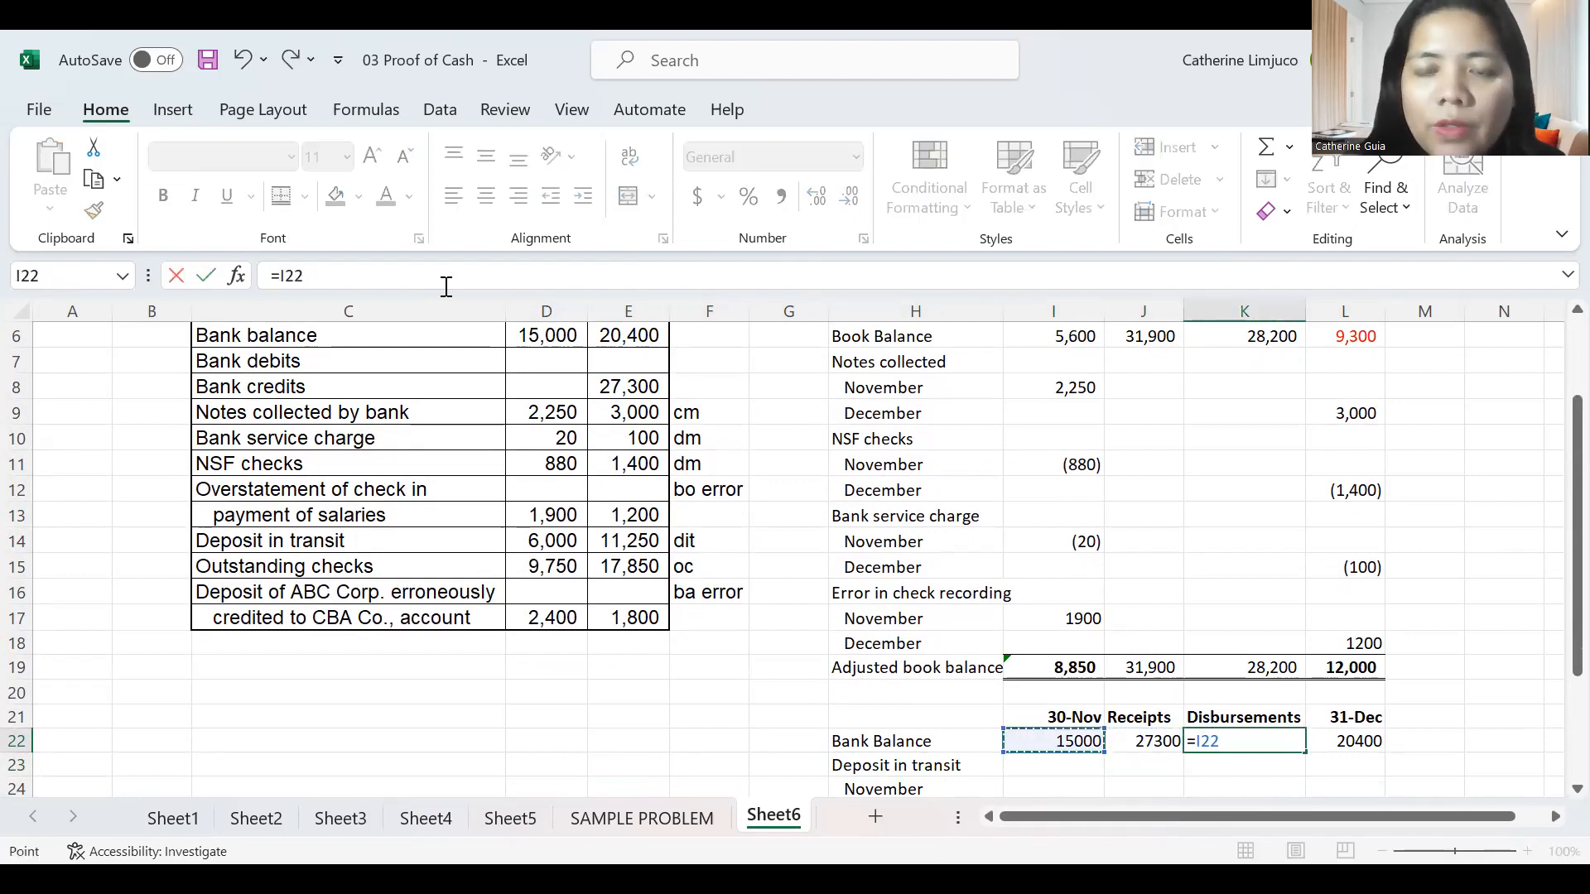
type("+")
key("Left")
type("-")
key("Right")
key("Right")
key("Left")
key("Return")
key("Up")
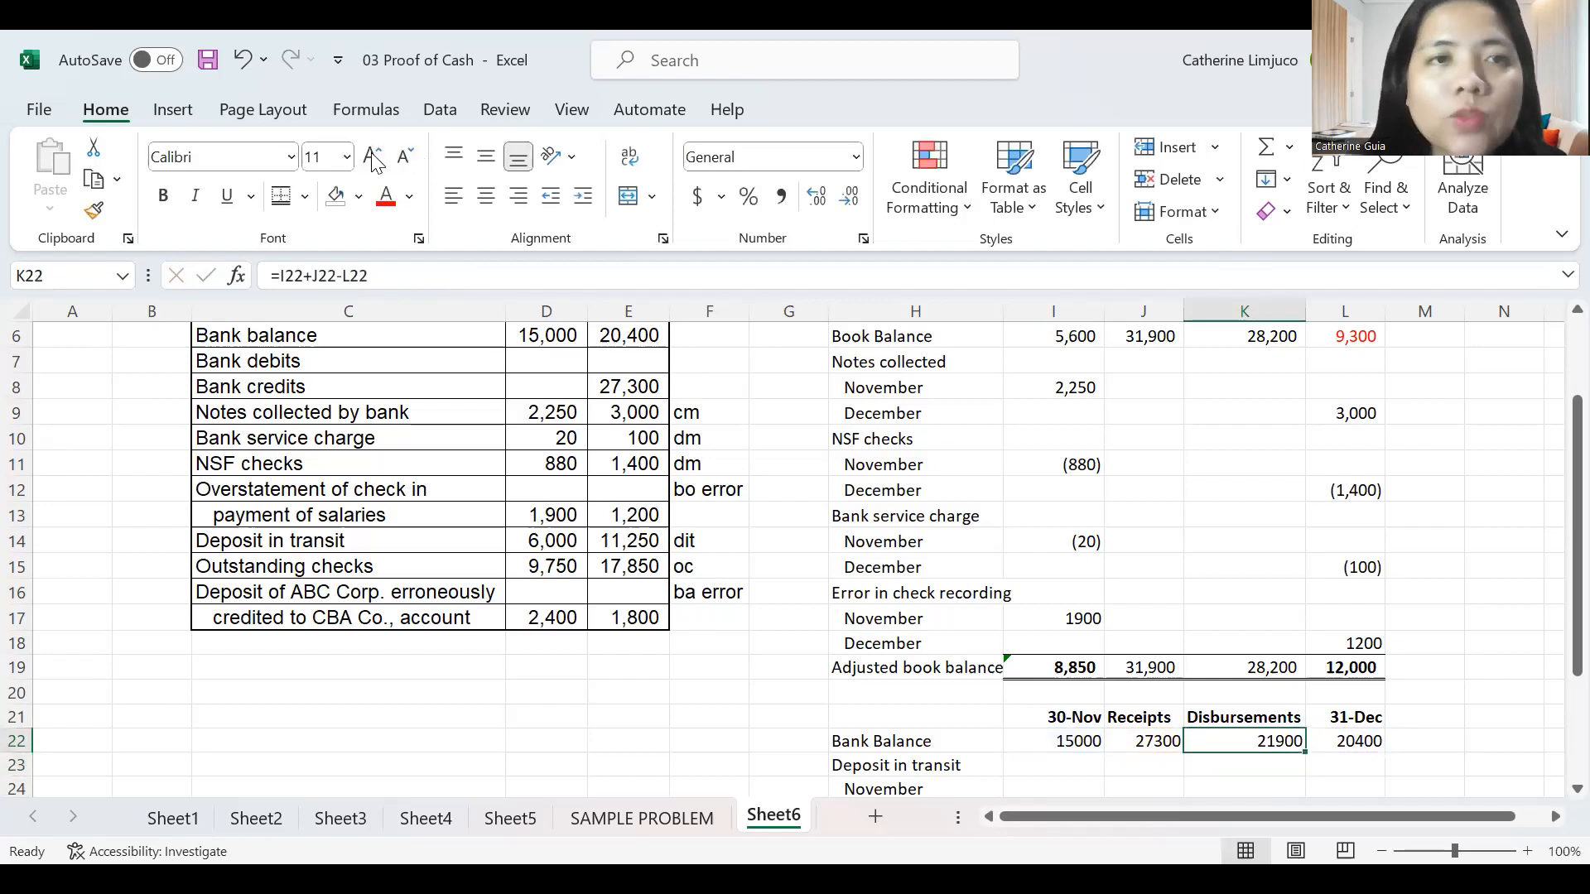
left_click(389, 202)
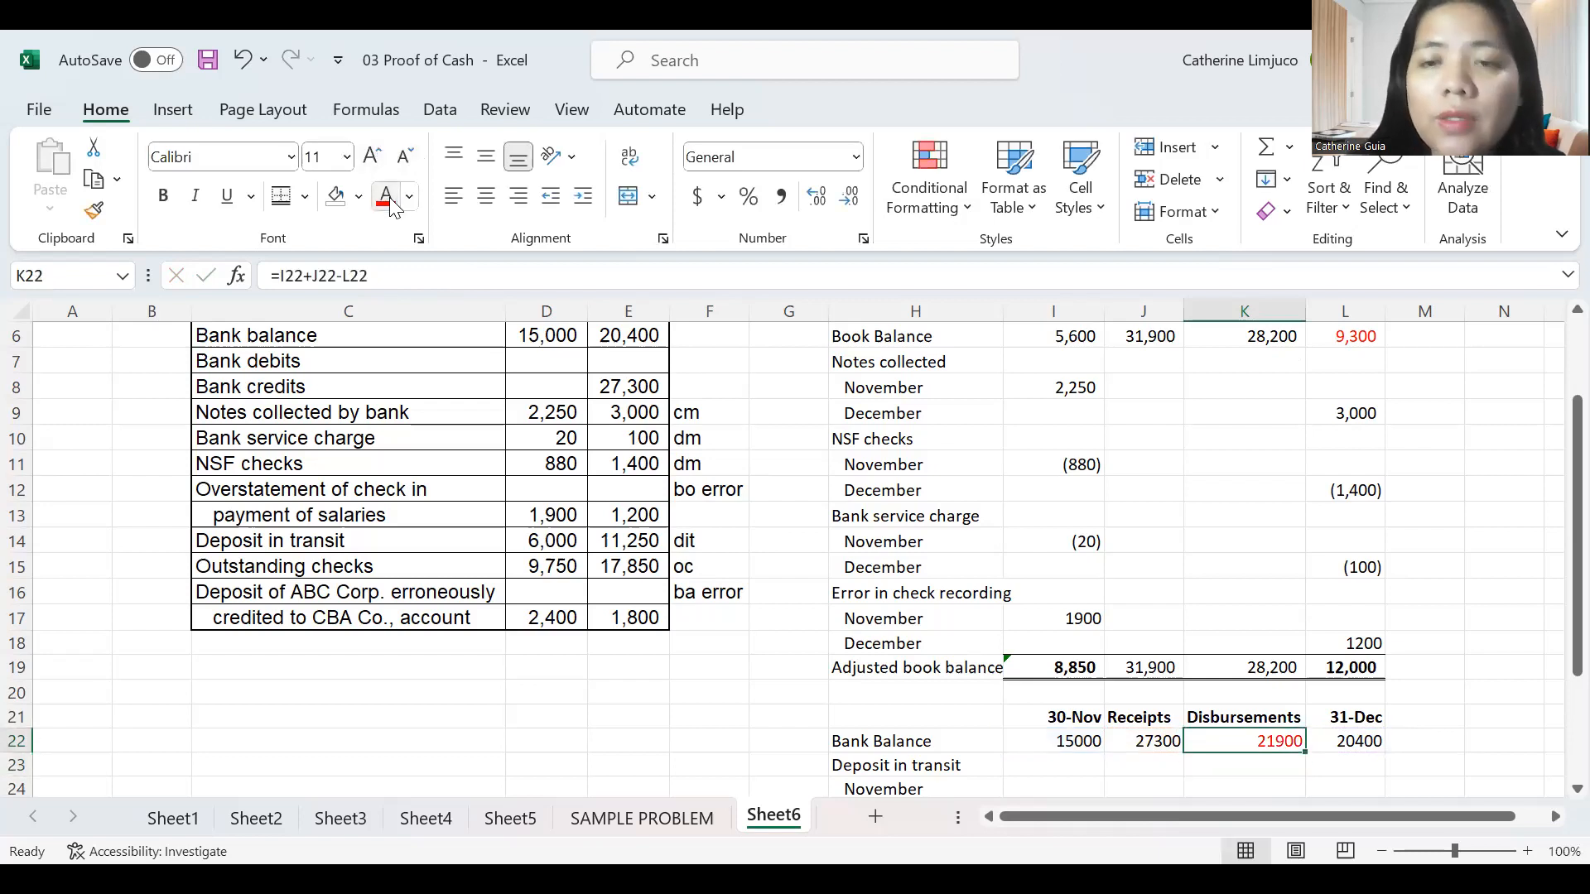
Enter 6000 as the November deposit in transit in the 30-Nov column, cell I24.
key("Left")
key("Left")
key("Left")
key("Down")
key("Down")
key("Down")
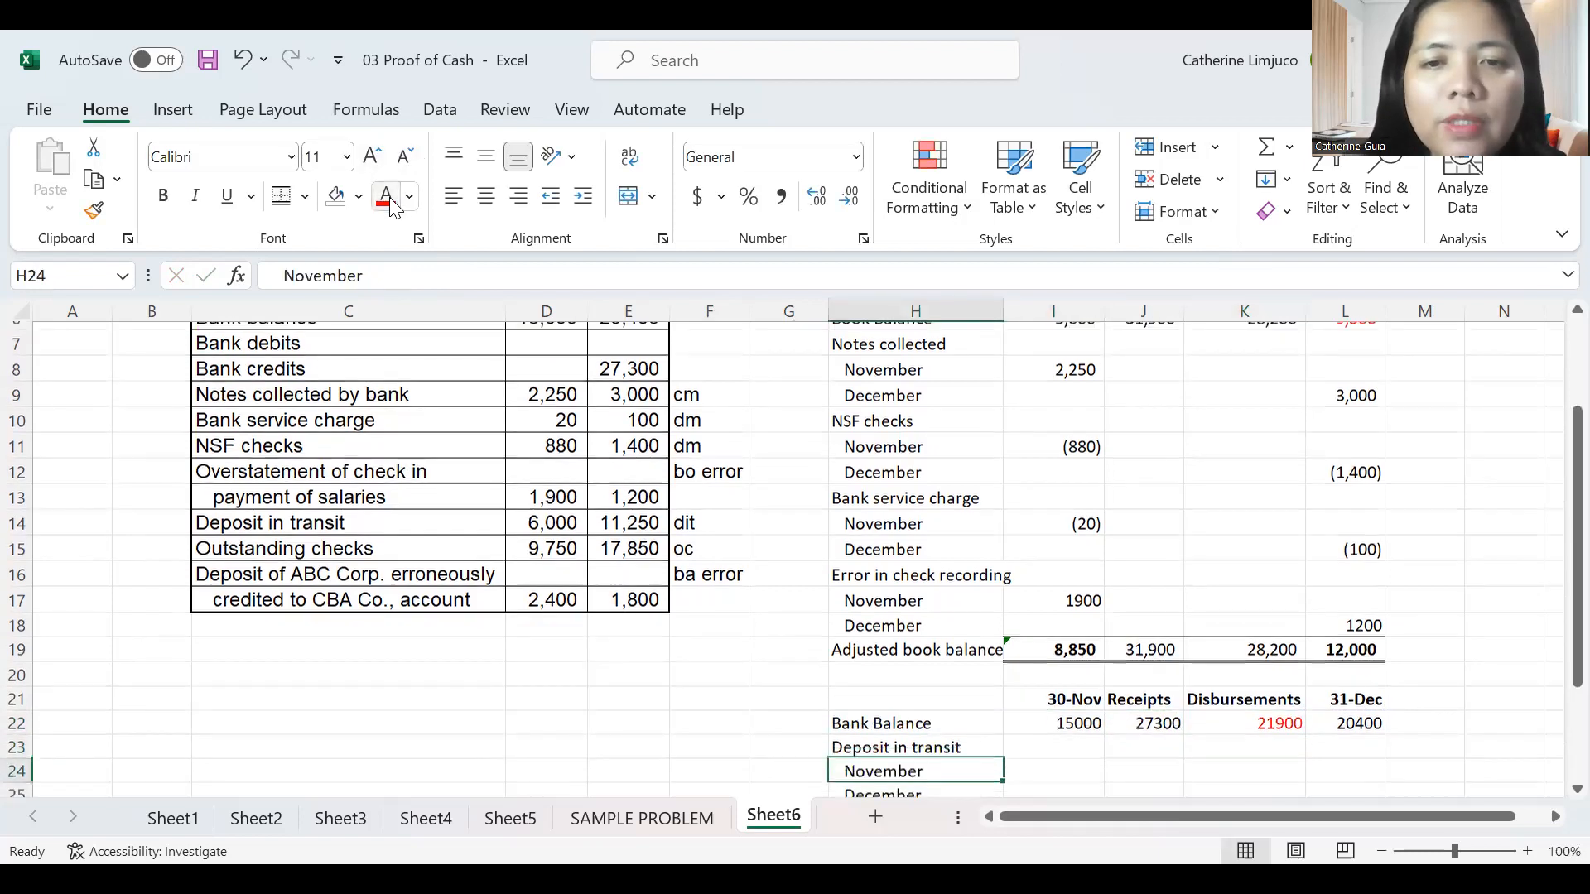
key("Up")
key("Right")
type("6000")
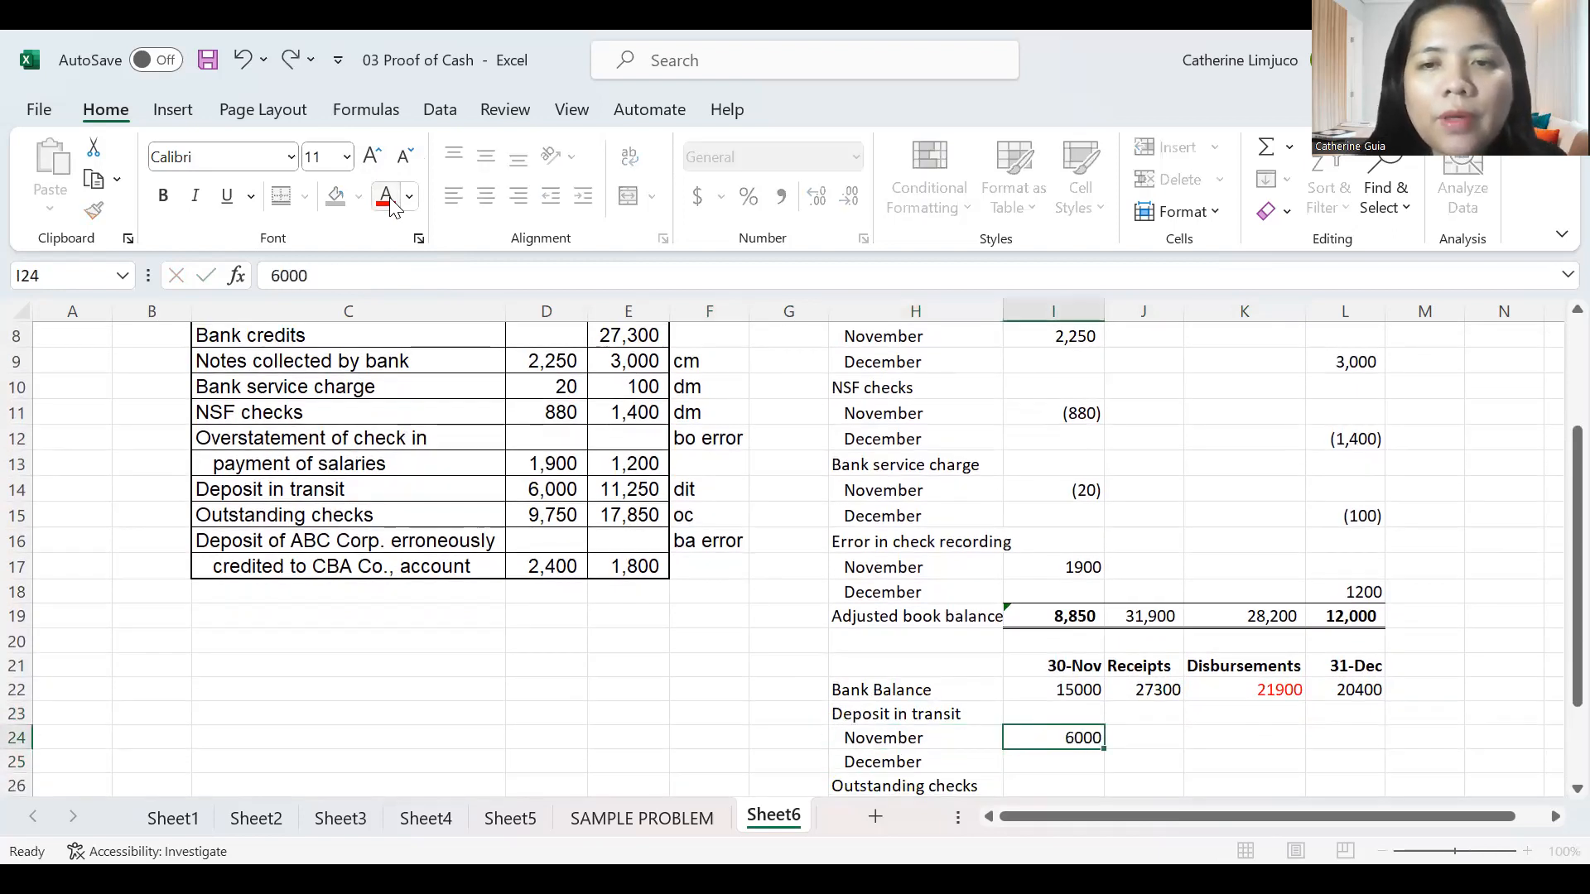
key("Return")
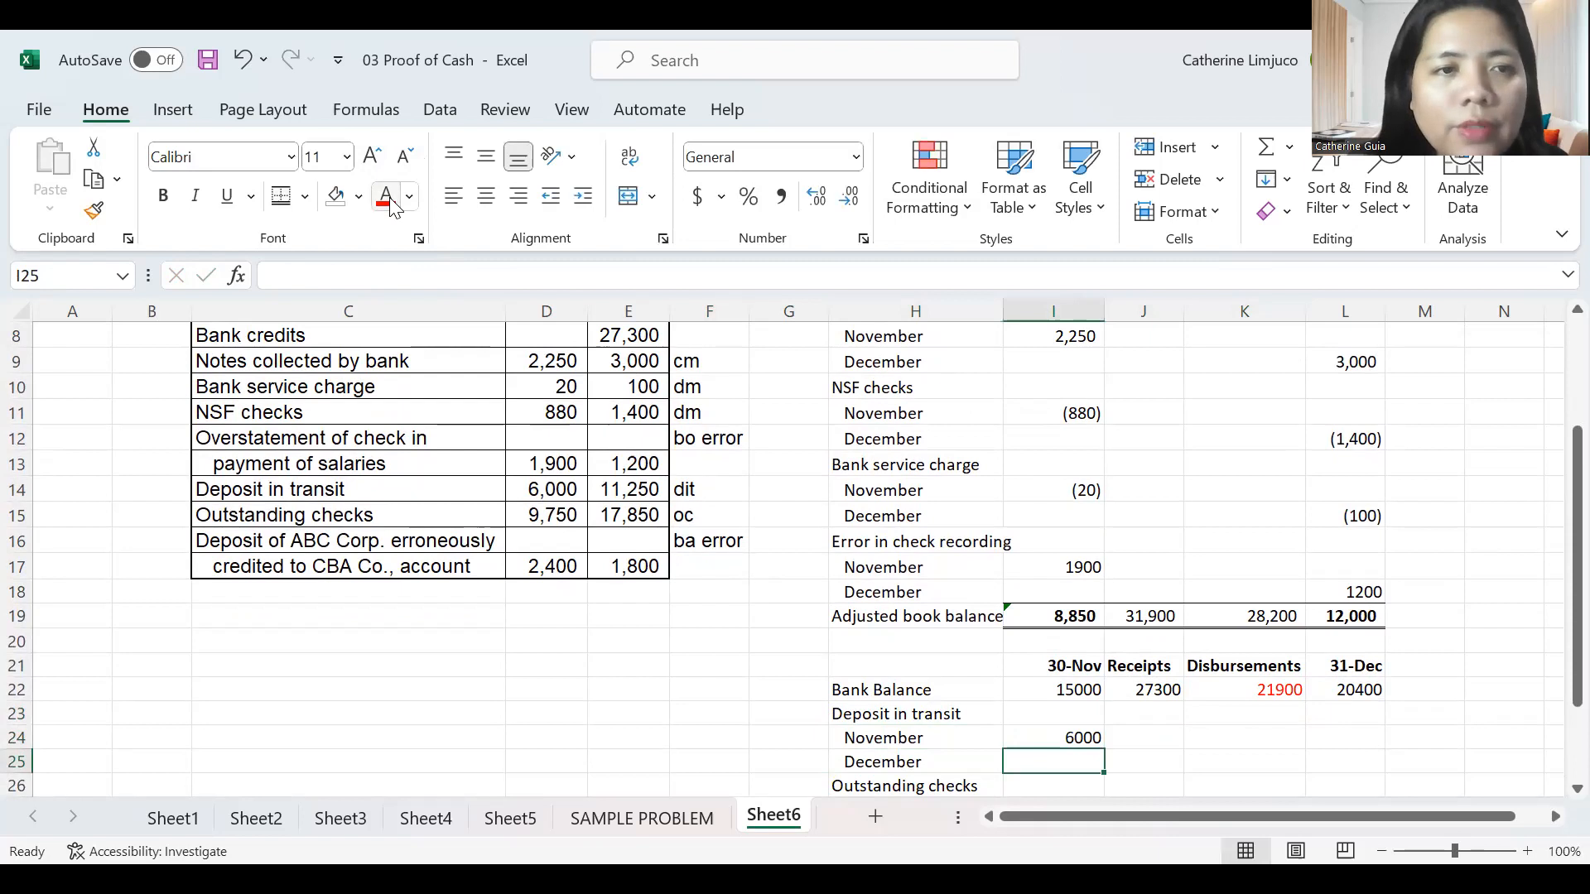
Enter 11250 as the December deposit in transit in the 31-Dec column, cell L25.
key("Right")
key("Right")
key("Right")
type("1126")
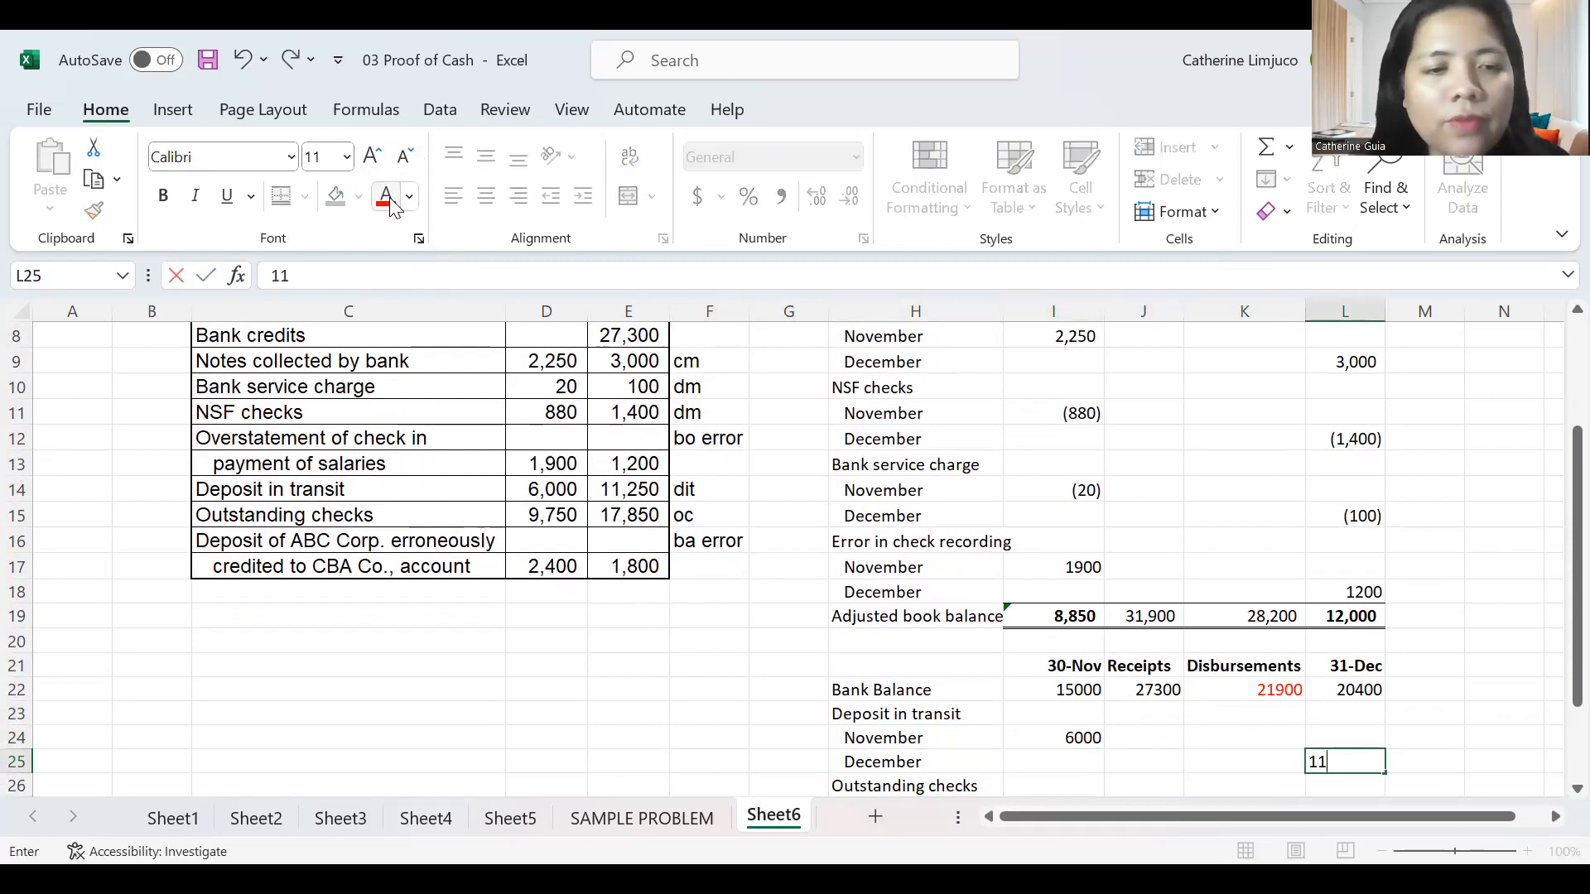
key("BackSpace")
type("50")
key("Return")
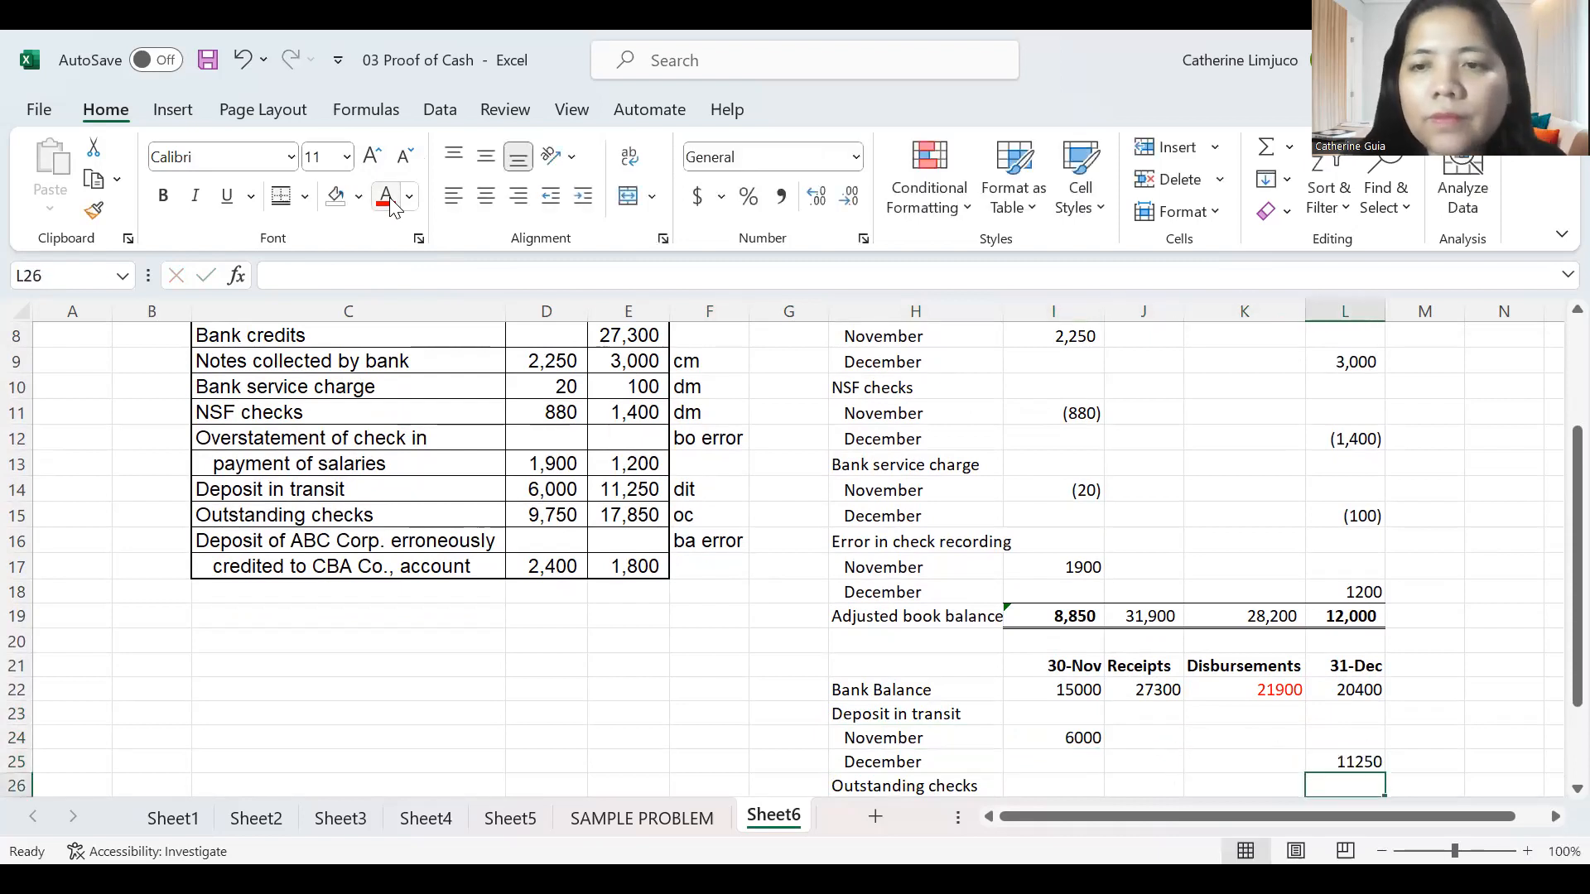
Enter the November outstanding checks as -9750 in the 30-Nov column, cell I27.
key("Up")
key("Left")
key("Left")
key("Left")
key("Left")
key("Down")
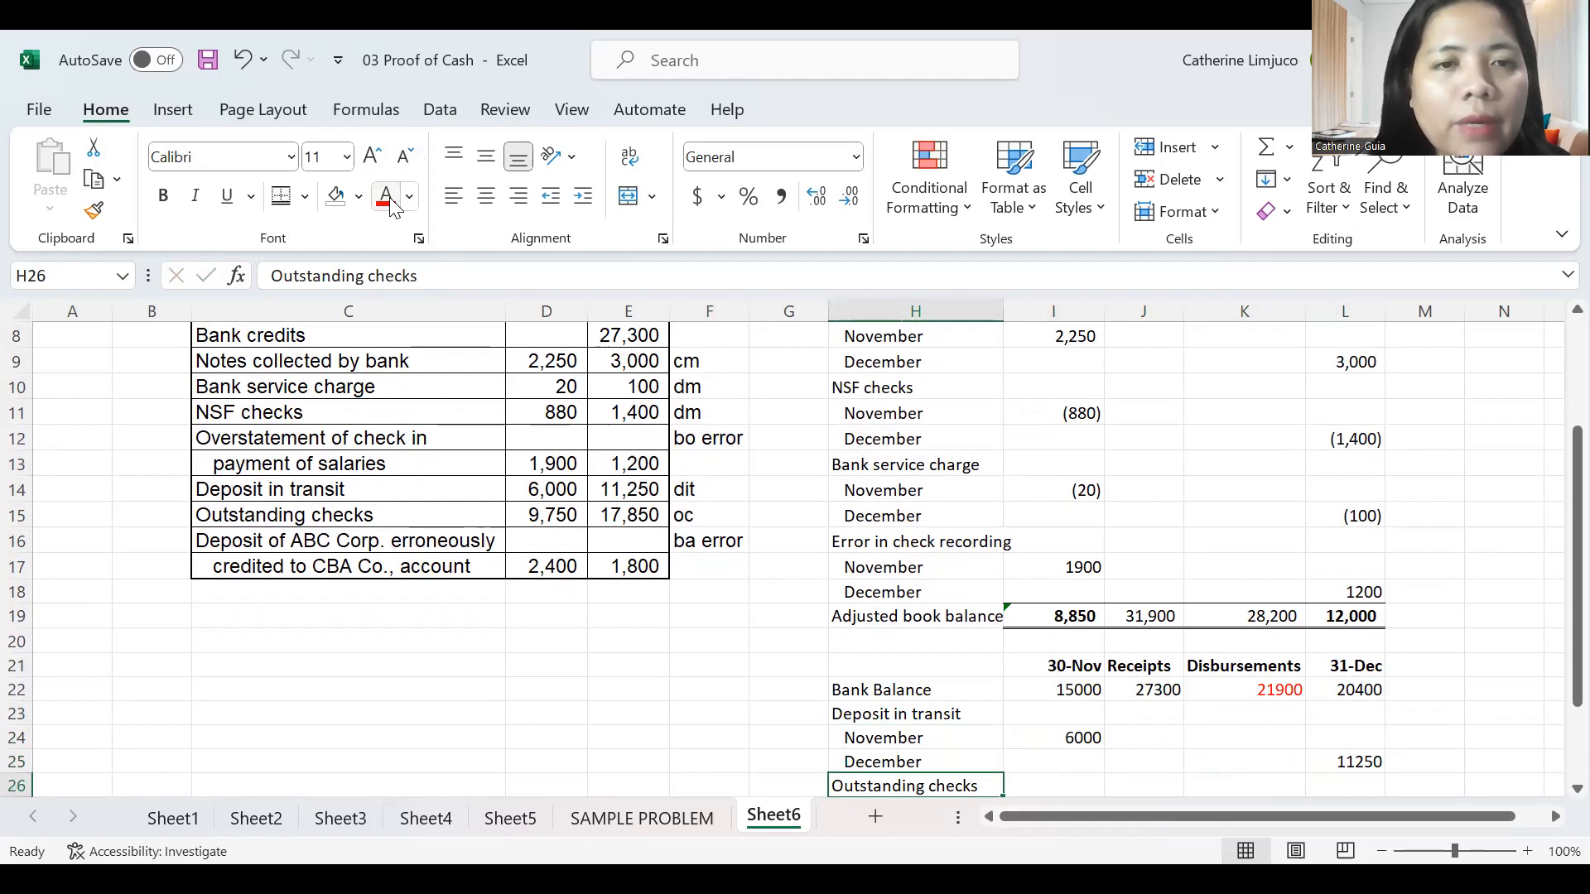
key("Down")
key("Down")
key("Up")
key("Right")
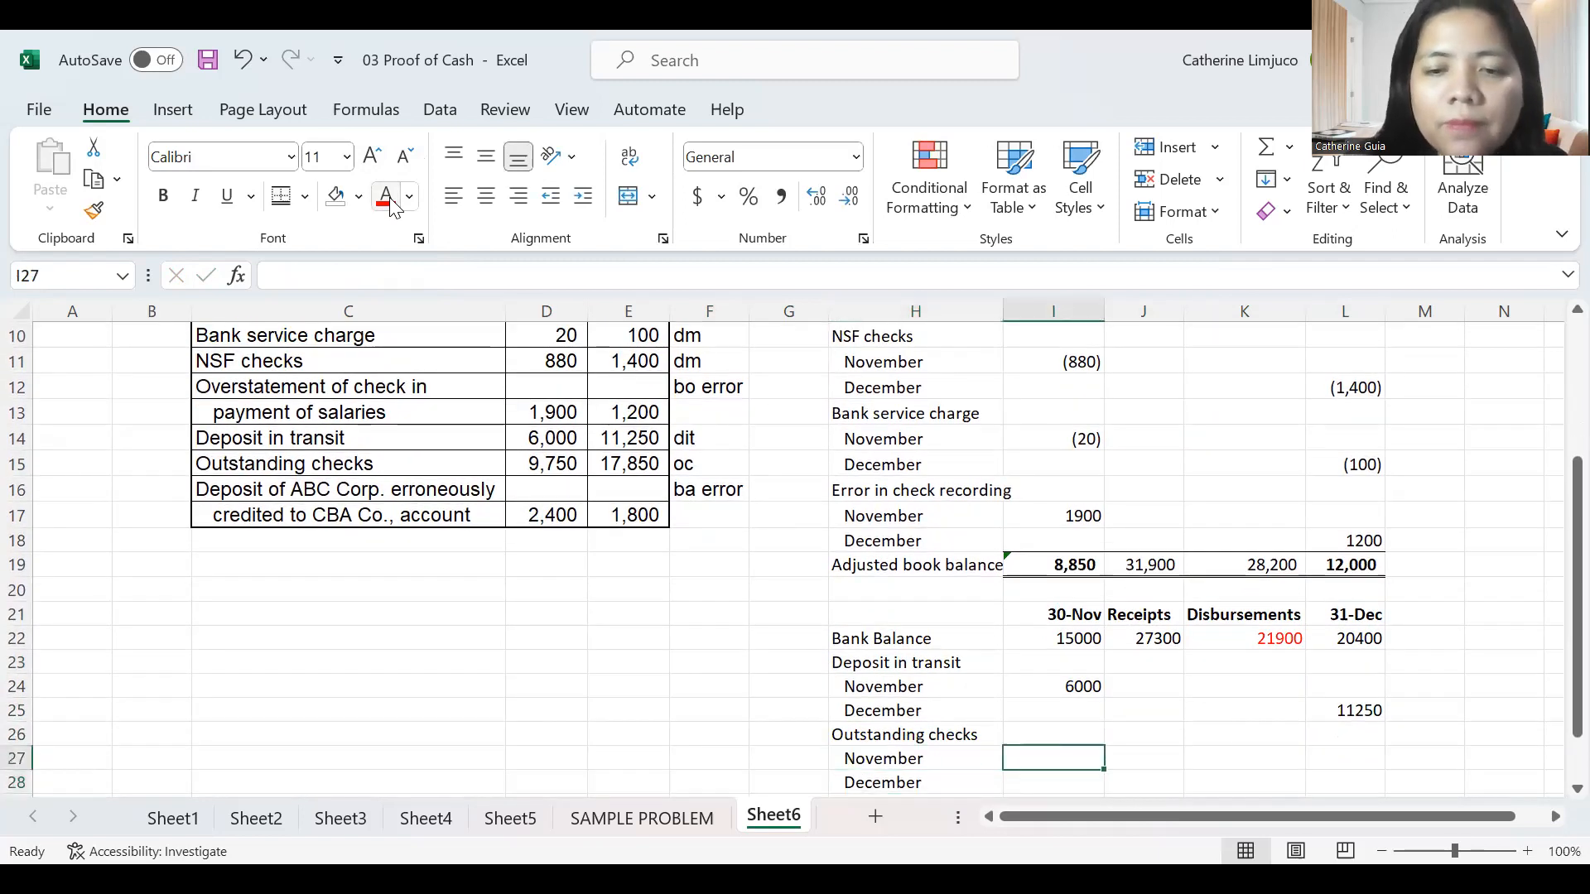
type("-975")
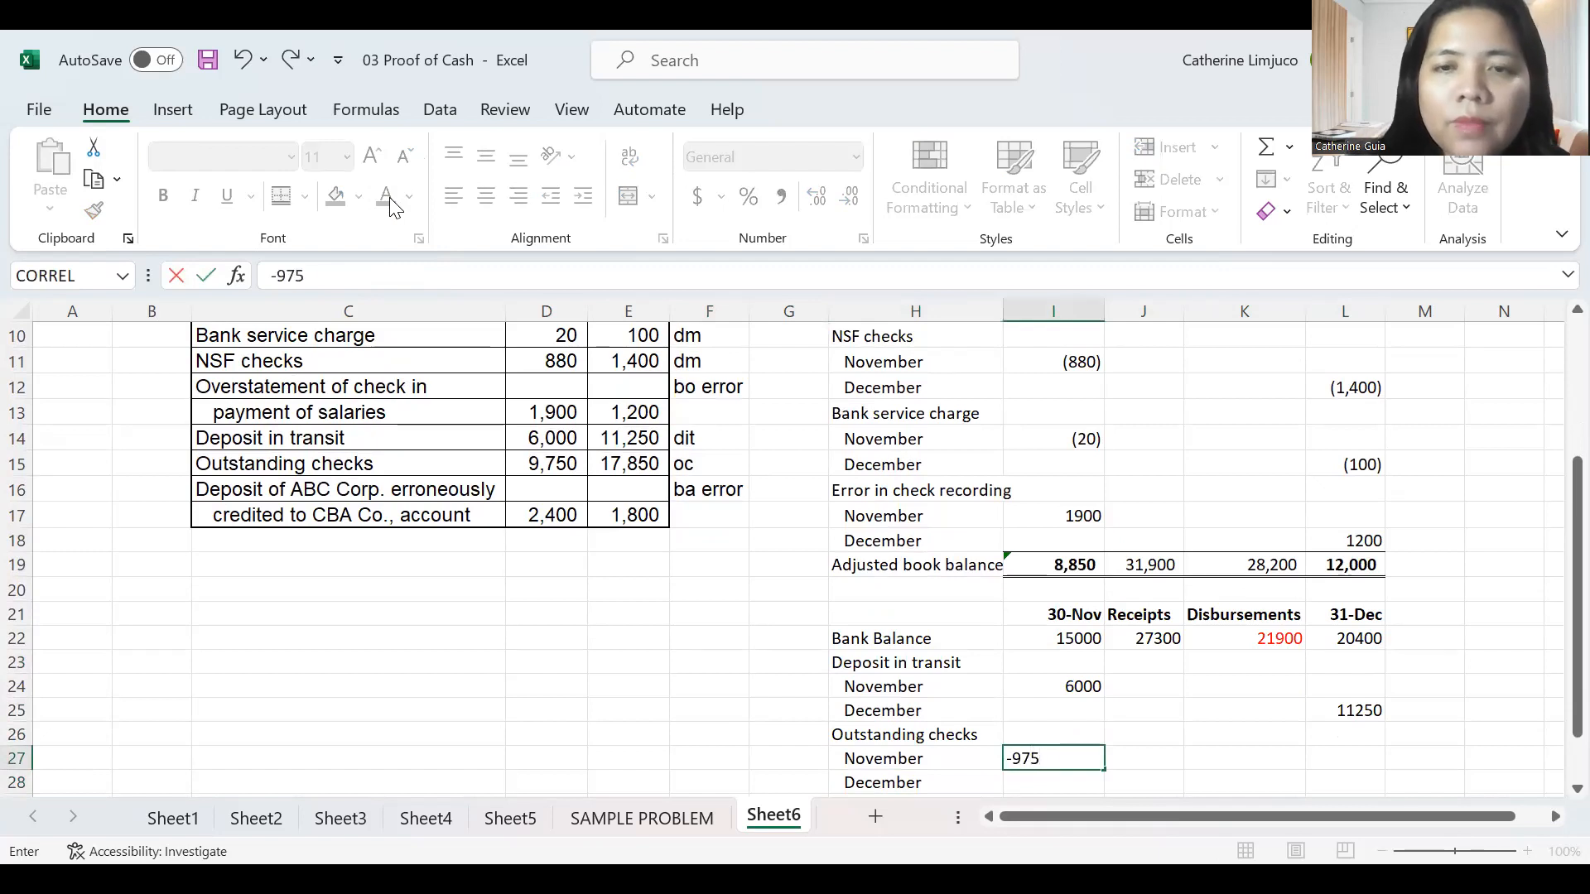
type("0")
key("Return")
Enter the December outstanding checks as -17850 in the 31-Dec column, cell L28.
key("Right")
key("Right")
key("Right")
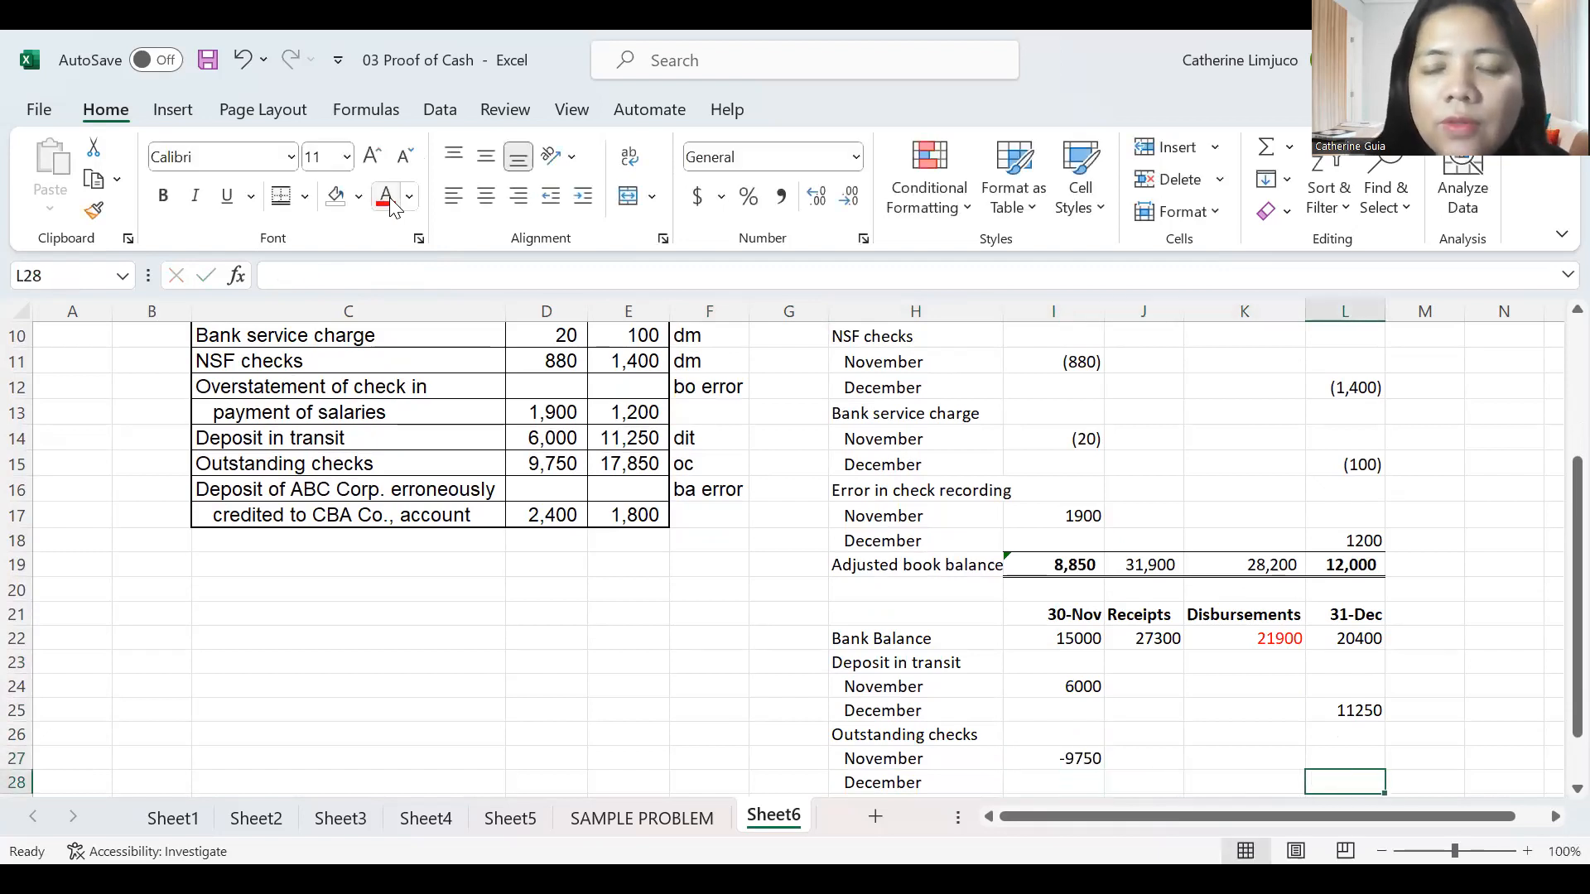
type("-17850")
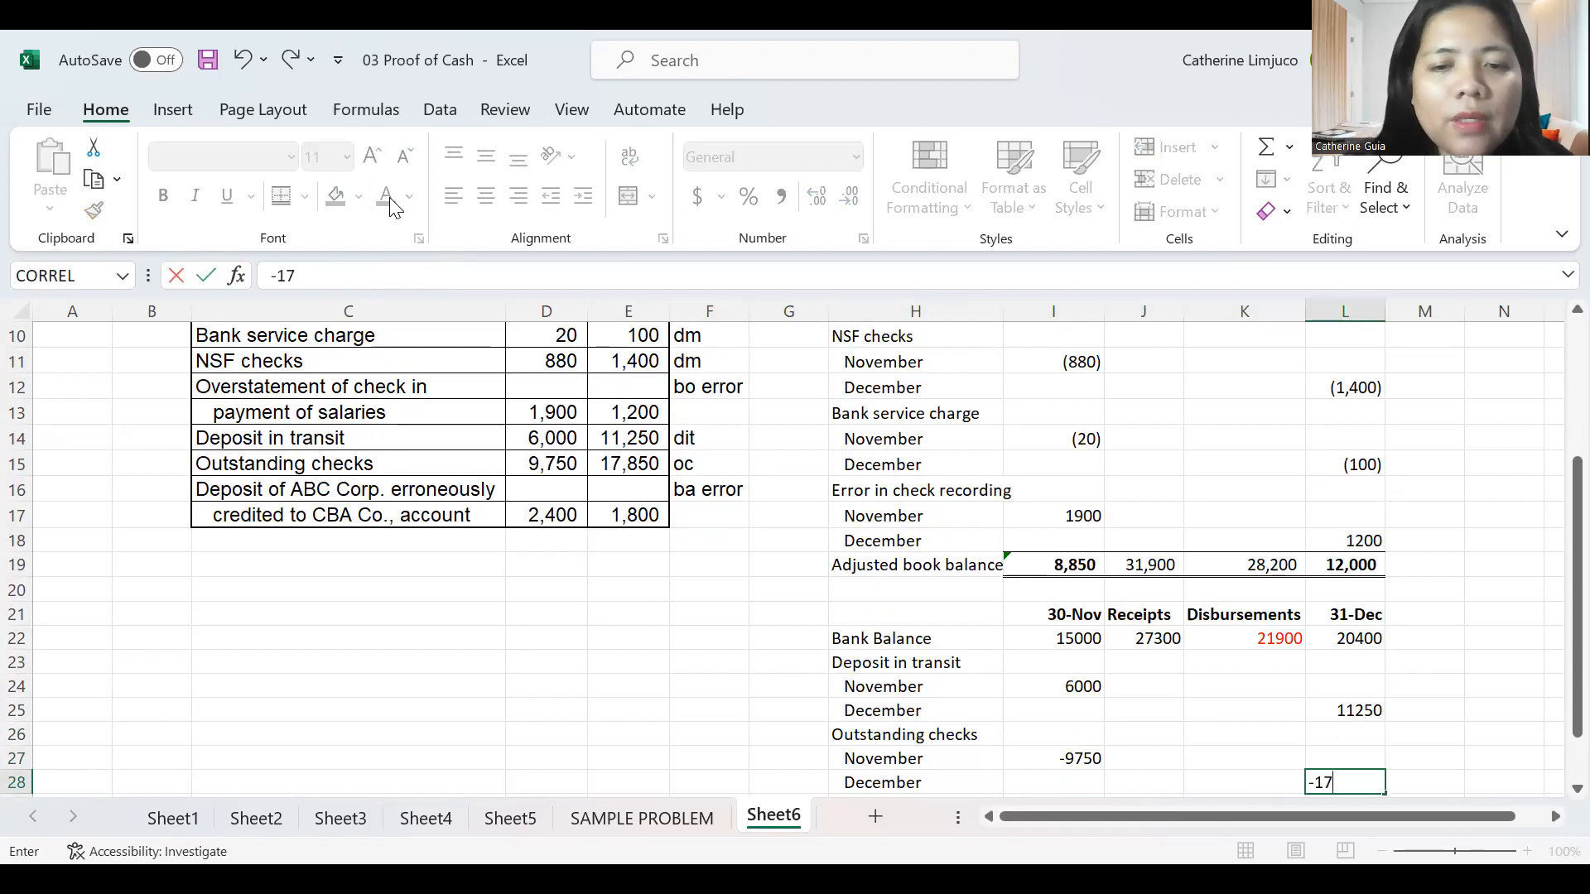
key("Return")
Enter the November erroneous credit as -2400 in the 30-Nov column, cell I30.
key("Up")
key("Left")
key("Left")
key("Left")
key("Left")
key("Left")
key("Down")
key("Down")
key("Down")
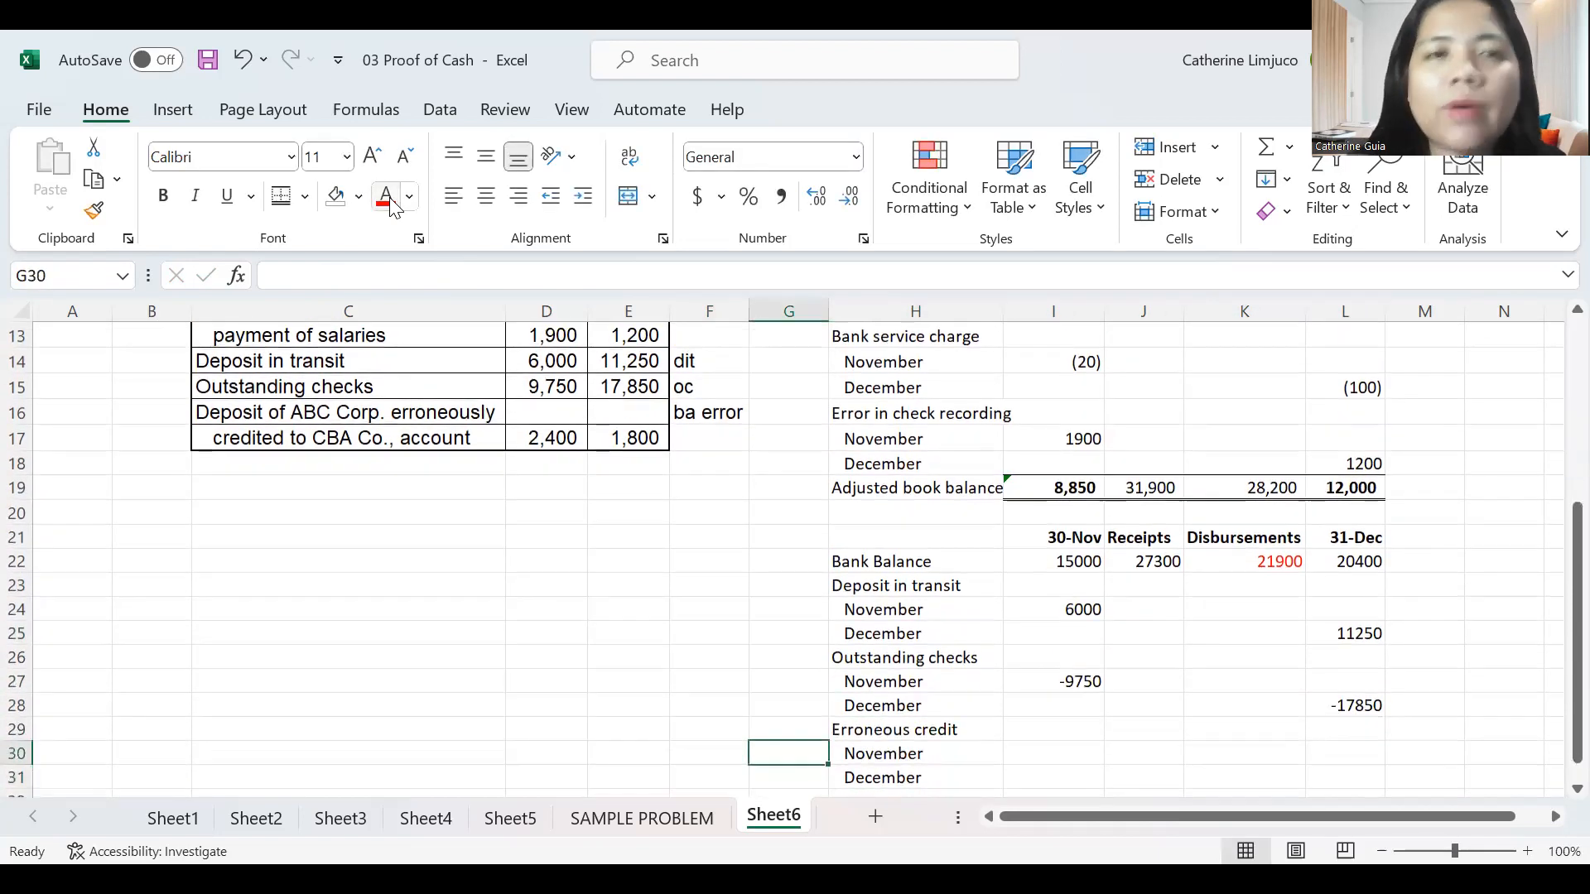
key("Up")
key("Right")
key("Right")
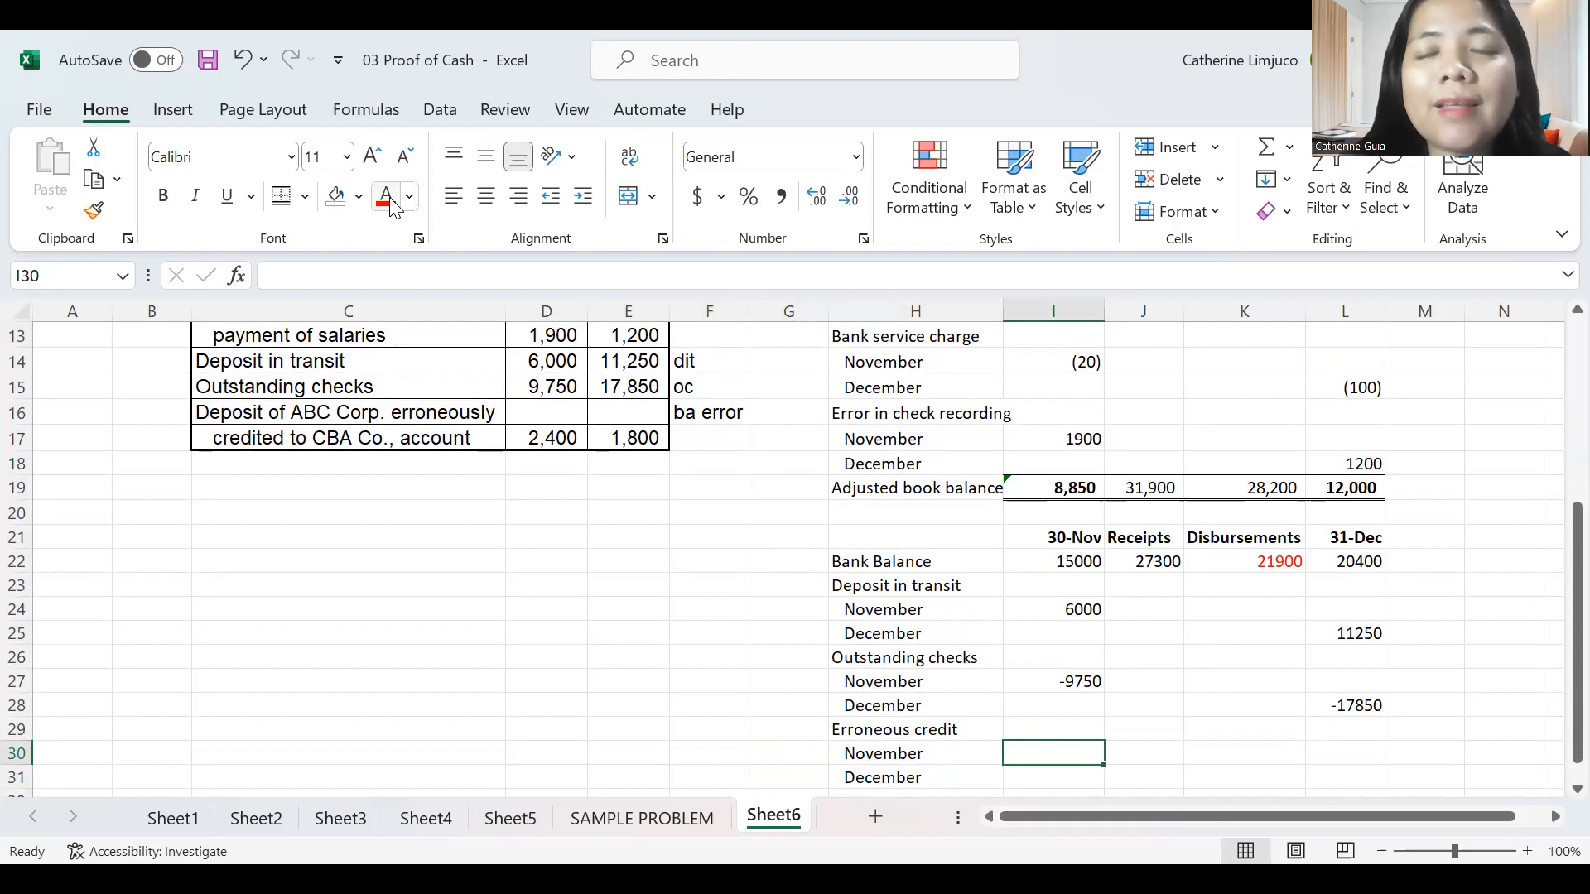
key("Left")
key("Right")
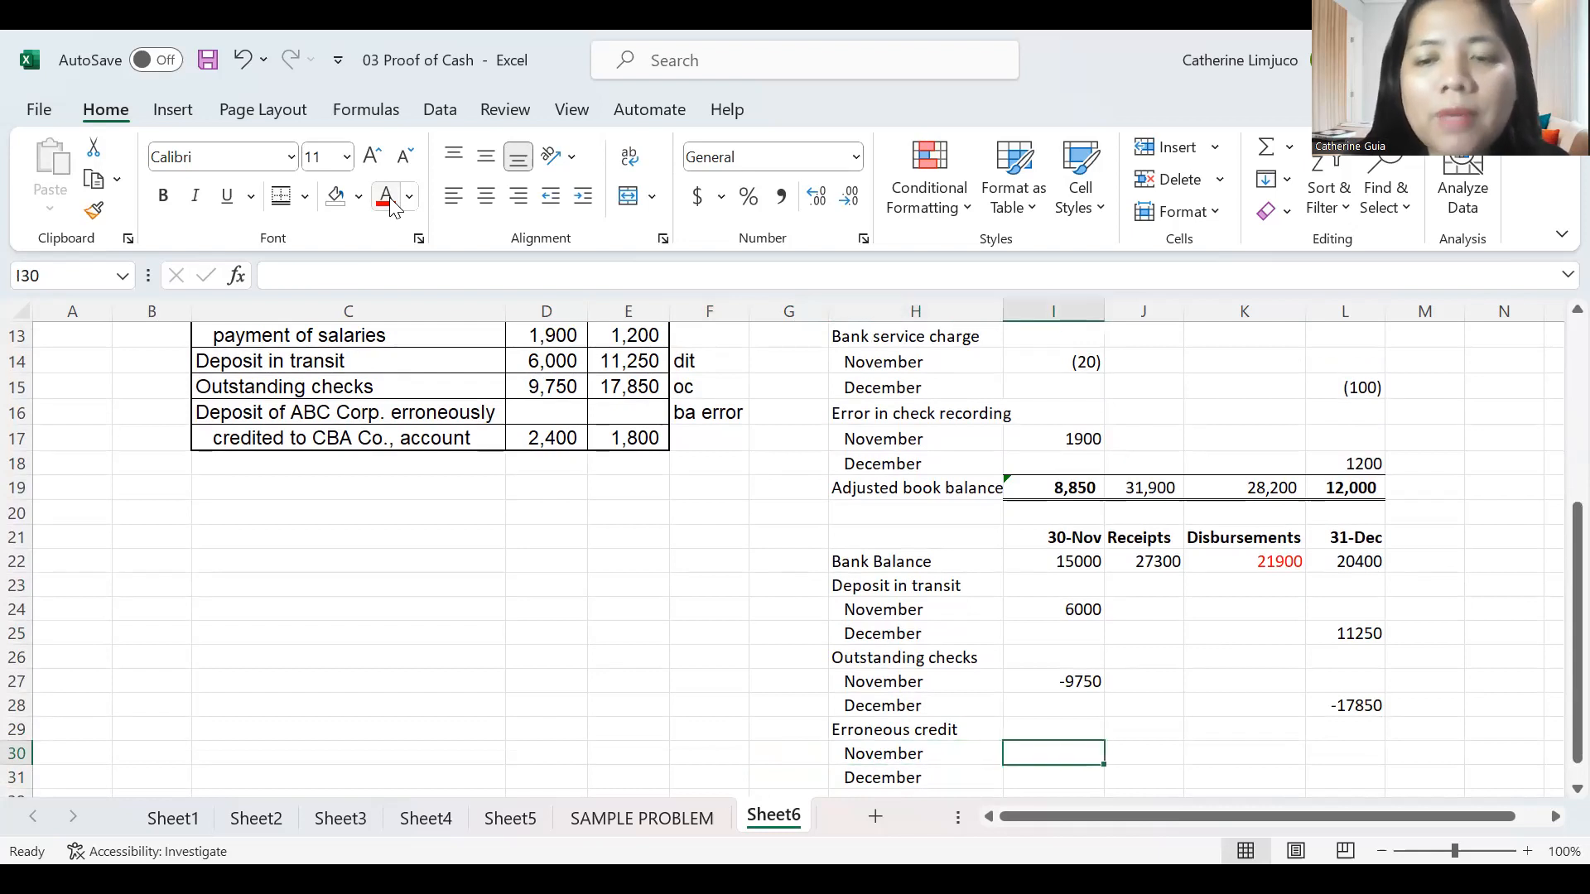
type("-2400")
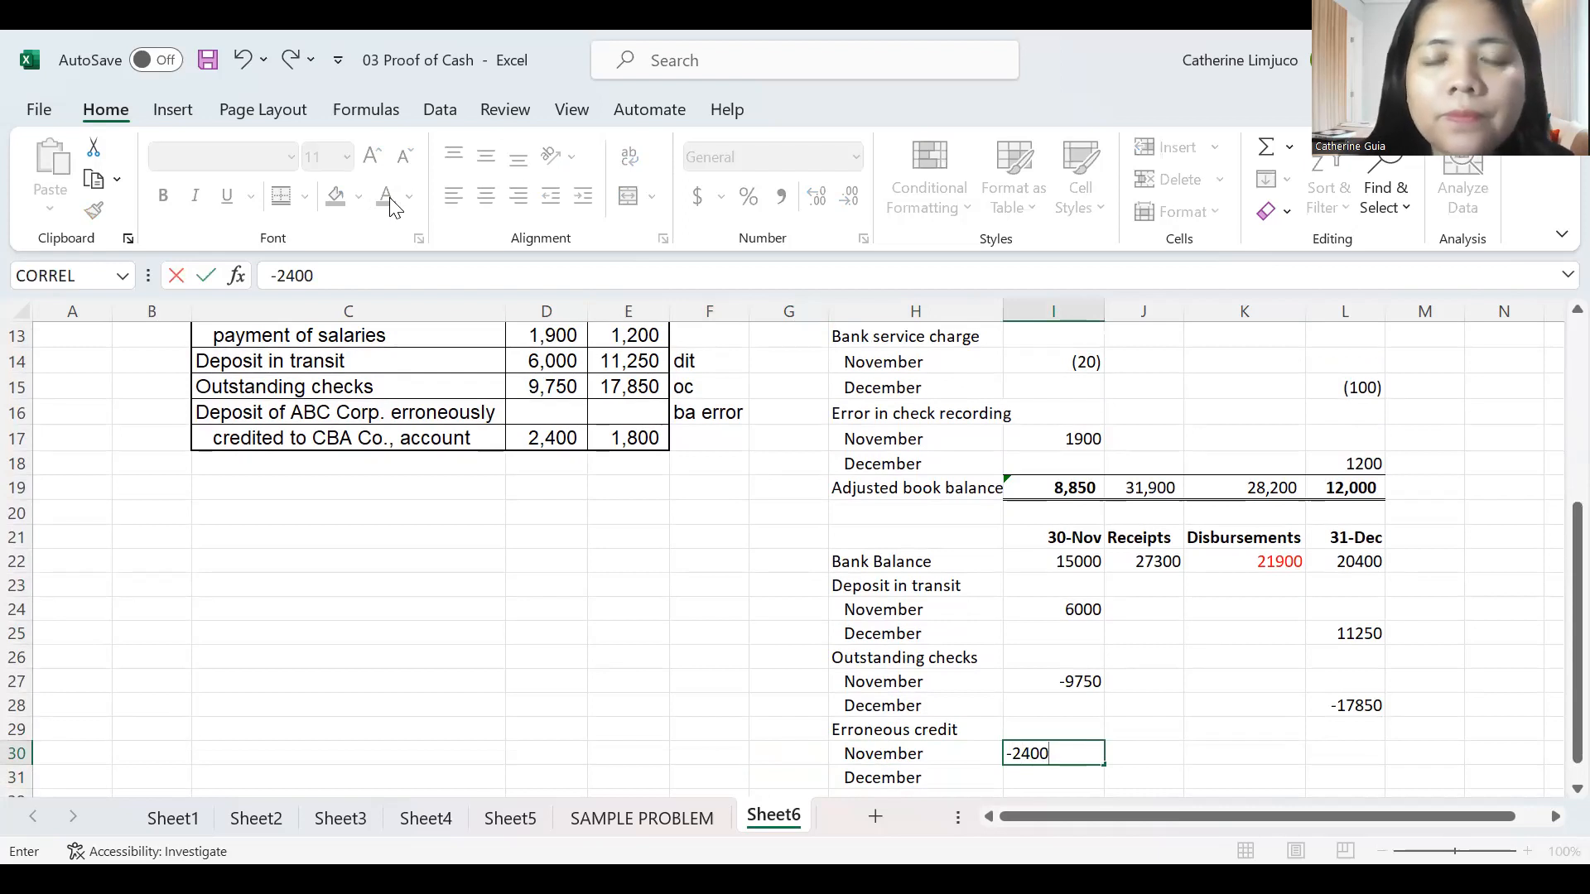
key("Return")
Enter the December erroneous credit as -1800 in the 31-Dec column, cell L31.
key("Right")
key("Right")
key("Right")
key("Right")
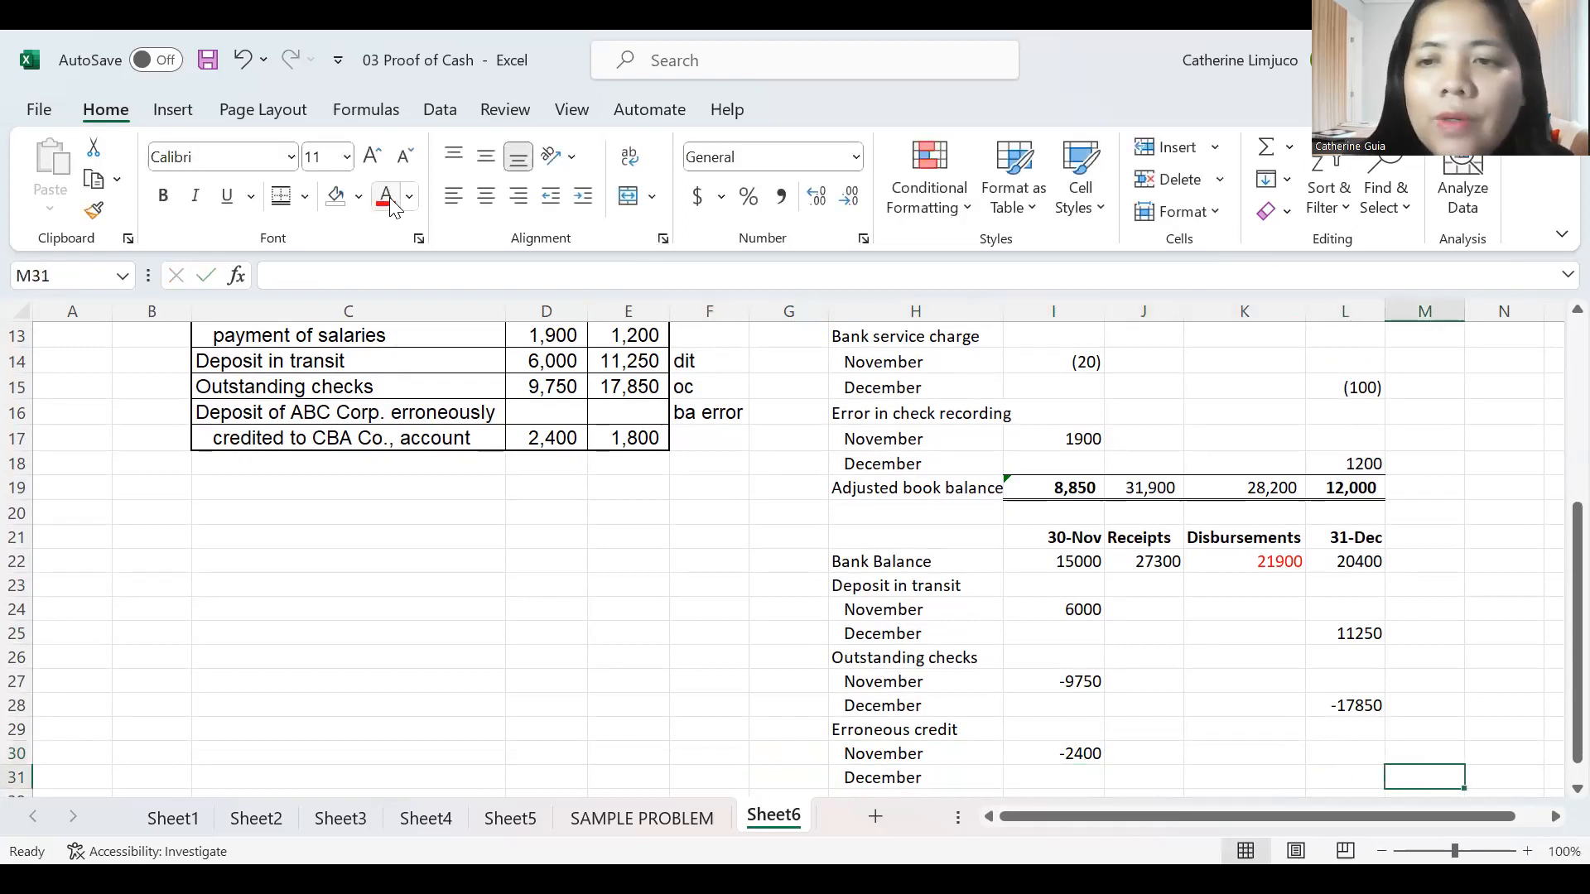
key("Left")
type("-1800")
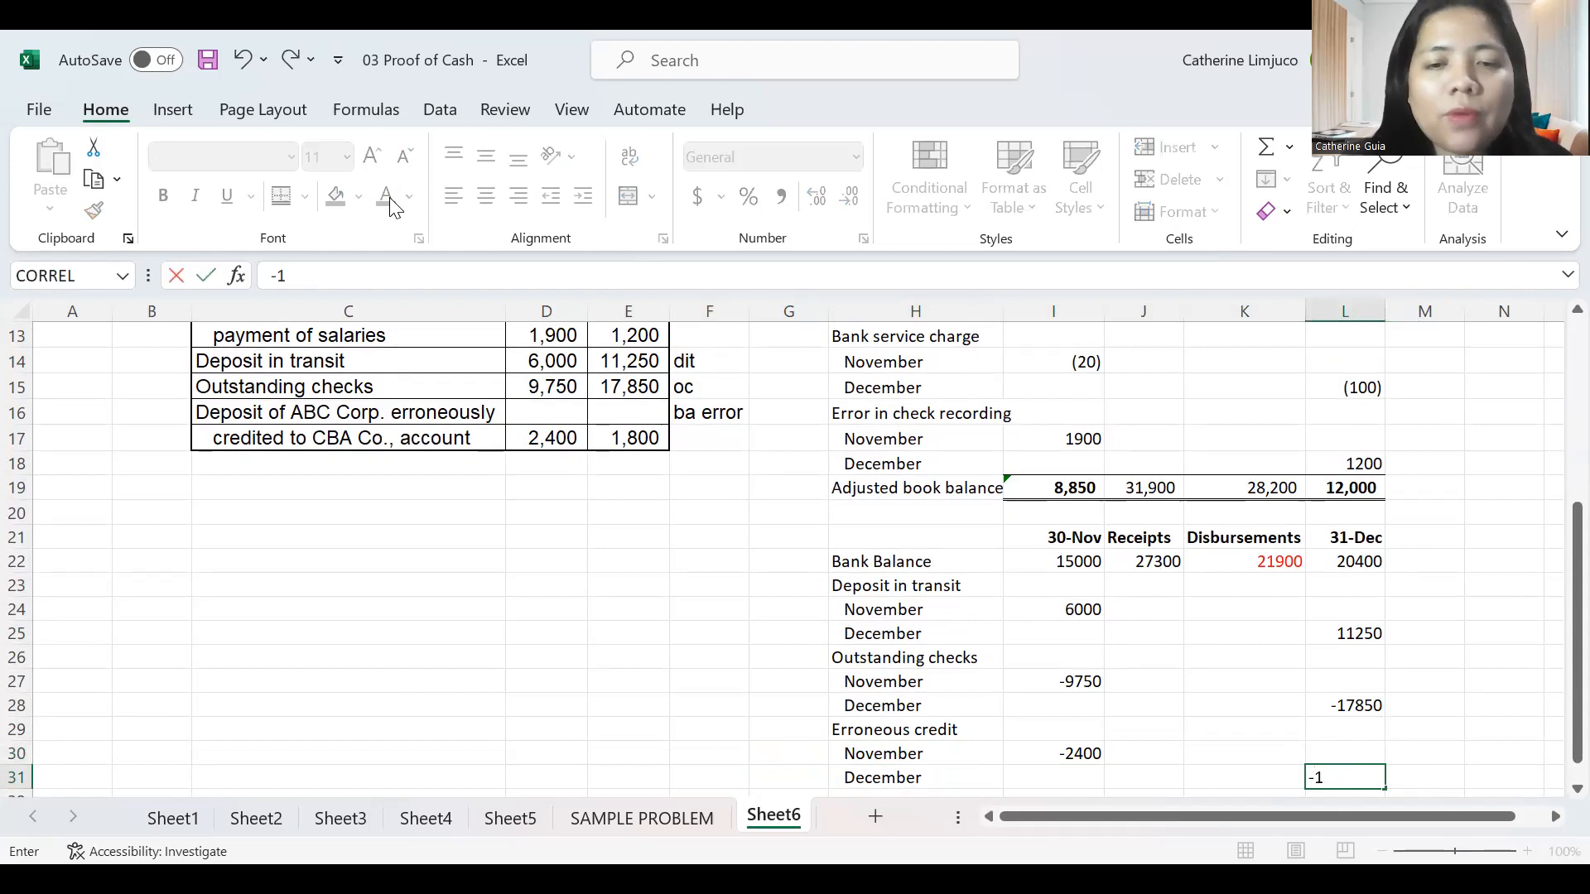
key("Return")
Copy the Adjusted book balance row H19:L19 to row 32 below the erroneous credit entries.
key("Left")
key("Left")
key("Left")
key("Left")
key("Up")
key("Up")
key("Up")
key("Up")
key("Up")
key("Up")
key("Up")
key("Up")
key("Up")
key("Up")
key("Up")
key("Up")
key("Up")
key("shift+Right")
key("shift+Right")
key("shift+Right")
key("shift+Right")
key("ctrl+c")
key("Down")
key("Down")
key("Down")
key("Down")
key("Down")
key("Down")
key("Down")
key("Down")
key("Down")
key("Down")
key("Down")
key("Down")
key("Down")
key("Down")
key("Down")
key("Down")
key("Up")
key("Up")
key("Up")
key("ctrl+v")
key("Right")
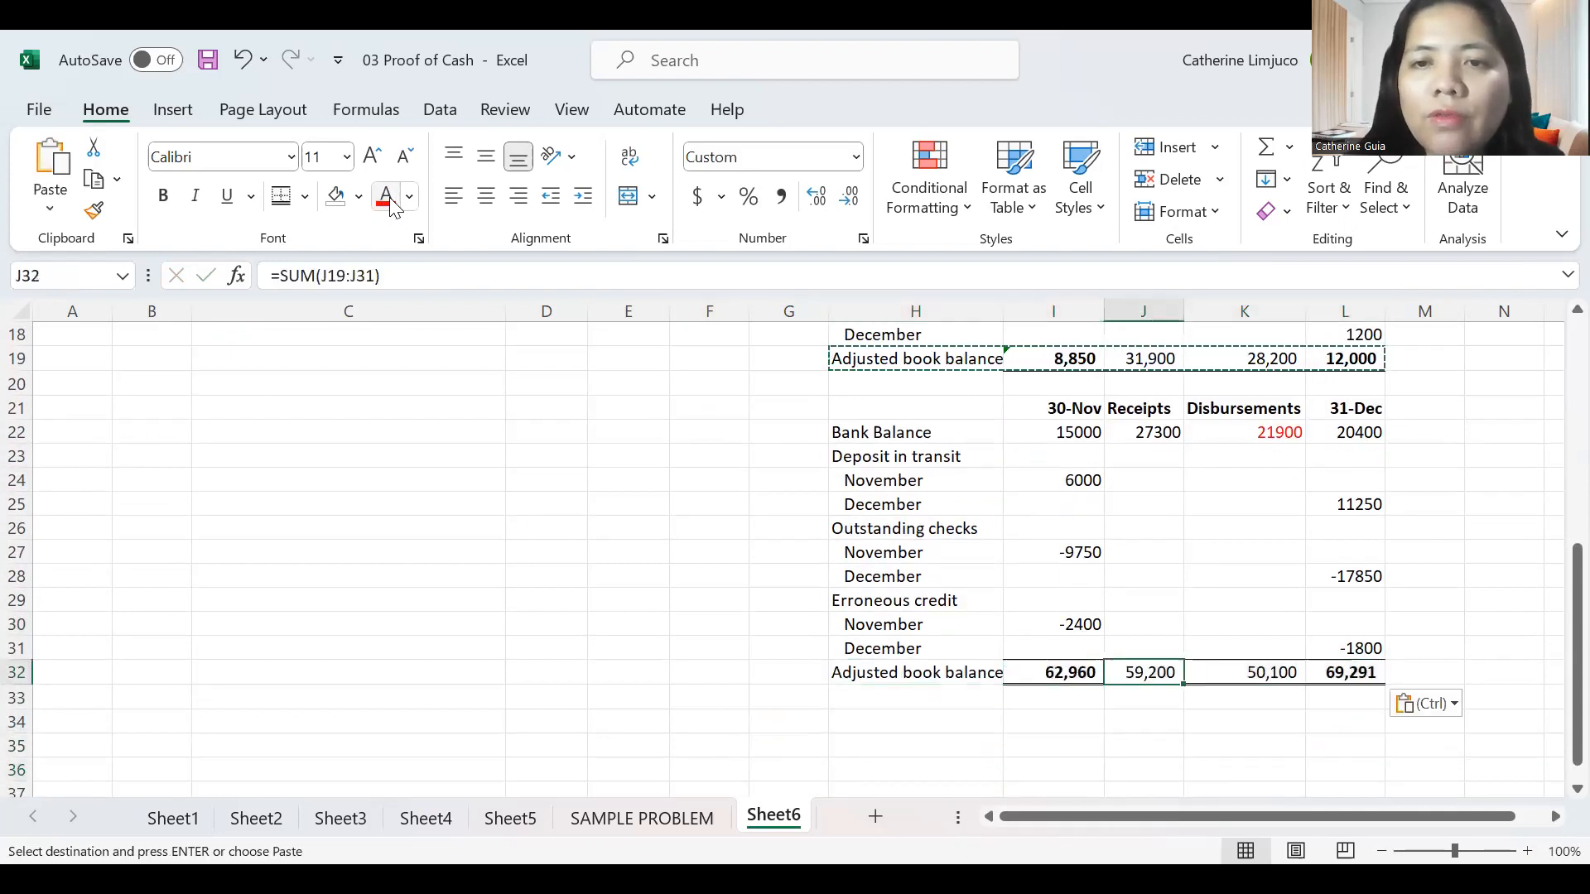
Total the bank section's 30-Nov column in I32 with =SUM(I22:I31) and copy the formula across J32:L32.
type("=")
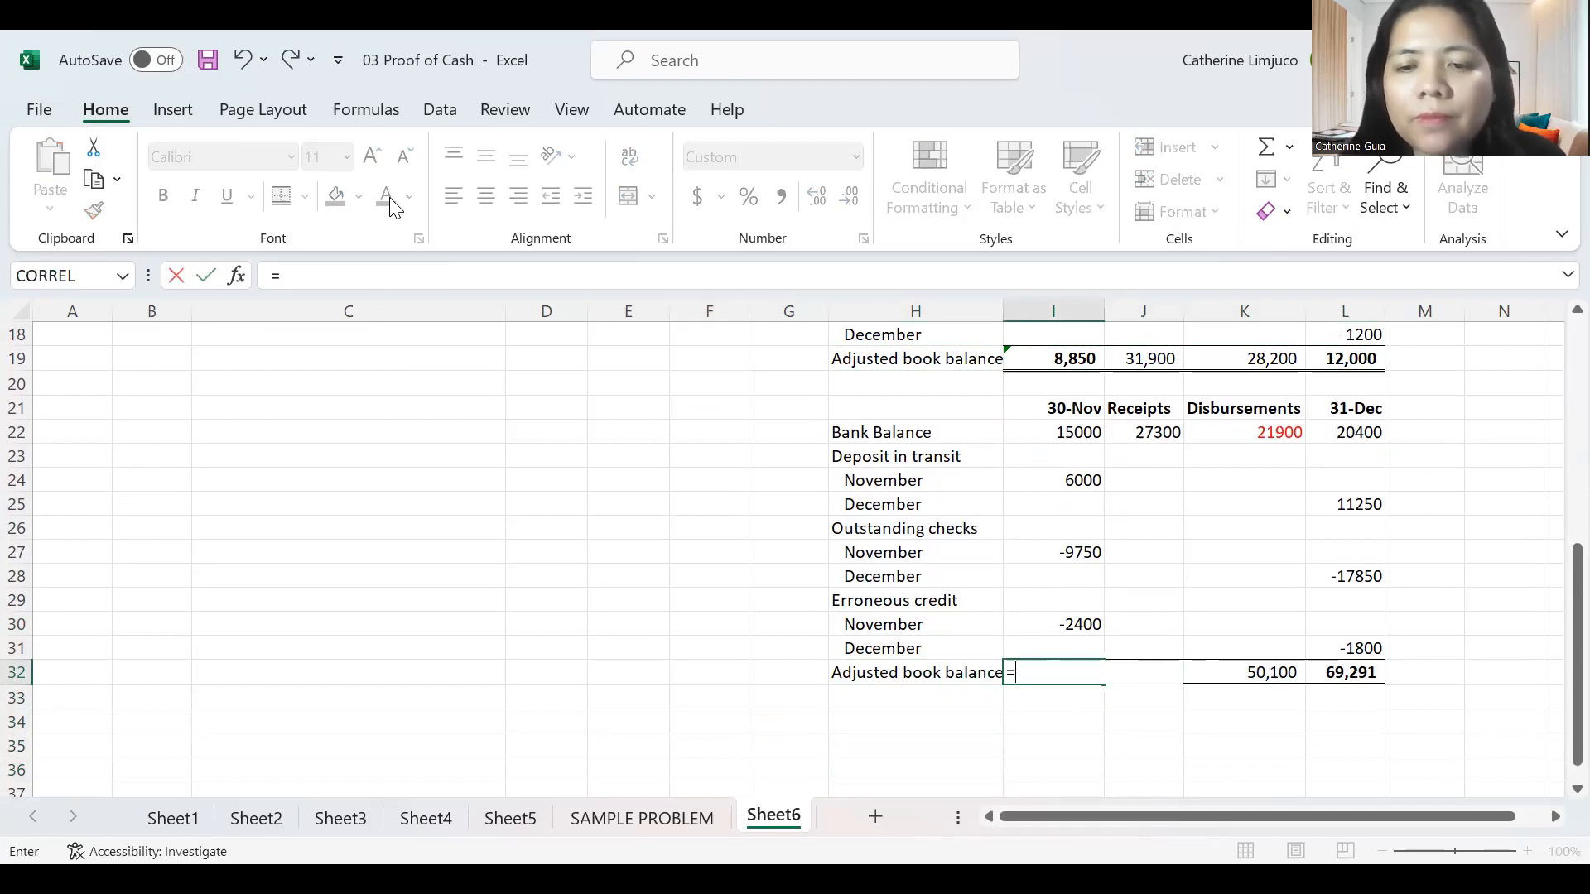
key("Escape")
key("ctrl+c")
key("Right")
key("shift+Right")
key("shift+Right")
key("shift+Right")
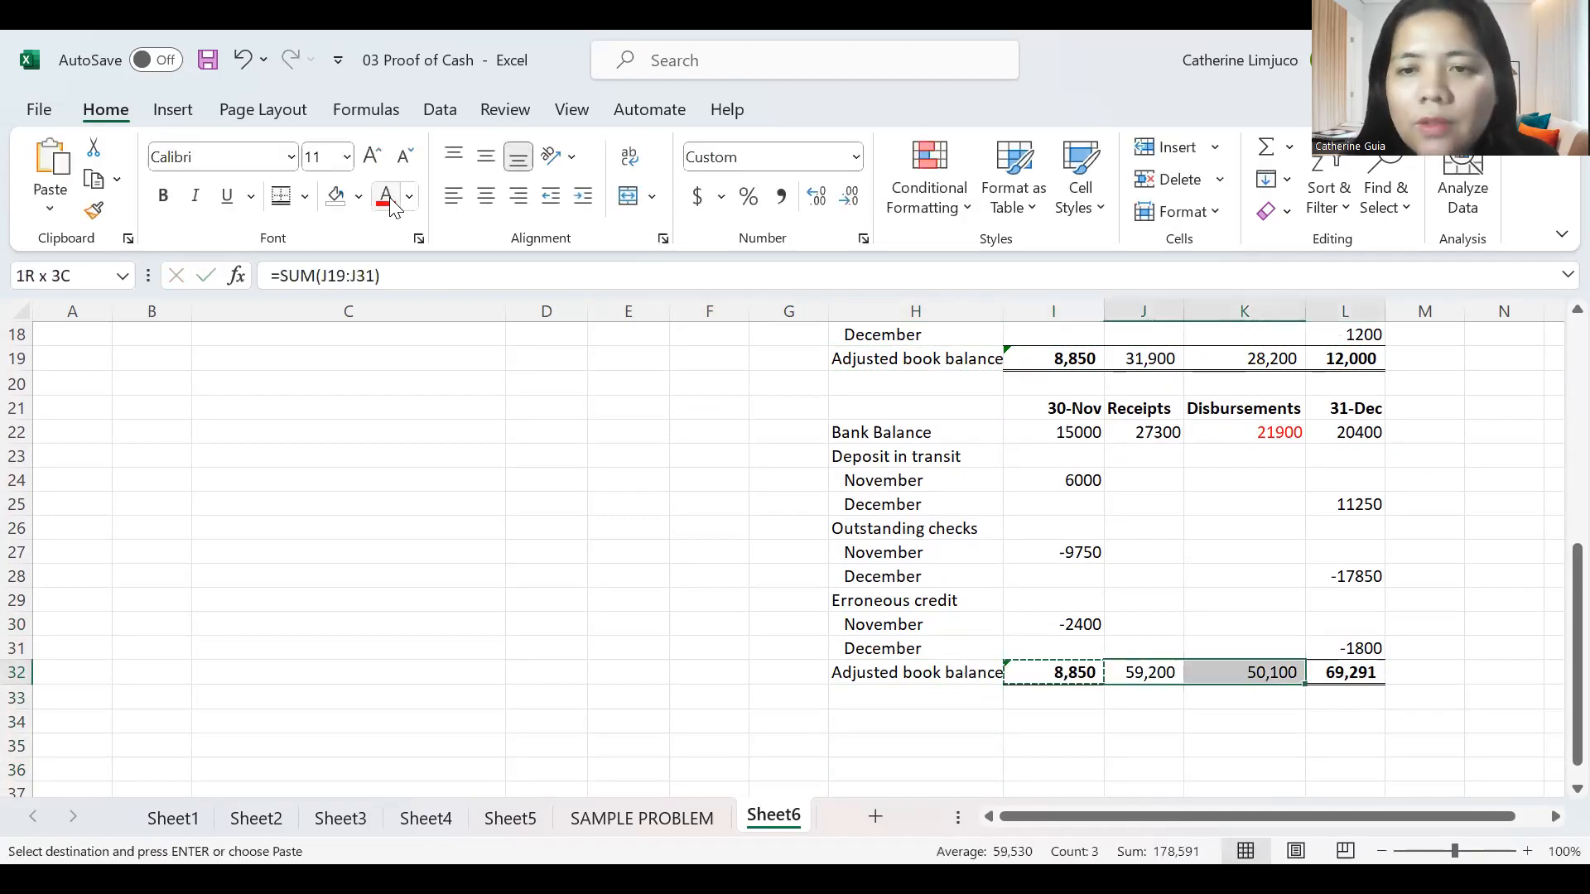
key("shift+Left")
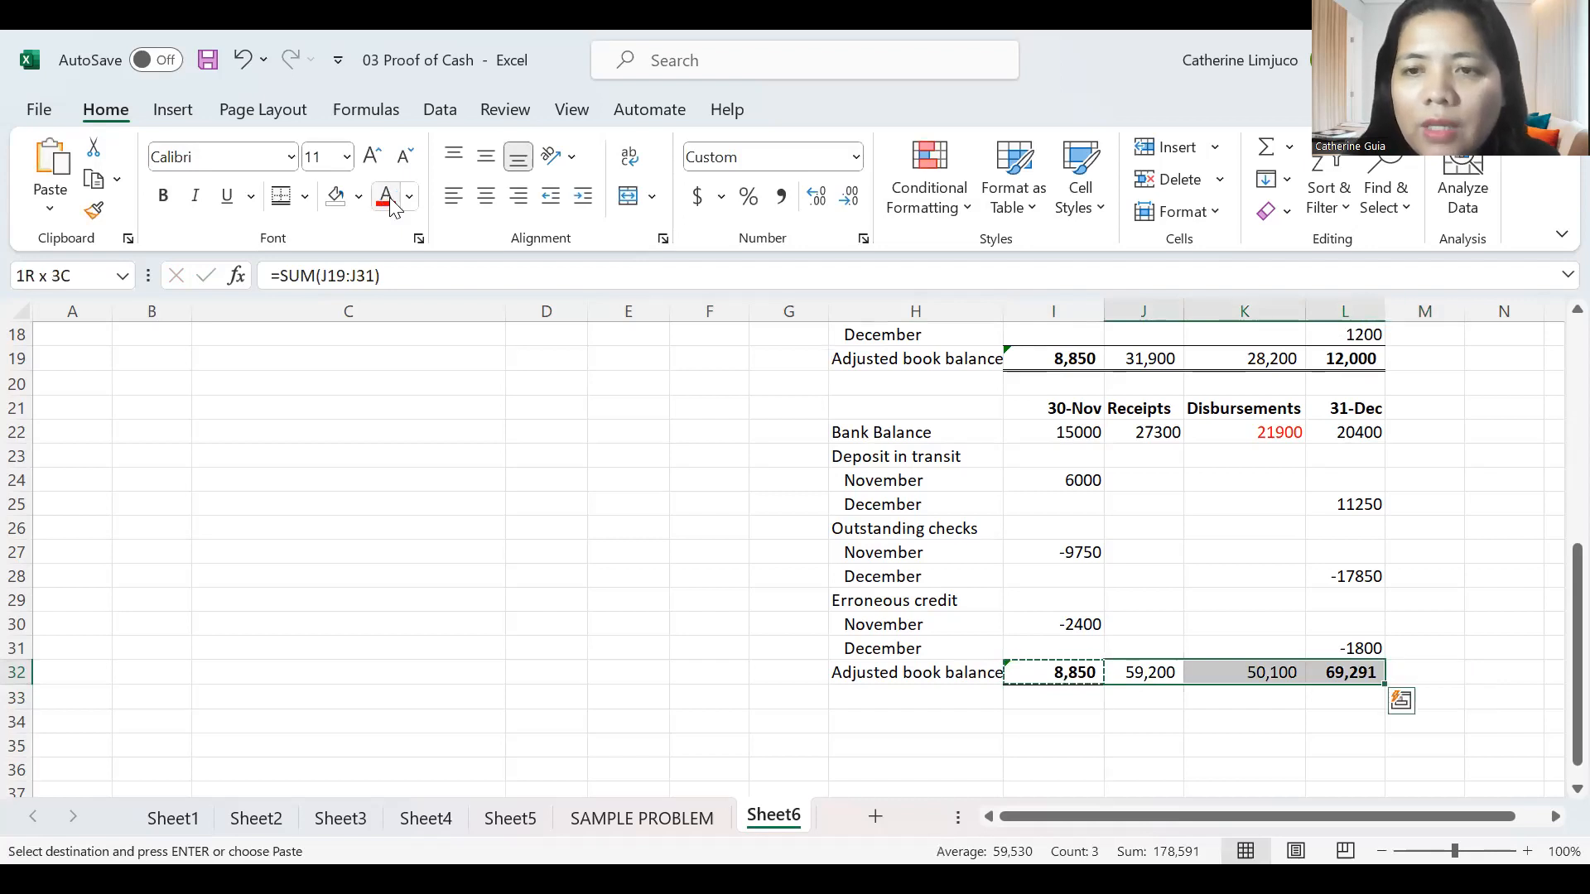
key("Return")
Colour the bank section's total Receipts and Disbursements in J32:K32 red.
key("Left")
key("Left")
key("Left")
key("Right")
key("Right")
key("Right")
key("Right")
key("Right")
key("Right")
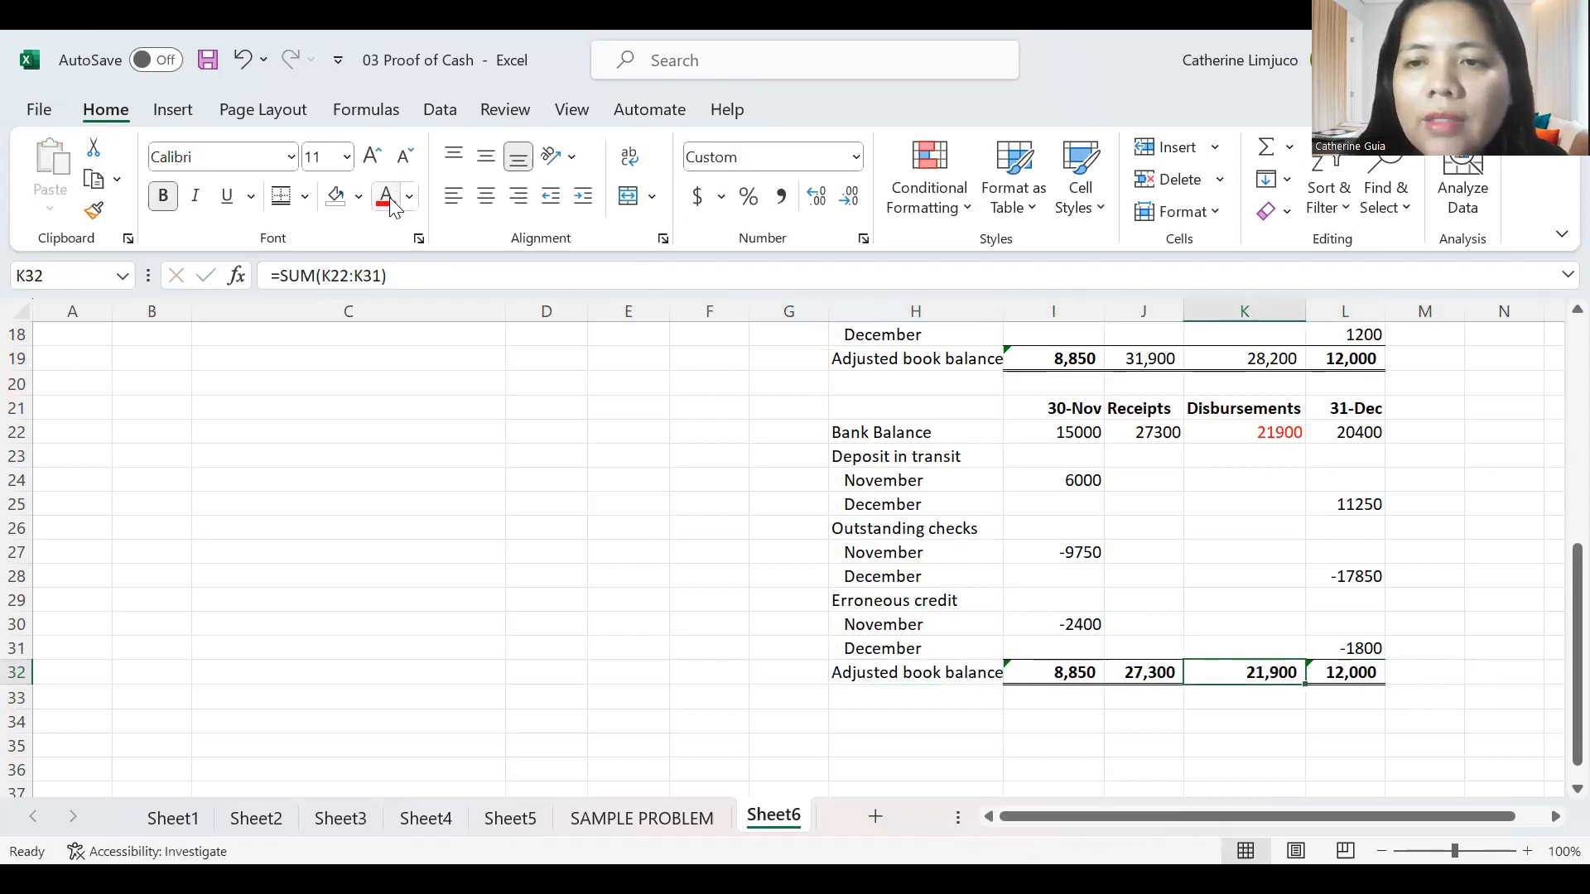
key("Left")
key("Left")
key("Left")
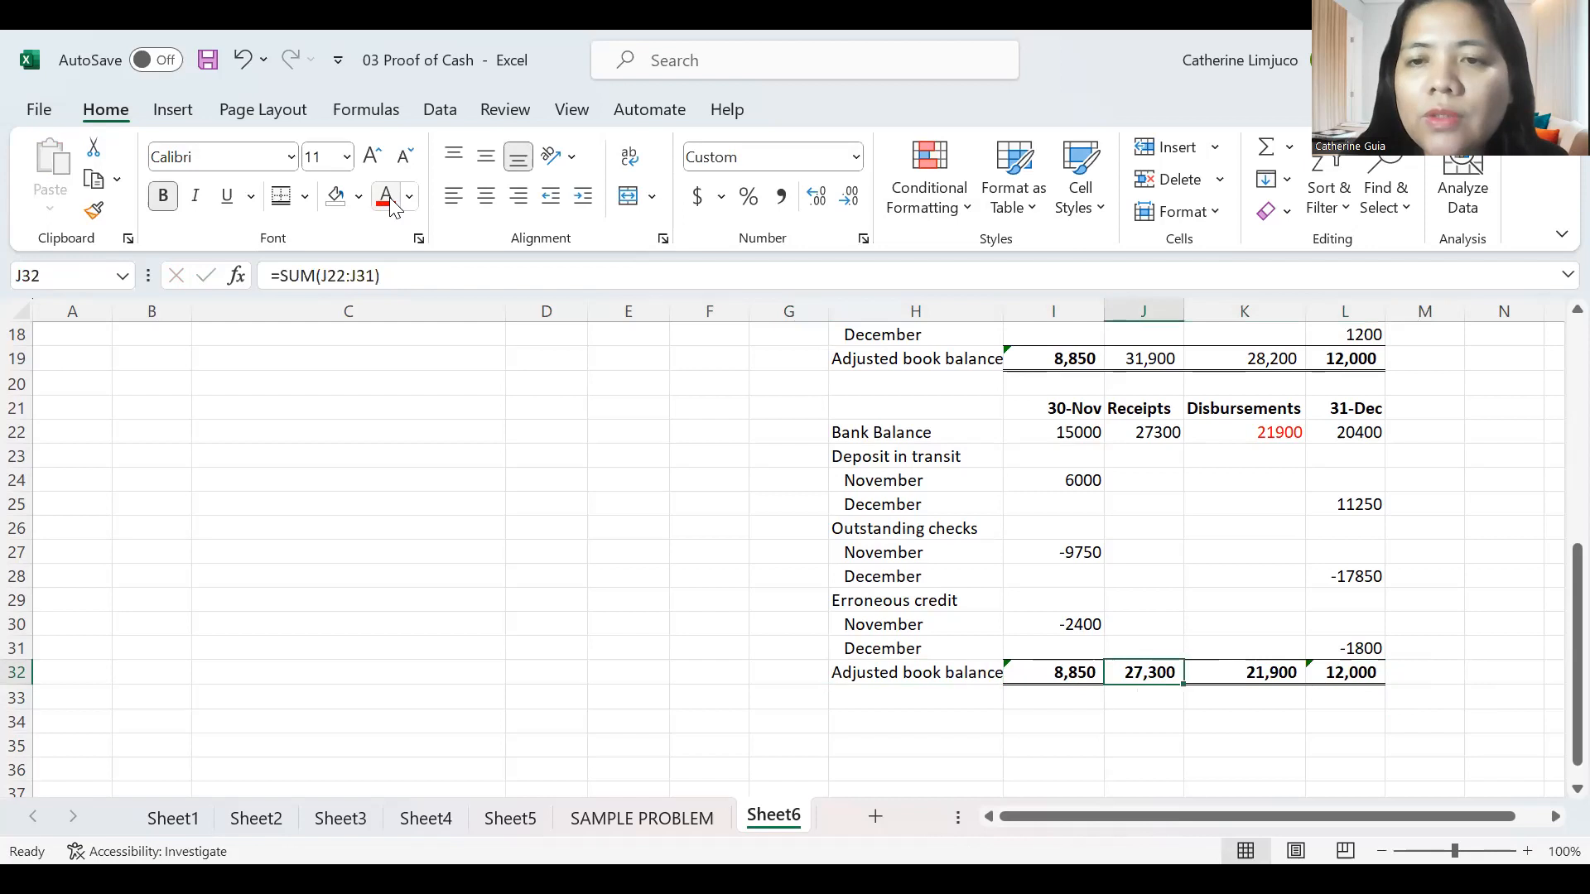
key("shift+Right")
key("shift+Right")
key("shift+Left")
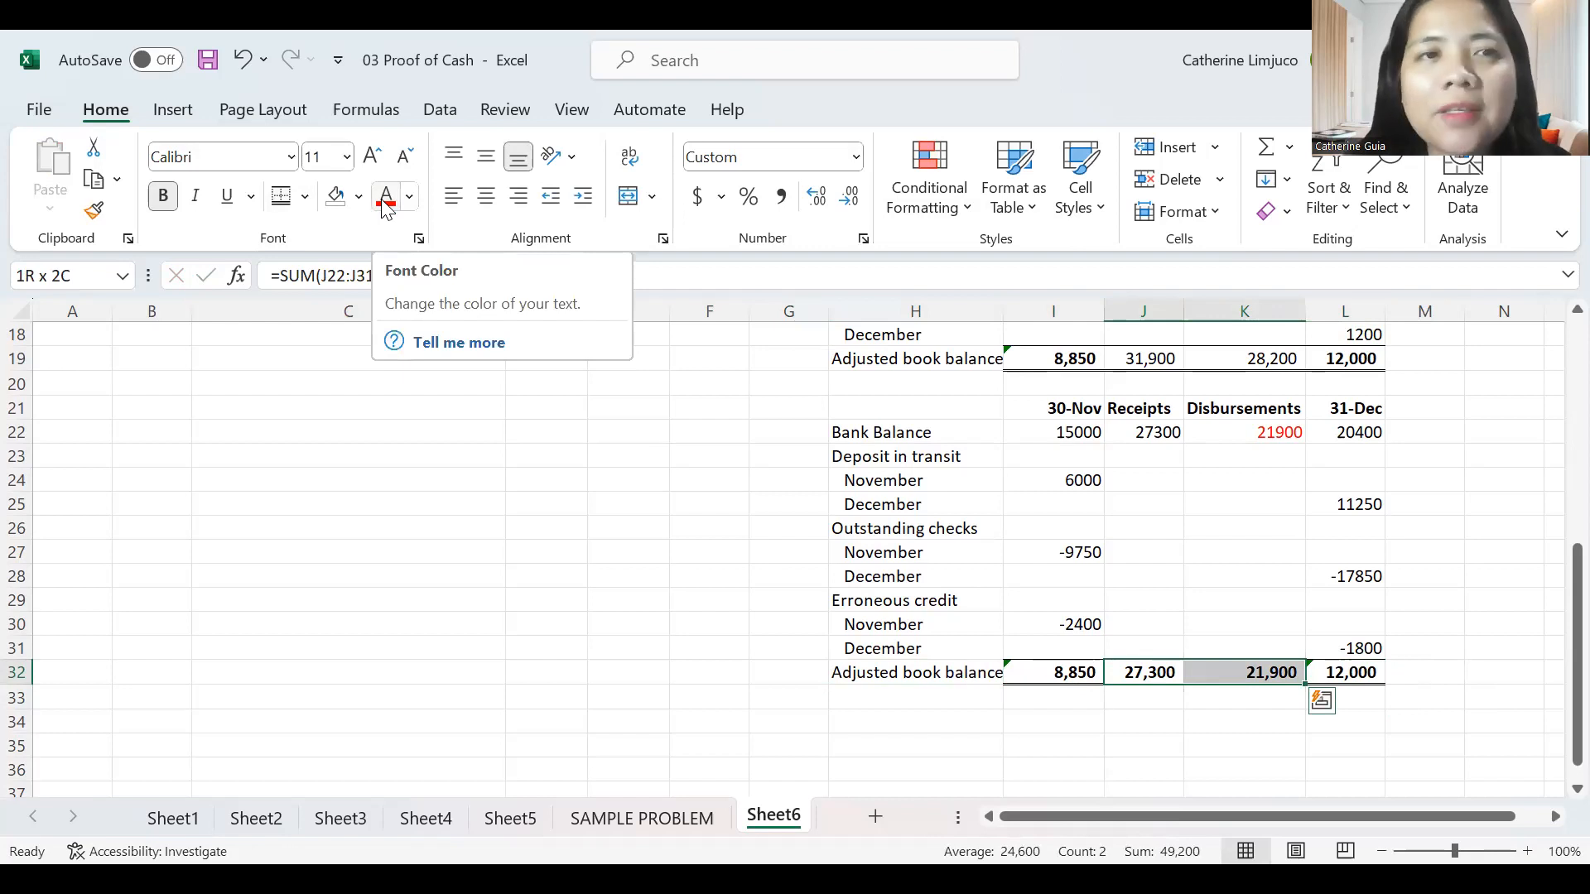
left_click(384, 200)
Colour the book section's adjusted Receipts and Disbursements in J19:K19 red.
key("Up")
key("Up")
key("Up")
key("Up")
key("Up")
key("Up")
key("Up")
key("Up")
key("Up")
key("Up")
key("Up")
key("Up")
key("Up")
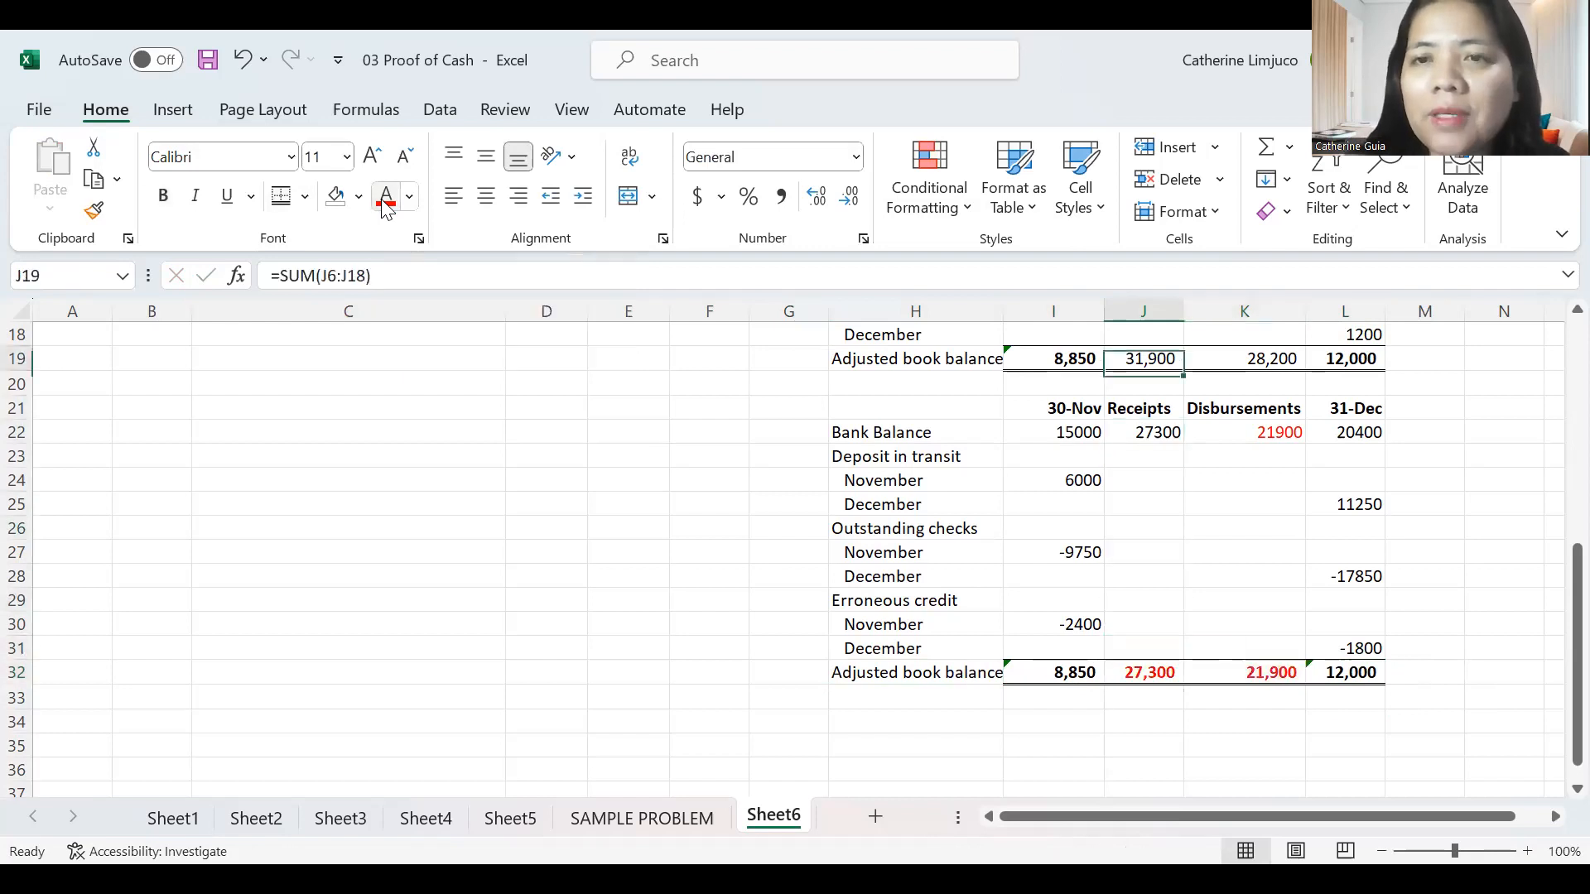
key("shift+Right")
left_click(384, 200)
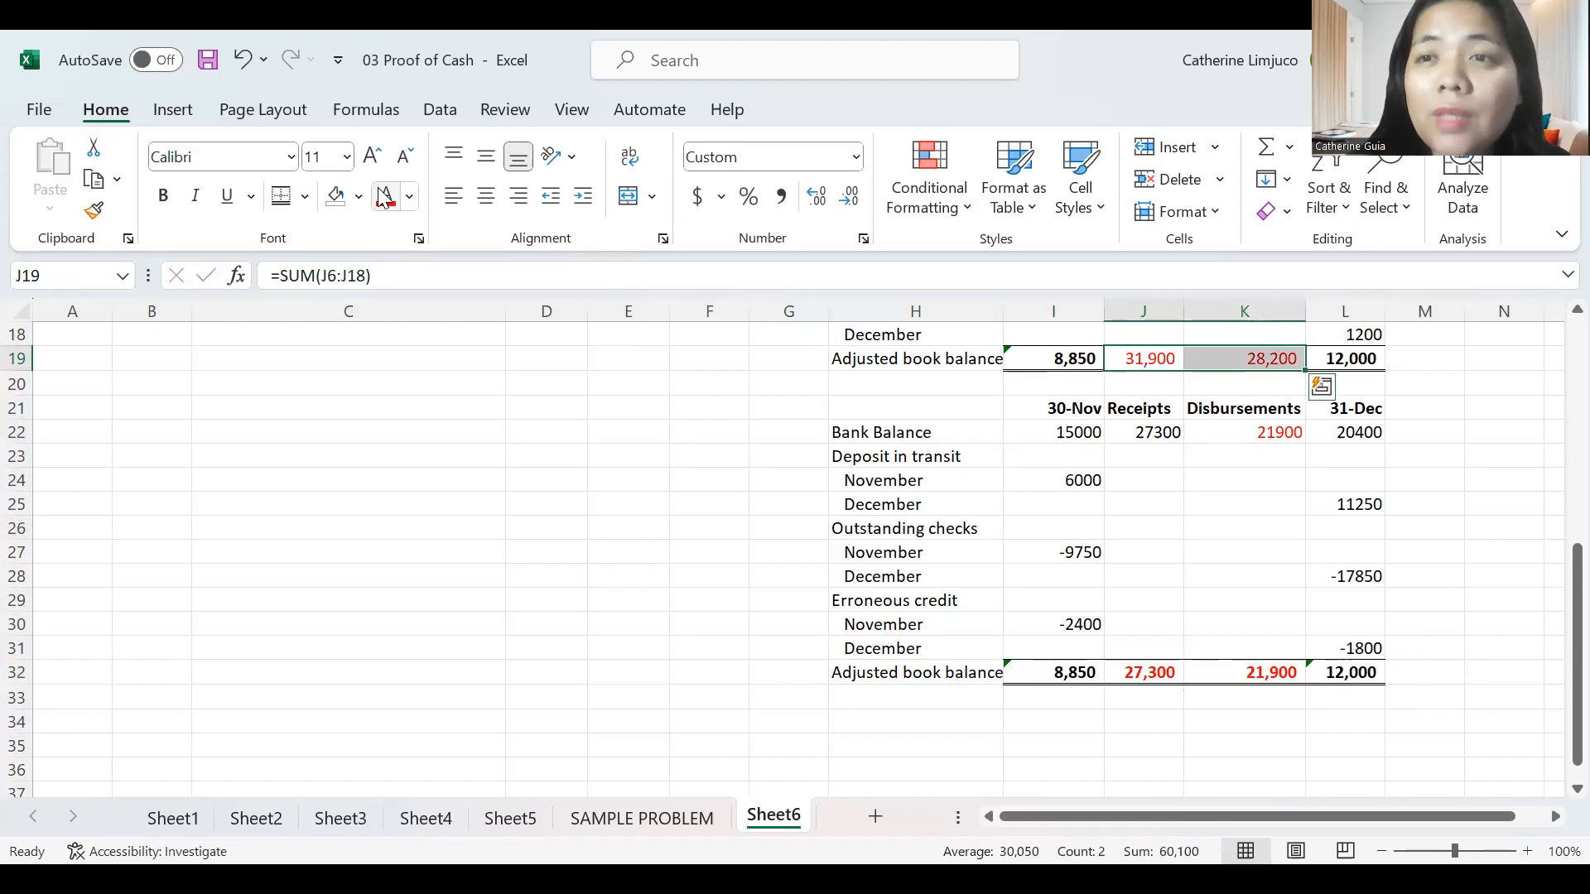
Enter -2250 in J8 to take November's collected note out of the book section's Receipts.
key("Up")
key("Up")
key("Up")
key("Up")
key("Up")
key("Up")
key("Up")
key("Up")
key("Up")
key("Up")
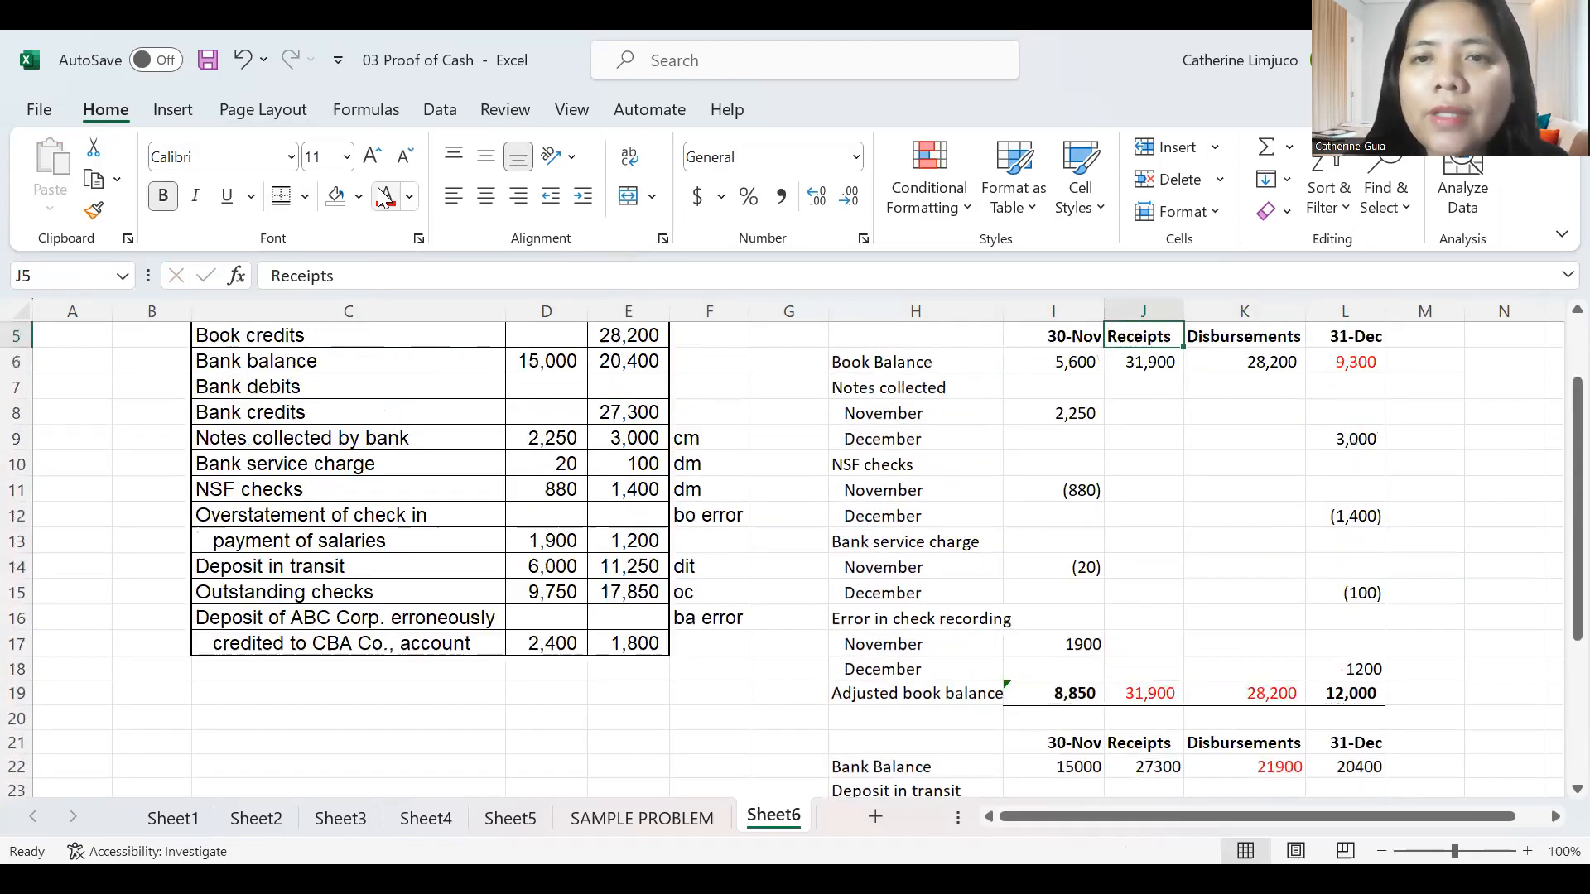
key("Down")
key("Up")
key("Up")
key("Up")
key("Up")
key("Up")
key("Up")
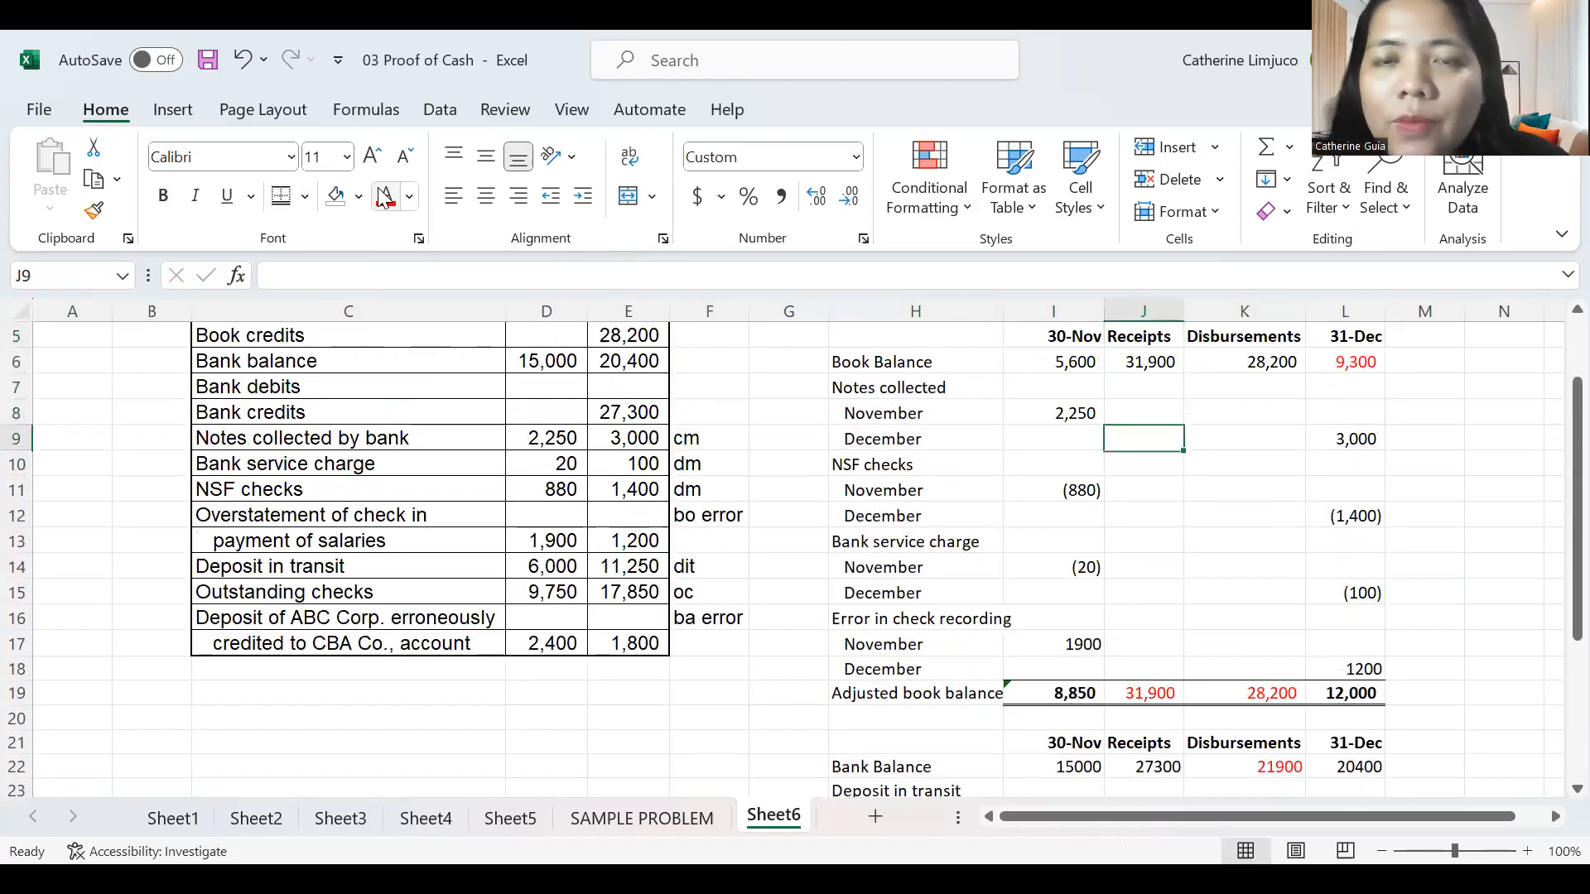
key("Up")
key("Down")
key("Down")
key("Down")
key("Down")
key("Down")
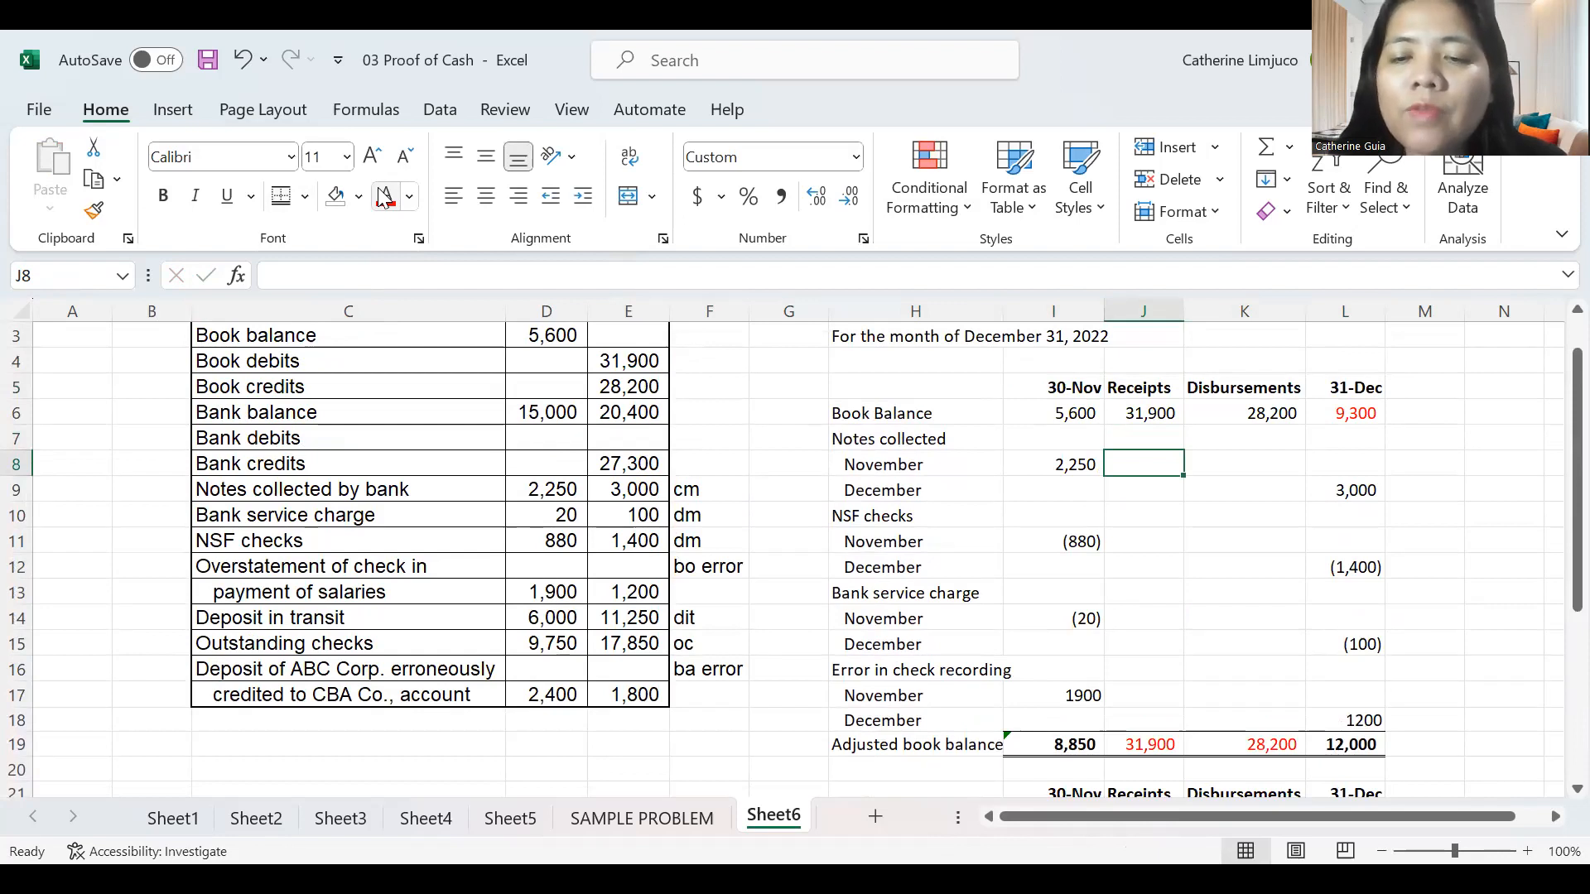
type("-25")
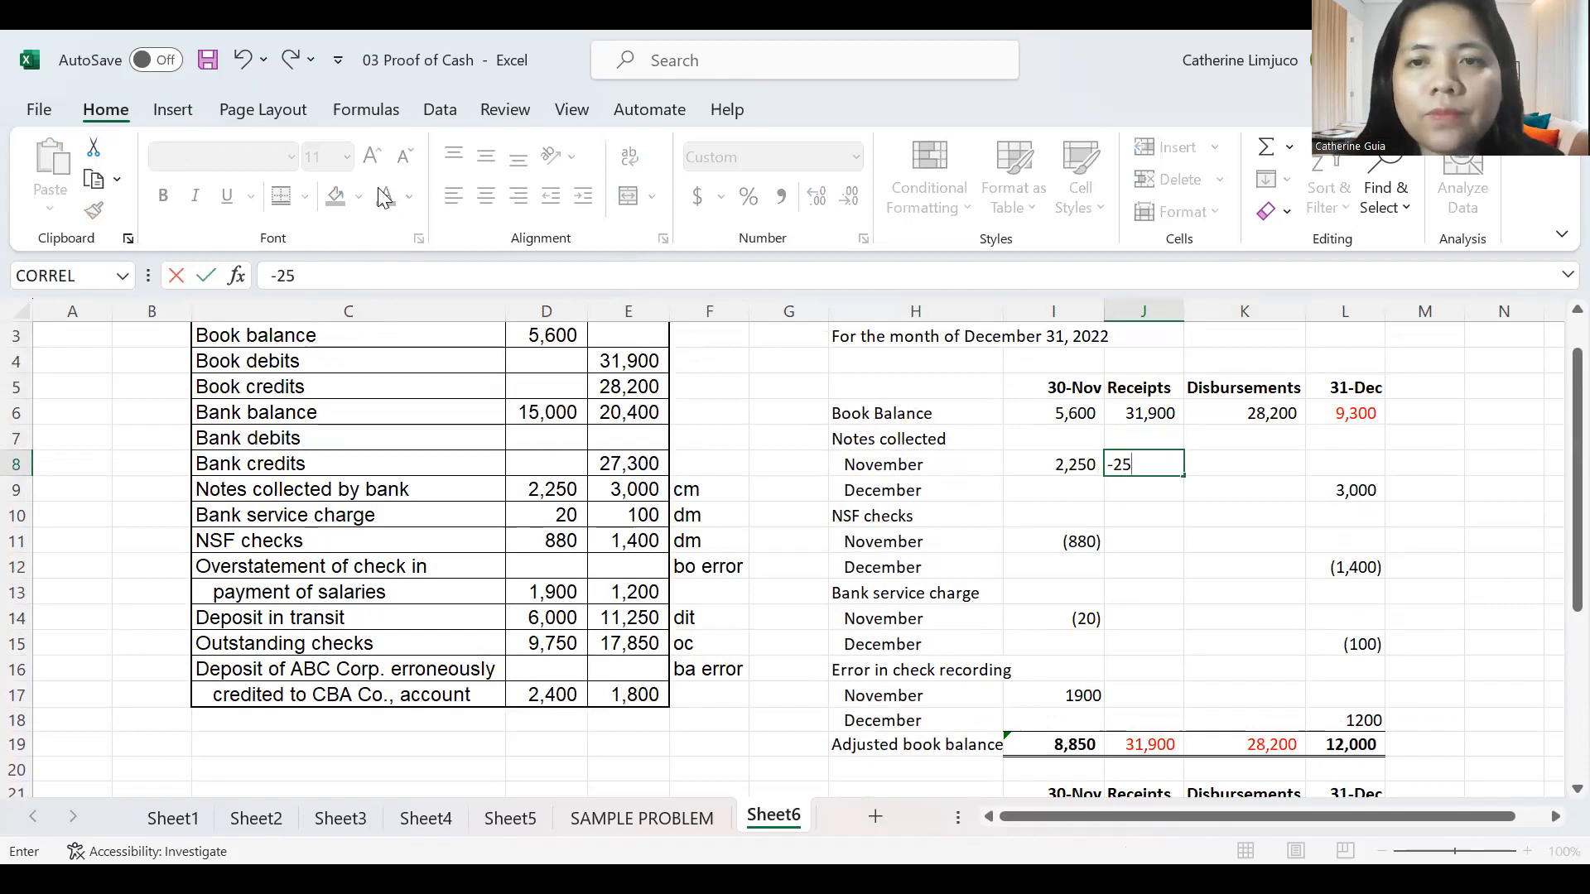
key("BackSpace")
type("250")
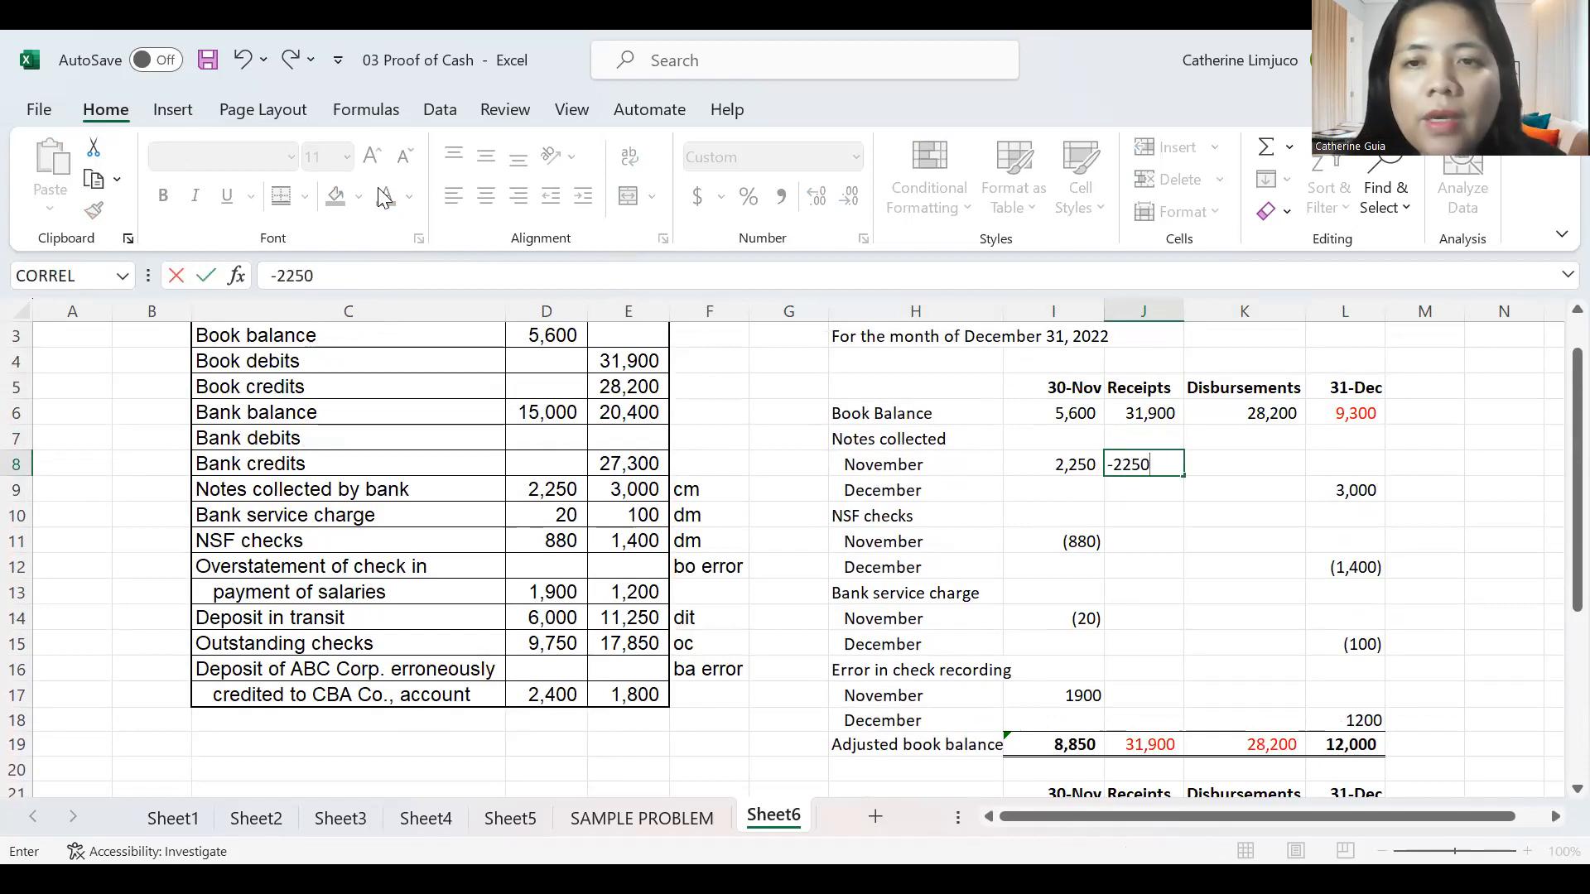
key("Return")
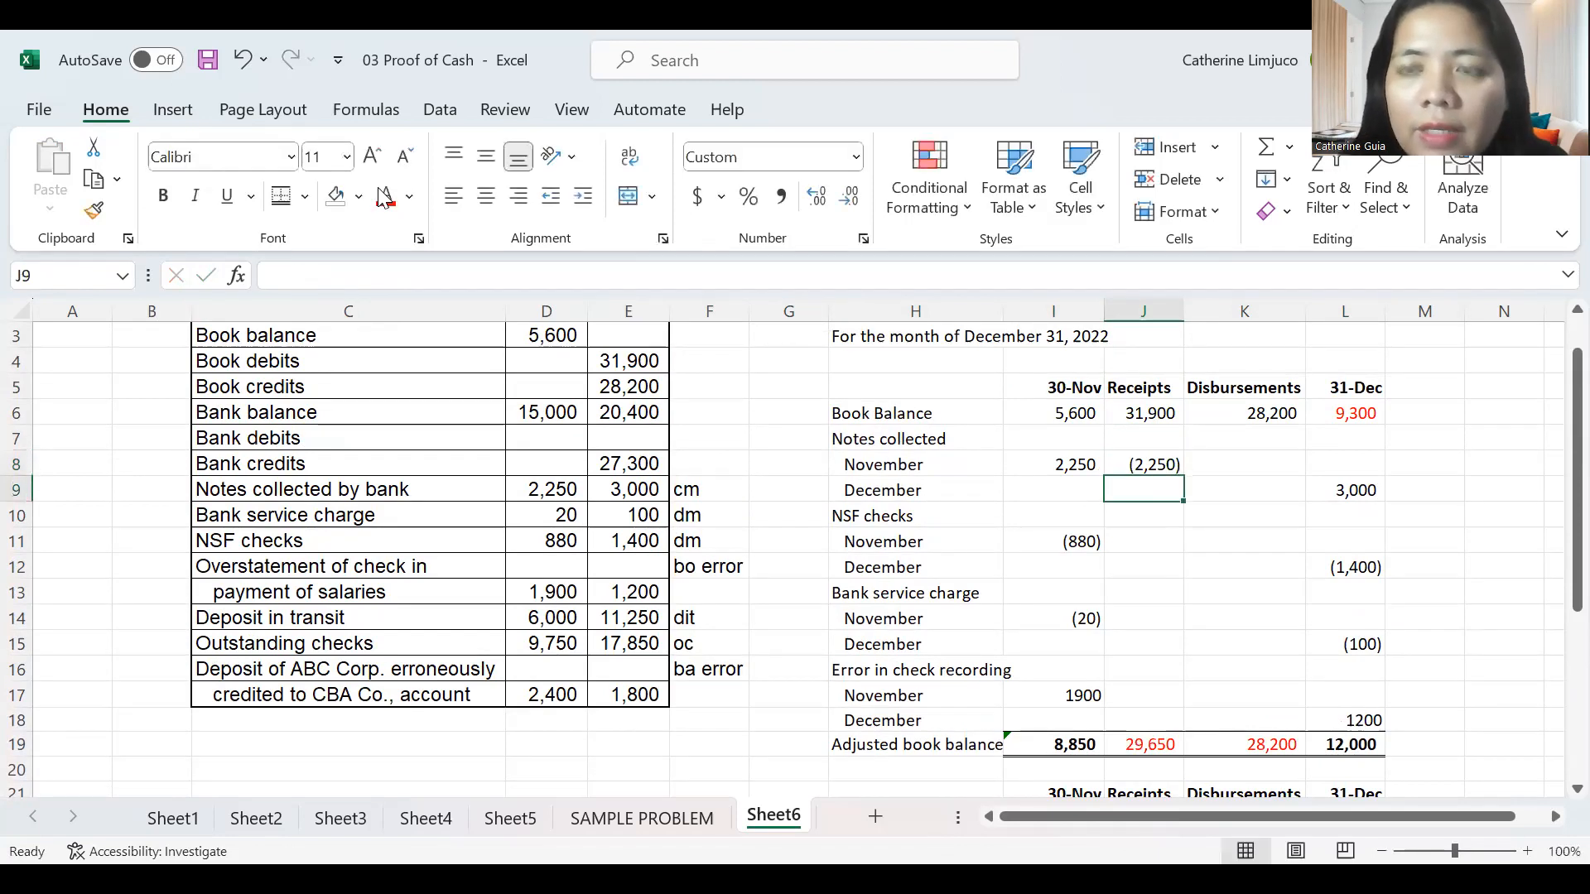
Enter 3000 in J9 as the December notes collected adjustment to Receipts.
type("3000")
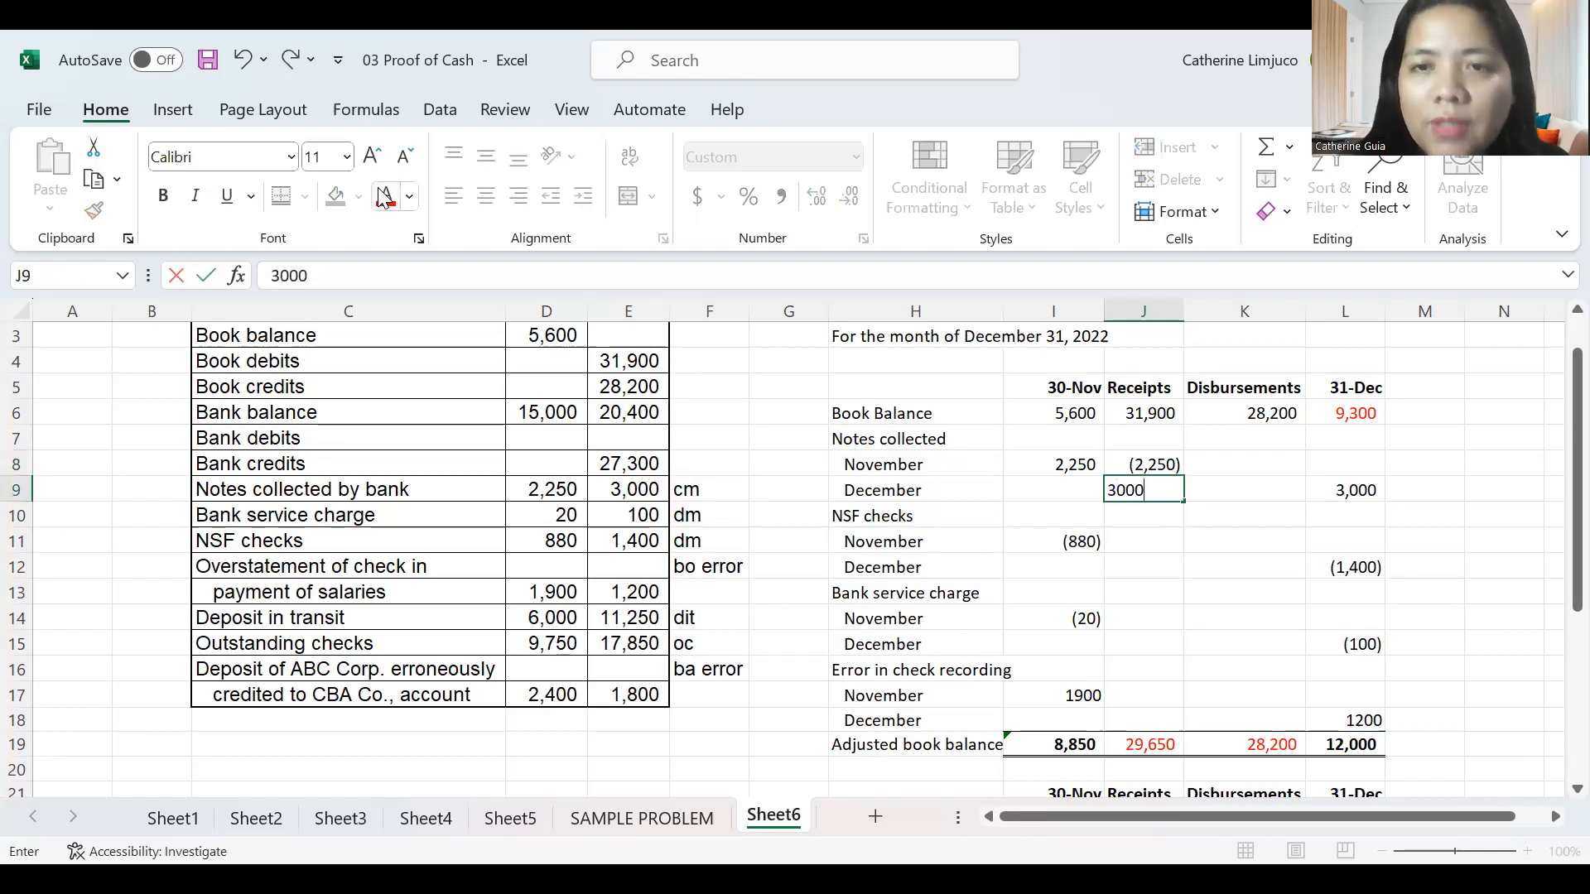
key("Return")
key("Up")
key("Up")
key("Down")
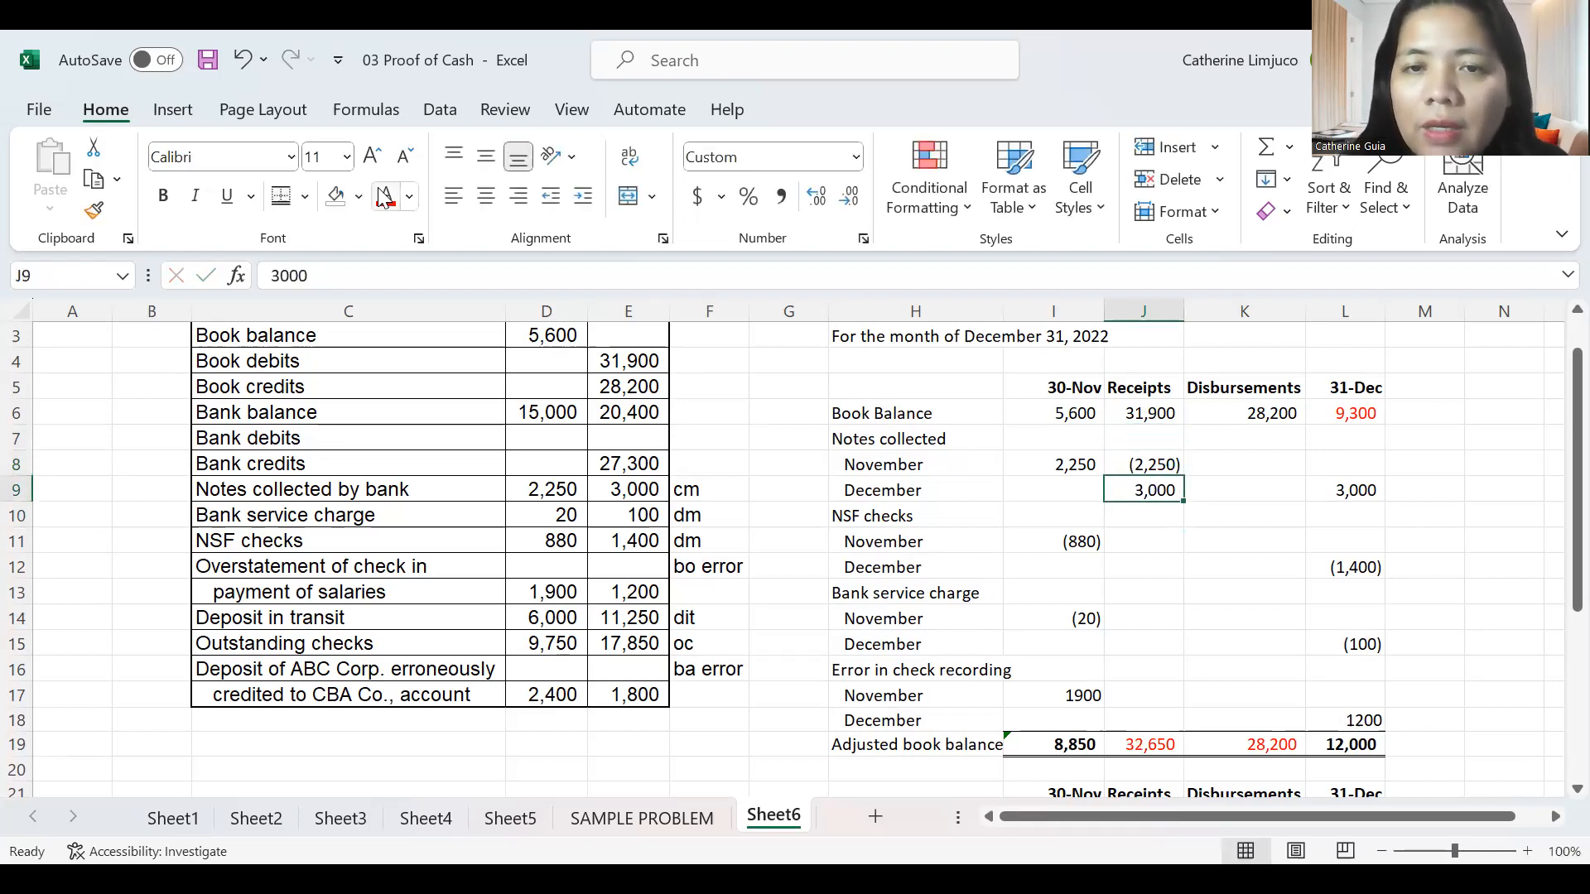
Enter the NSF check adjustments under Disbursements: -880 for November in K11 and 1400 for December in K12.
key("Left")
key("Left")
key("Left")
key("Down")
key("Down")
key("Down")
key("Down")
key("Down")
key("Down")
key("Right")
key("Right")
key("Right")
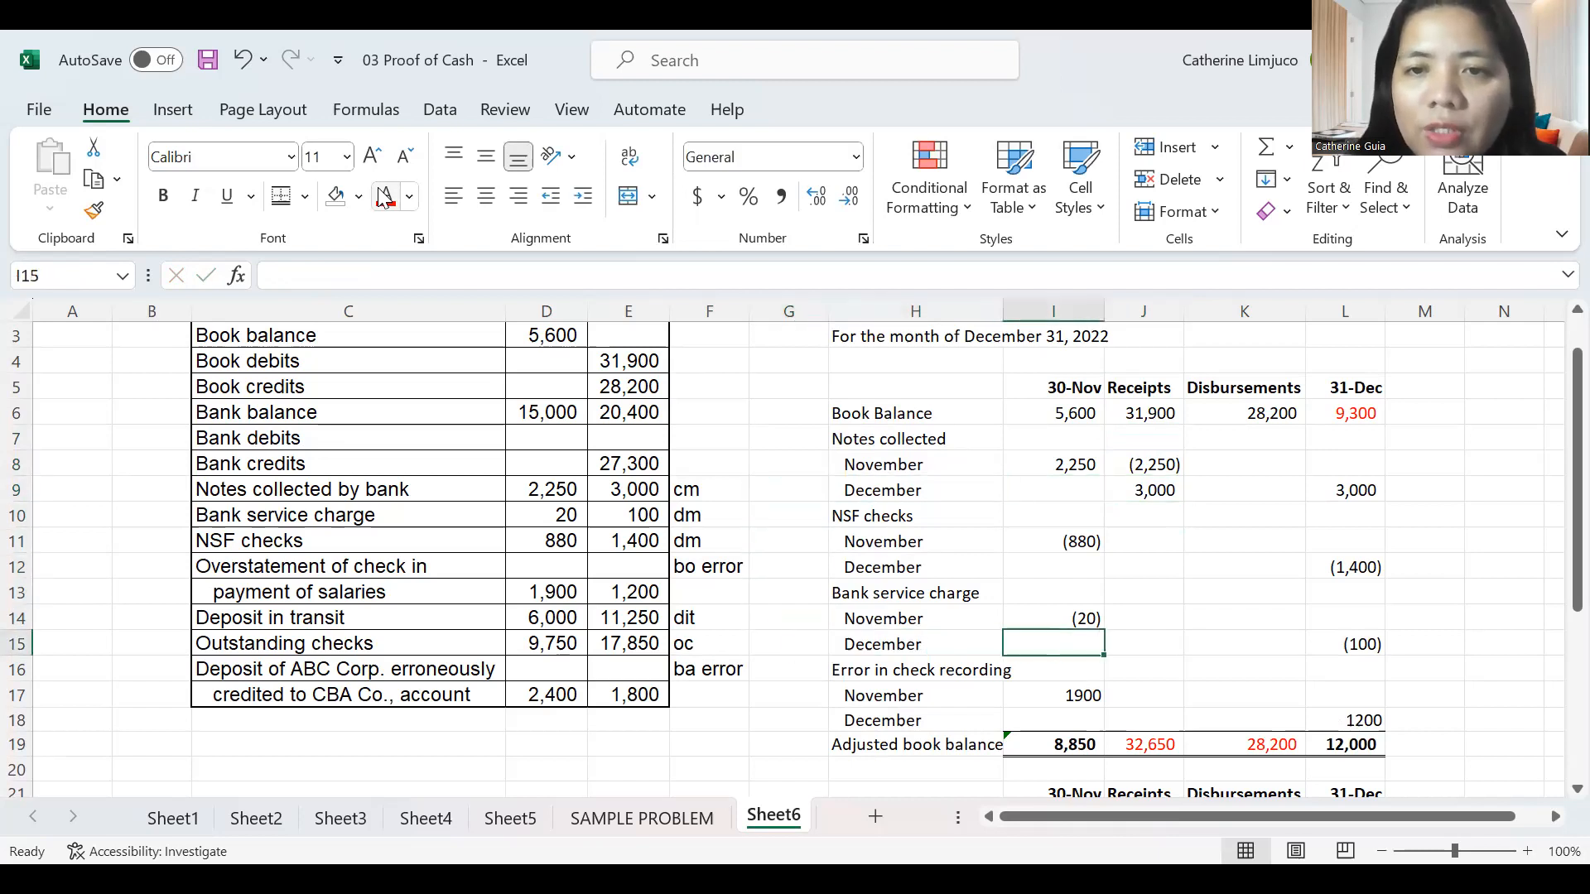
key("Up")
key("Up")
key("Up")
key("Up")
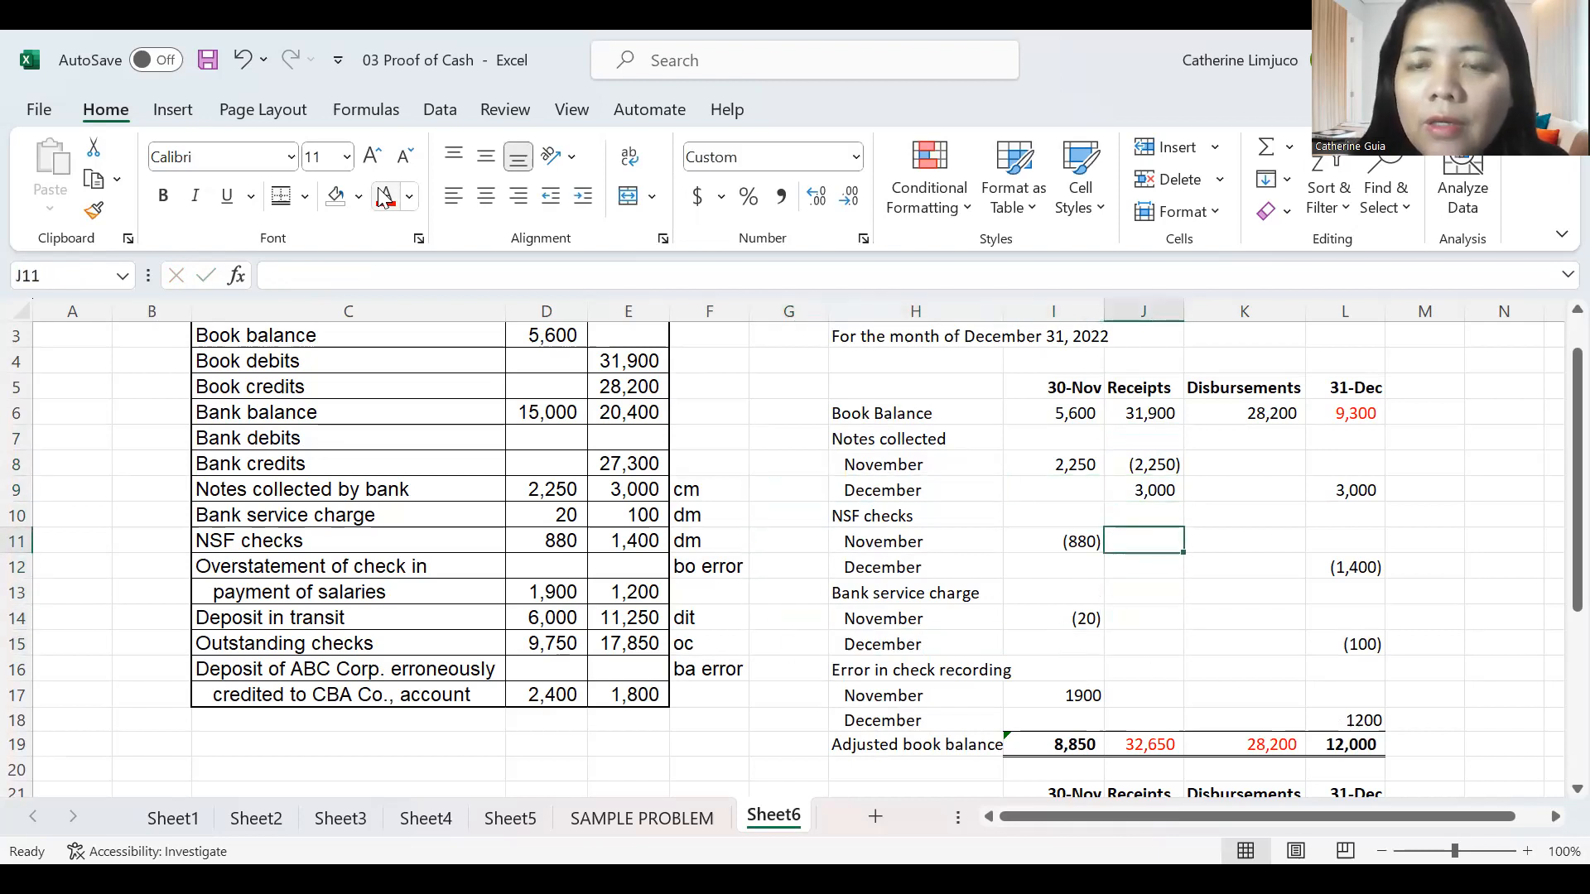
key("Right")
type("-880")
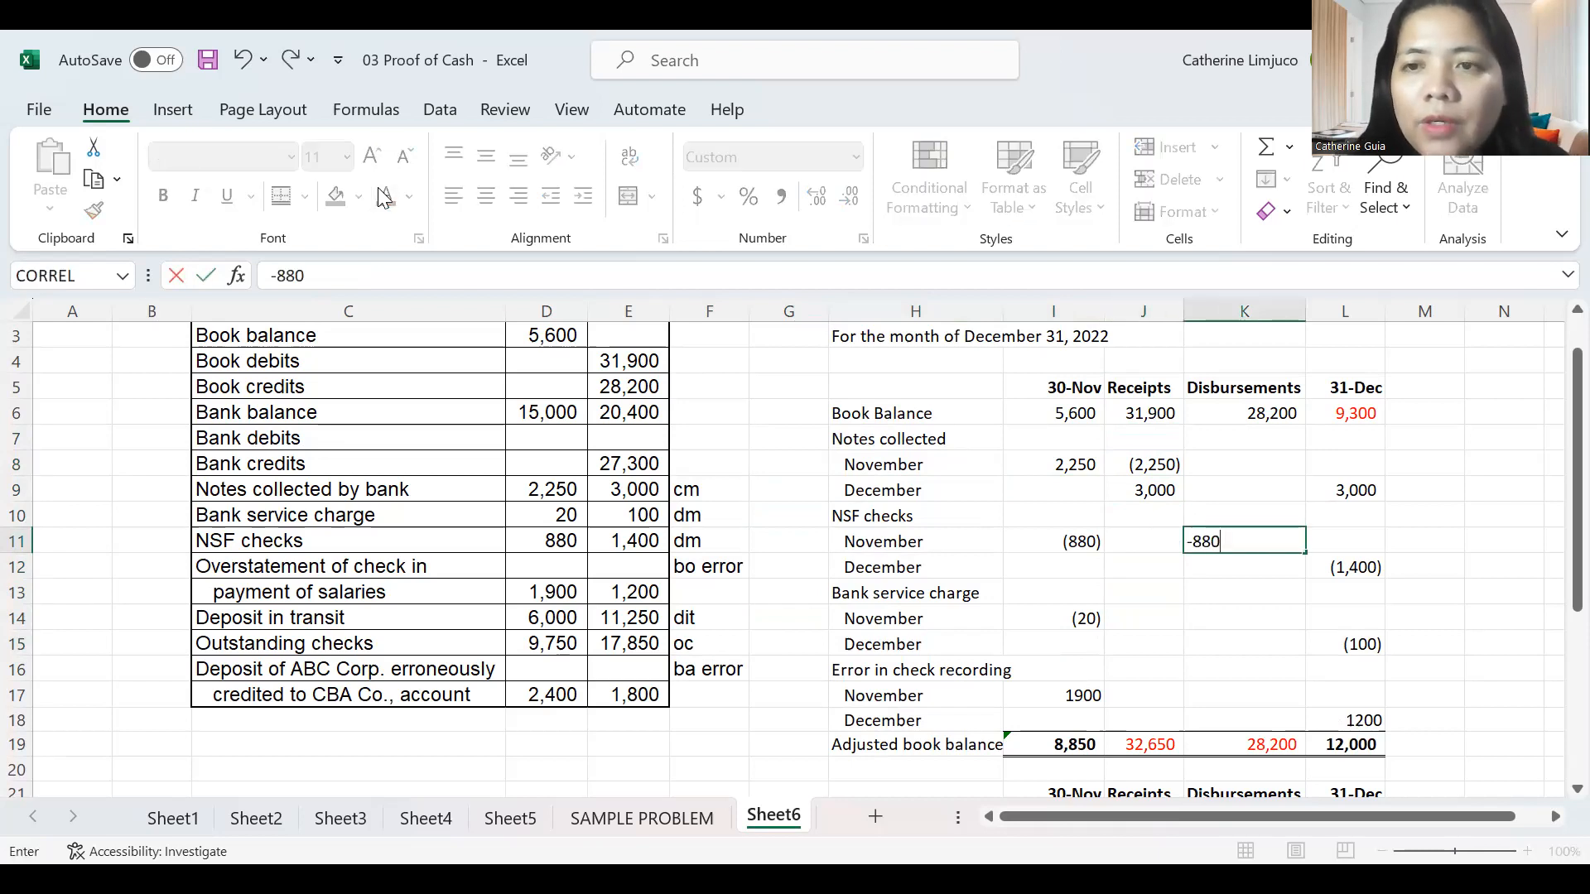
key("Return")
type("1400")
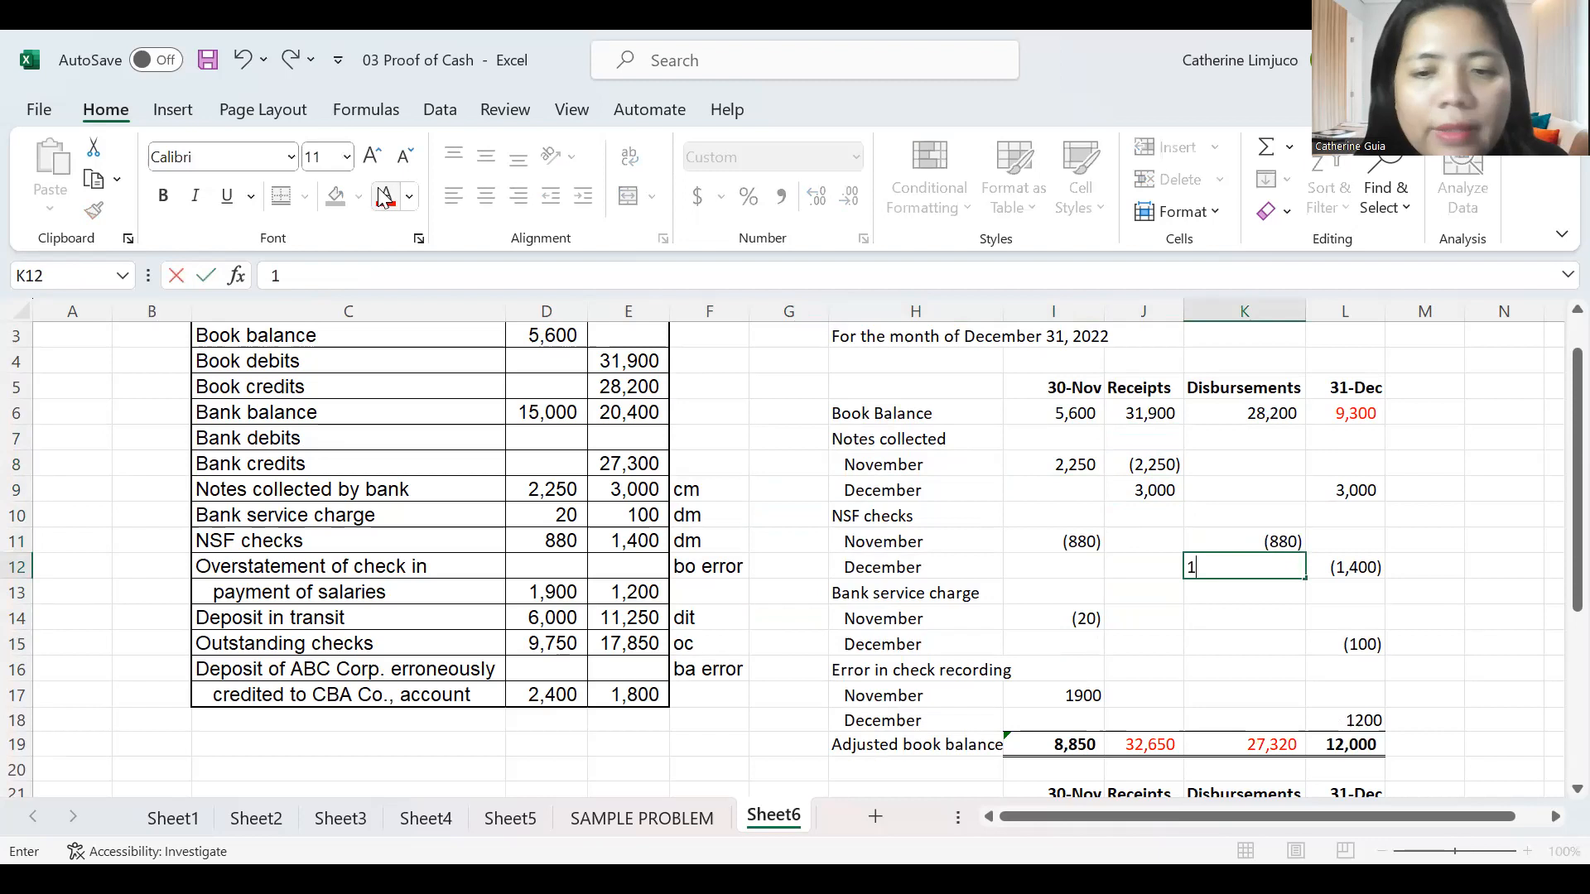
key("Return")
Enter the bank service charge adjustments under Disbursements: -20 for November in K14 and 100 for December in K15.
key("Left")
key("Left")
key("Left")
key("Down")
key("Right")
key("Right")
key("Right")
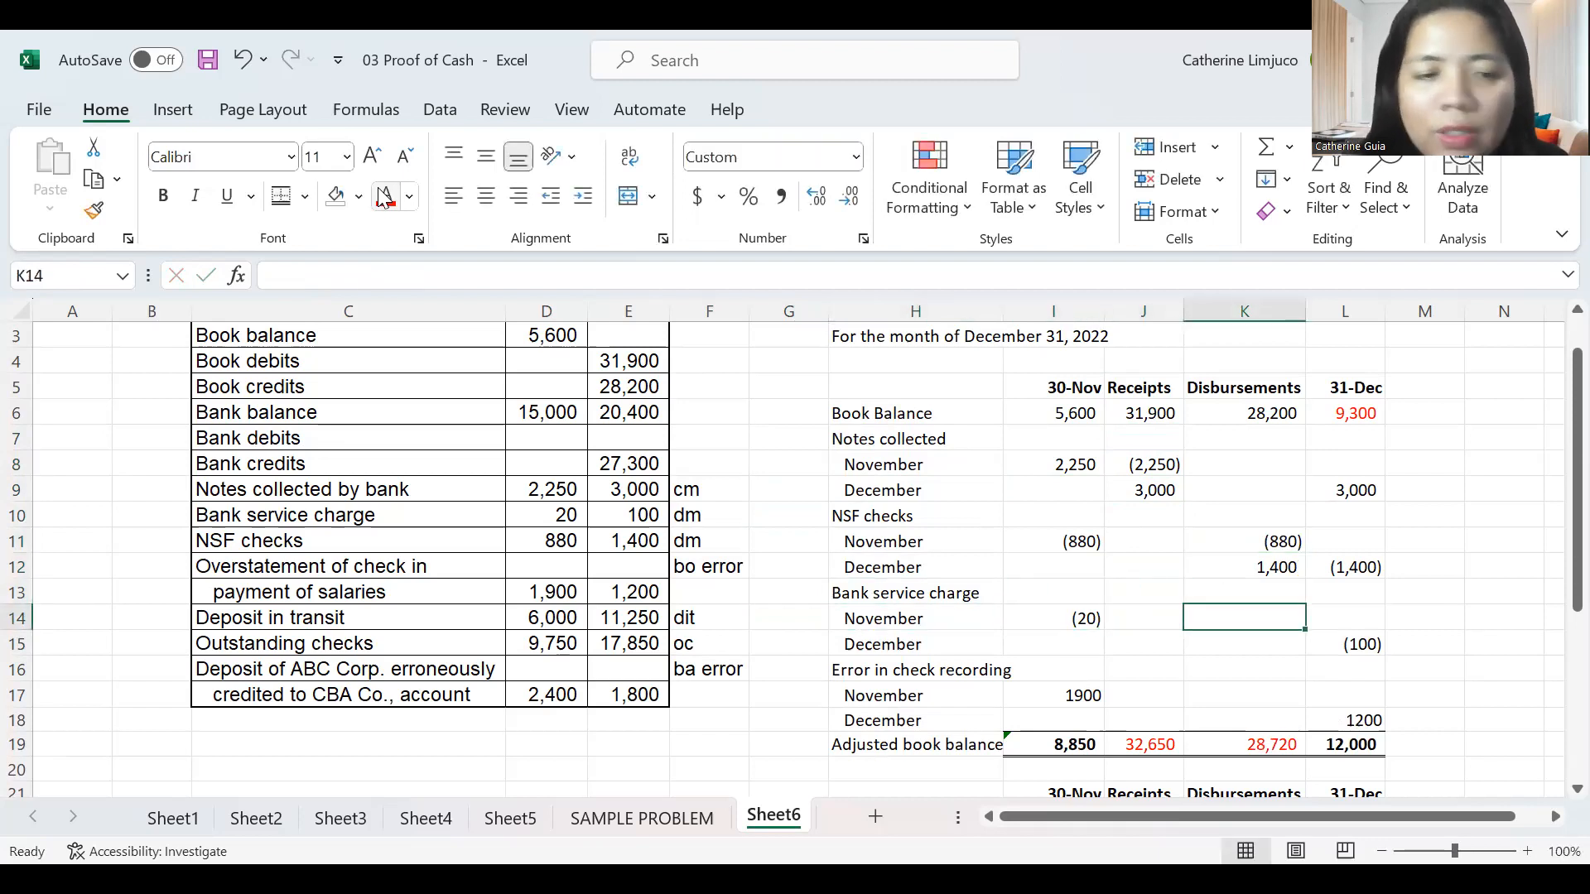
type("-20")
key("Return")
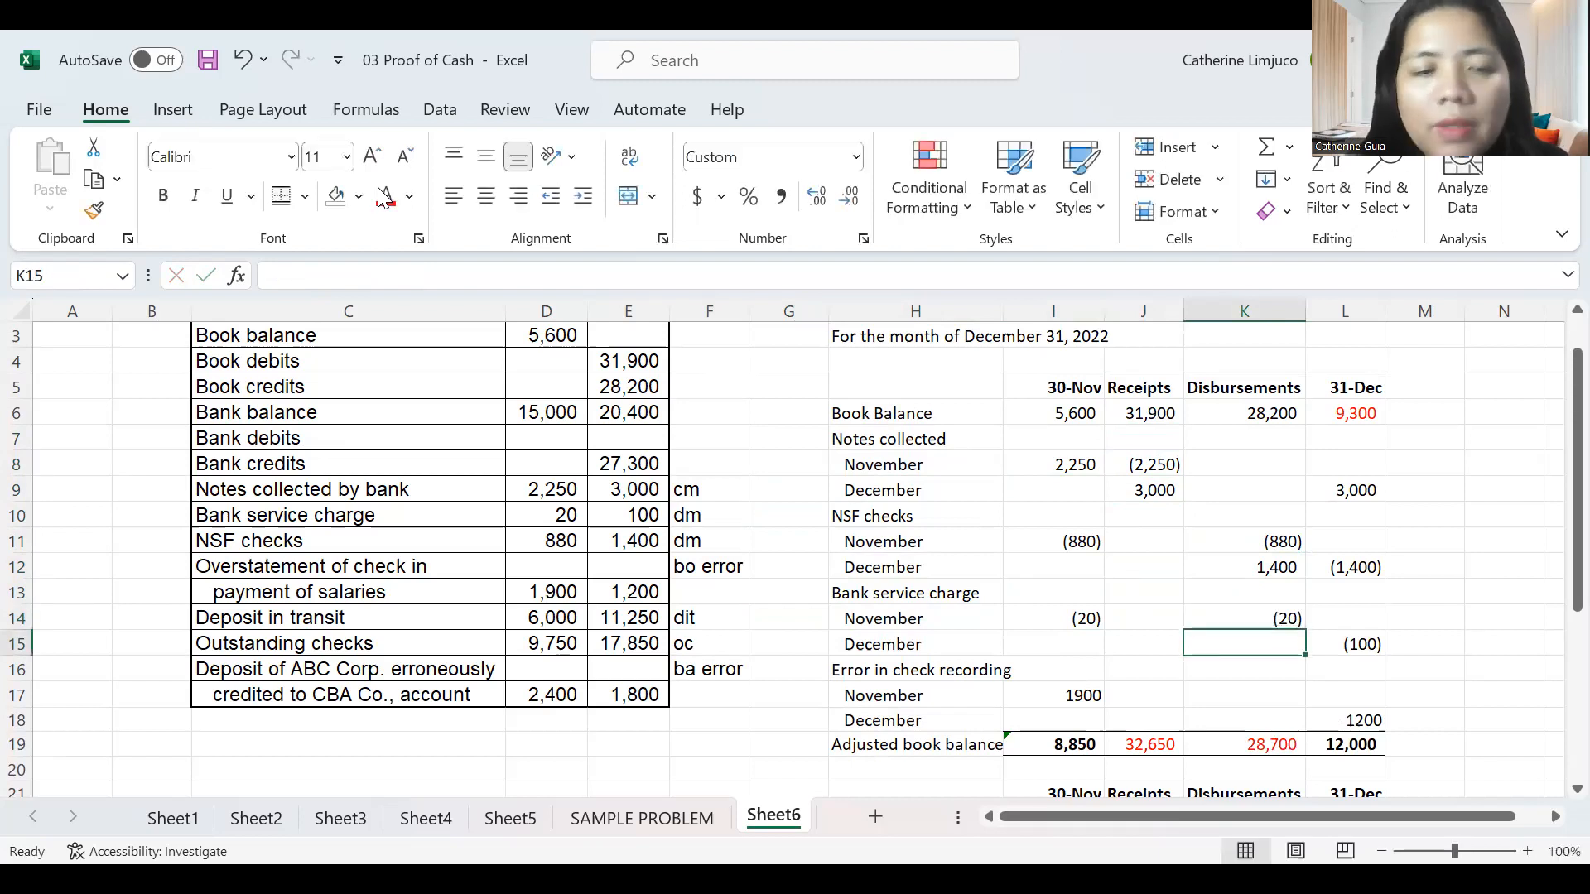
type("100")
key("Return")
Write the side note "overstatment of check in payment of salaries" in O16, beside the error in check recording rows.
key("Left")
key("Left")
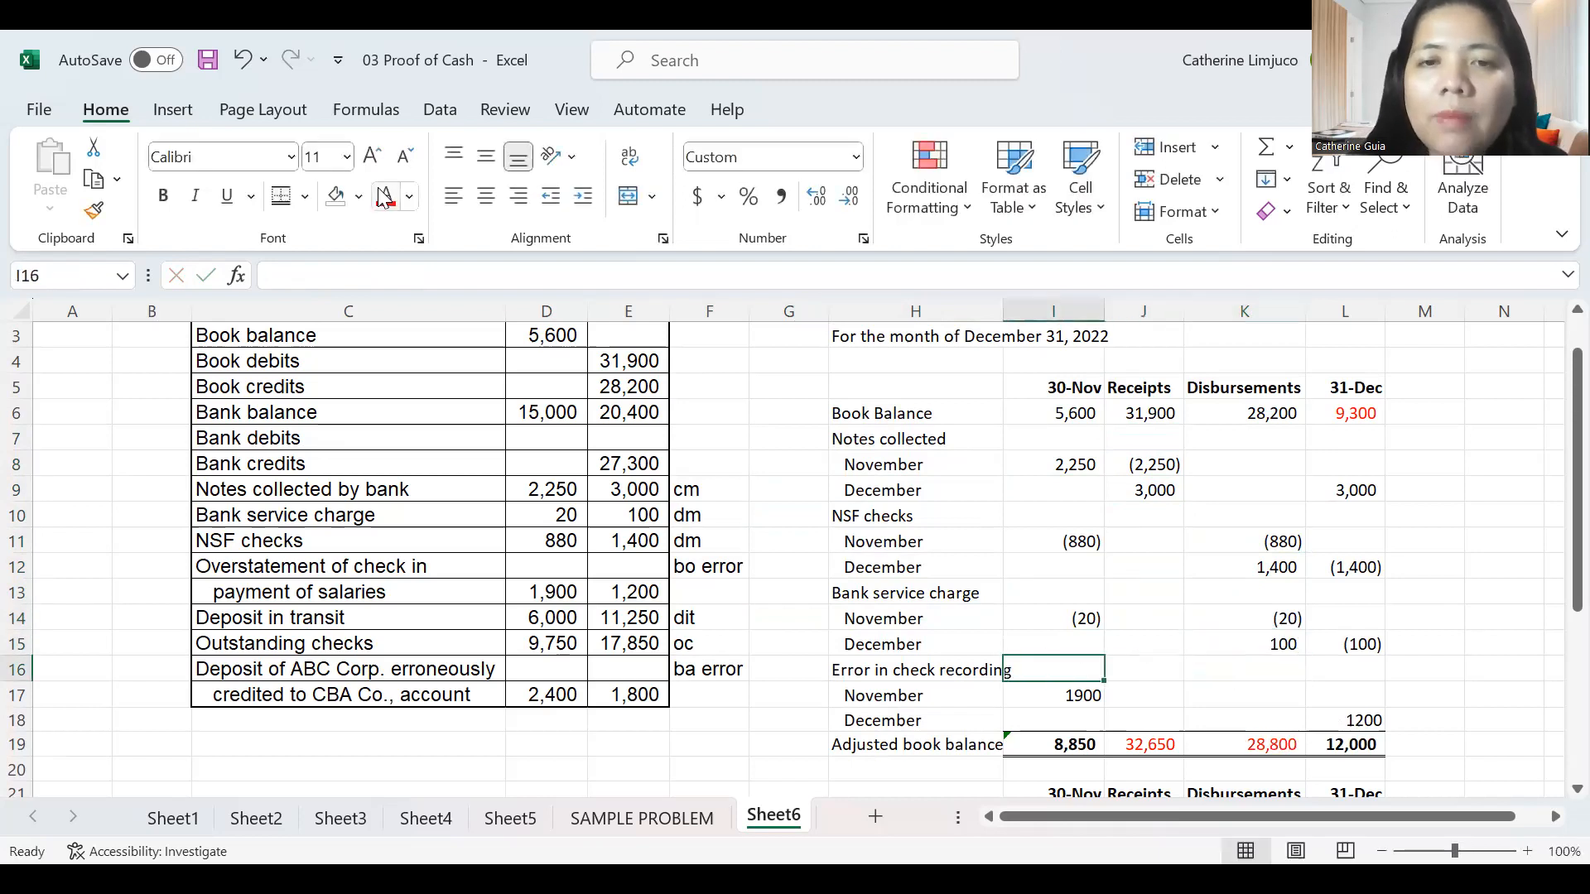
key("Left")
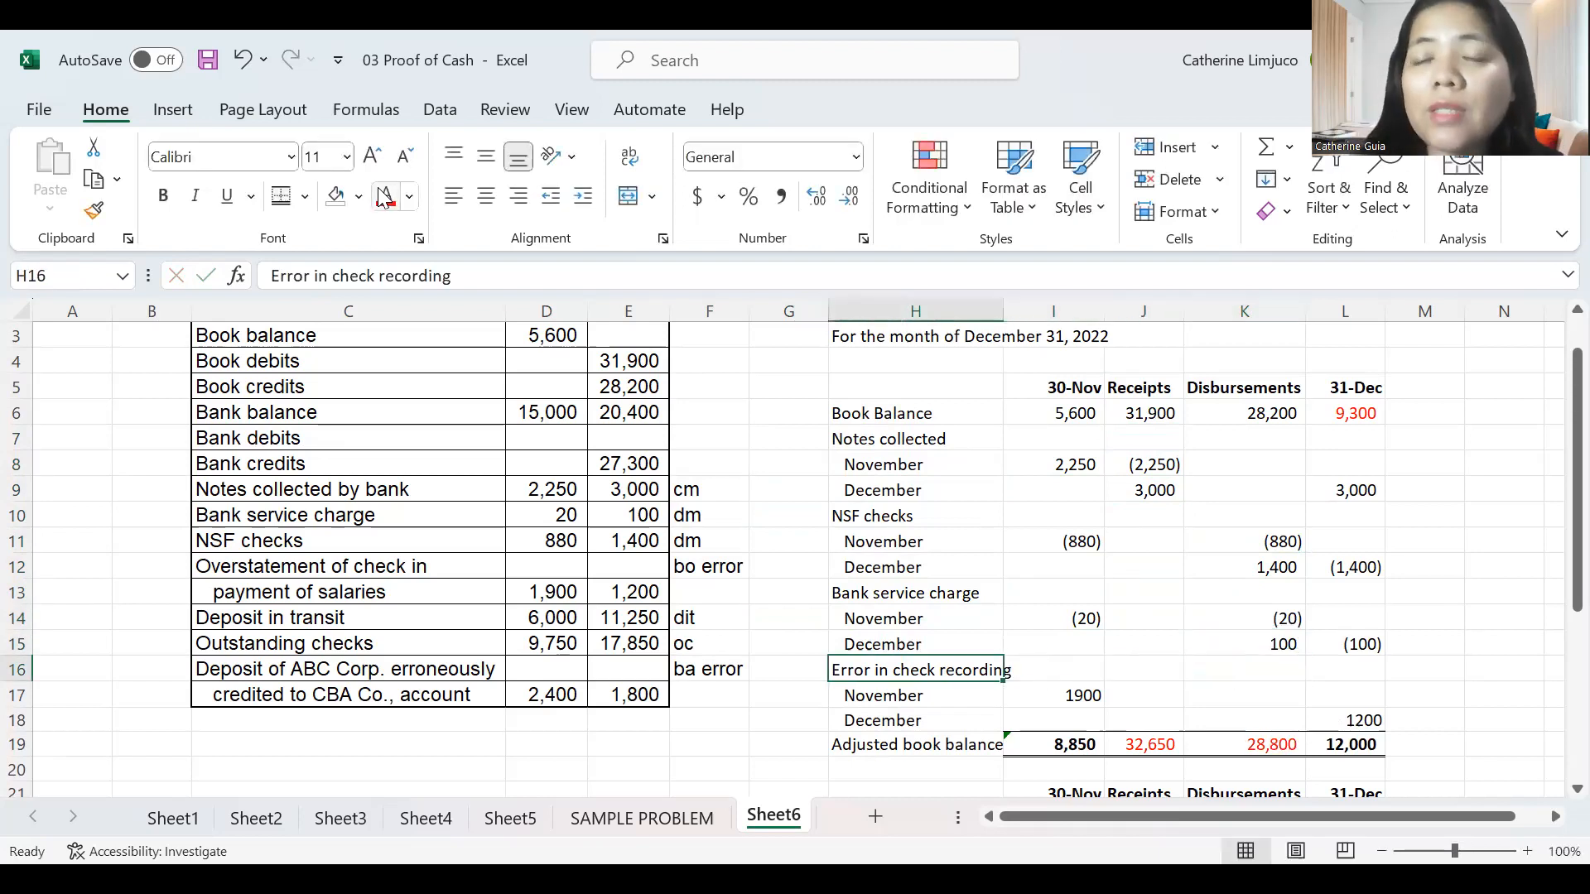
key("Down")
key("Down")
key("Up")
key("Right")
key("Right")
key("Right")
key("Right")
key("Right")
key("Right")
key("Right")
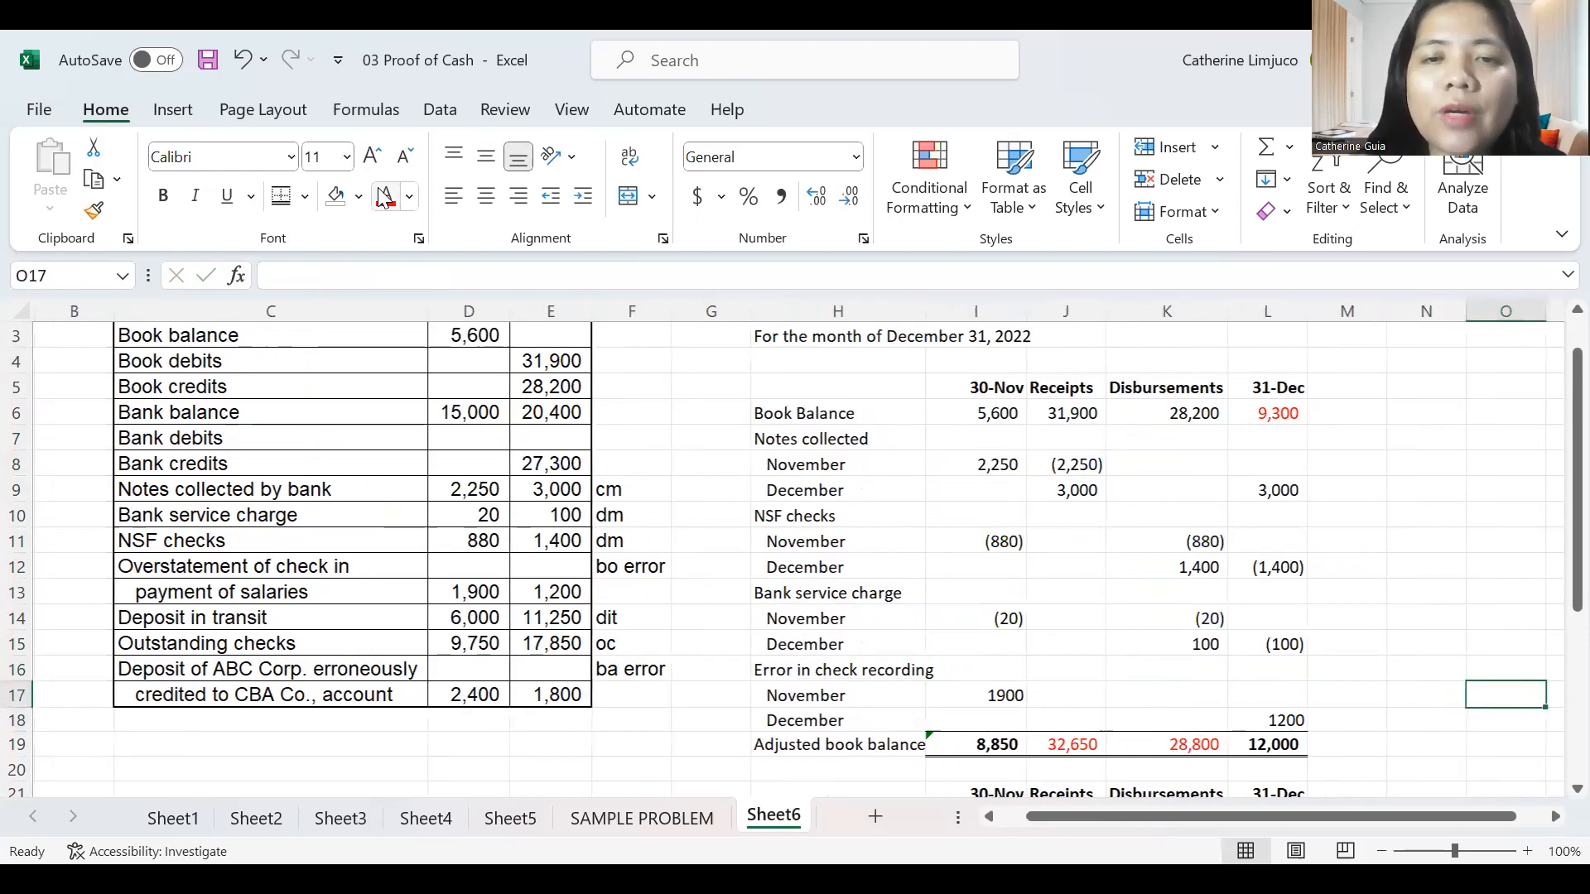
key("Up")
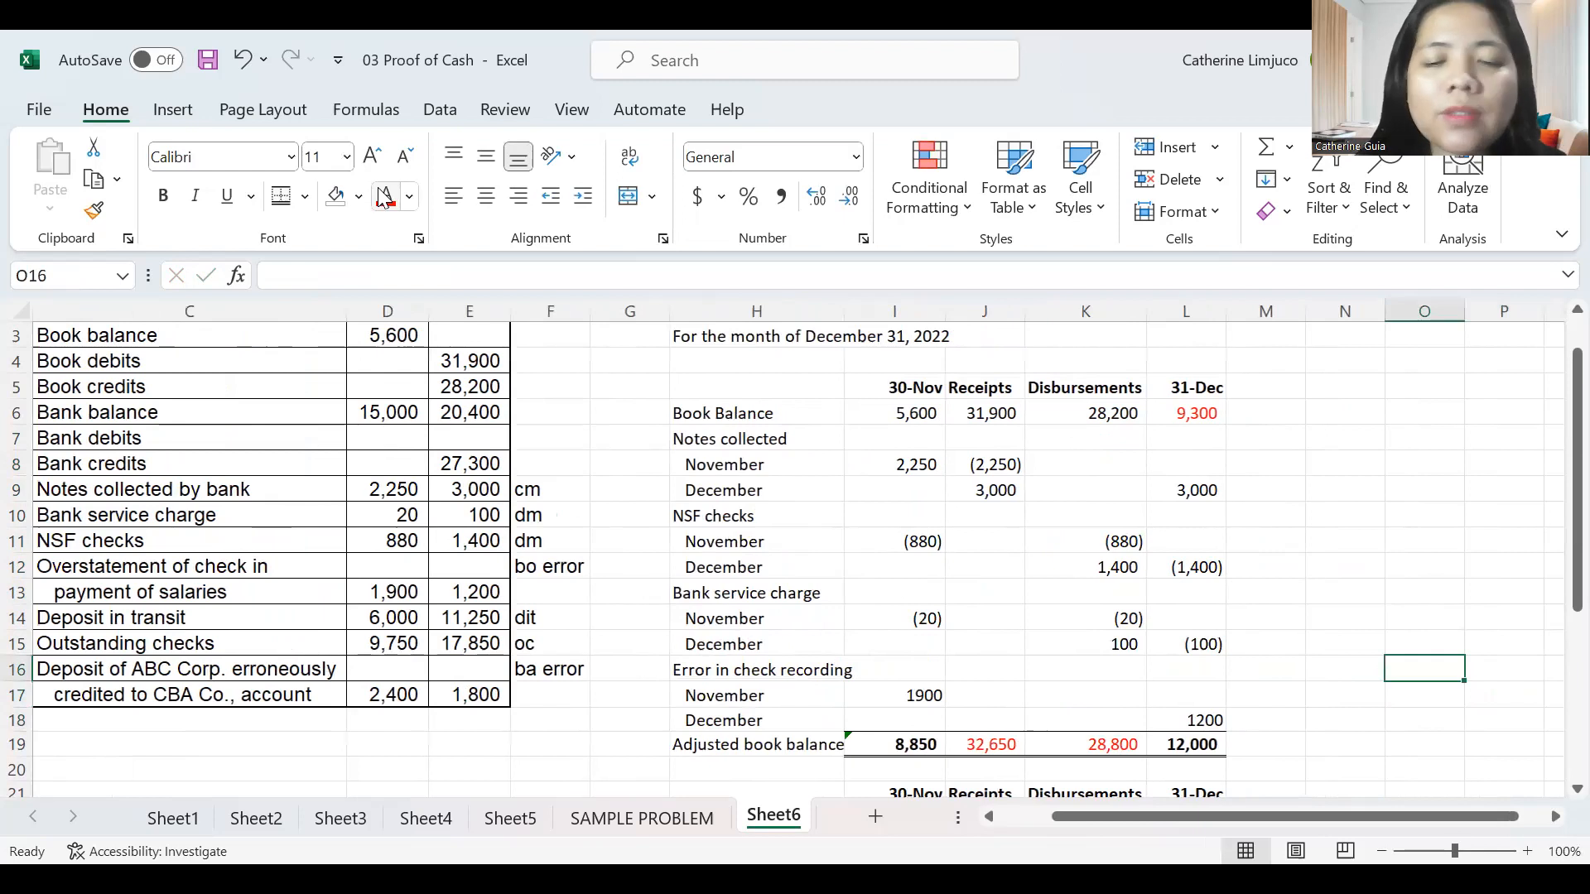
type("overstt")
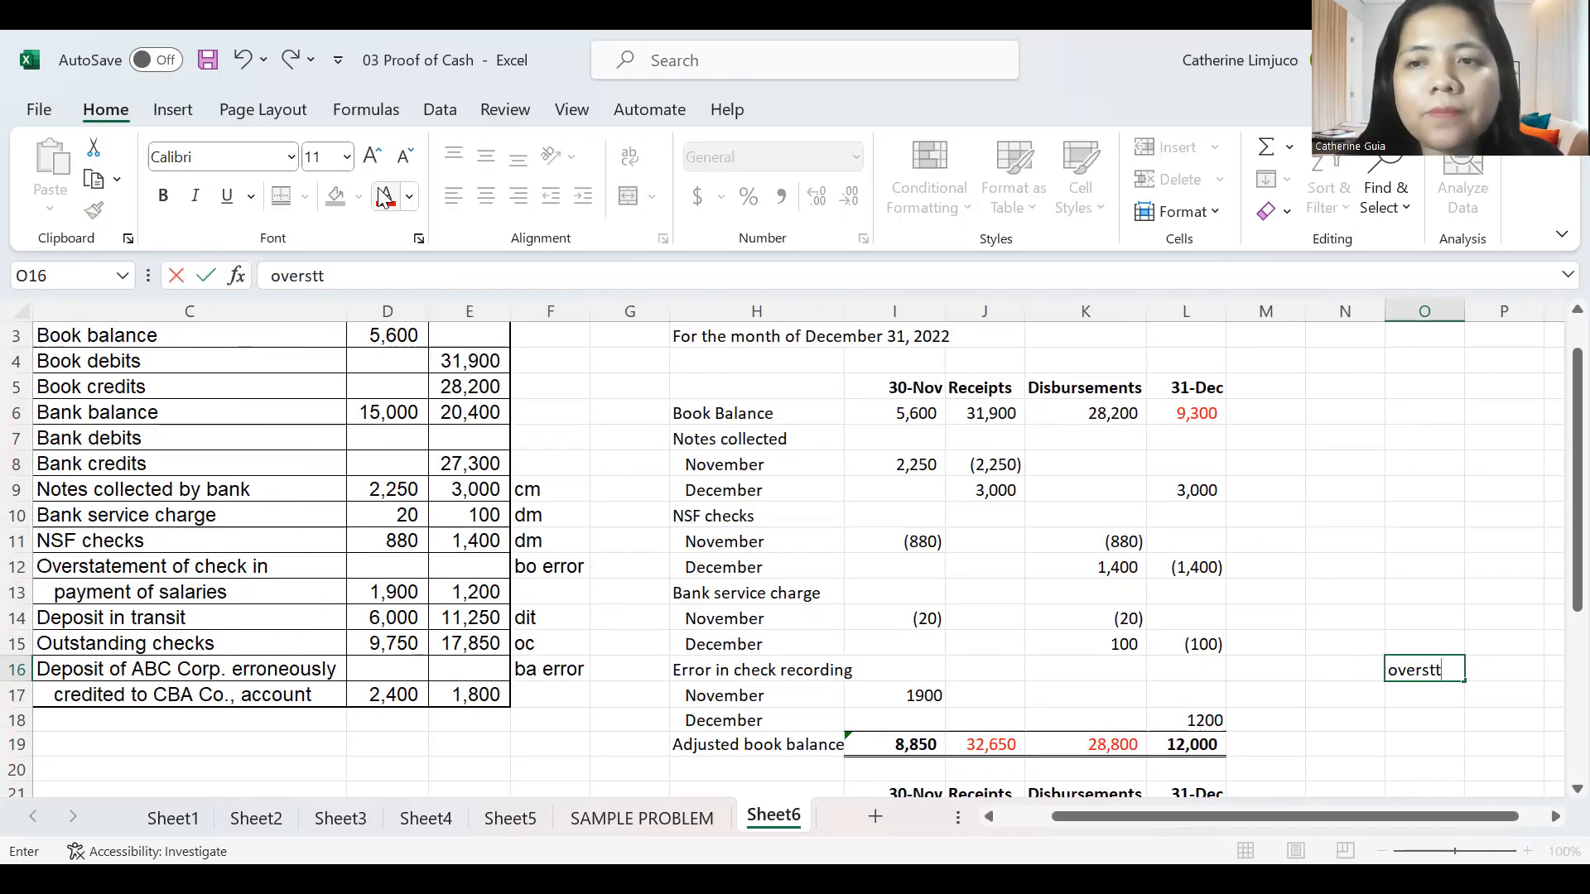
key("BackSpace")
type("a")
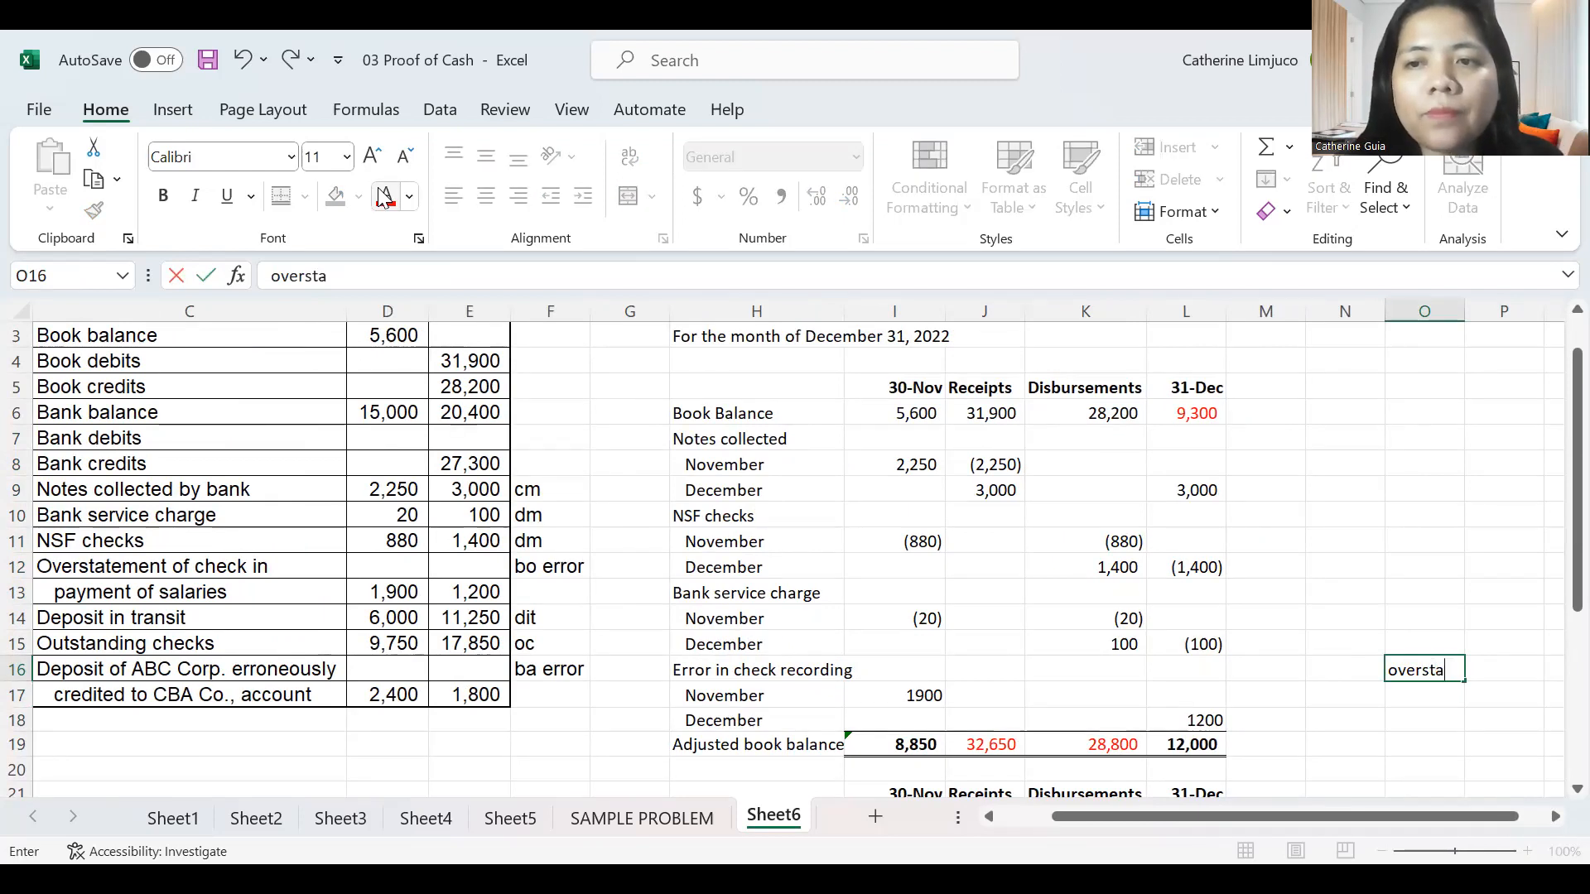
type("tments")
key("BackSpace")
type("of")
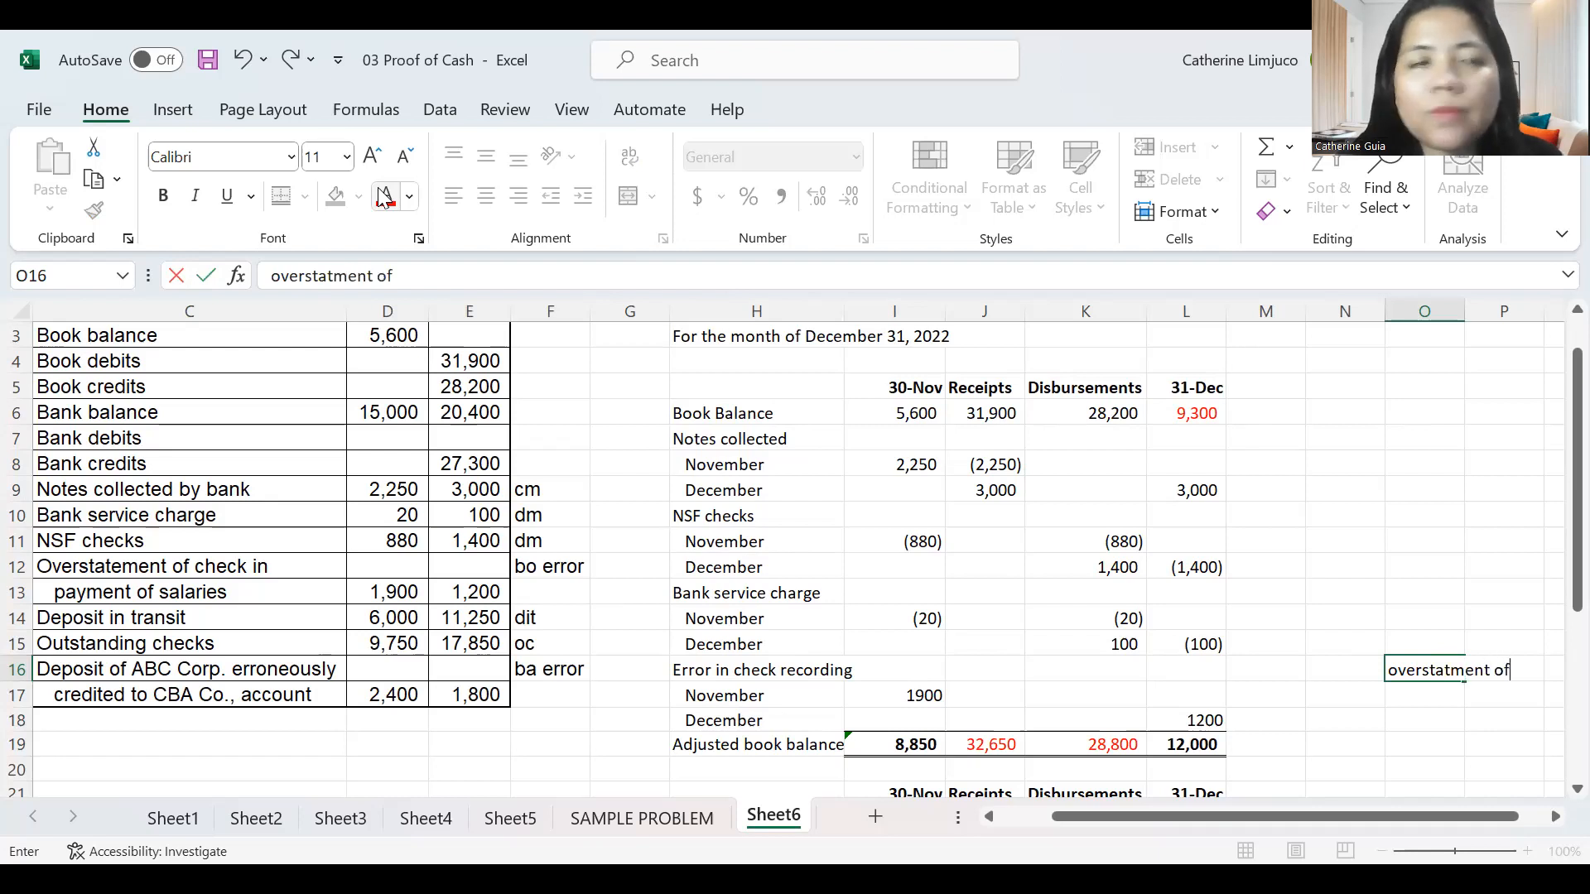
type(" check in payment ")
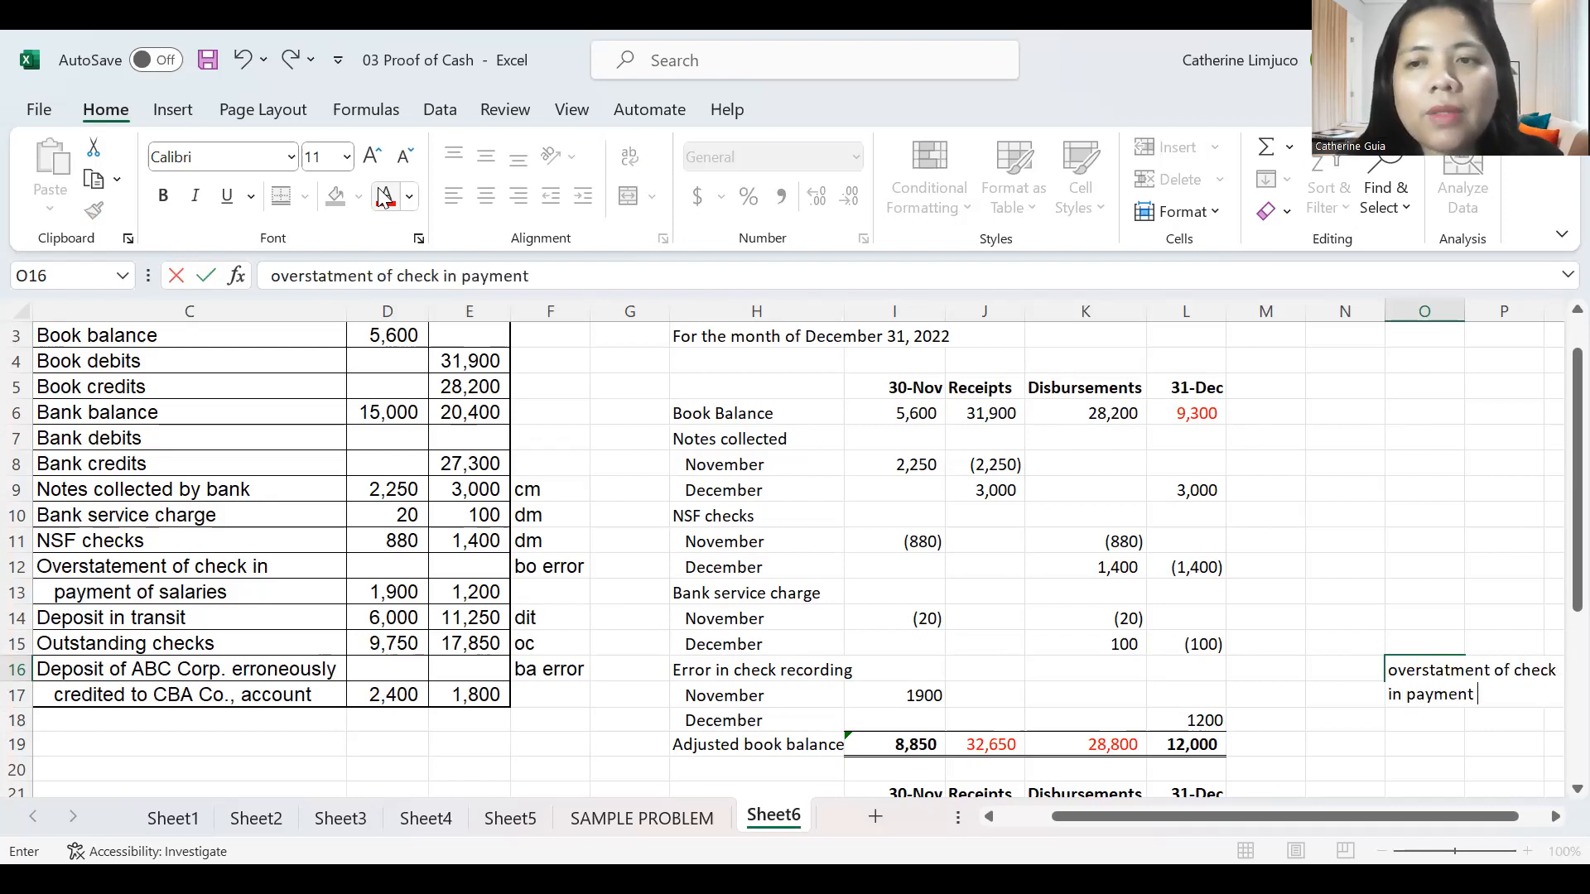
type("of salaries")
key("Return")
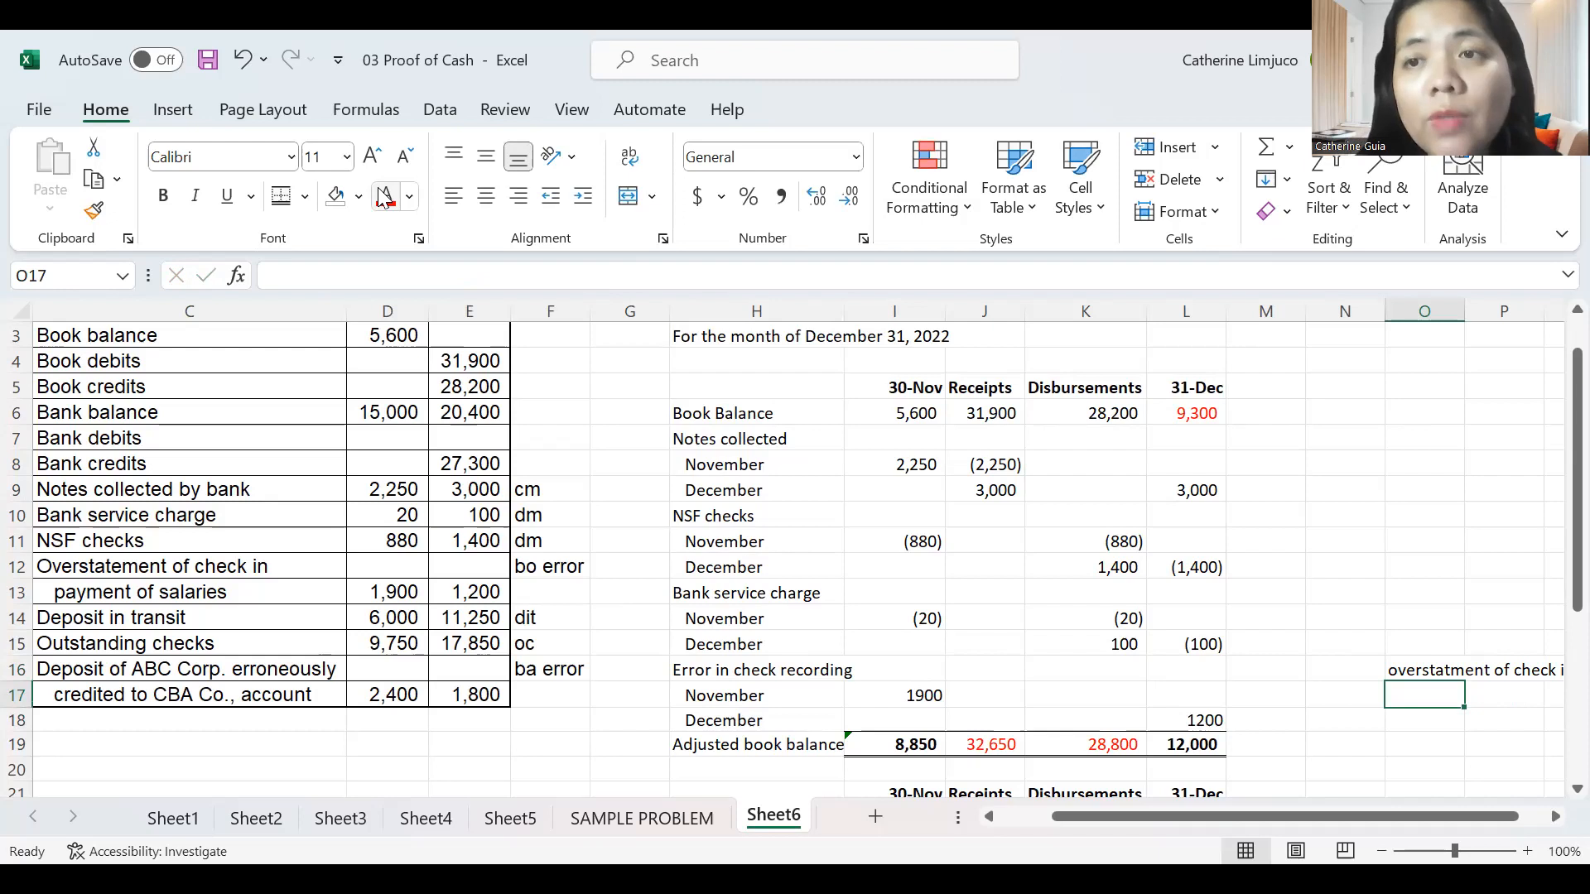
key("Right")
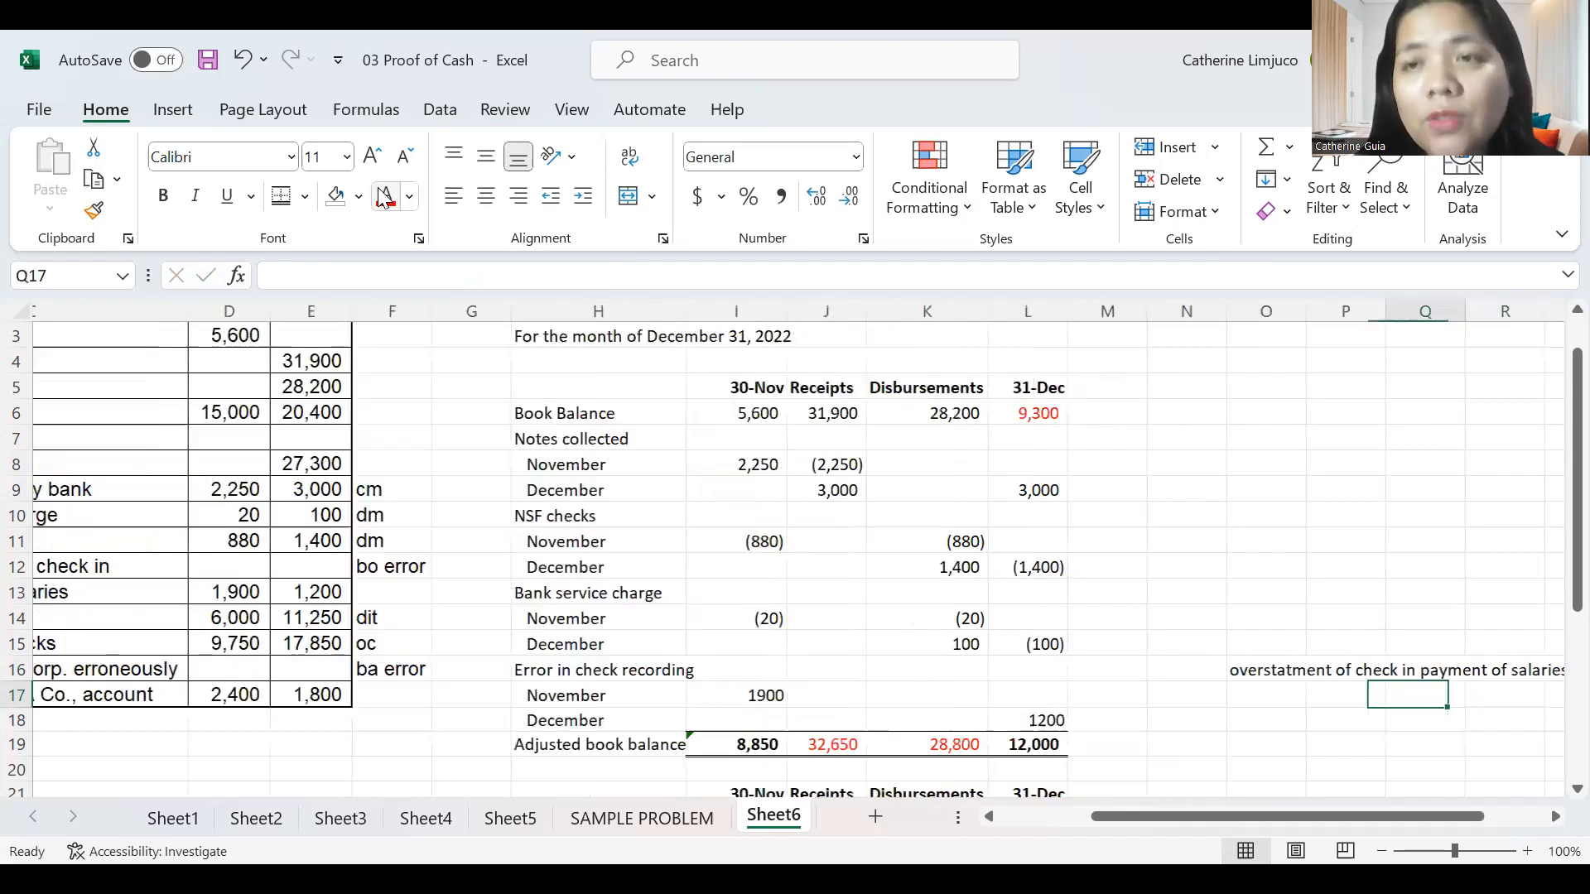
key("Left")
key("Left")
key("Left")
key("Left")
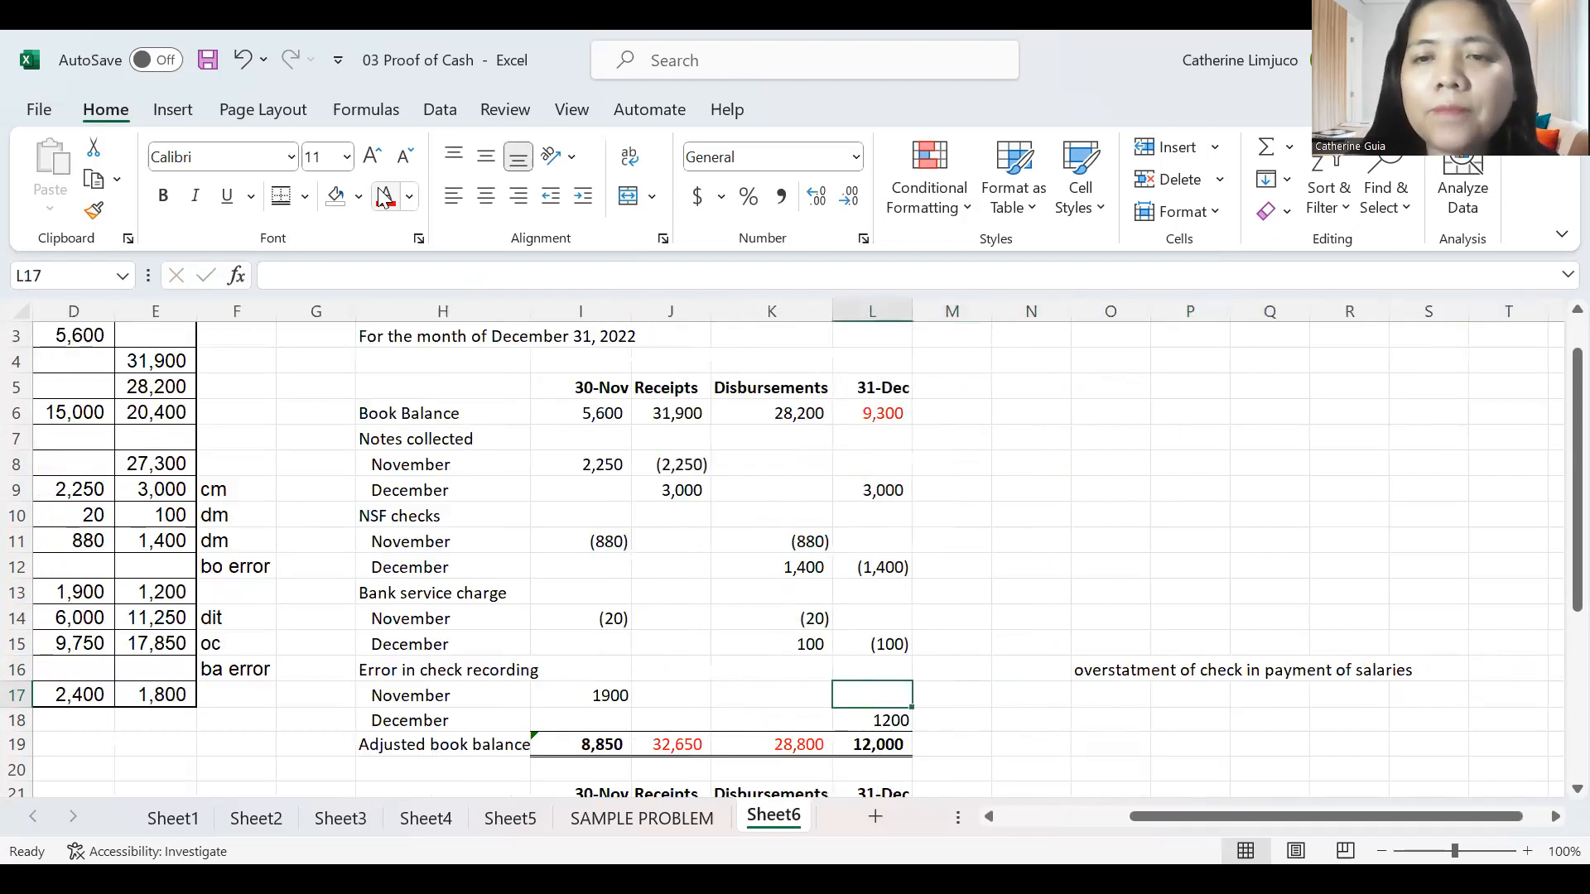
key("Right")
key("Right")
key("Right")
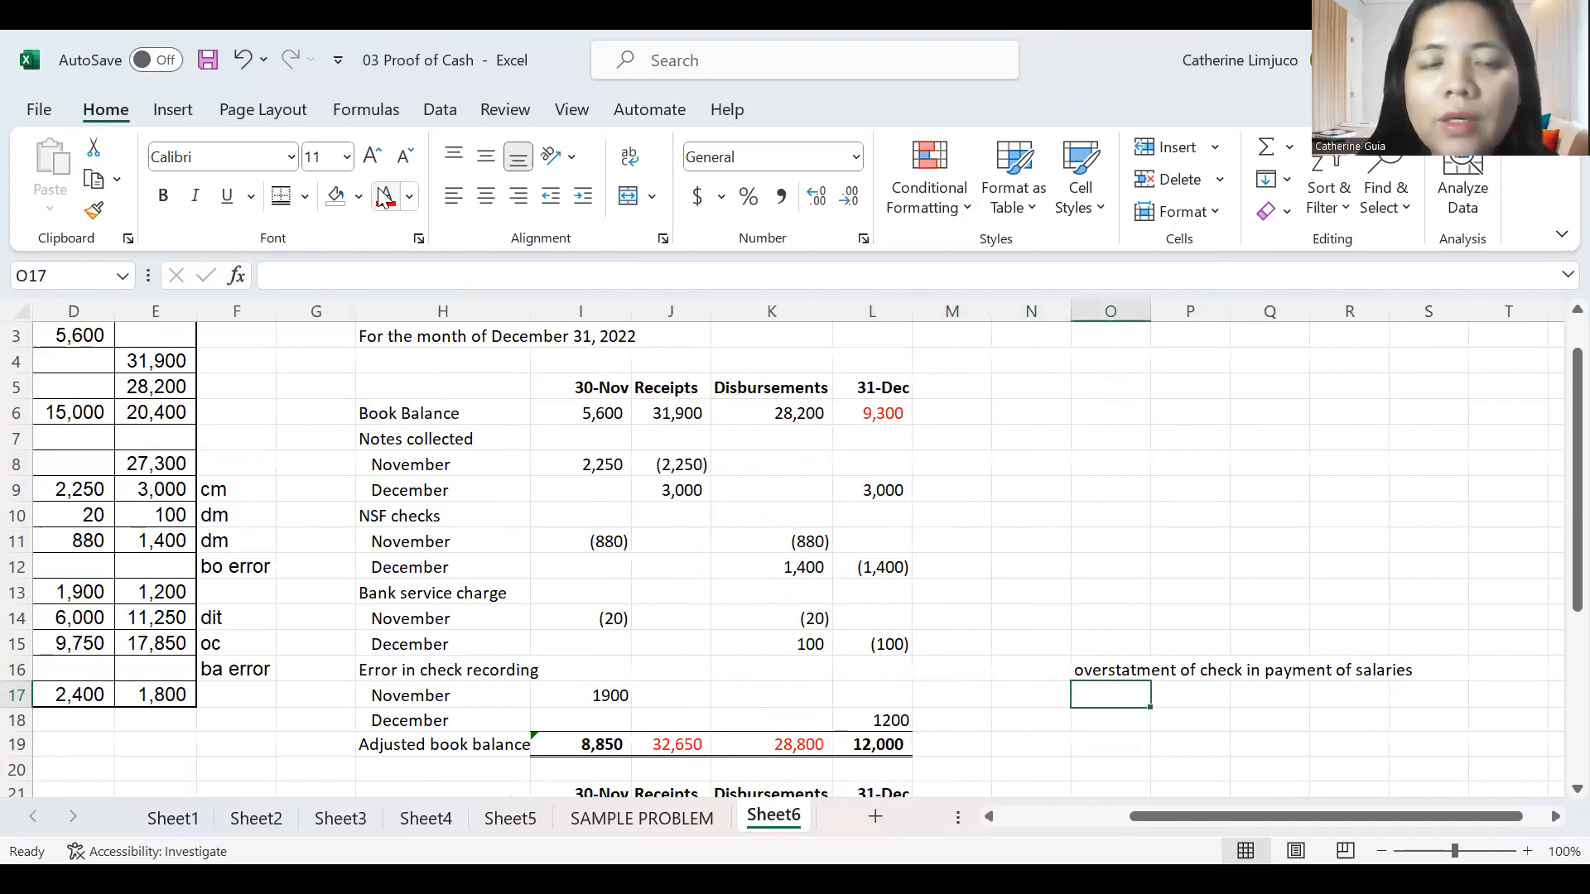
key("Right")
key("Up")
key("Up")
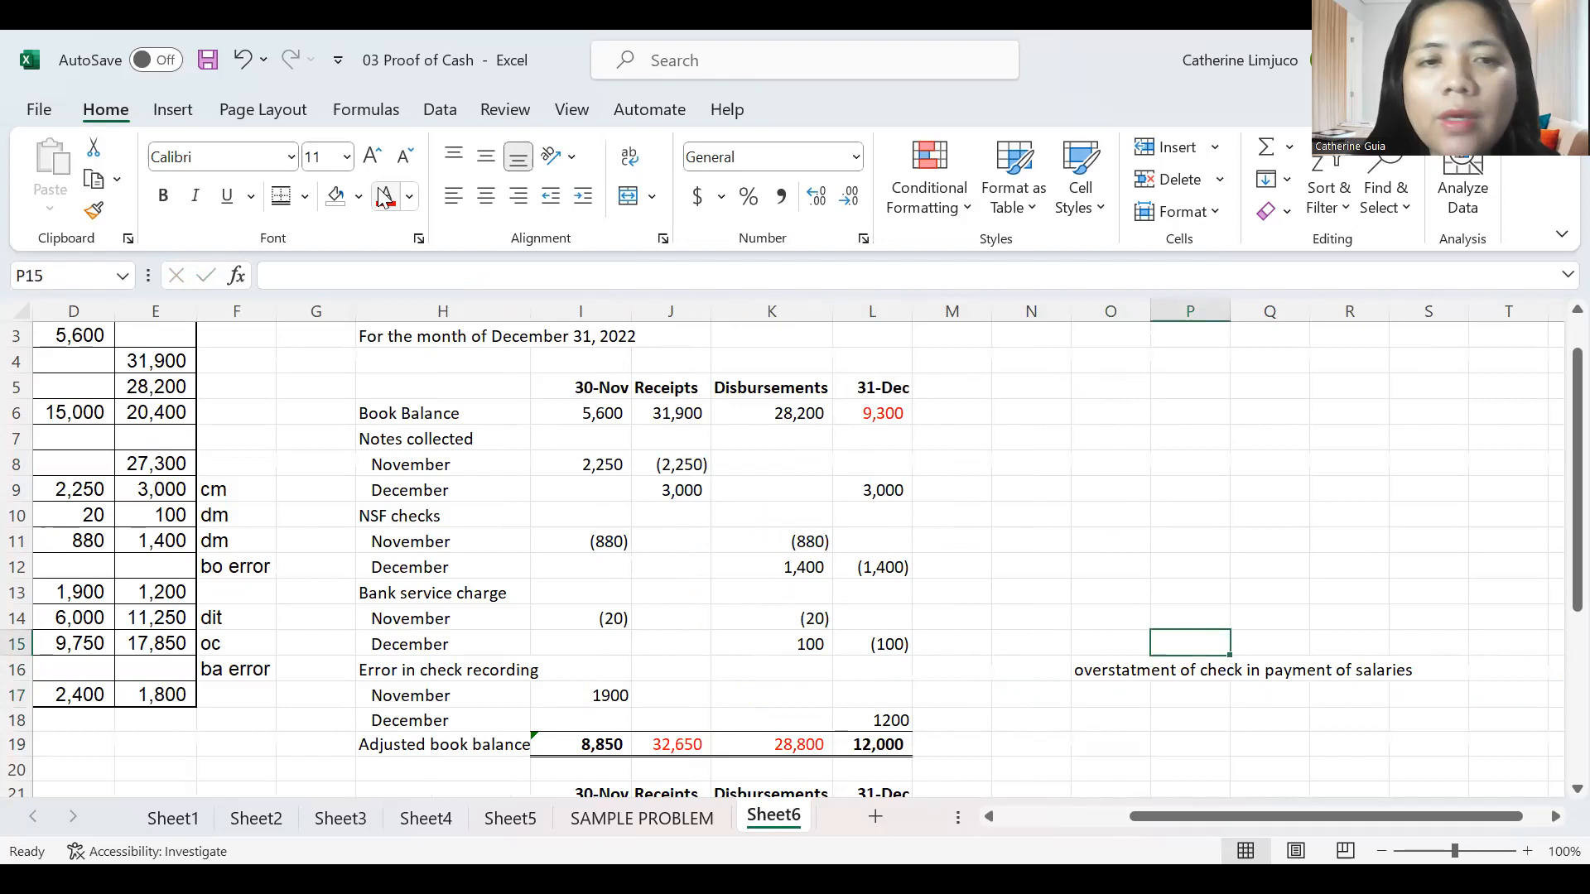
key("Right")
key("Up")
key("Right")
key("Right")
key("Right")
key("Down")
key("Left")
key("Left")
key("Left")
key("Left")
key("Left")
key("Left")
key("Left")
key("Down")
key("Down")
key("Right")
key("Right")
key("Right")
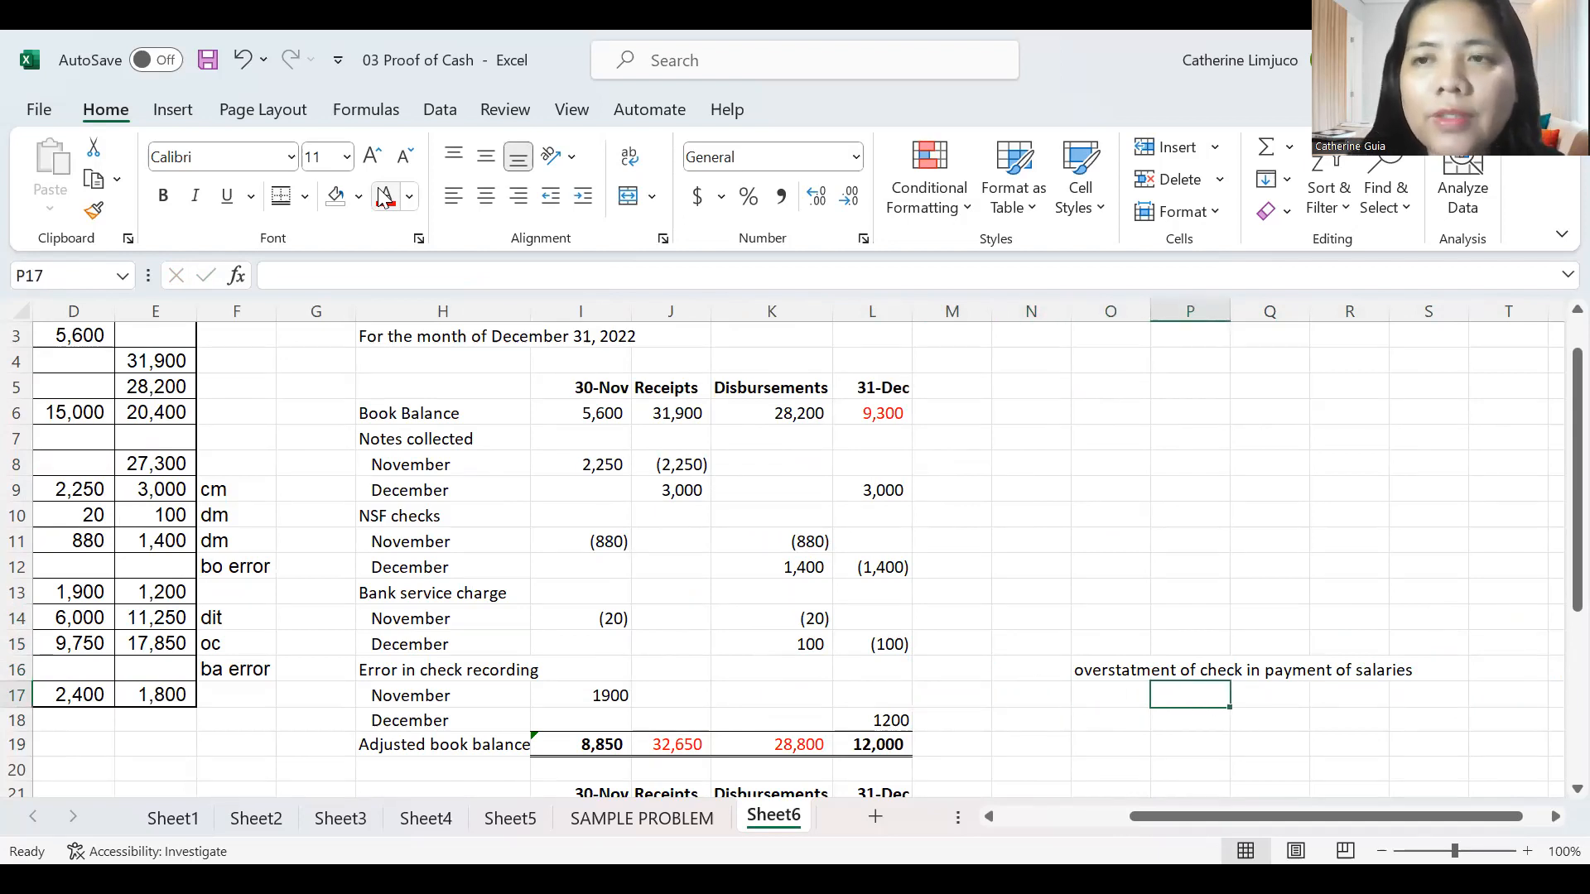
key("Left")
key("Left")
key("Right")
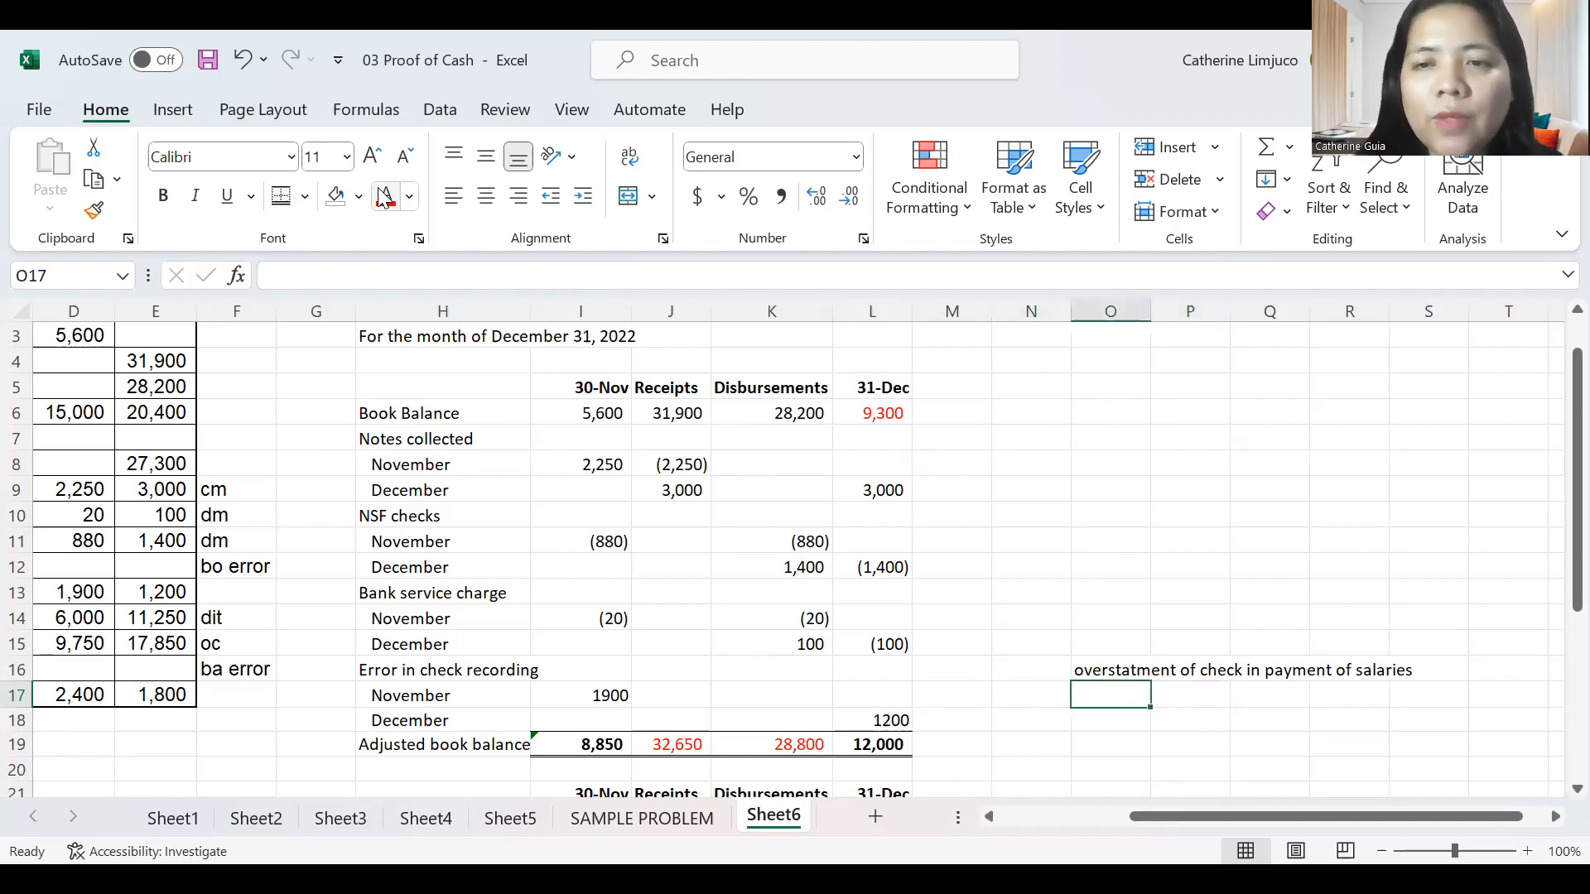
key("Left")
key("Right")
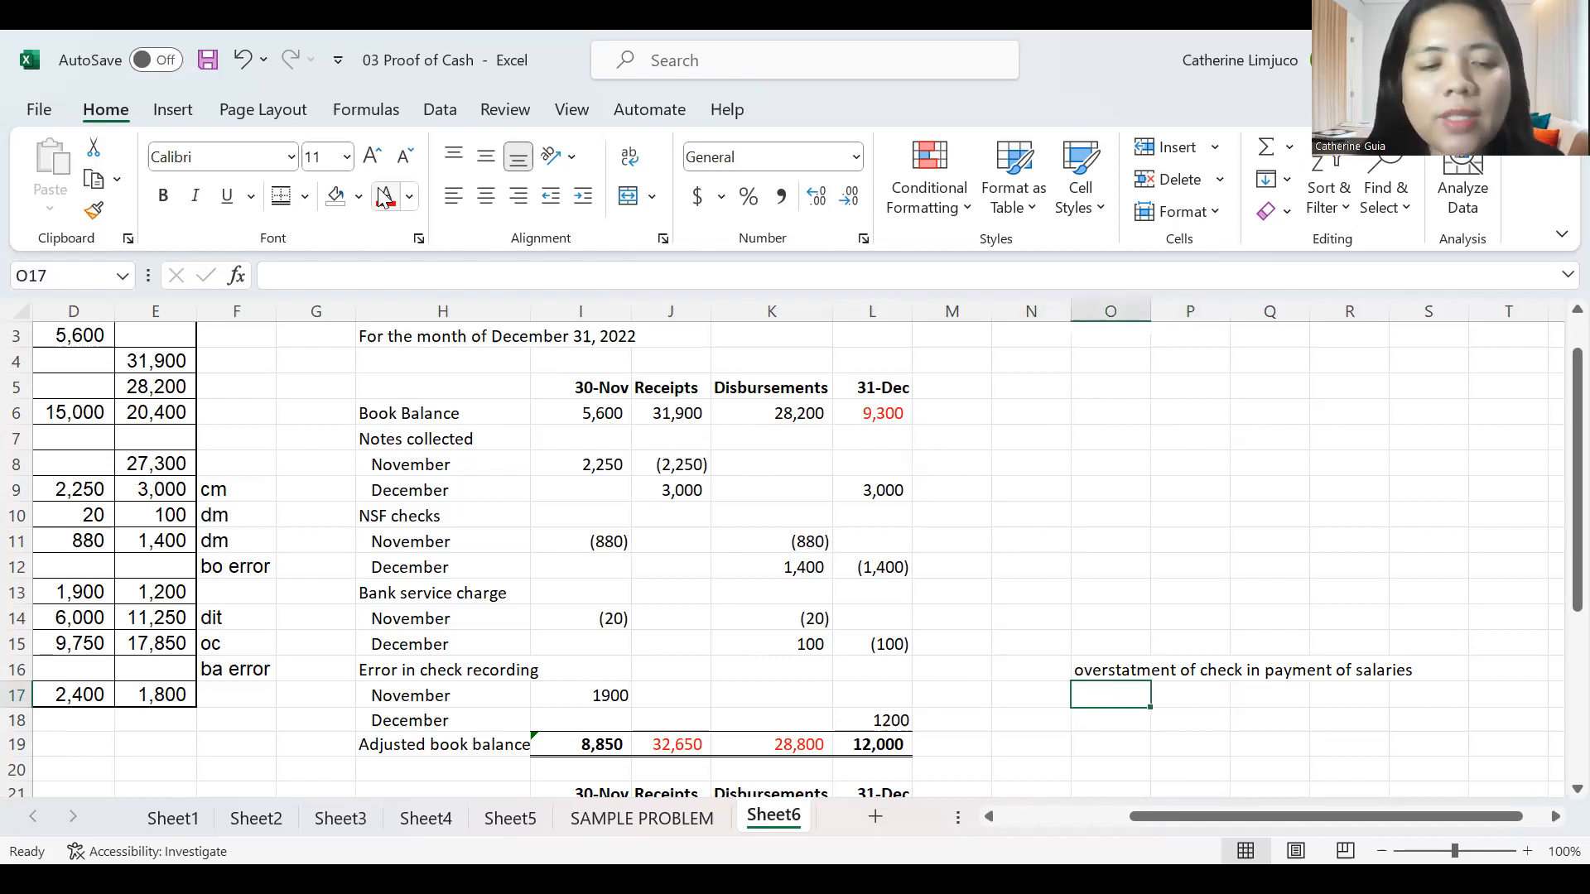
Record the debit line of the adjusting entry in row 17: adj in O17, cash in bank in P17 and 1900 in R17.
type("ad")
key("BackSpace")
type("dj")
key("Return")
key("Up")
key("Right")
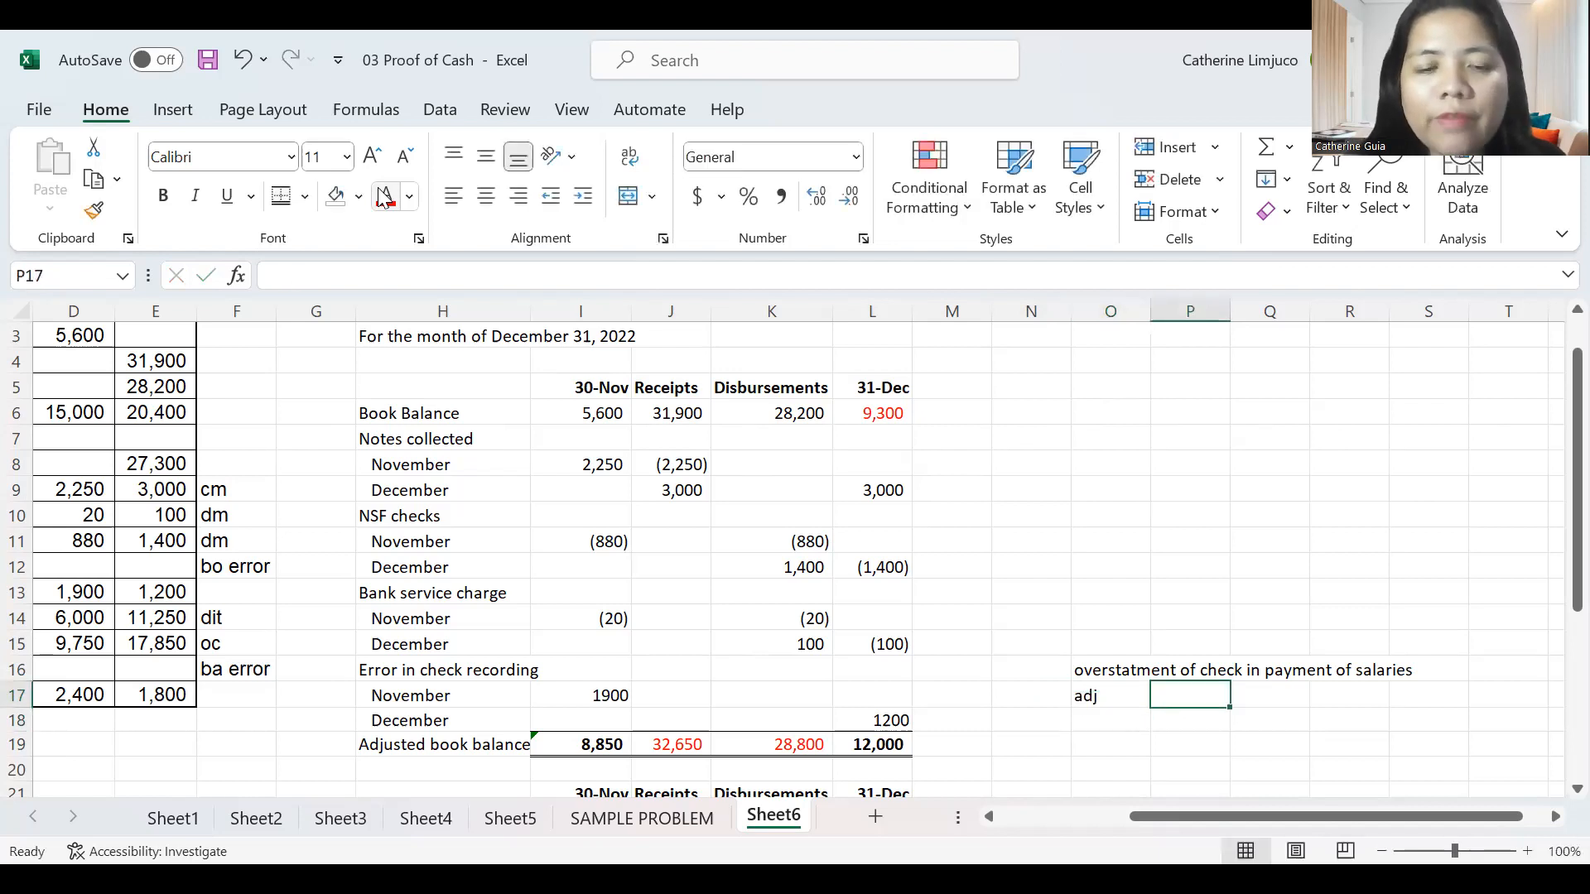
type("cash in bank")
key("Return")
key("Up")
key("Right")
key("Right")
type("1900")
key("Return")
Add the credit line of the adjusting entry: an indented salaries in P18 and the 1900 from R17 copied to S18.
key("Left")
key("Left")
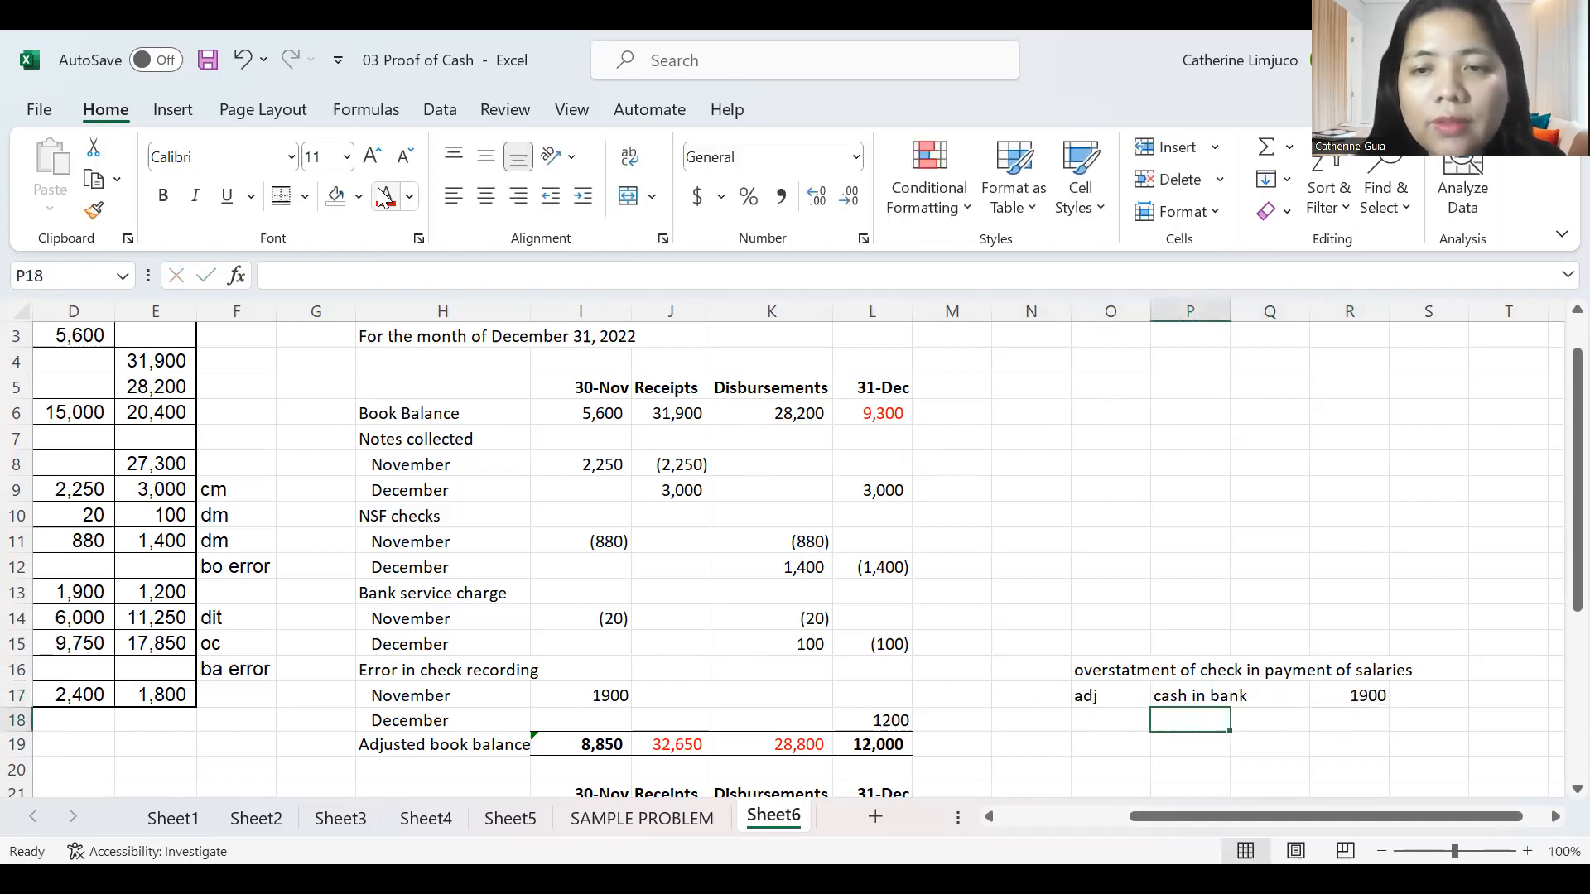
type("salaries")
key("Return")
key("Up")
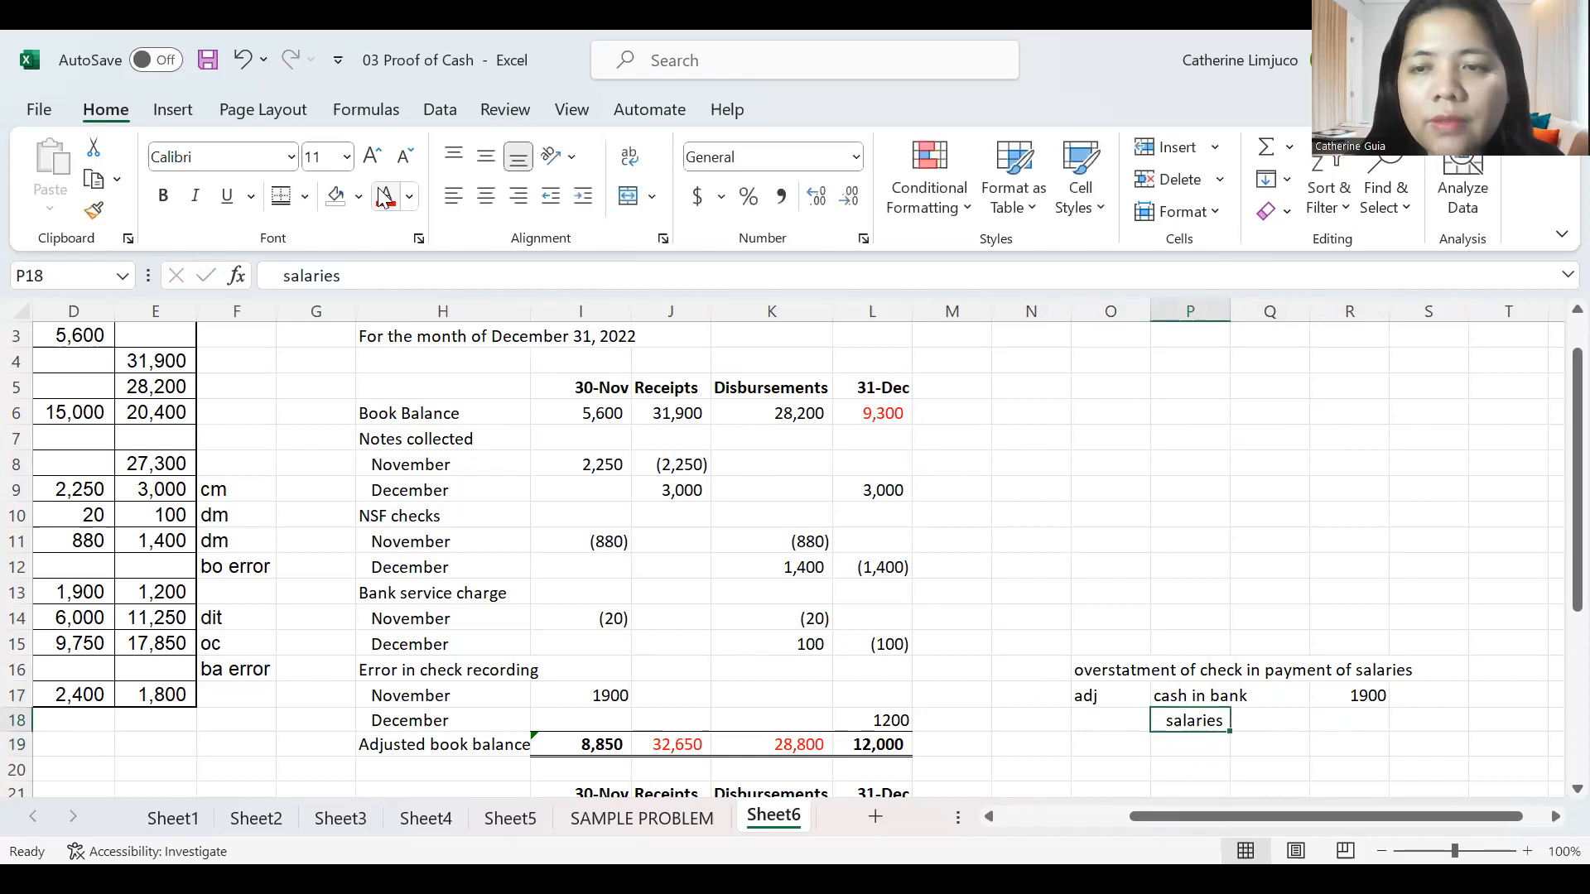
key("Up")
key("Right")
key("Right")
key("ctrl+c")
key("Down")
key("Right")
key("Return")
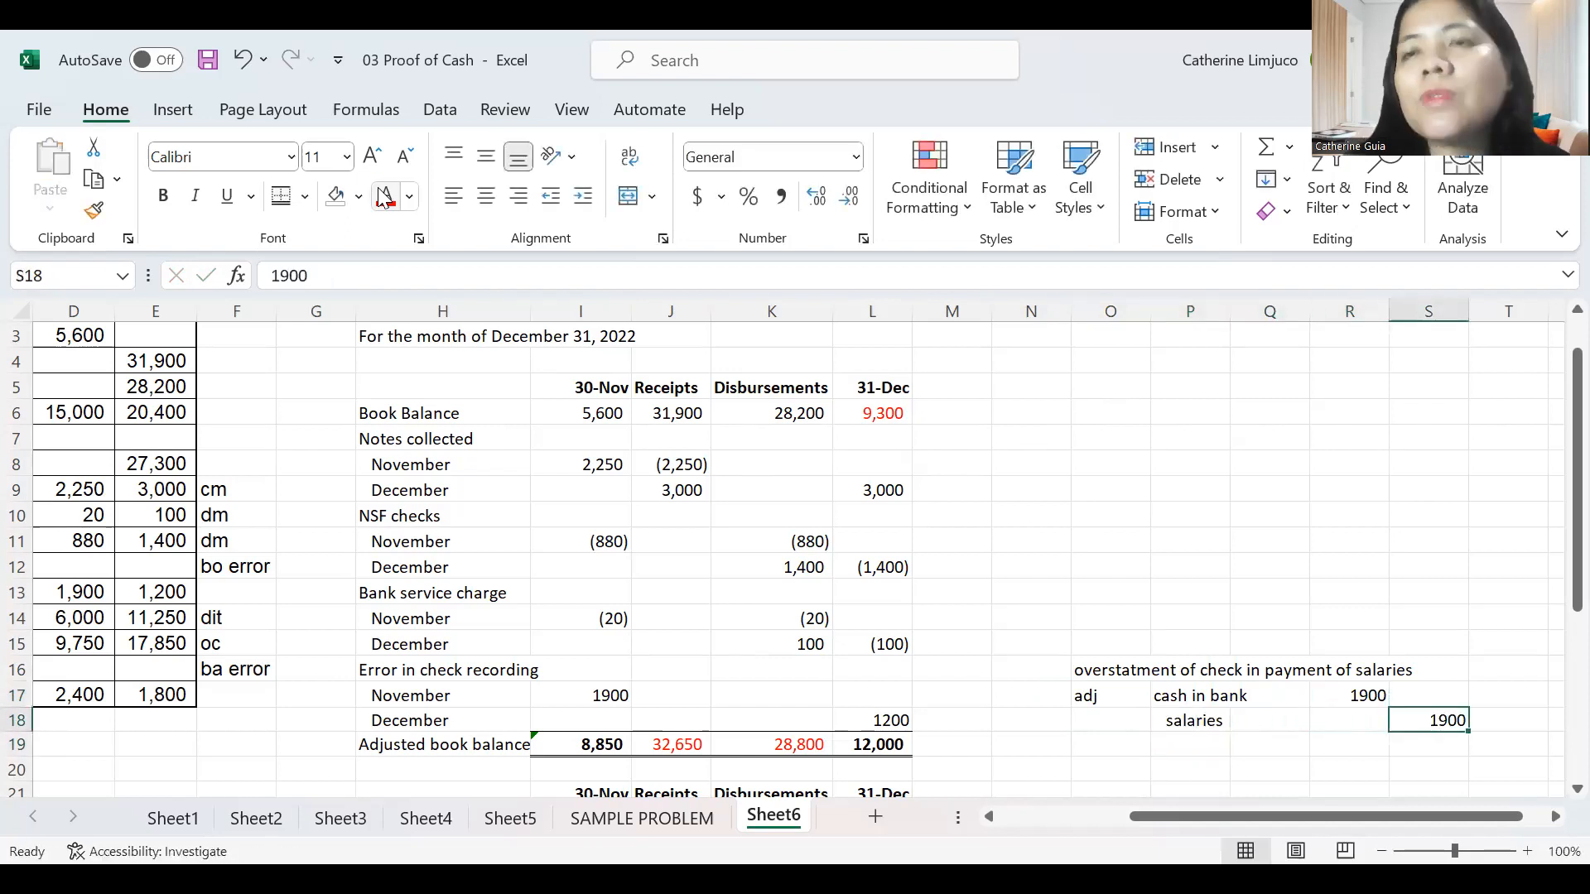
key("Left")
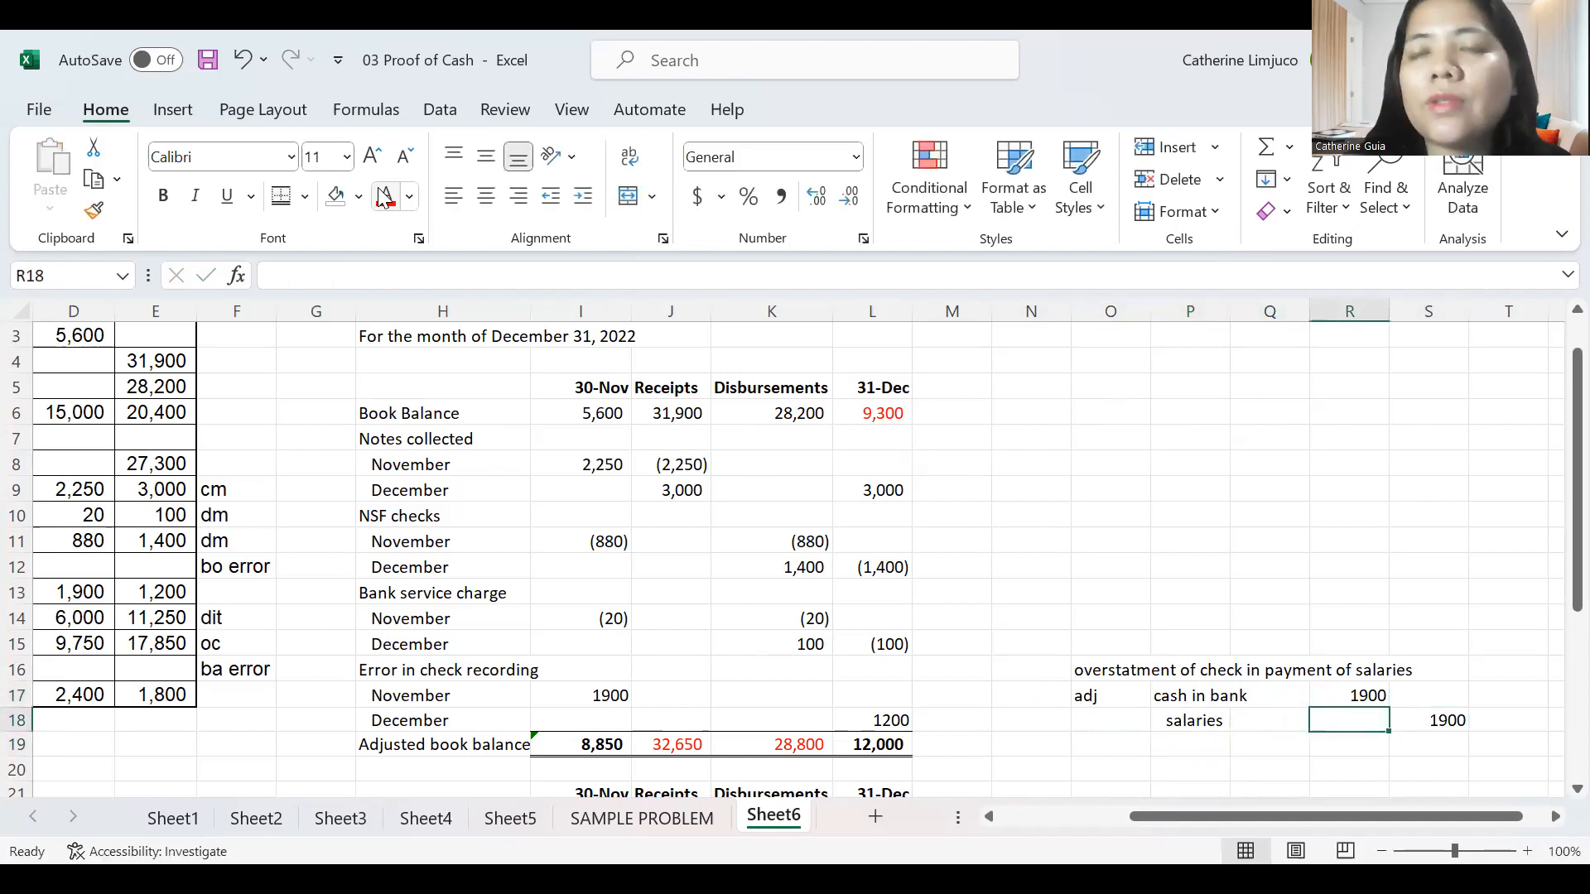
Review the accounts and amounts of the adjusting entry for the overstated salaries check in rows 17 and 18.
key("Left")
key("Left")
key("Up")
key("Right")
key("Right")
key("Right")
key("Left")
key("Left")
key("Left")
key("Left")
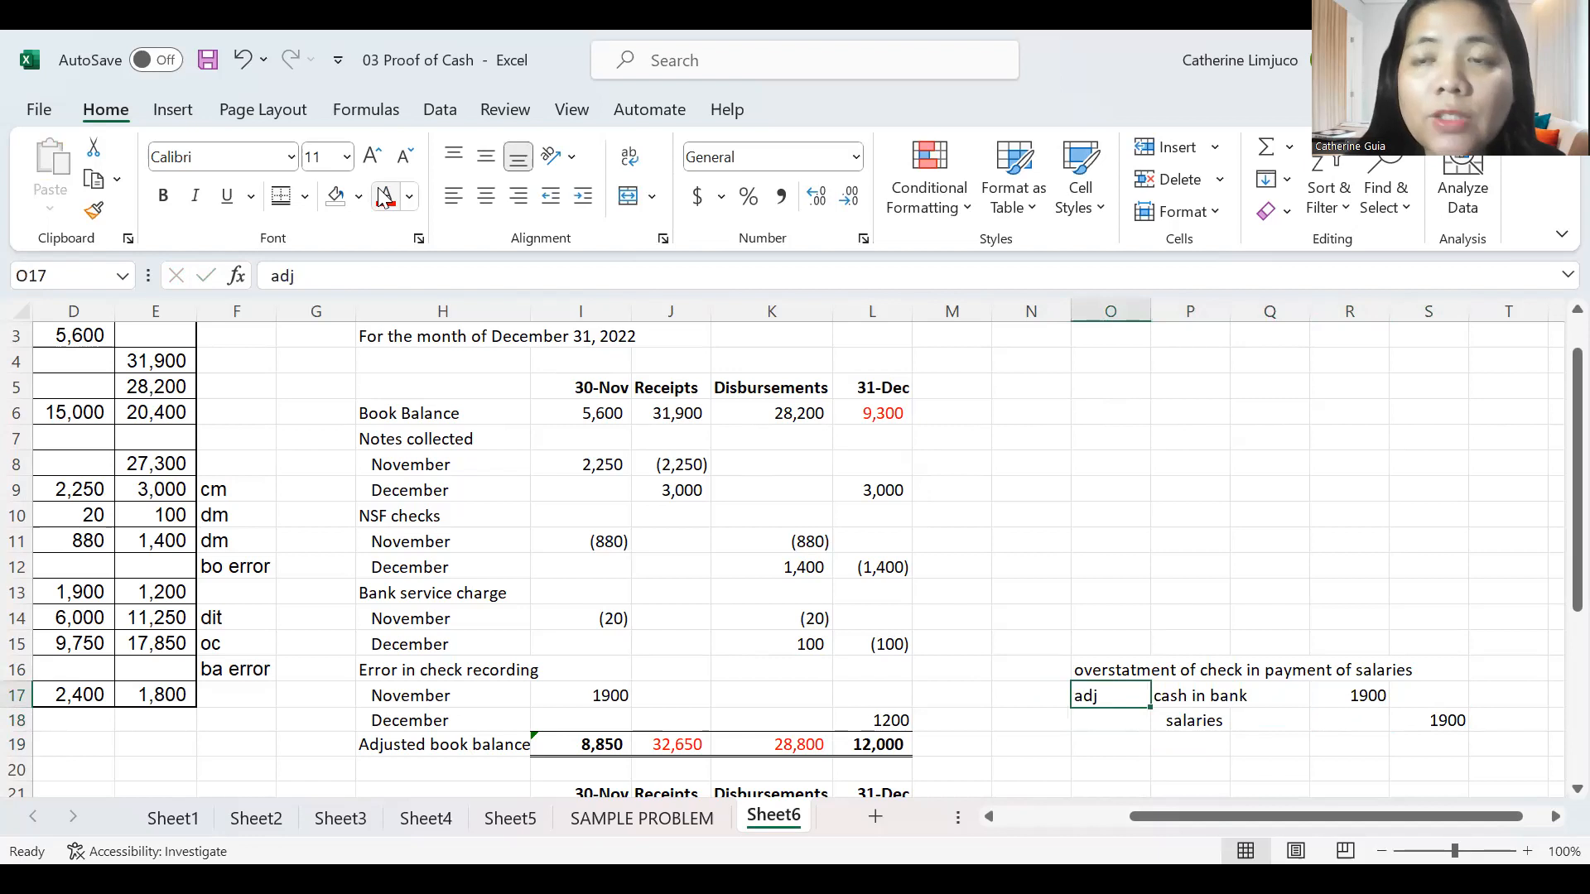
key("Right")
key("Right")
key("Right")
key("Left")
key("Left")
key("Left")
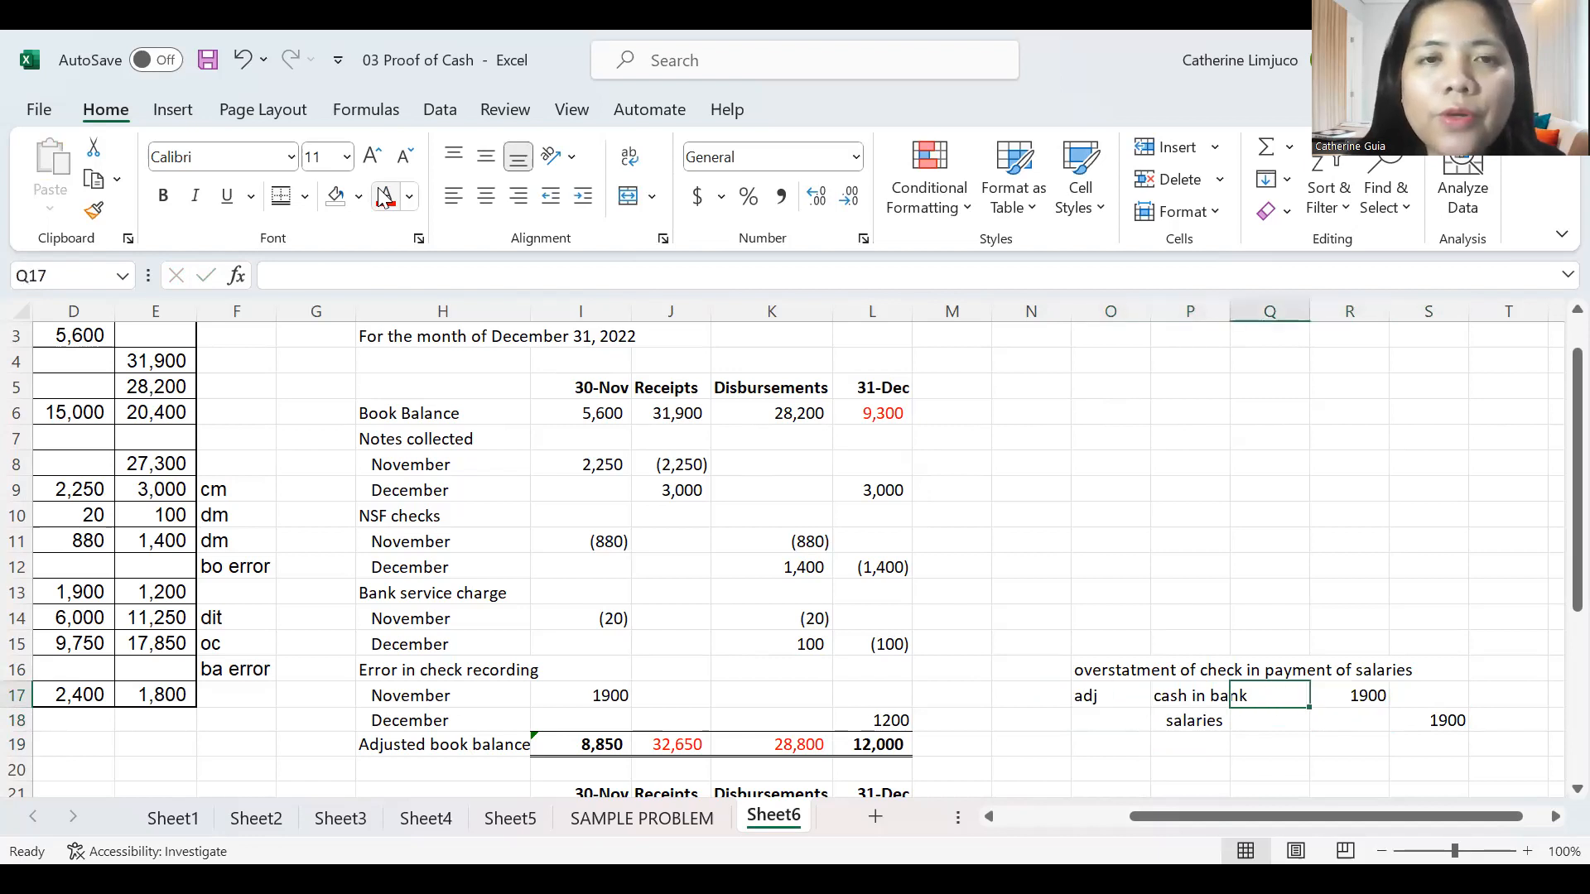
Enter -1900 in J17 under Receipts as the November adjustment for the error in check recording.
key("Left")
key("Left")
key("Left")
key("Left")
key("Left")
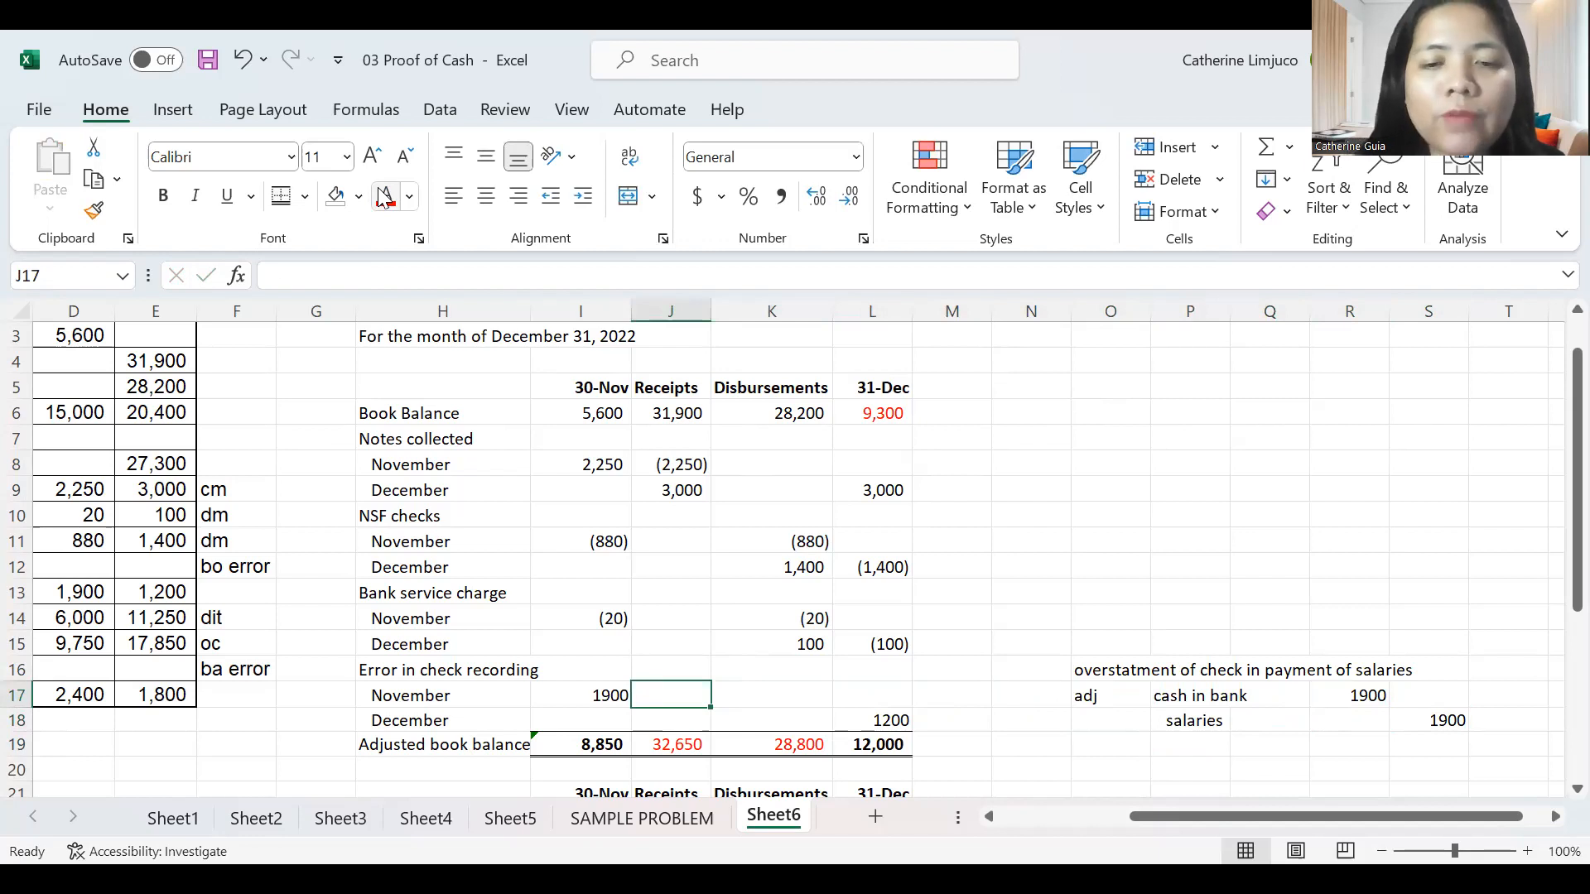
type("1900")
key("BackSpace")
key("BackSpace")
key("BackSpace")
key("BackSpace")
type("-1900")
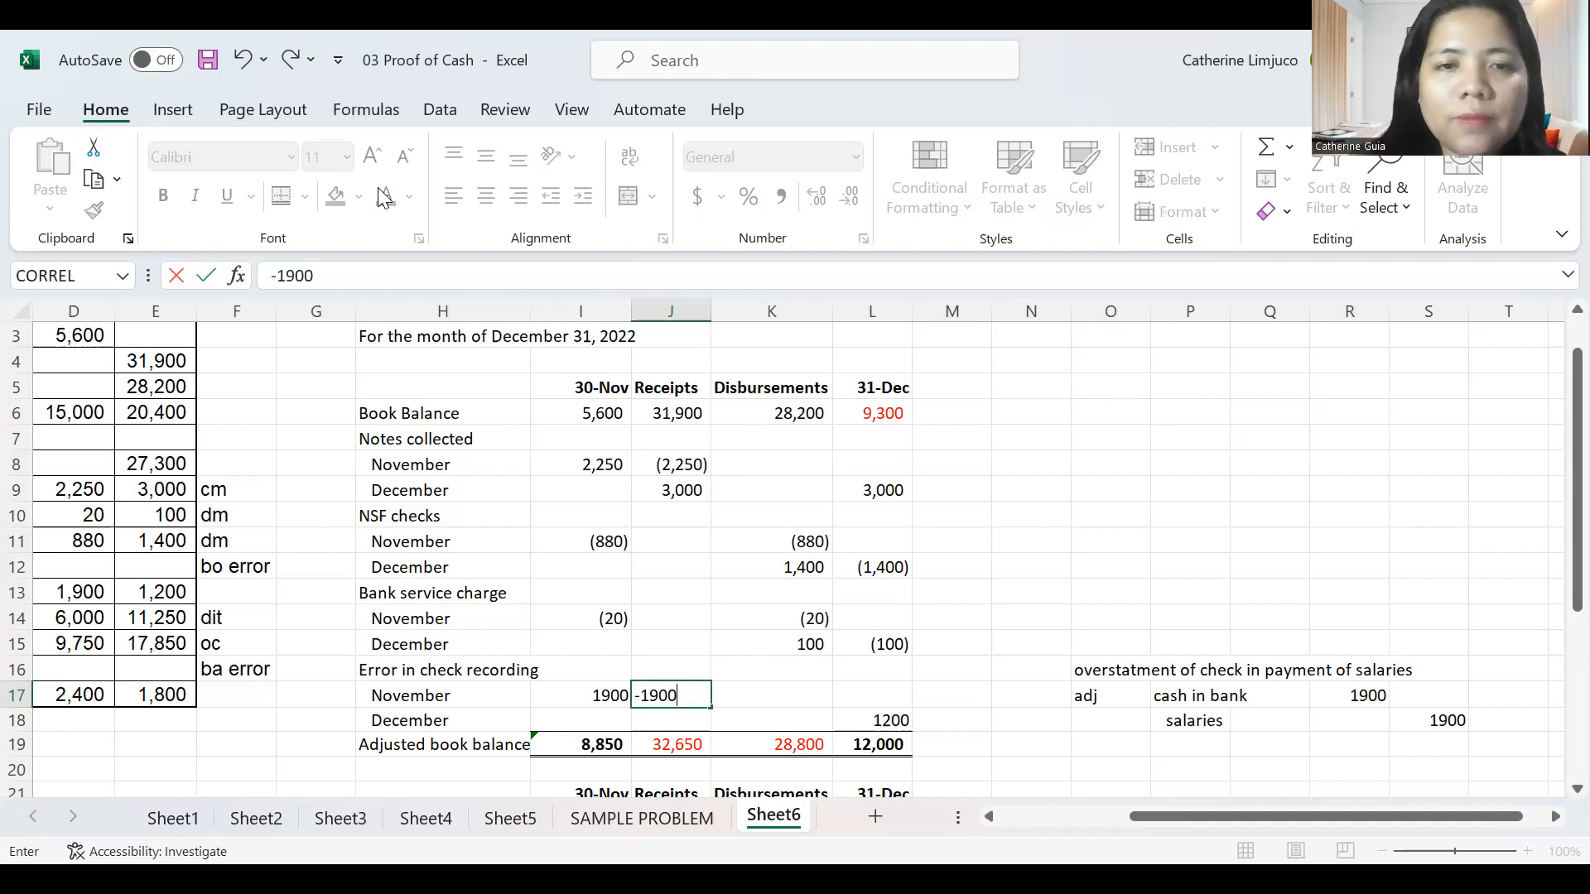
key("Return")
key("Up")
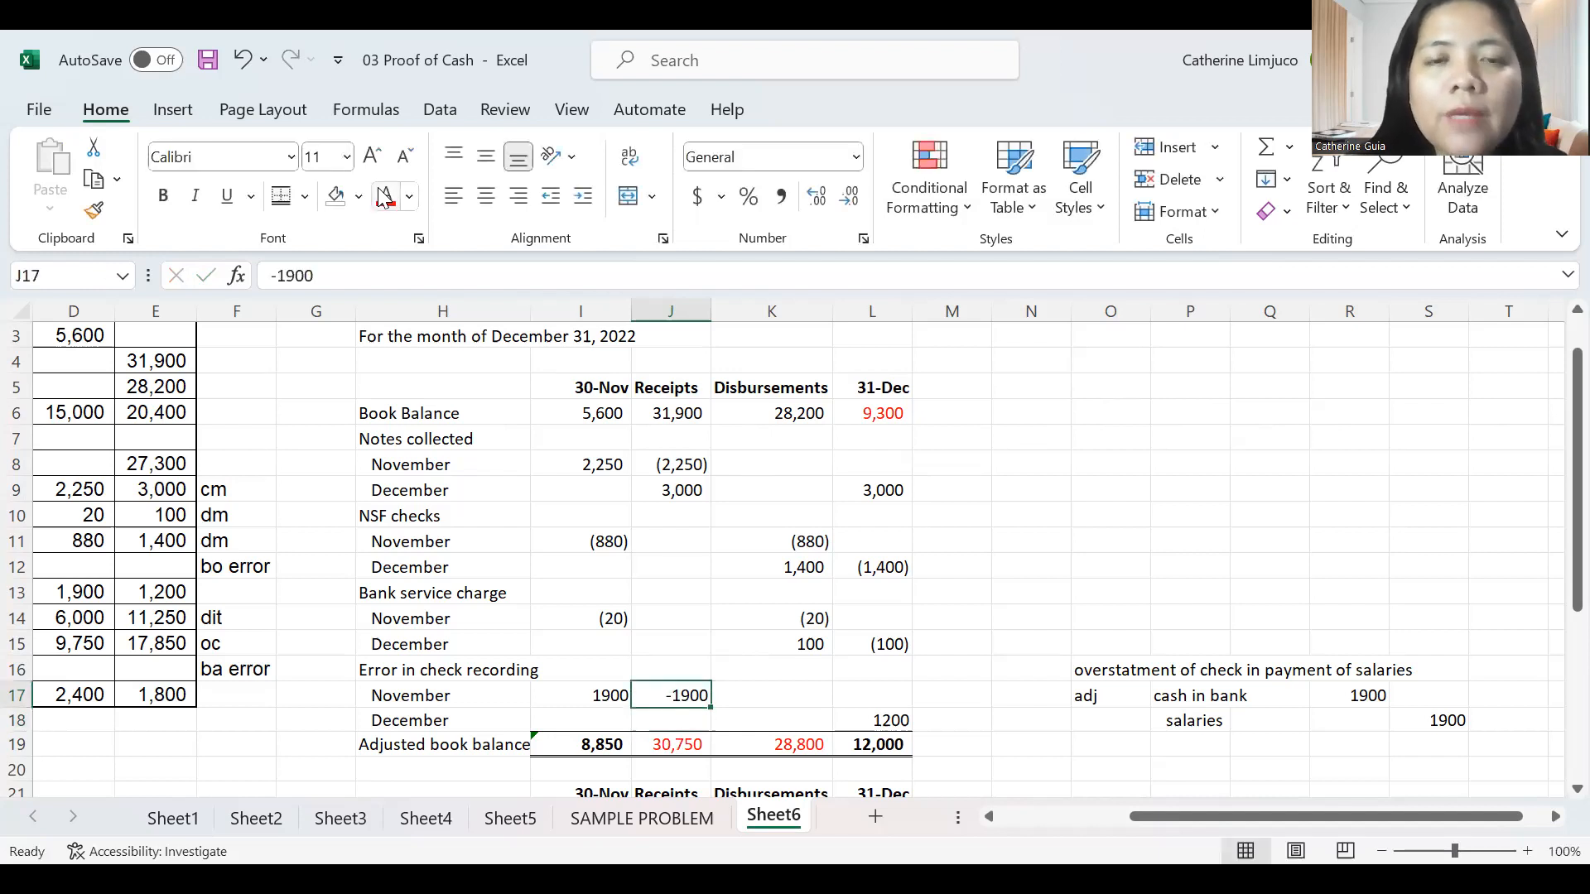
Examine the cash in bank and salaries lines of the side adjusting entry to judge the December error's effect.
key("Down")
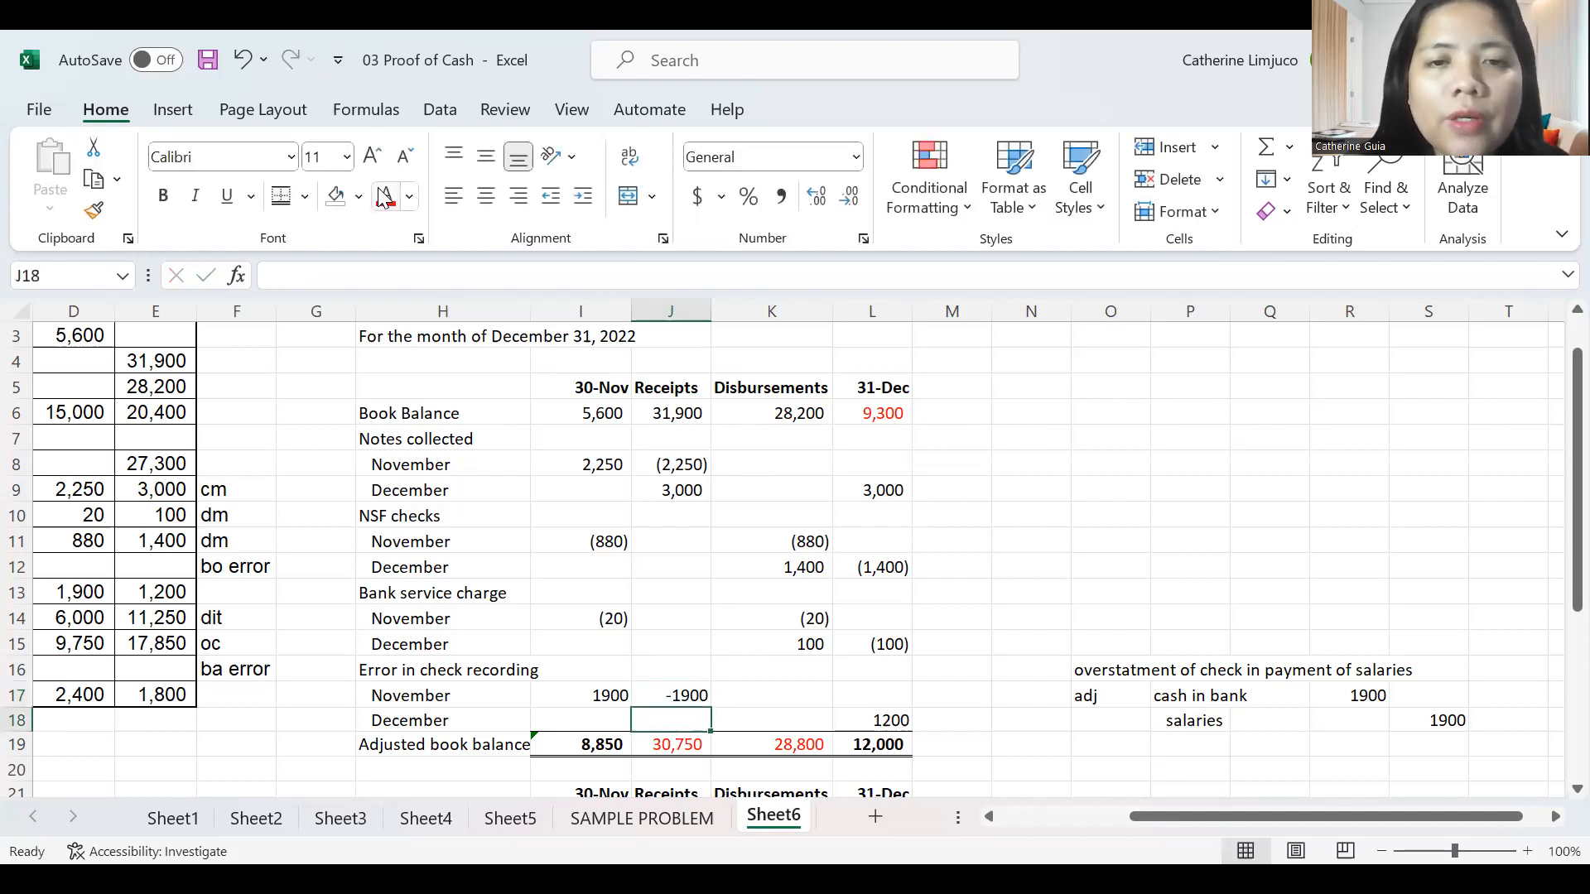
key("Right")
key("Right")
key("Right")
key("Right")
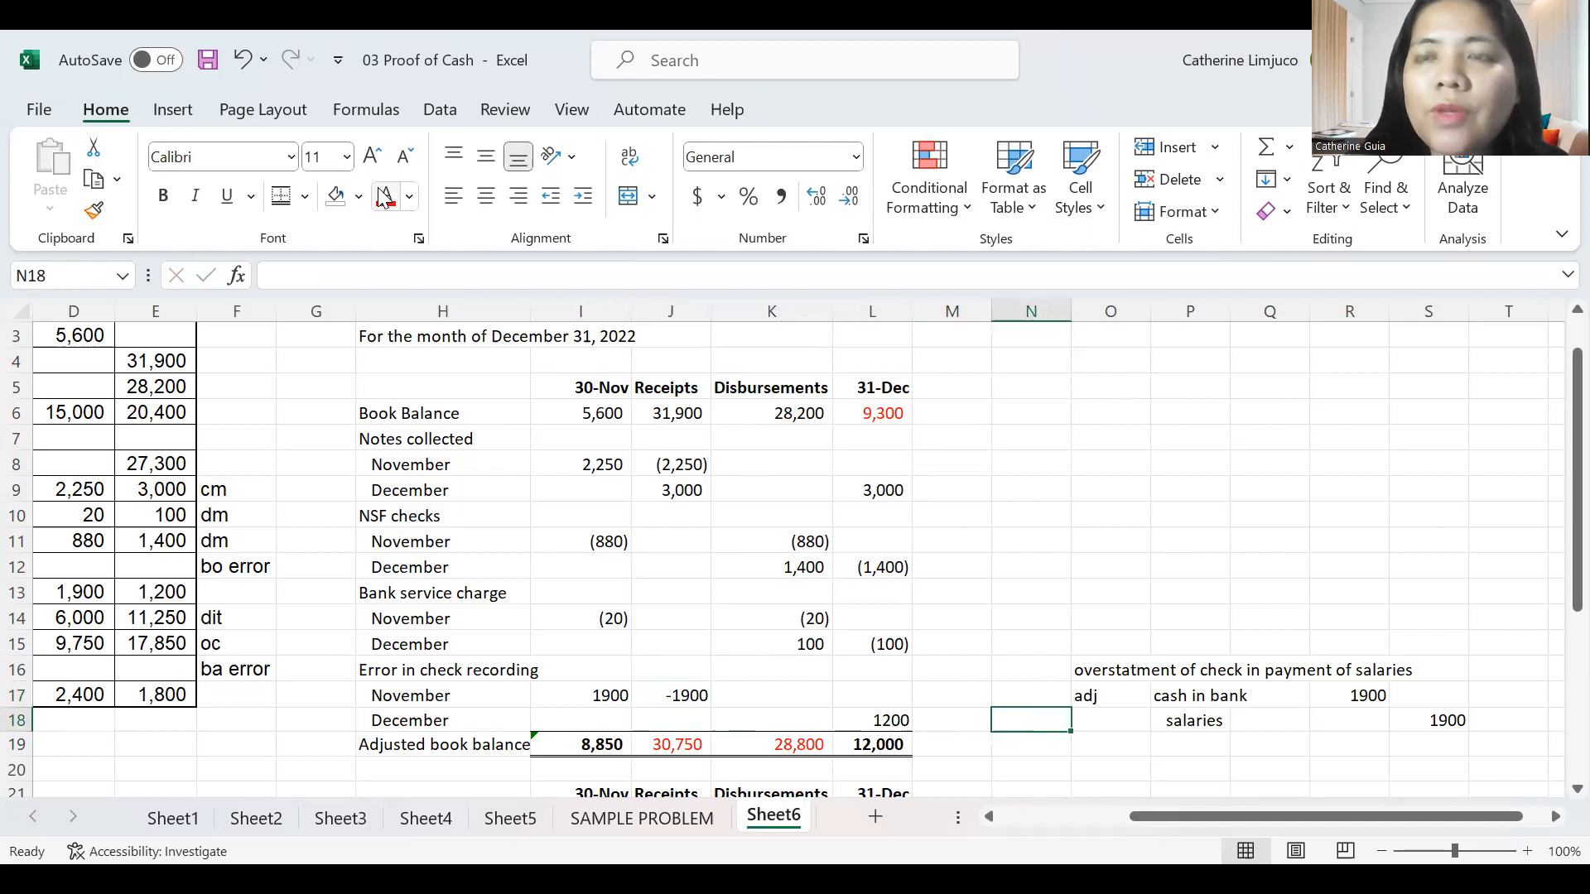
key("Right")
key("Right")
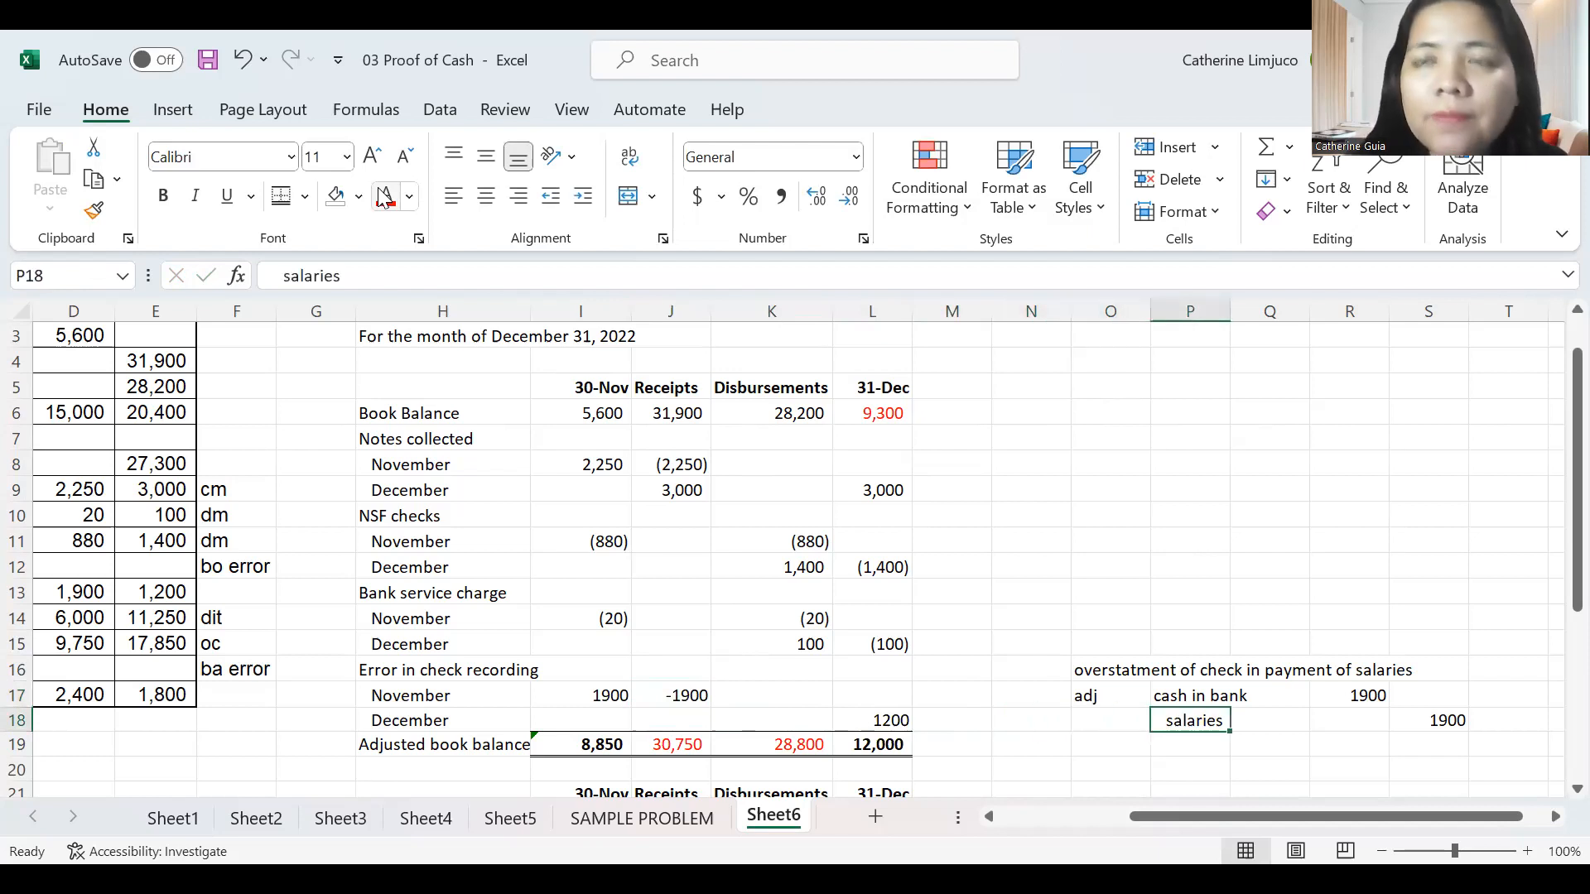
key("Up")
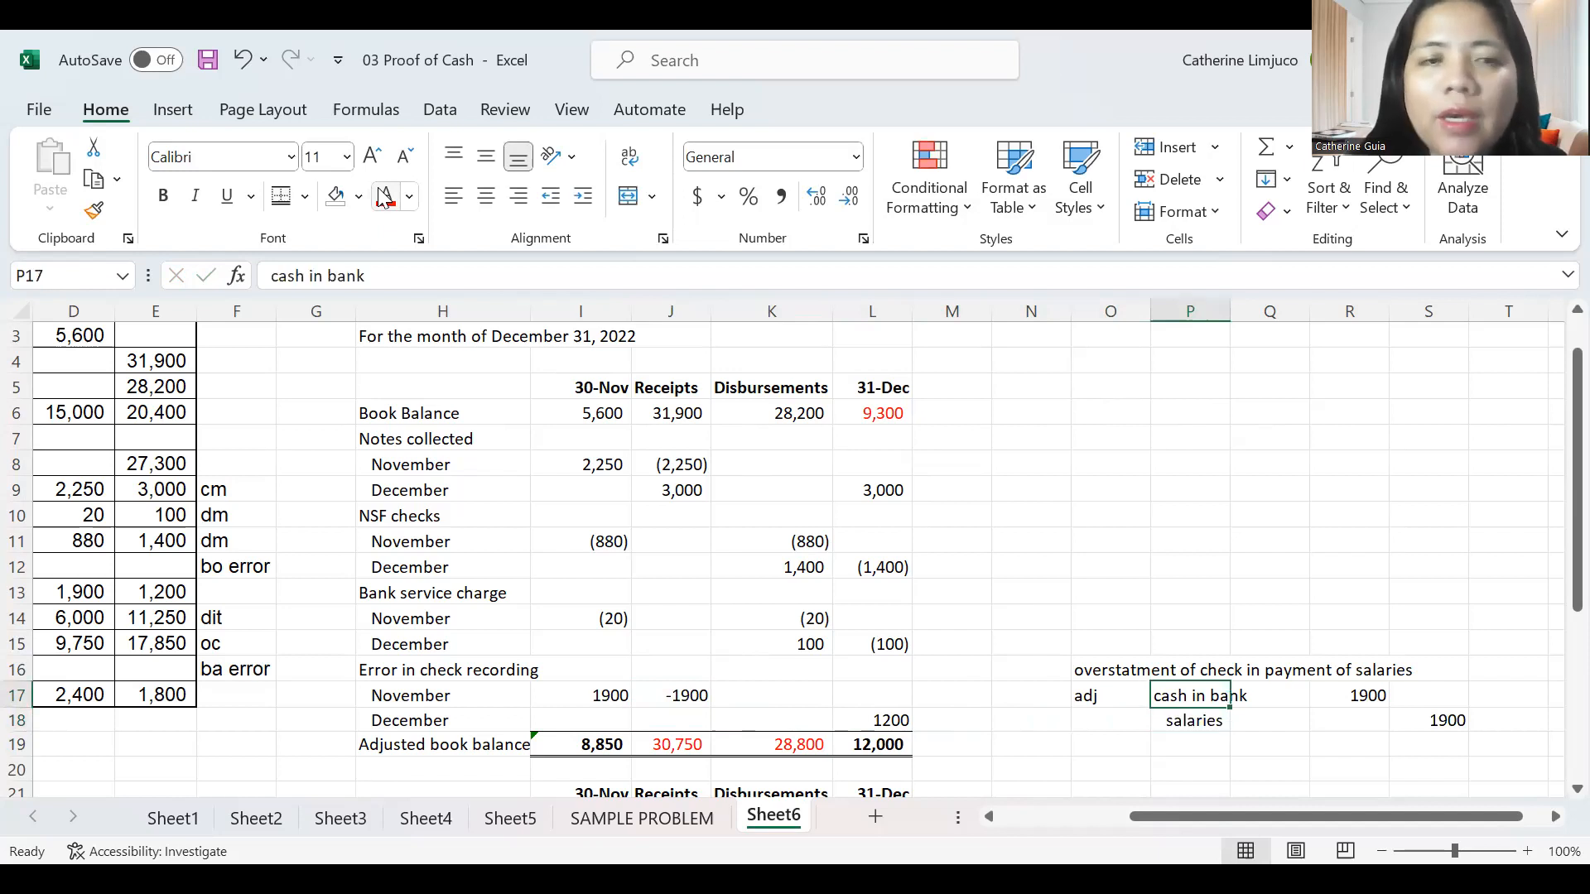
key("Down")
key("Down")
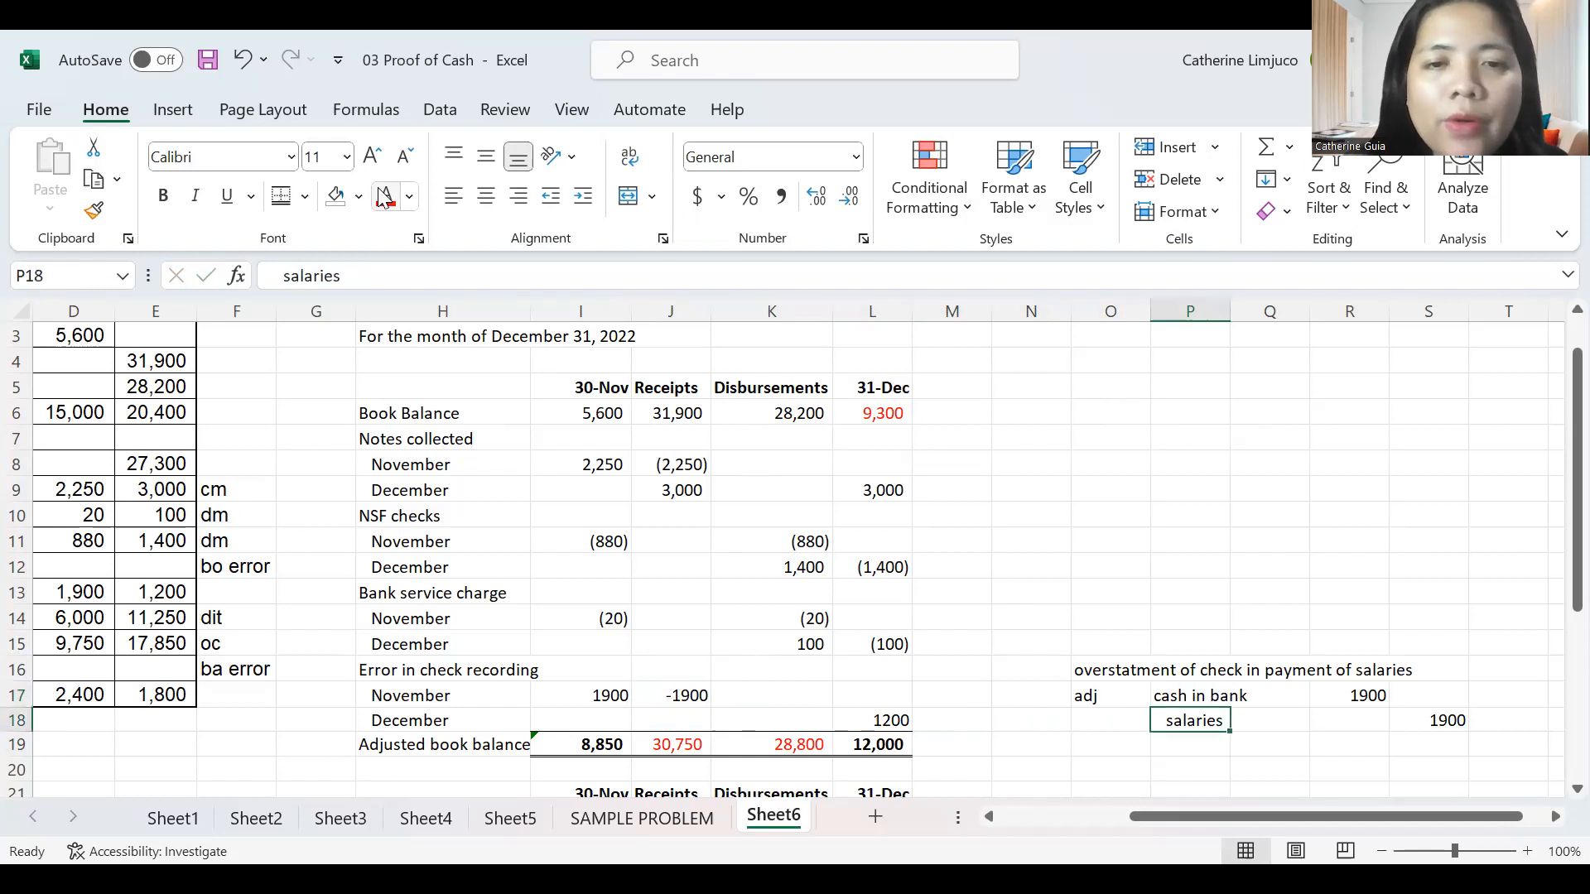
key("Down")
key("Up")
key("Left")
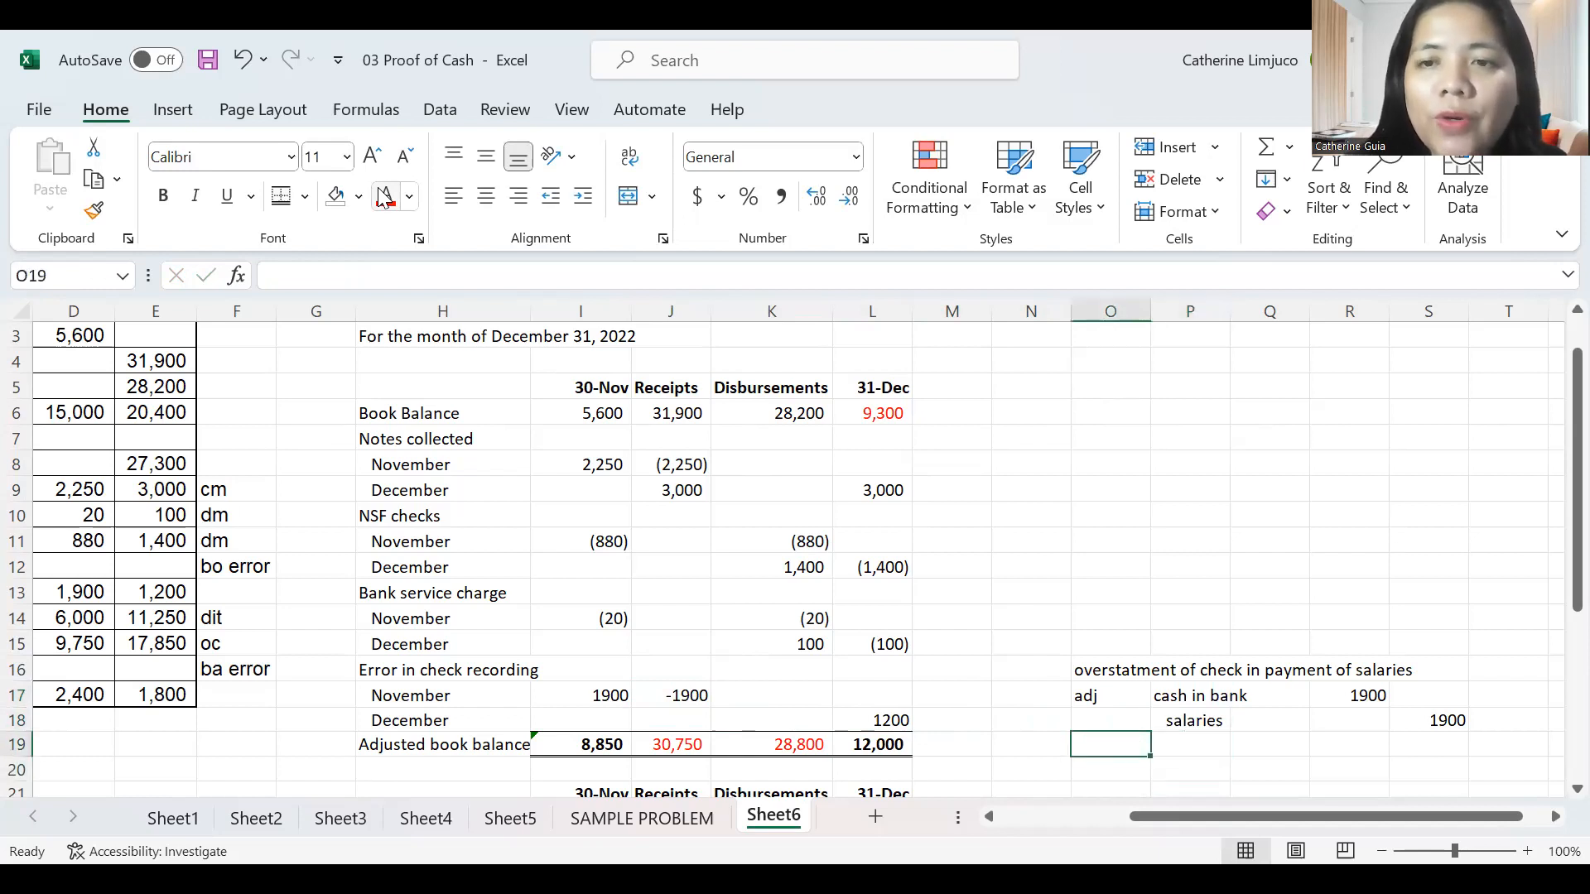
Enter -1200 in K18 under Disbursements as the December adjustment for the error in check recording.
key("Up")
key("Up")
key("Up")
key("Left")
key("Left")
key("Left")
key("Left")
key("Left")
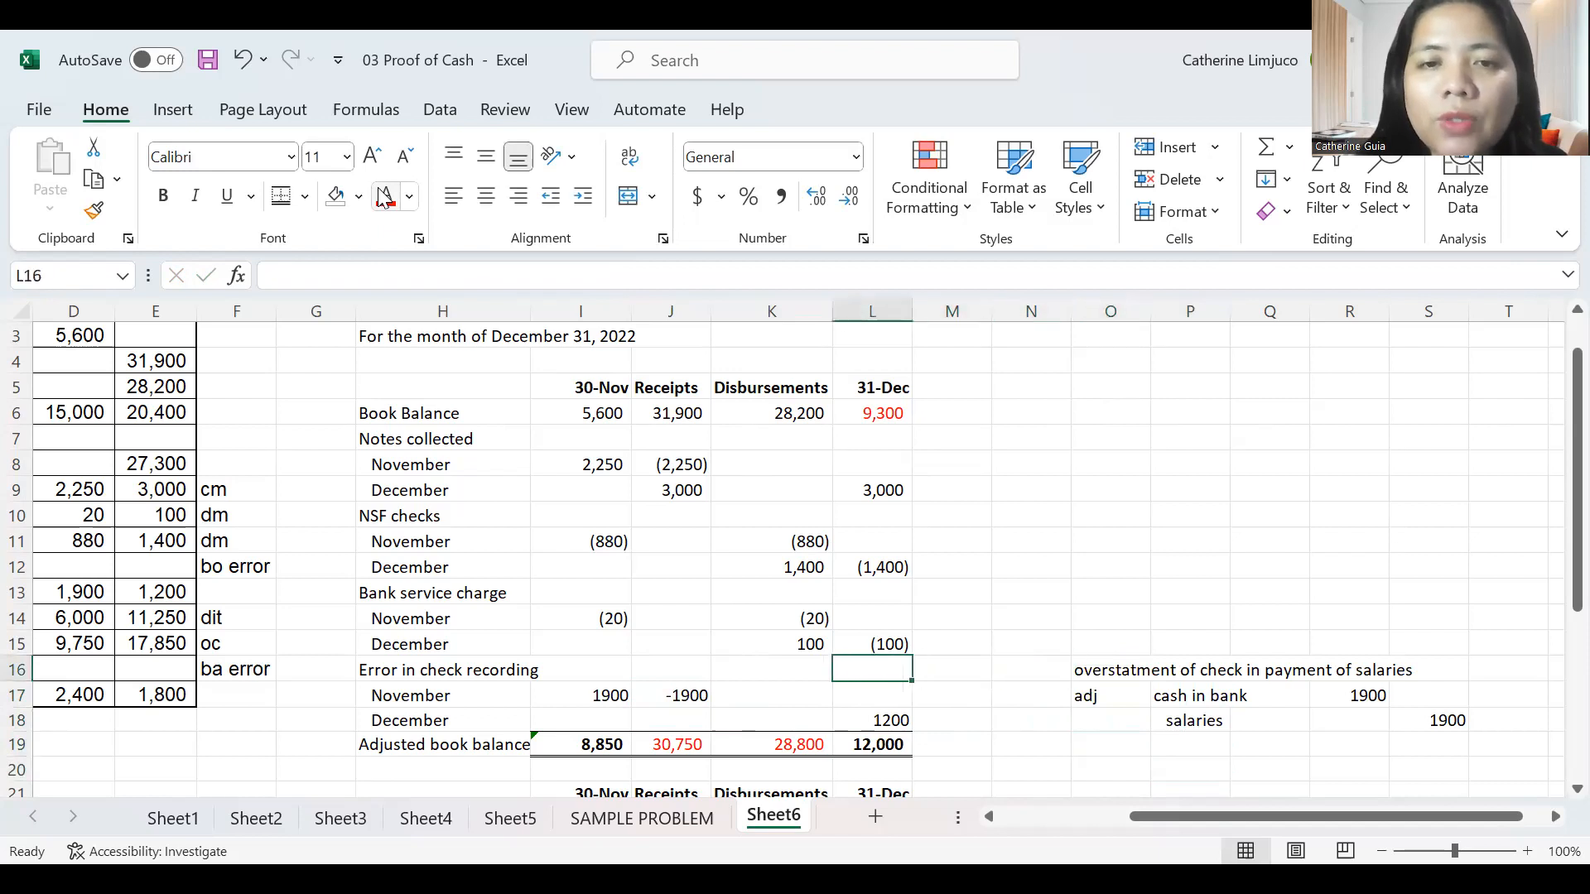
key("Down")
key("Down")
key("Right")
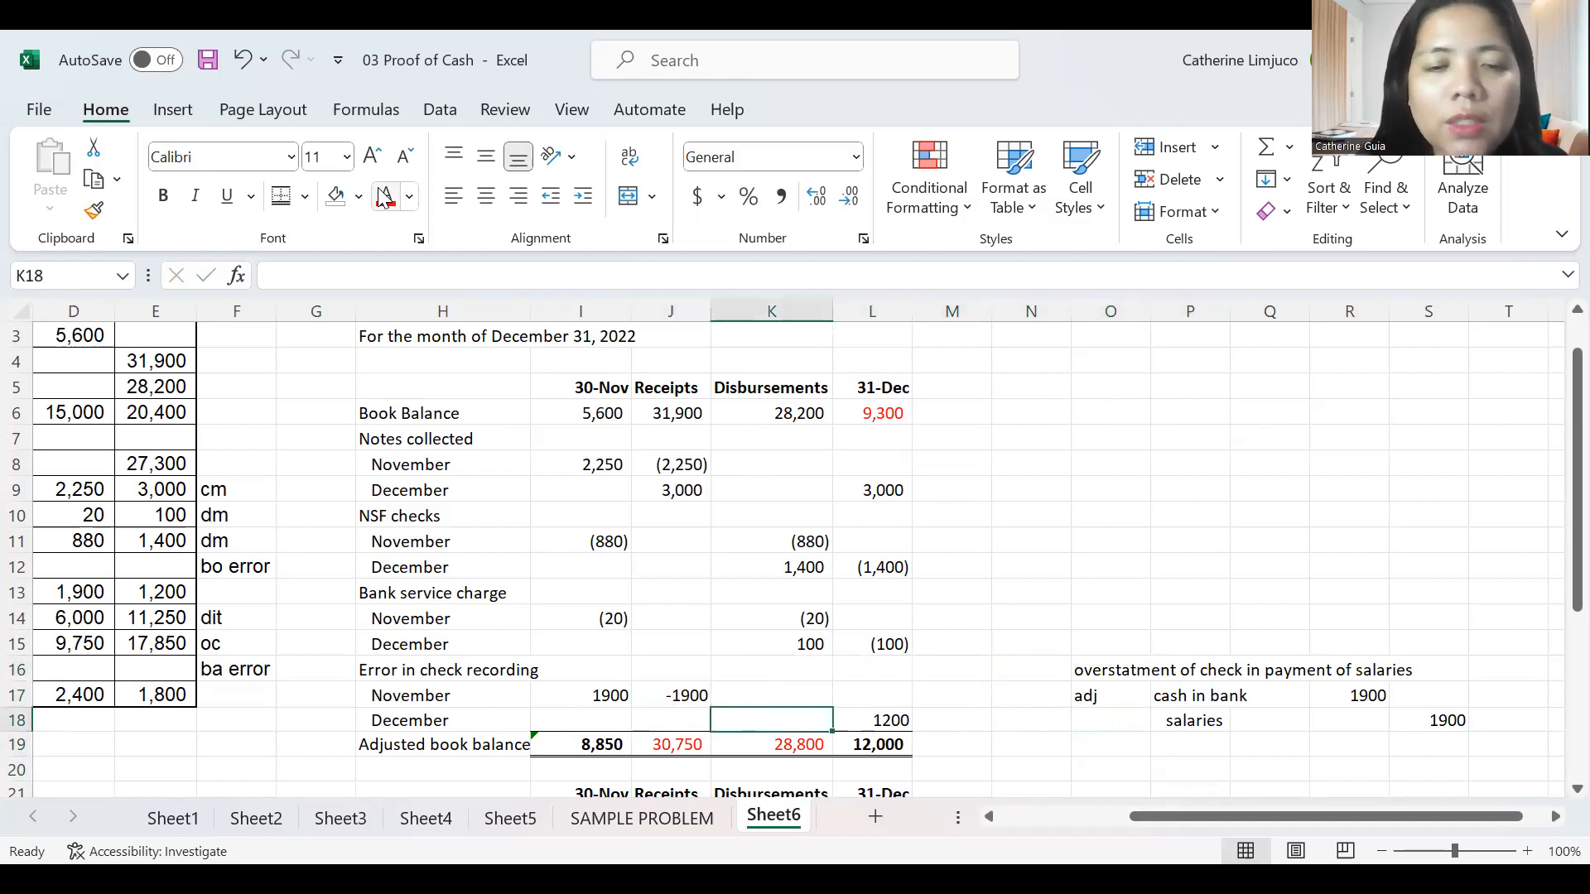
type("-1200")
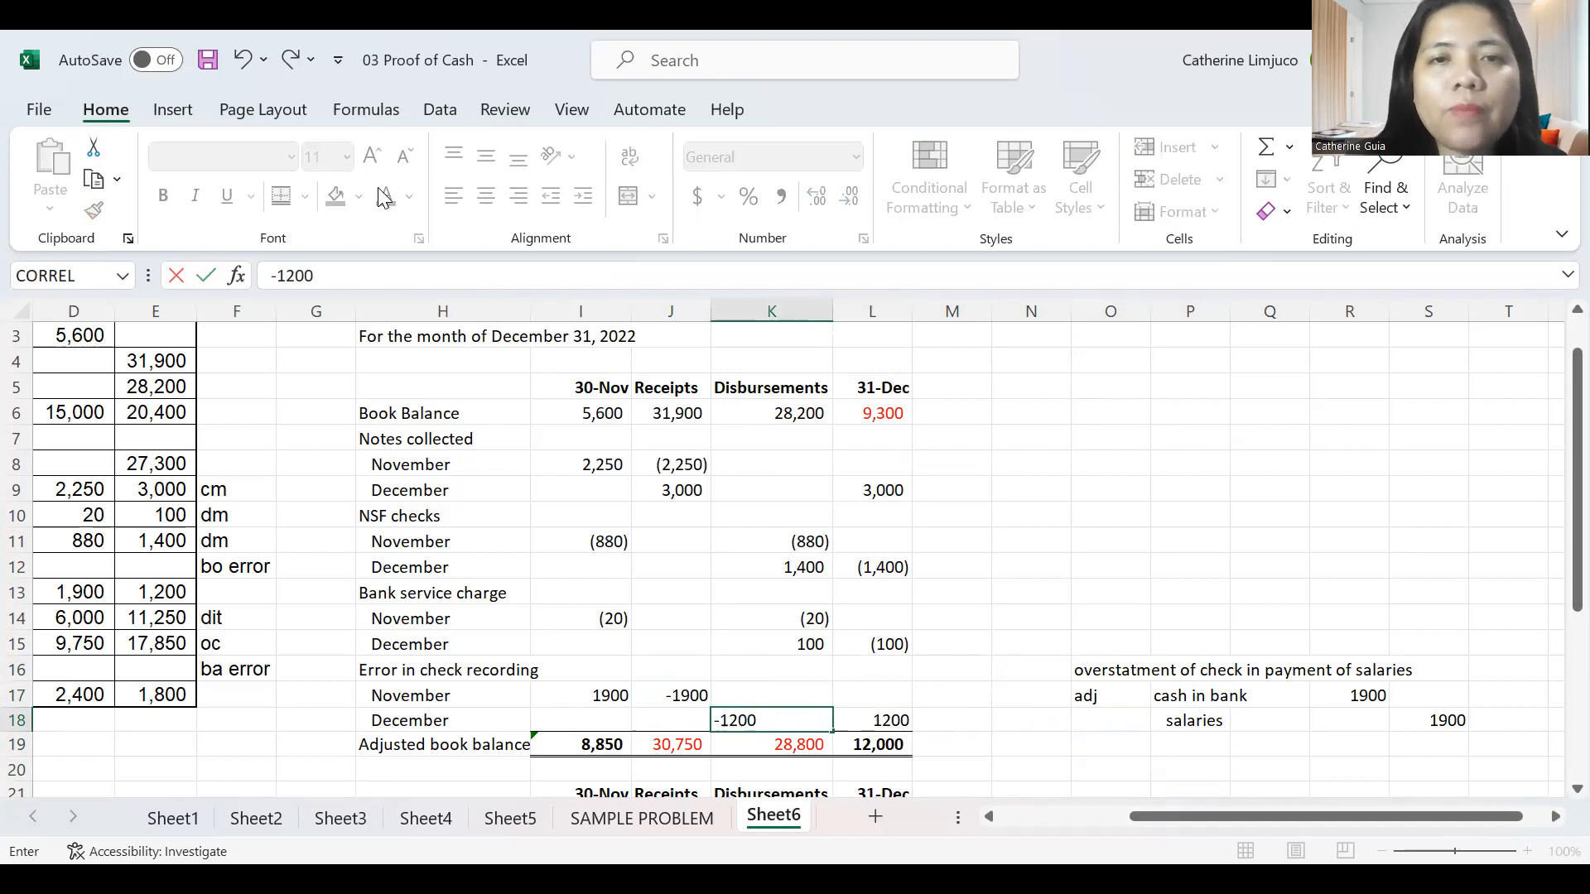
key("Return")
key("Up")
key("Up")
key("Down")
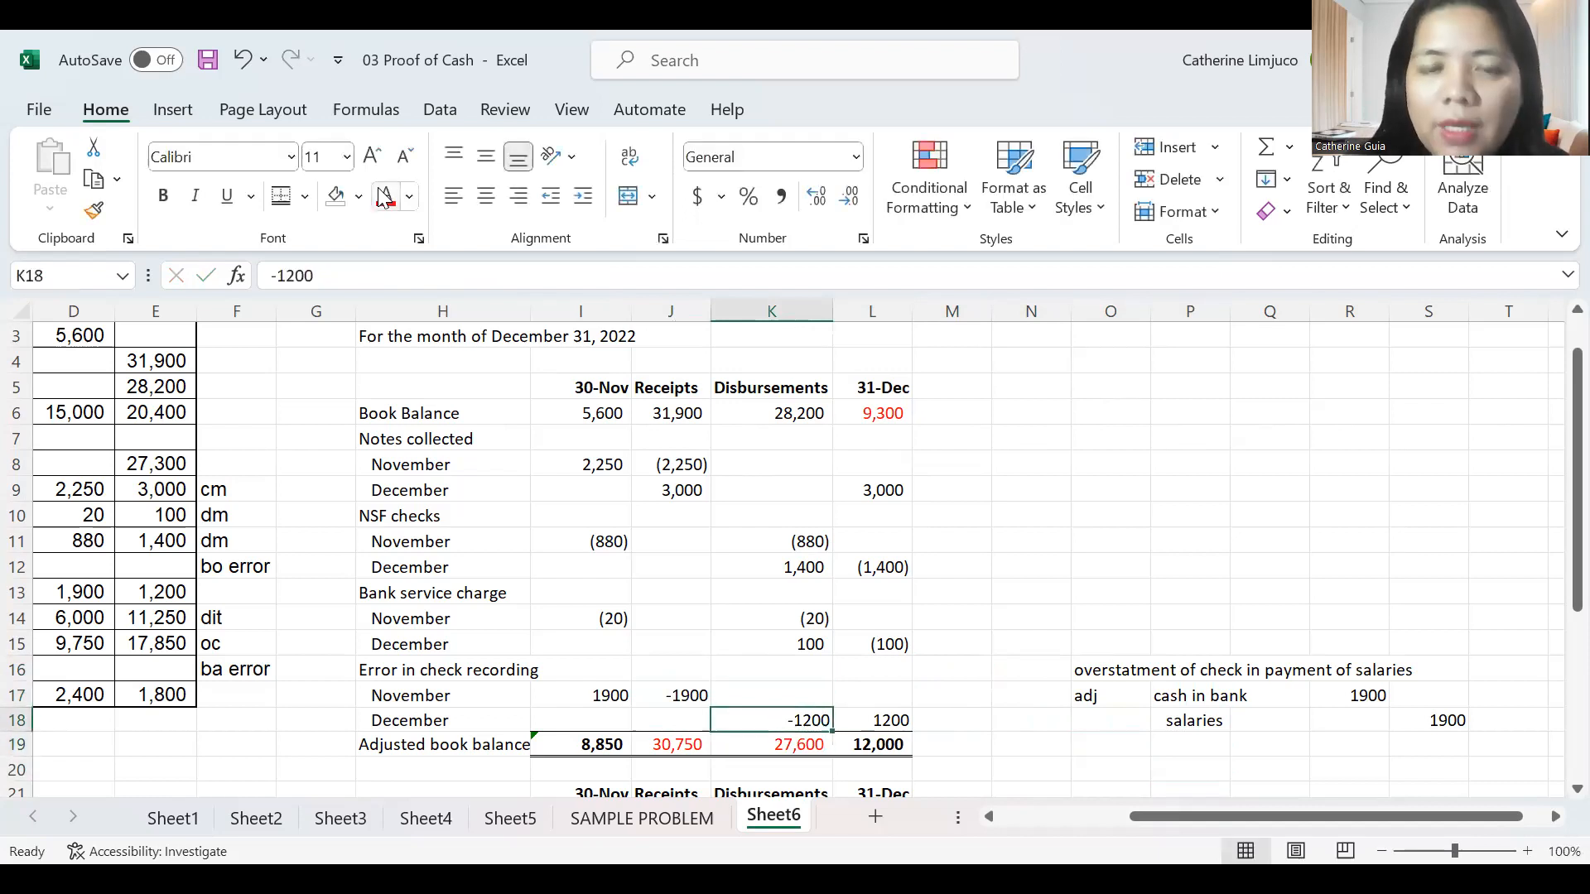
Check the adjusted book balance totals for receipts and disbursements in row 19.
key("Up")
key("Up")
key("Down")
key("Down")
key("Down")
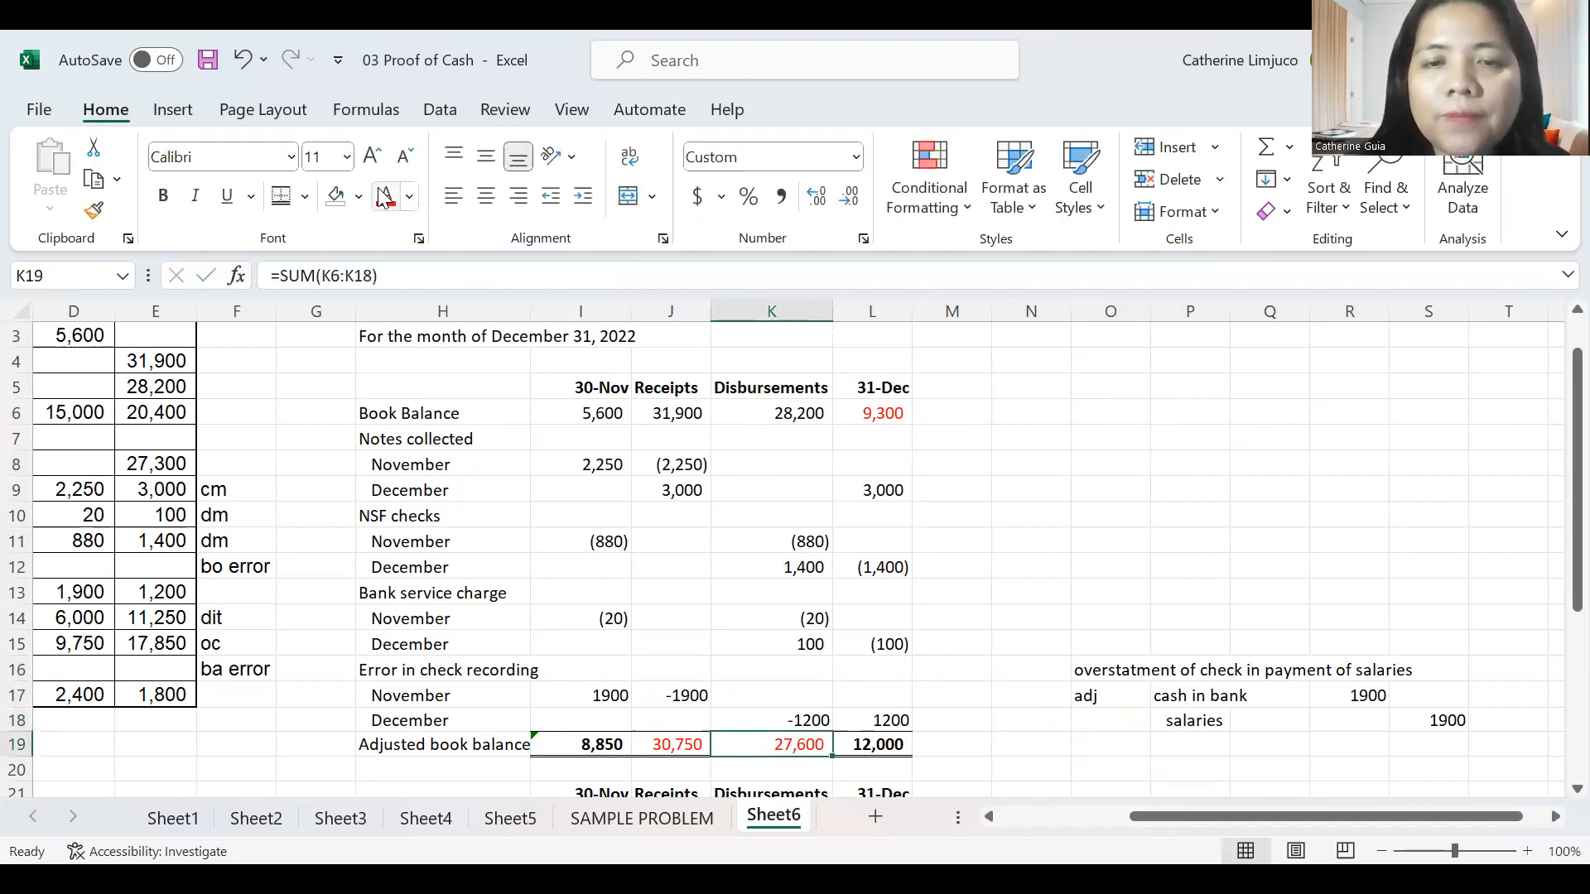
key("Left")
key("Left")
key("Right")
Look through the bank balance section from deposit in transit down to the erroneous credit rows and adjusted balance.
key("Down")
key("Down")
key("Down")
key("Down")
key("Down")
key("Down")
key("Down")
key("Down")
key("Down")
key("Down")
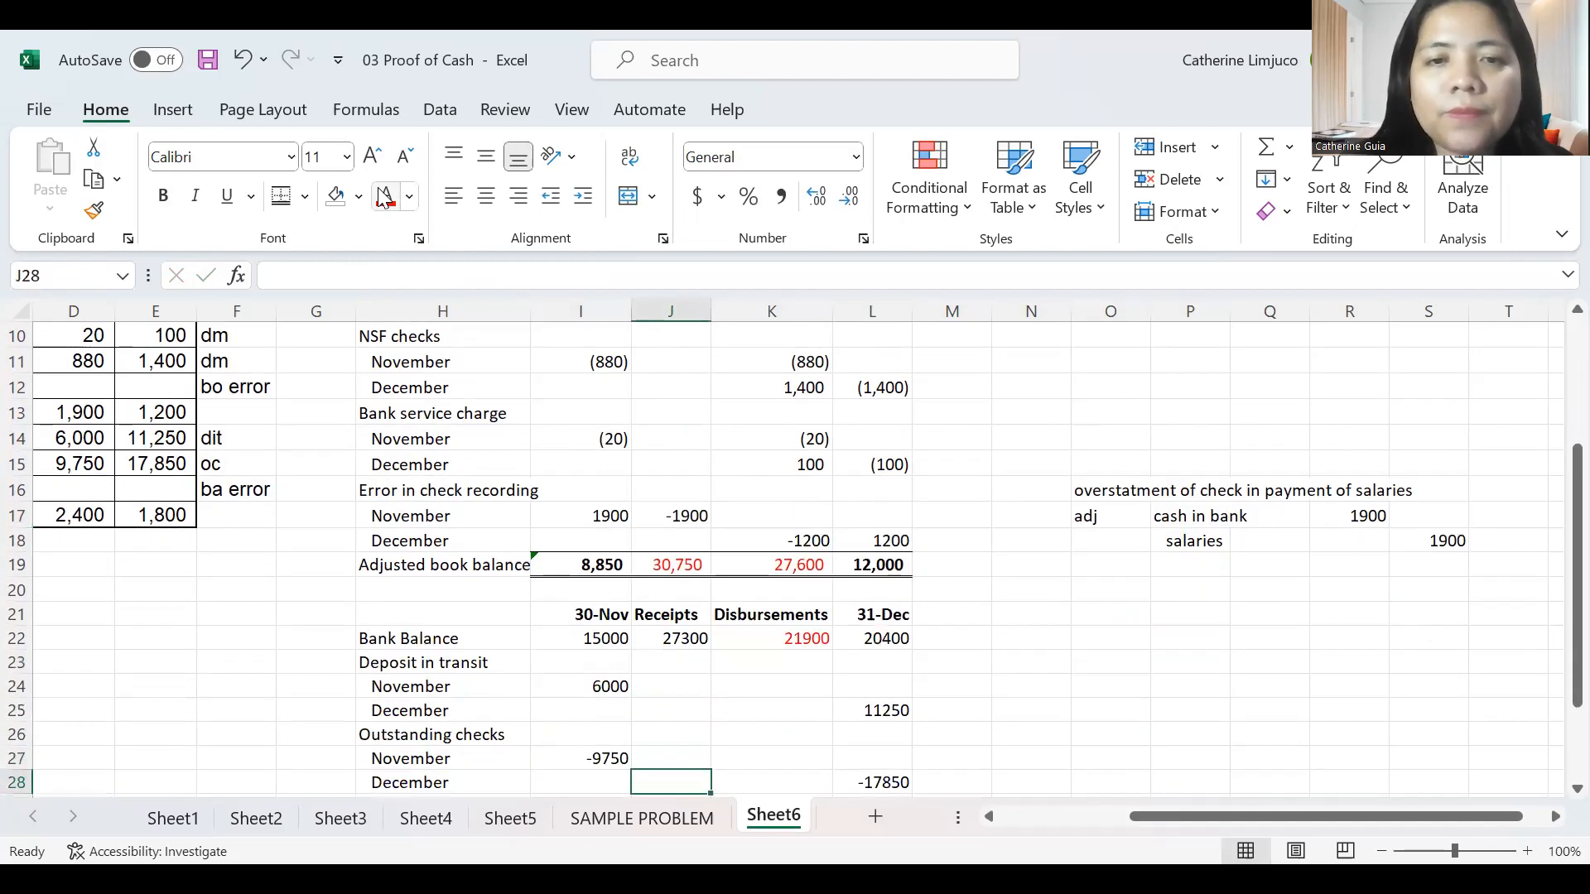
key("Down")
key("Down")
key("Down")
key("Down")
key("Down")
key("Down")
key("Down")
key("Up")
key("Up")
key("Up")
key("Up")
key("Up")
key("Up")
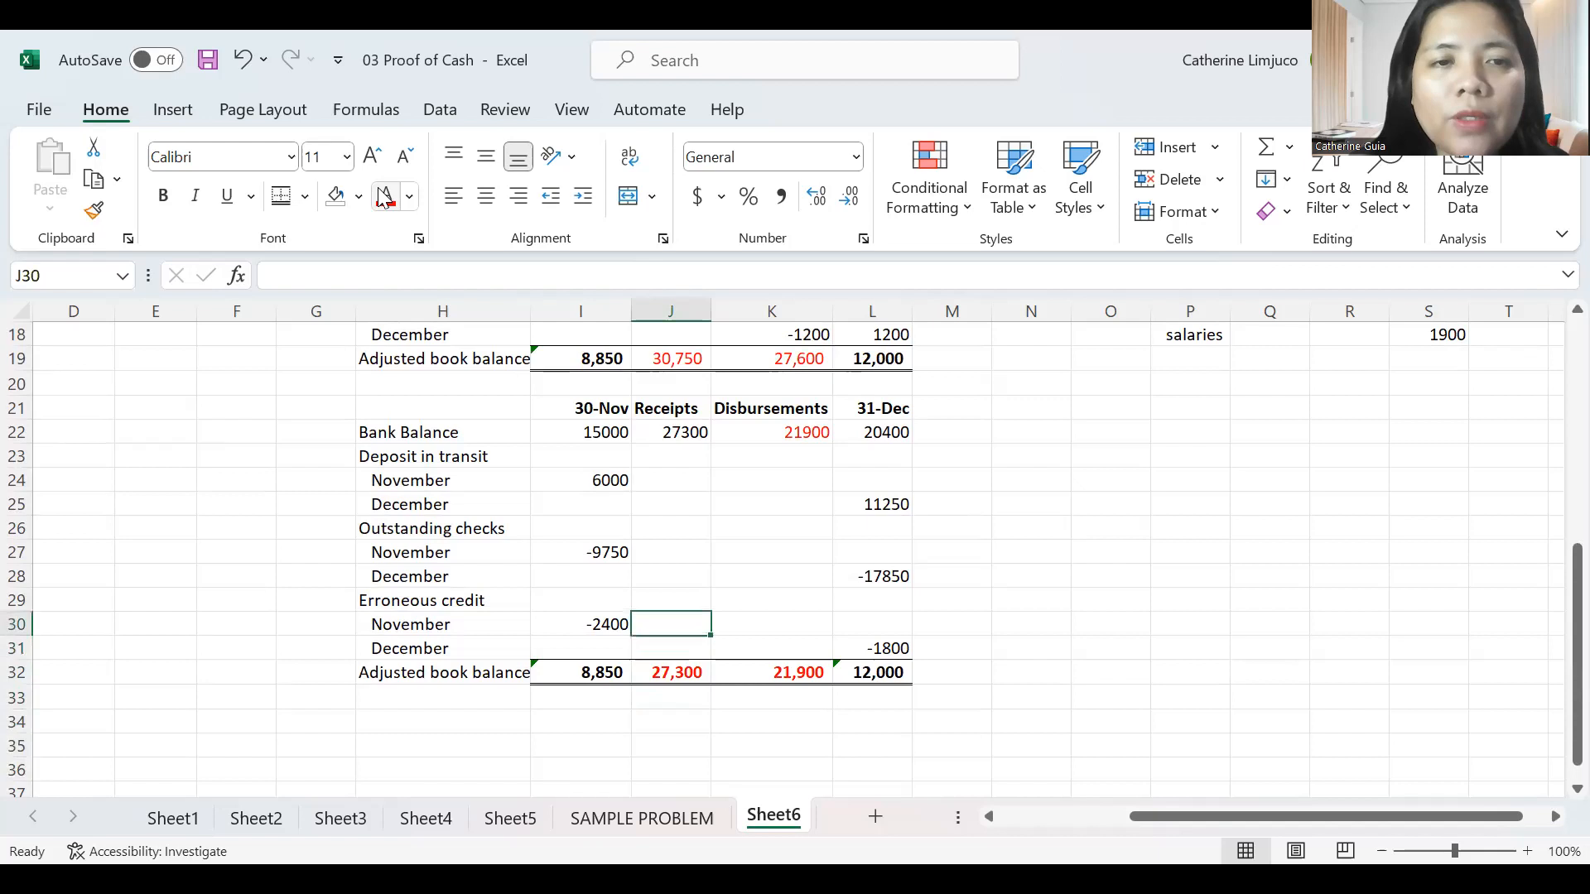
key("Left")
key("Left")
key("Left")
key("Right")
key("Right")
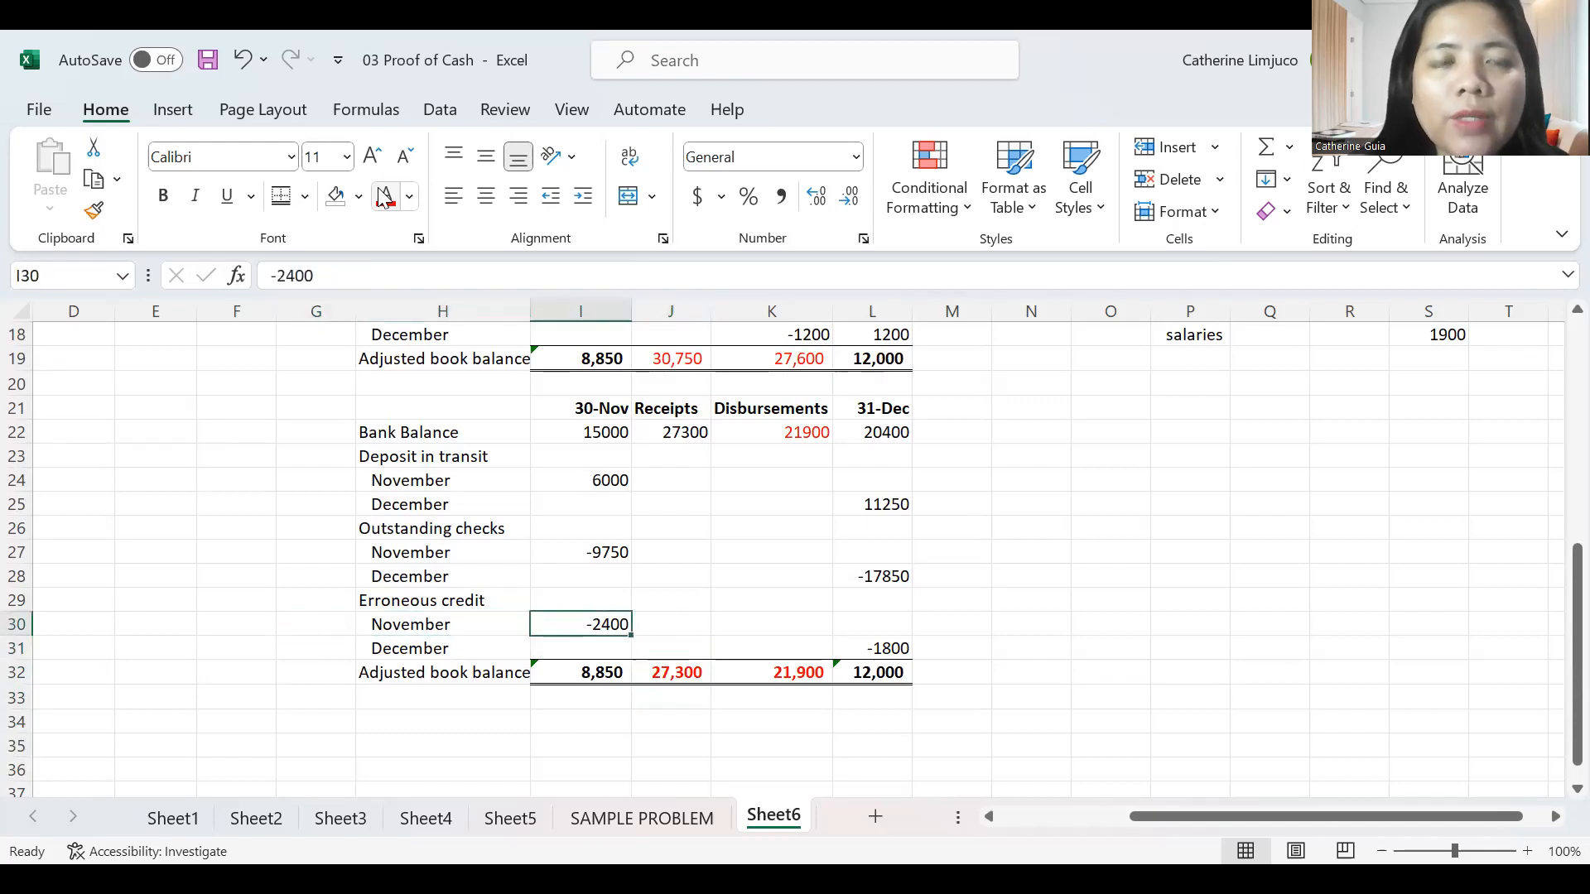
Enter the deposit in transit adjustments under the bank Receipts: -6000 for November in J24 and 11250 for December in J25.
key("Up")
key("Up")
key("Up")
key("Up")
key("Up")
key("Up")
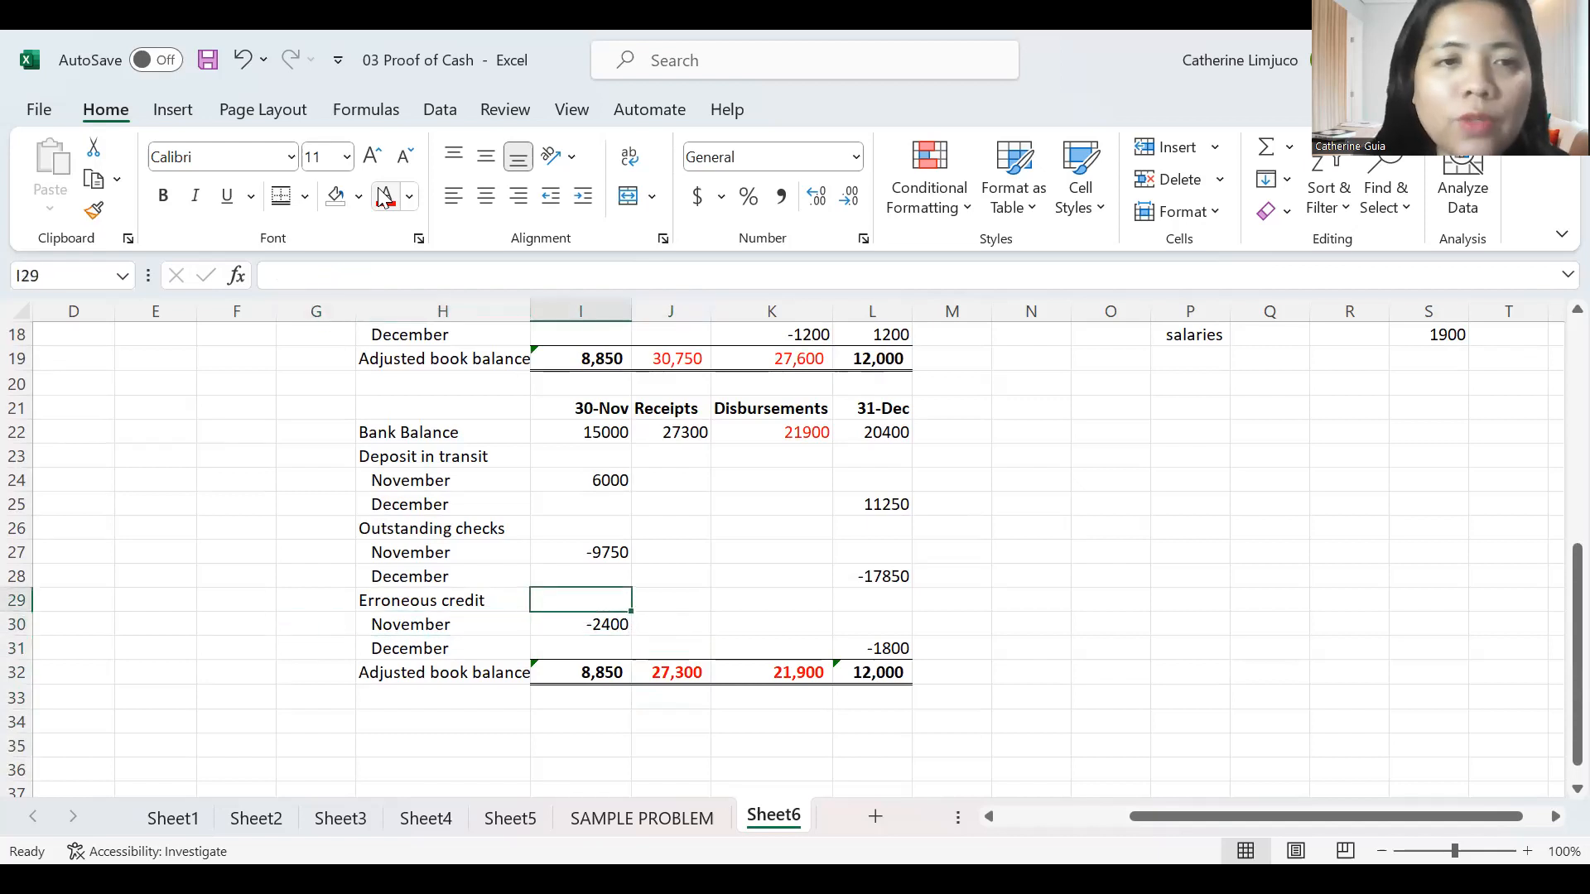
key("Right")
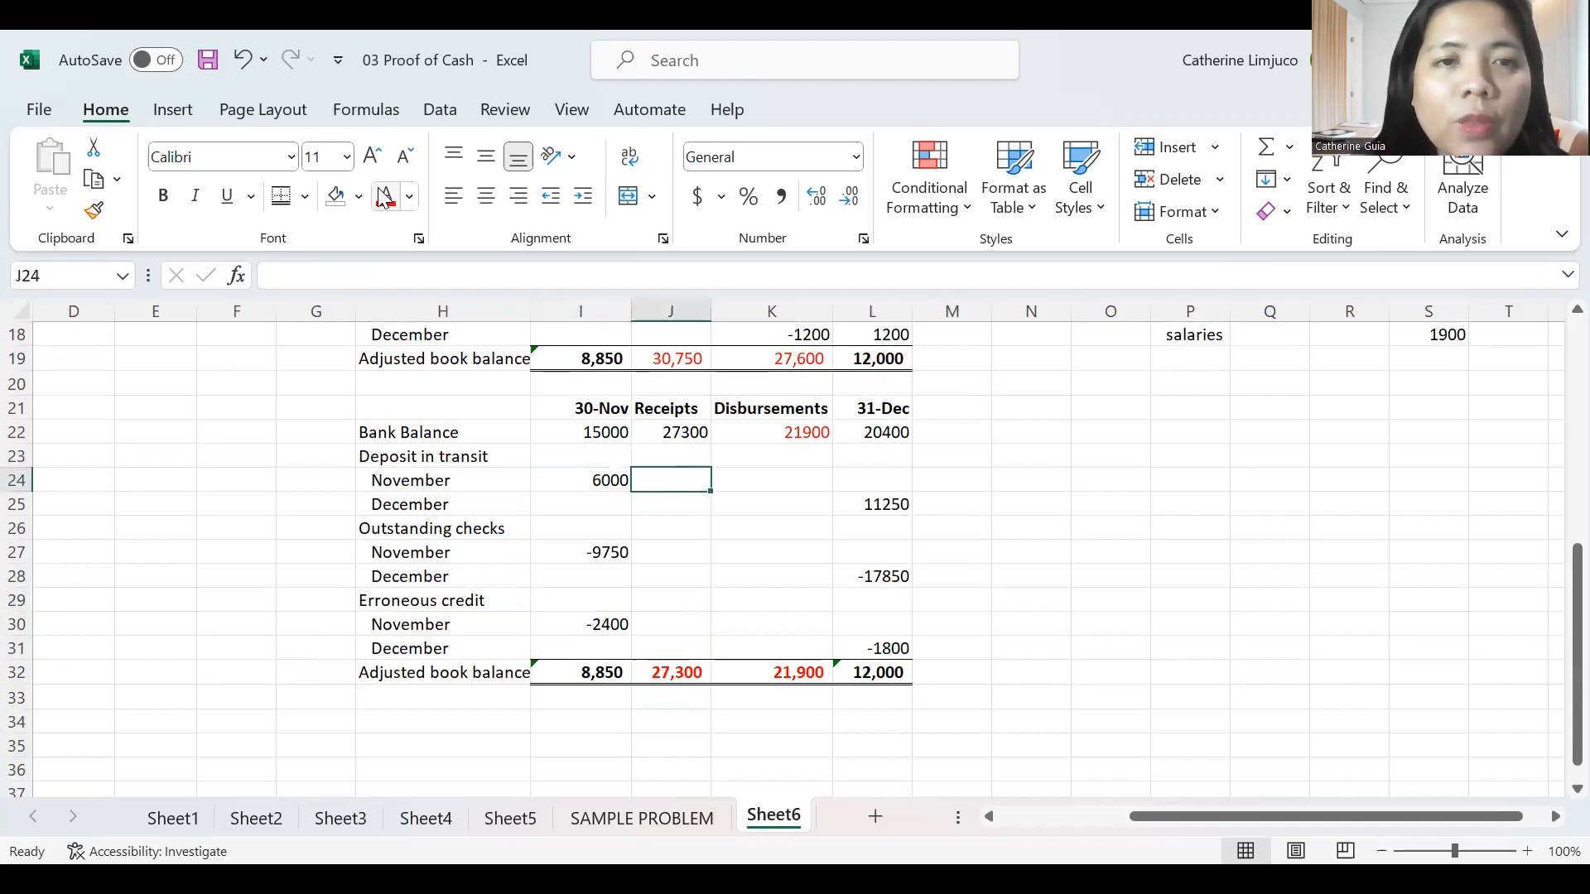
type("-600")
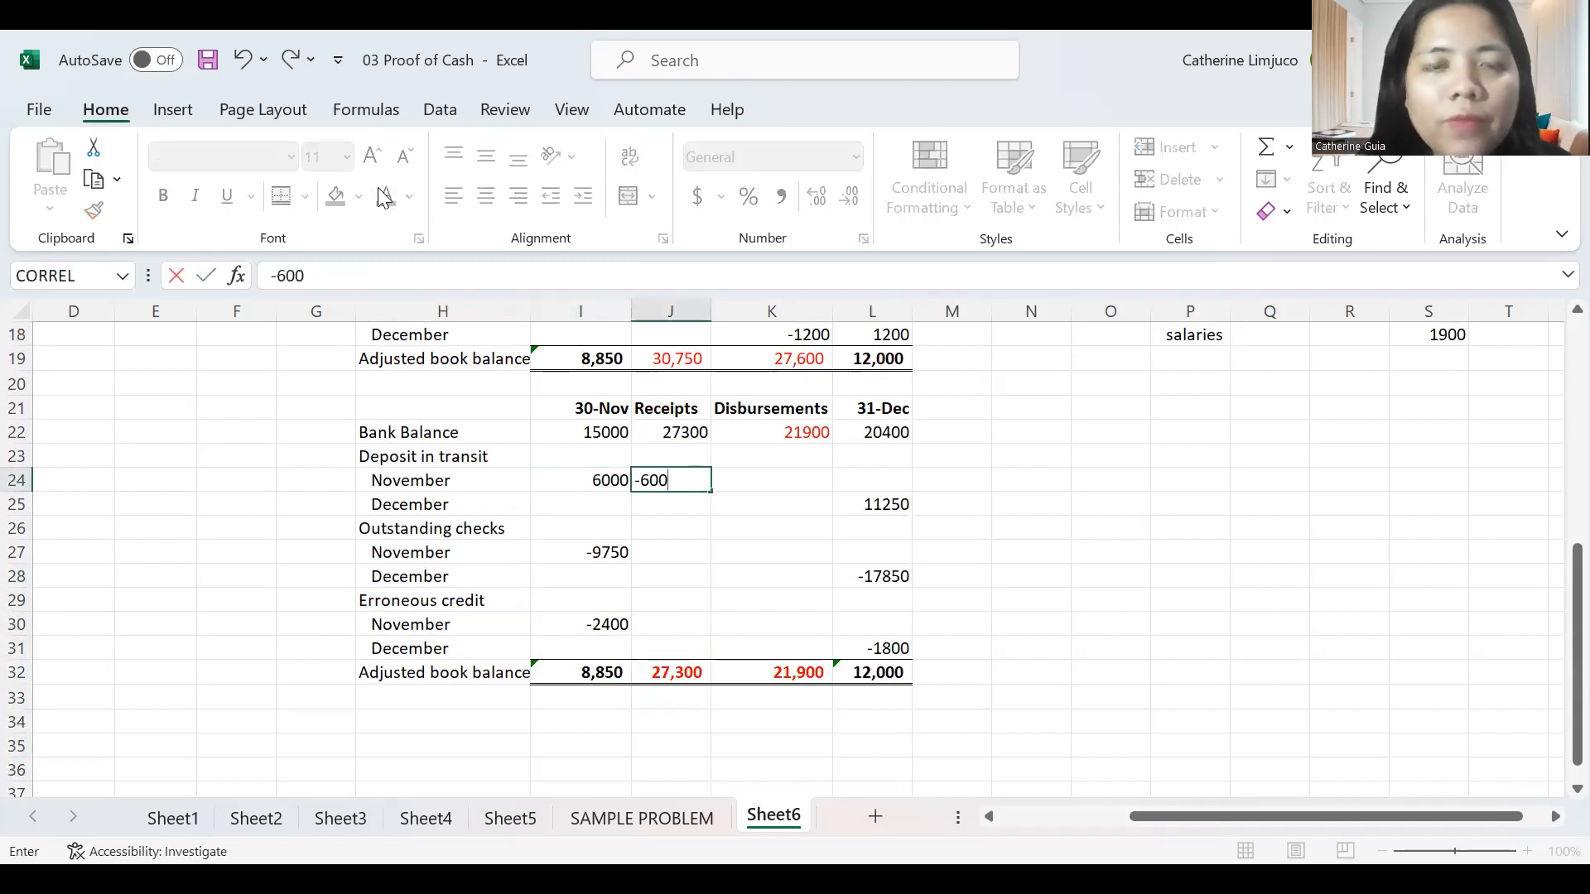
type("0")
key("Return")
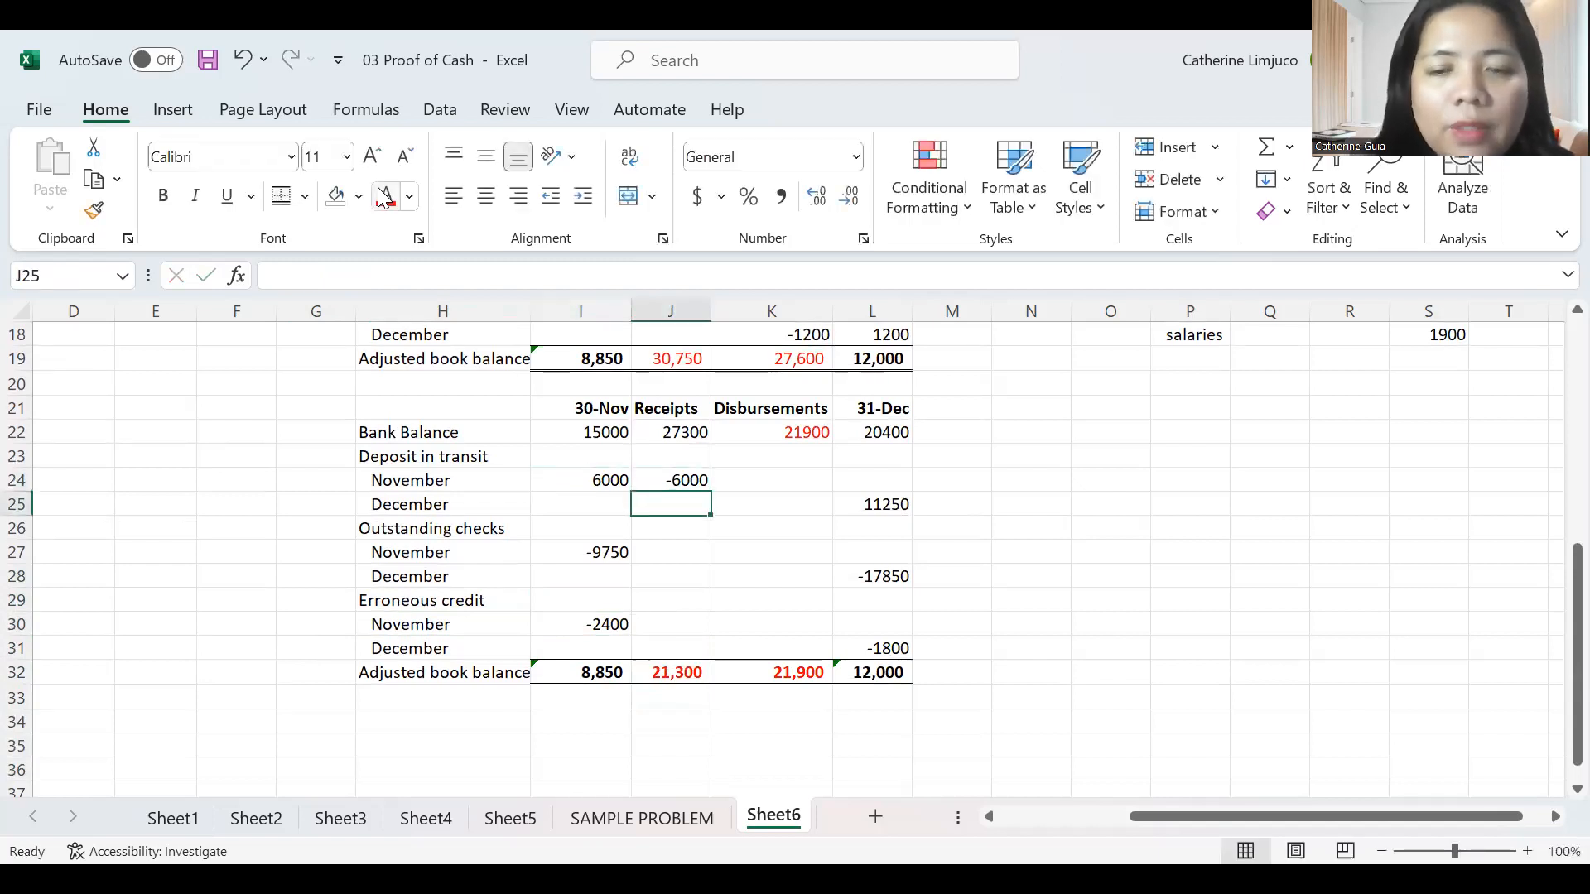
type("11250")
key("Return")
Enter the outstanding checks adjustments under the bank Disbursements: -9750 for November in K27 and 17850 for December in K28.
key("Up")
key("Up")
key("Down")
key("Down")
key("Down")
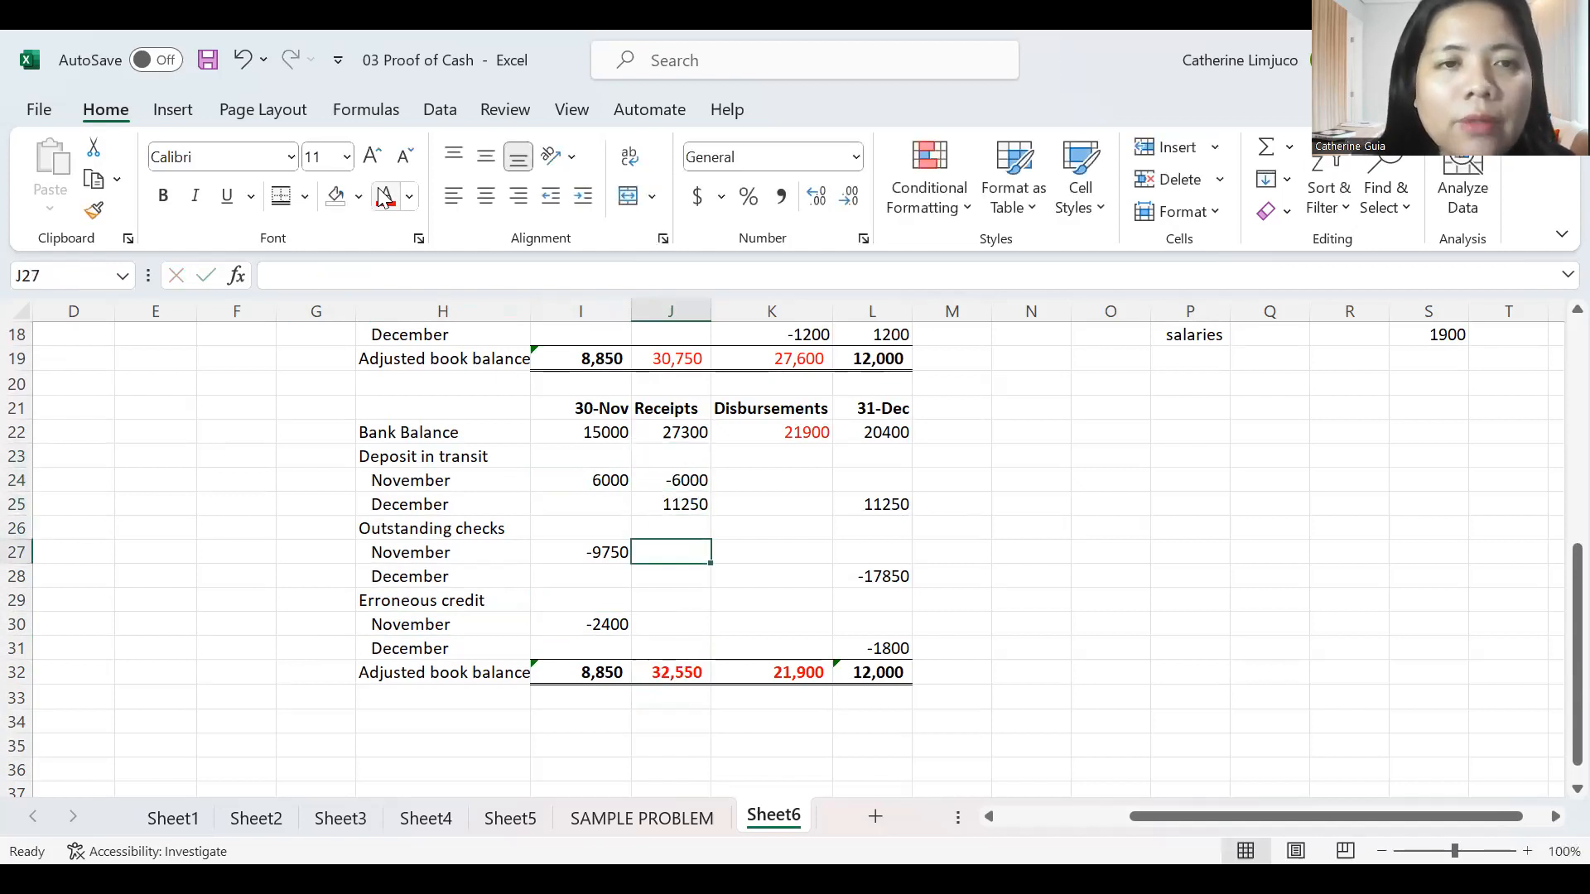
key("Right")
type("-9750")
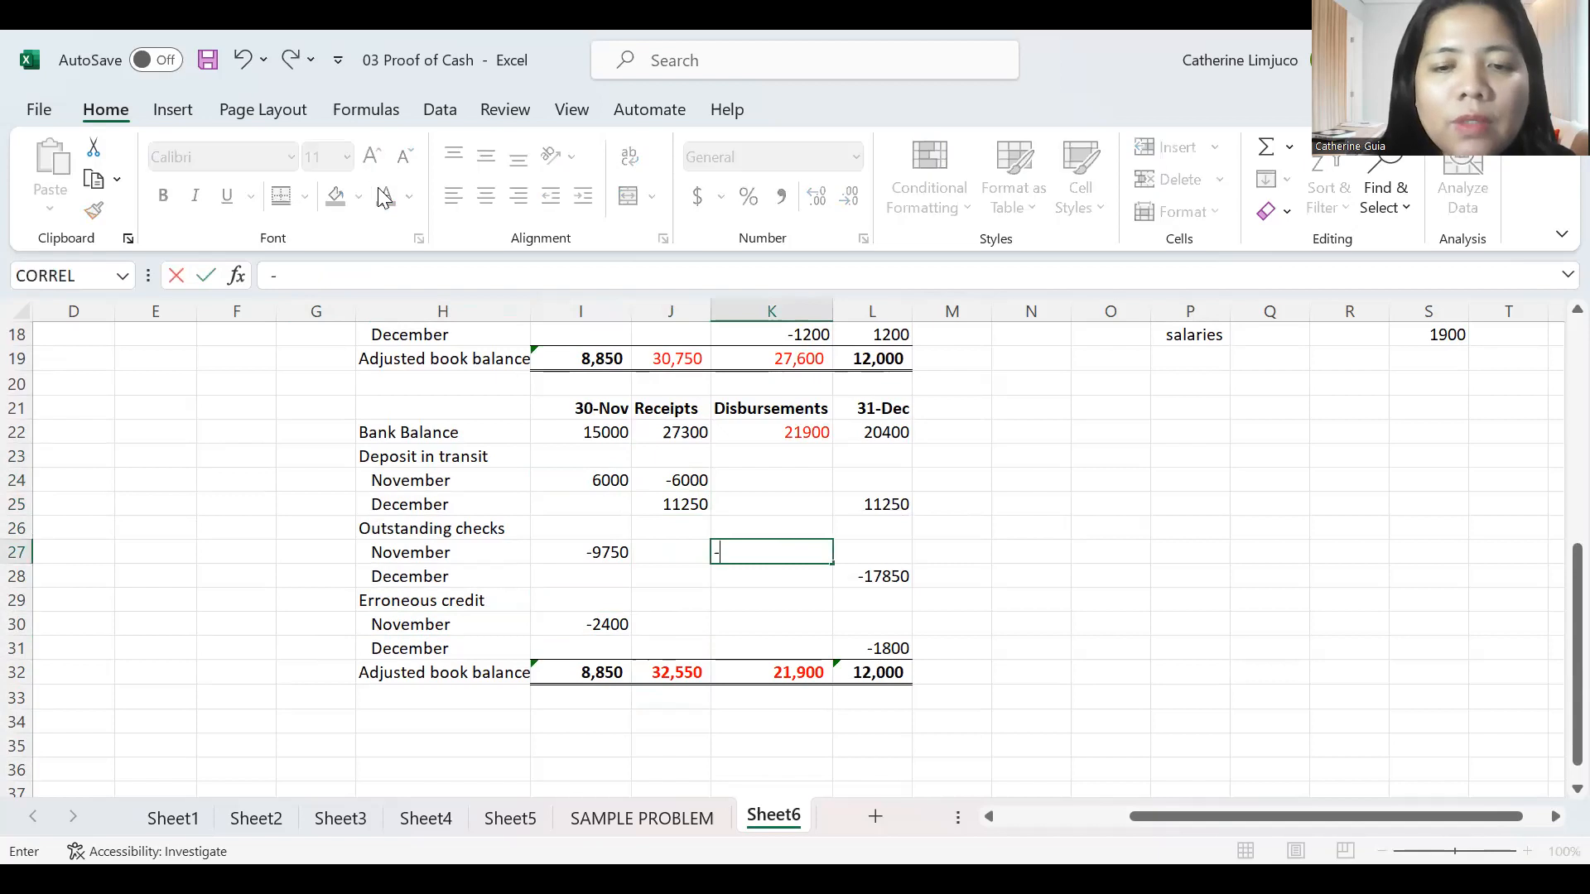
key("Return")
type("17850")
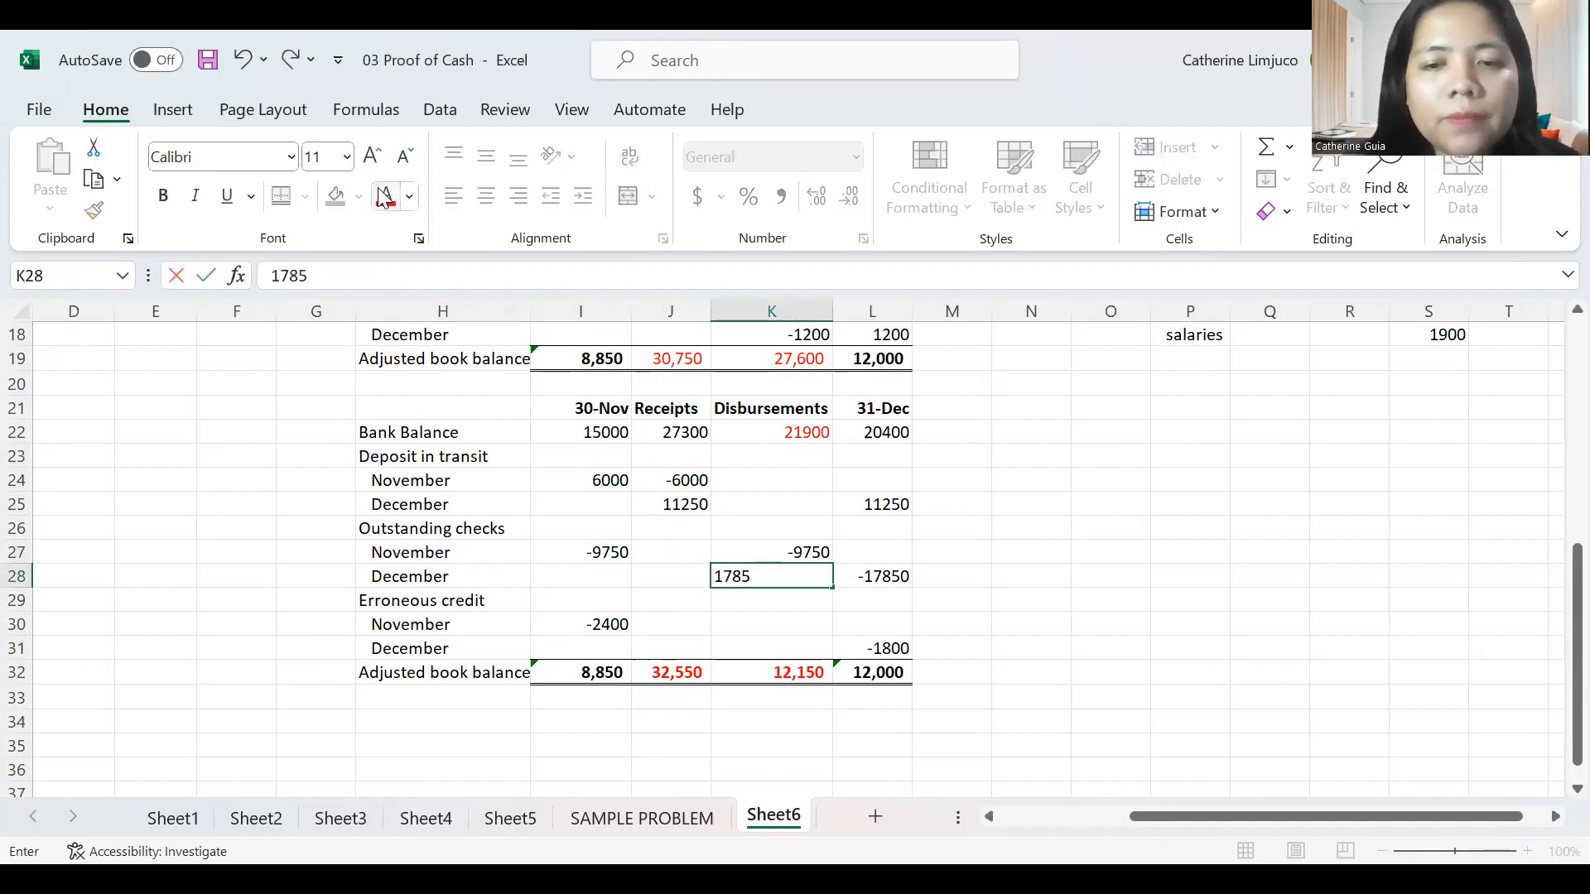
key("Return")
Write the bank's correcting entry accounts beside the erroneous credit rows: dep liability-cba in O30 and an indented dep liab -abc in O31.
key("Left")
key("Left")
key("Left")
key("Down")
key("Right")
key("Right")
key("Right")
key("Right")
key("Right")
key("Right")
key("Right")
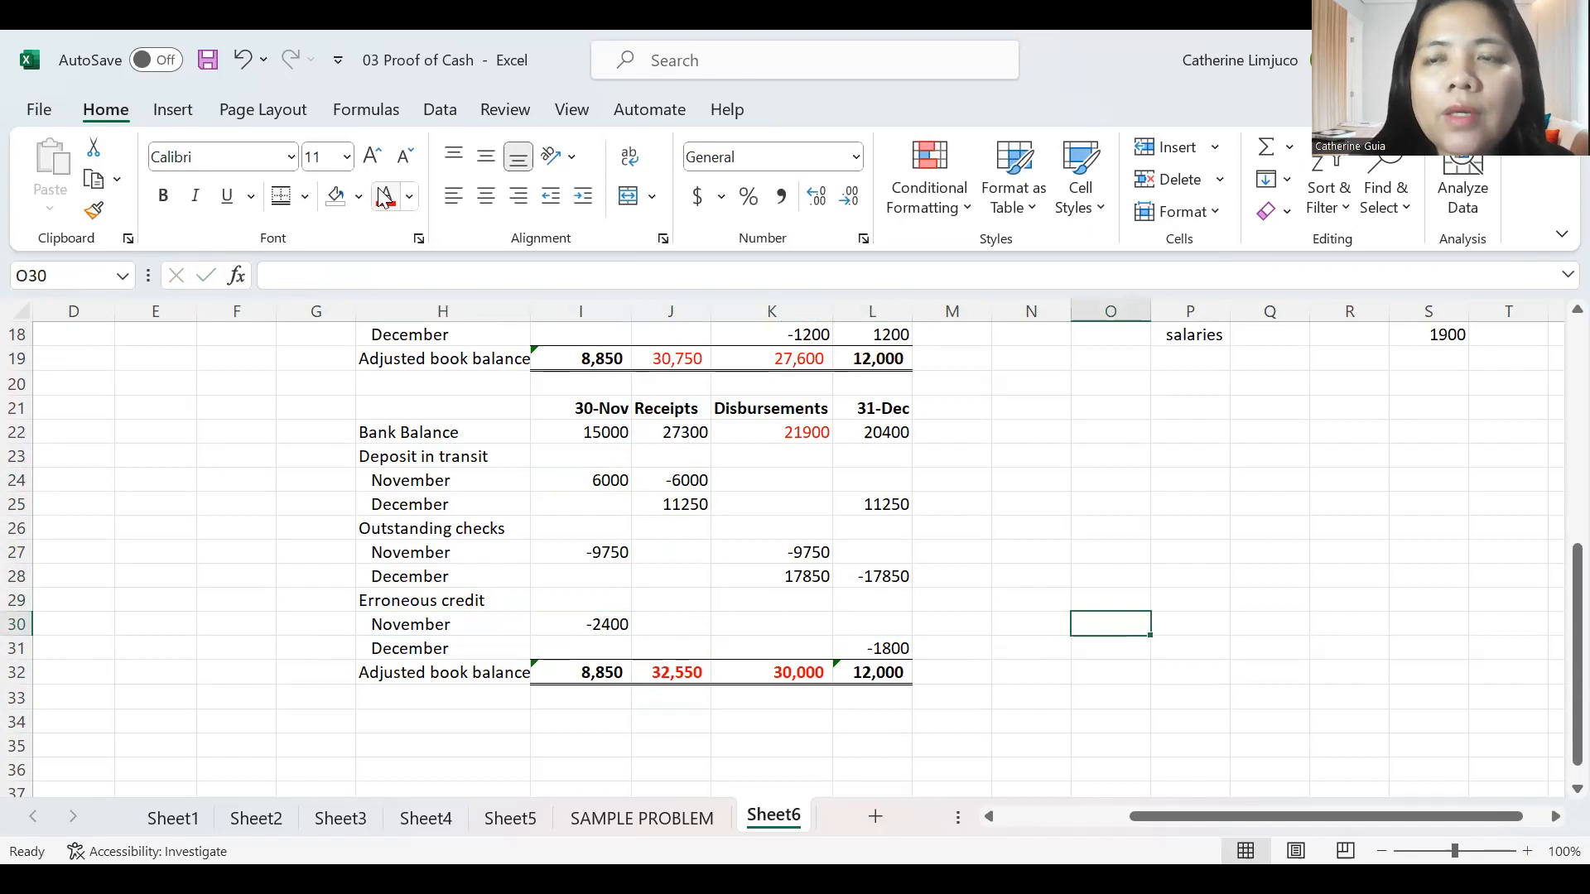
key("Left")
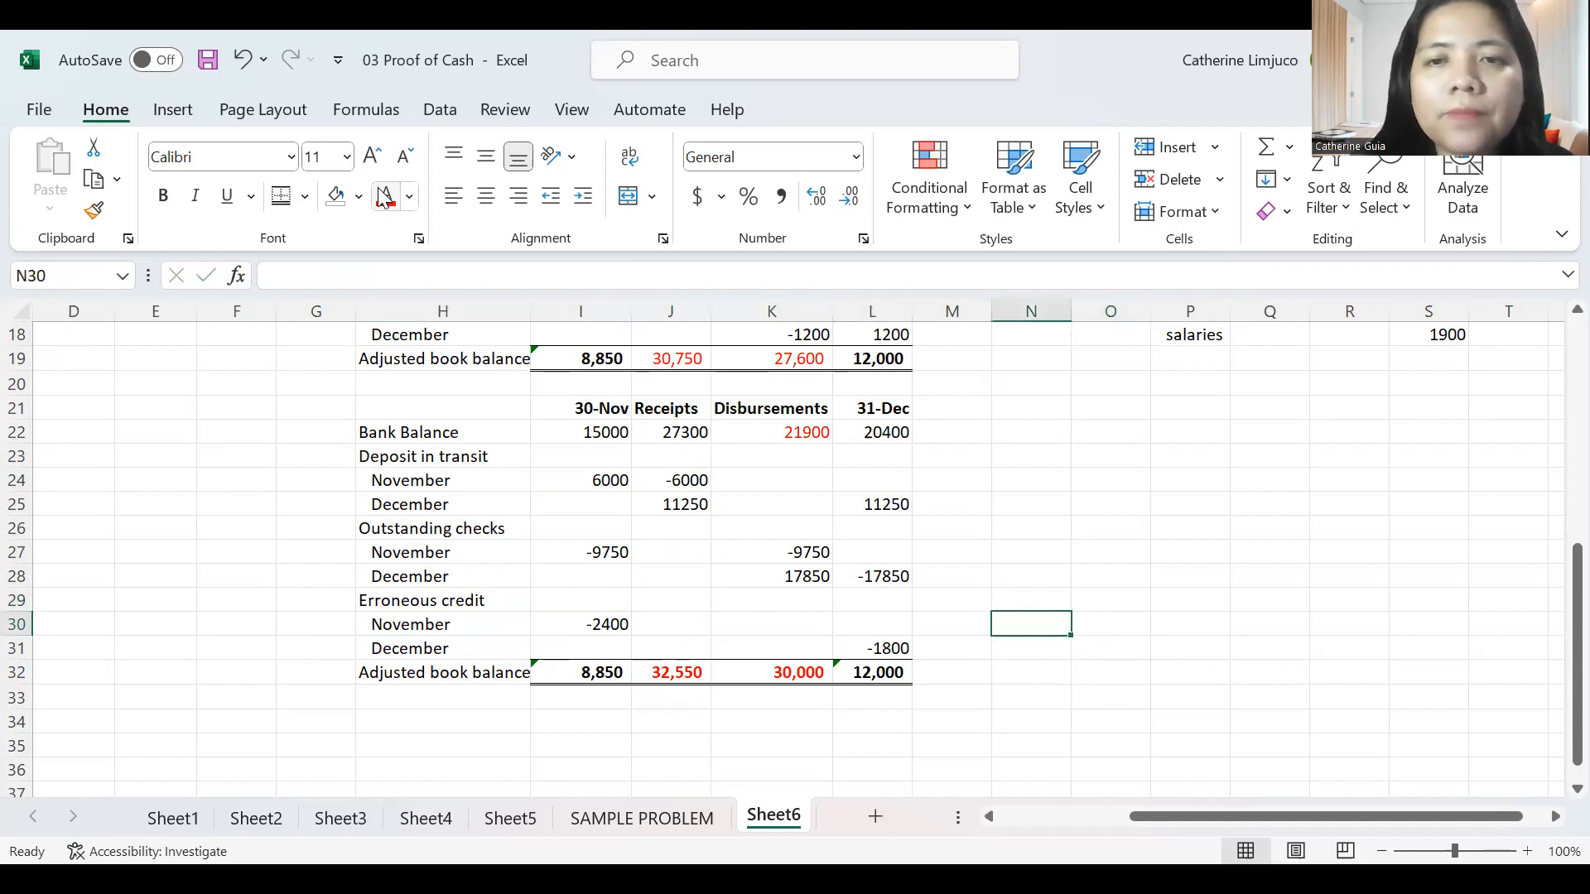
key("Right")
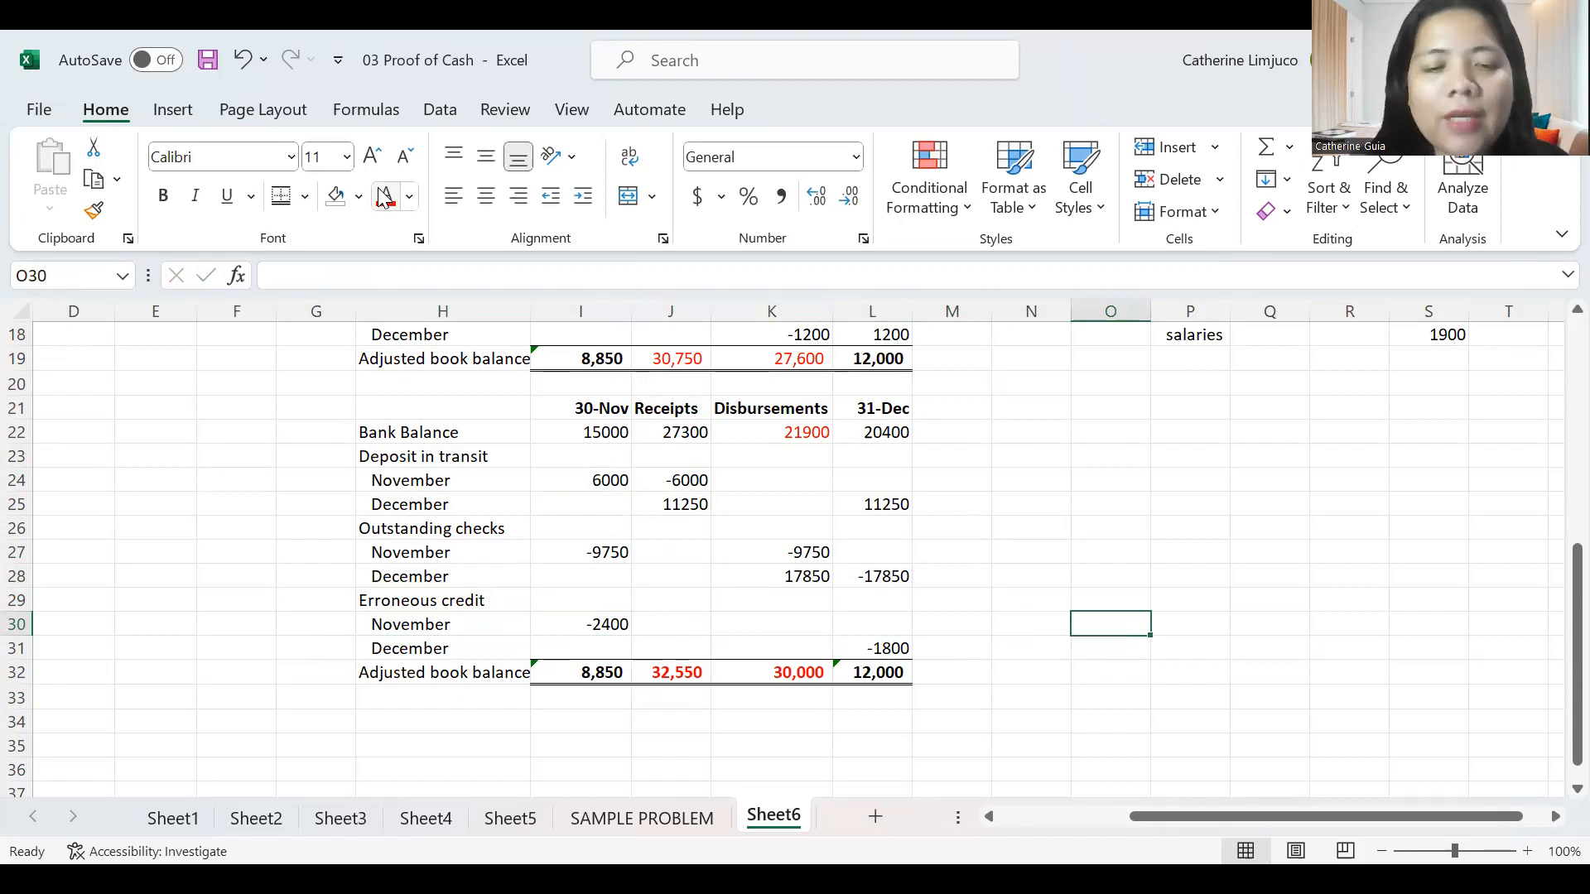
type("dep liab")
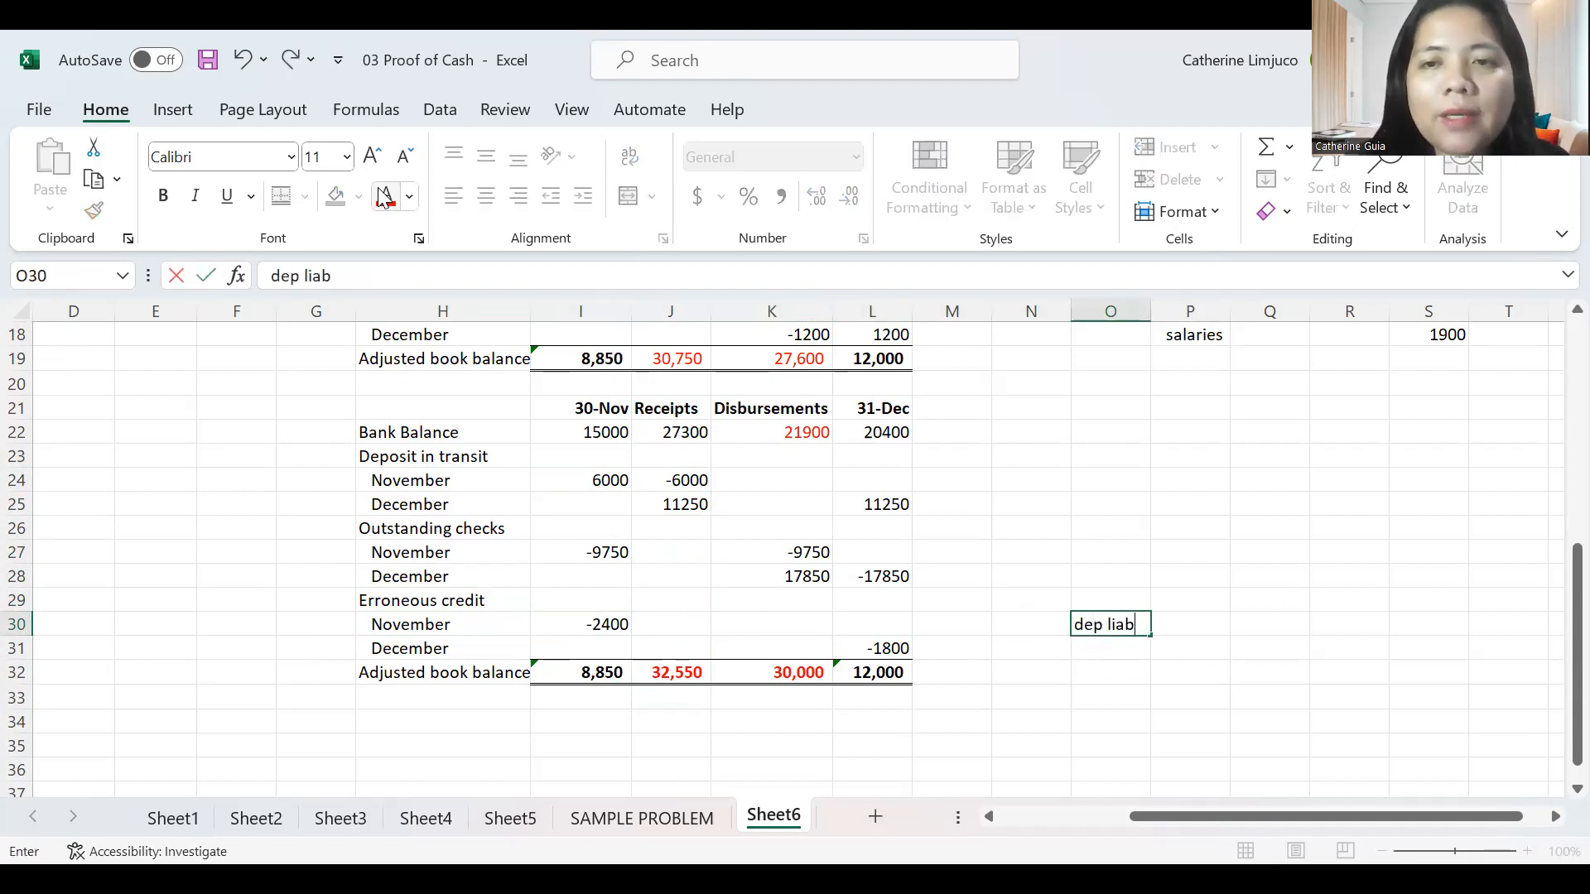
type("ility")
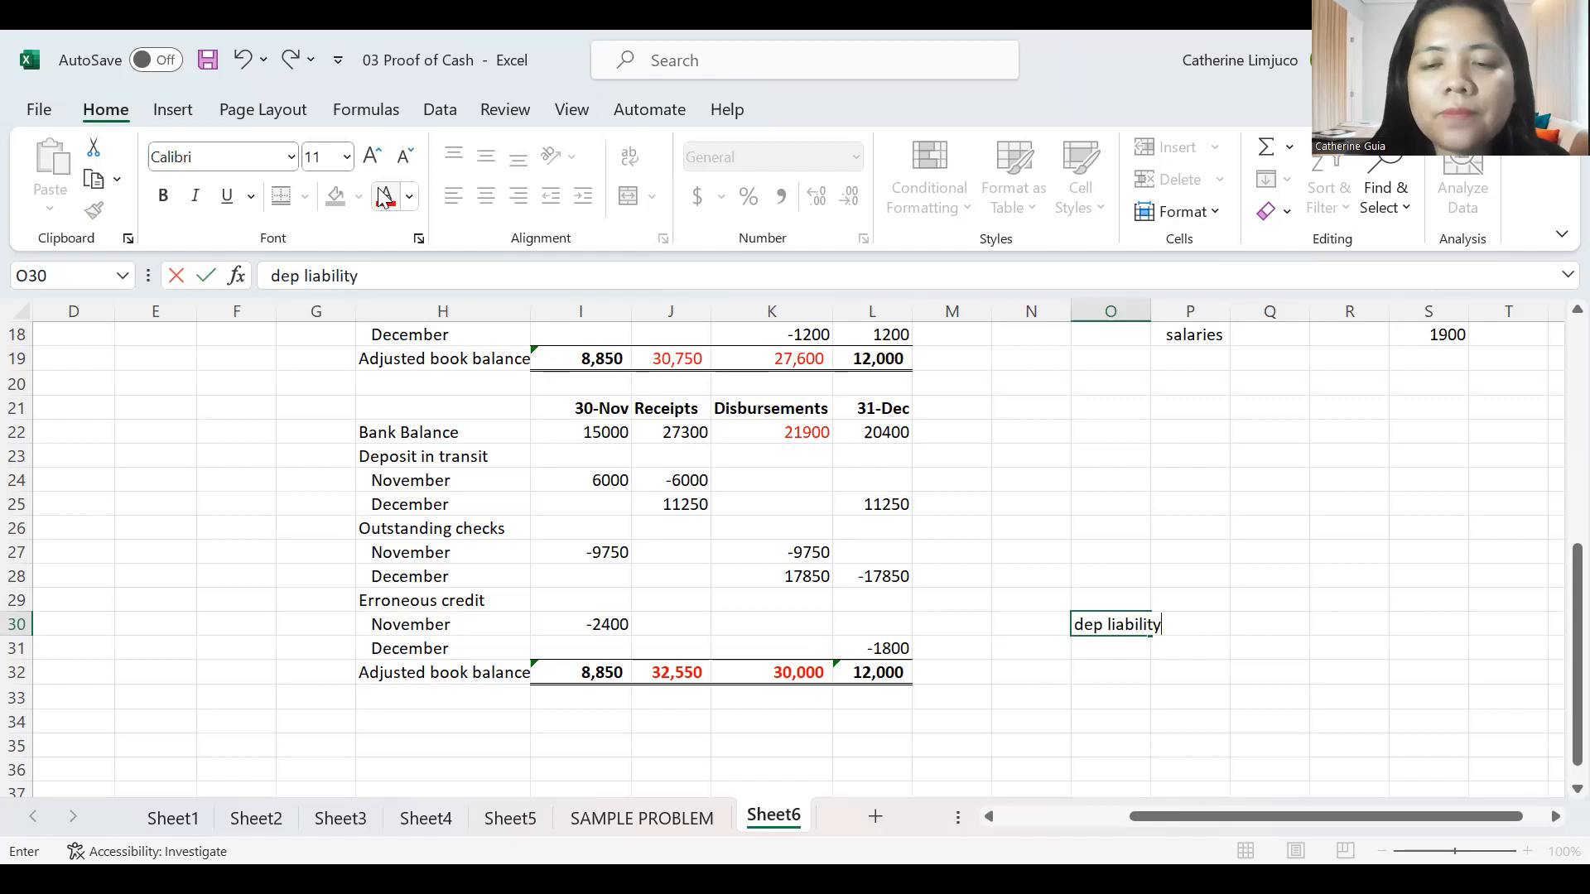
type("-cba")
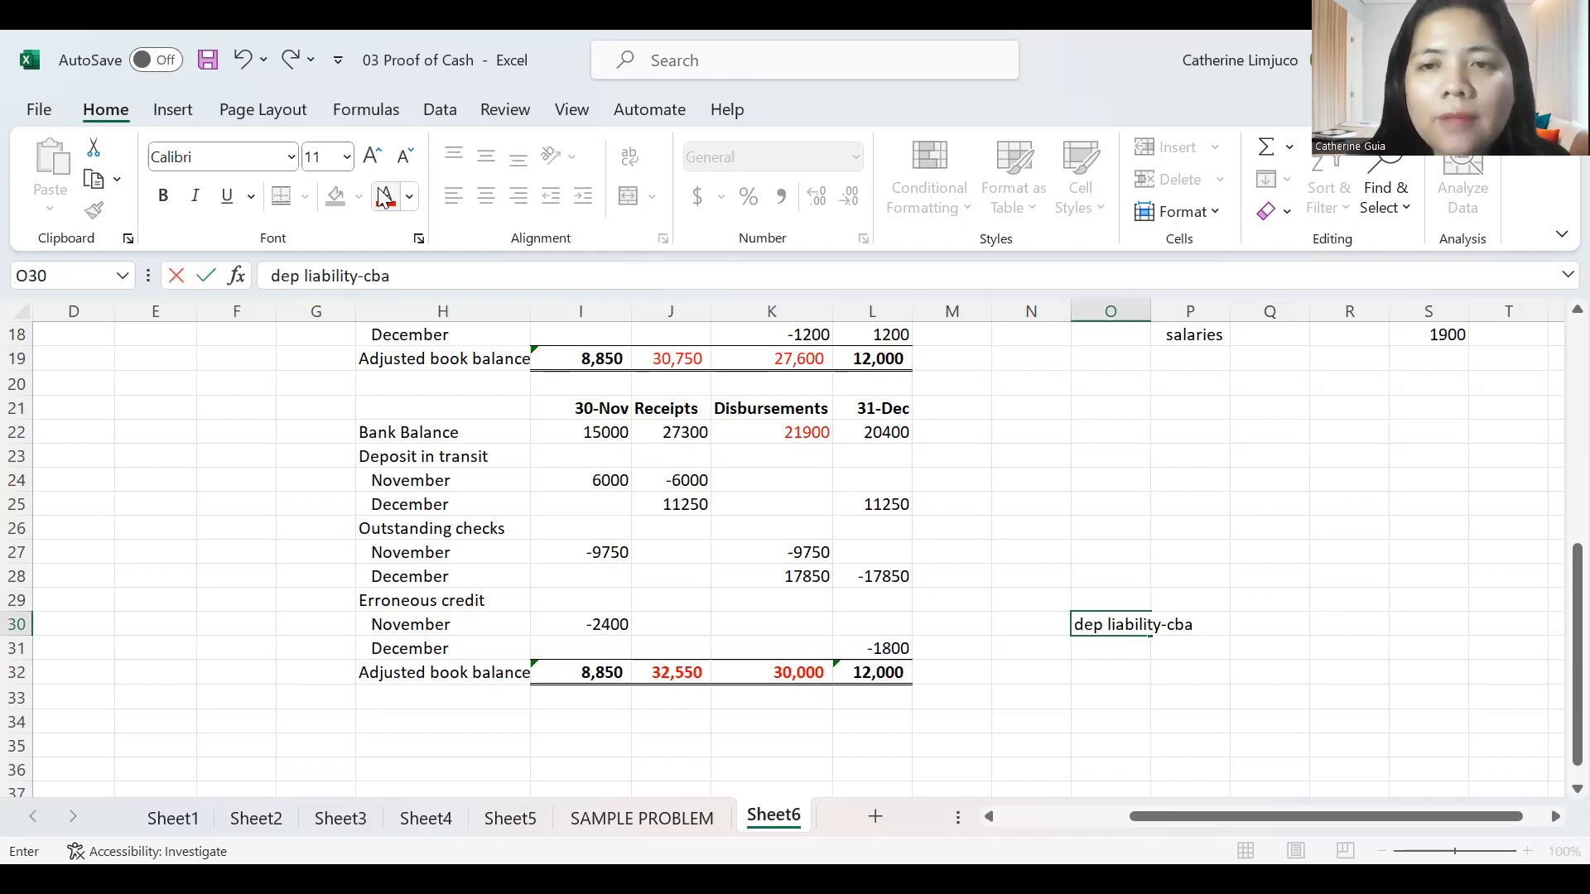
key("Return")
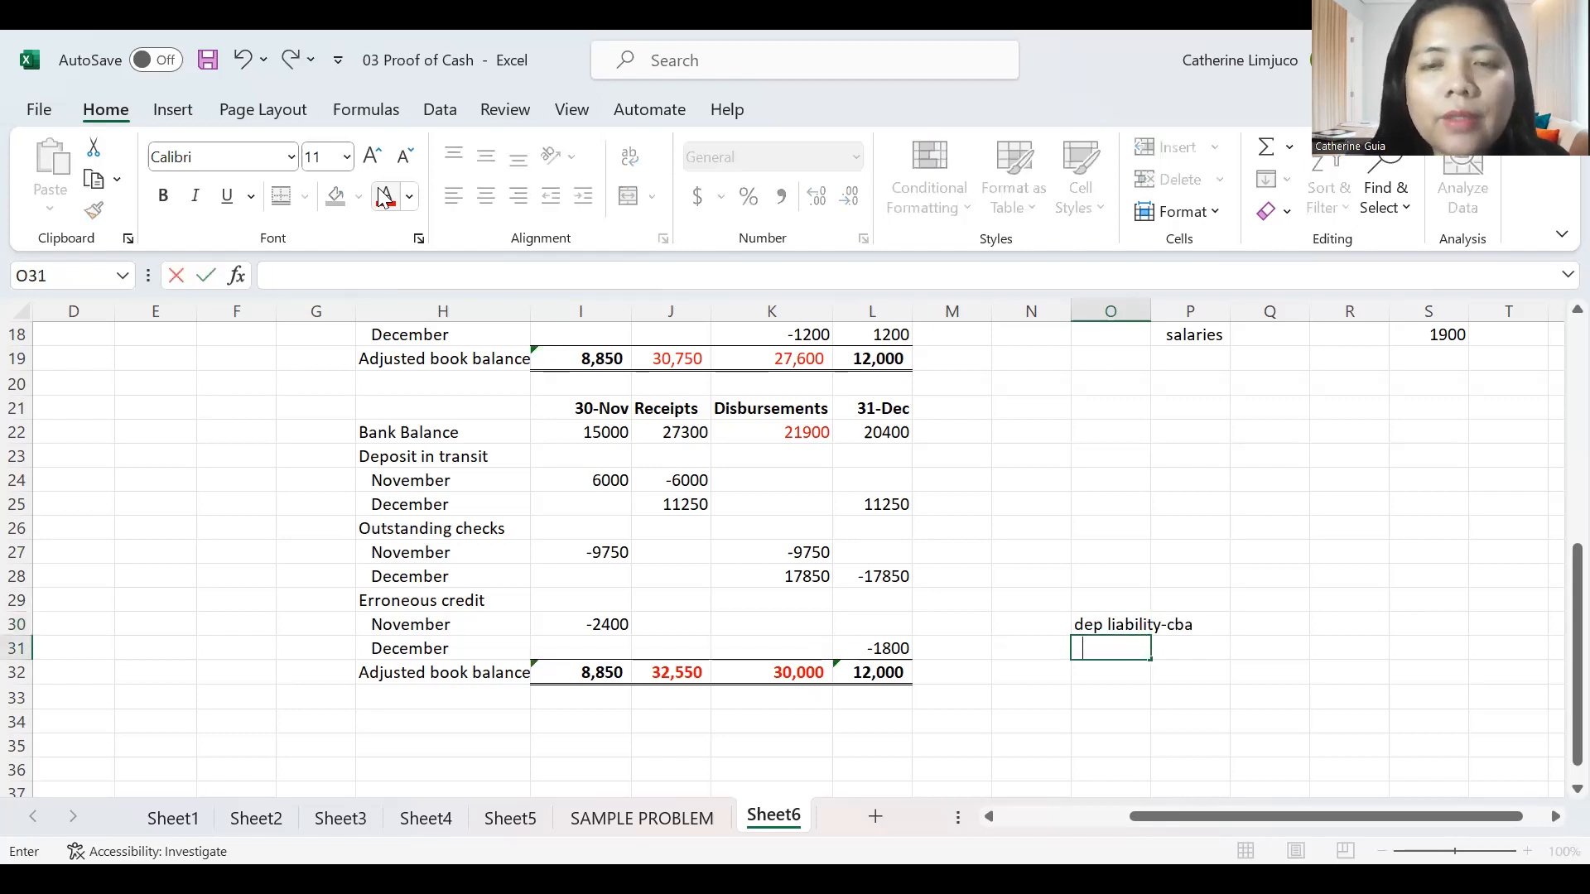
type("dep liab -abc")
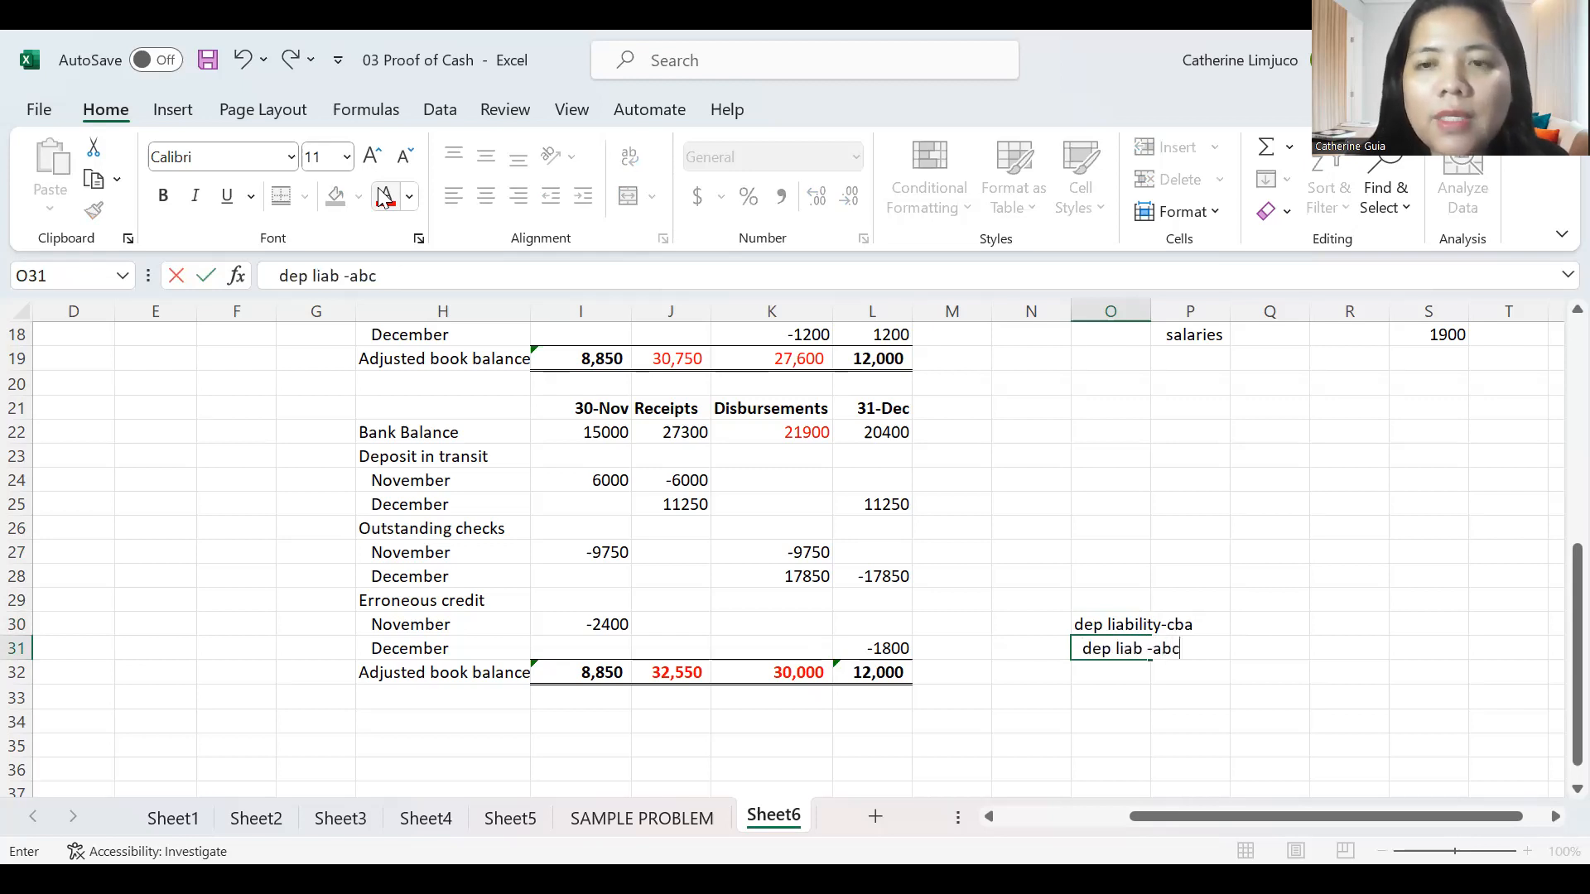
key("Return")
Enter 2400 as the debit for dep liability-cba in Q30 and copy it to R31 as the credit for dep liab -abc.
key("Up")
key("Up")
key("Right")
key("Right")
type("2400")
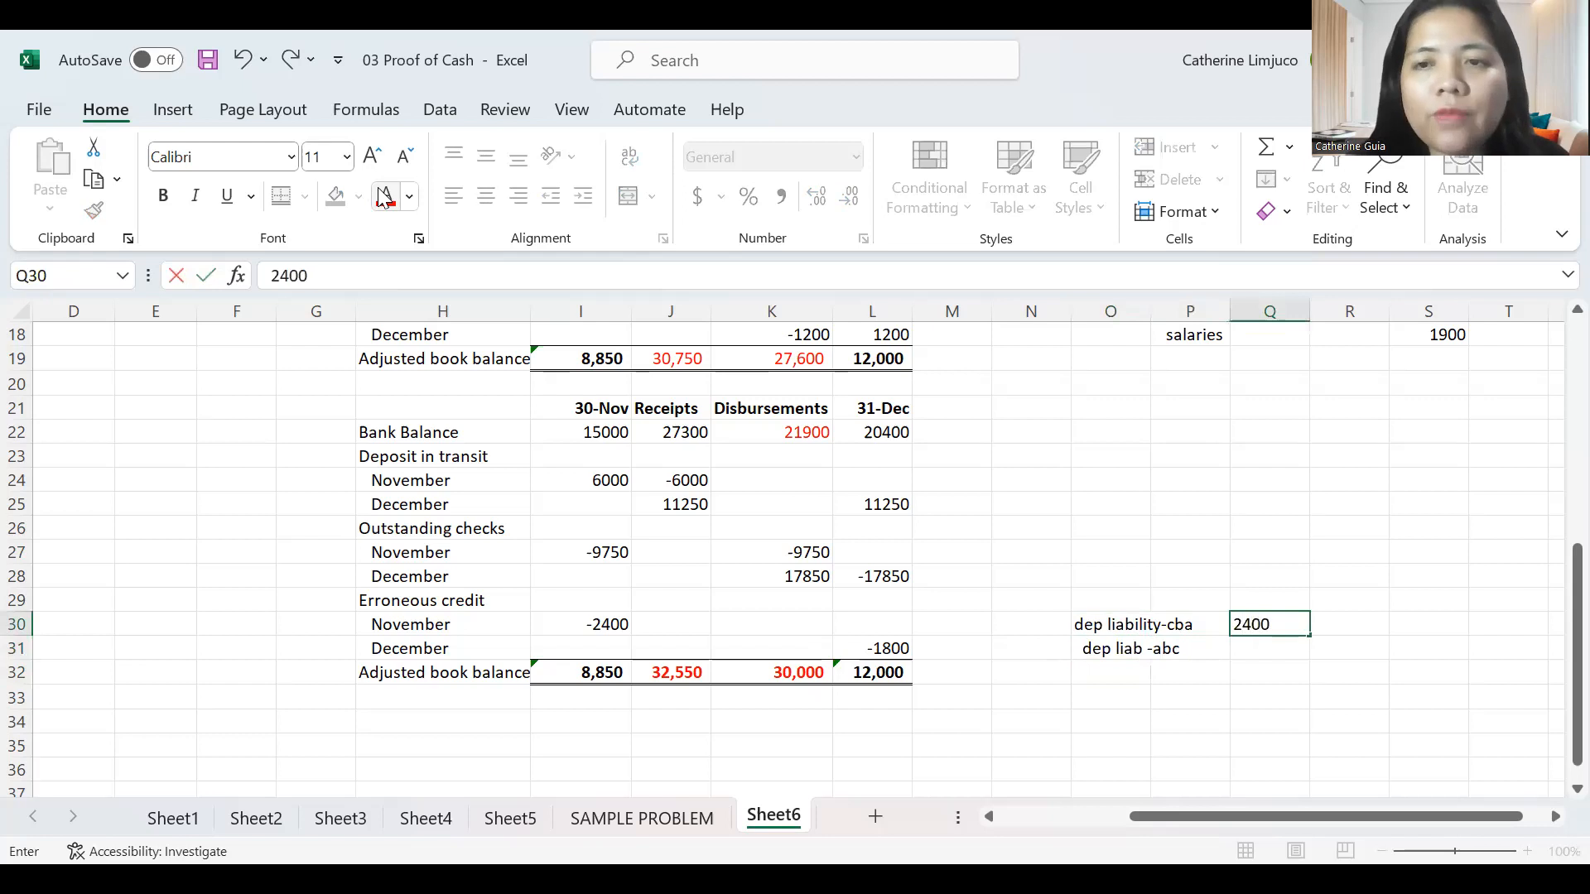
key("ctrl+Return")
key("ctrl+c")
key("Down")
key("Right")
key("Return")
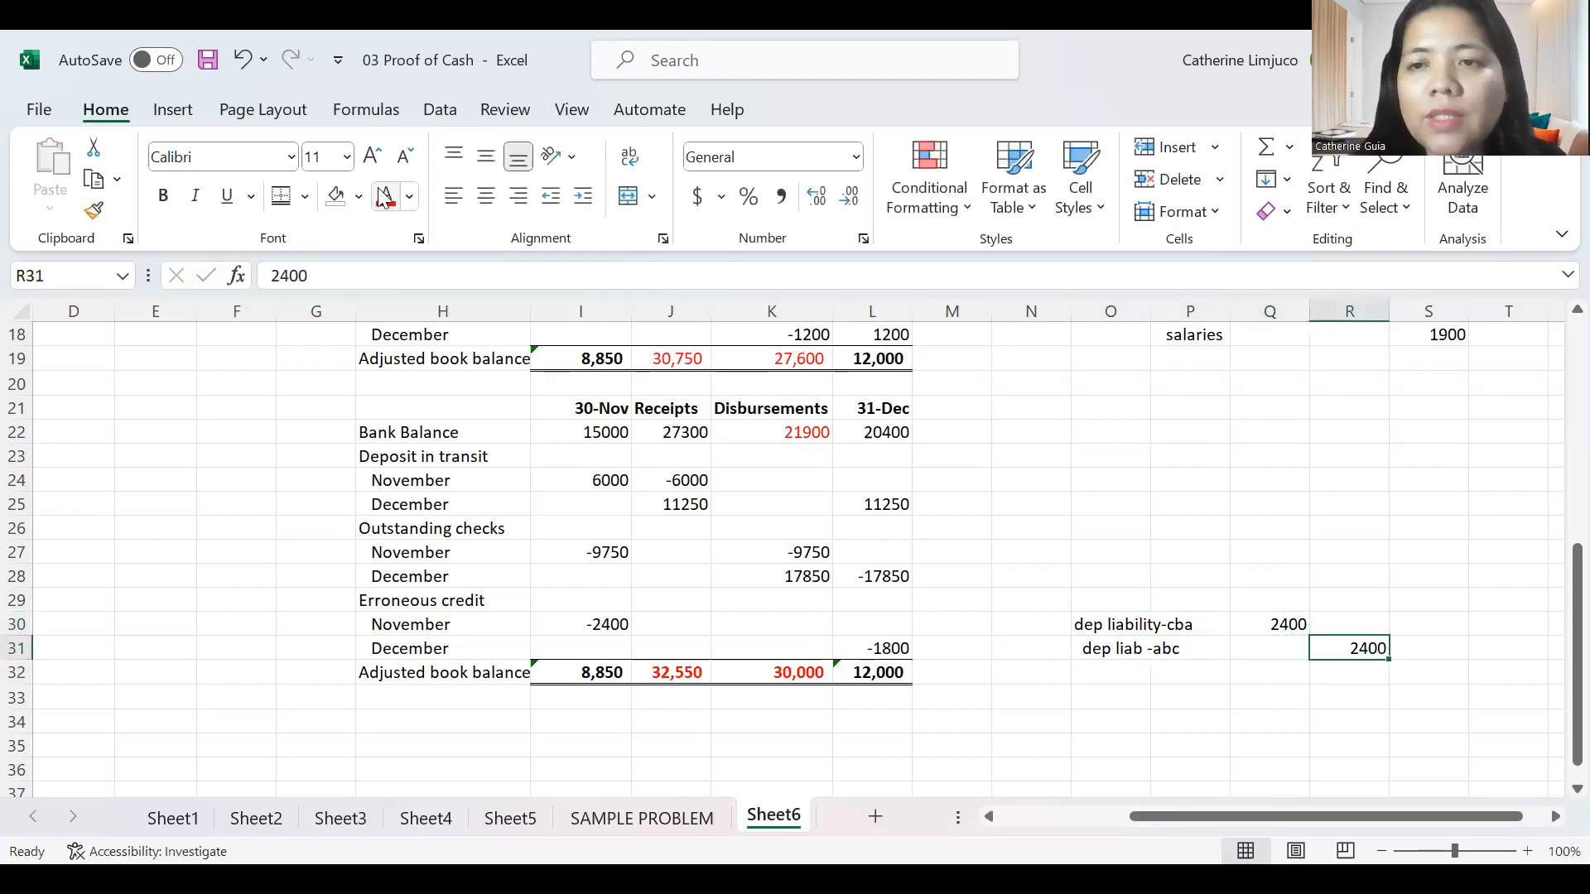
Enter -2400 in K30 as the November erroneous credit adjustment under the bank Disbursements.
key("Left")
key("Left")
key("Up")
key("Left")
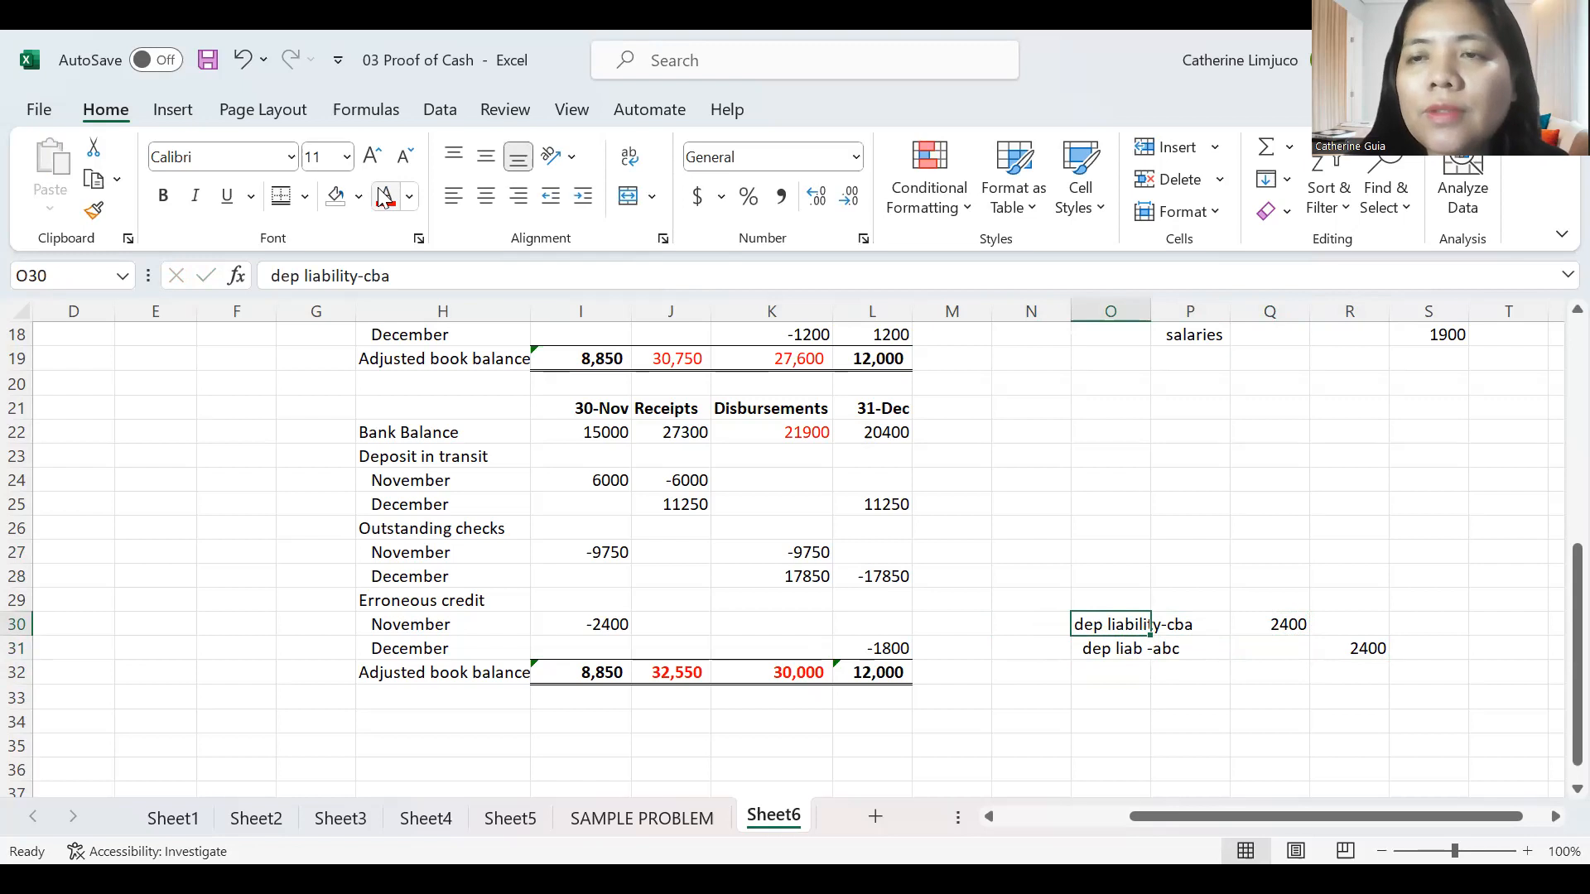
key("Left")
key("Left")
key("Left")
key("Left")
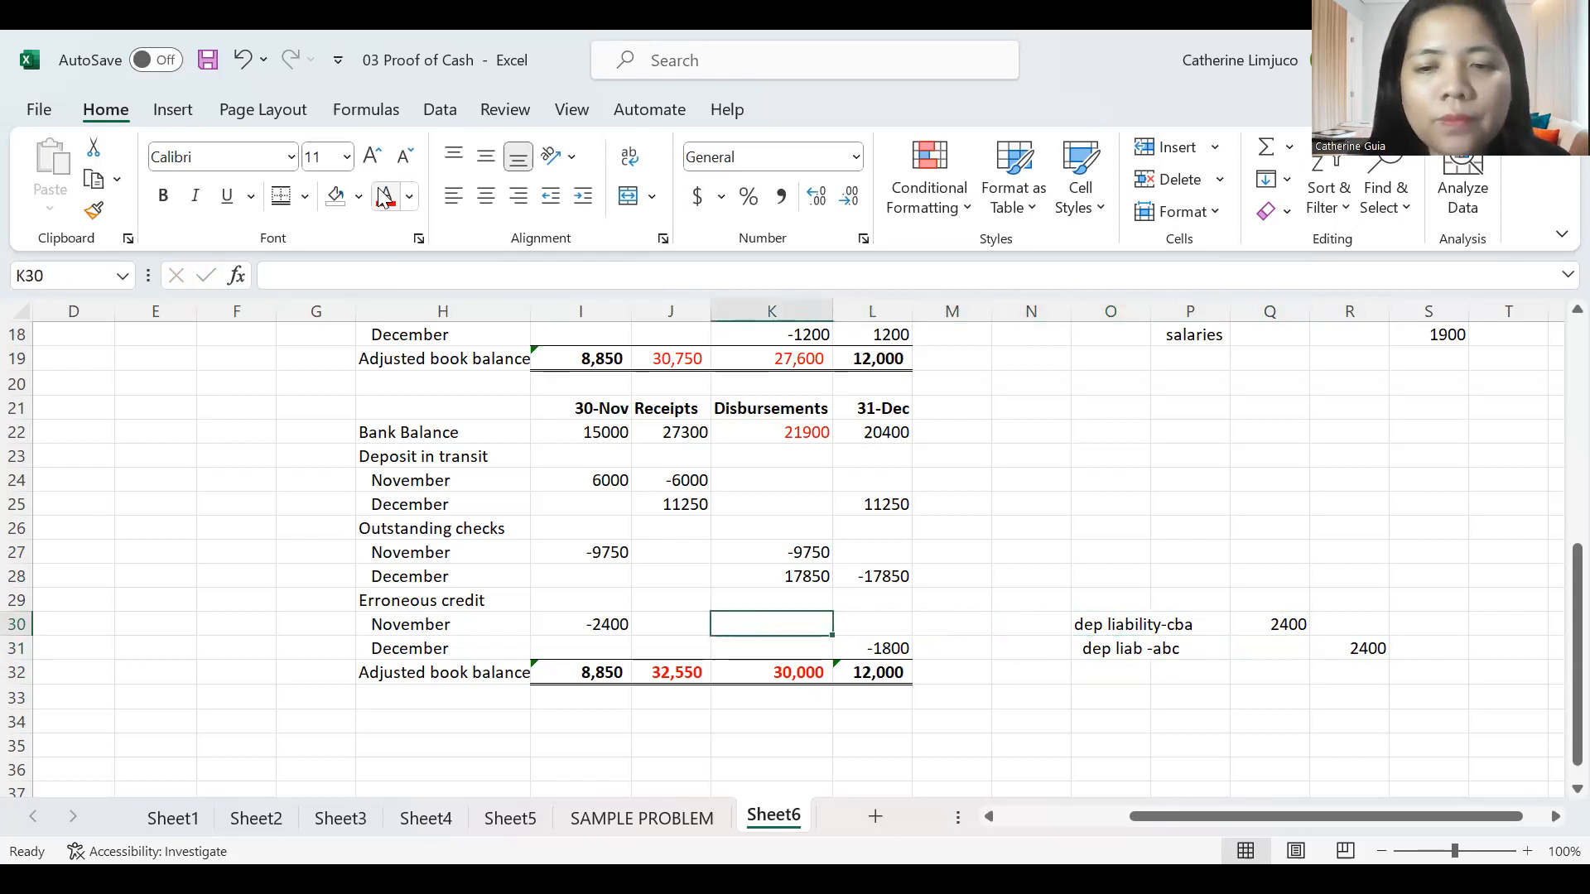
type("-2400")
key("Return")
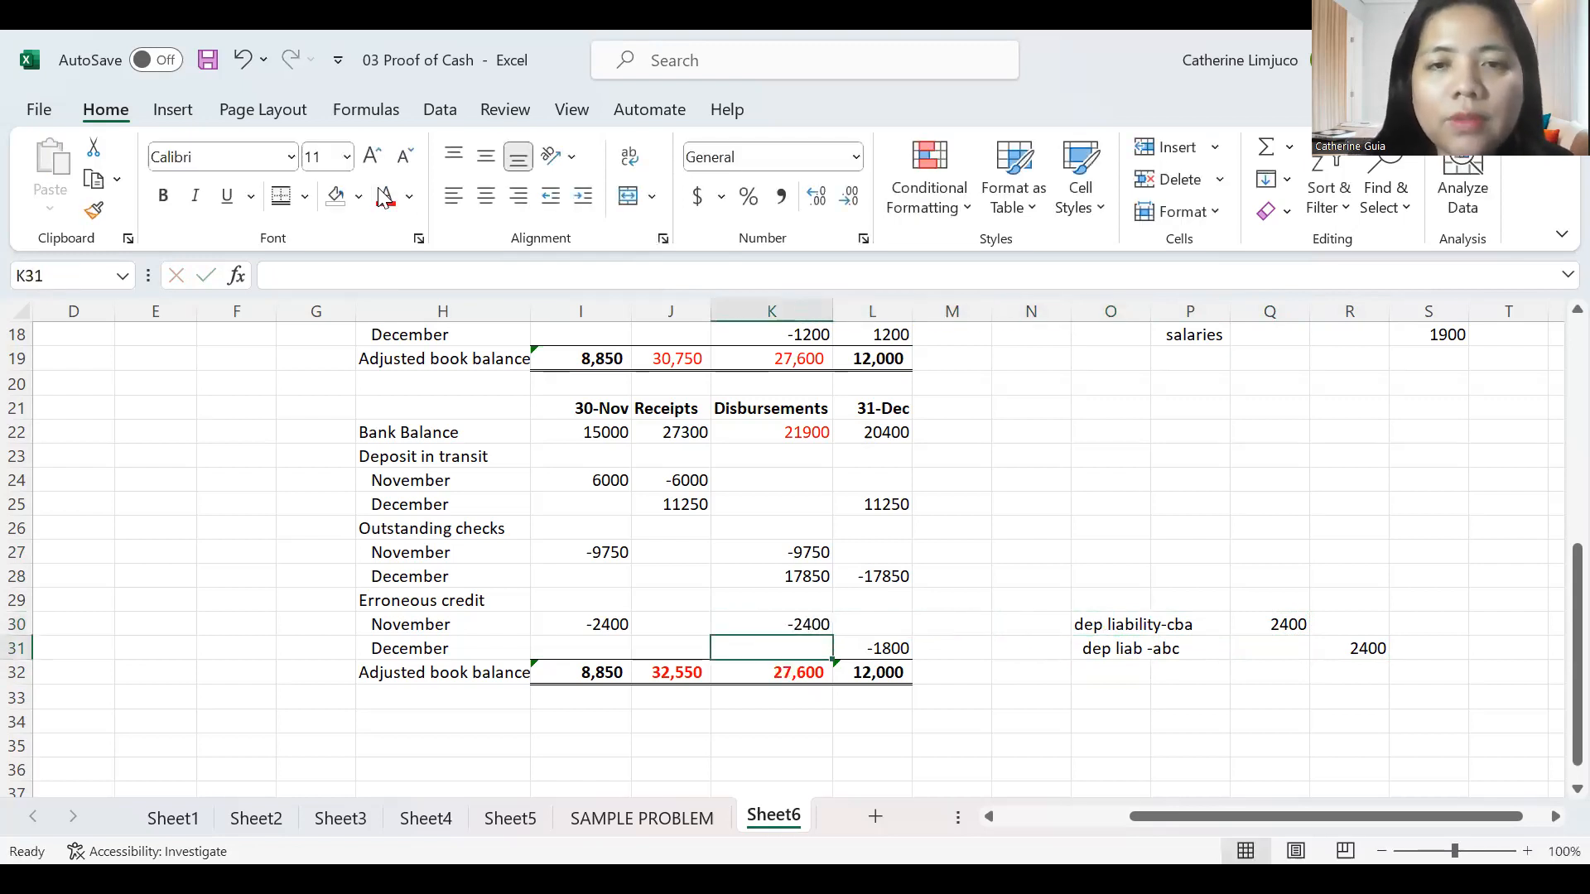
Compare the deposit liability correcting entry in row 30 with the November erroneous credit adjustment under Disbursements.
key("Up")
key("Right")
key("Right")
key("Right")
key("Right")
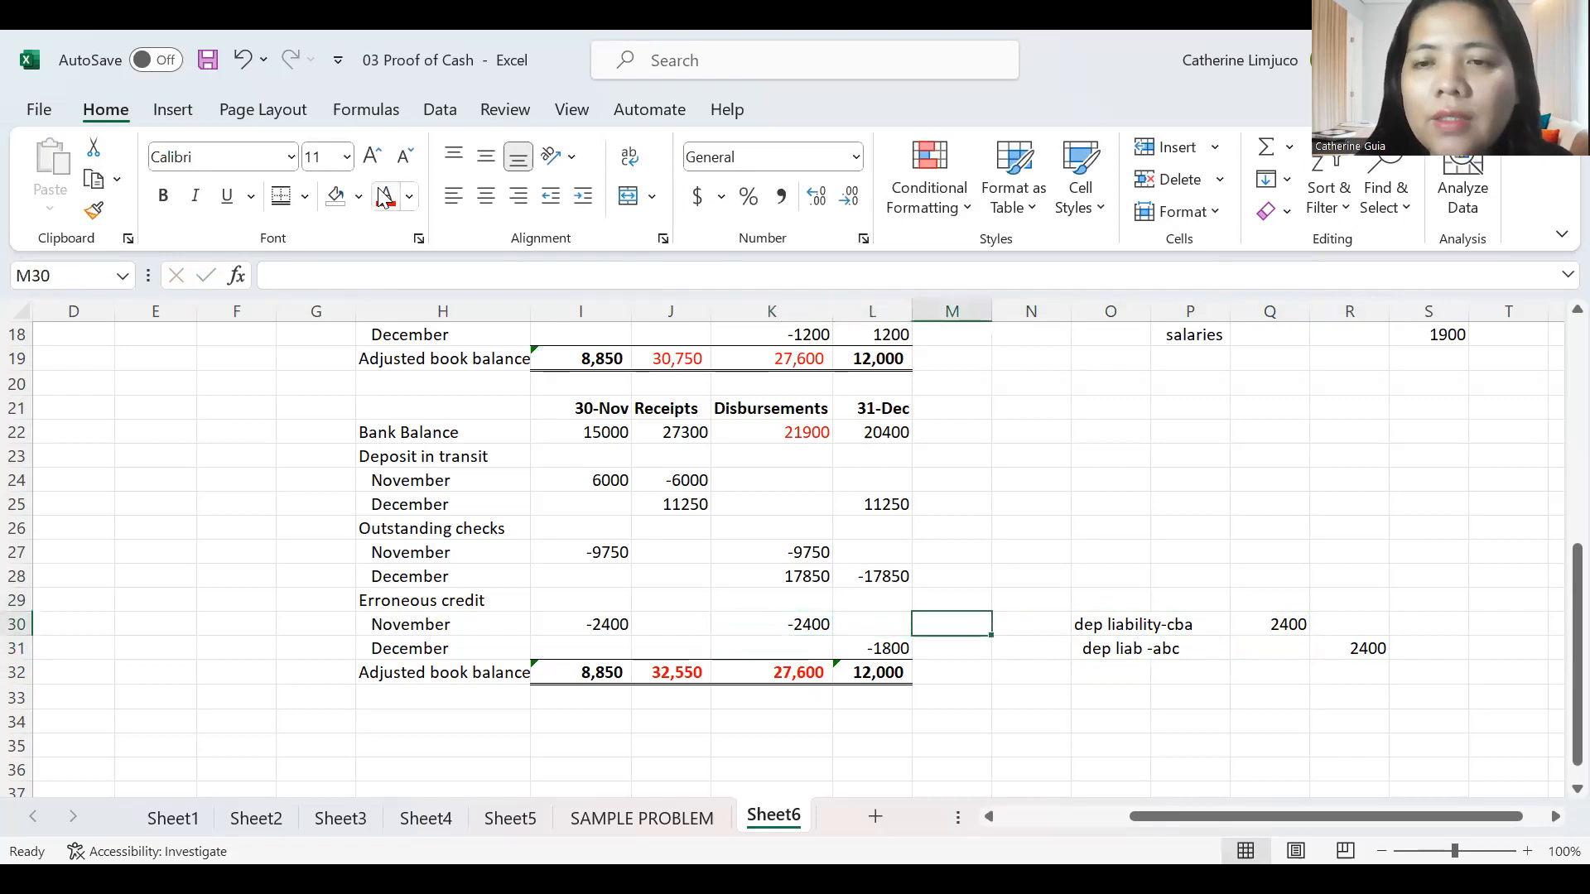
key("Up")
key("Down")
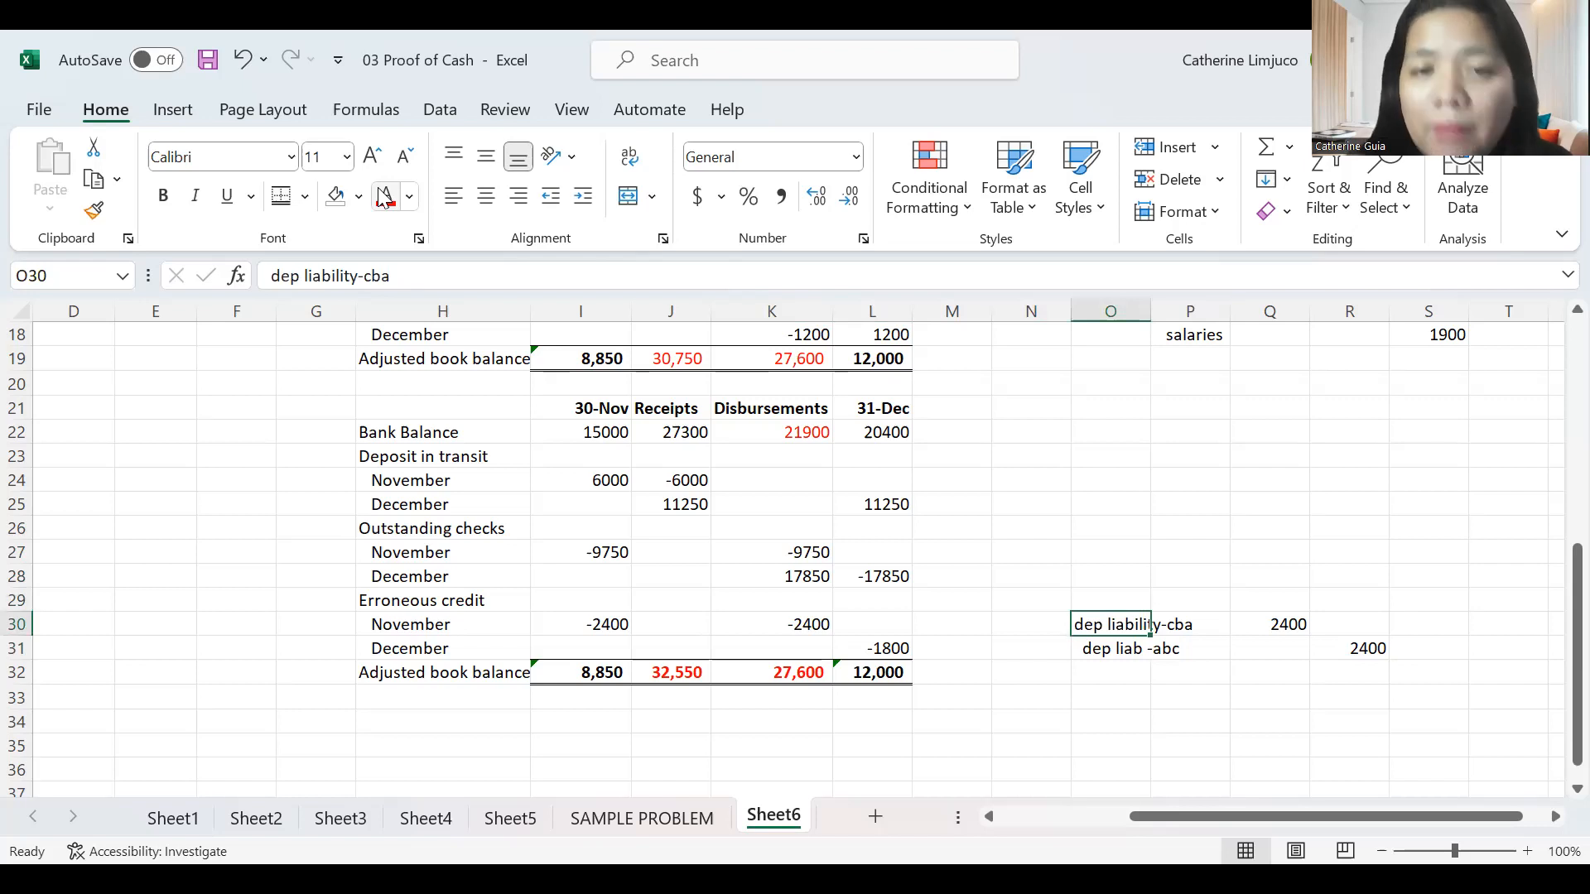
key("Left")
key("Left")
key("Left")
key("Left")
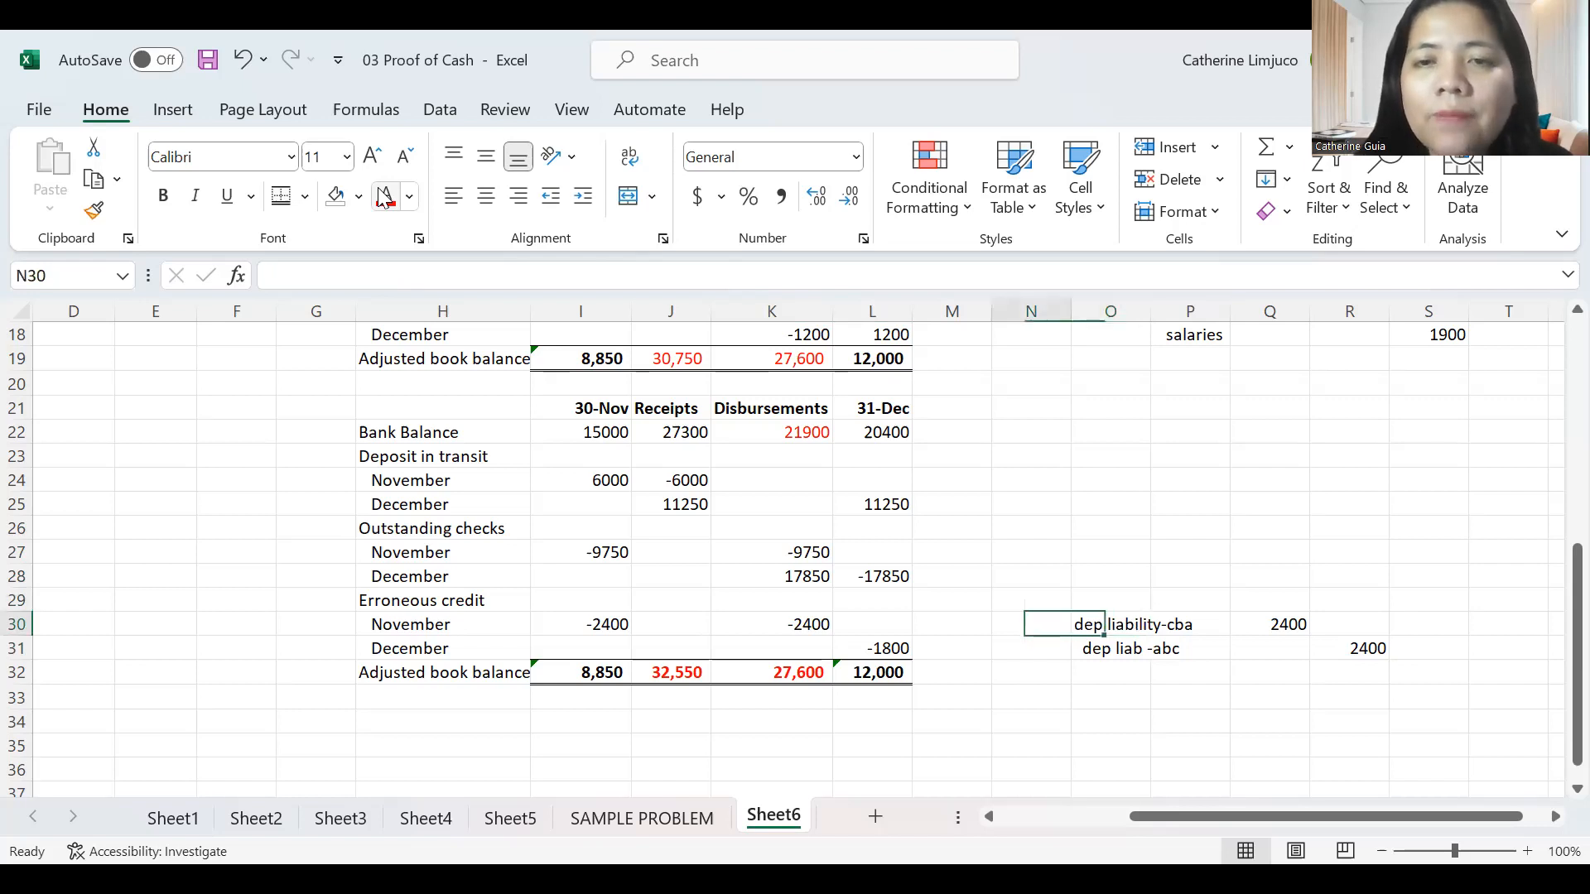
key("Right")
key("Right")
key("Right")
key("Right")
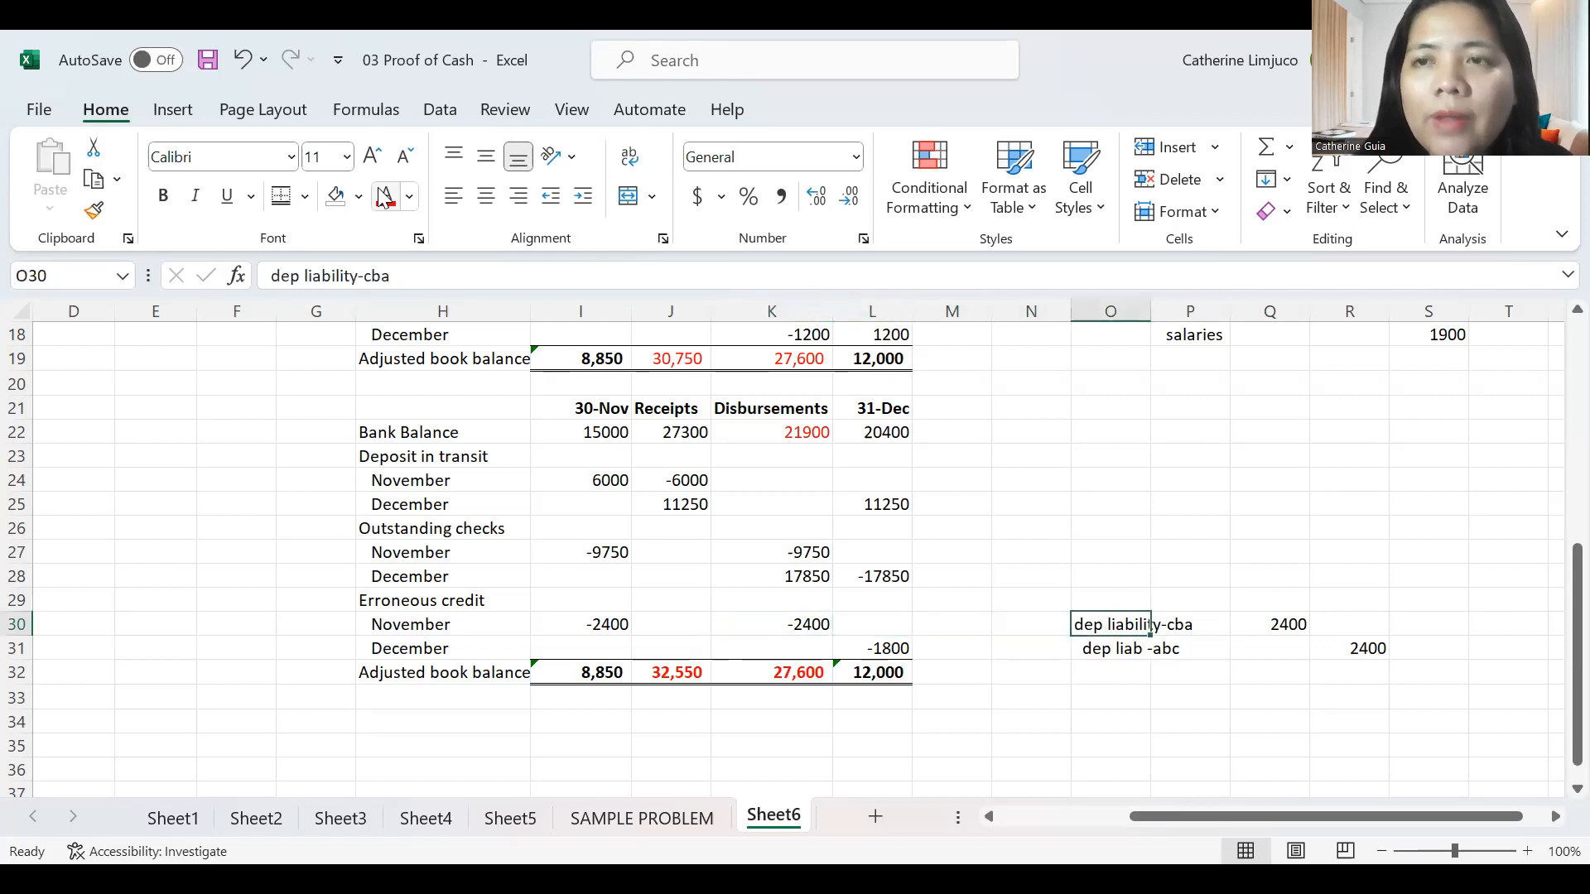
key("Right")
key("Left")
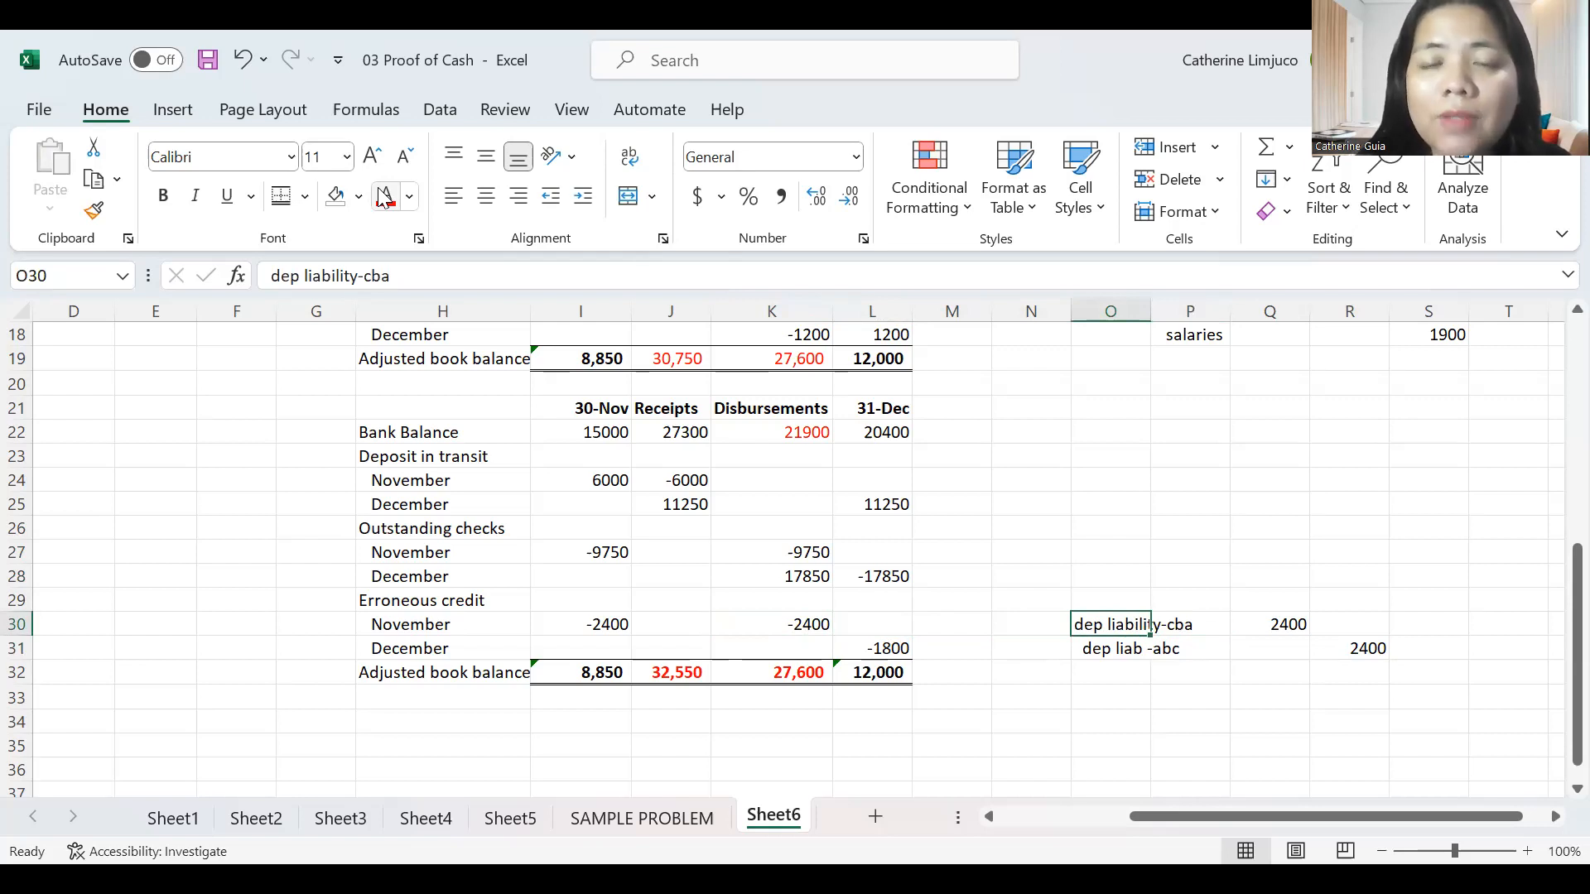
key("Left")
key("Left")
key("Left")
key("Left")
key("Left")
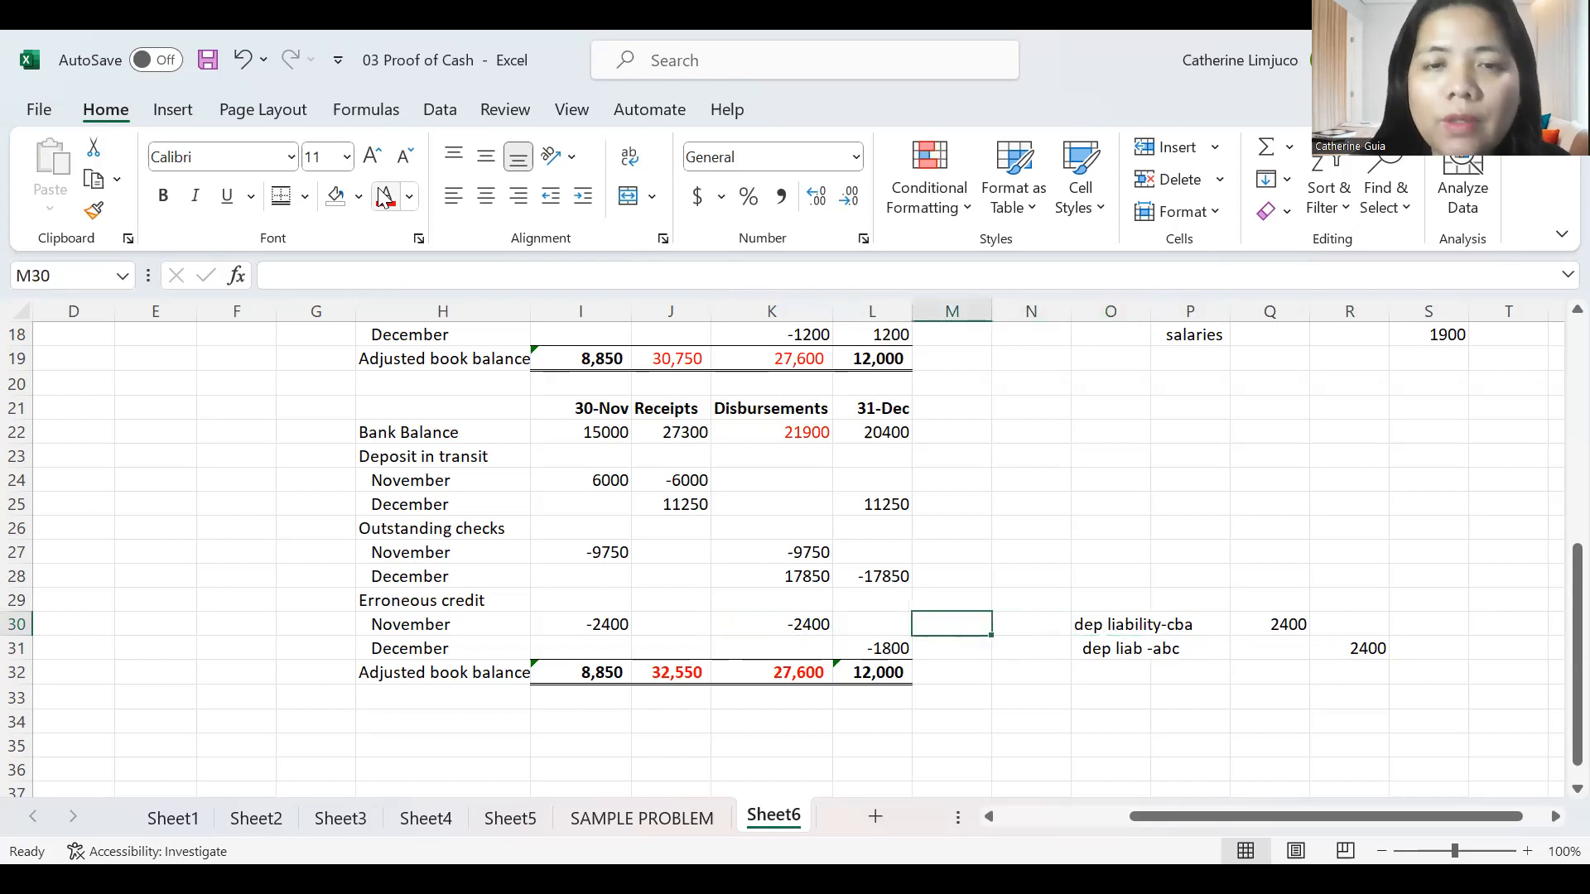
key("Right")
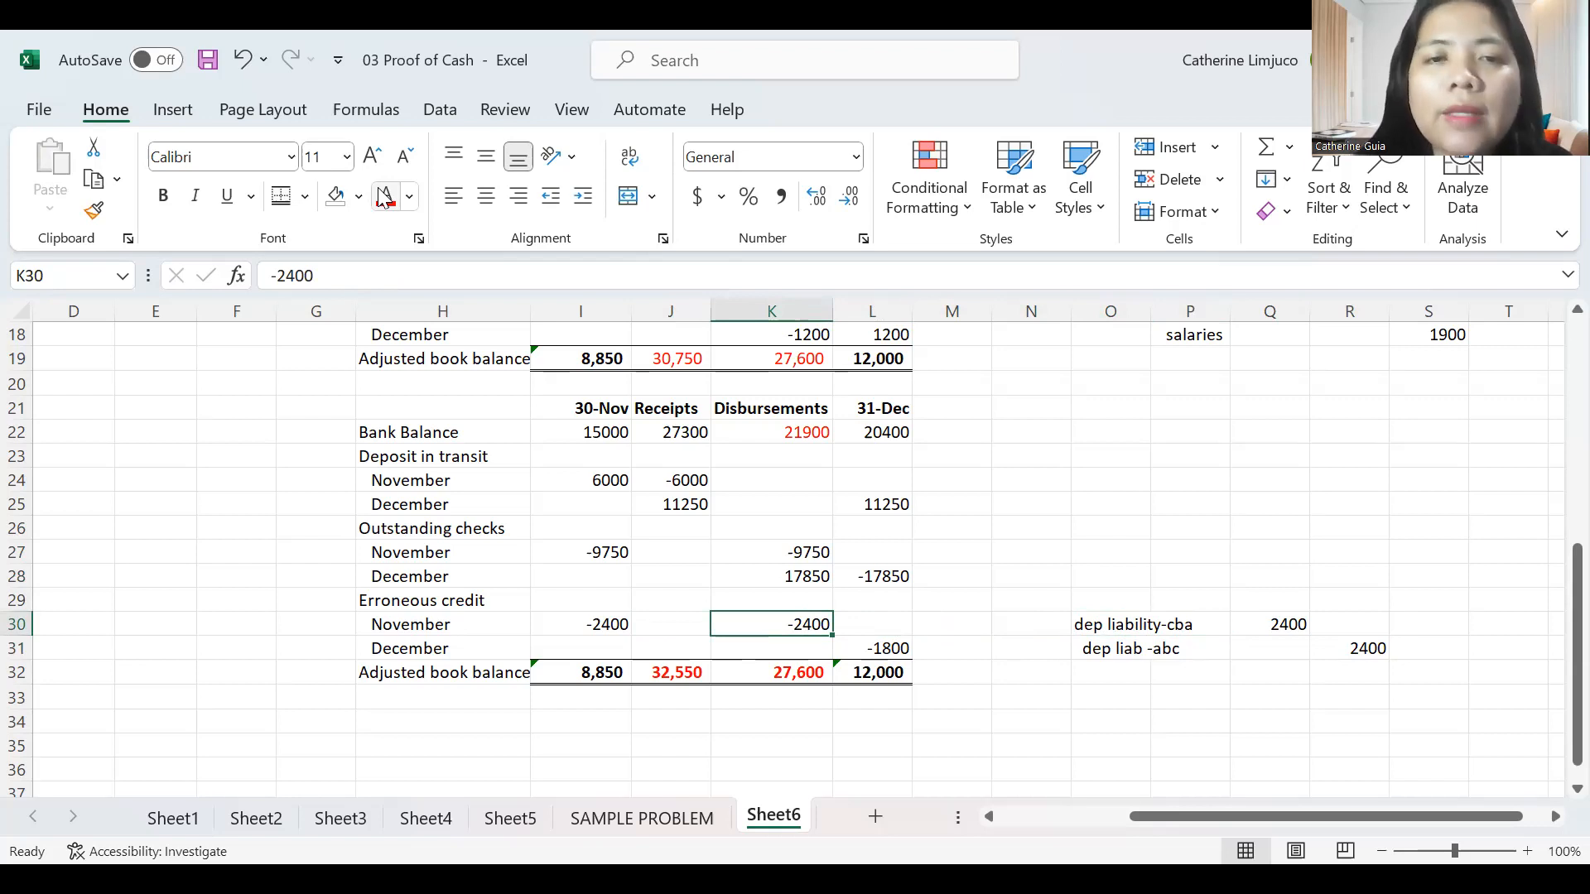
Enter -1800 in J31 as the December erroneous credit adjustment under the bank Receipts.
key("Left")
key("Down")
key("Right")
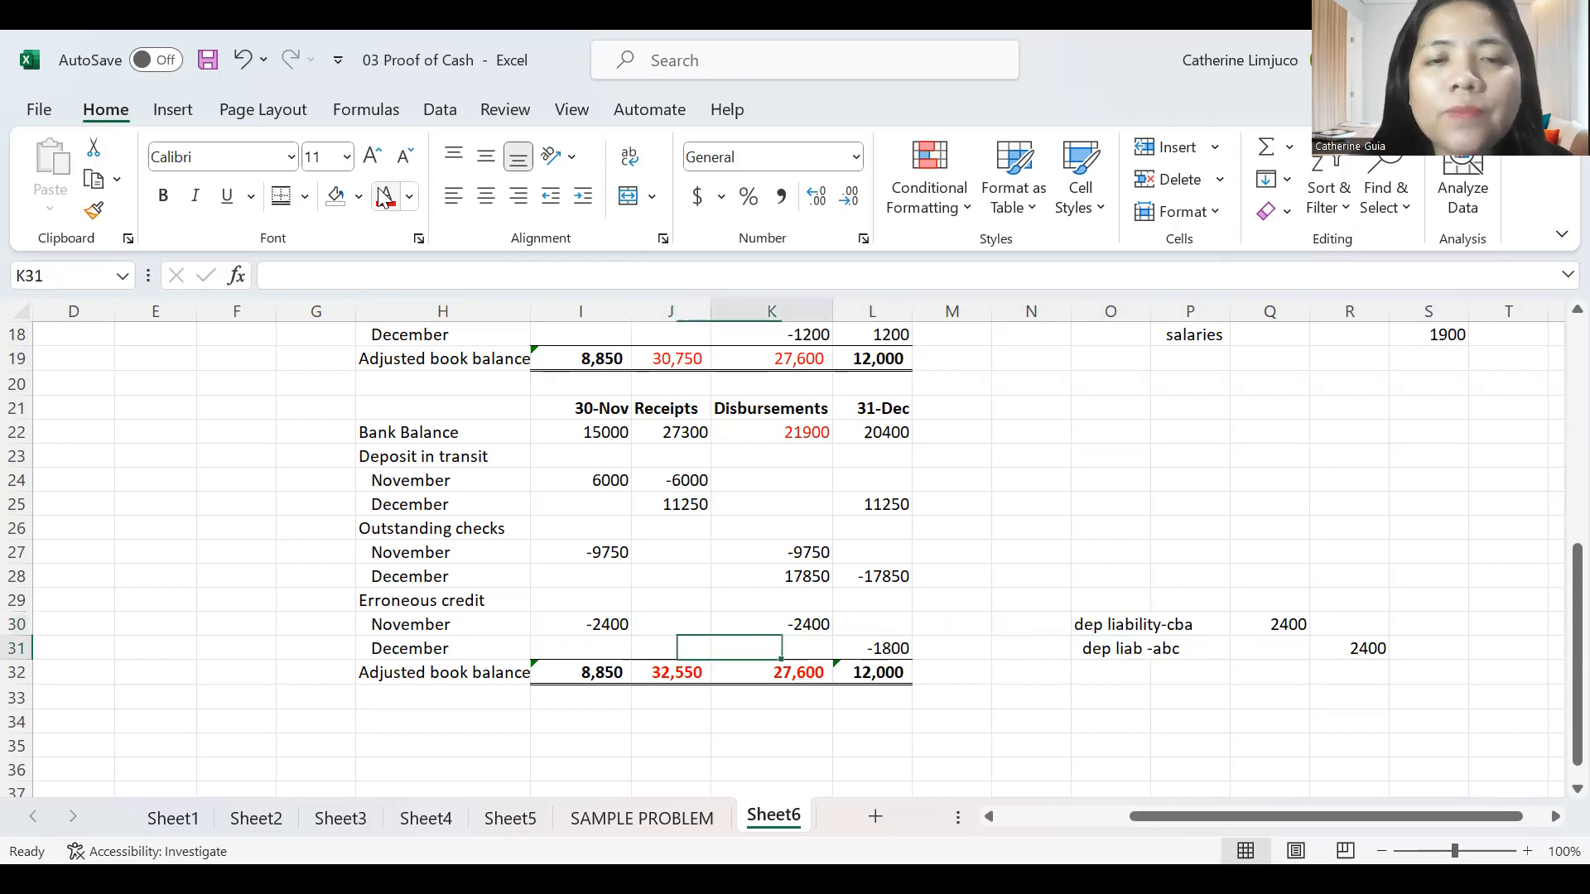
key("Right")
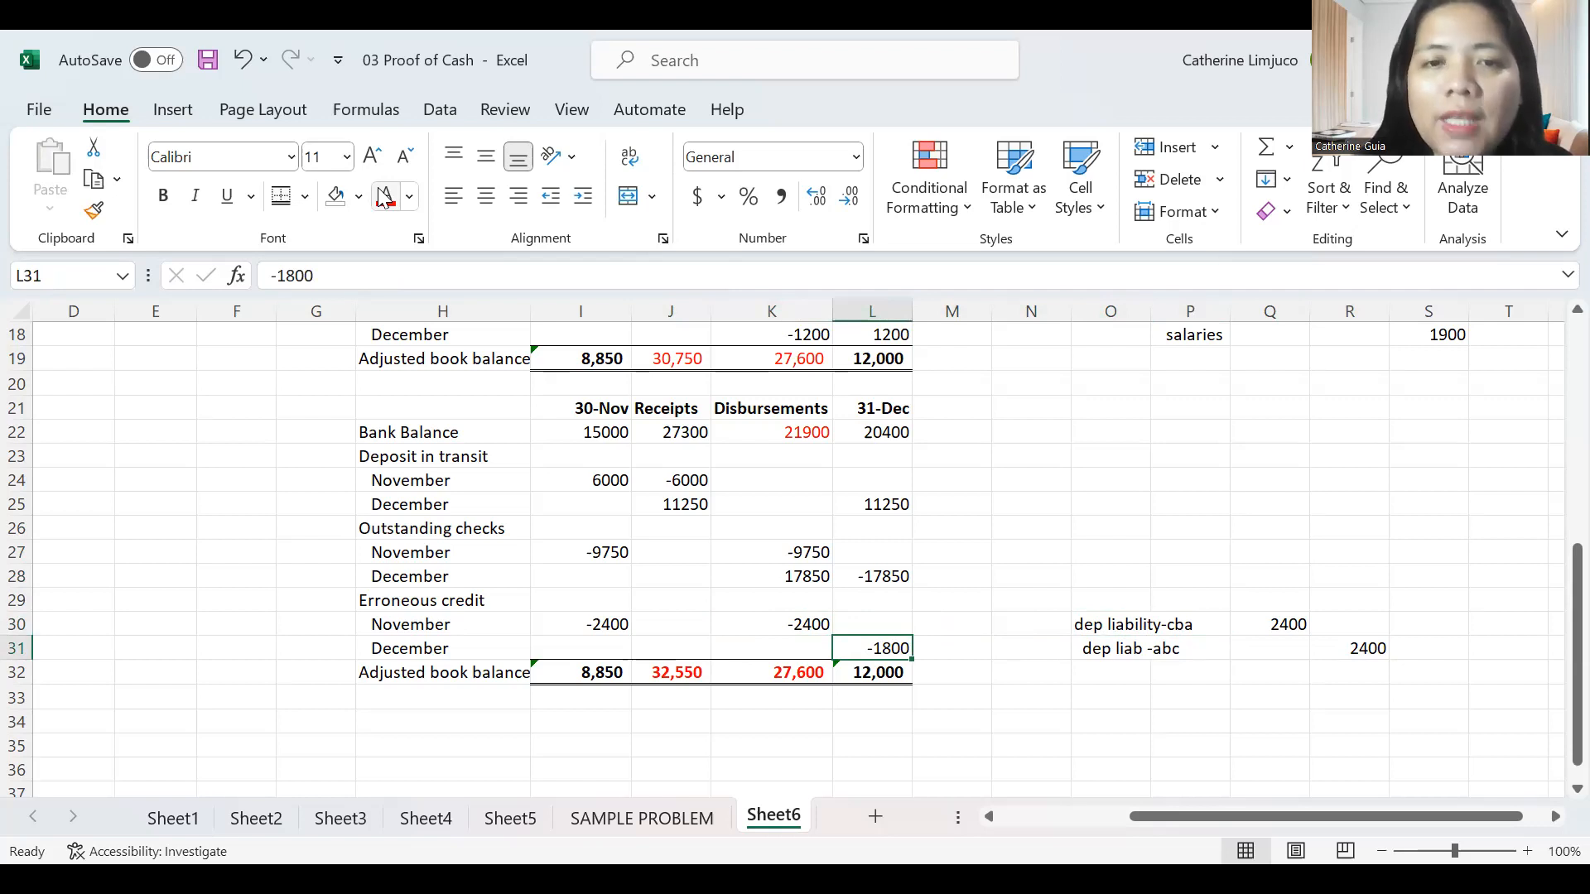
key("Left")
key("Left")
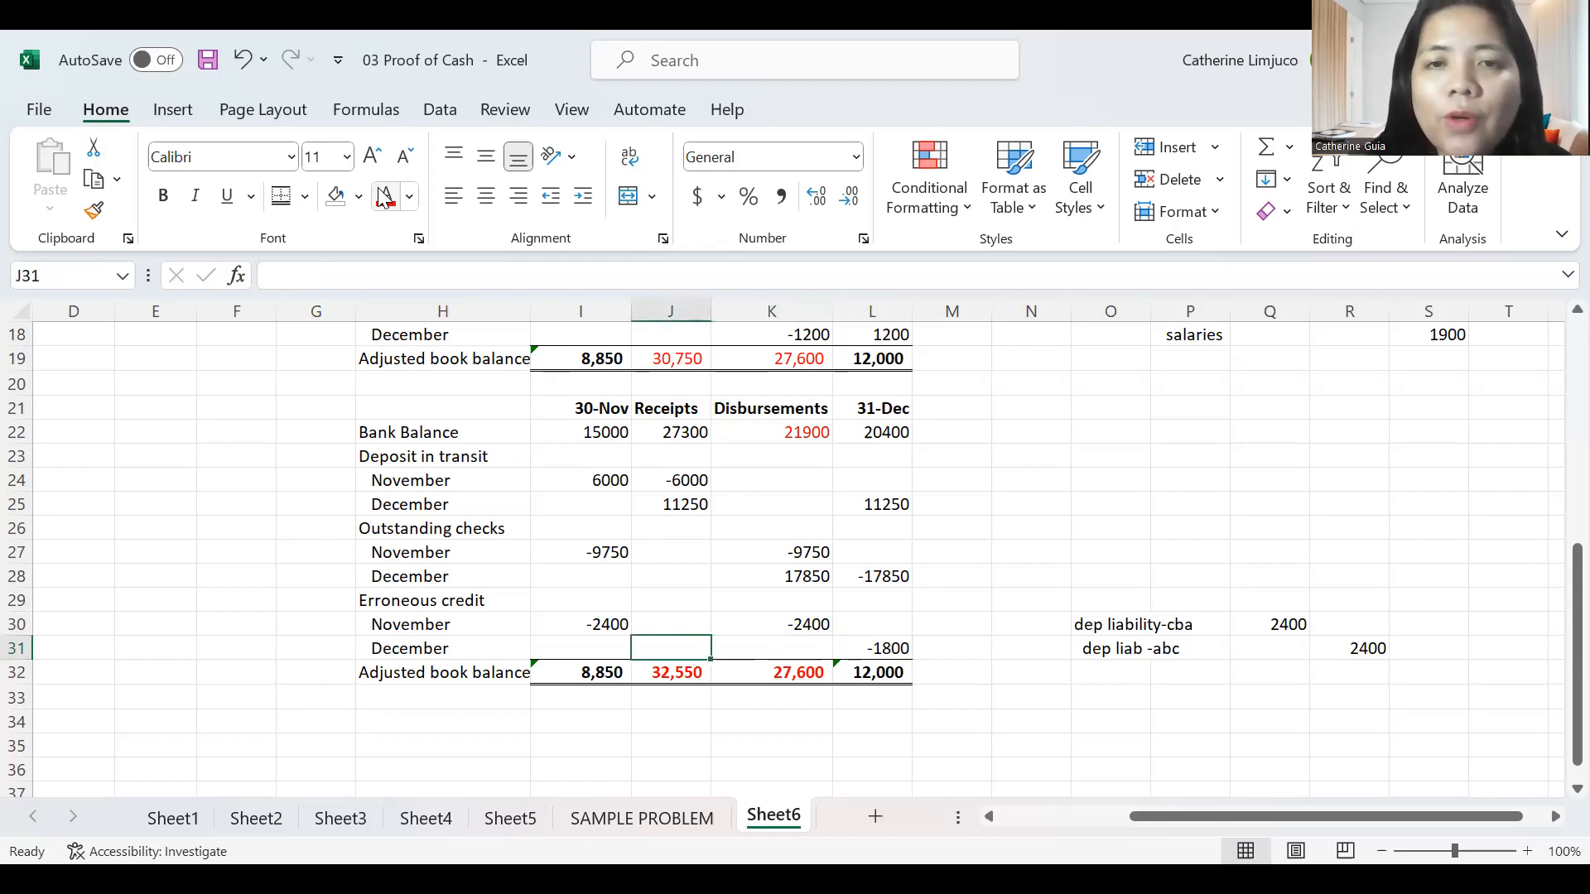
type("=1800")
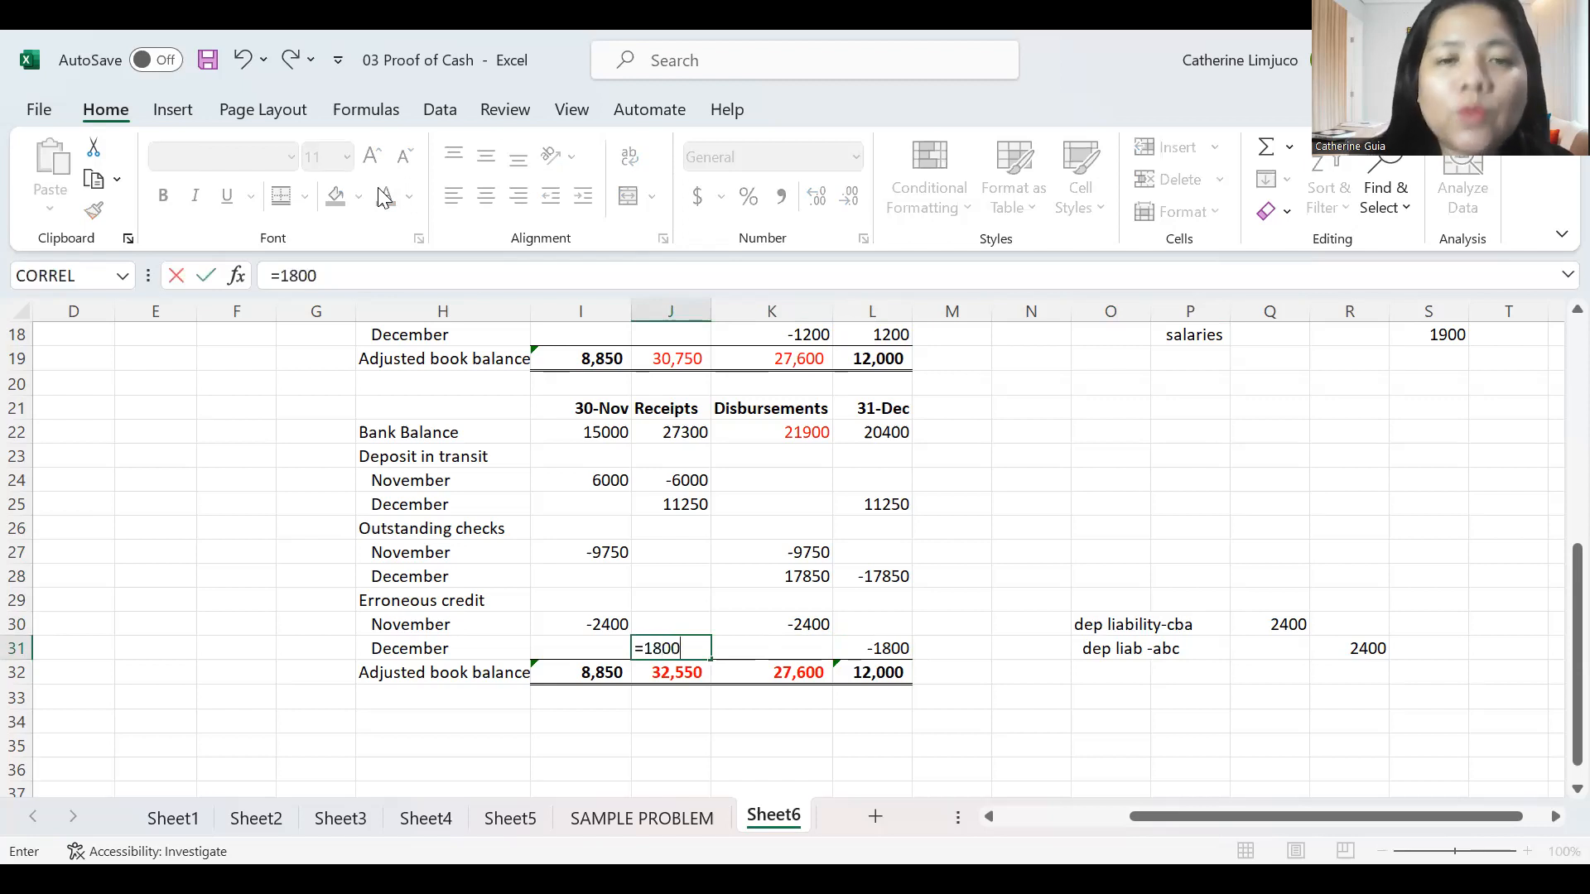
key("Return")
key("Up")
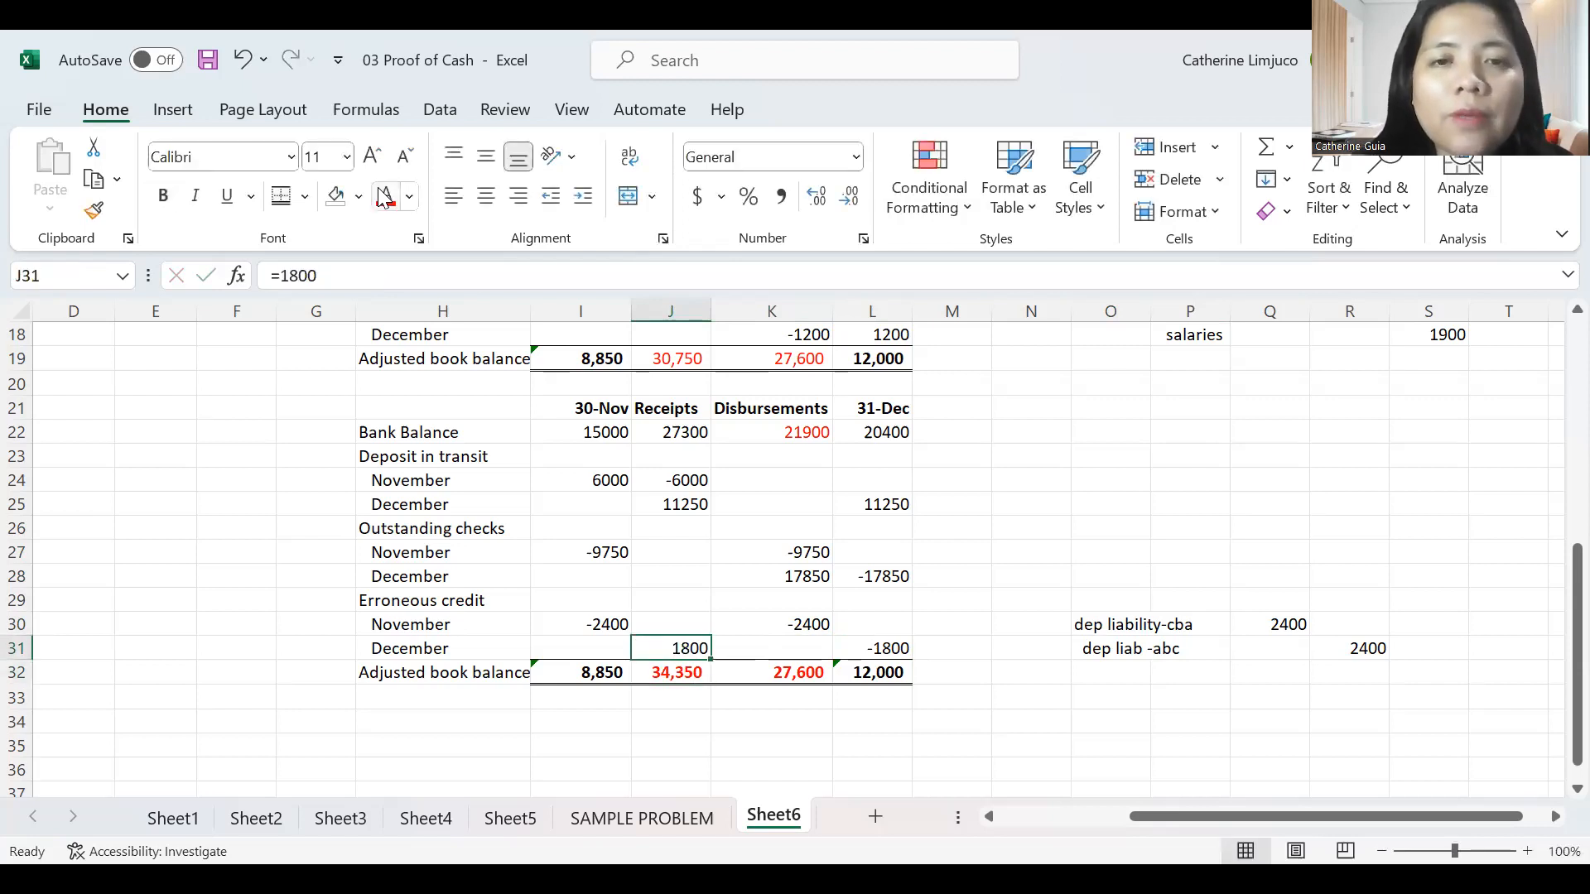
type("-18")
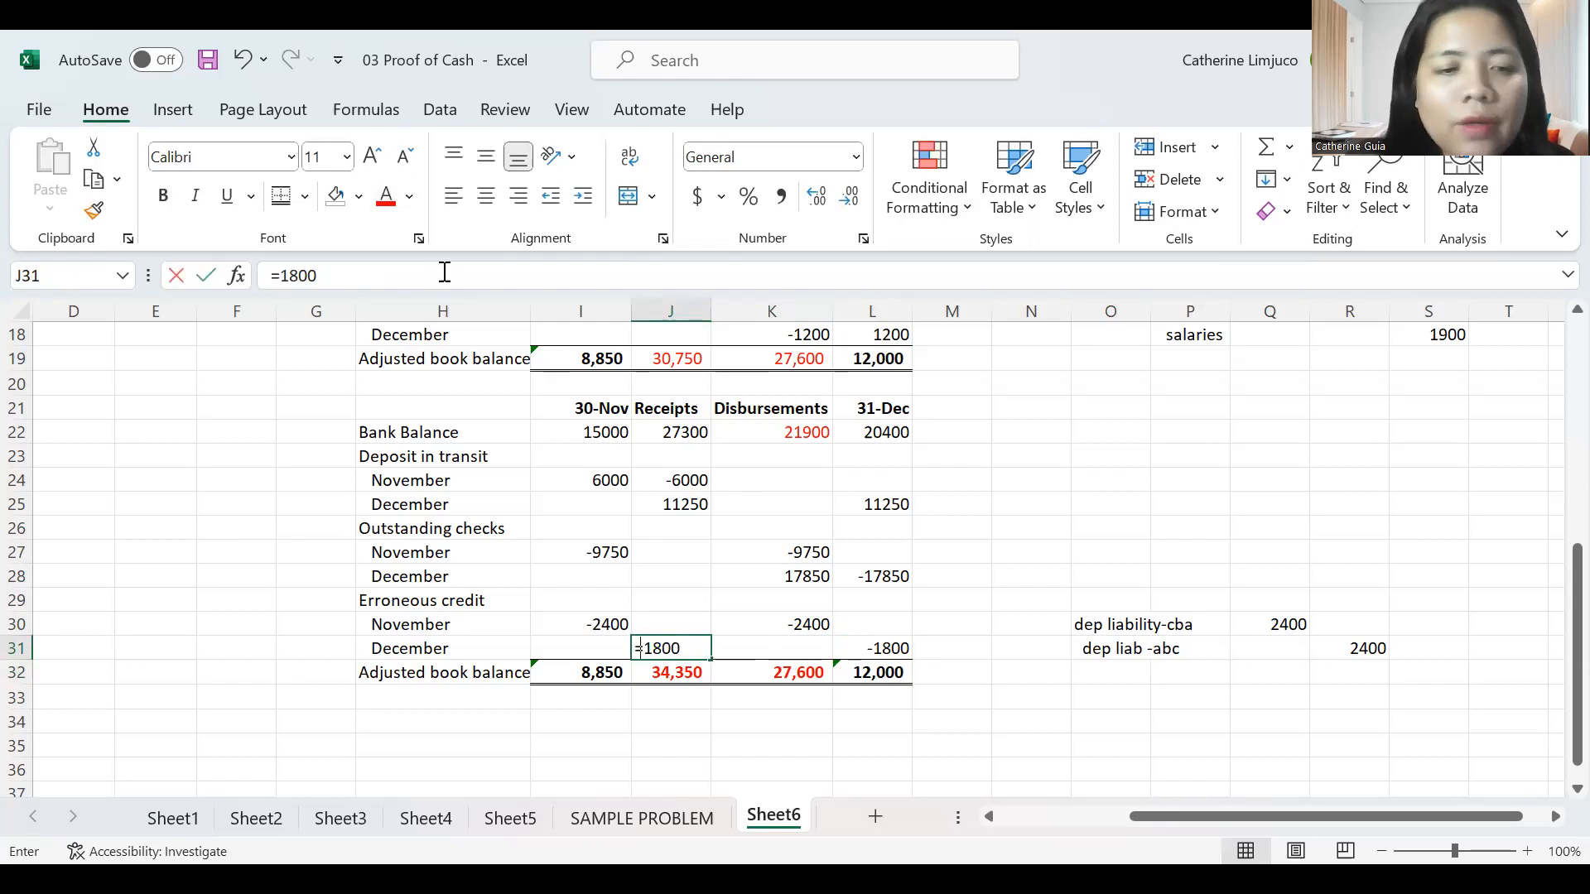
type("00")
key("Return")
Set the font of columns H through L to Arial size 12 and widen column H to fit its labels.
key("Left")
key("Left")
key("Up")
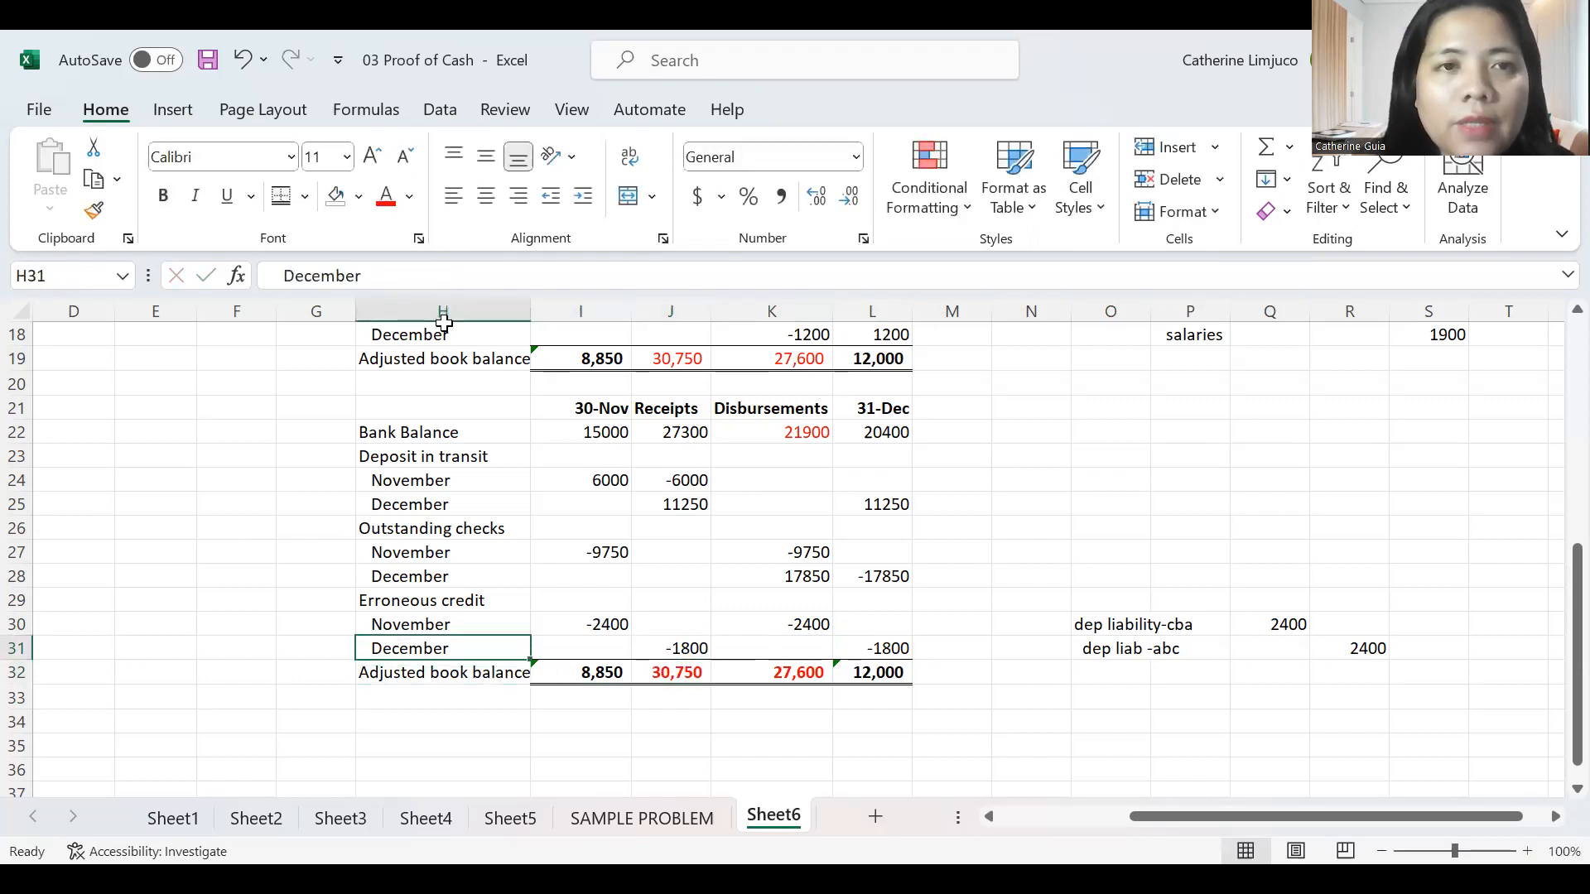
left_click(444, 309)
left_click_drag(444, 310, 907, 310)
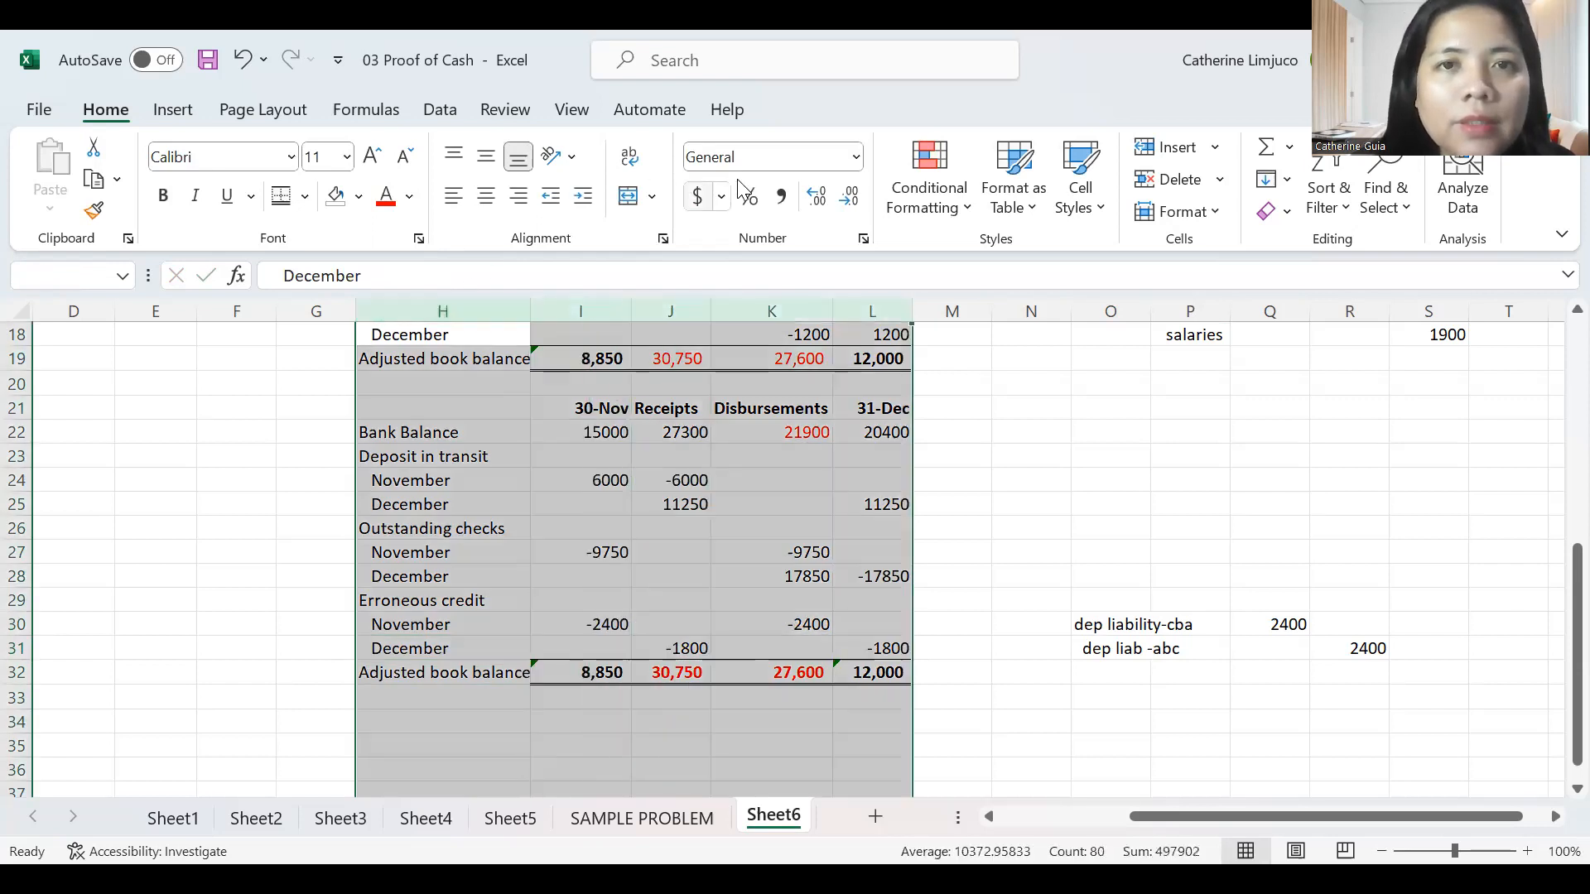
left_click(235, 163)
type("Arial")
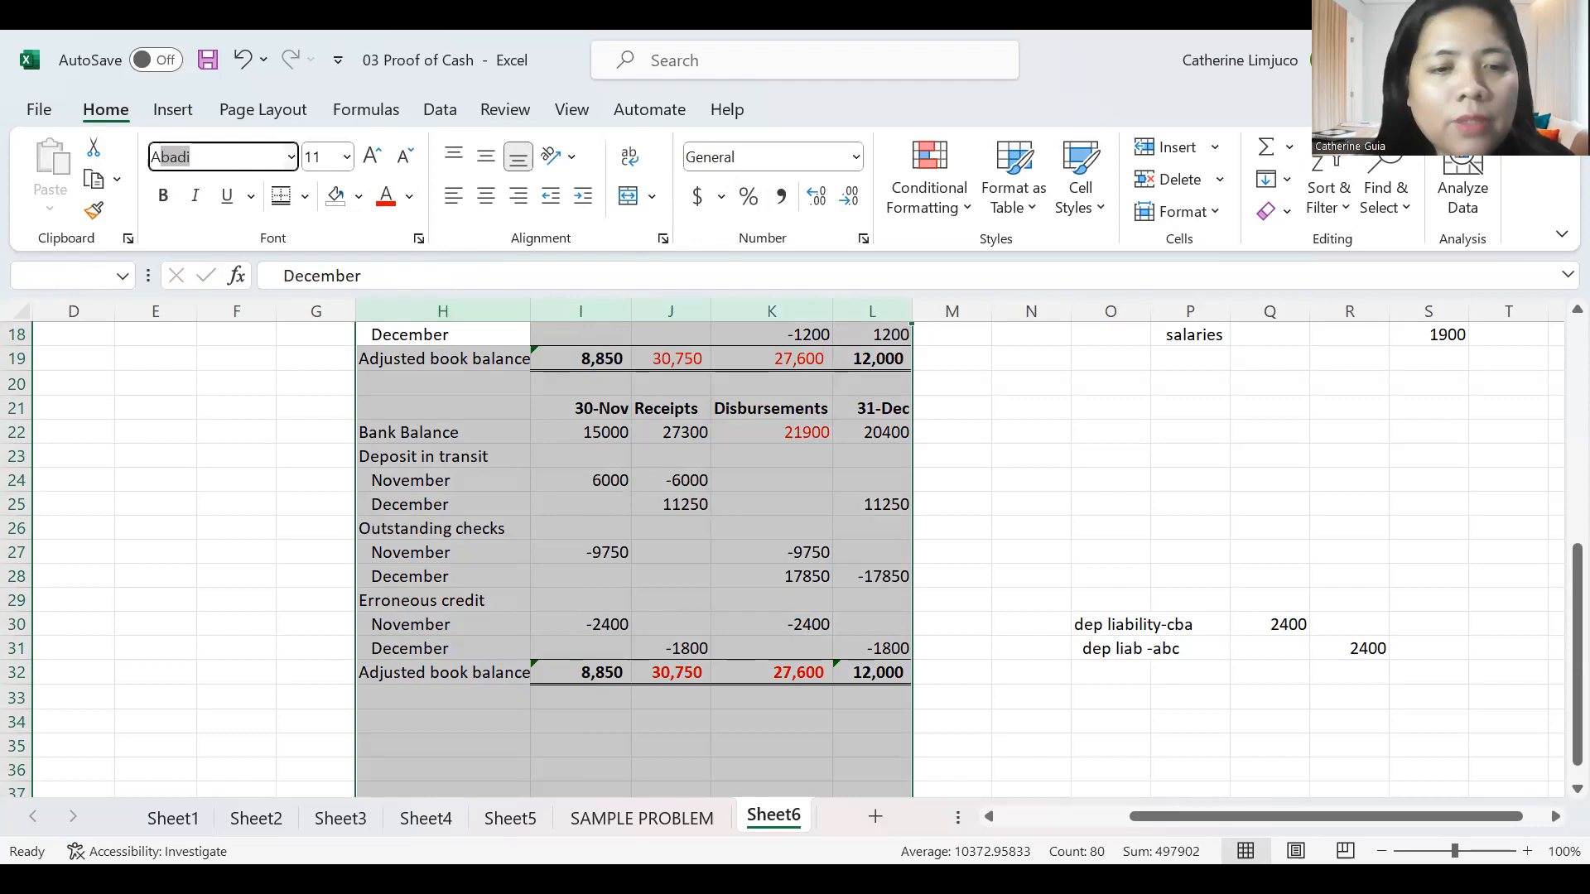
key("Tab")
type("12")
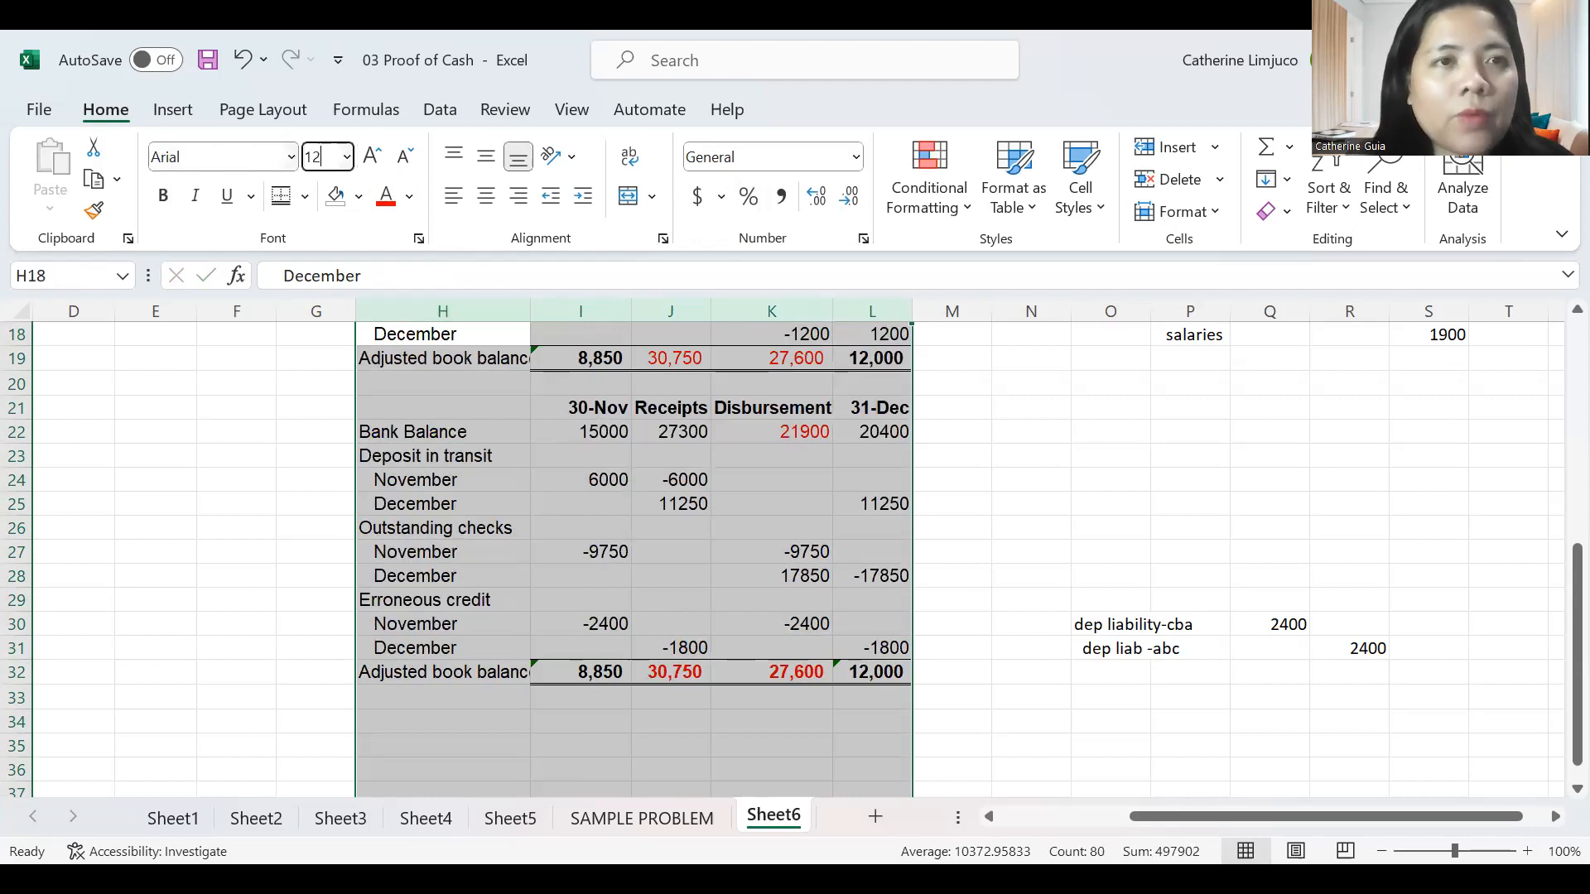
key("Return")
left_click(673, 432)
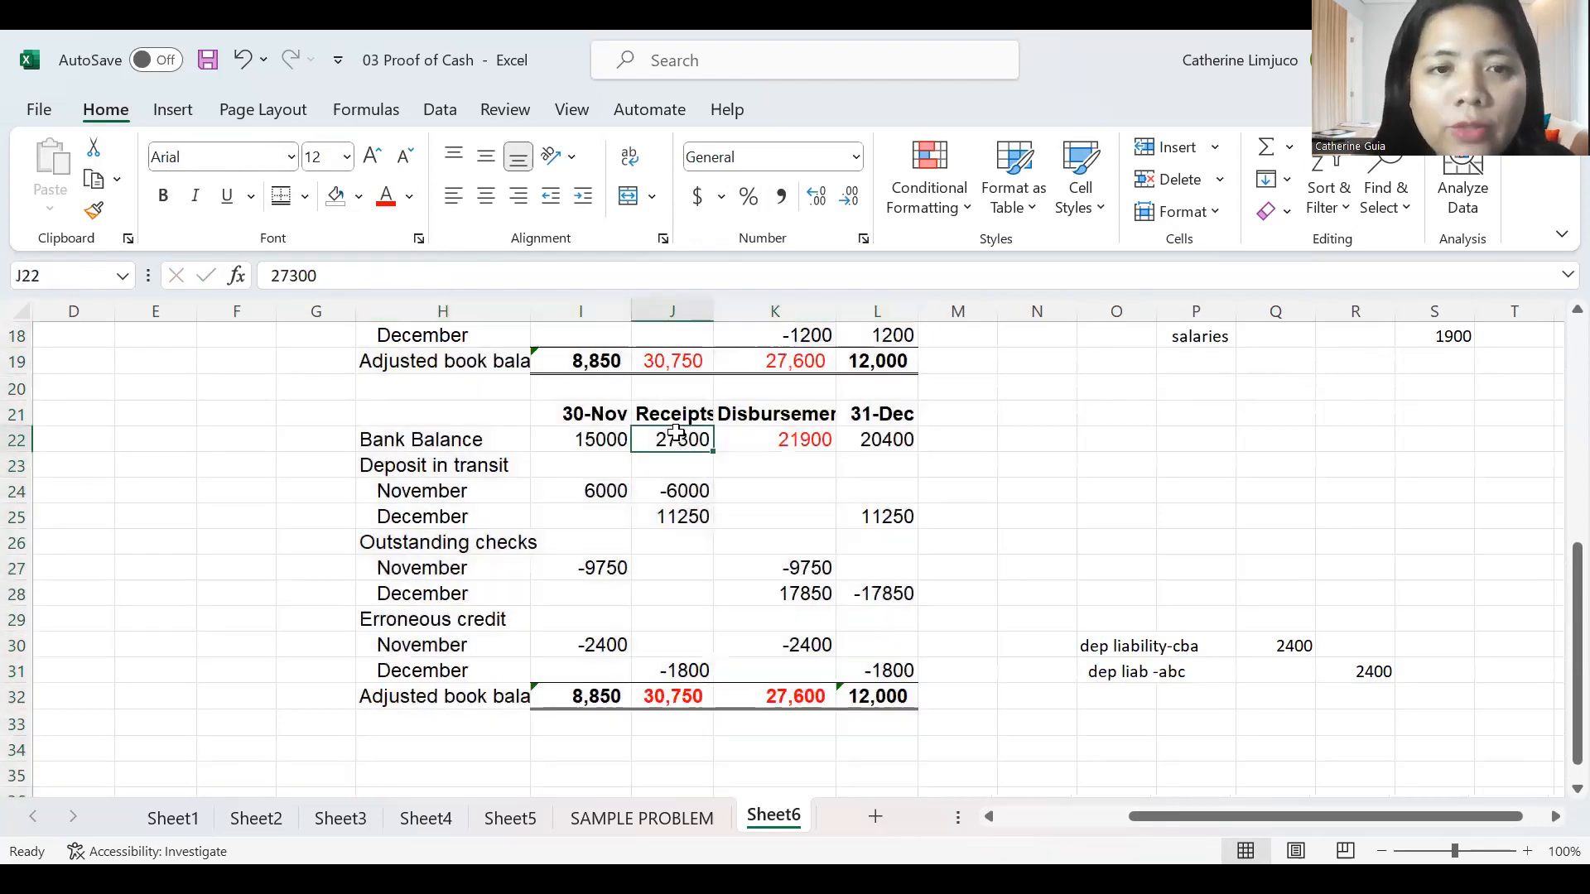
left_click_drag(531, 312, 697, 312)
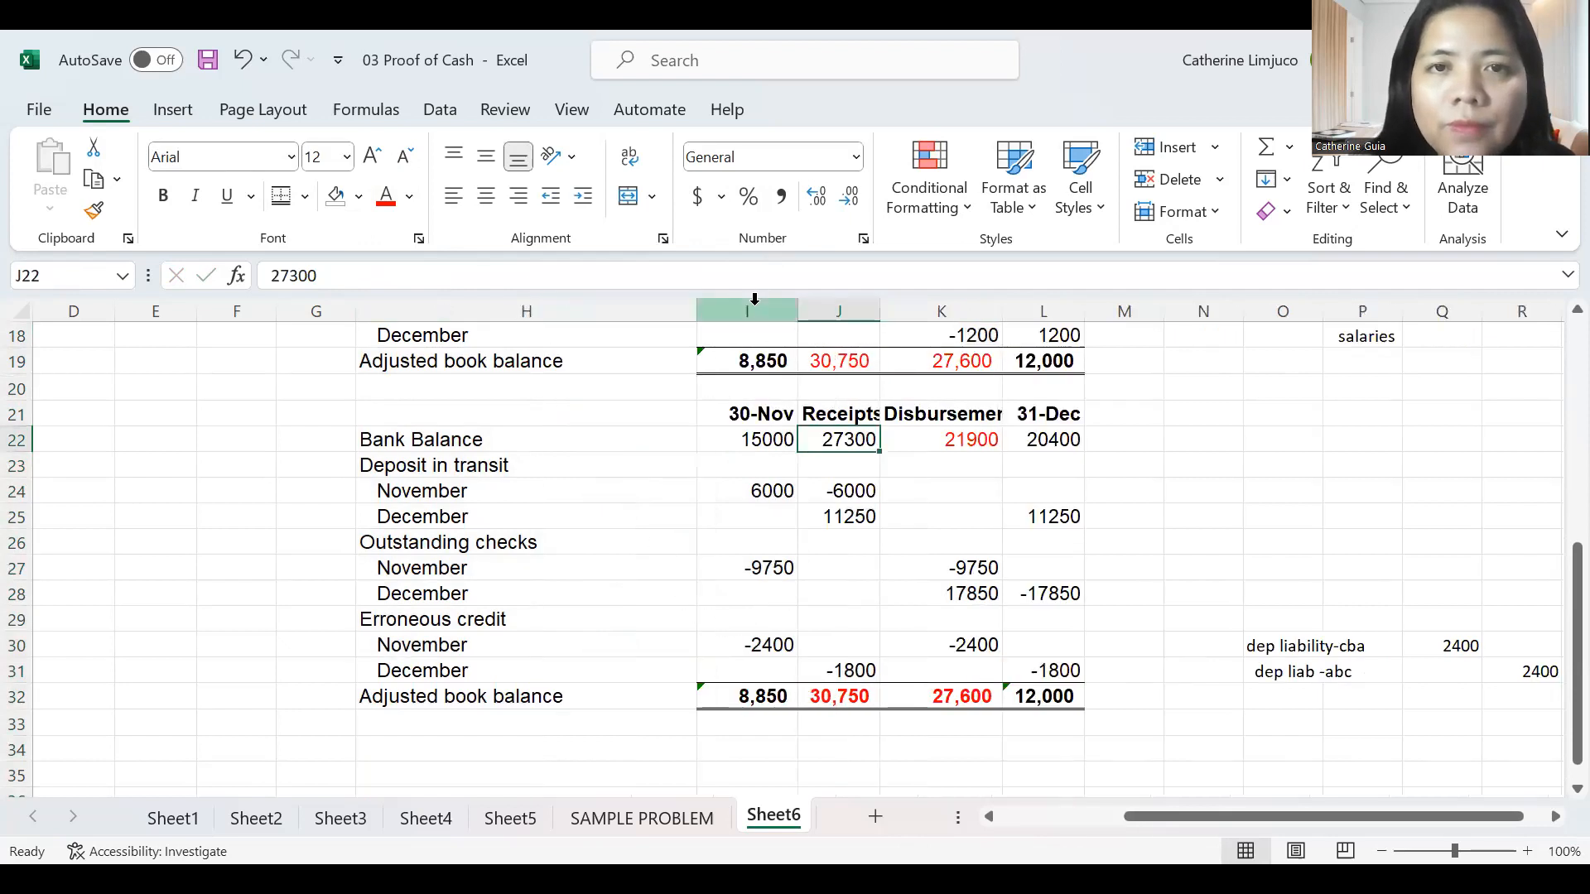
Format the bank section amounts in I22:L32 with thousands separators and no decimals.
left_click_drag(744, 440, 1047, 697)
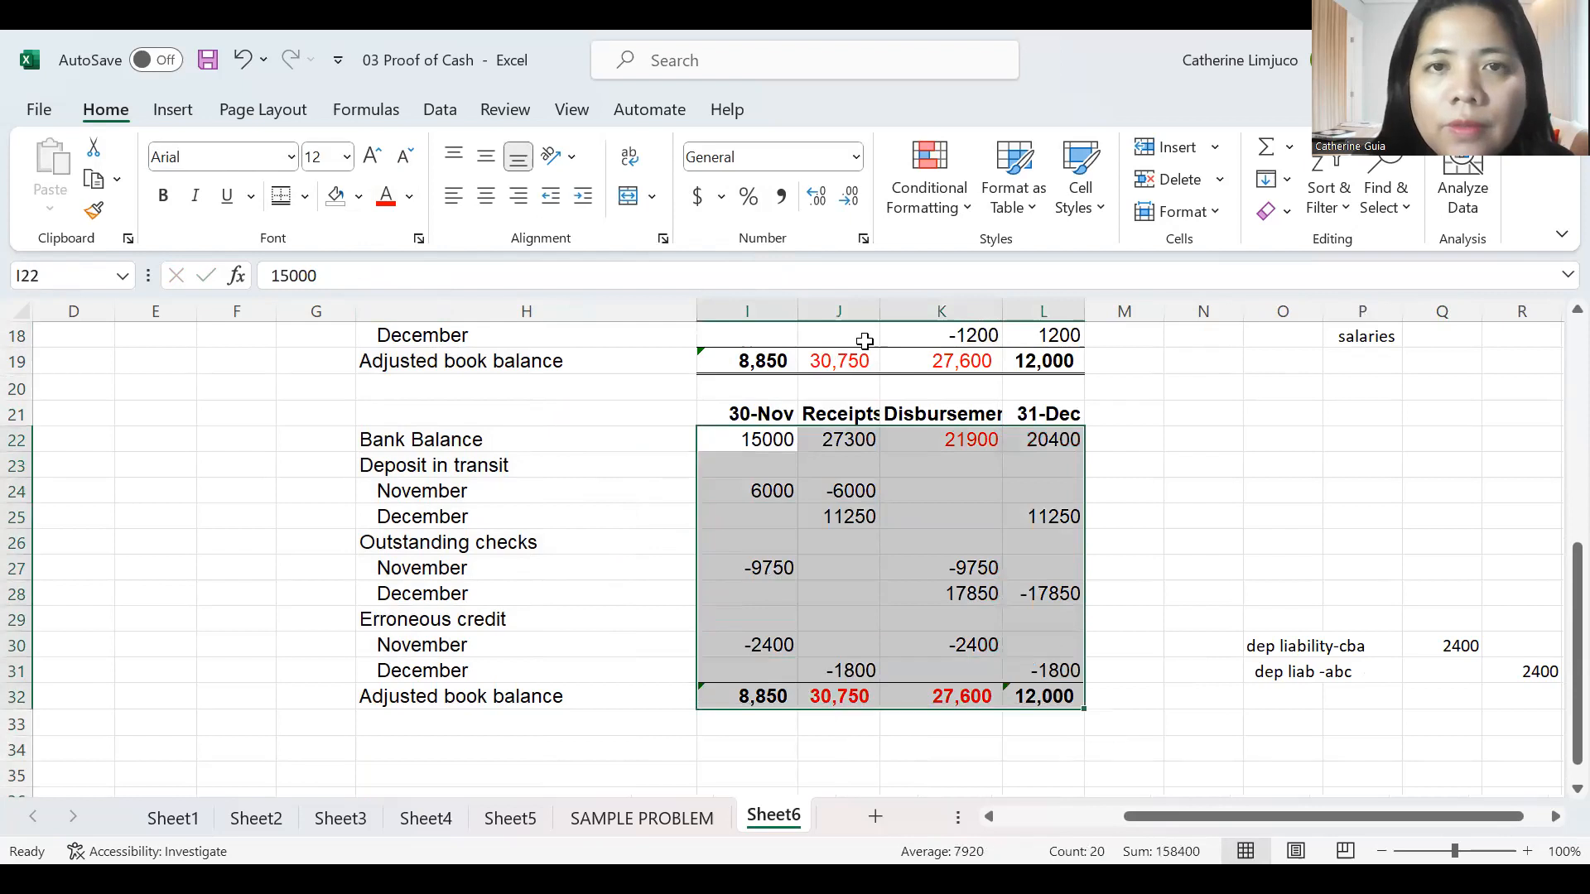
left_click(783, 199)
left_click(849, 197)
left_click(849, 197)
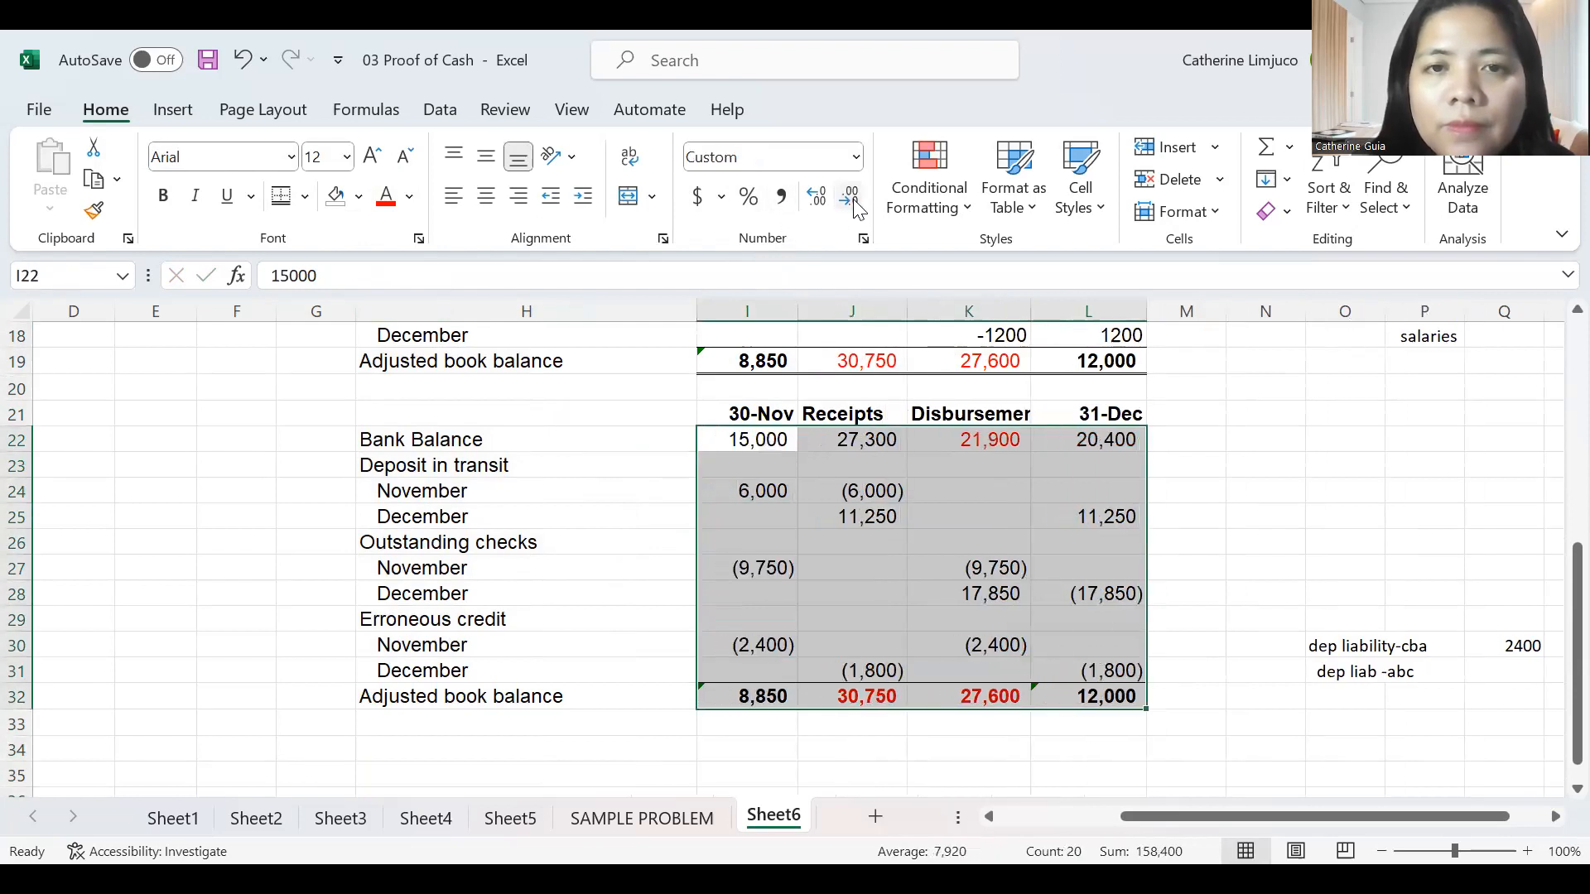
Format the book section amounts in I6:L18 with thousands separators and no decimals.
left_click(795, 374)
key("Up")
key("Up")
key("Up")
key("Up")
key("Up")
key("Up")
key("Up")
key("Up")
key("Up")
key("Up")
key("Up")
key("Up")
key("Up")
key("Up")
key("Up")
key("Up")
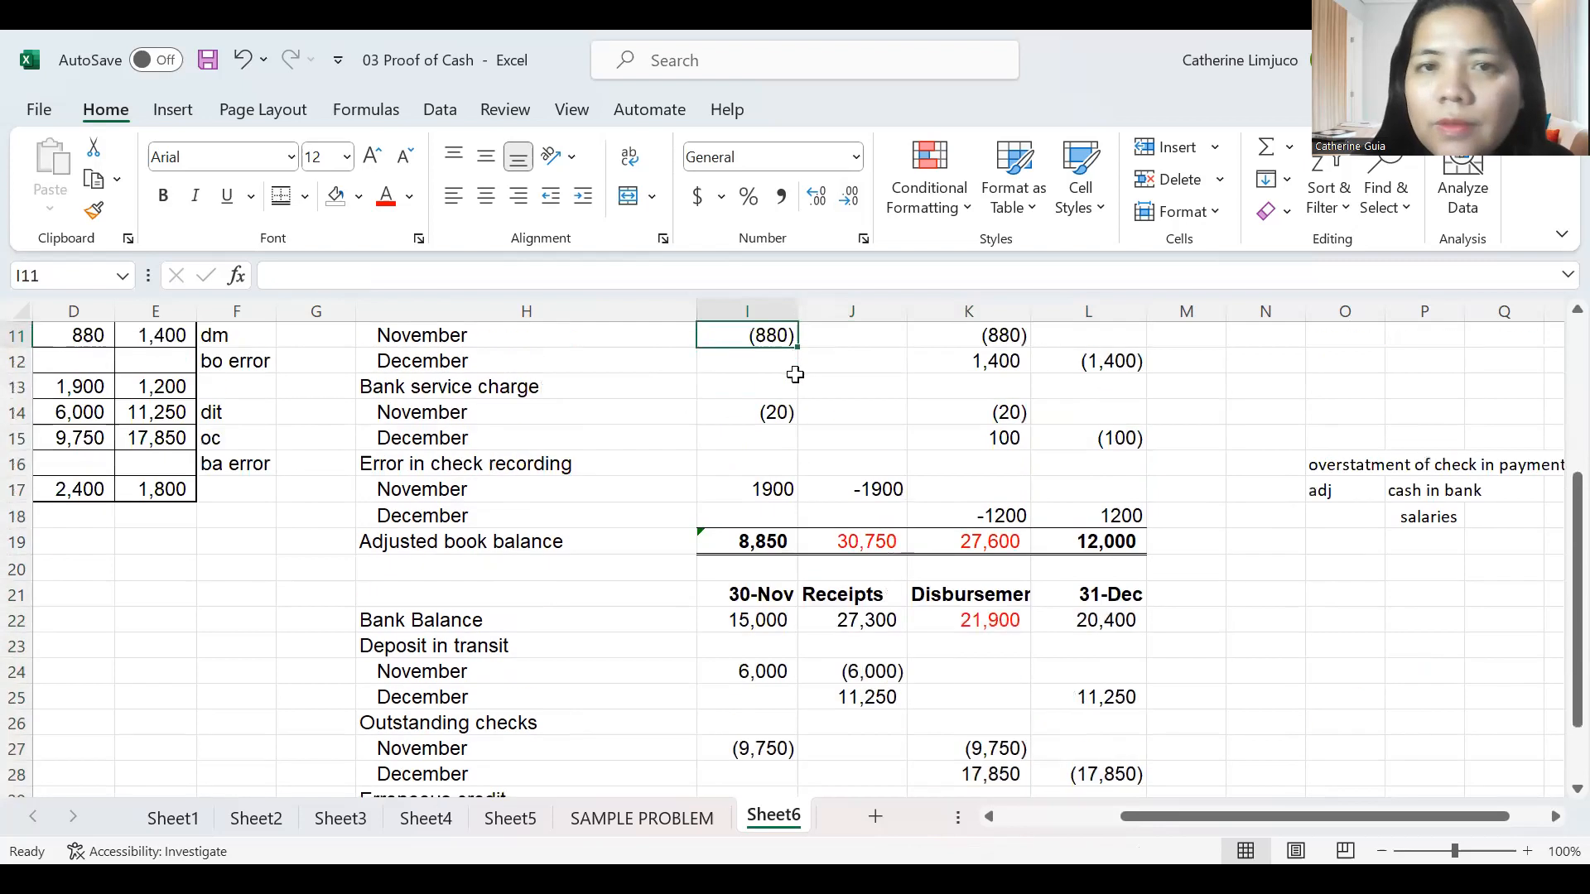
key("Up")
key("Down")
key("Down")
key("Down")
key("shift+Down")
key("shift+Down")
key("shift+Down")
key("shift+Down")
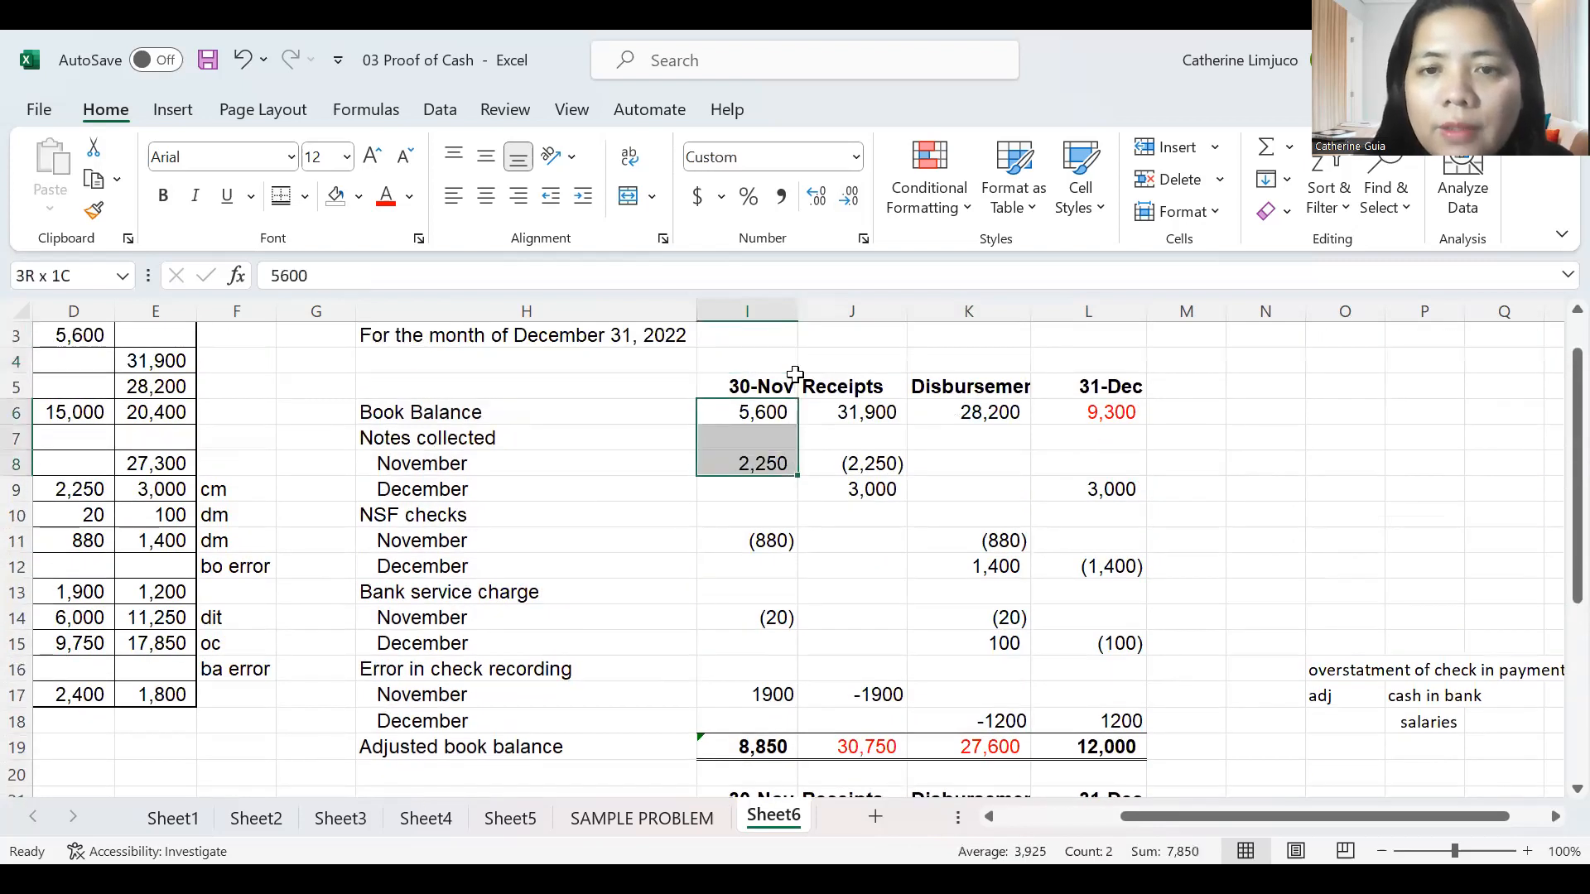
key("shift+Down")
key("shift+Down")
key("shift+Down")
key("shift+Down")
key("shift+Down")
key("shift+Down")
key("shift+Down")
key("shift+Down")
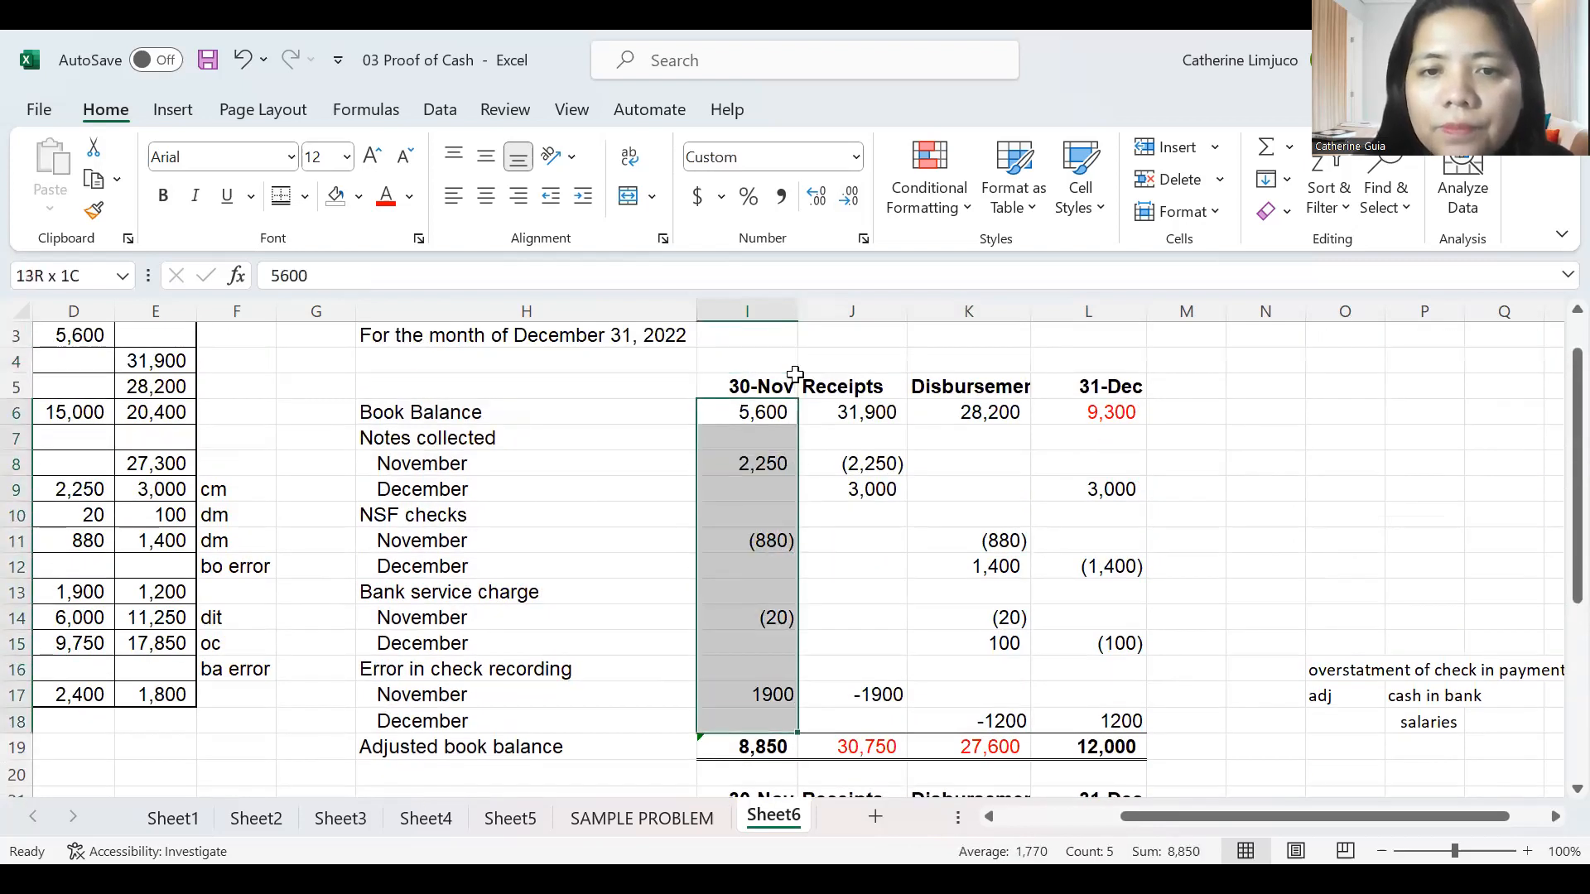
key("shift+Right")
key("shift+Right")
key("shift+Right")
key("shift+Right")
key("shift+Left")
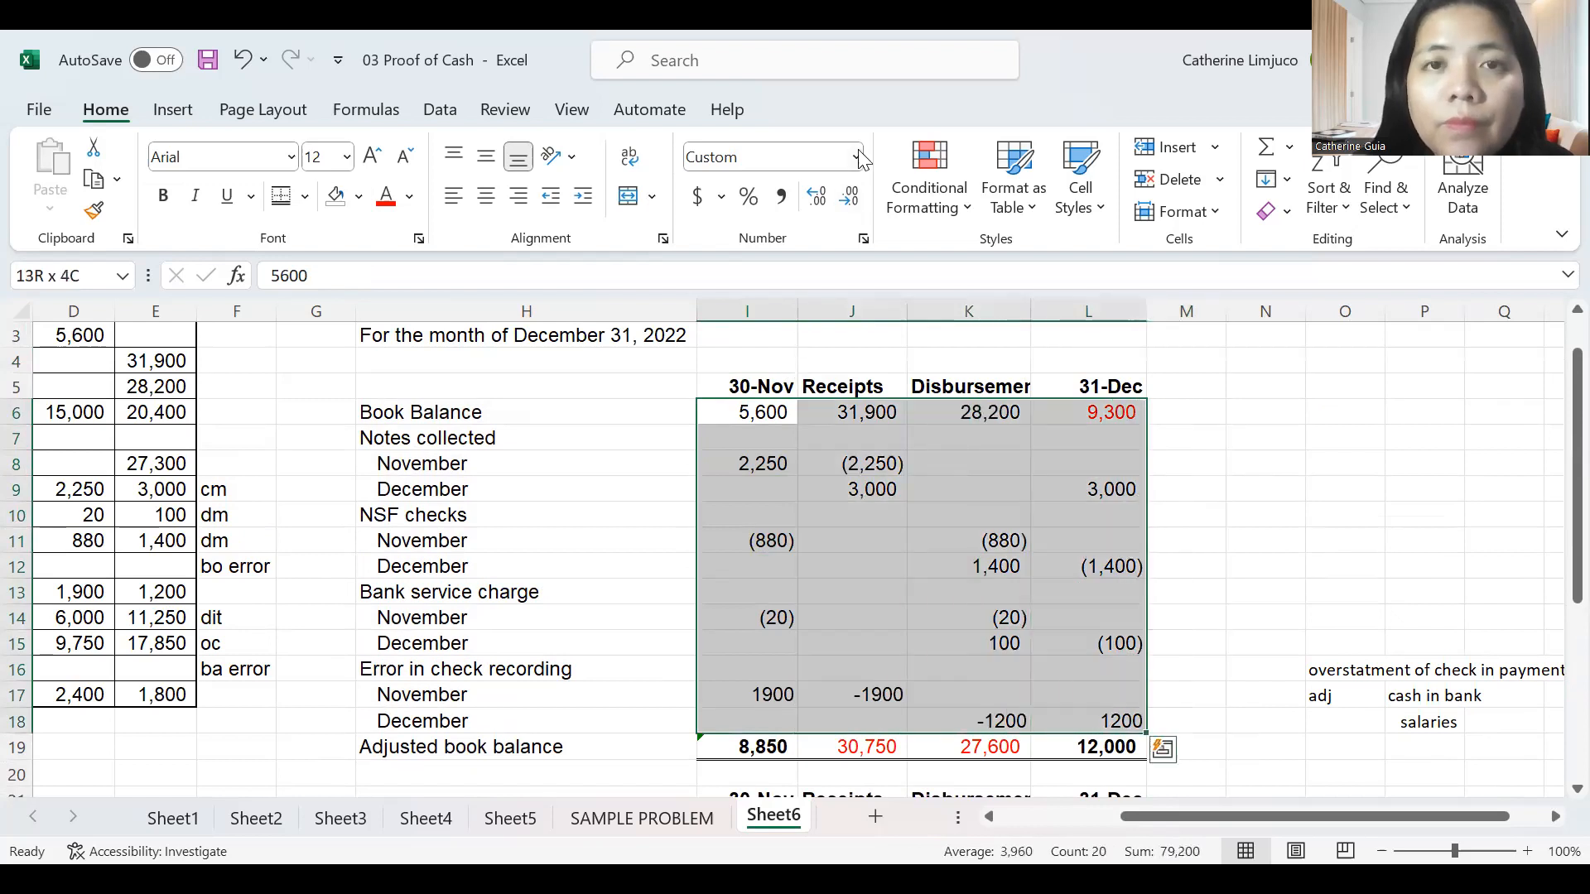
left_click(783, 195)
left_click(849, 198)
left_click(849, 199)
Look through the formatted proof of cash, from the book section down to the bank section's adjusted balance row.
left_click(855, 609)
key("Down")
key("Down")
key("Down")
key("Down")
key("Down")
key("Down")
key("Down")
key("Down")
key("Down")
key("Down")
key("Down")
key("Down")
key("Down")
key("Down")
key("Down")
key("Down")
key("Down")
key("Down")
key("Down")
key("Down")
key("Down")
key("Down")
key("Down")
key("Up")
key("Up")
key("Up")
key("Up")
key("Up")
key("Up")
key("Up")
key("Up")
key("Up")
key("Up")
key("Up")
key("Up")
key("Up")
key("Up")
key("Up")
key("Up")
key("Up")
key("Up")
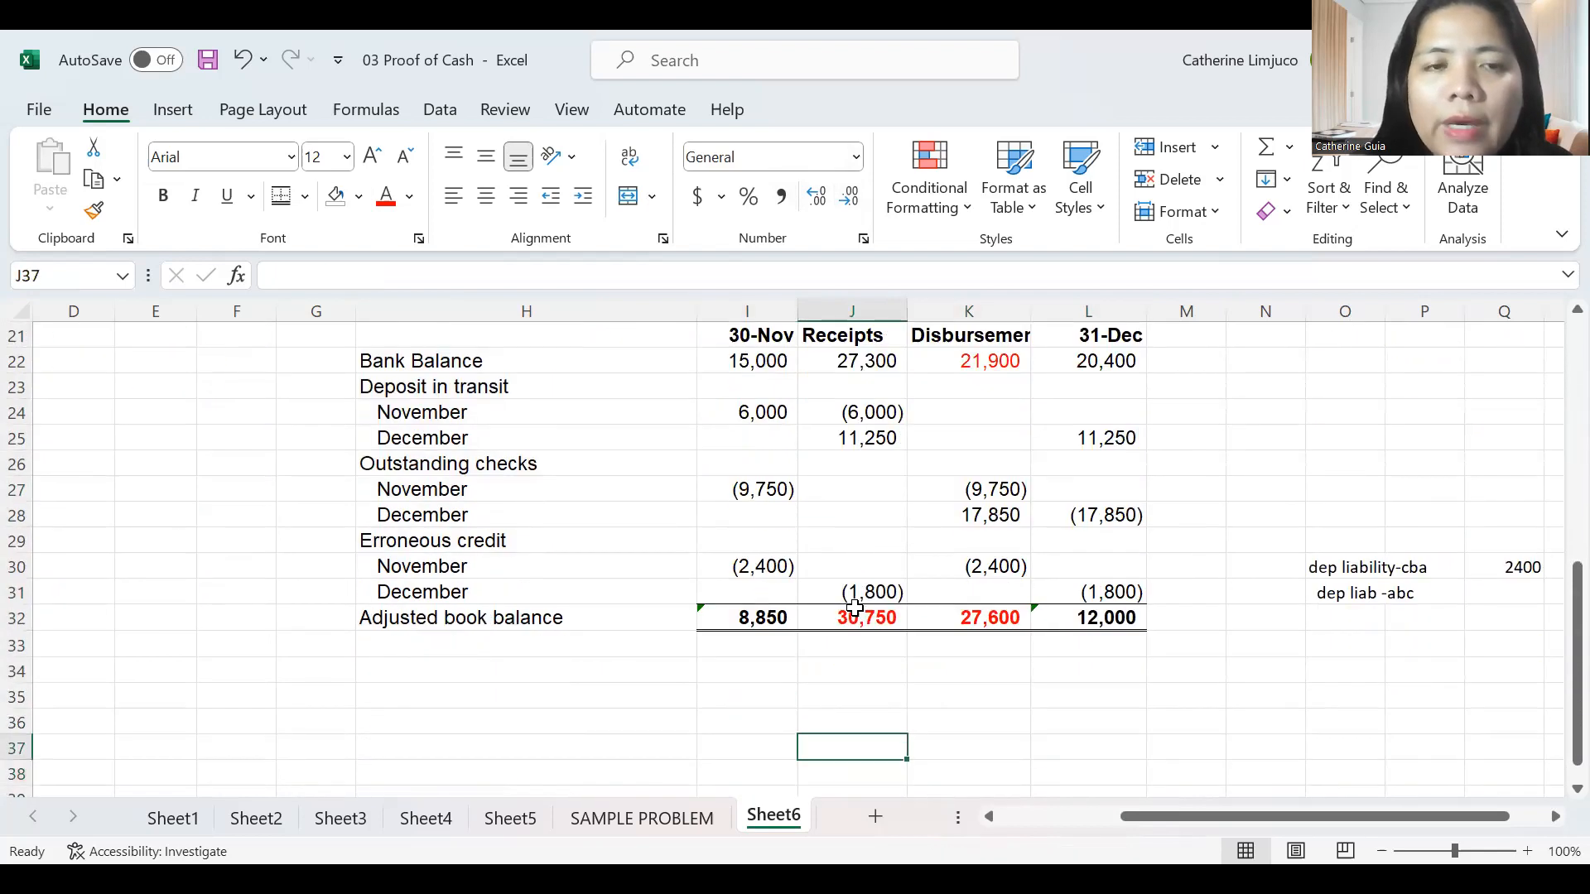
Look over the adjusted balance rows of the book section and the bank section.
key("Up")
key("Up")
key("Up")
key("Up")
key("Up")
key("Up")
key("Up")
key("Left")
key("Left")
key("Down")
key("Down")
key("Down")
key("Down")
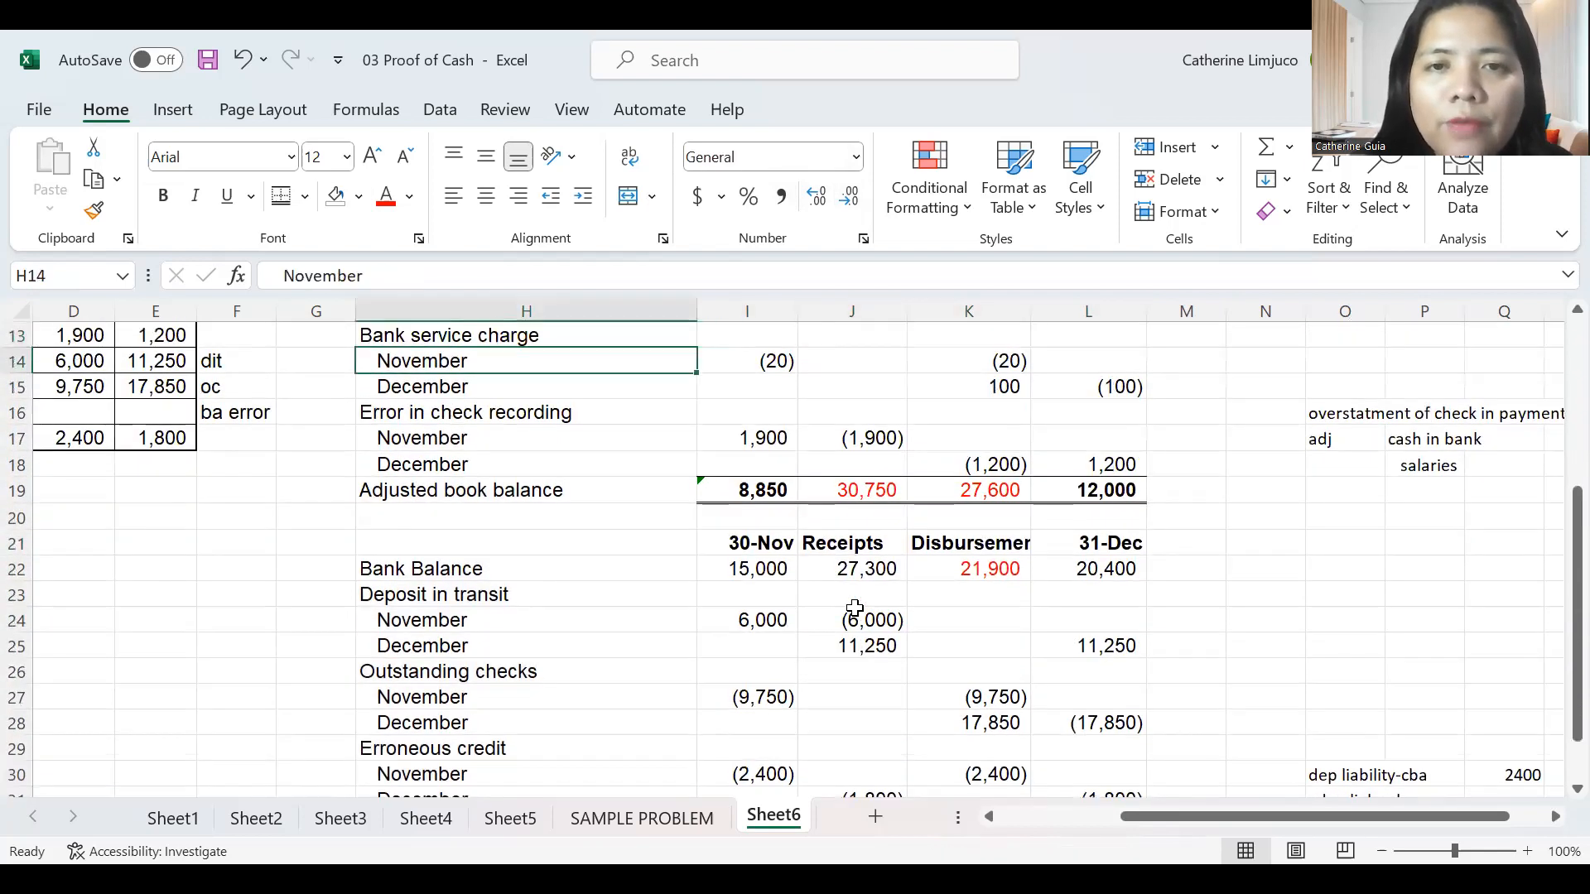
key("Down")
key("Down")
key("Down")
key("Down")
key("Down")
key("Down")
key("Down")
key("Down")
key("Down")
key("Down")
key("Down")
key("Down")
key("Down")
key("Down")
key("Down")
key("Down")
key("Down")
key("Down")
key("Down")
key("Down")
key("Up")
key("Up")
key("Up")
key("Up")
key("Up")
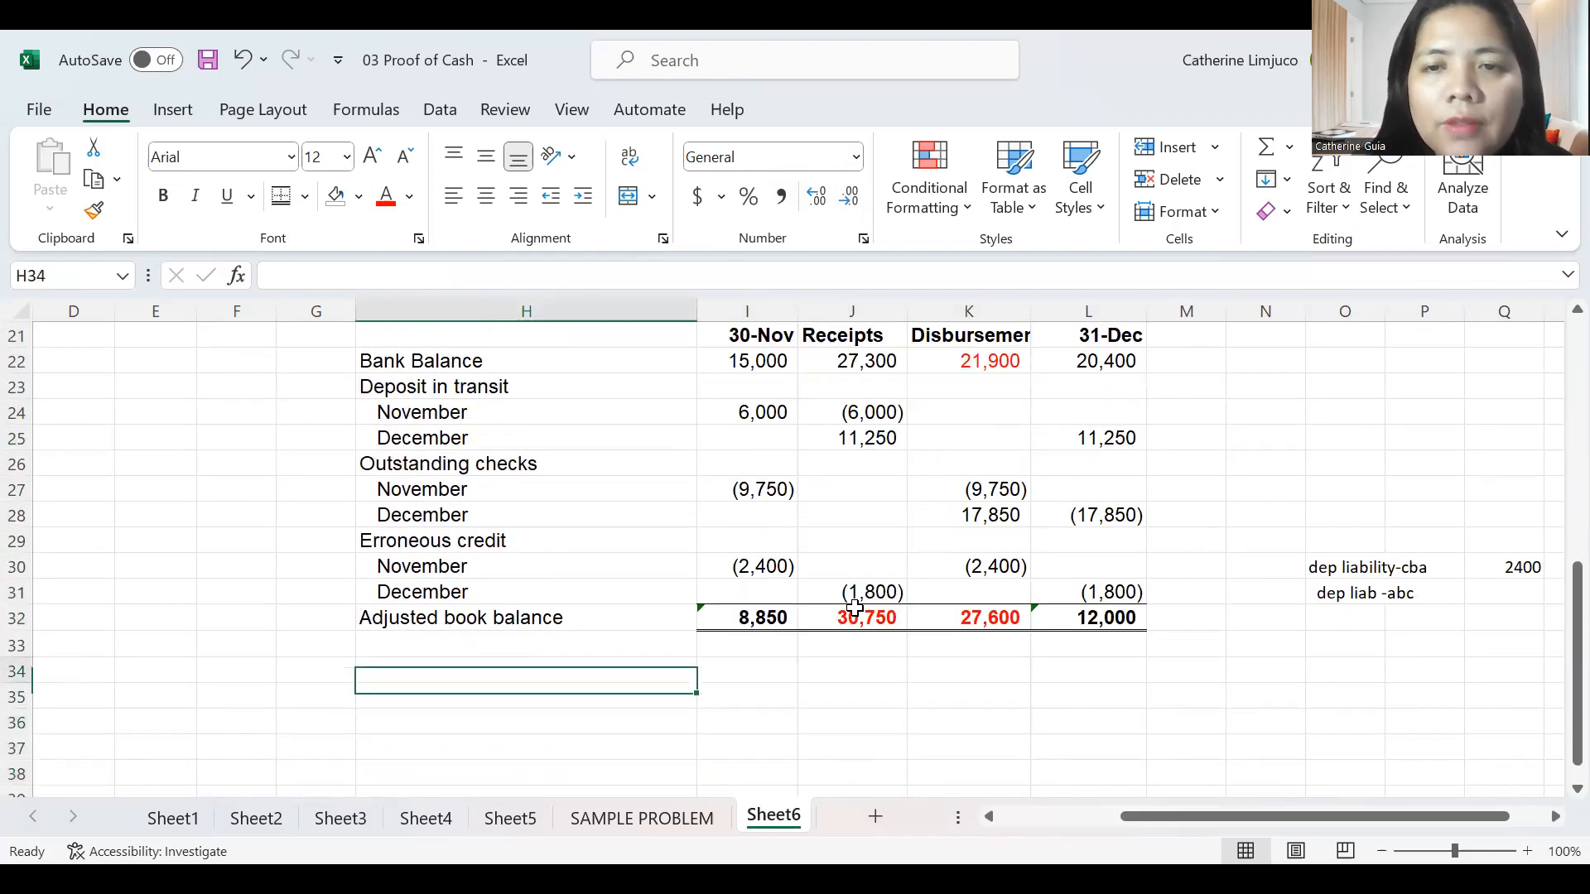
Enter the formula =I19-I32 in I33 to compare the November 30 adjusted balances of the book and bank sections.
key("Right")
type("=")
key("Up")
key("Up")
key("Up")
key("Up")
key("Up")
key("Up")
key("Up")
key("Up")
key("Up")
key("Up")
key("Up")
key("Up")
key("Up")
key("Up")
key("Up")
key("Up")
key("Up")
key("Up")
key("Up")
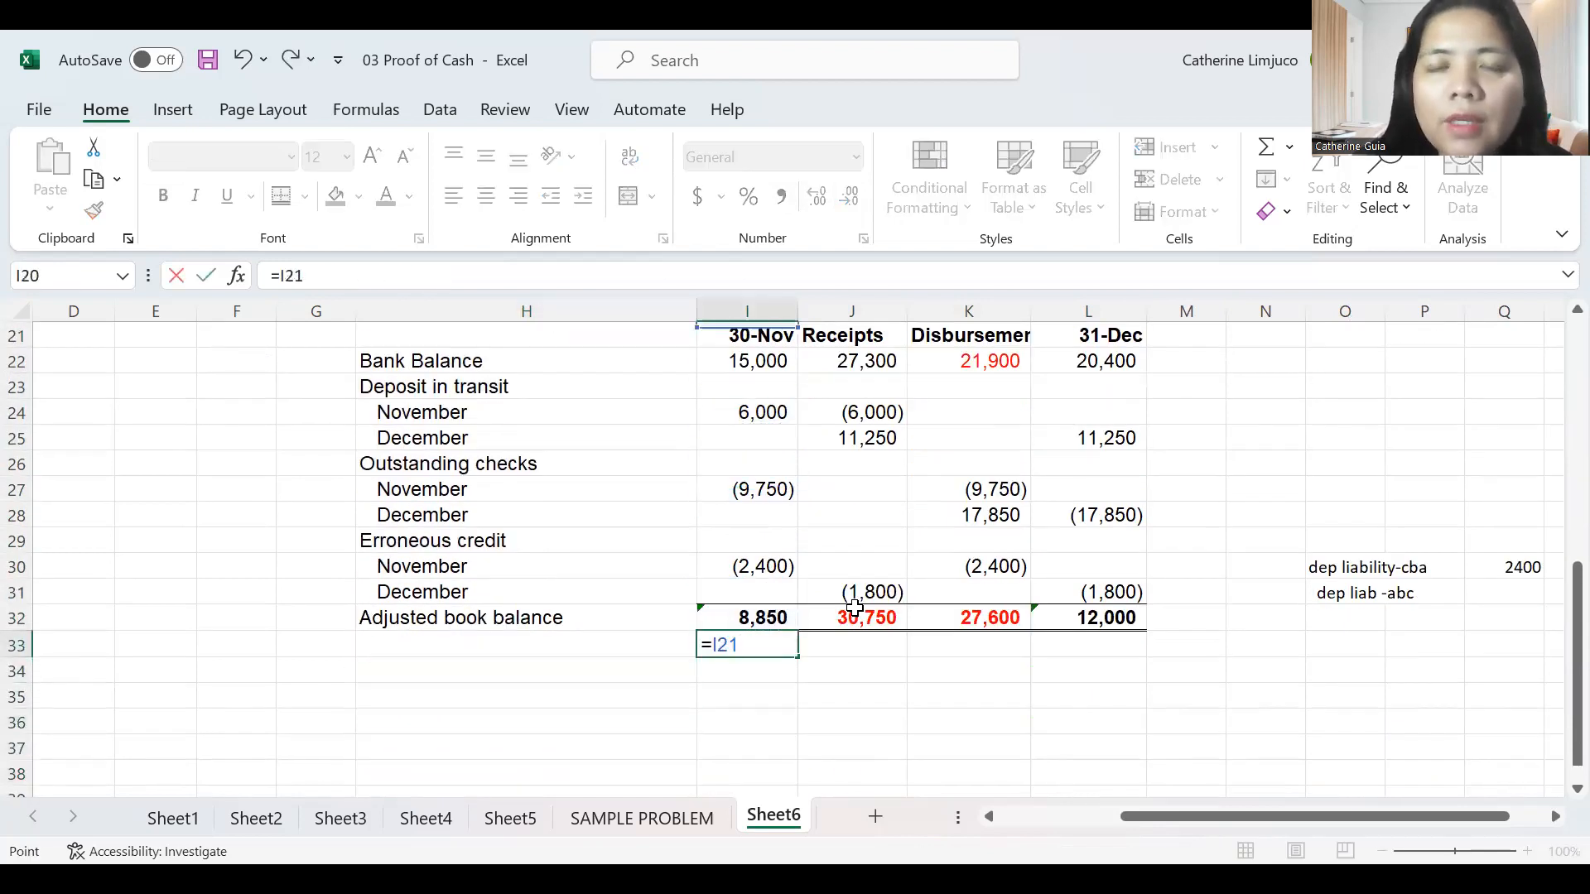
key("Down")
key("Down")
key("Down")
key("Down")
key("Down")
type("-")
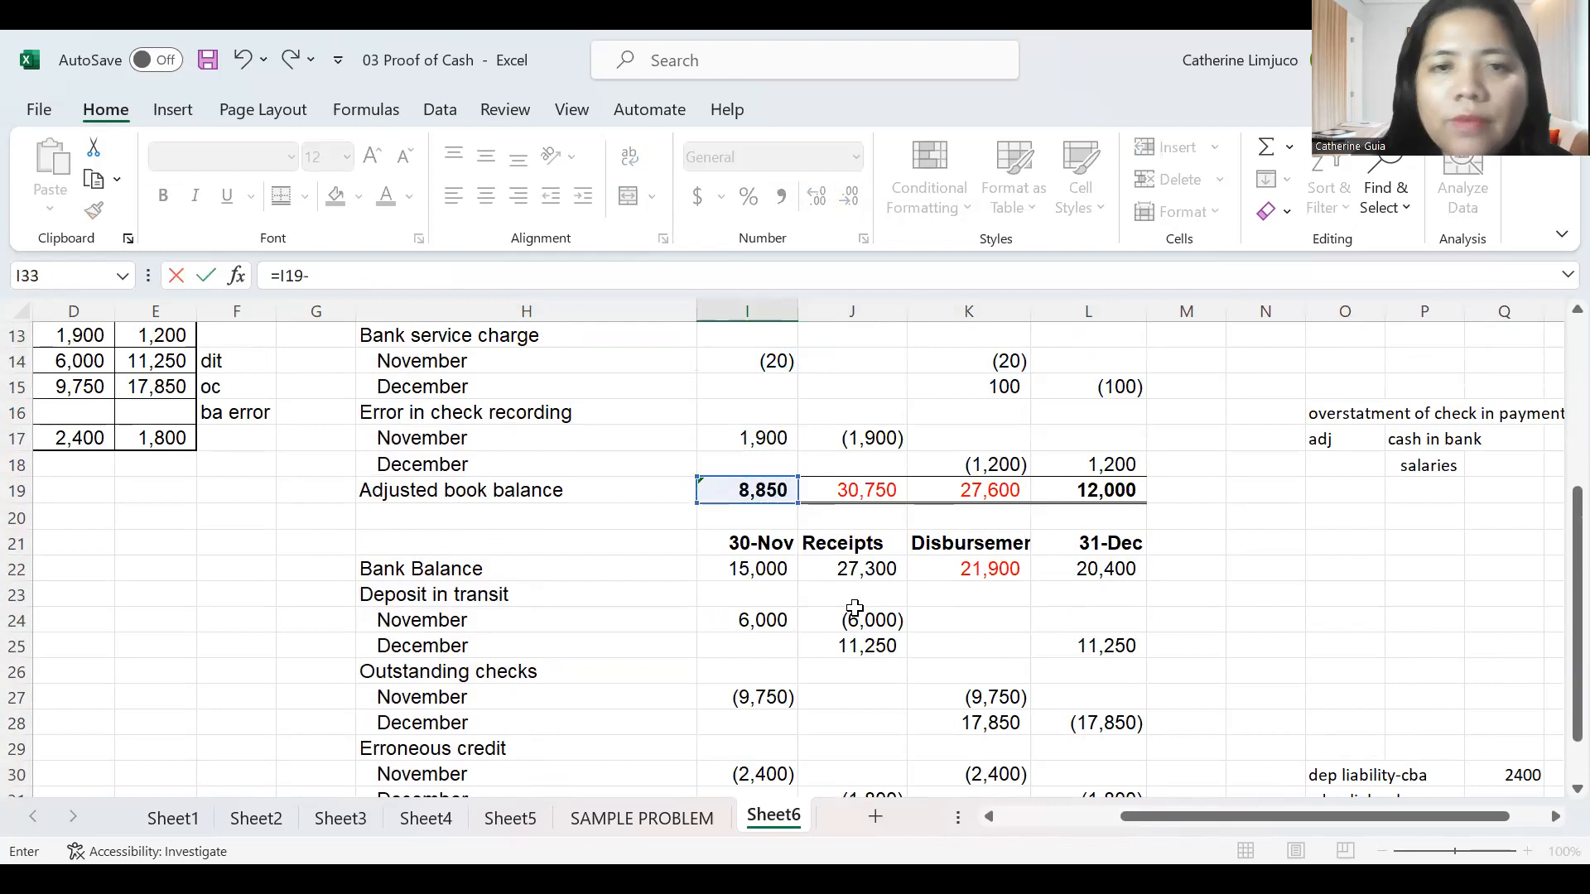
key("Up")
key("Up")
key("Down")
key("Return")
Copy the difference formula from I33 across to J33:L33.
key("Up")
key("ctrl+c")
key("Right")
key("shift+Right")
key("shift+Right")
key("ctrl+v")
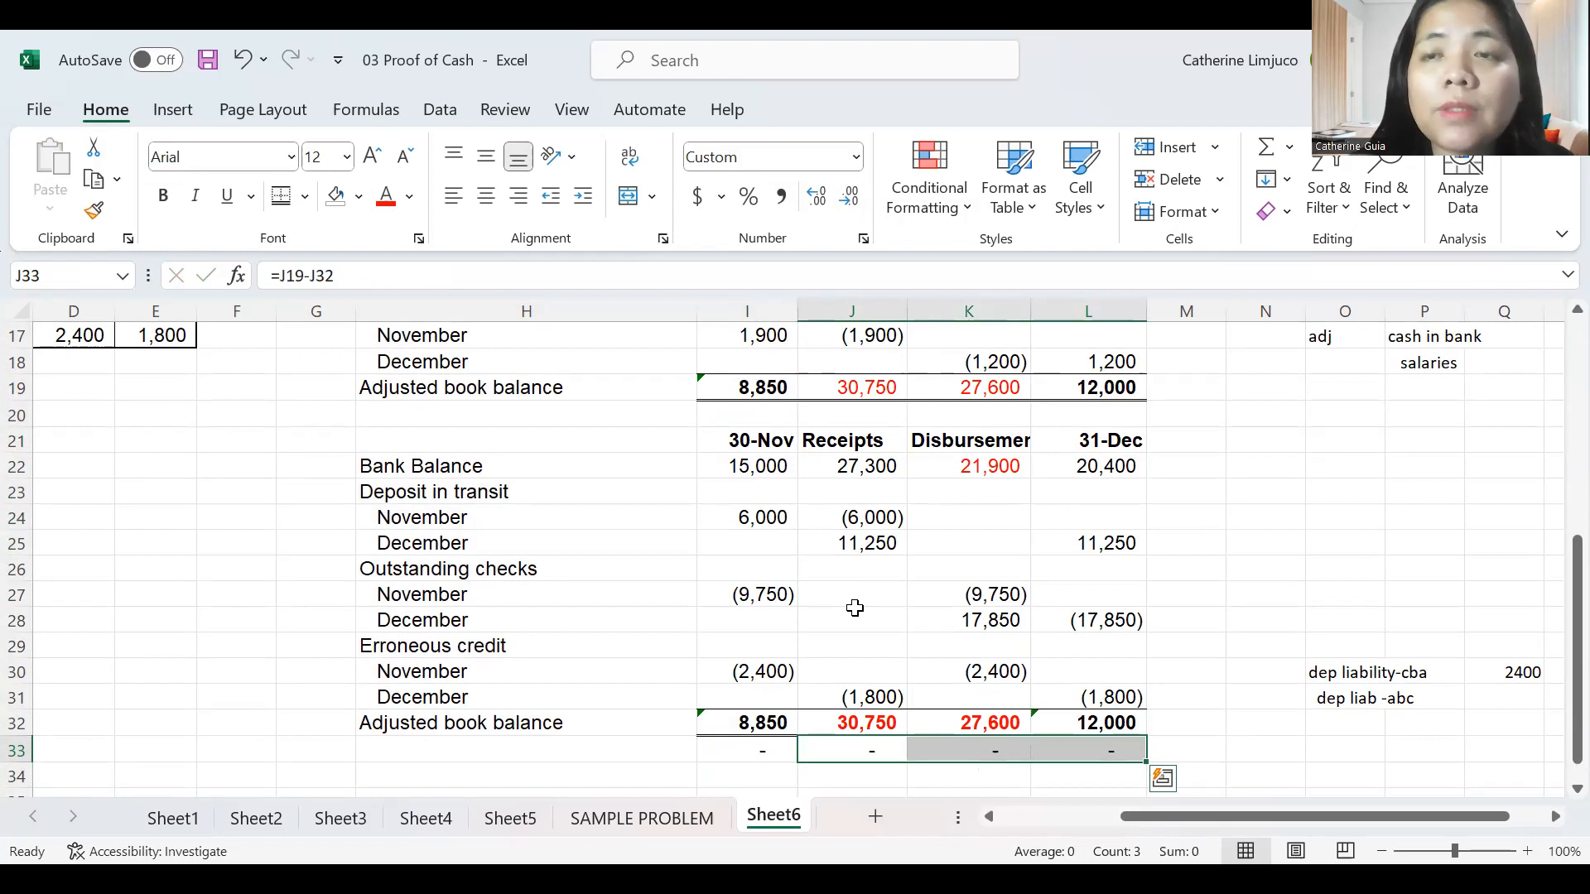
Review the bank section's rows and the December erroneous credit adjustment in the receipts column.
key("Left")
key("Left")
key("Up")
key("Up")
key("Up")
key("Up")
key("Up")
key("Up")
key("Up")
key("Up")
key("Up")
key("Up")
key("Up")
key("Up")
key("Up")
key("Up")
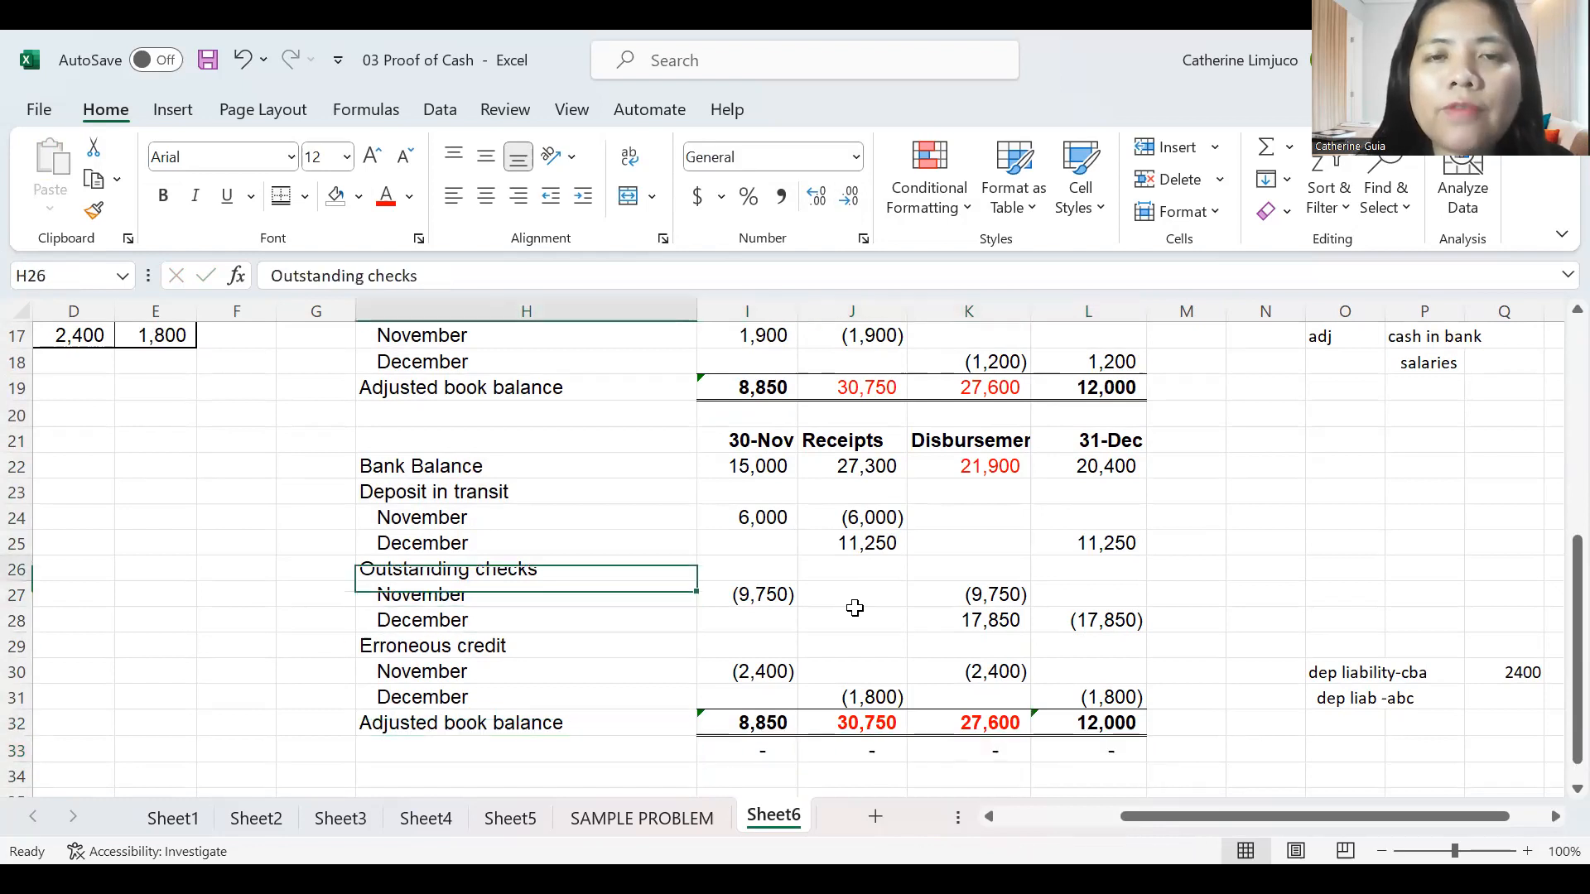
key("Right")
key("Down")
key("Down")
key("Down")
key("Down")
key("Down")
key("Down")
key("Down")
key("Down")
key("Down")
key("Down")
key("Down")
key("Down")
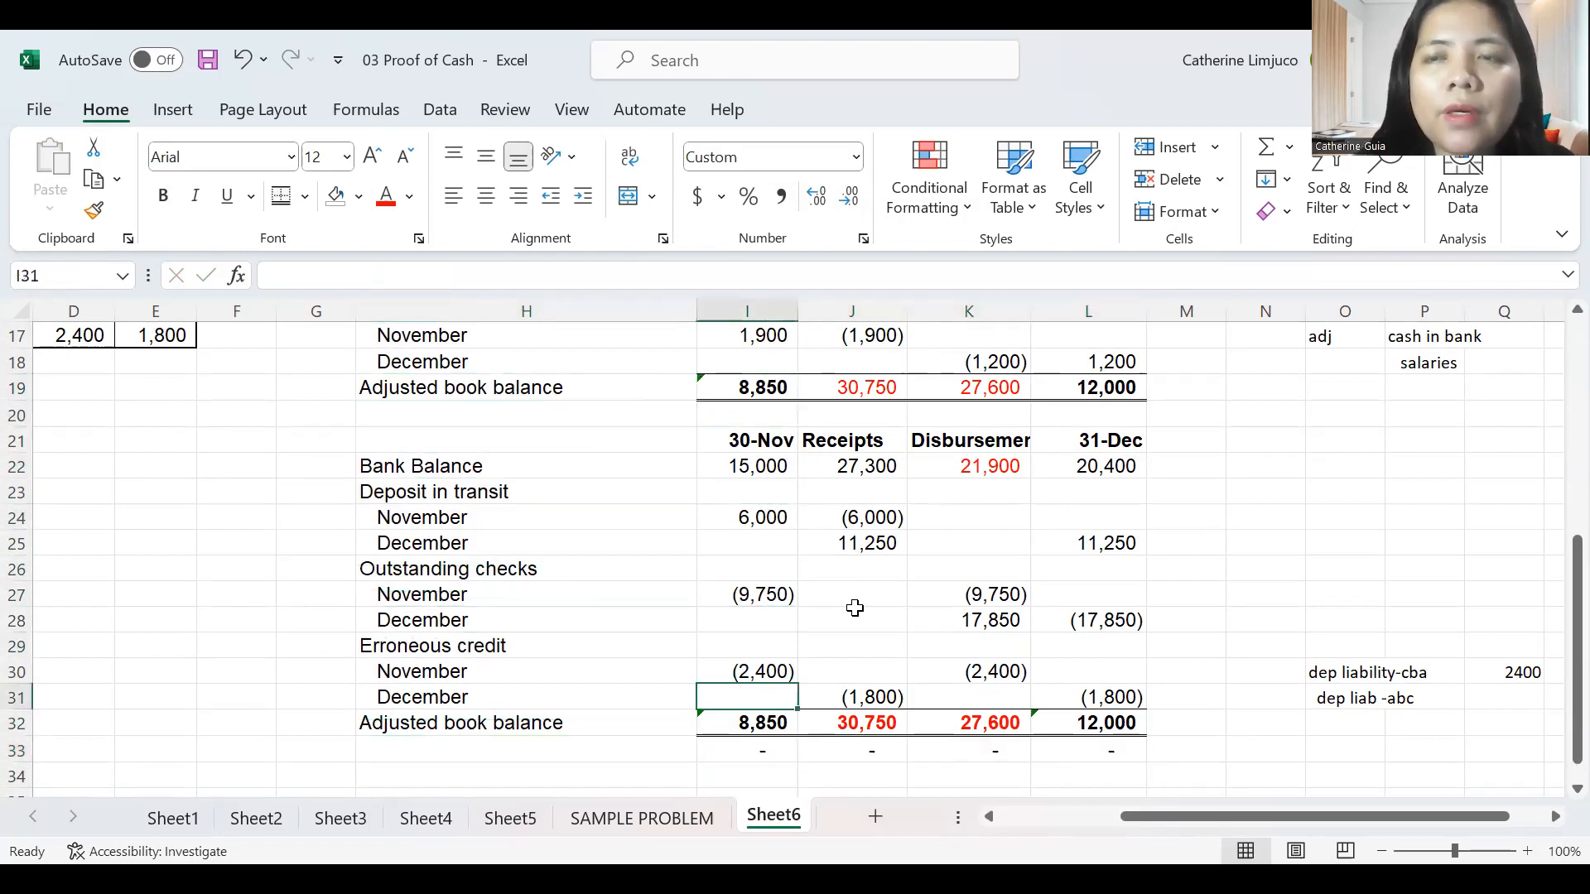
key("Right")
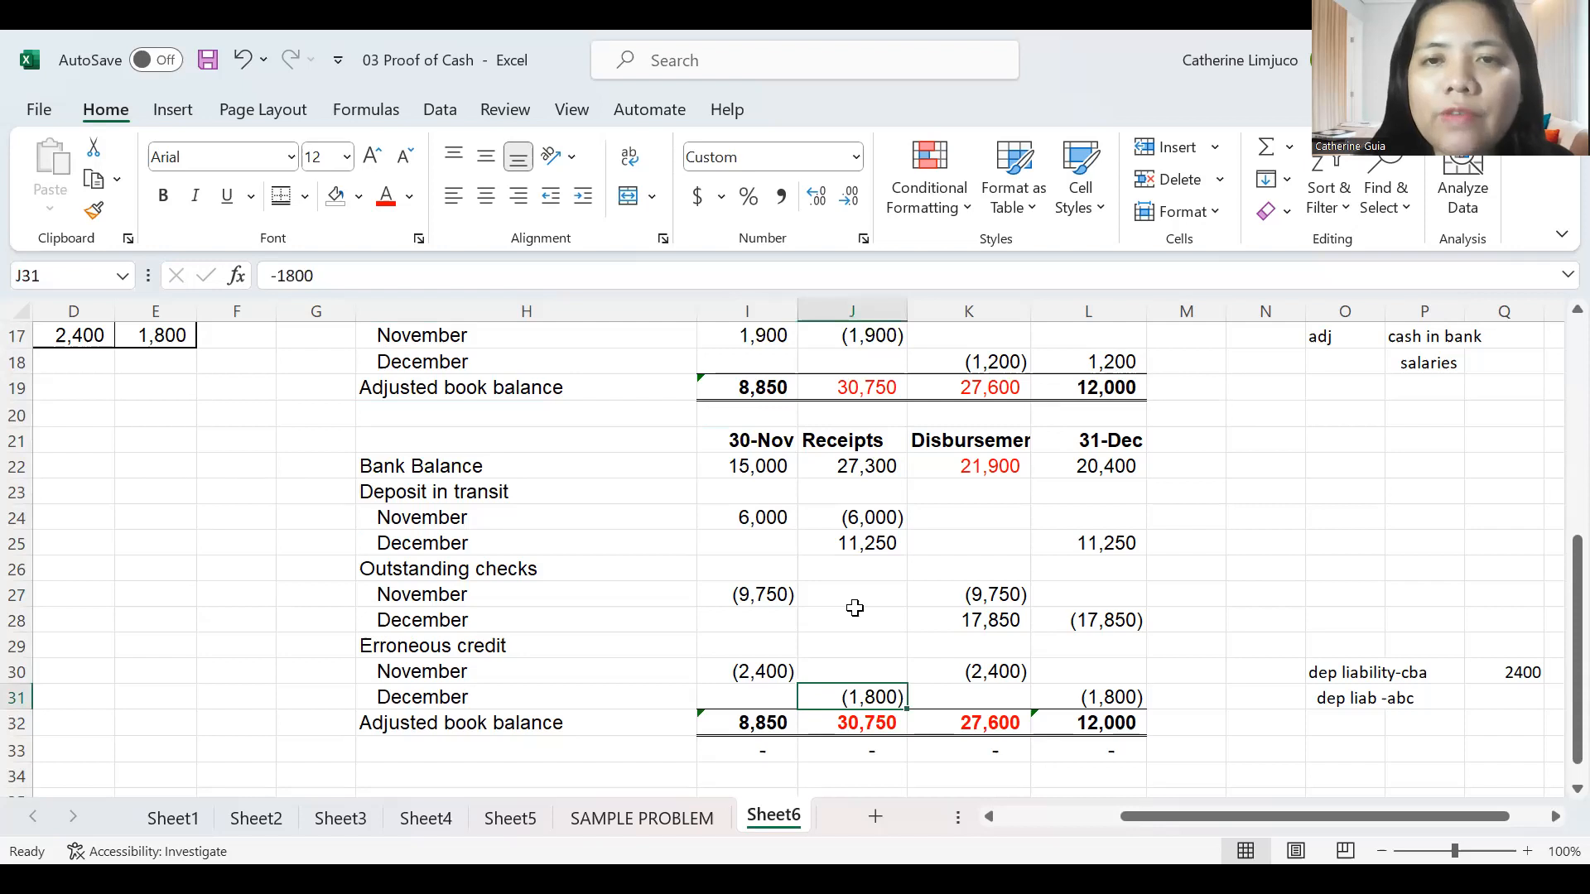
Make the adjusted receipts and disbursements totals of the book section, J19:K19, bold.
key("Right")
key("Up")
key("Up")
key("Up")
key("Up")
key("Up")
key("Up")
key("Up")
key("Up")
key("Up")
key("Up")
key("Up")
key("Up")
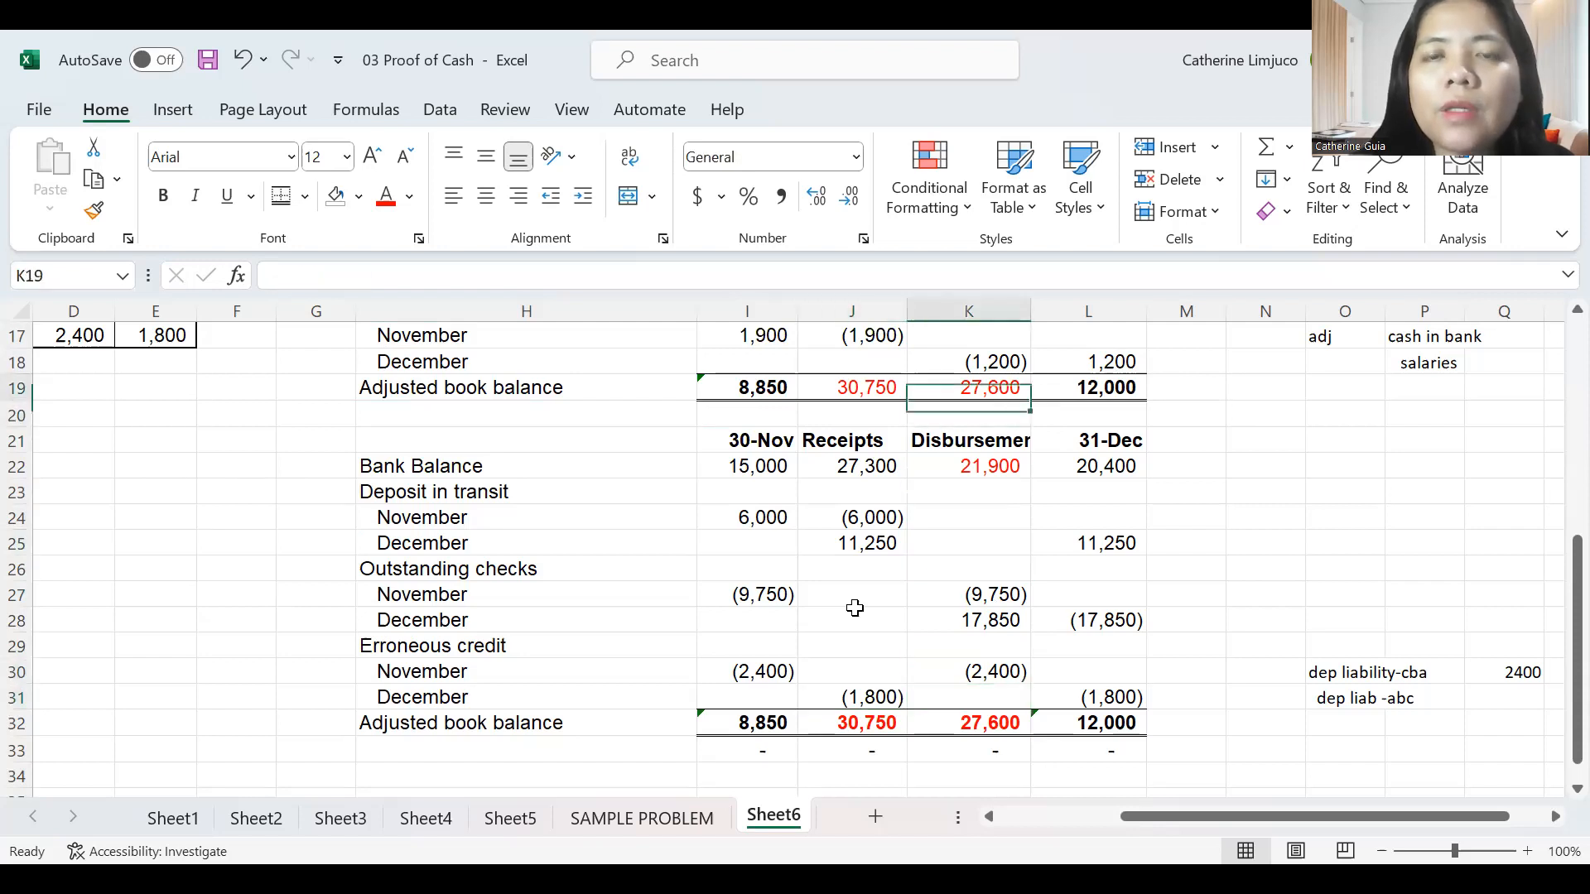
key("Left")
key("Left")
key("Right")
key("shift+Right")
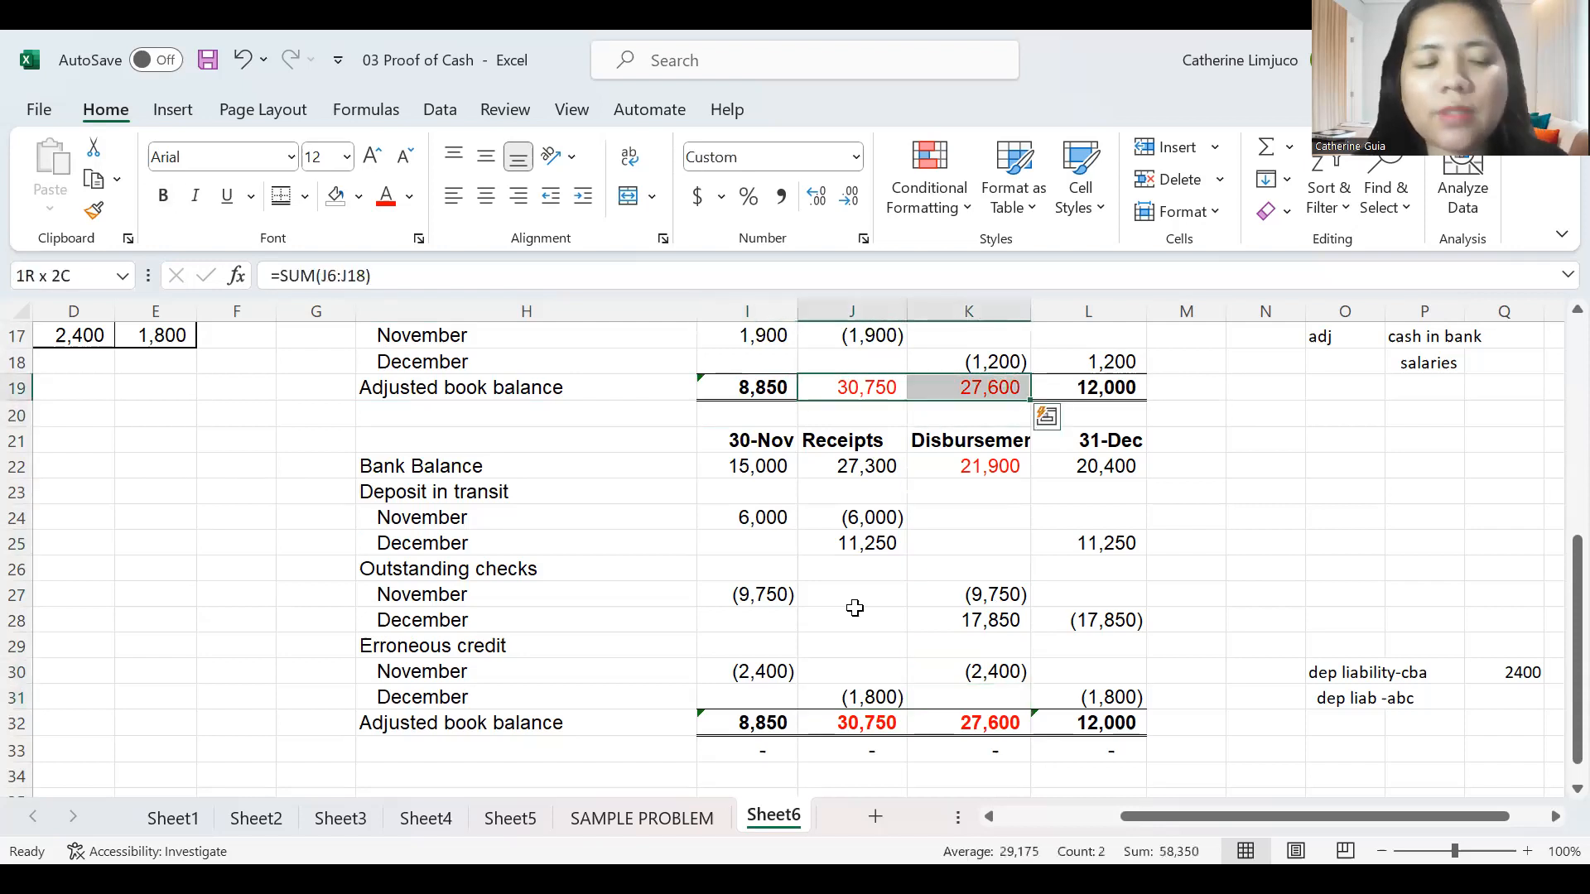
key("ctrl+b")
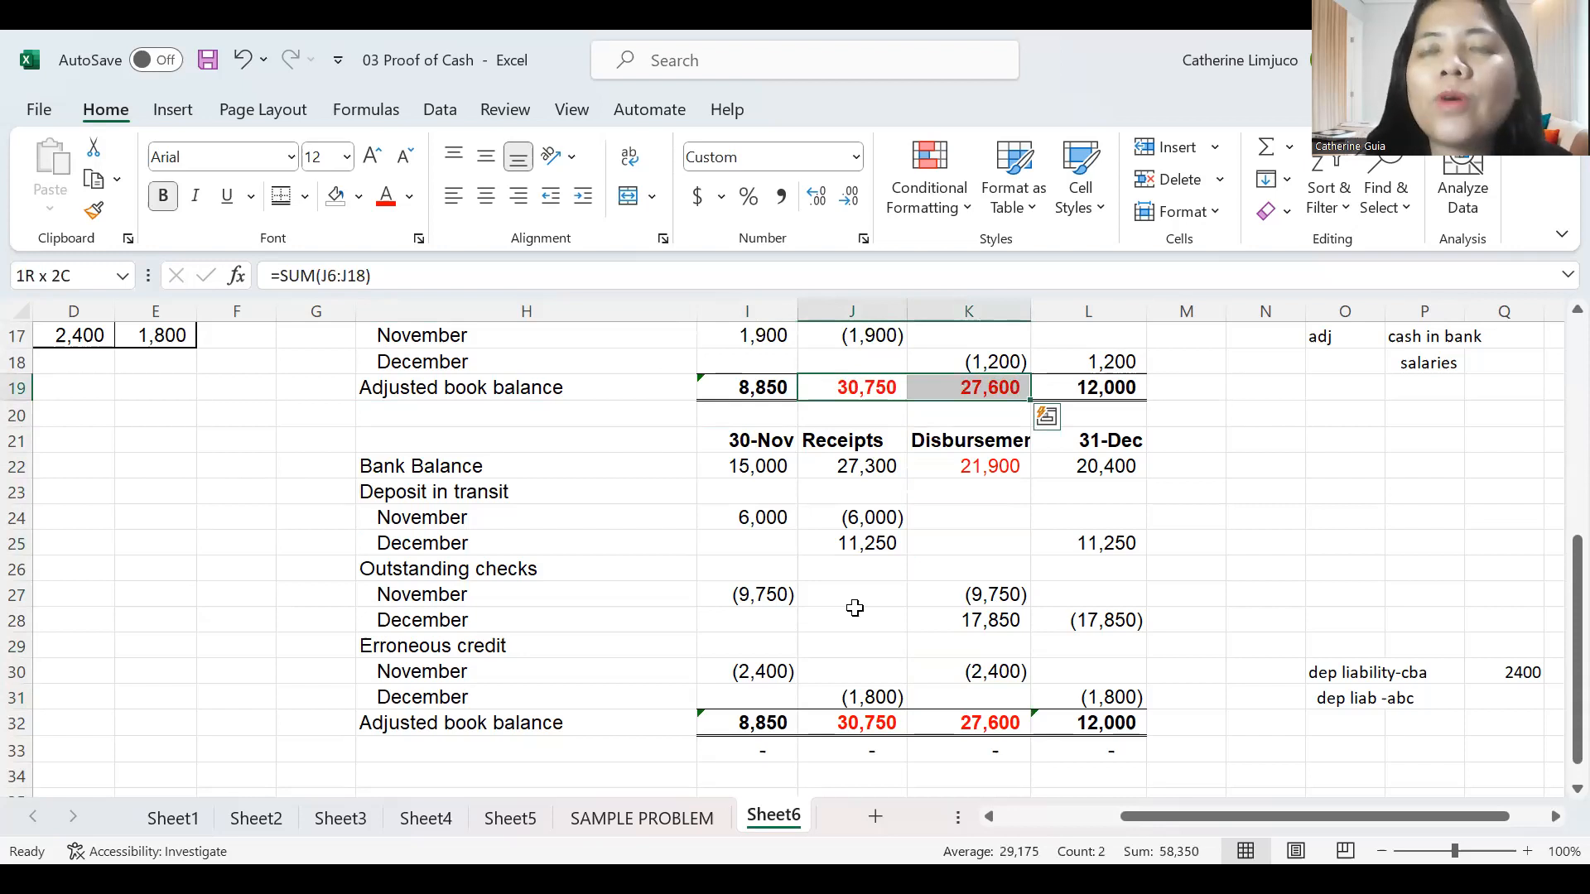
Check the sum of the bank section's 31-Dec amounts in L22:L31 and inspect the adjusted balance formula in L32.
key("Down")
key("Down")
key("Down")
key("Right")
key("Right")
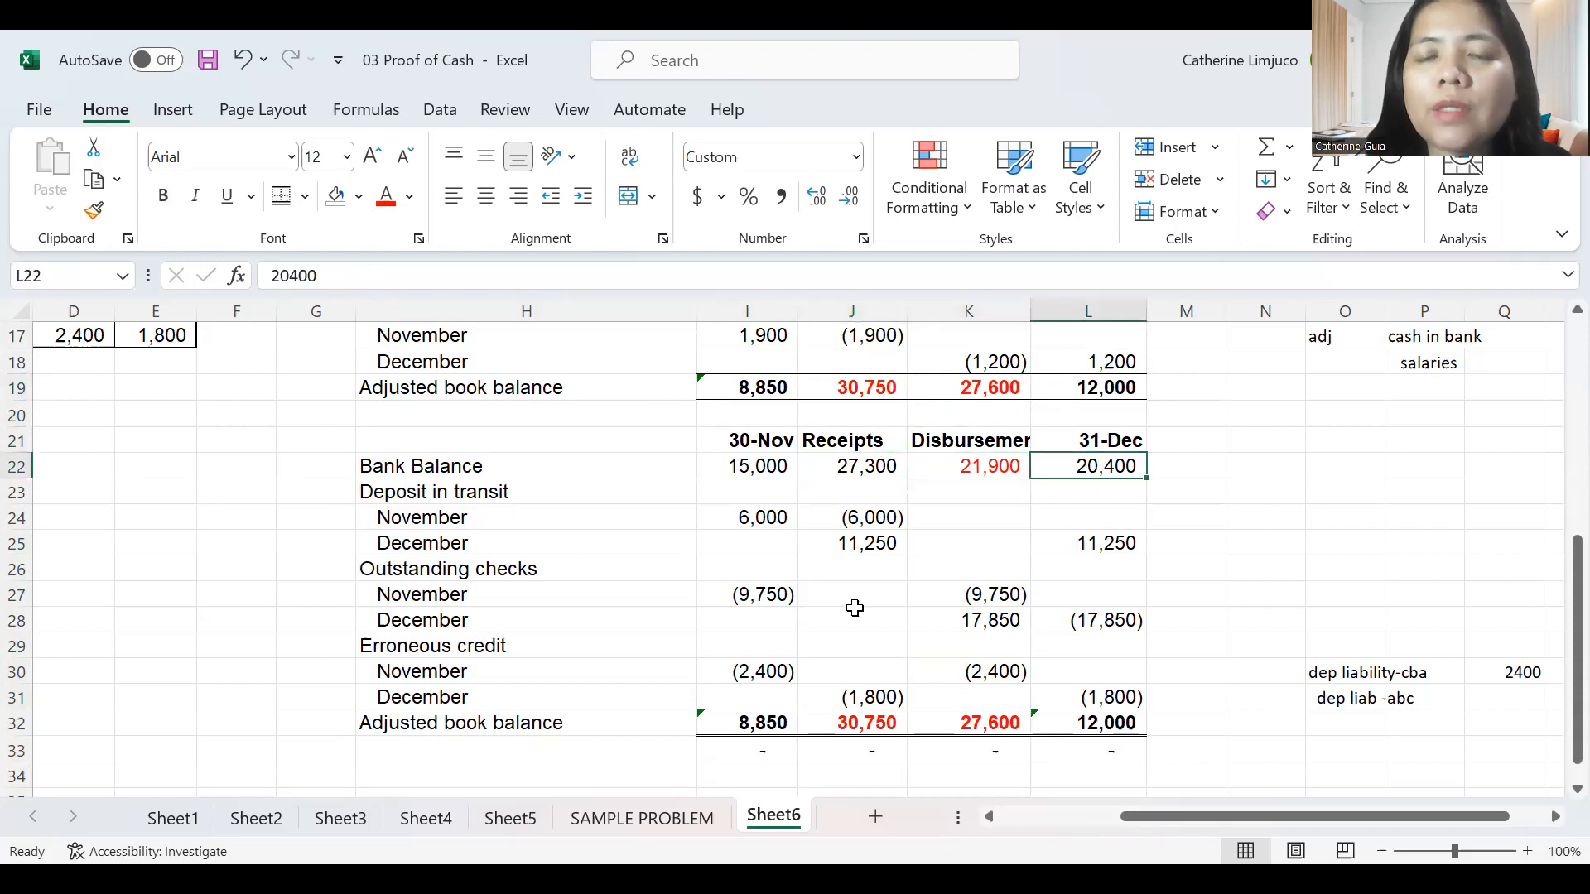
key("shift+Down")
key("shift+Down")
key("shift+Down")
key("shift+Down")
key("shift+Down")
key("shift+Down")
key("shift+Down")
key("shift+Down")
key("shift+Down")
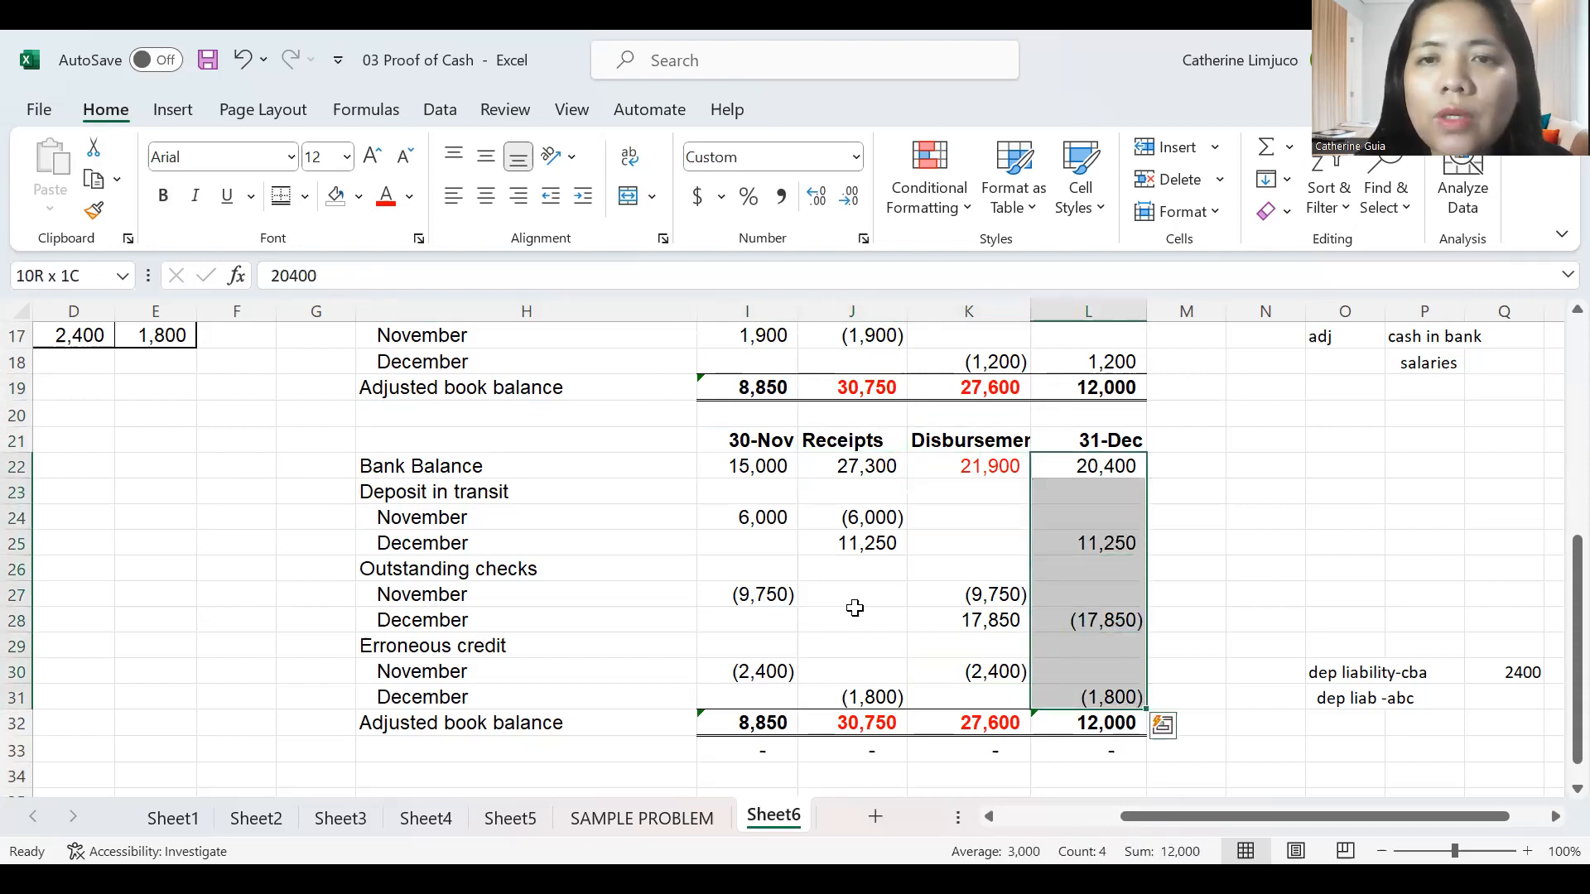
key("Down")
key("Down")
key("Down")
key("Down")
key("Down")
key("Down")
key("Down")
key("Down")
key("Down")
key("Down")
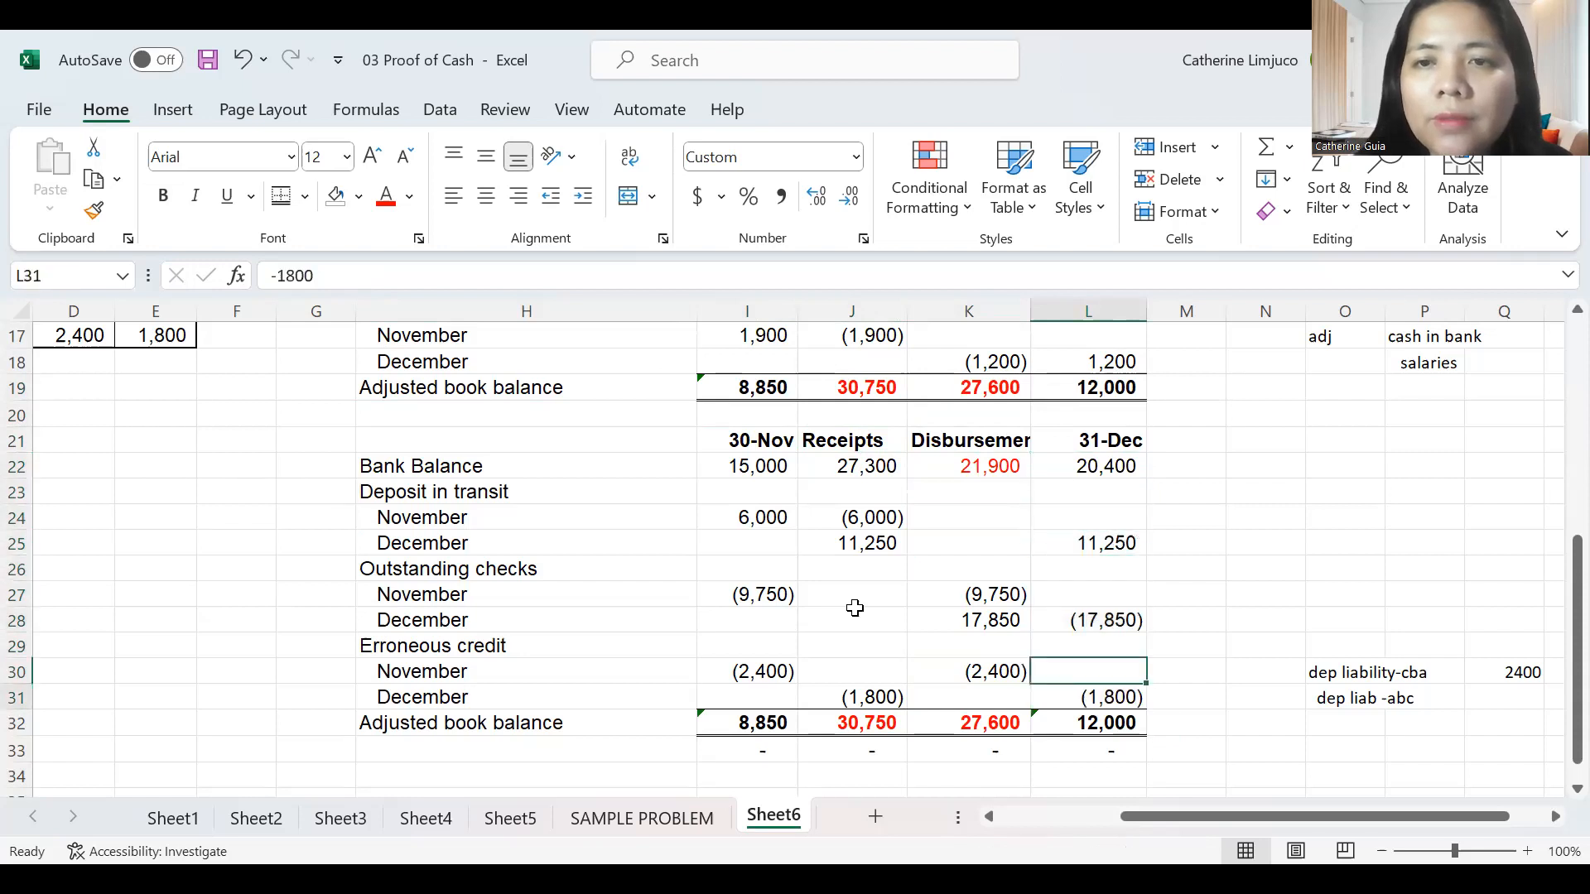
left_click(953, 278)
key("Return")
Cross-check the adjusted 31-Dec bank balance with the formula =I32+J32-K32 in L34, and clear the check formula.
key("Up")
key("Down")
key("Down")
type("=")
key("Left")
key("Left")
key("Left")
key("Left")
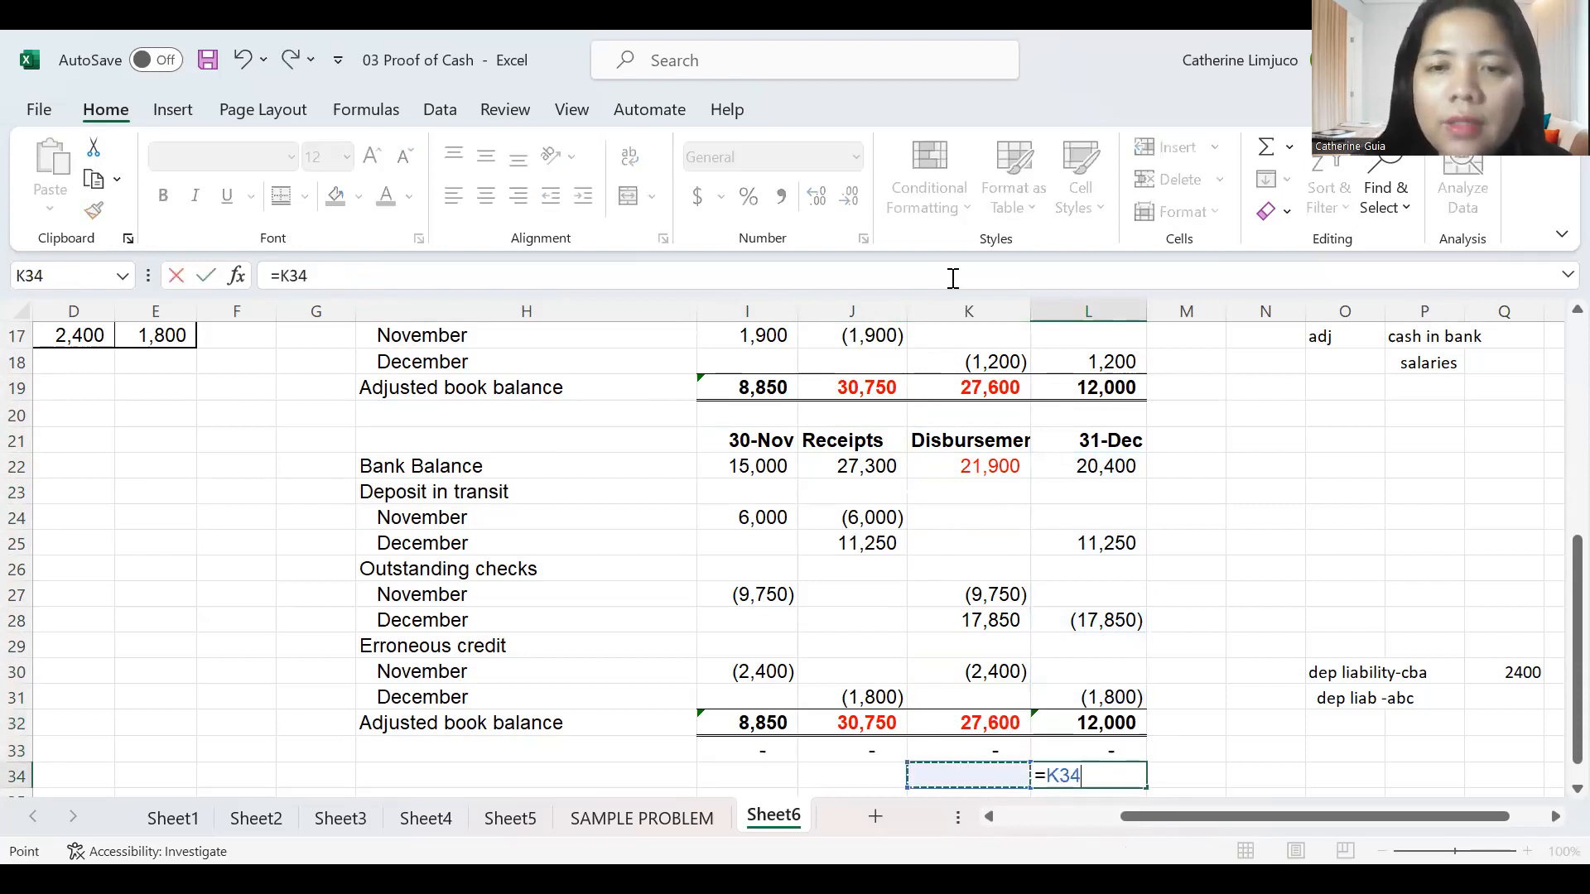
key("Up")
key("Up")
key("Right")
type("+")
key("Left")
key("Left")
key("Up")
key("Up")
type("-")
key("Left")
key("Left")
key("Left")
key("Up")
key("Right")
key("Right")
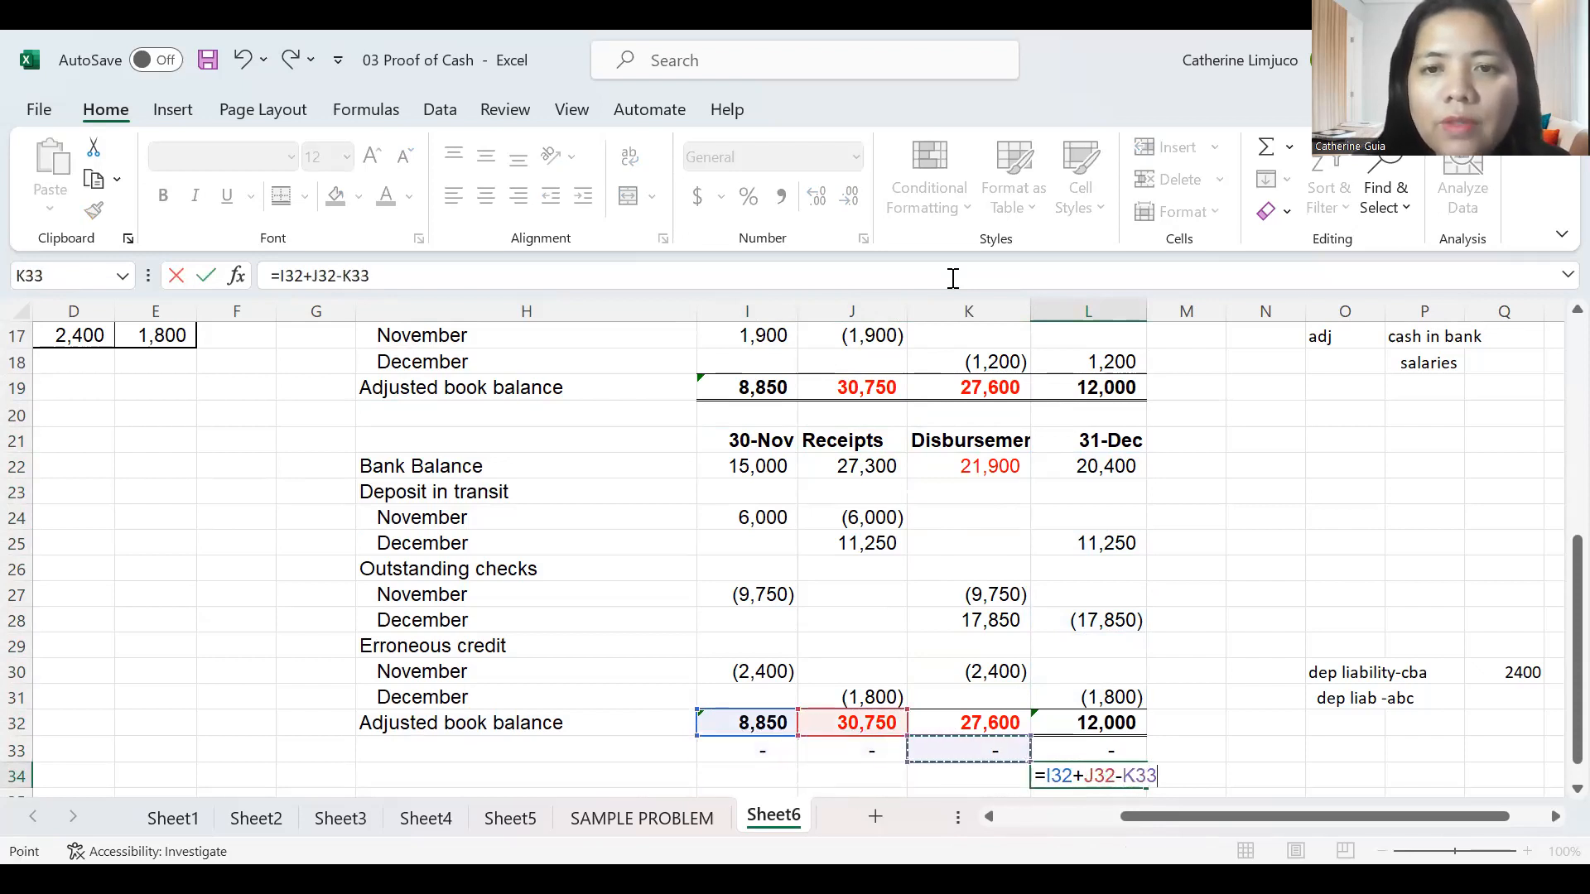
key("Up")
key("Return")
key("Up")
key("Delete")
Merge and center the CBA Corporation title across H1:L1 and make it bold.
key("Up")
key("Up")
key("Up")
key("Up")
key("Up")
key("Up")
key("Up")
key("Up")
key("Up")
key("Up")
key("Up")
key("Up")
key("Up")
key("Up")
key("Up")
key("Up")
key("Up")
key("Up")
key("Up")
key("Up")
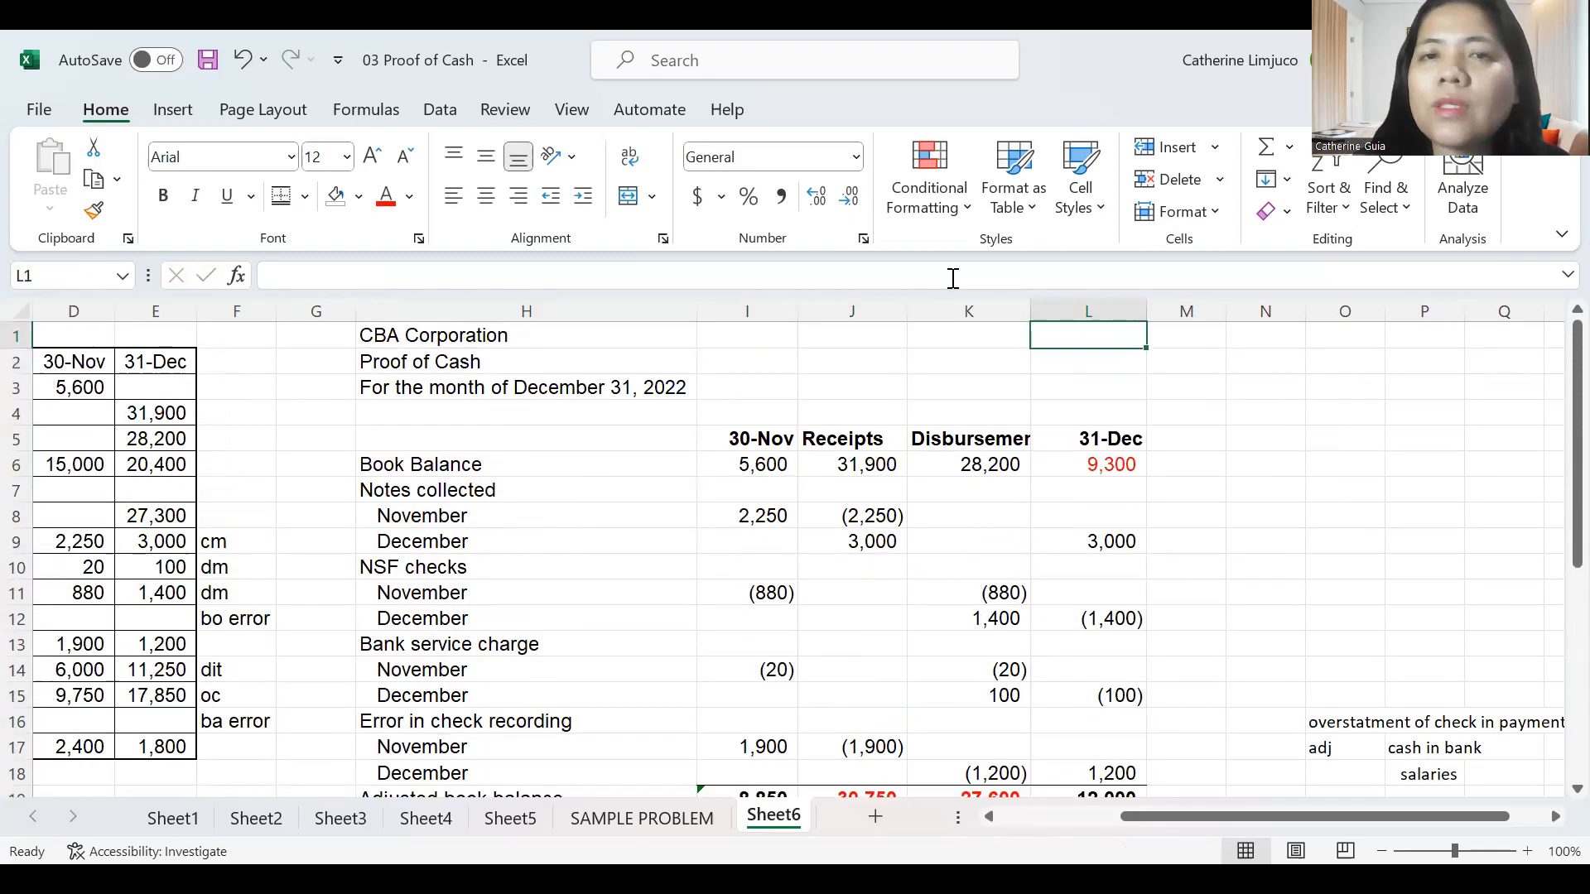
key("Left")
key("Left")
key("Left")
key("Left")
key("shift+Right")
key("shift+Right")
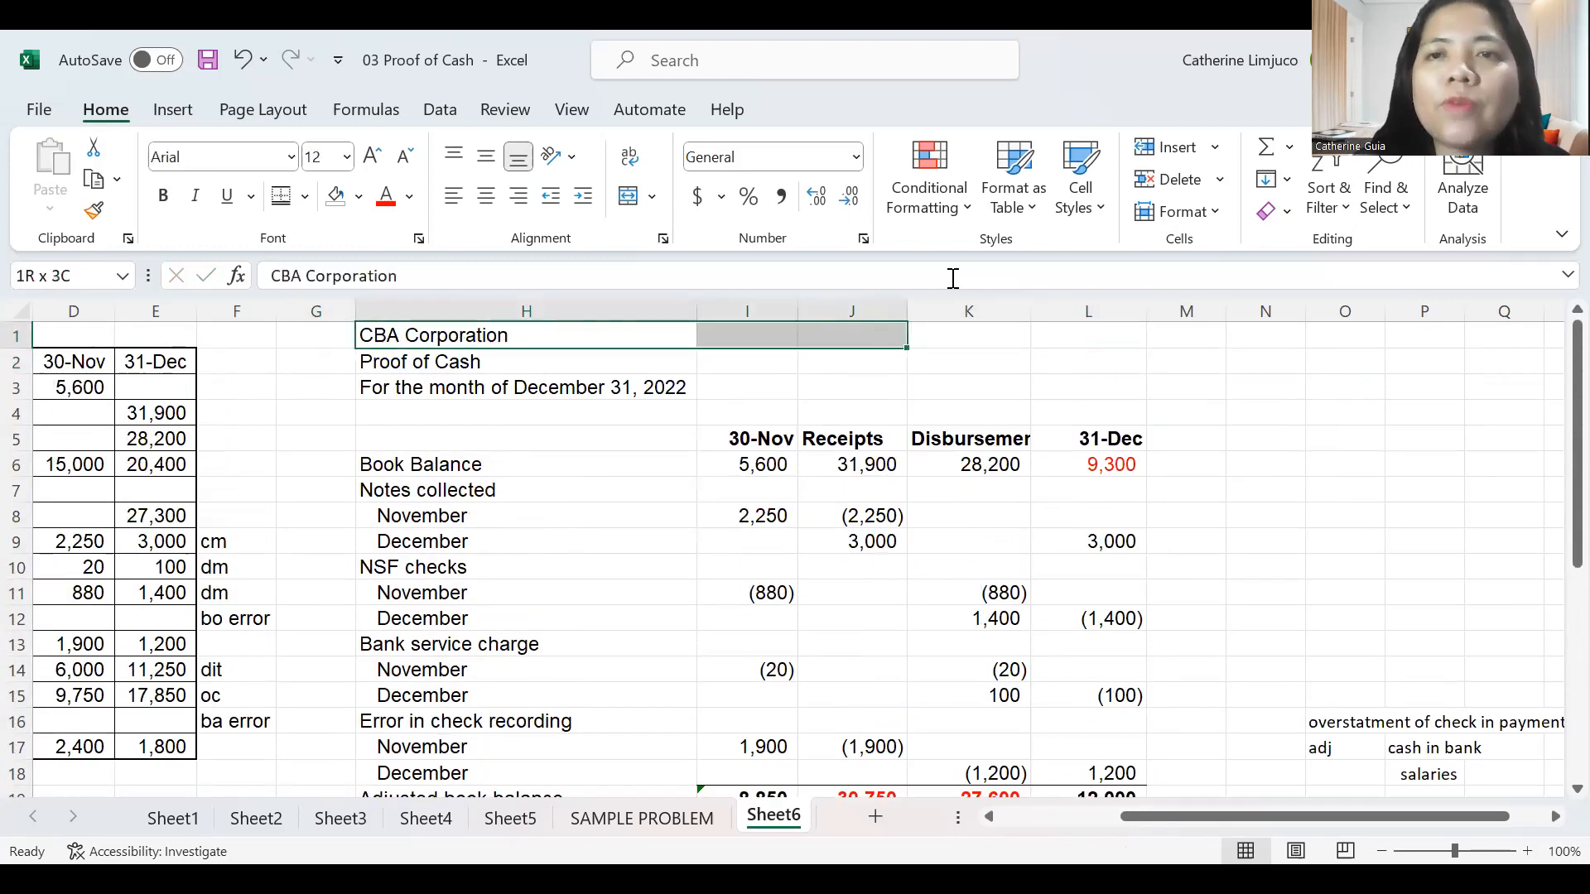
key("shift+Right")
key("shift+Right")
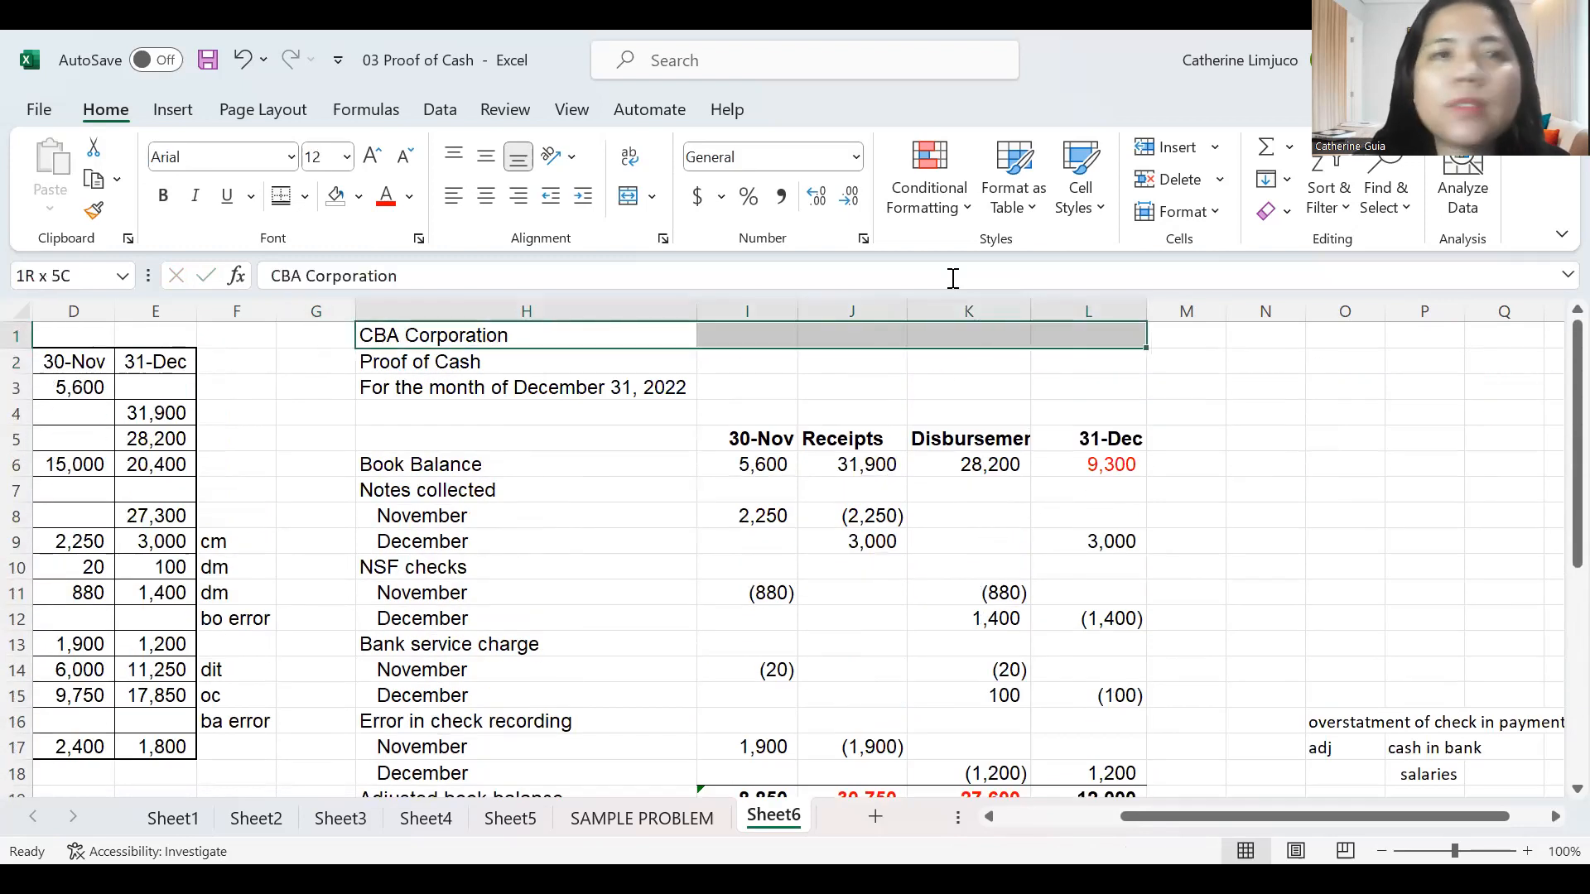
left_click(631, 197)
key("ctrl+b")
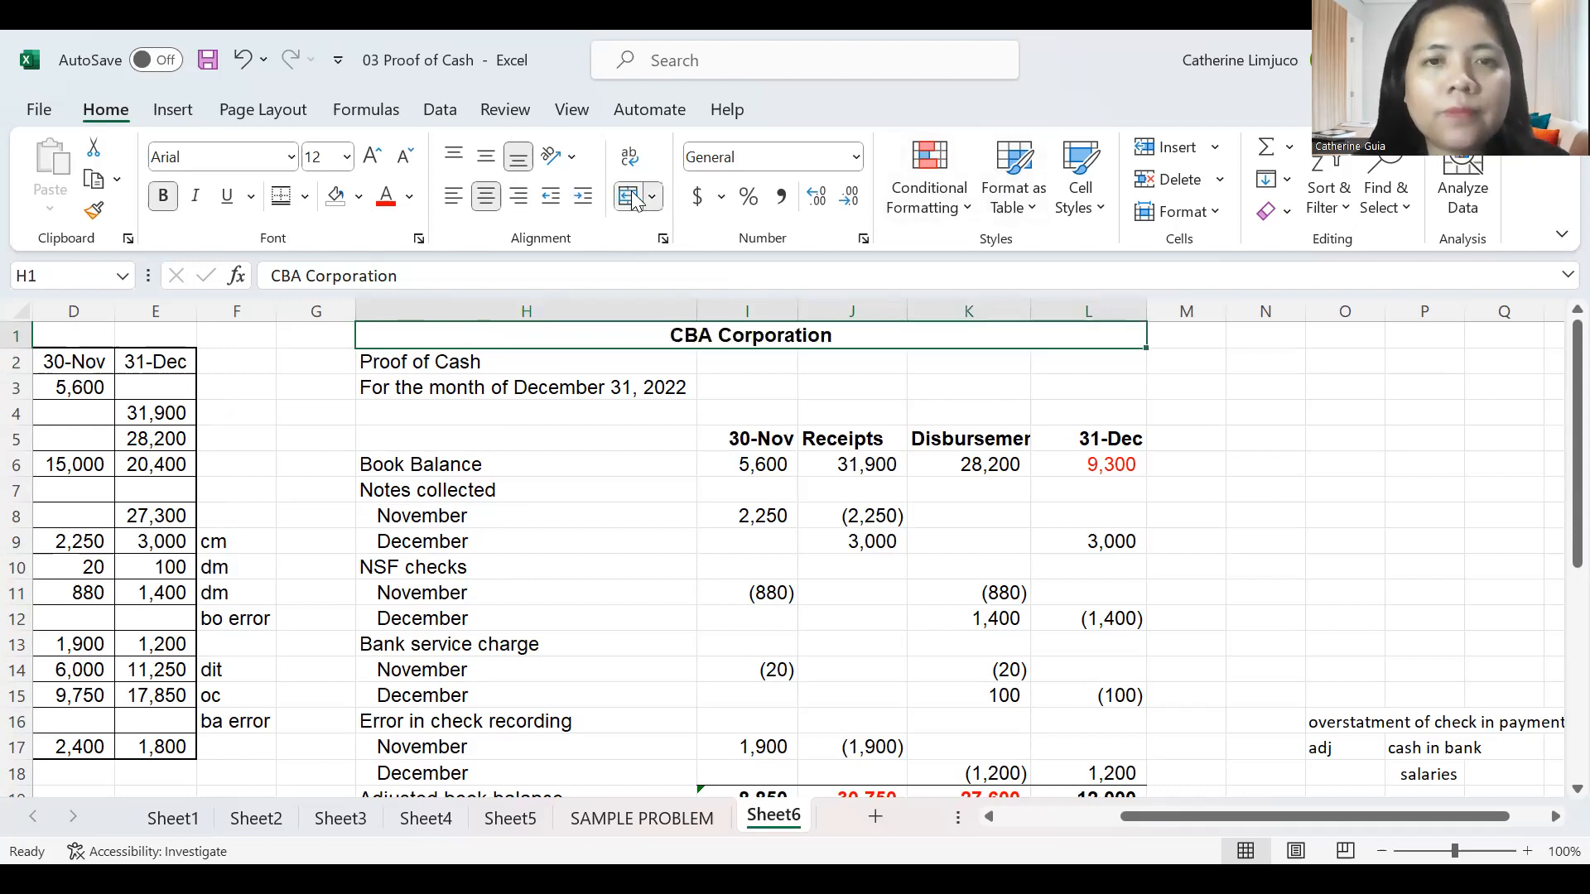
Merge and center the Proof of Cash heading across H2:L2 and make it bold.
key("Down")
key("shift+Right")
key("shift+Right")
key("shift+Right")
key("shift+Right")
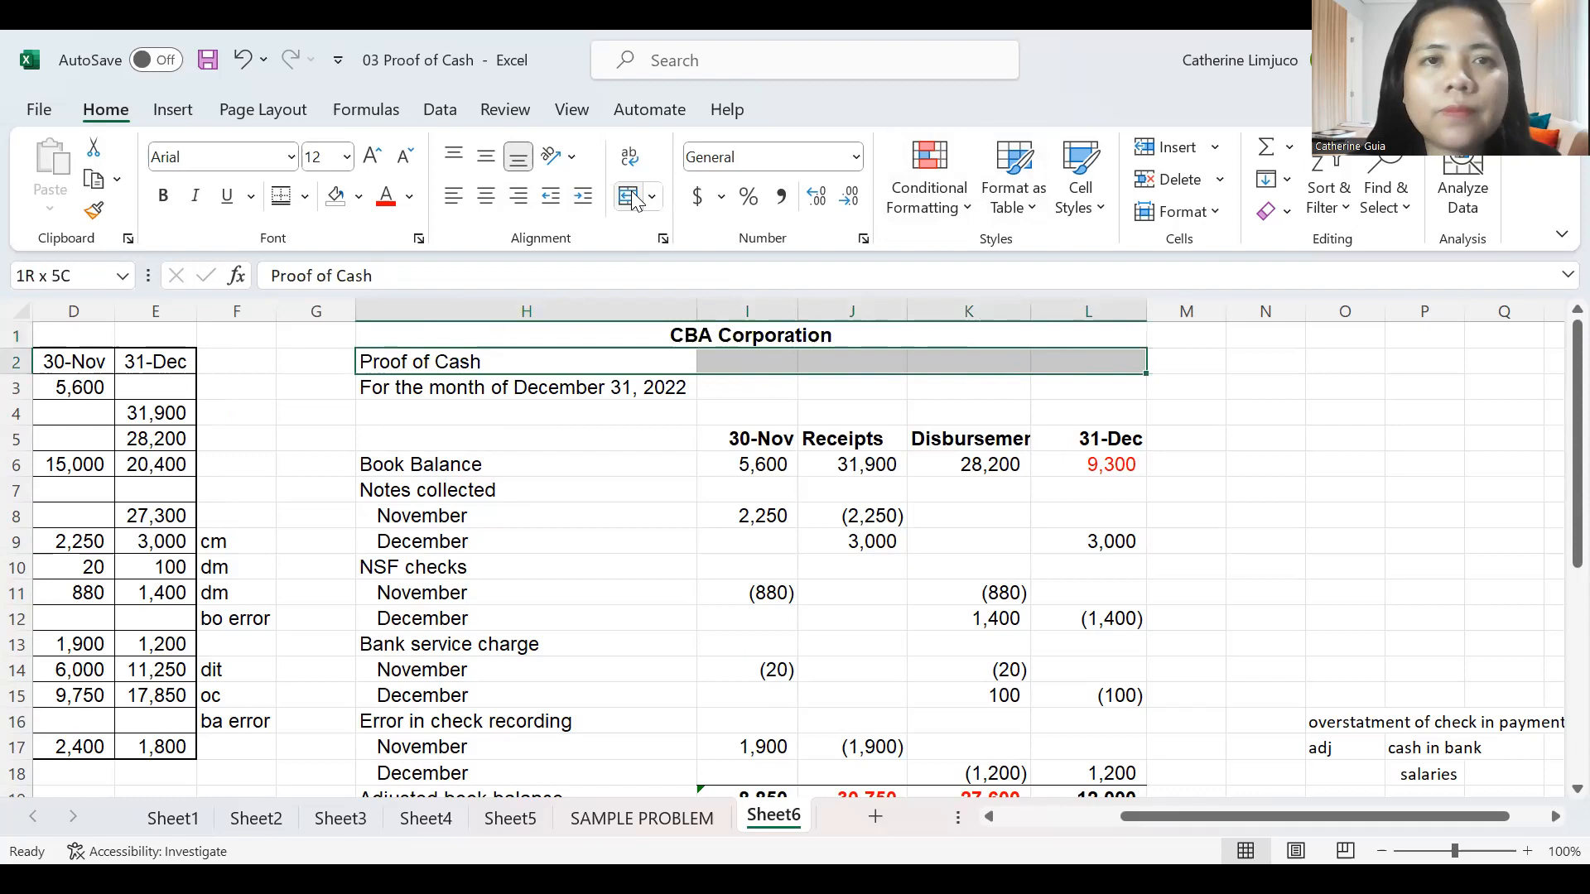
left_click(631, 197)
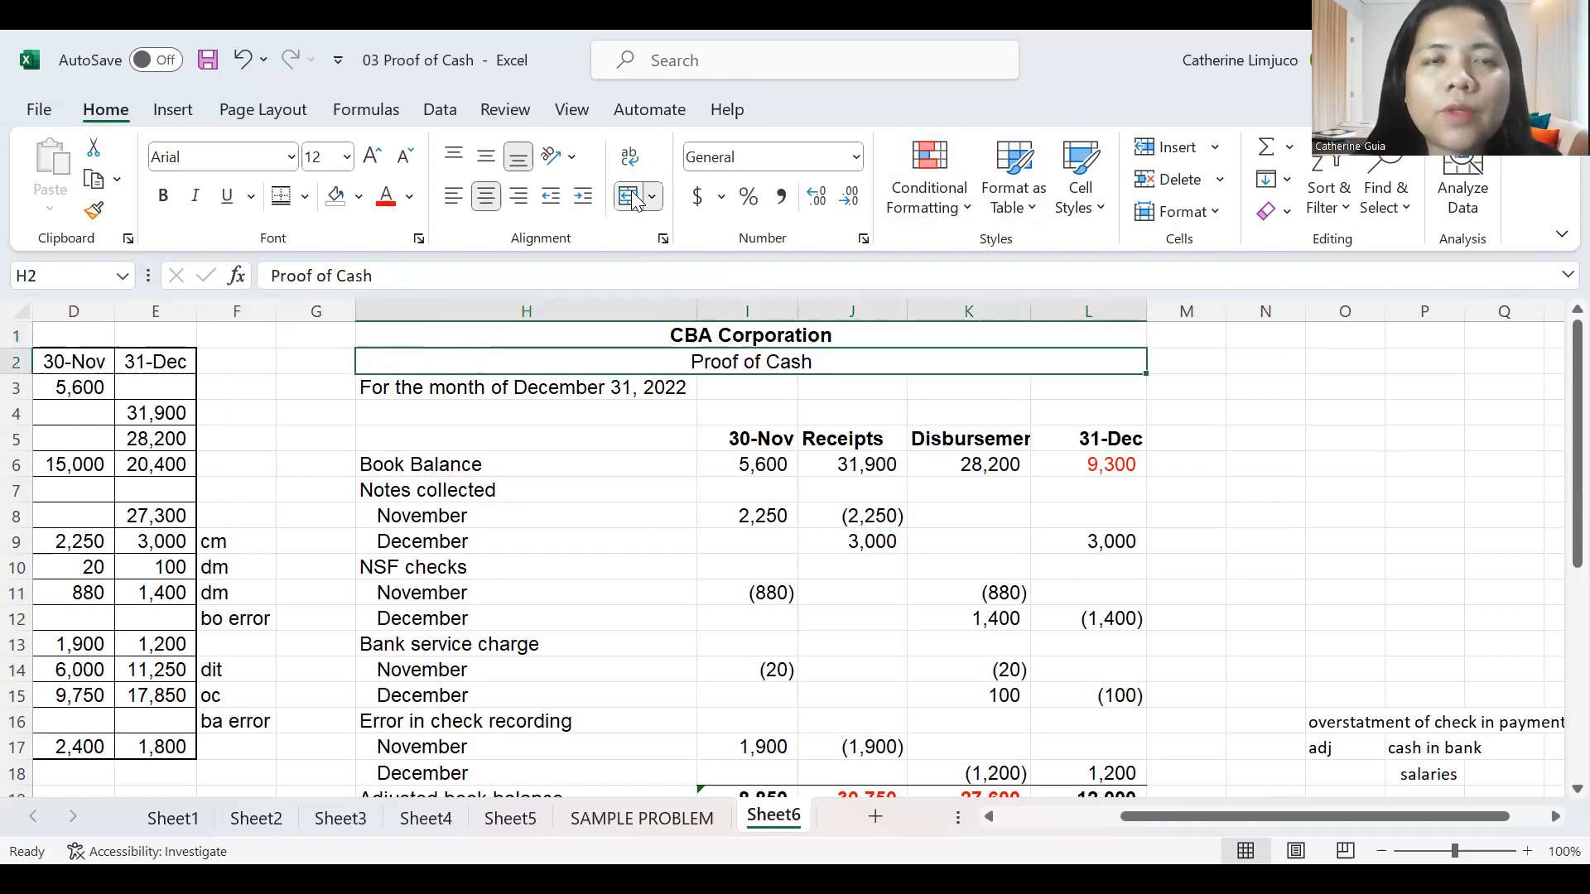
left_click(163, 197)
Merge and center the "For the month of December 31, 2022" line across H3:L3 and make it bold.
key("Down")
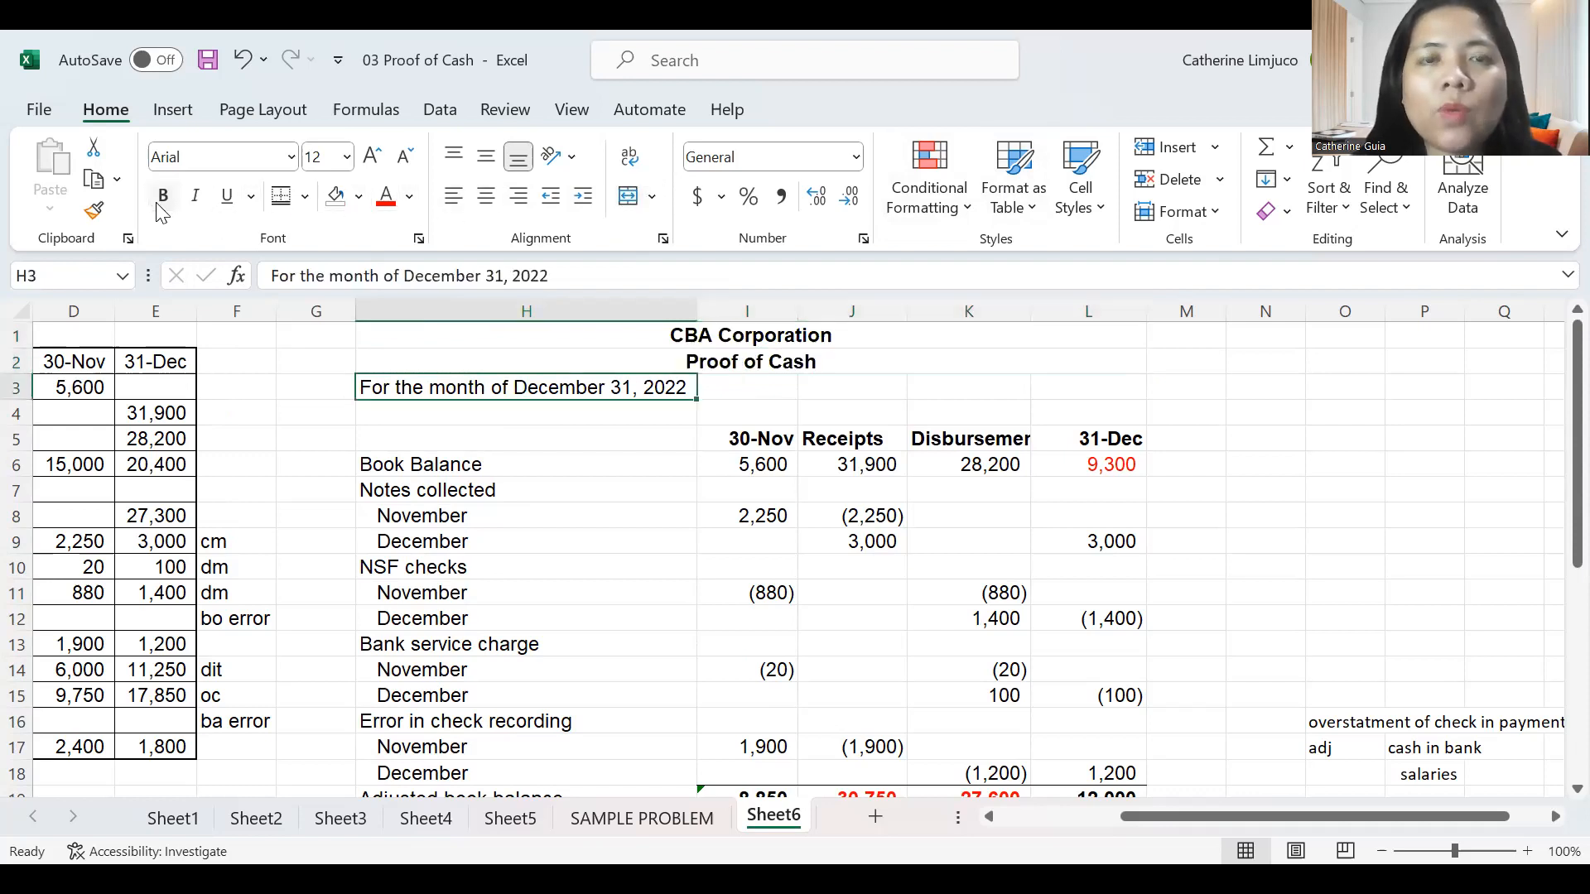
key("shift+Right")
key("shift+Right")
key("shift+Right")
key("shift+Right")
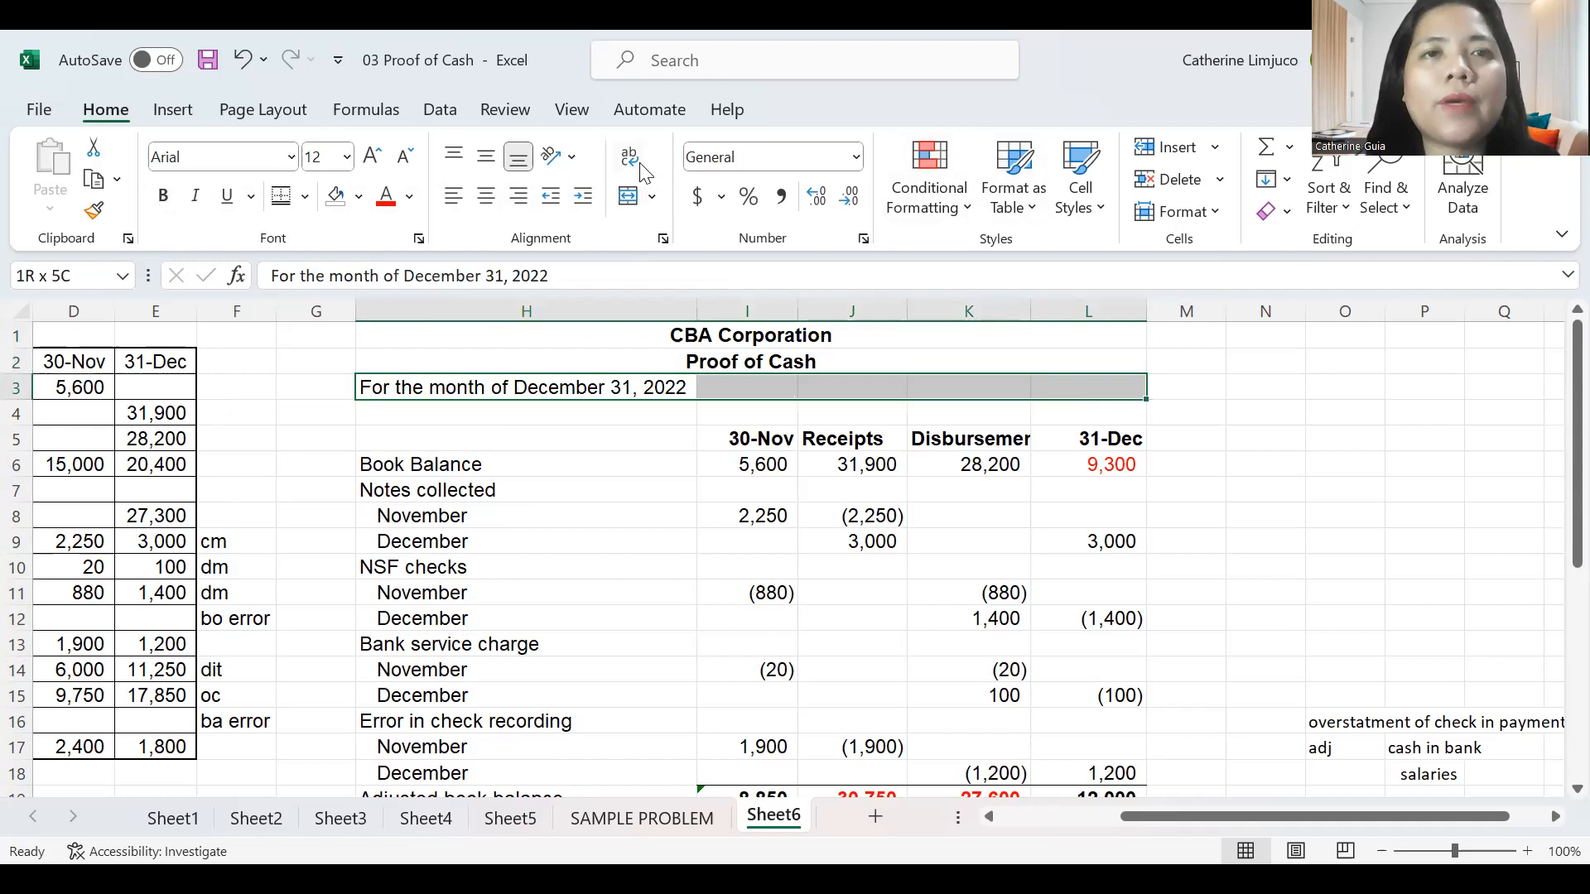
left_click(627, 196)
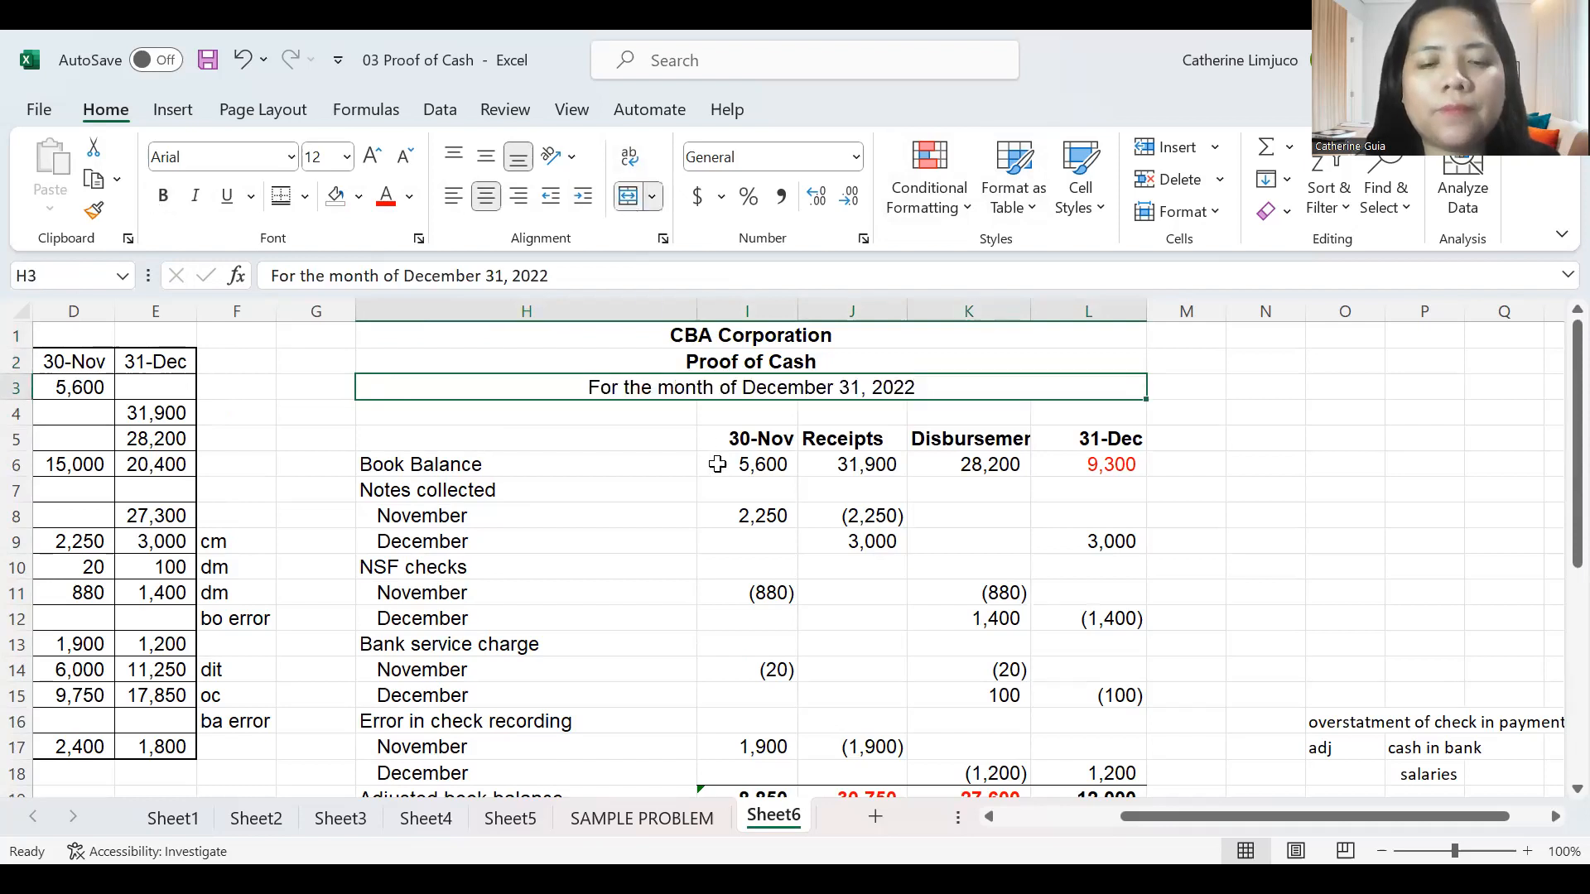
key("ctrl+b")
left_click(1306, 425)
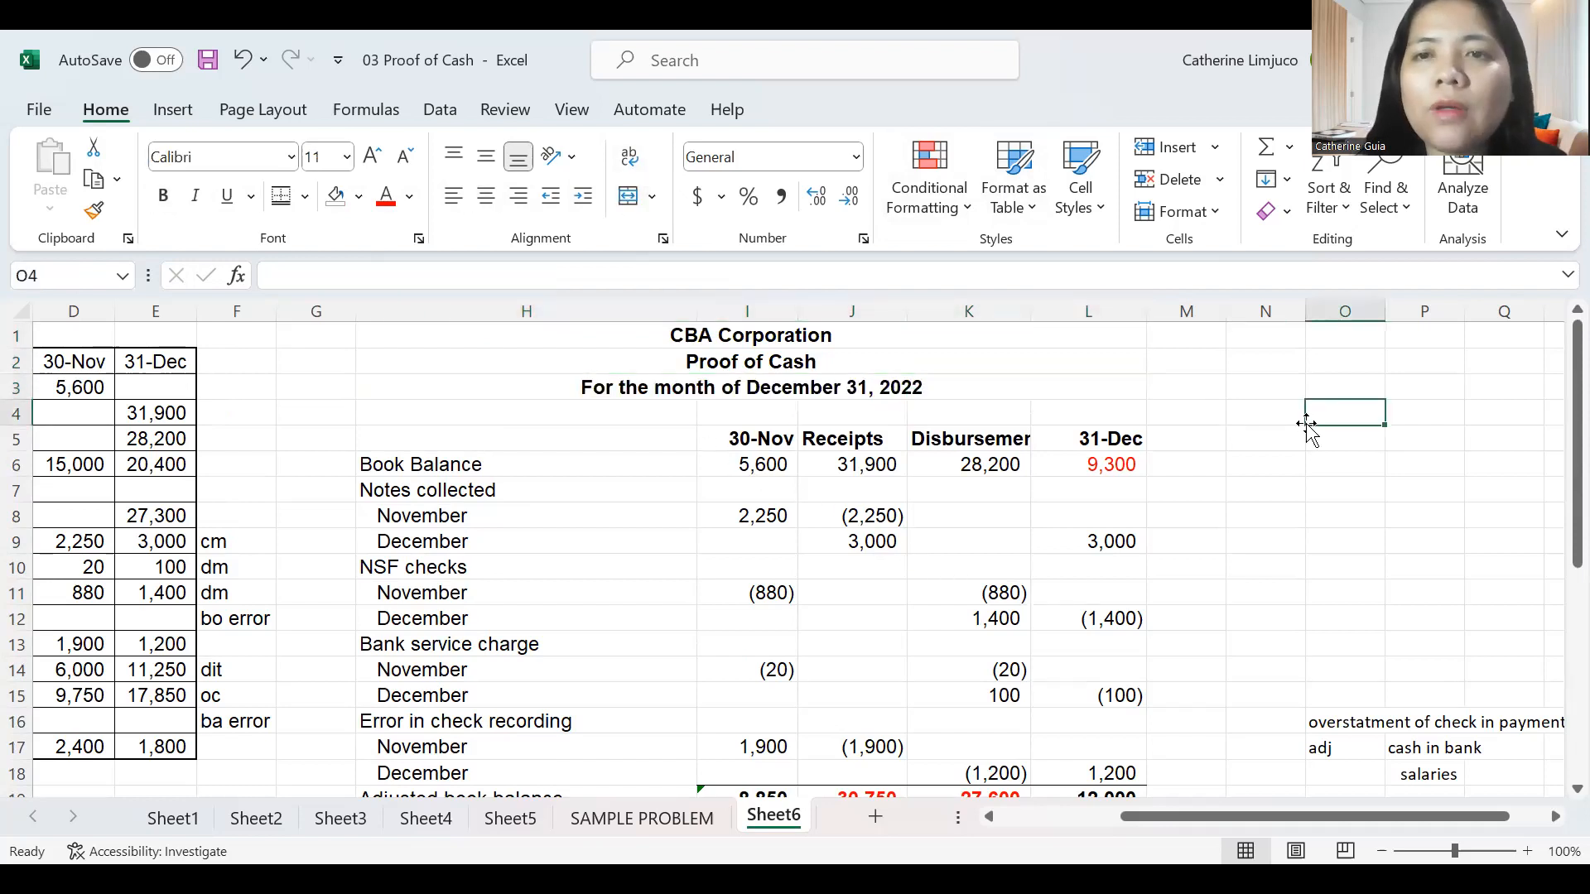